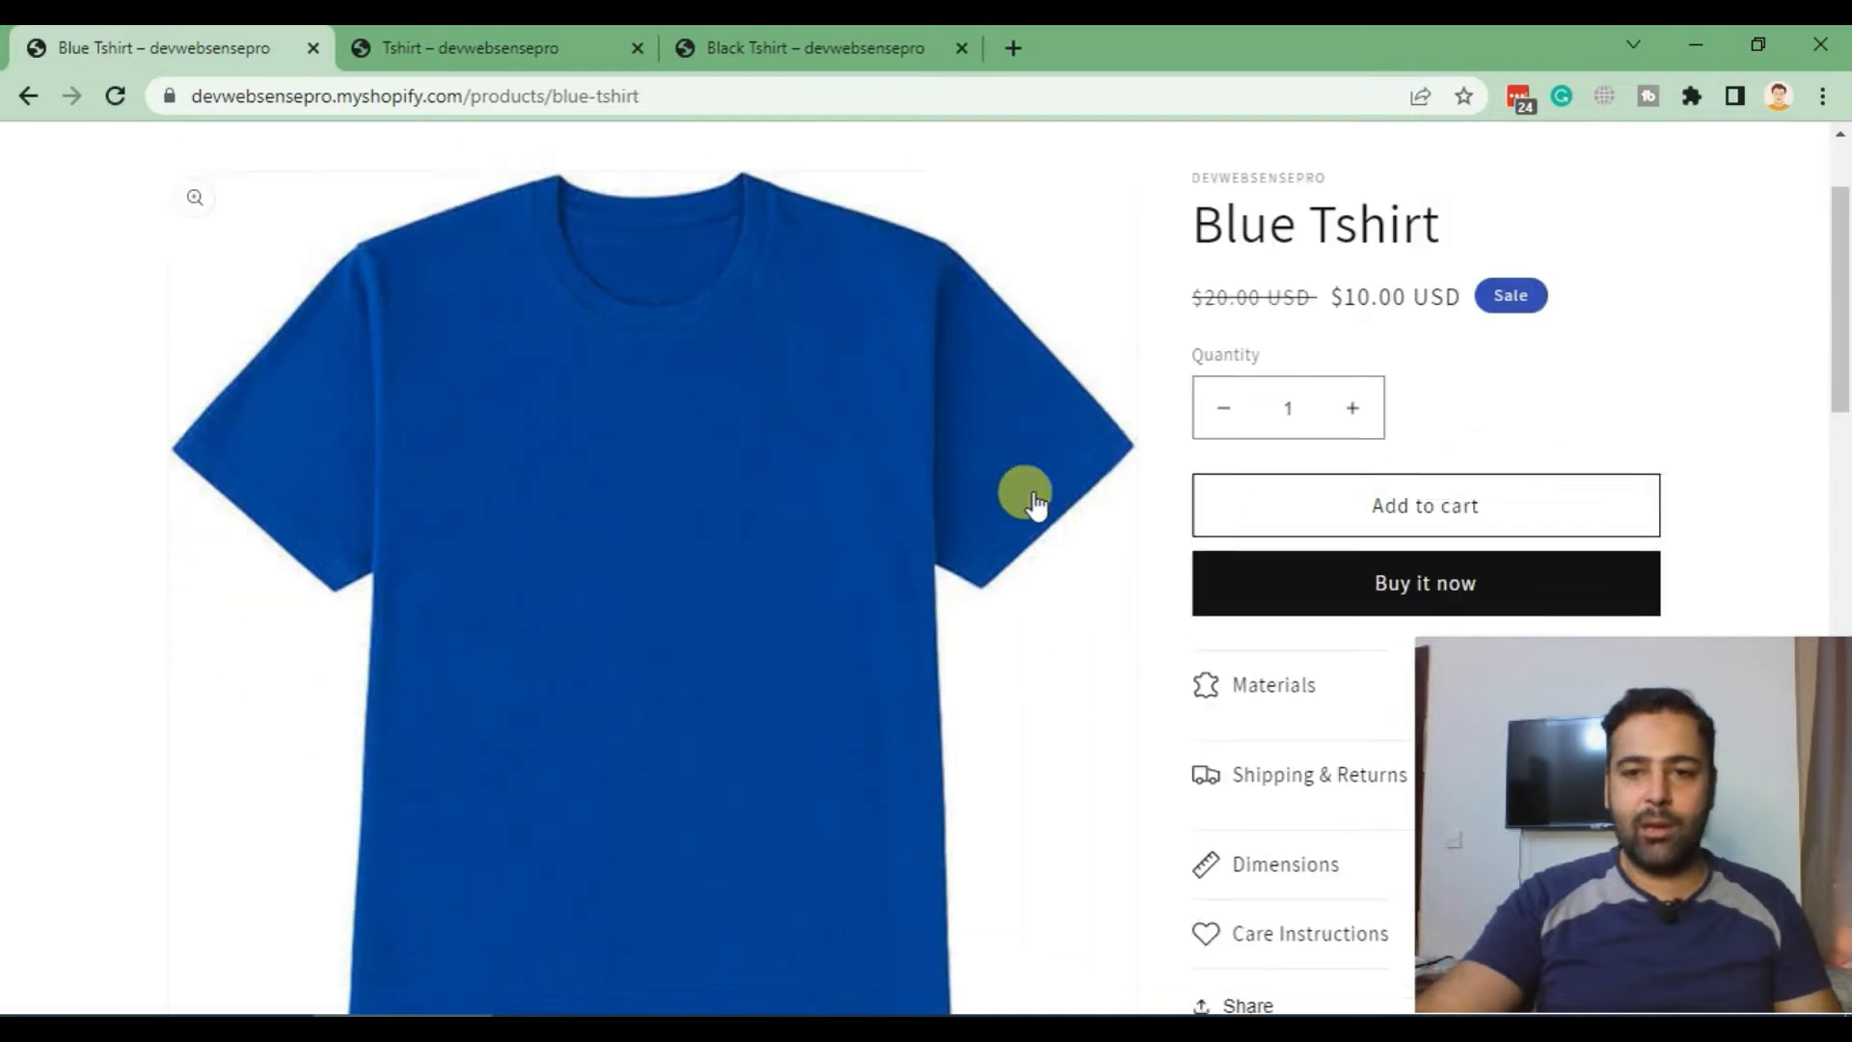
Step: Examine the Blue Tshirt product page, including its title, sale price and product information sections
{"action": "scroll", "coordinate": [1055, 607], "scroll_direction": "up", "scroll_amount": 8}
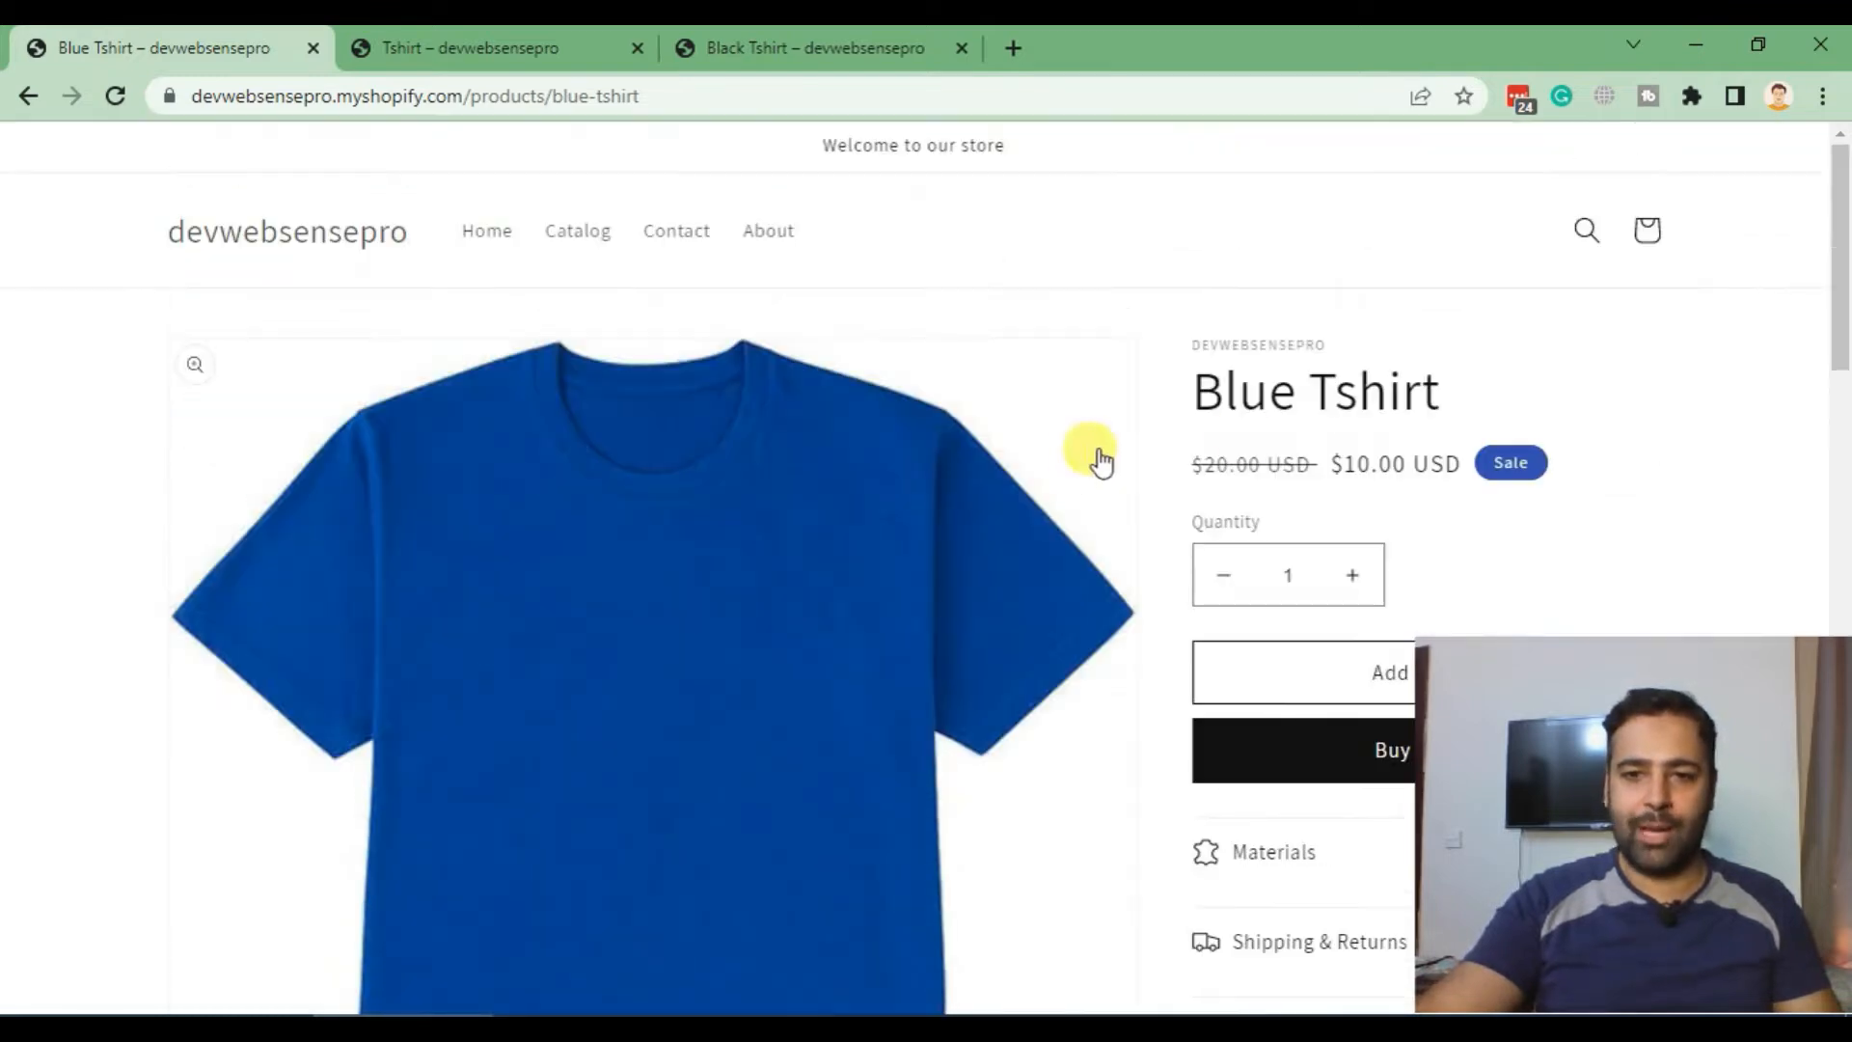
{"action": "left_click_drag", "start_coordinate": [1191, 401], "coordinate": [1479, 399]}
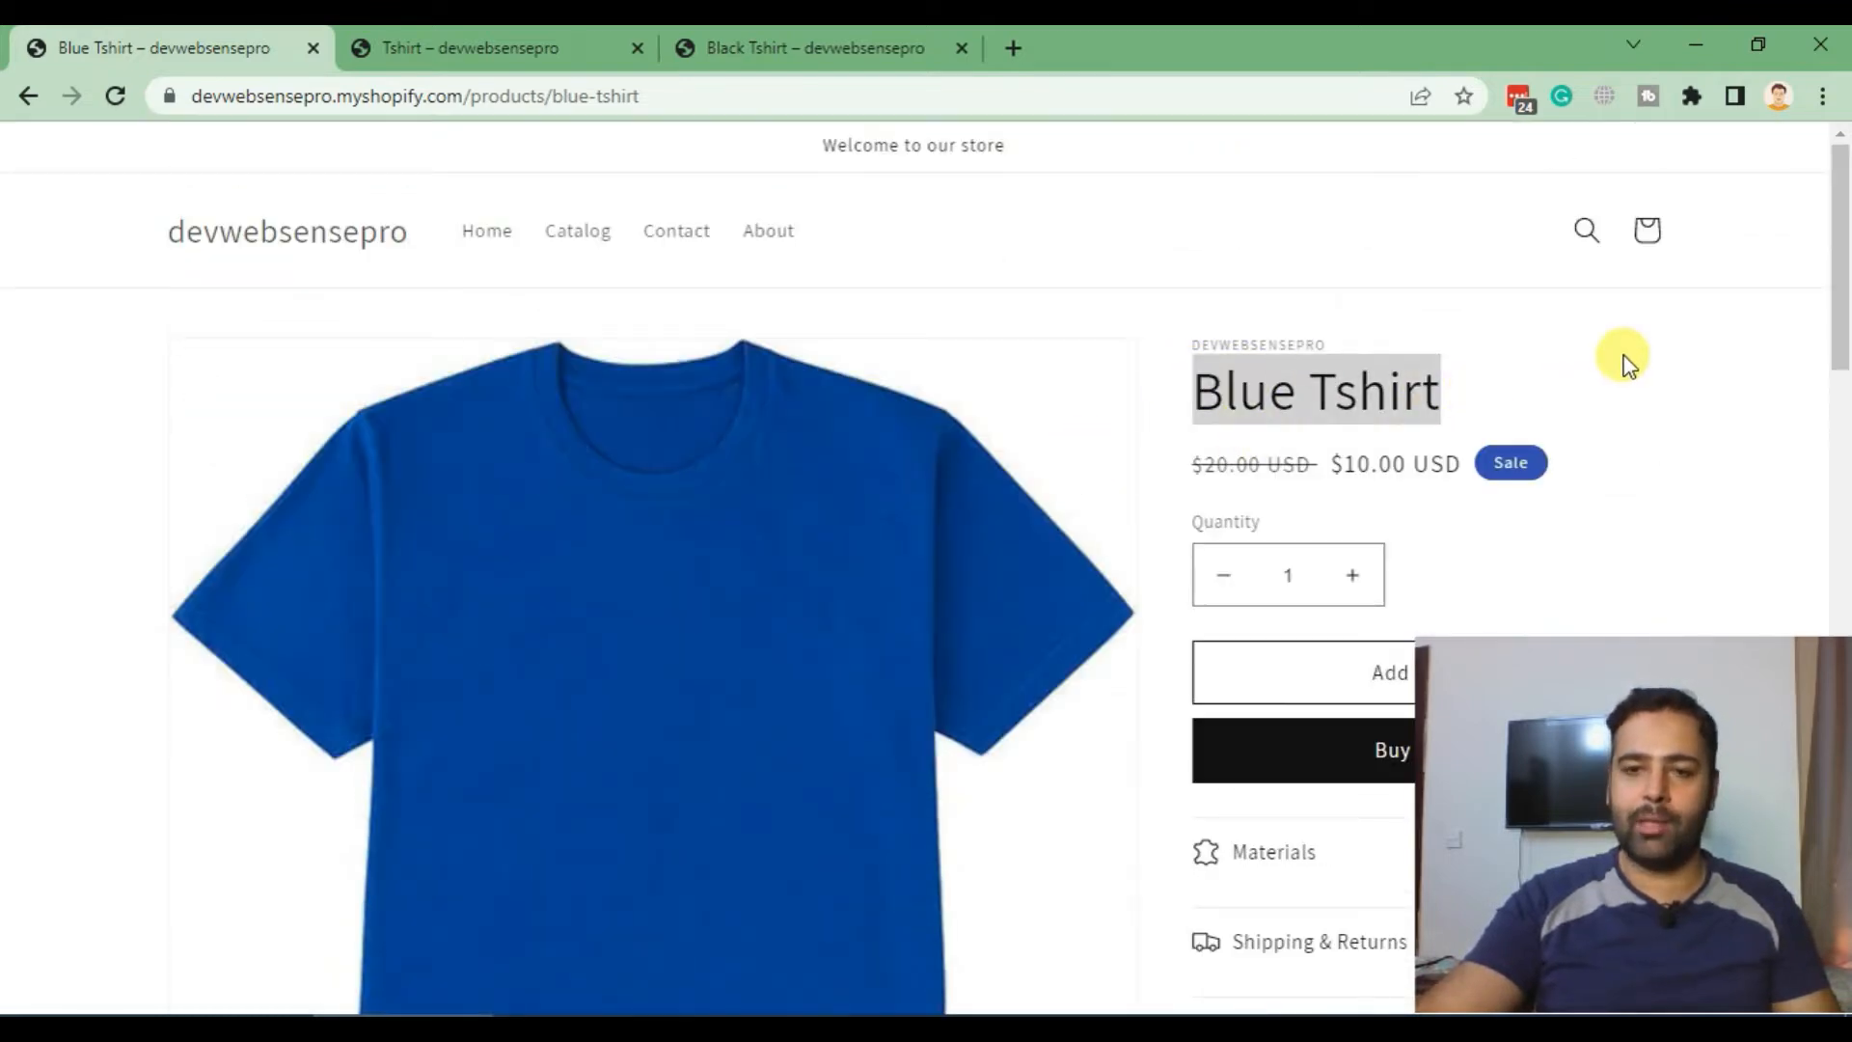
{"action": "scroll", "coordinate": [1601, 357], "scroll_direction": "down", "scroll_amount": 2}
{"action": "left_click_drag", "start_coordinate": [1343, 288], "coordinate": [1489, 301]}
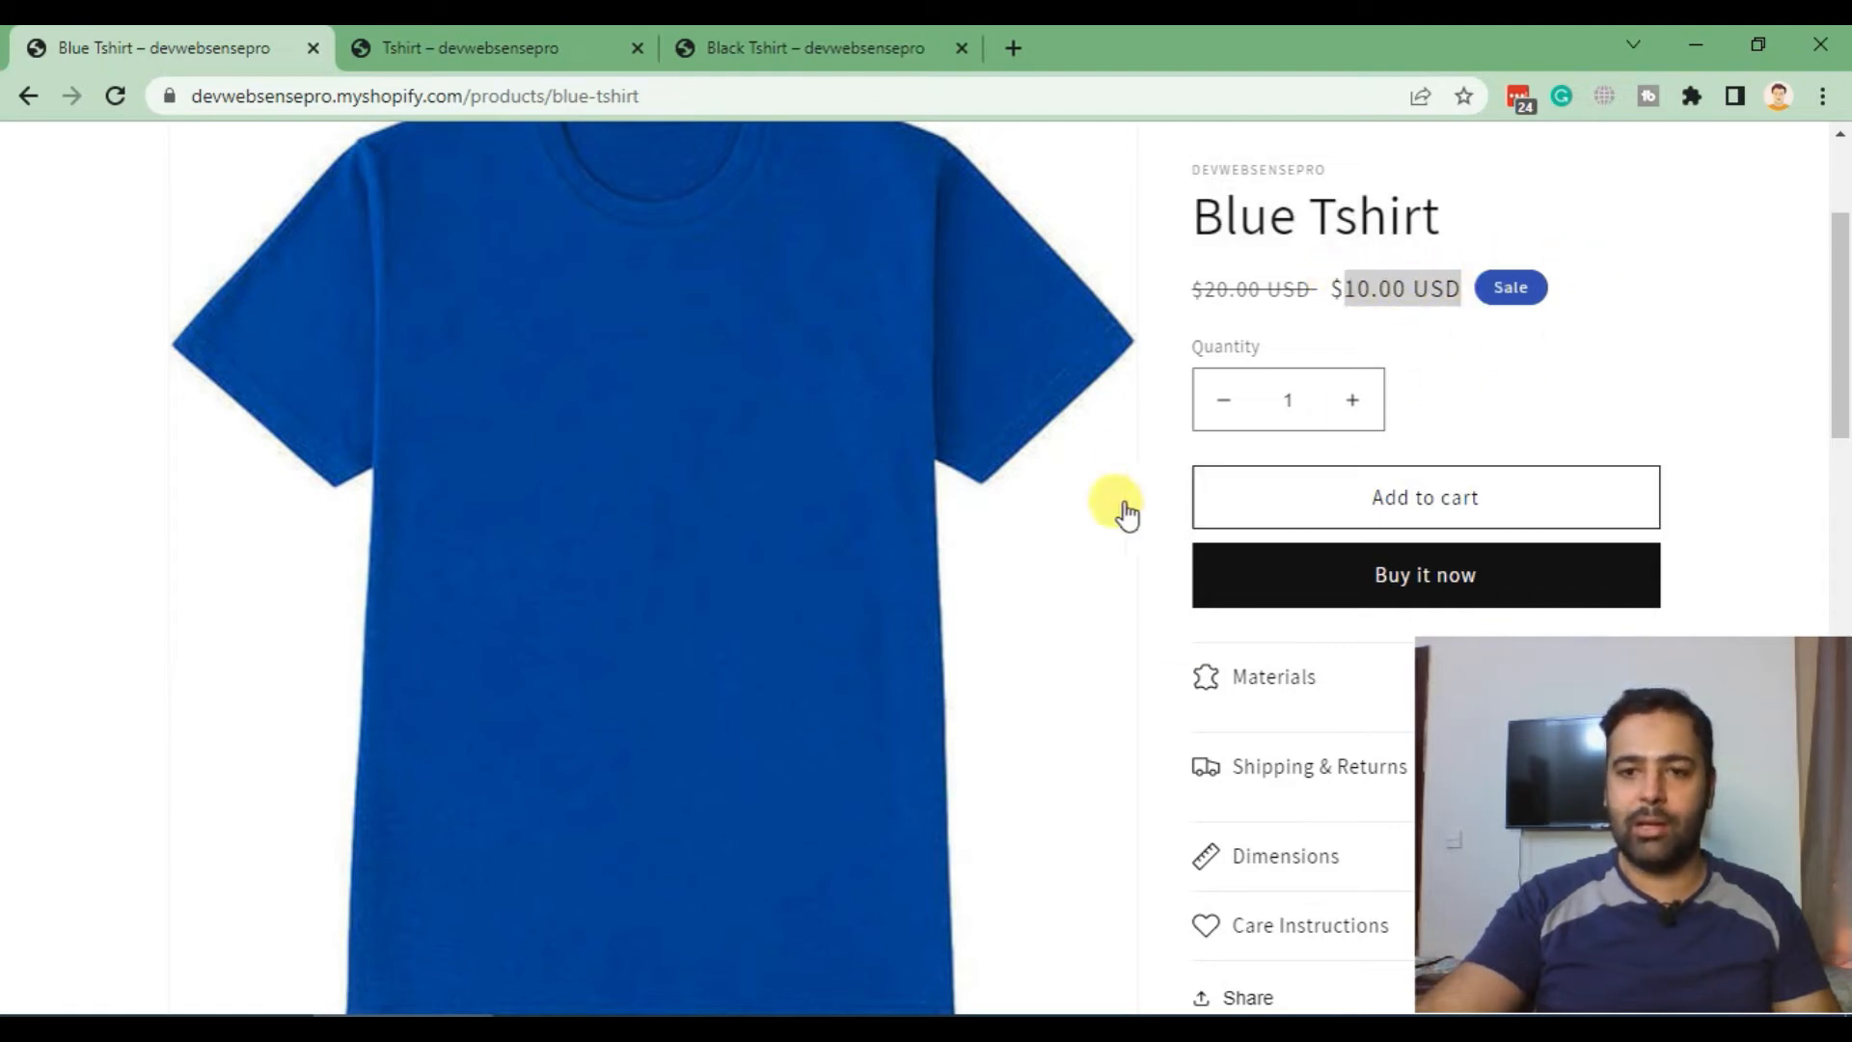
{"action": "scroll", "coordinate": [1235, 502], "scroll_direction": "down", "scroll_amount": 5}
{"action": "scroll", "coordinate": [1262, 372], "scroll_direction": "up", "scroll_amount": 3}
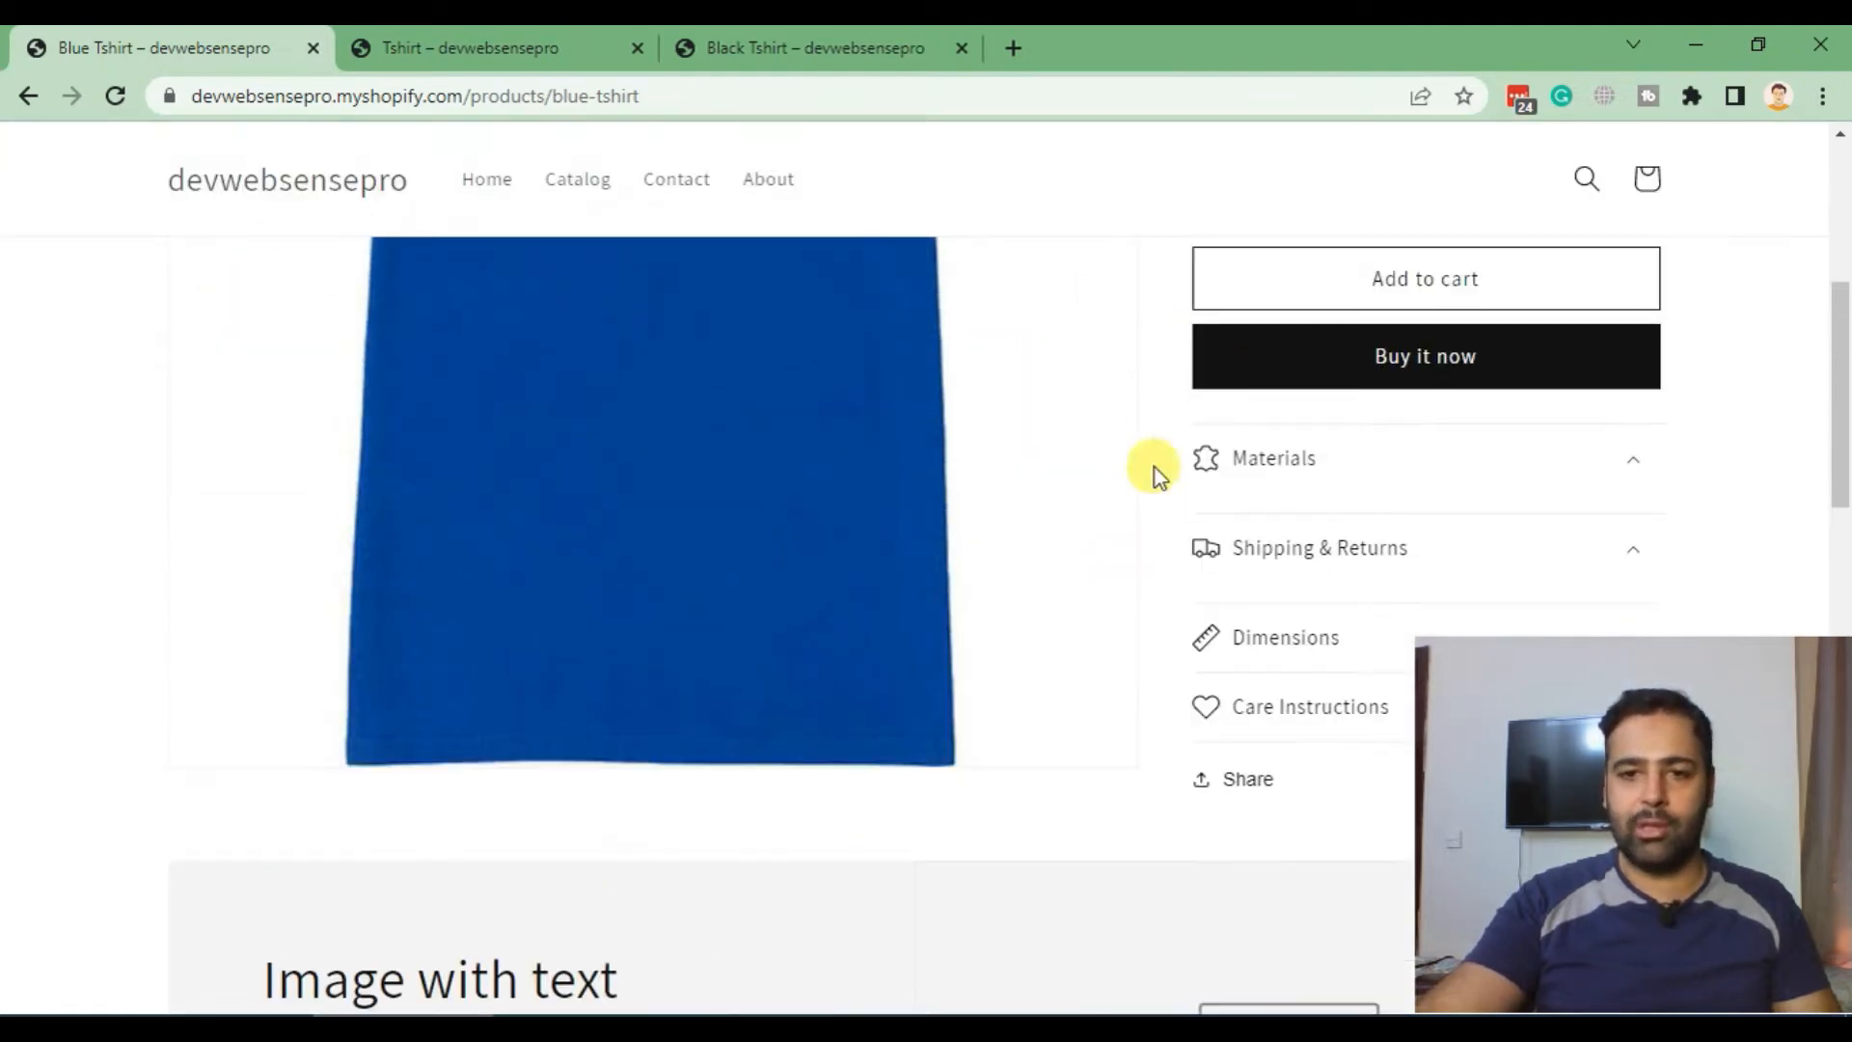
Step: View the Tshirt product page with the Black, White and Pink color variants selected in turn
{"action": "left_click", "coordinate": [495, 48]}
{"action": "scroll", "coordinate": [1030, 432], "scroll_direction": "down", "scroll_amount": 4}
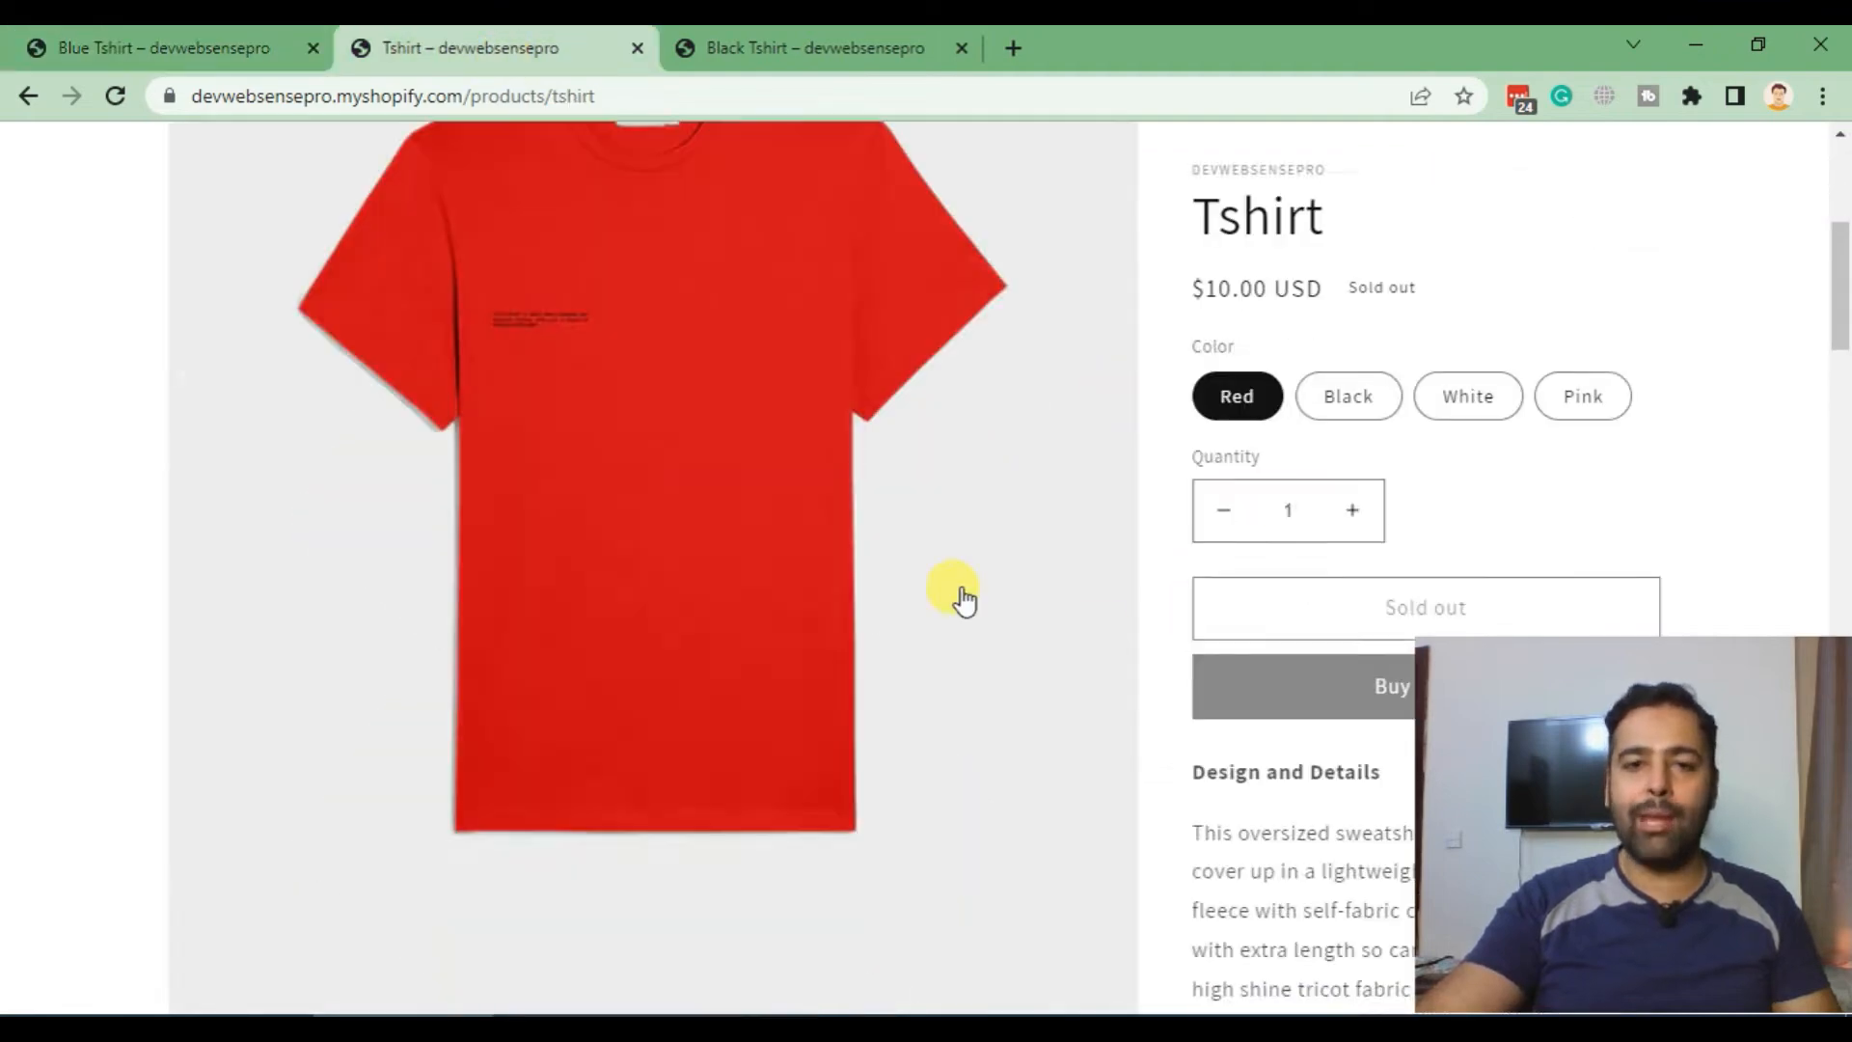
{"action": "scroll", "coordinate": [959, 599], "scroll_direction": "up", "scroll_amount": 4}
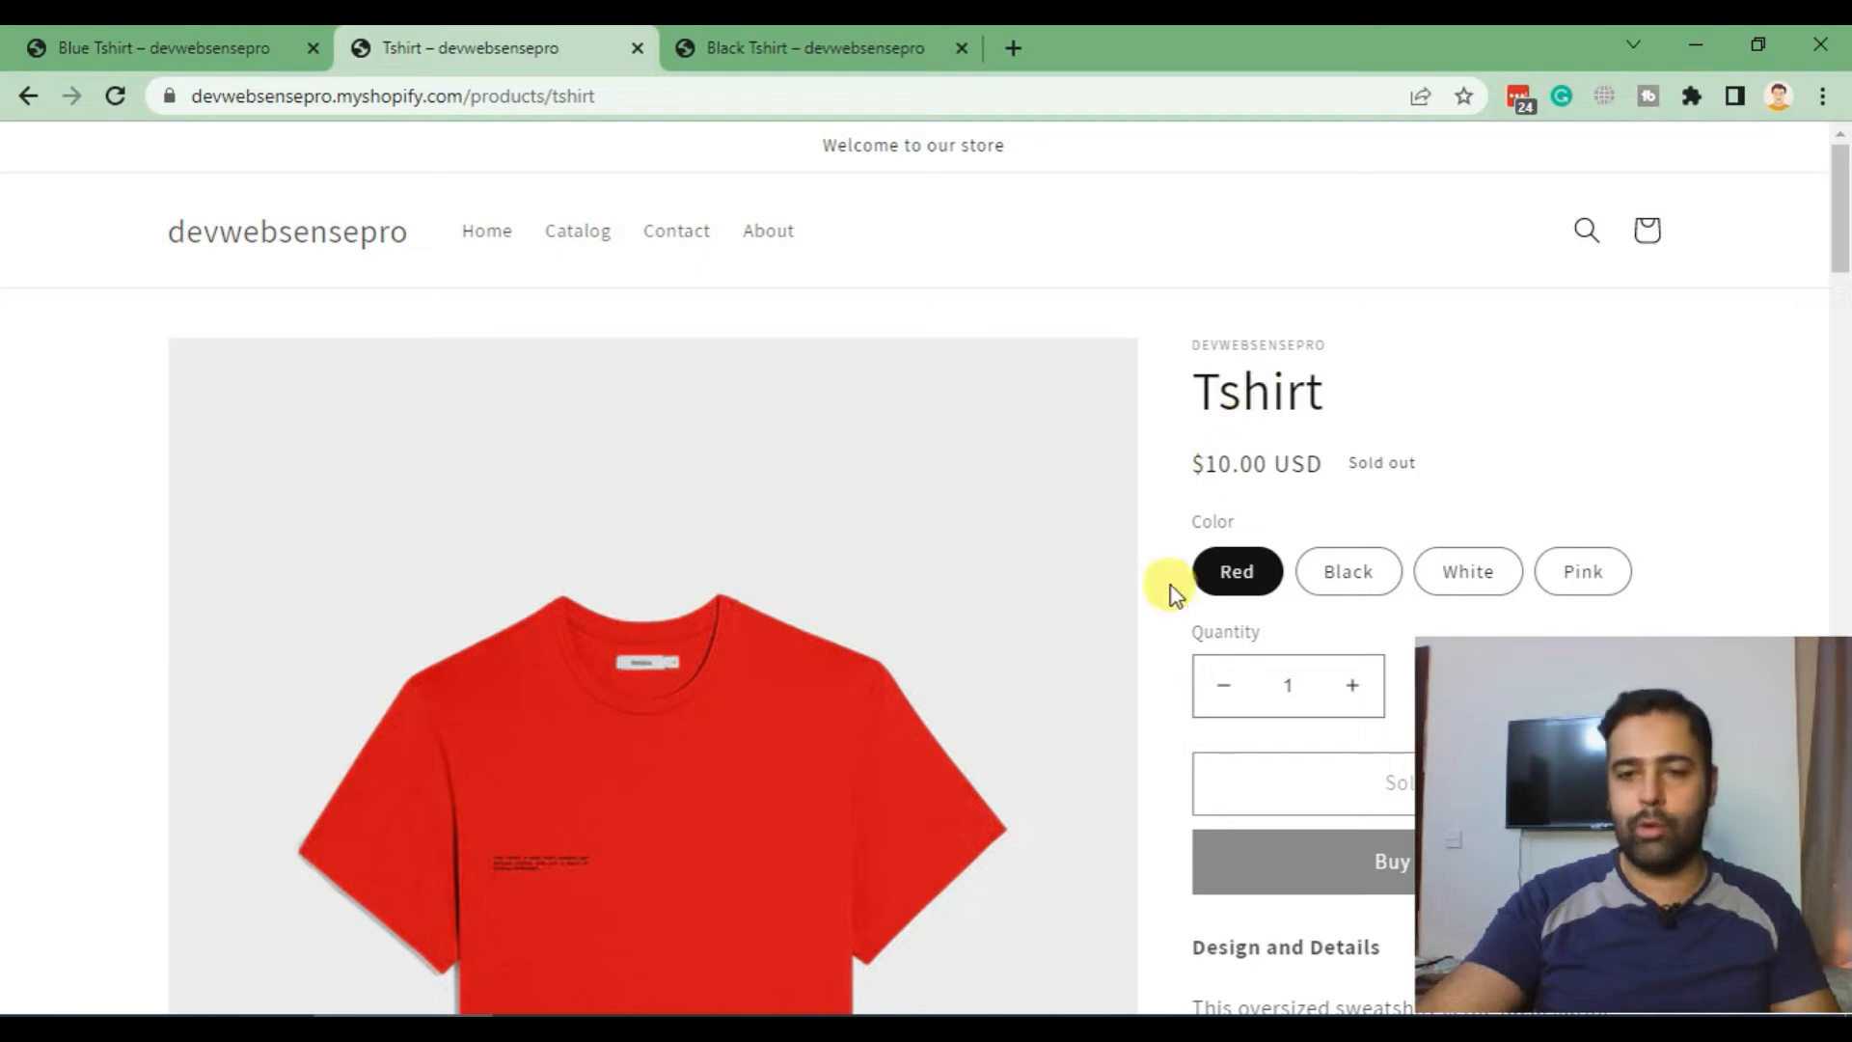
{"action": "left_click", "coordinate": [1320, 586]}
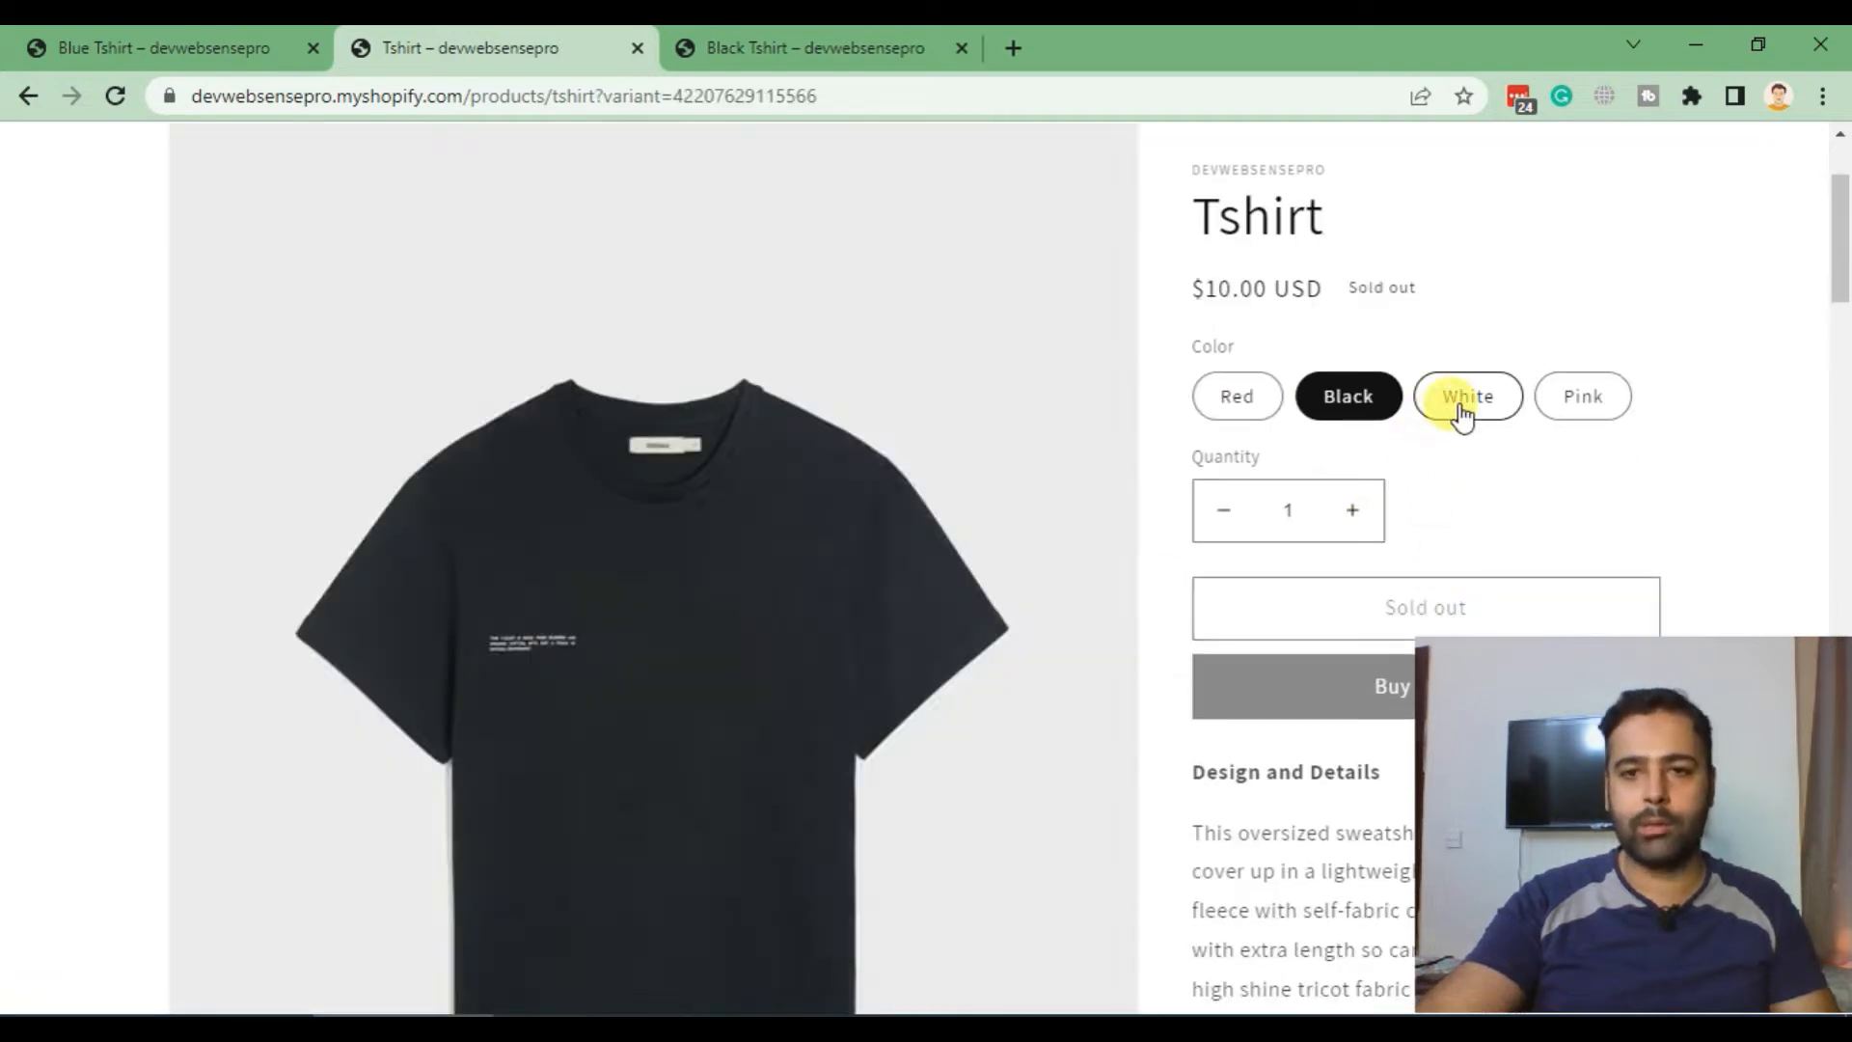
{"action": "left_click", "coordinate": [1463, 413]}
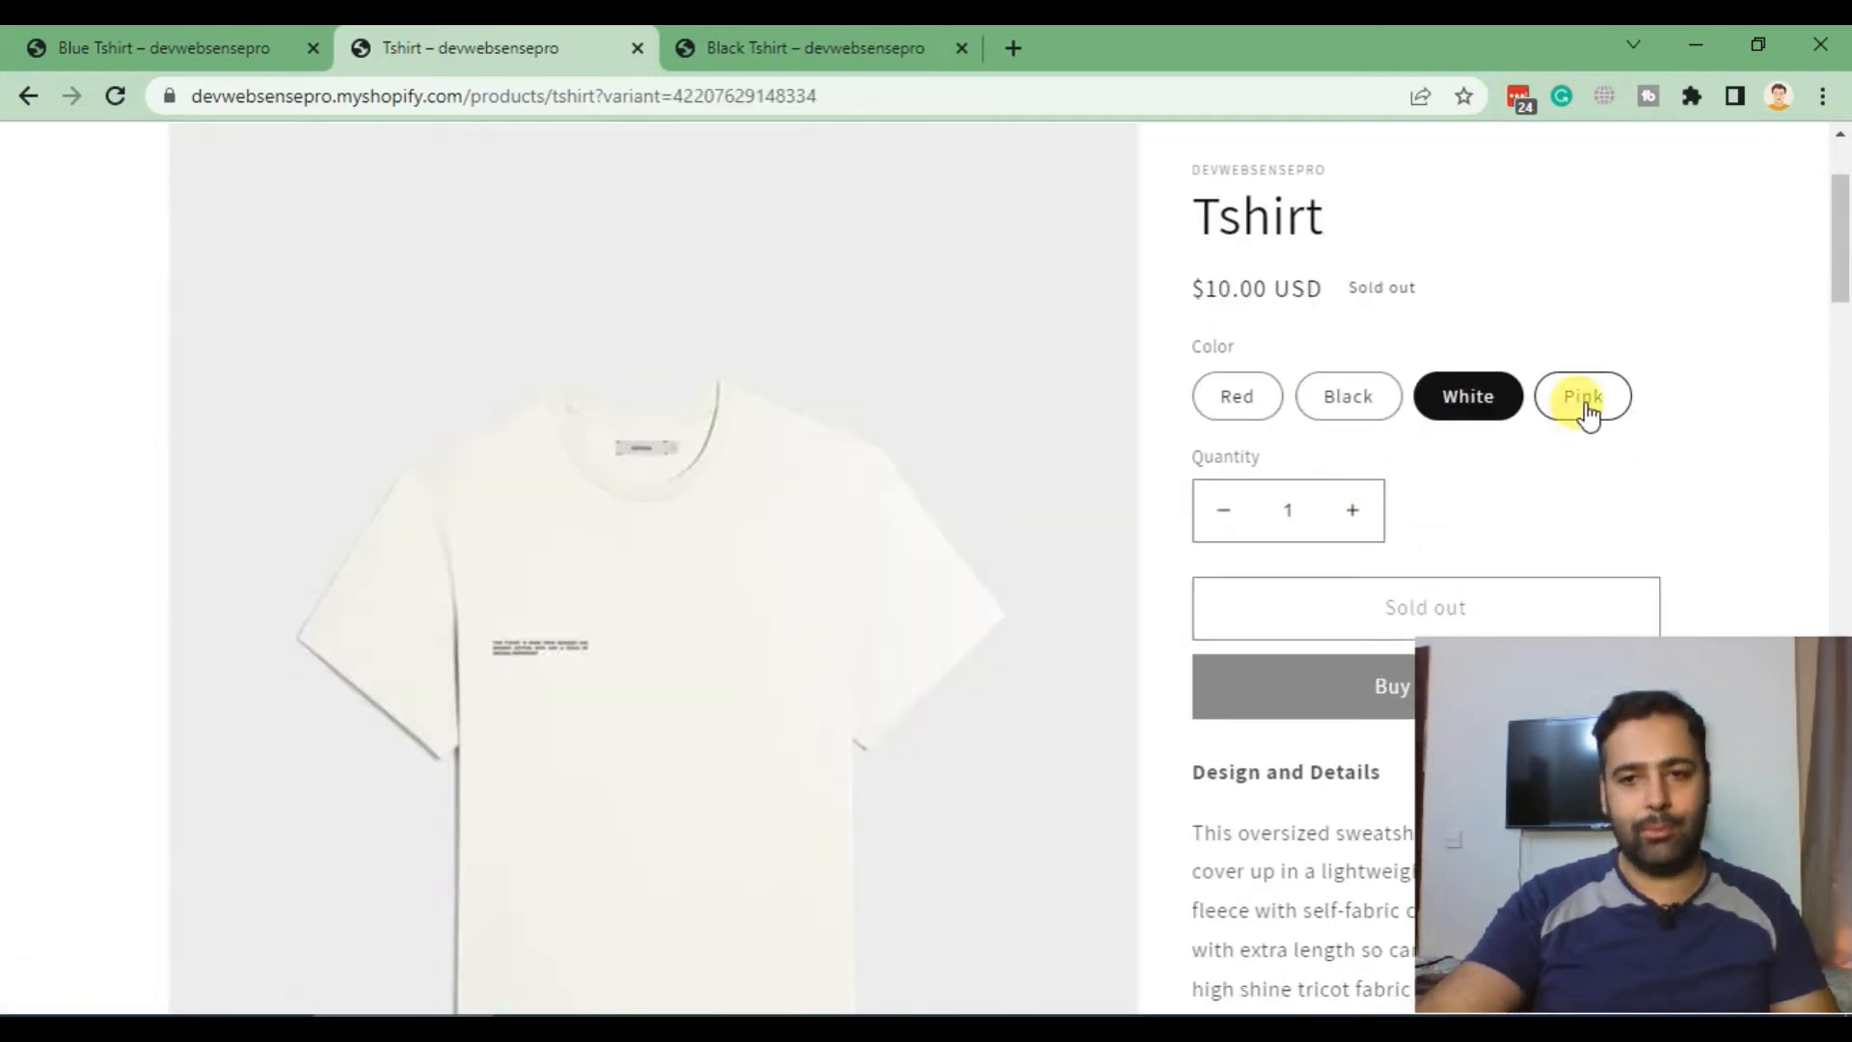
{"action": "left_click", "coordinate": [1583, 409]}
{"action": "scroll", "coordinate": [758, 292], "scroll_direction": "up", "scroll_amount": 2}
Step: Examine the Black Tshirt product page, trying size small, size M and the White color
{"action": "left_click", "coordinate": [785, 38]}
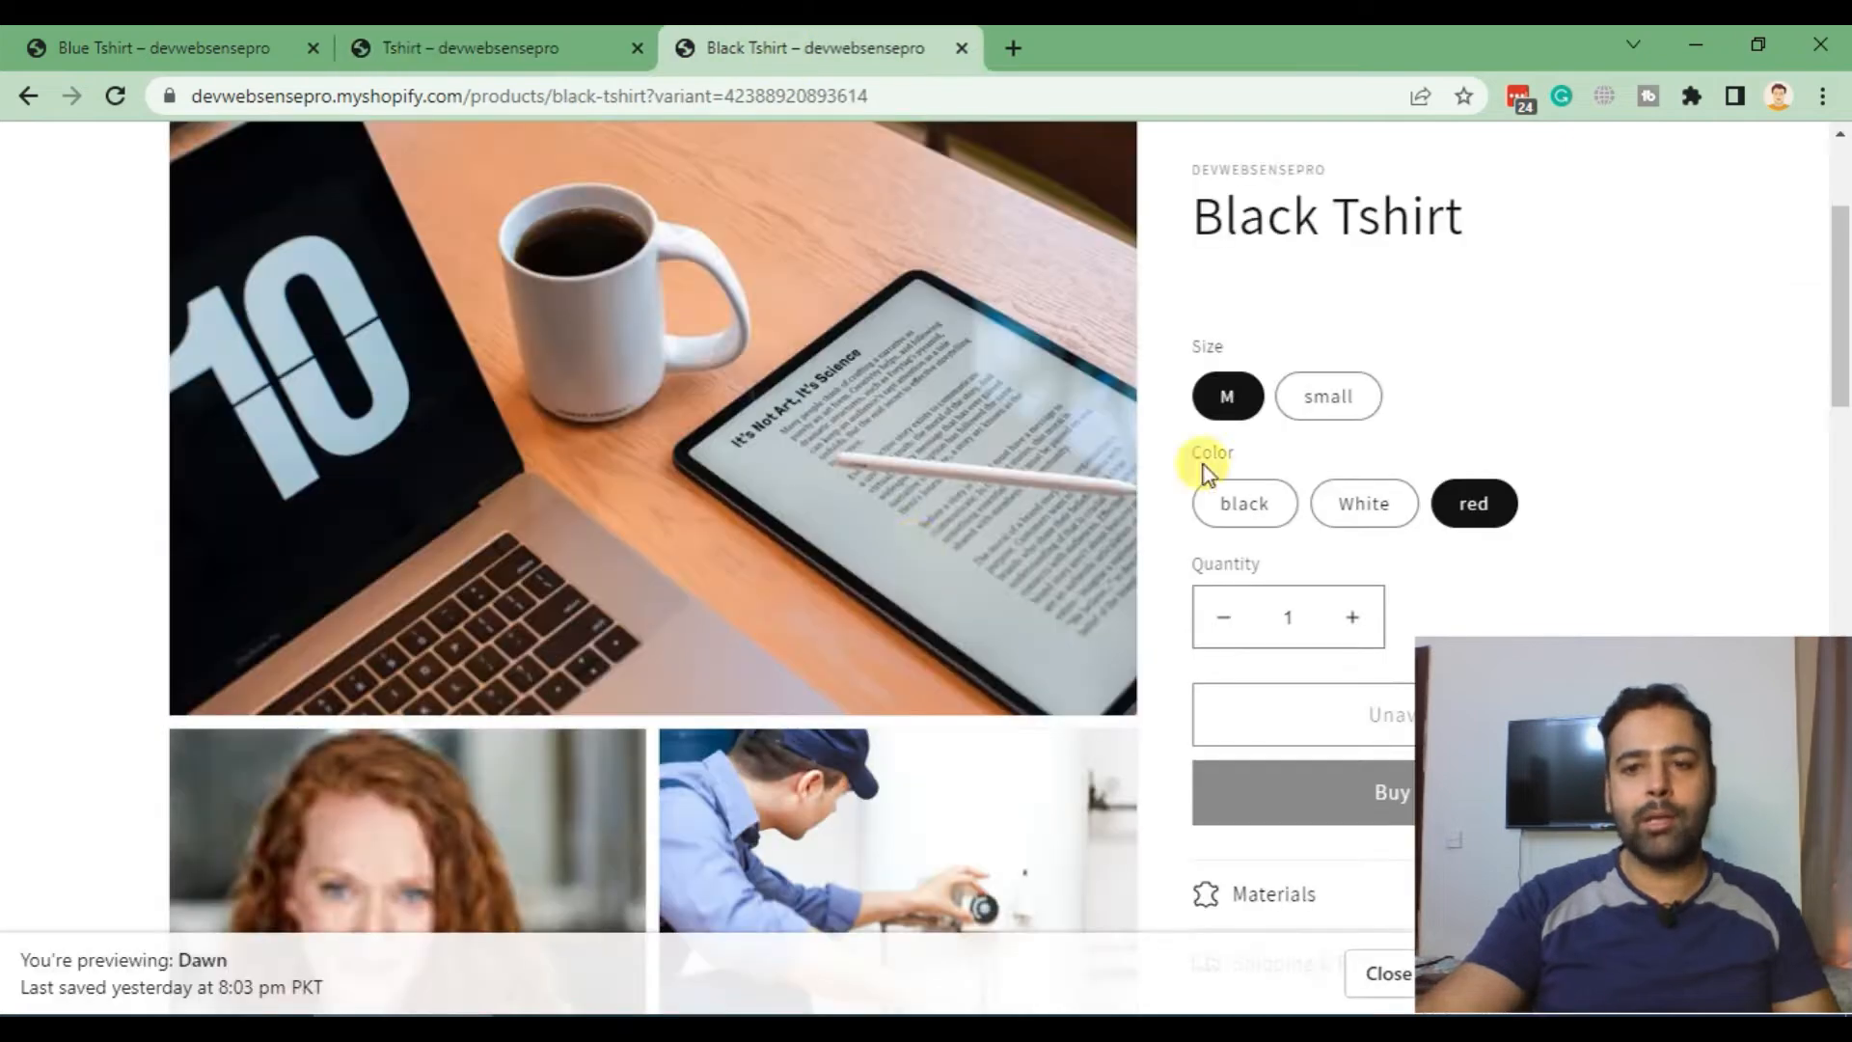
{"action": "scroll", "coordinate": [927, 502], "scroll_direction": "down", "scroll_amount": 2}
{"action": "scroll", "coordinate": [911, 463], "scroll_direction": "up", "scroll_amount": 2}
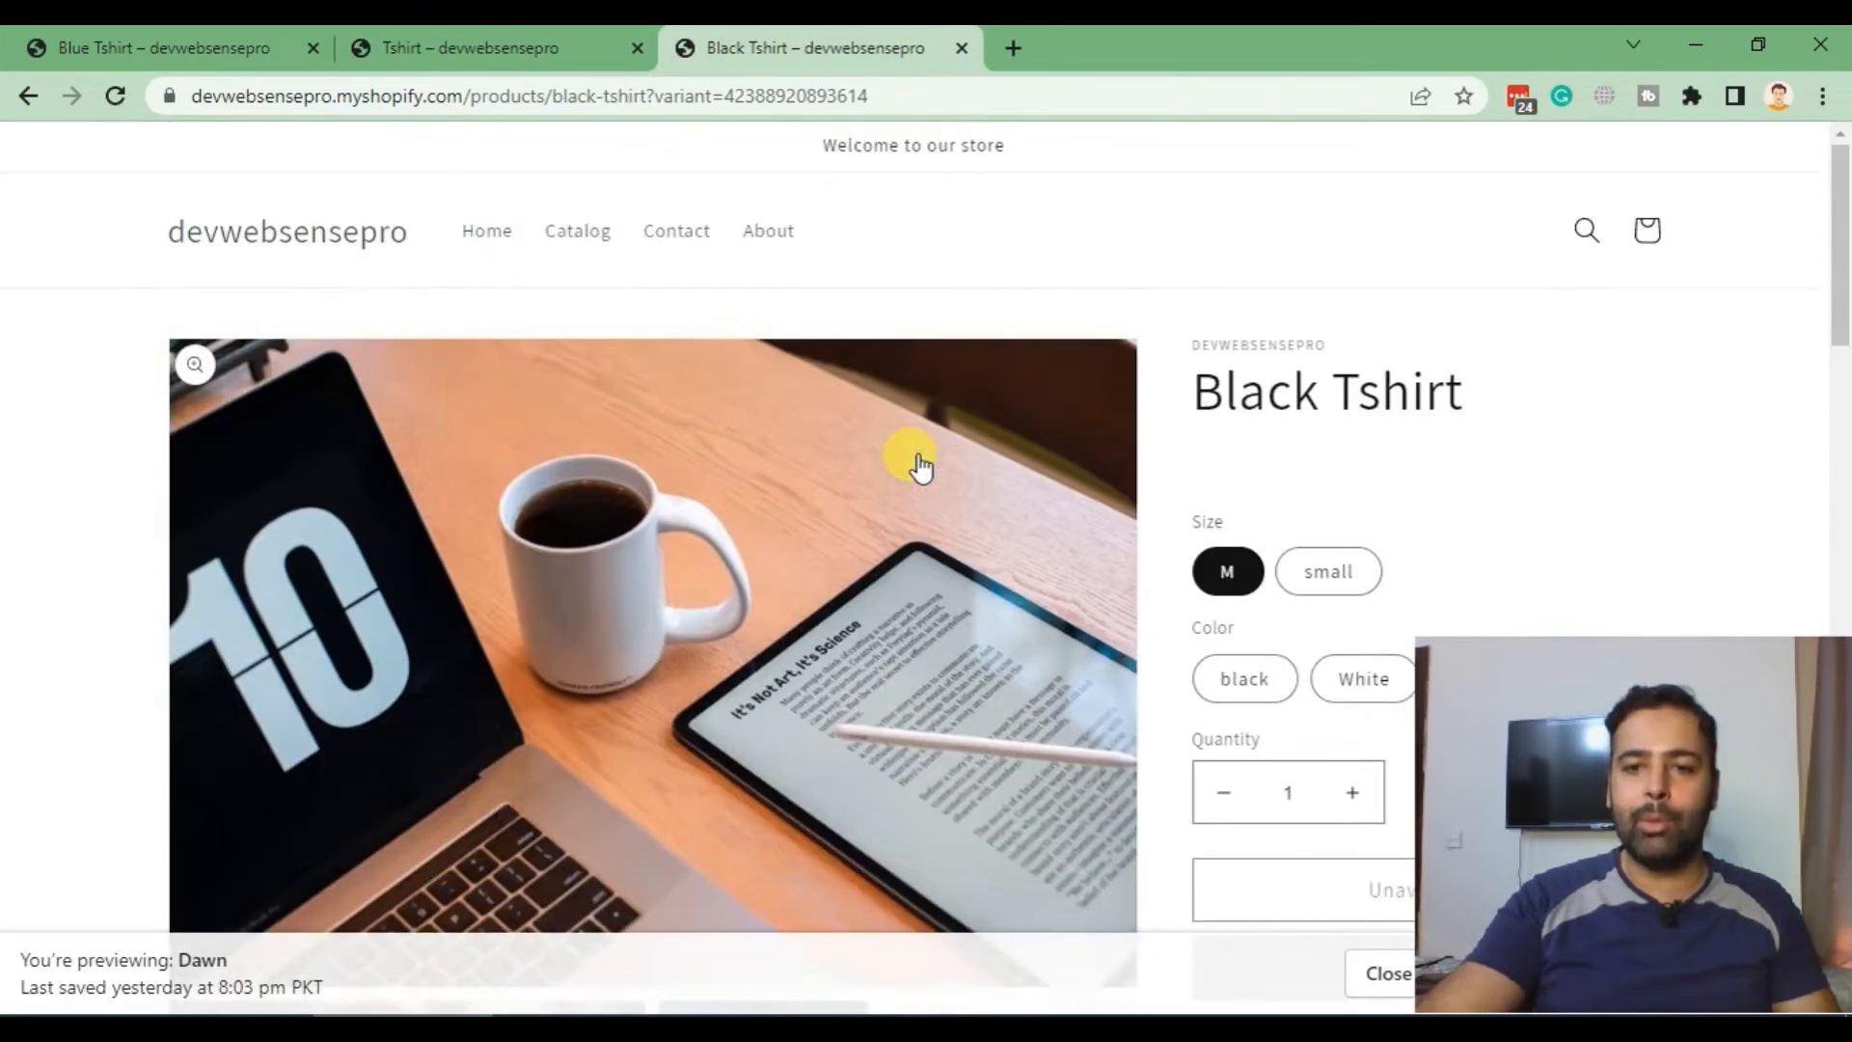
{"action": "scroll", "coordinate": [1517, 417], "scroll_direction": "down", "scroll_amount": 2}
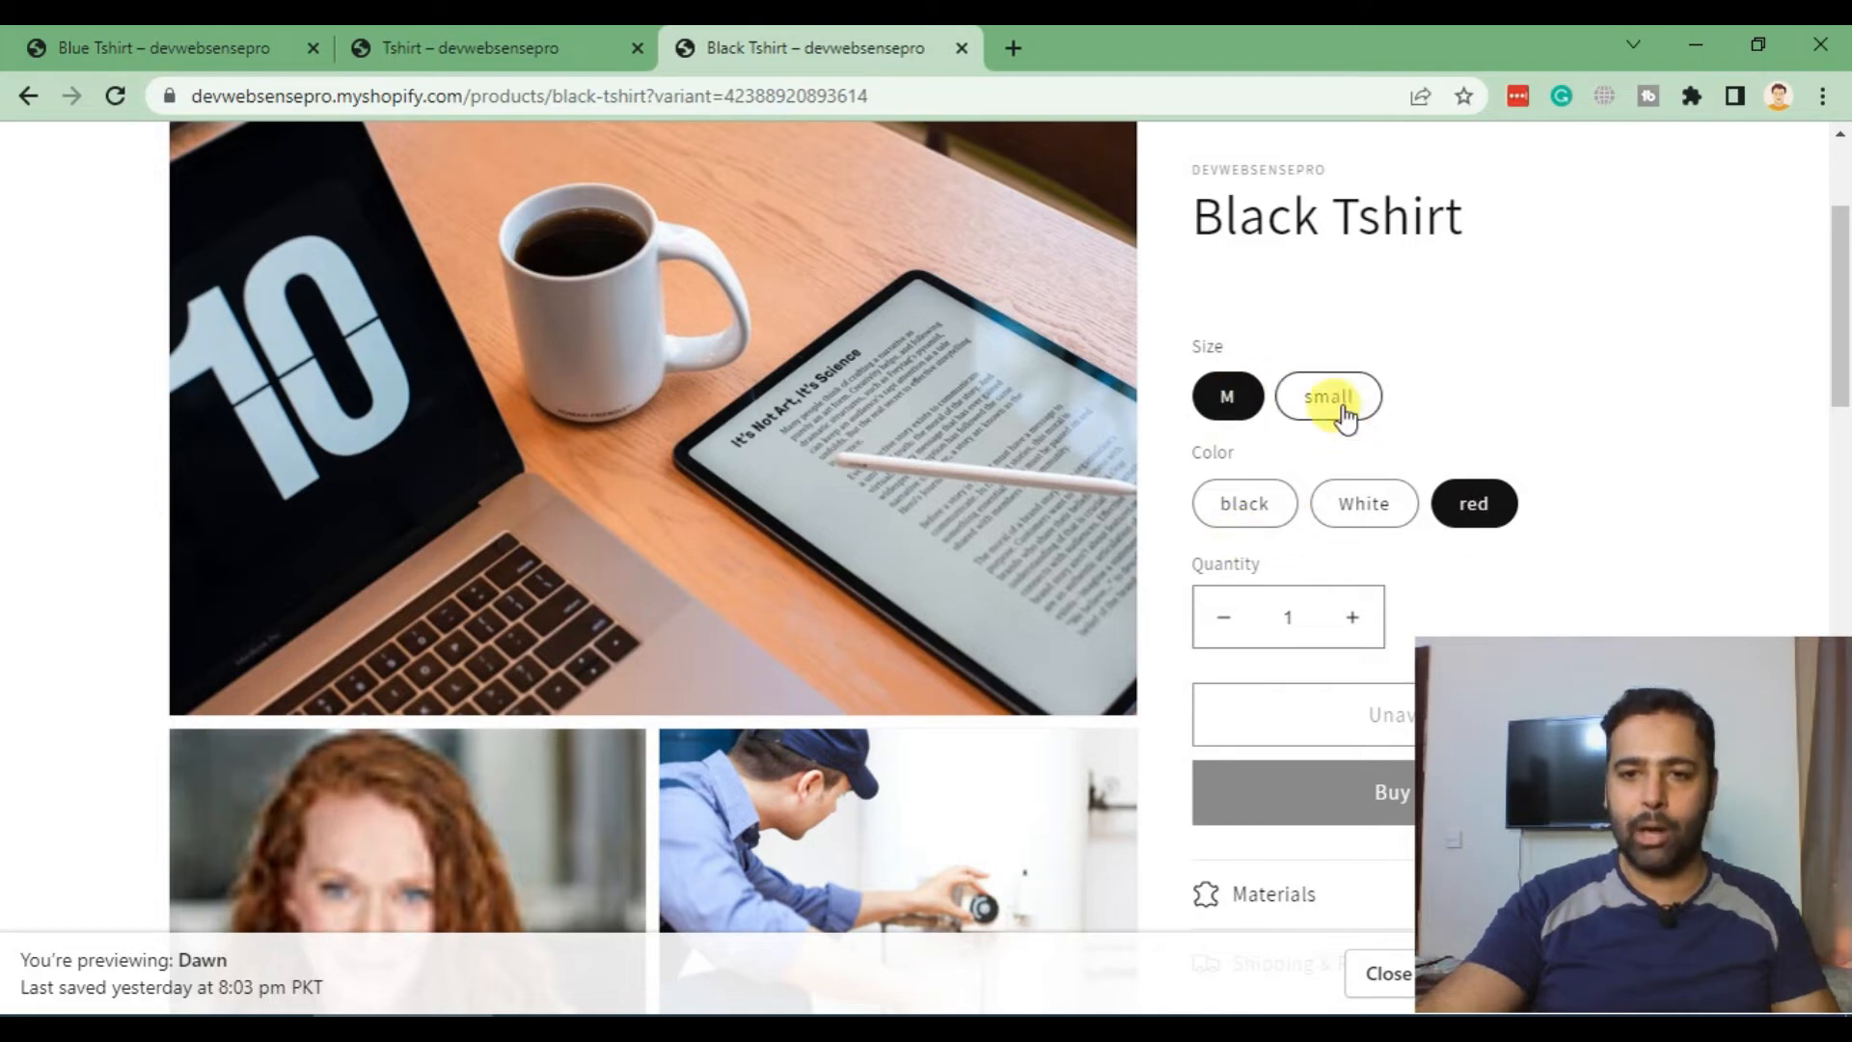
{"action": "left_click", "coordinate": [1343, 408]}
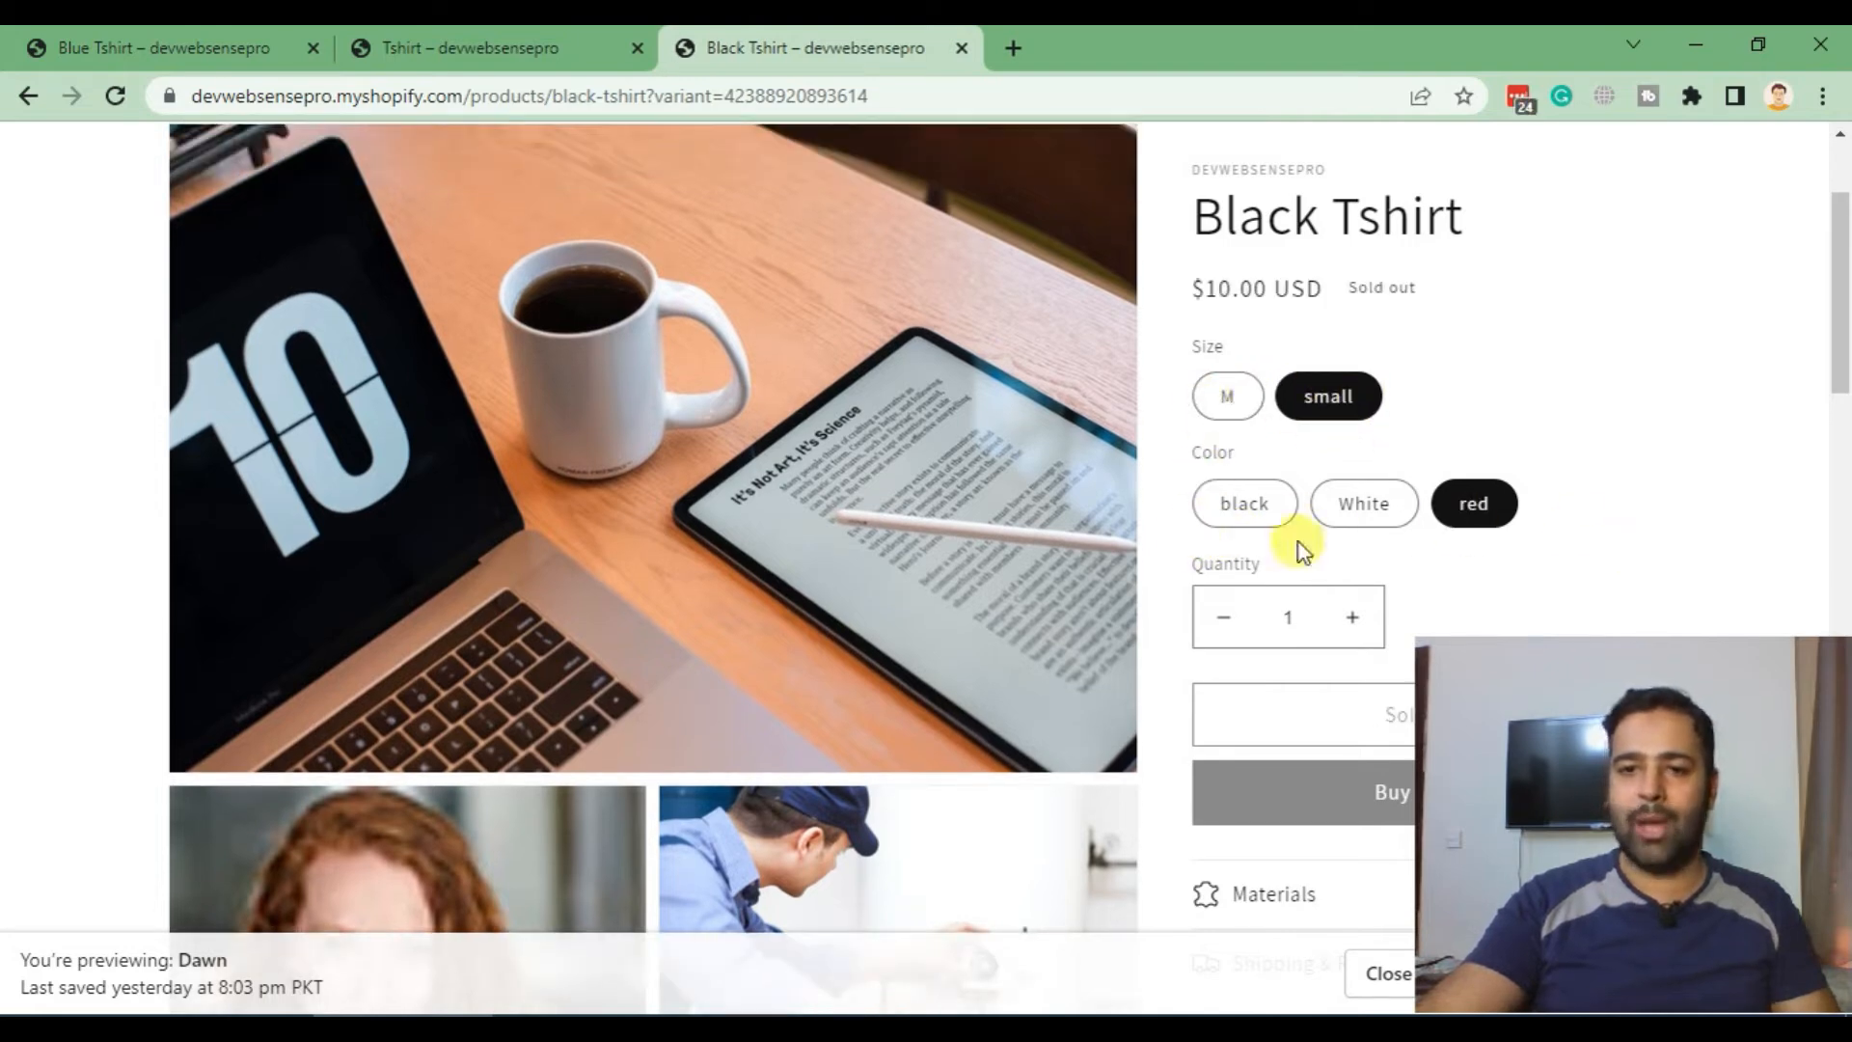
{"action": "left_click", "coordinate": [1240, 418]}
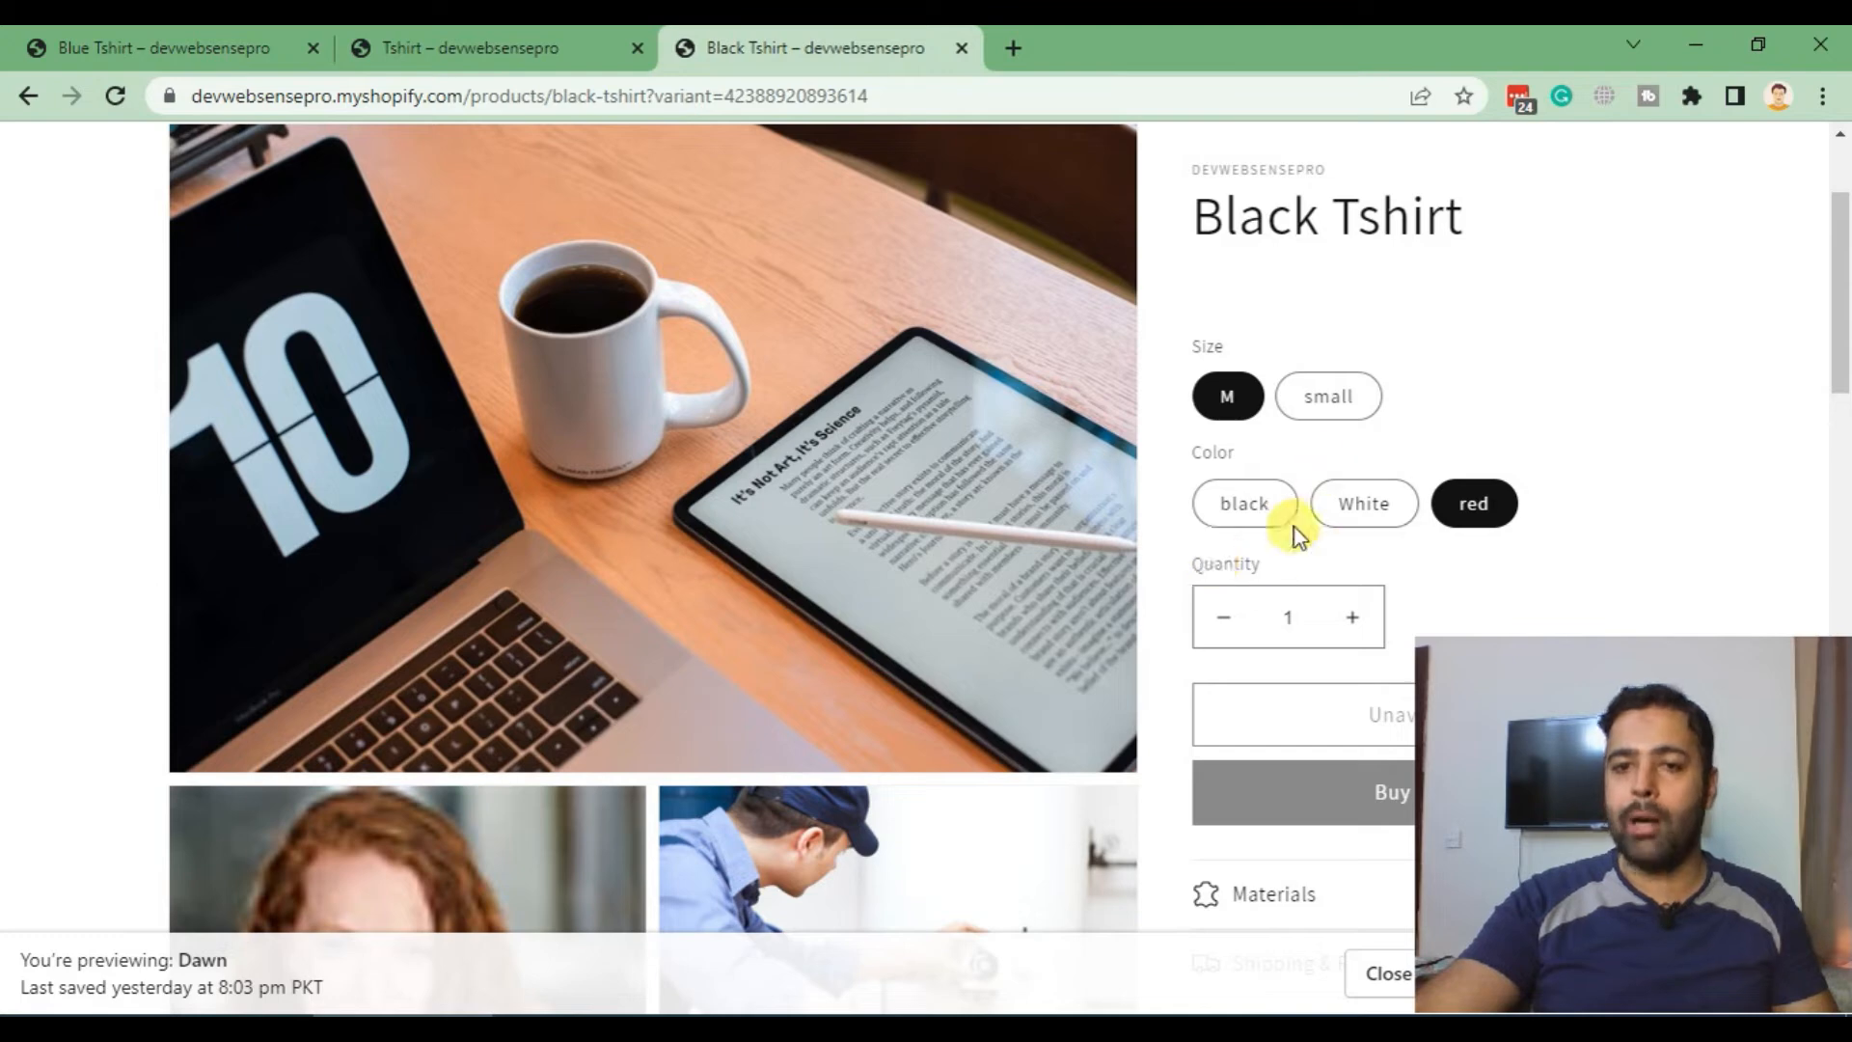
{"action": "left_click", "coordinate": [1374, 509]}
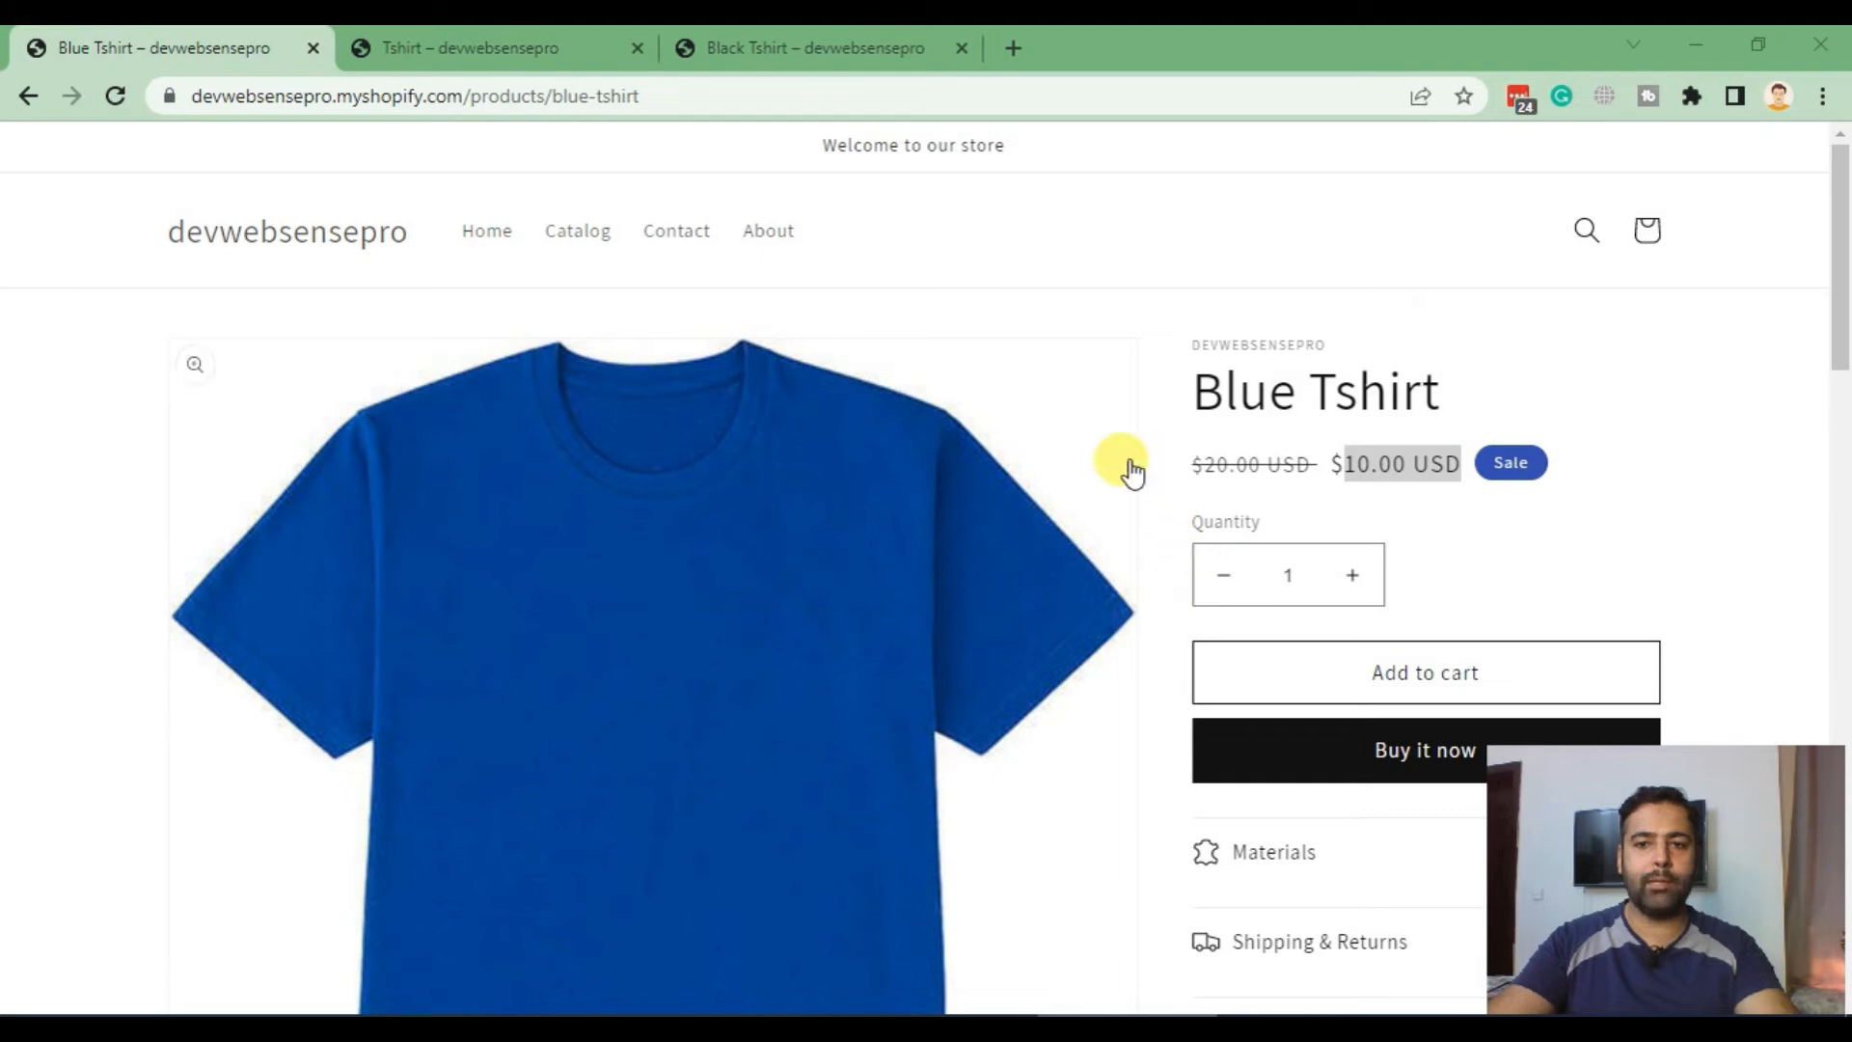
{"action": "left_click", "coordinate": [1159, 419]}
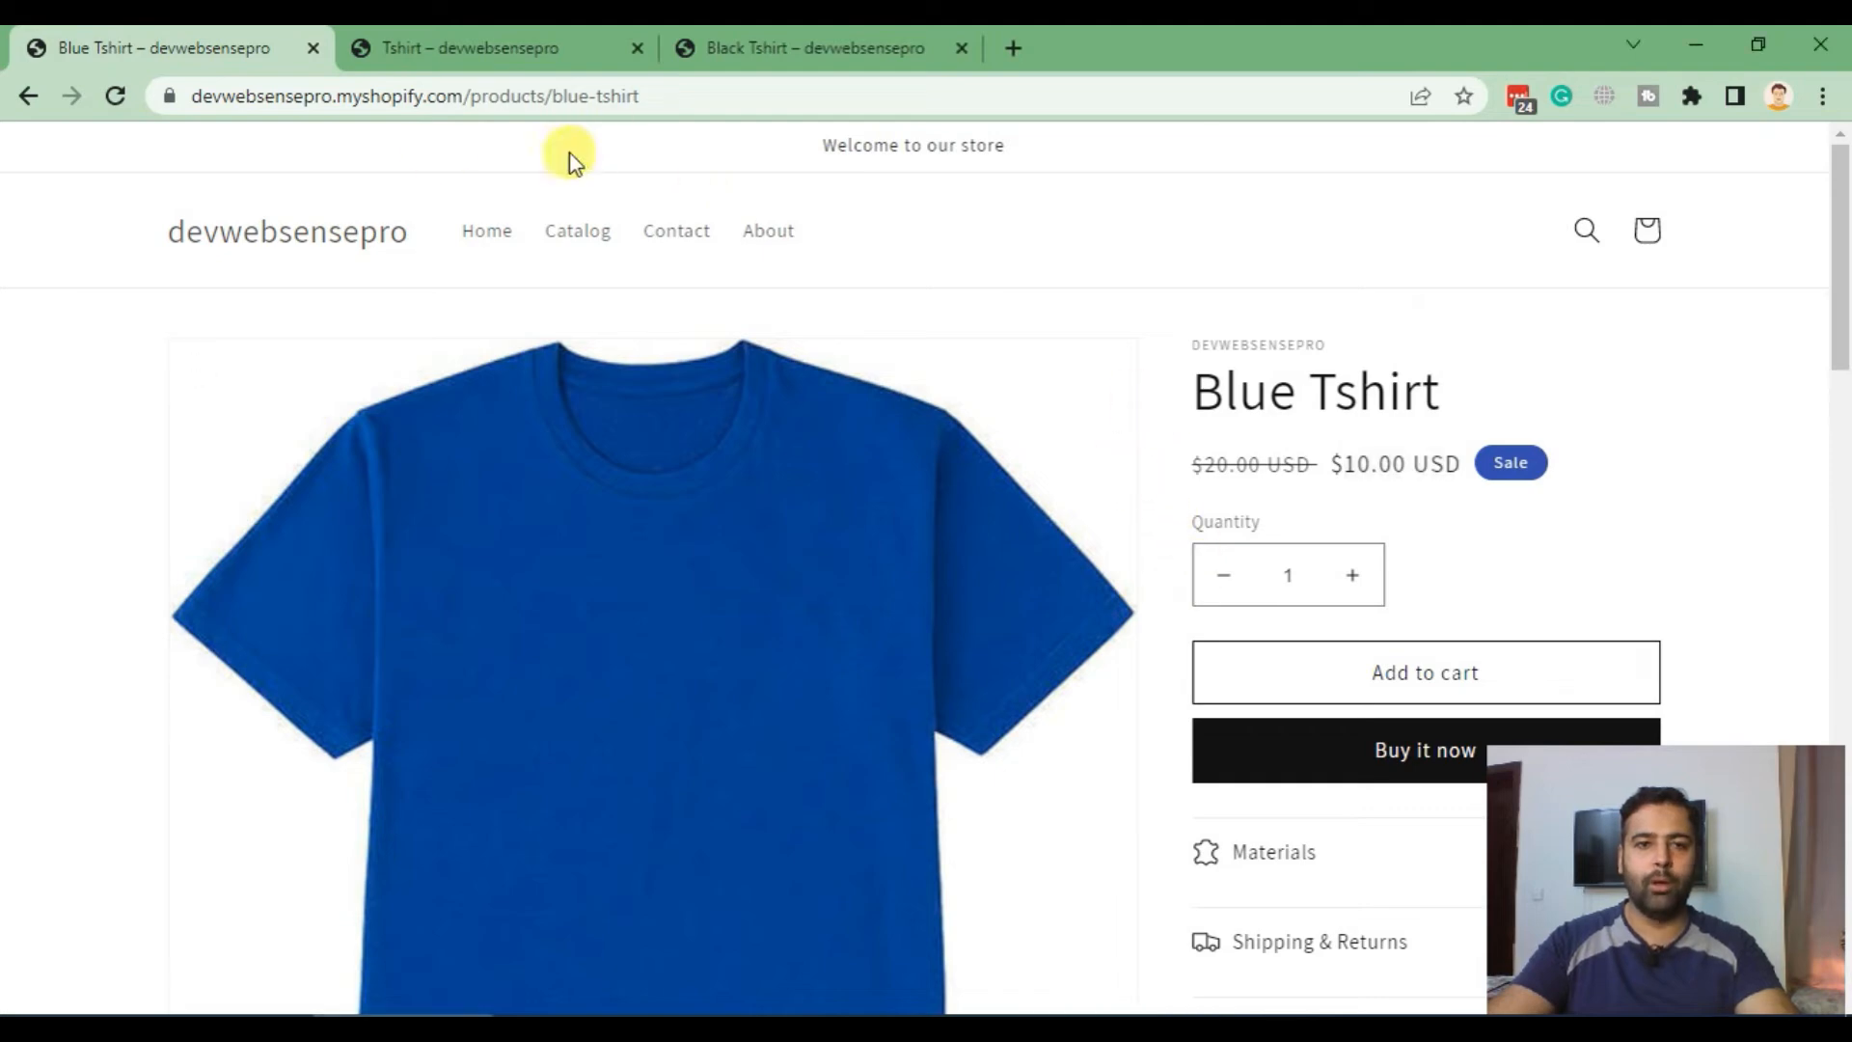
{"action": "left_click_drag", "start_coordinate": [471, 99], "coordinate": [189, 99]}
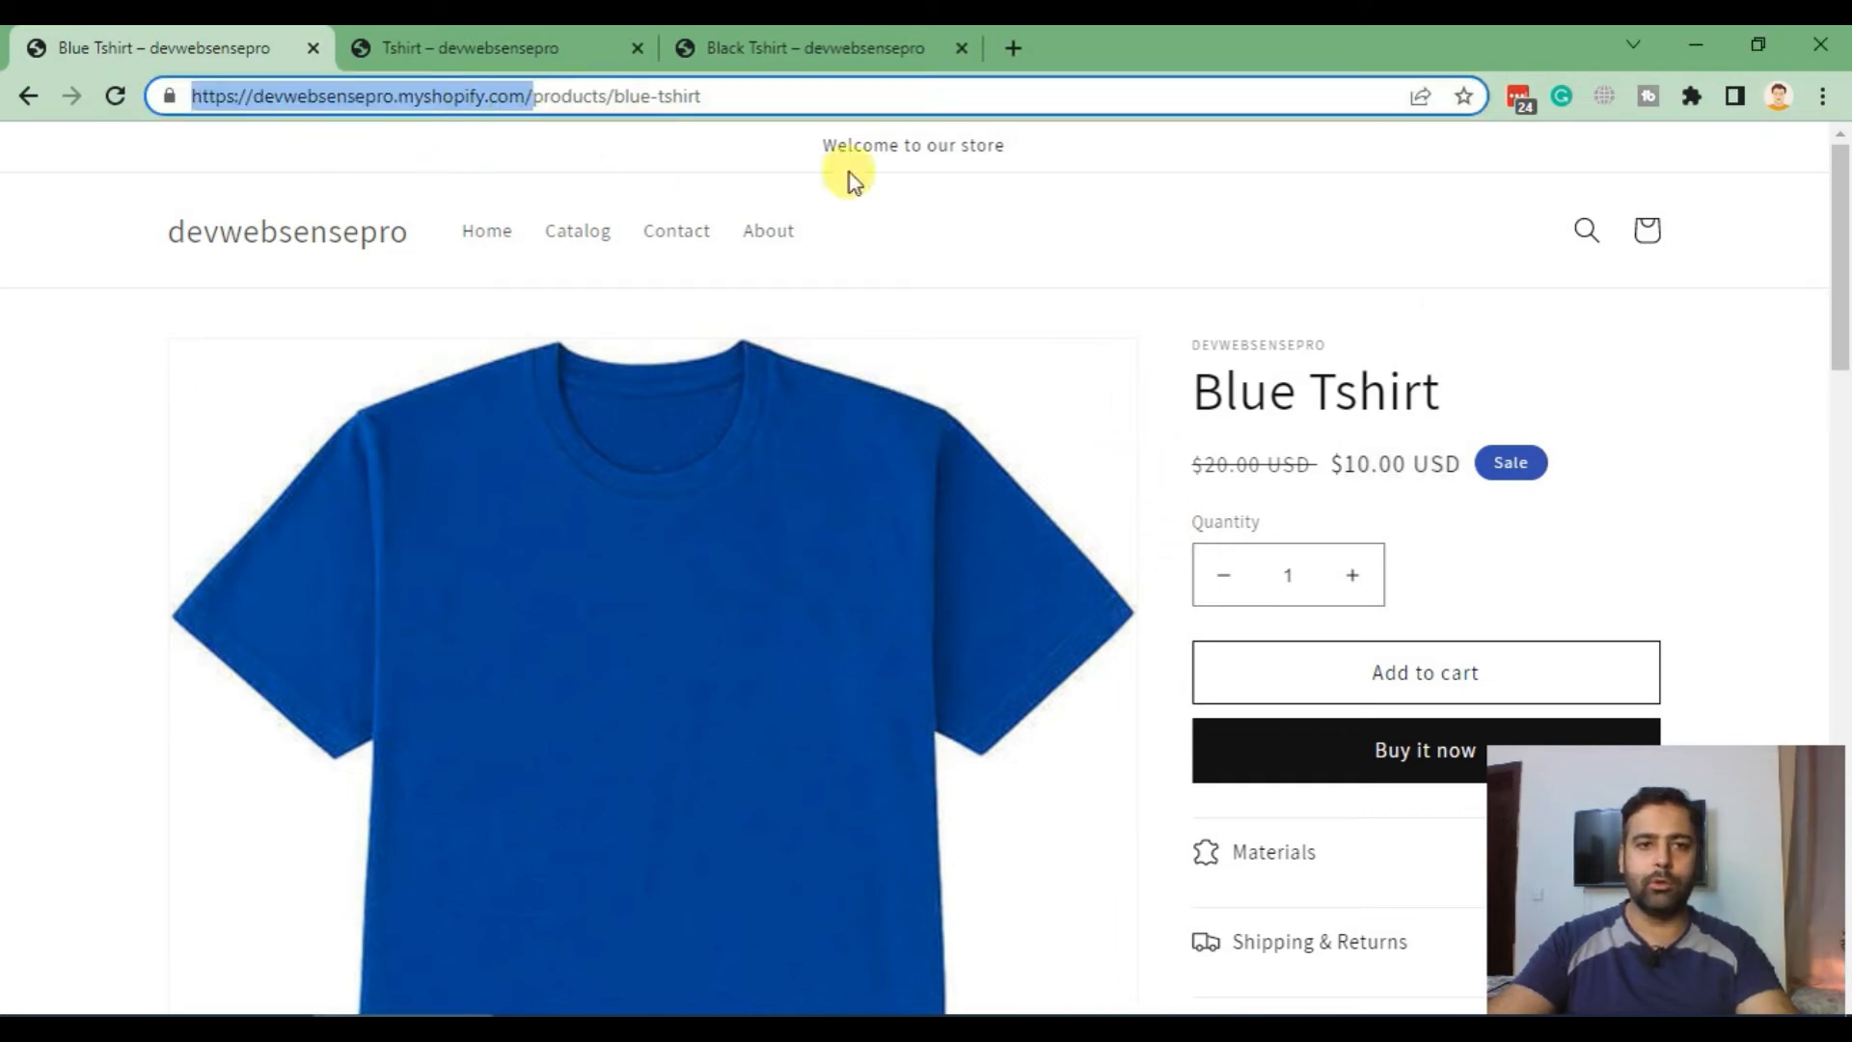
{"action": "key", "text": "ctrl+c"}
{"action": "key", "text": "ctrl+t"}
{"action": "key", "text": "ctrl+v"}
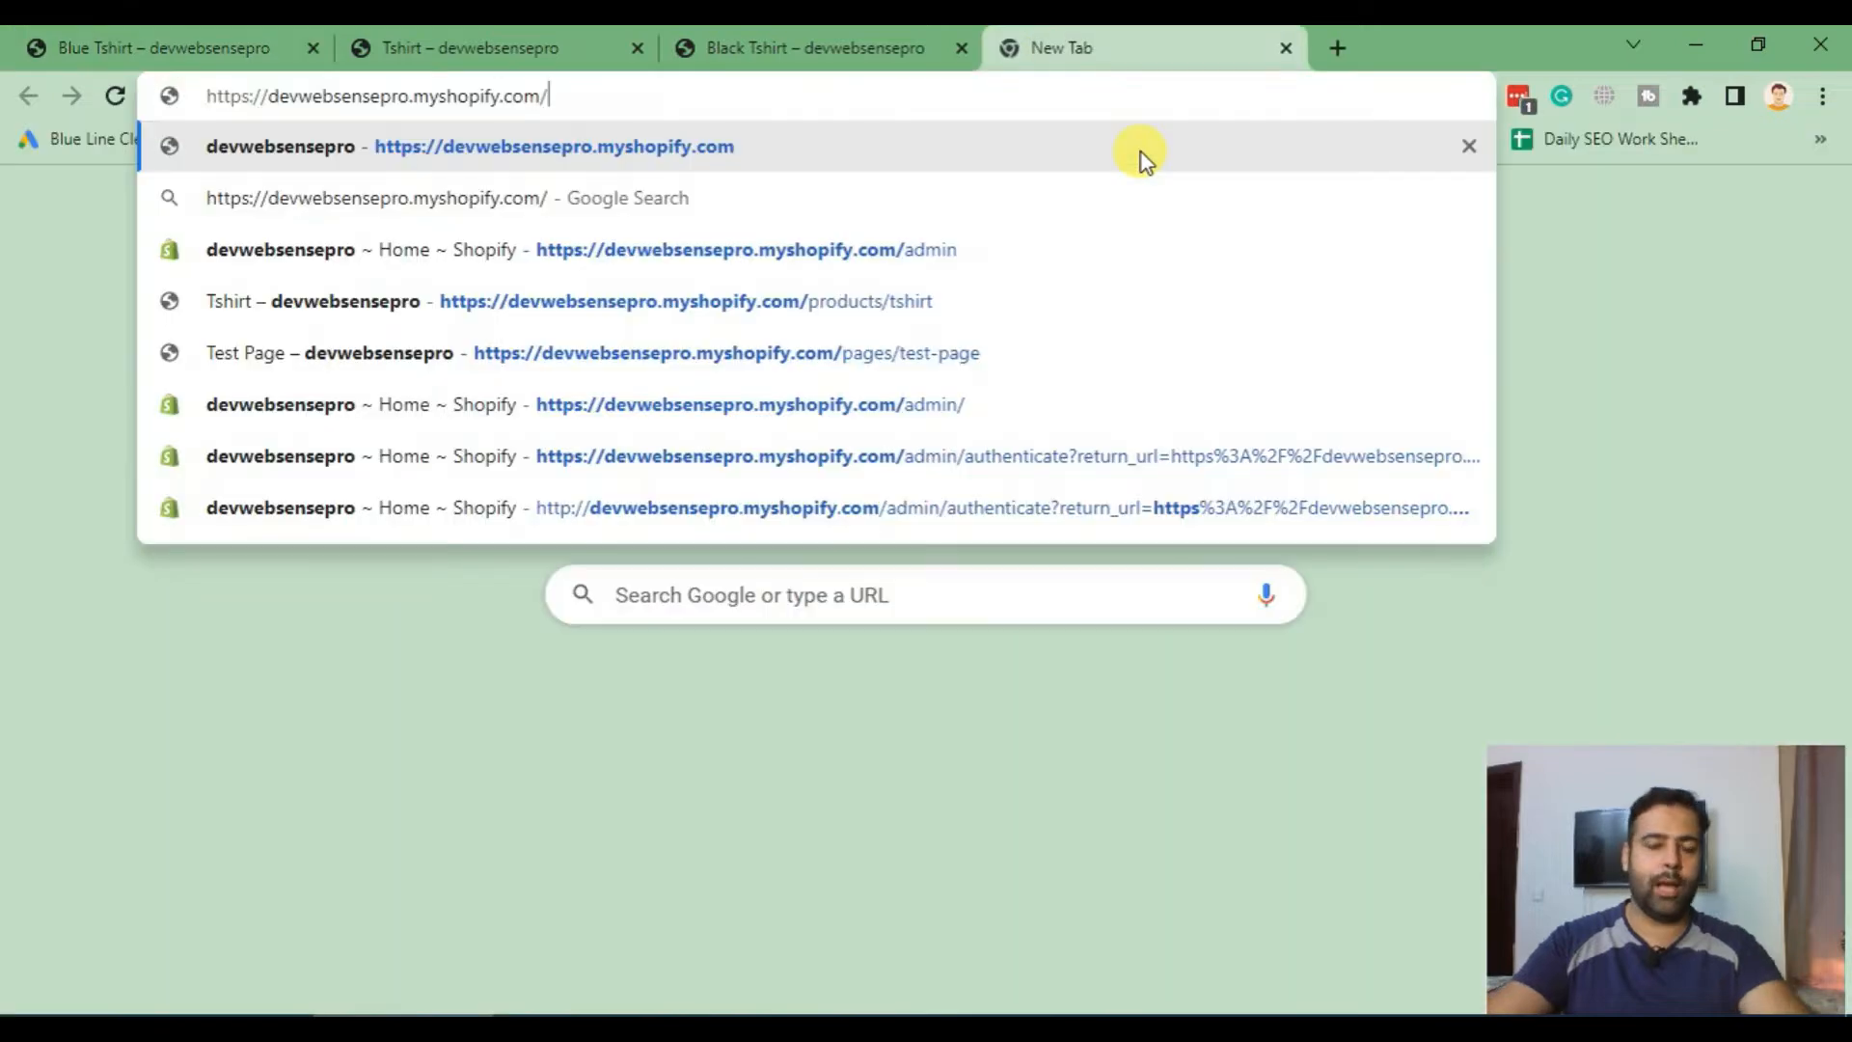
{"action": "type", "text": "admin"}
{"action": "key", "text": "Return"}
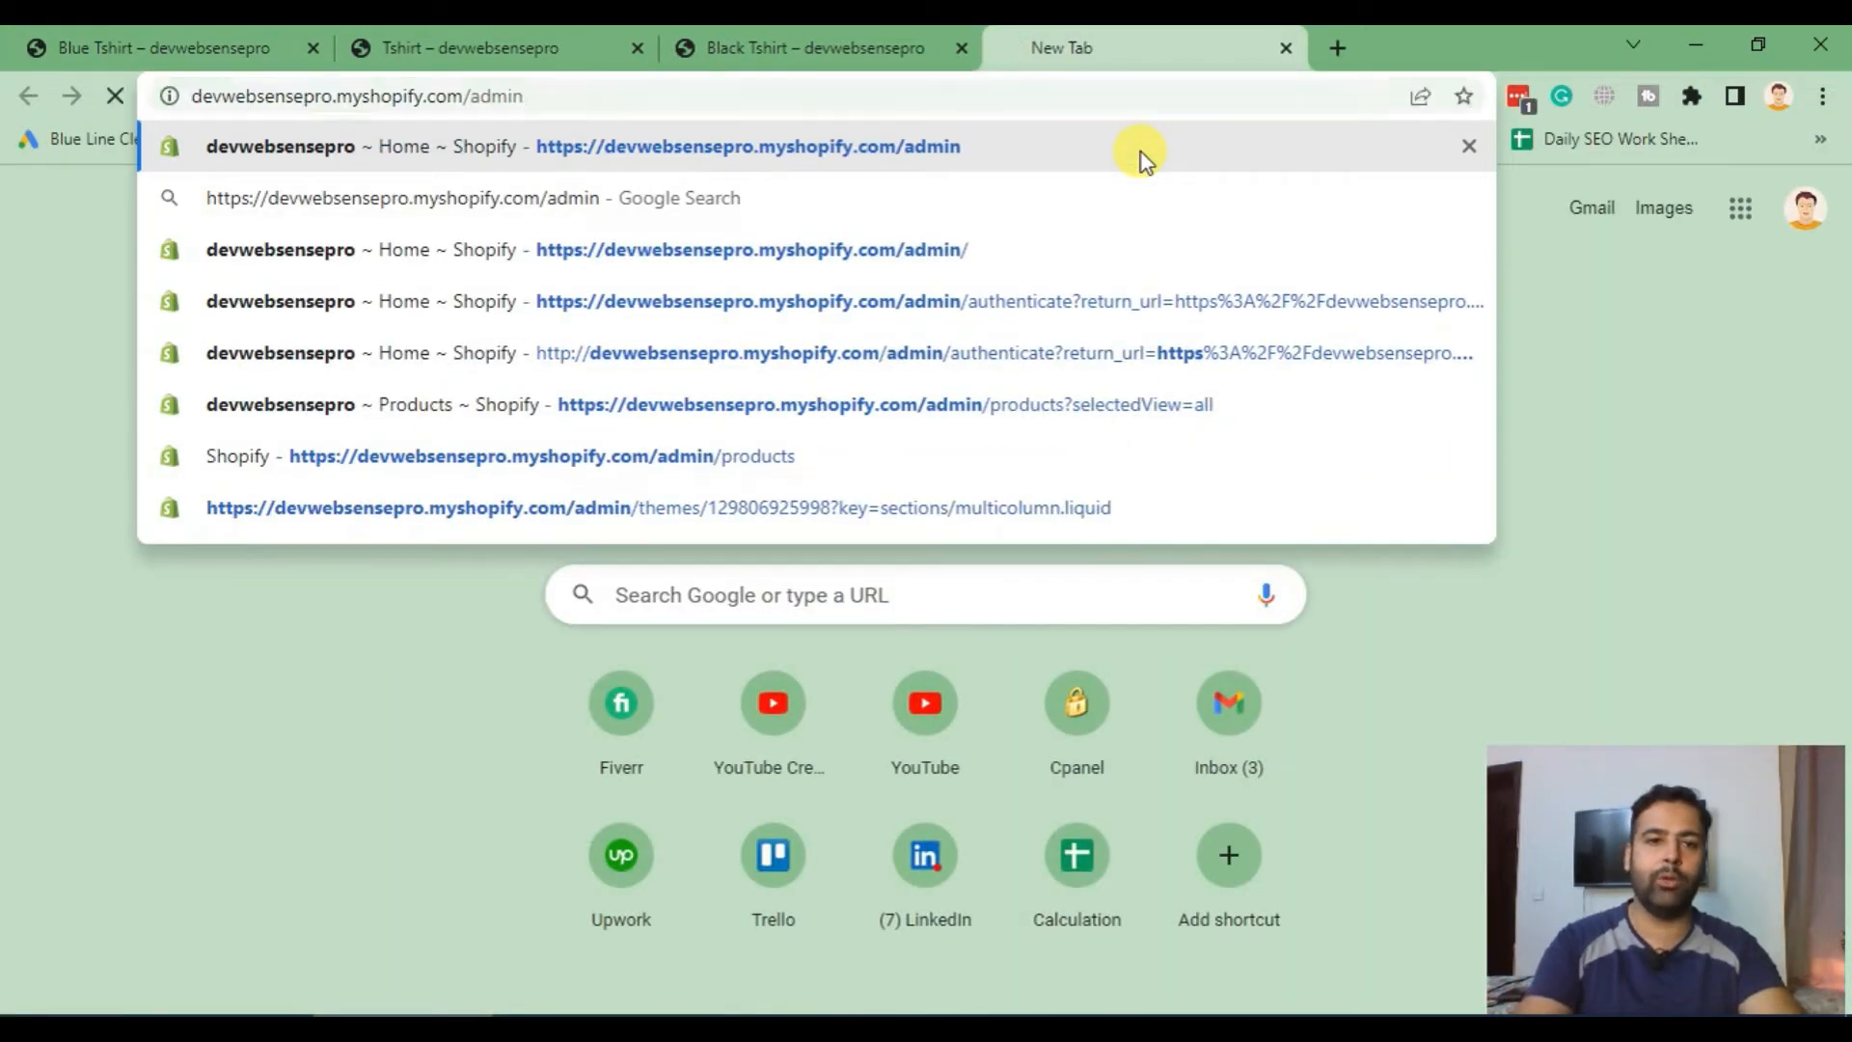
Step: Place the admin tab directly after the Blue Tshirt tab and highlight the /admin part of its address
{"action": "left_click_drag", "start_coordinate": [1104, 44], "coordinate": [482, 44]}
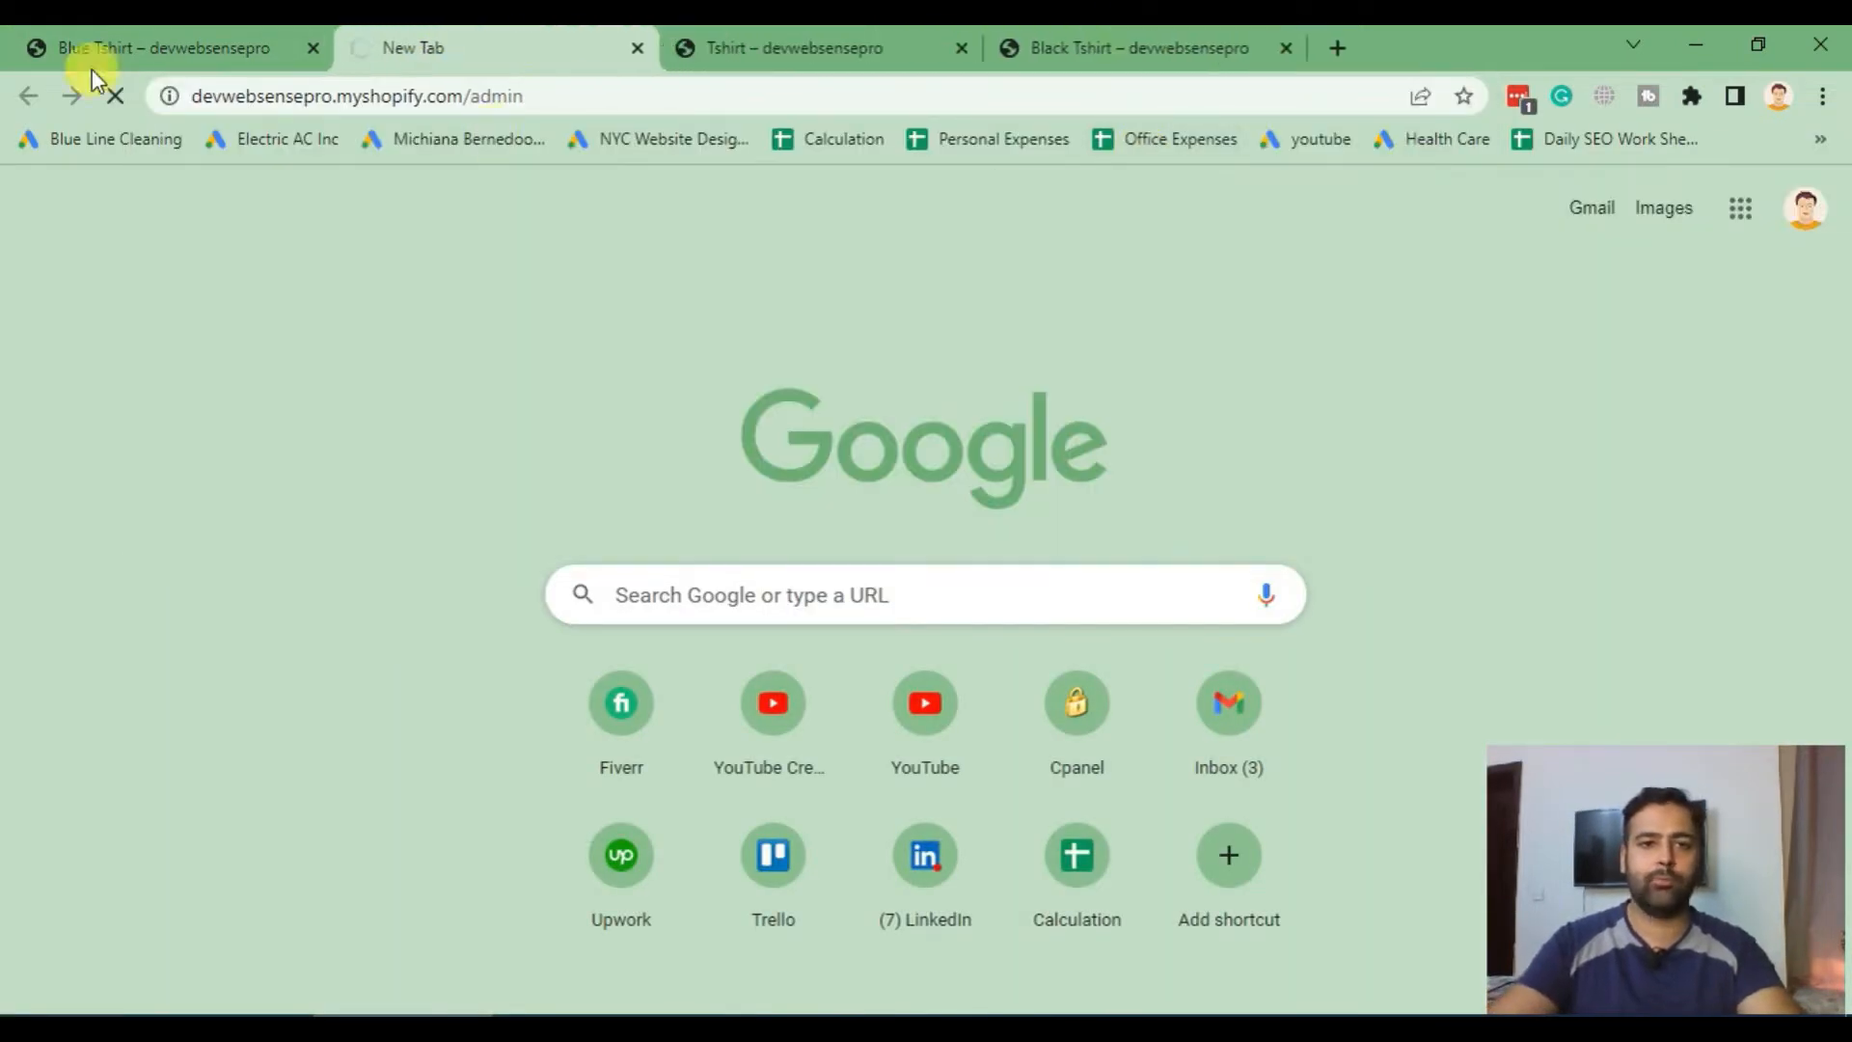
{"action": "left_click", "coordinate": [97, 50]}
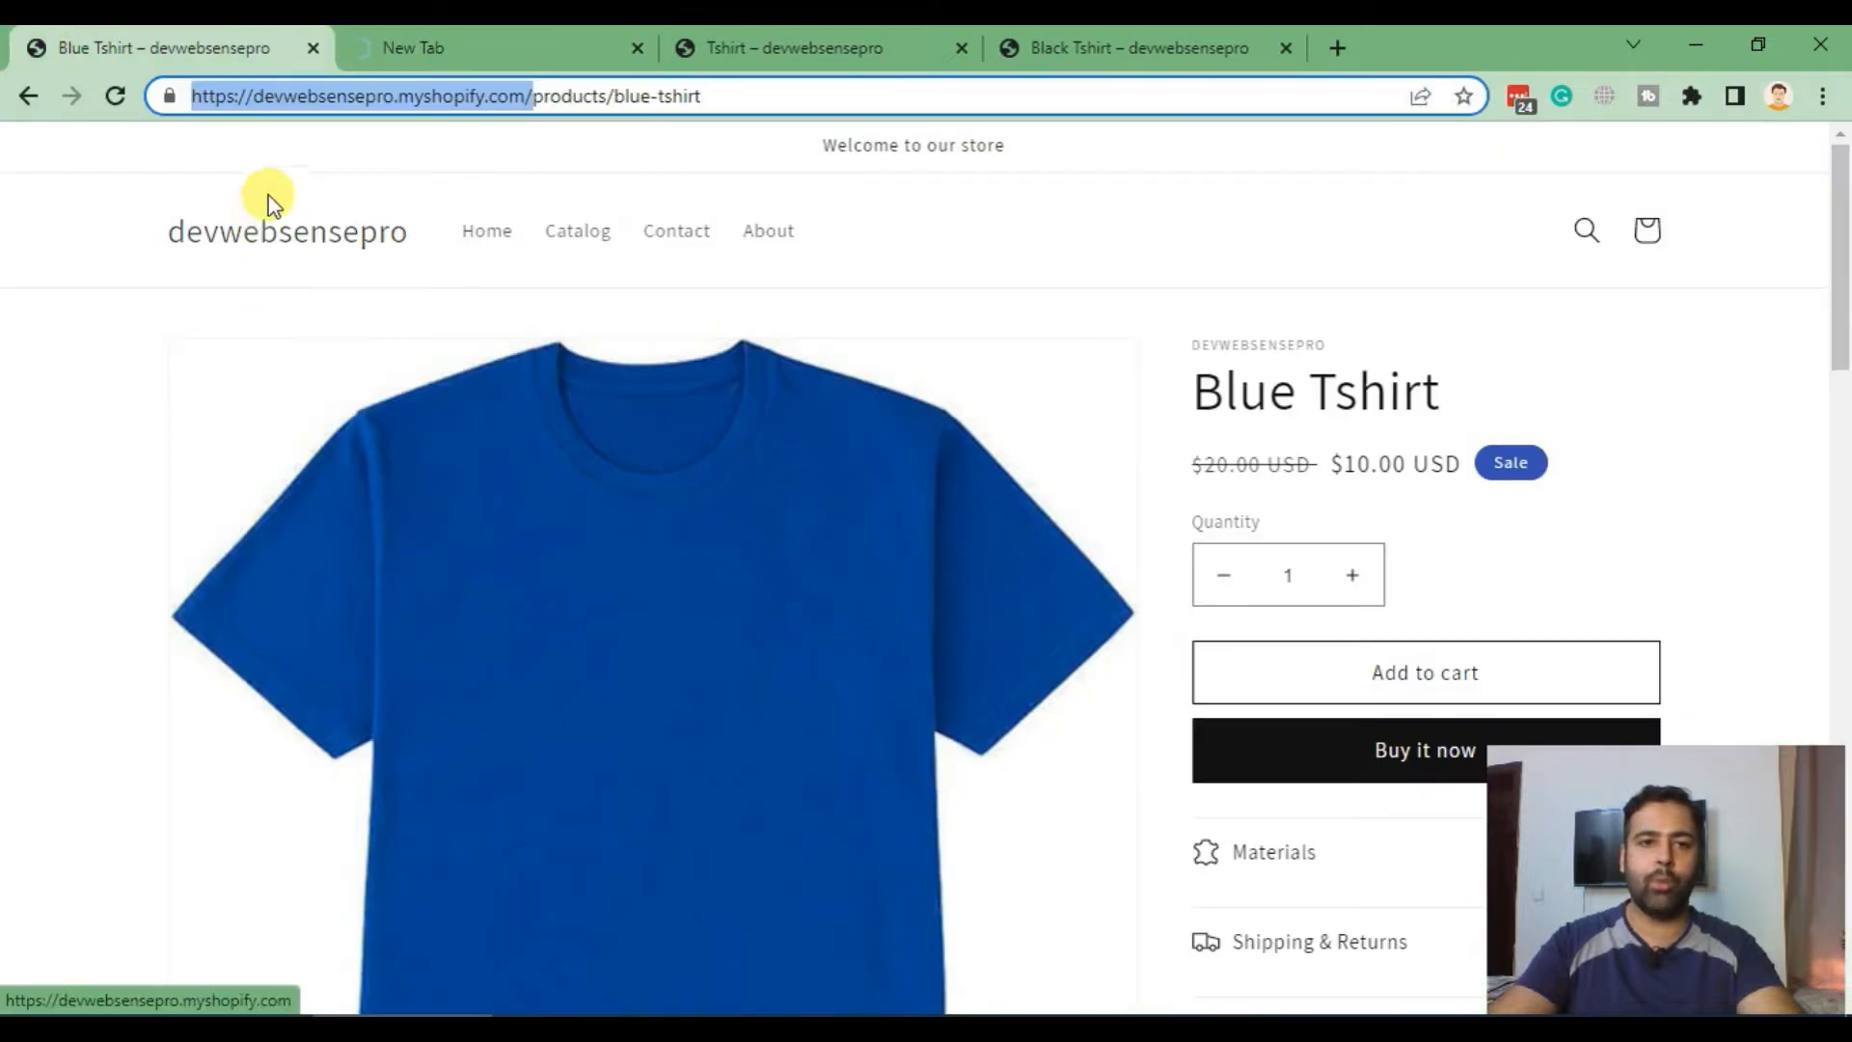
{"action": "left_click", "coordinate": [413, 60]}
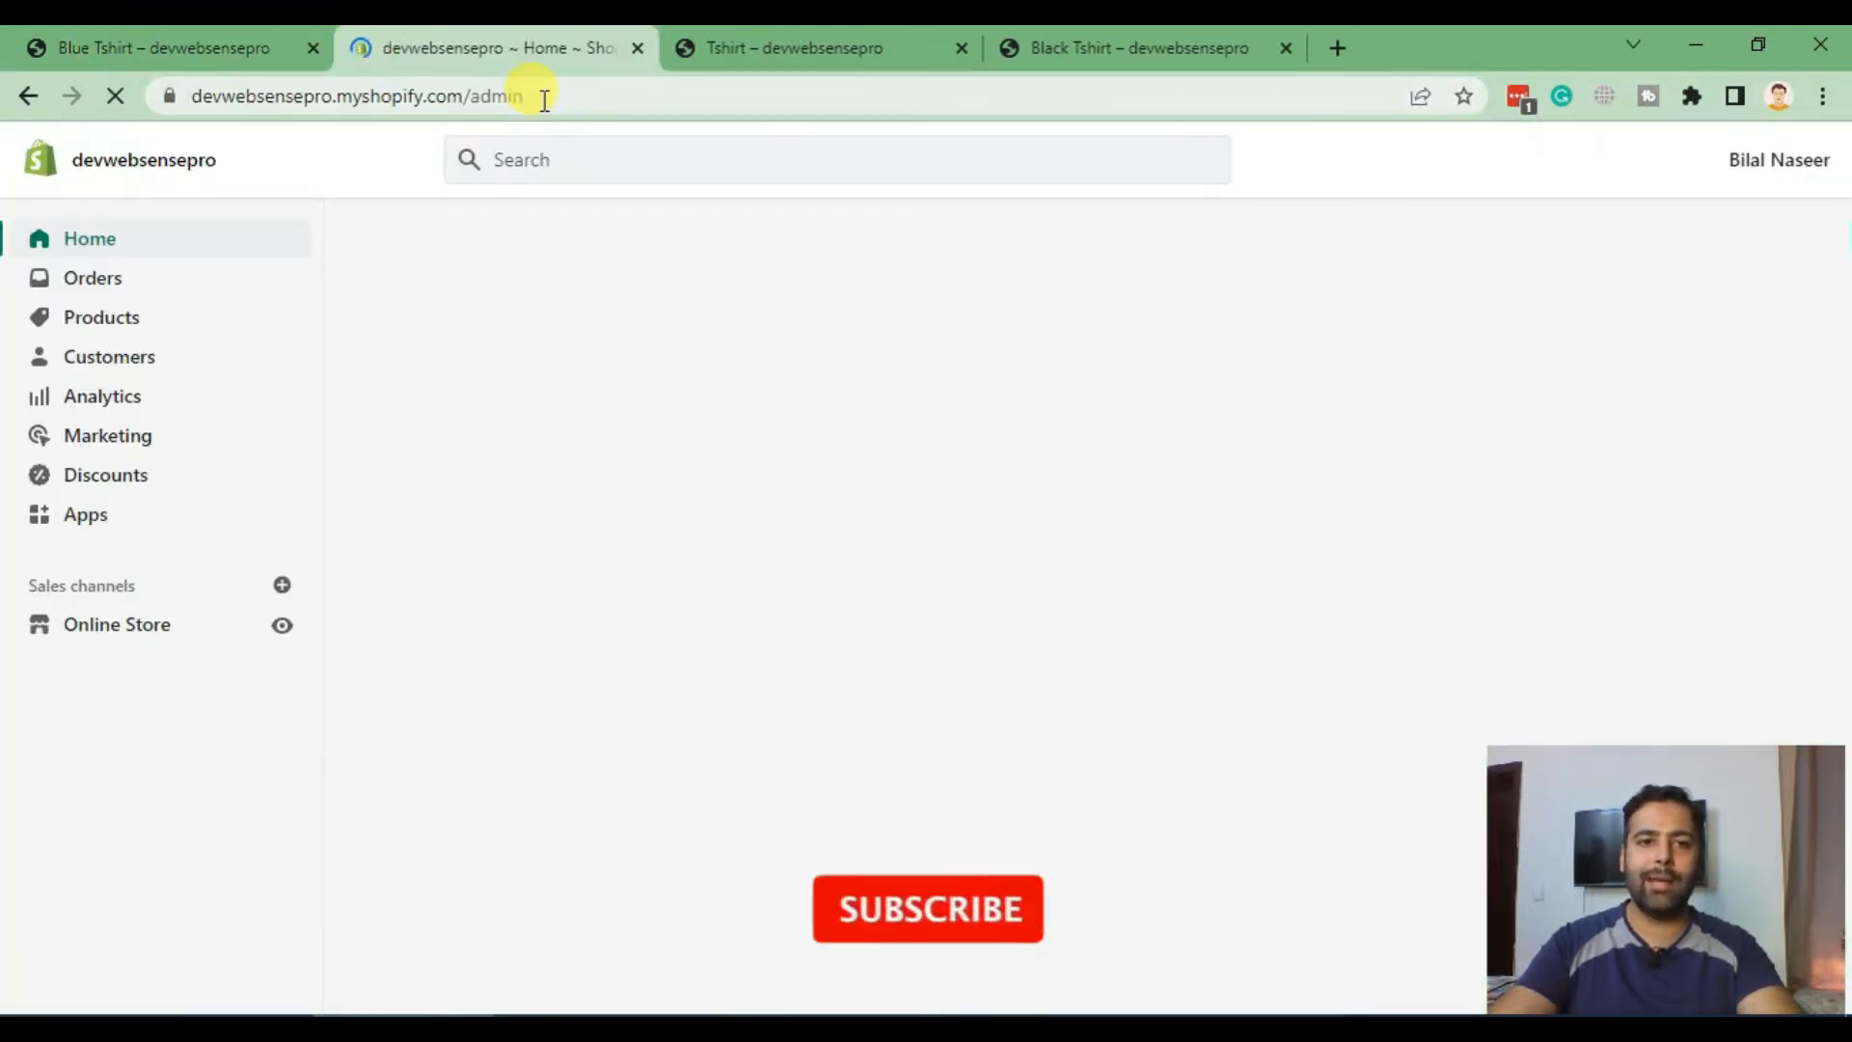
{"action": "double_click", "coordinate": [545, 101]}
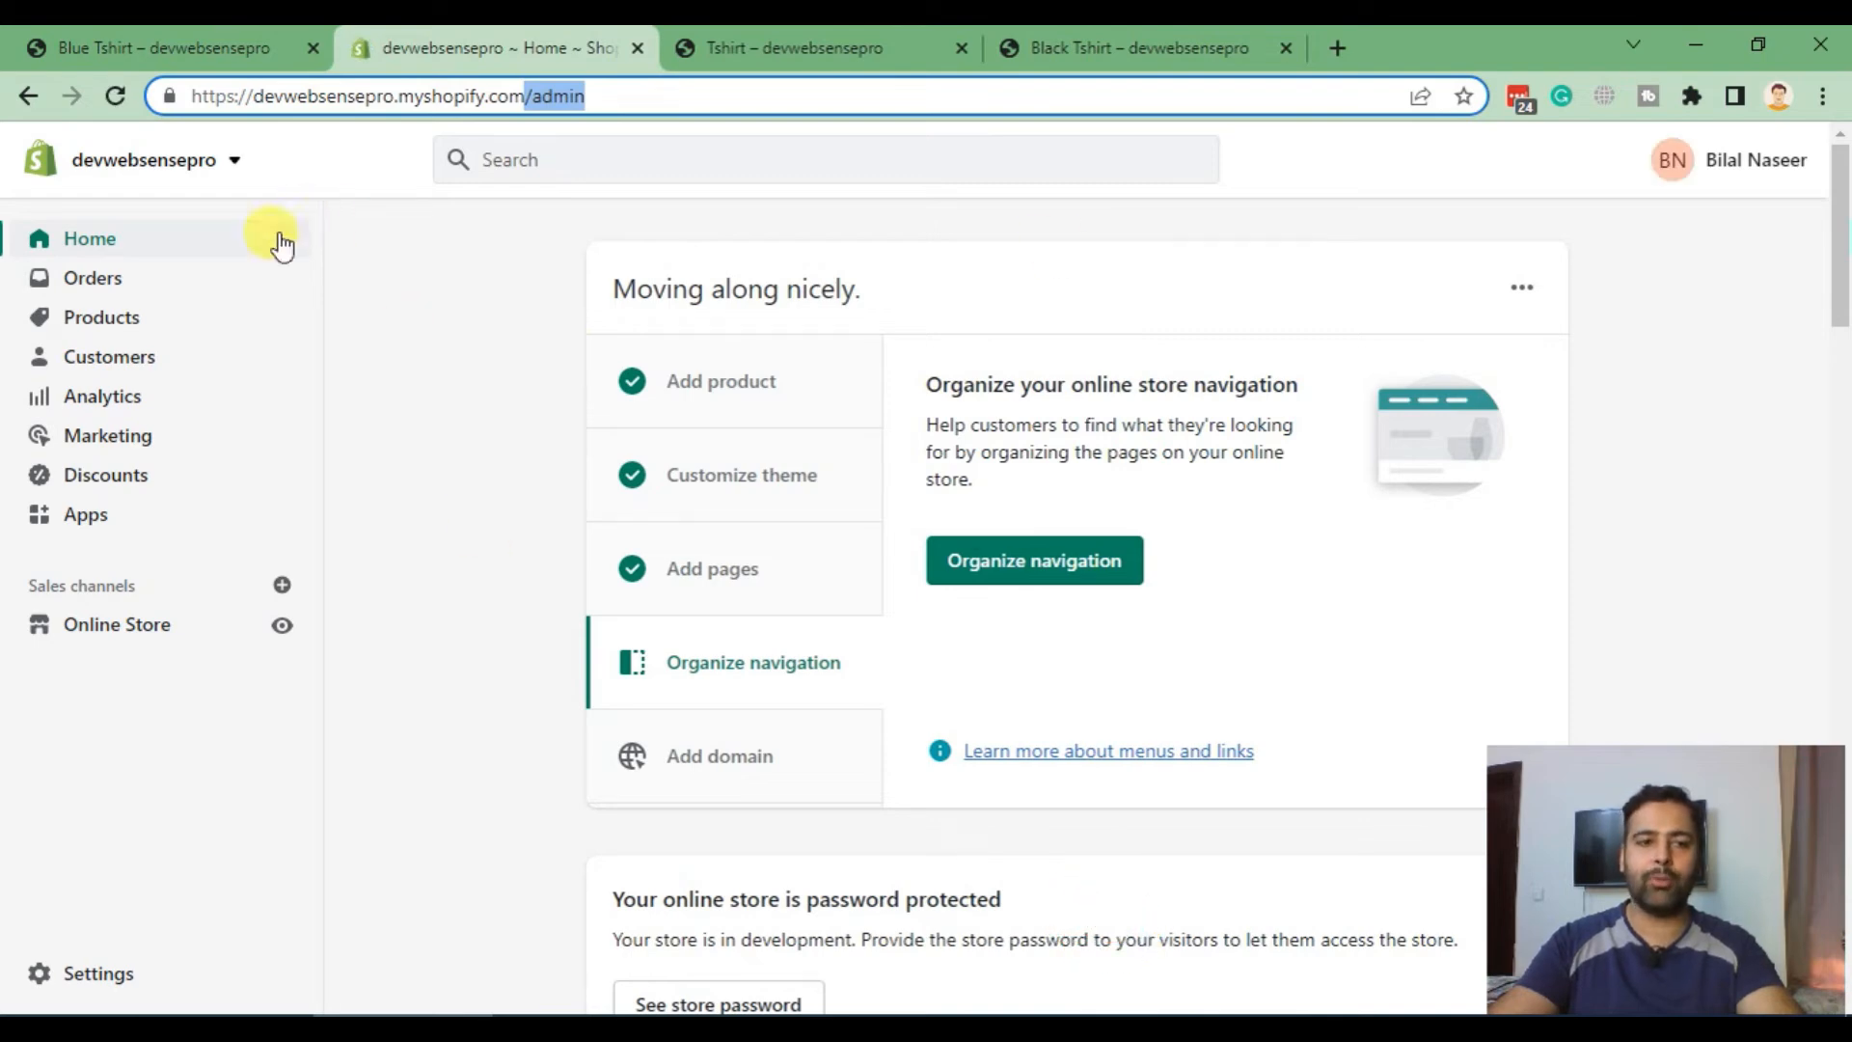
Step: Start adding a new product from the store's product list, ready for its title
{"action": "left_click", "coordinate": [127, 335]}
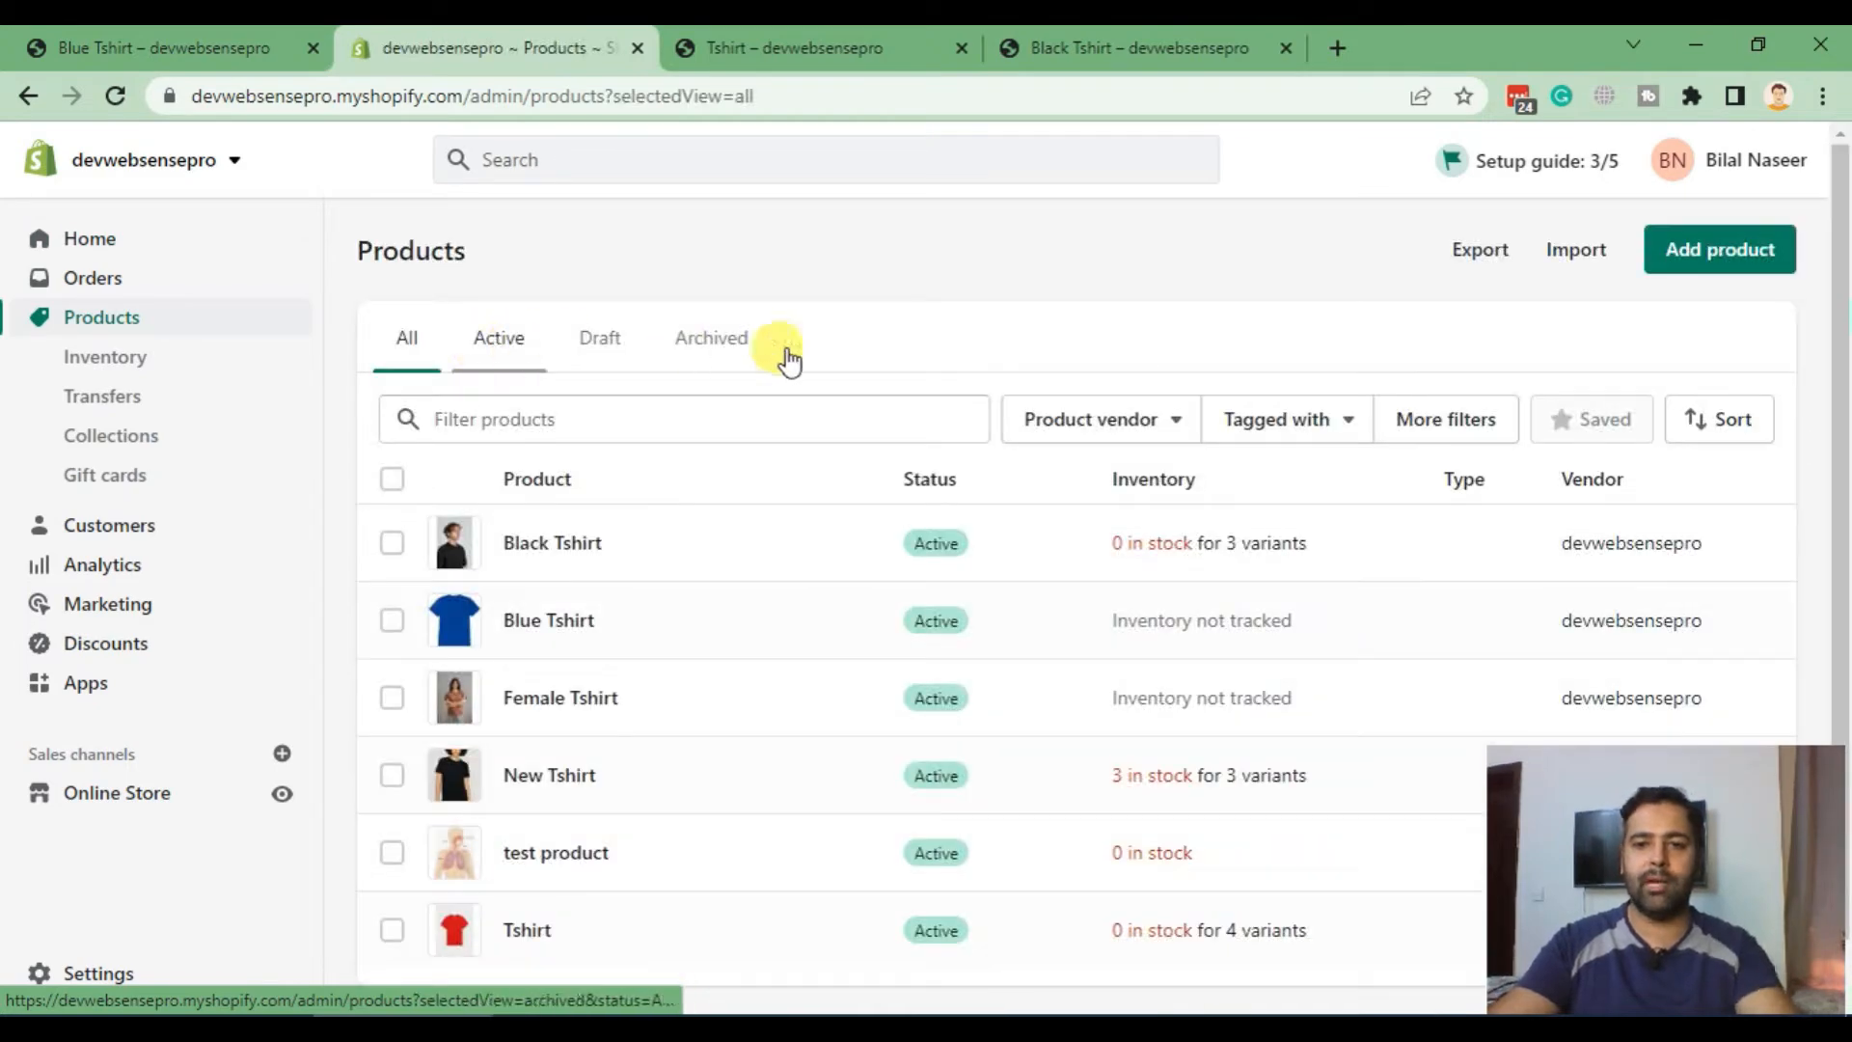
{"action": "left_click", "coordinate": [1736, 264]}
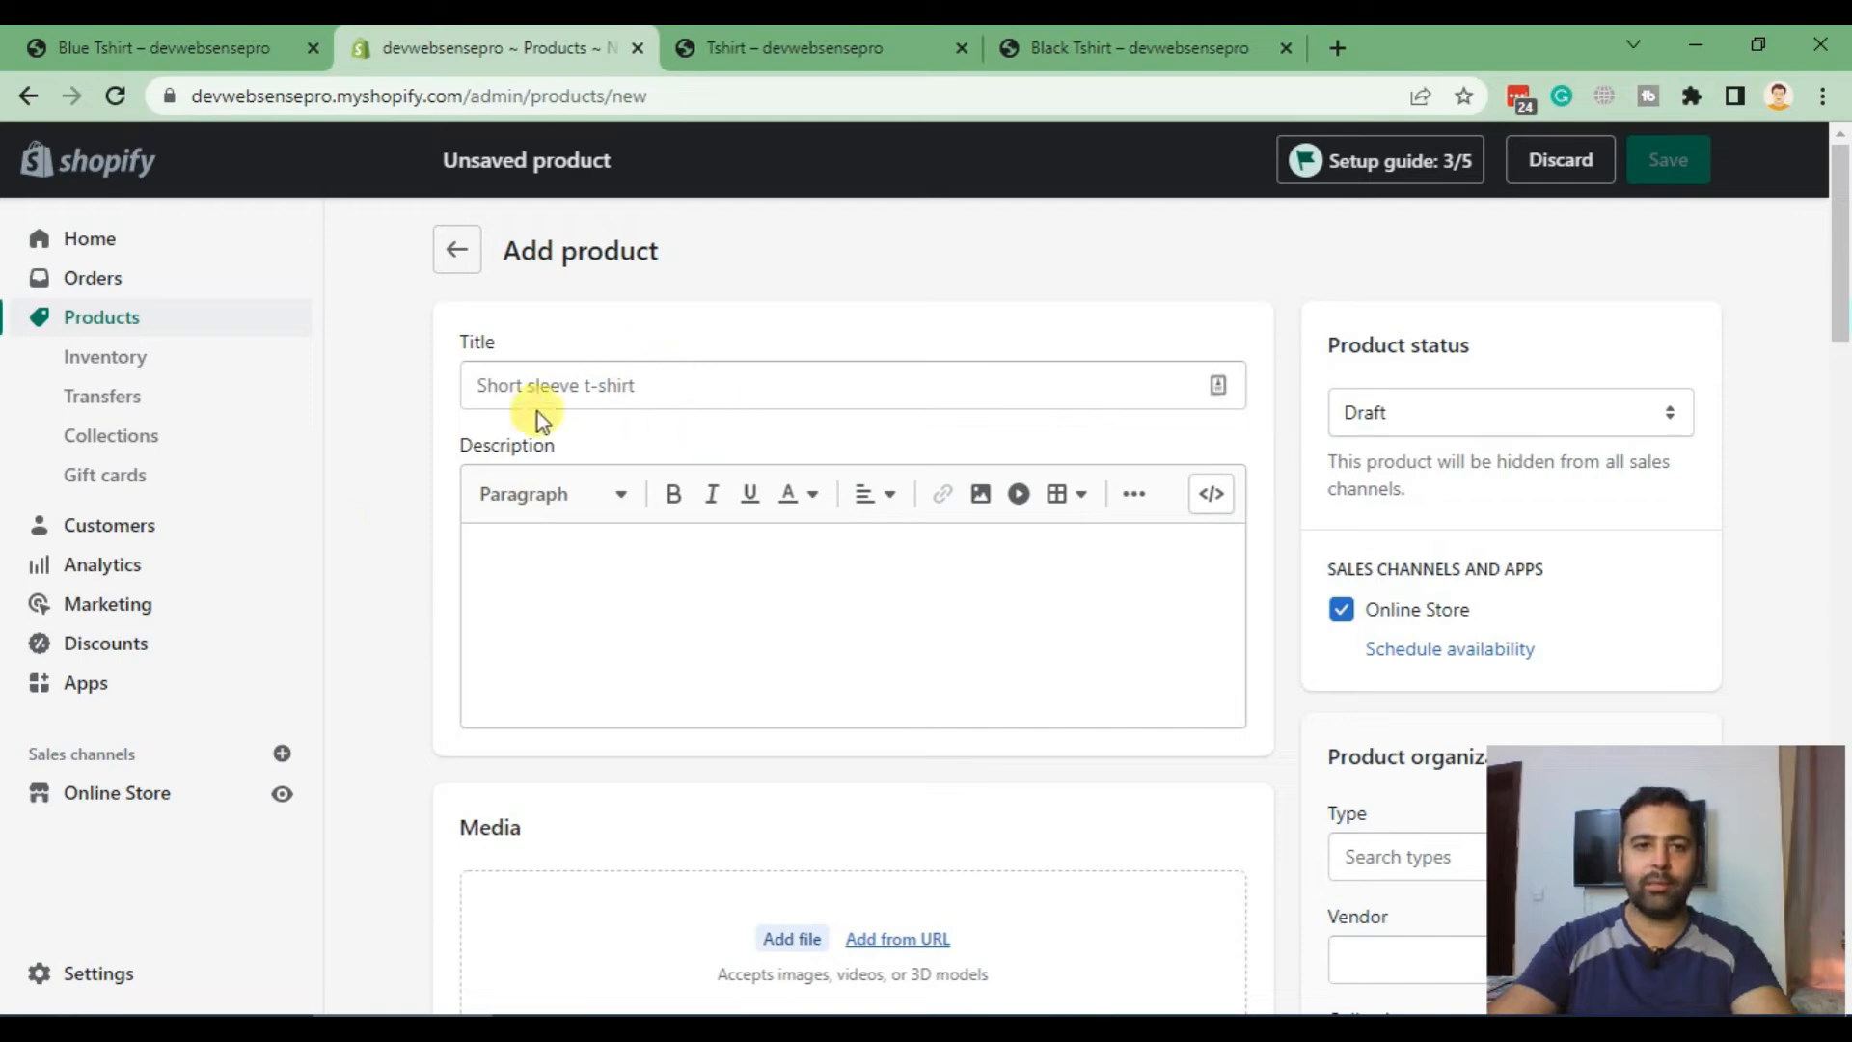
{"action": "left_click", "coordinate": [641, 385]}
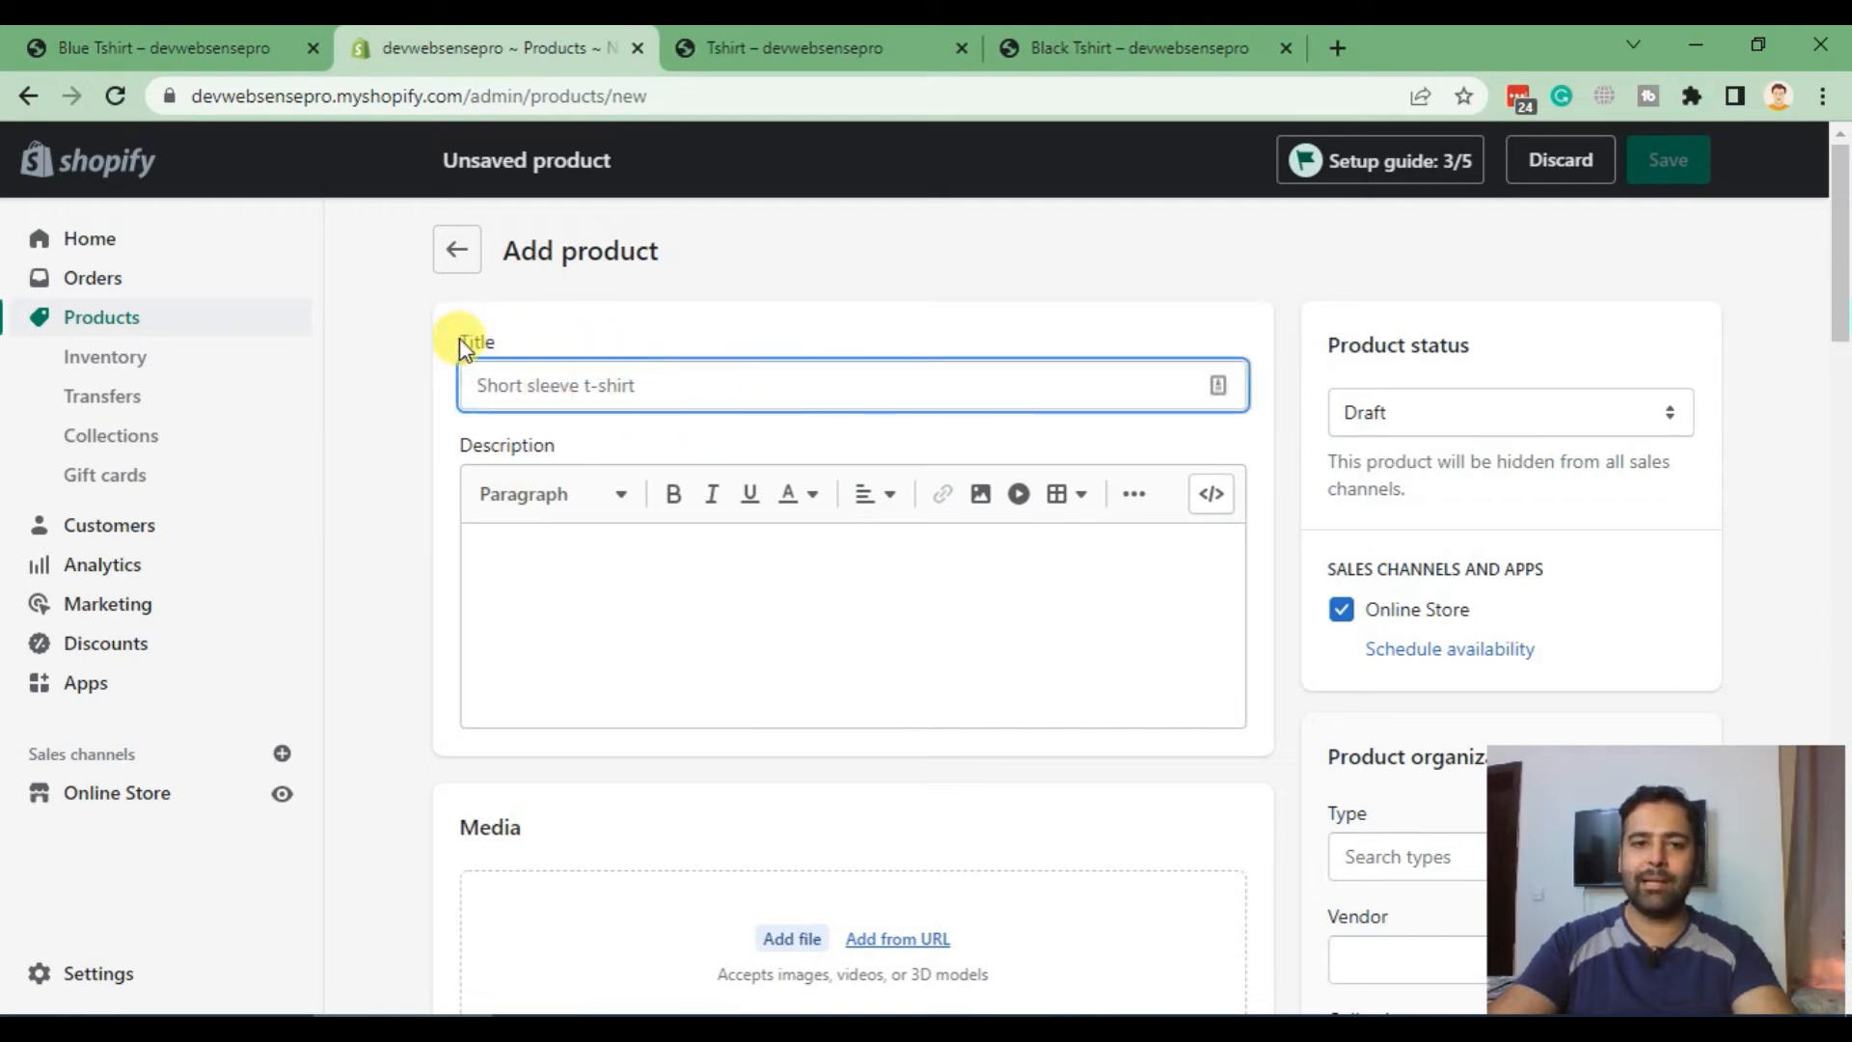
{"action": "left_click_drag", "start_coordinate": [462, 340], "coordinate": [474, 340]}
{"action": "left_click", "coordinate": [570, 385]}
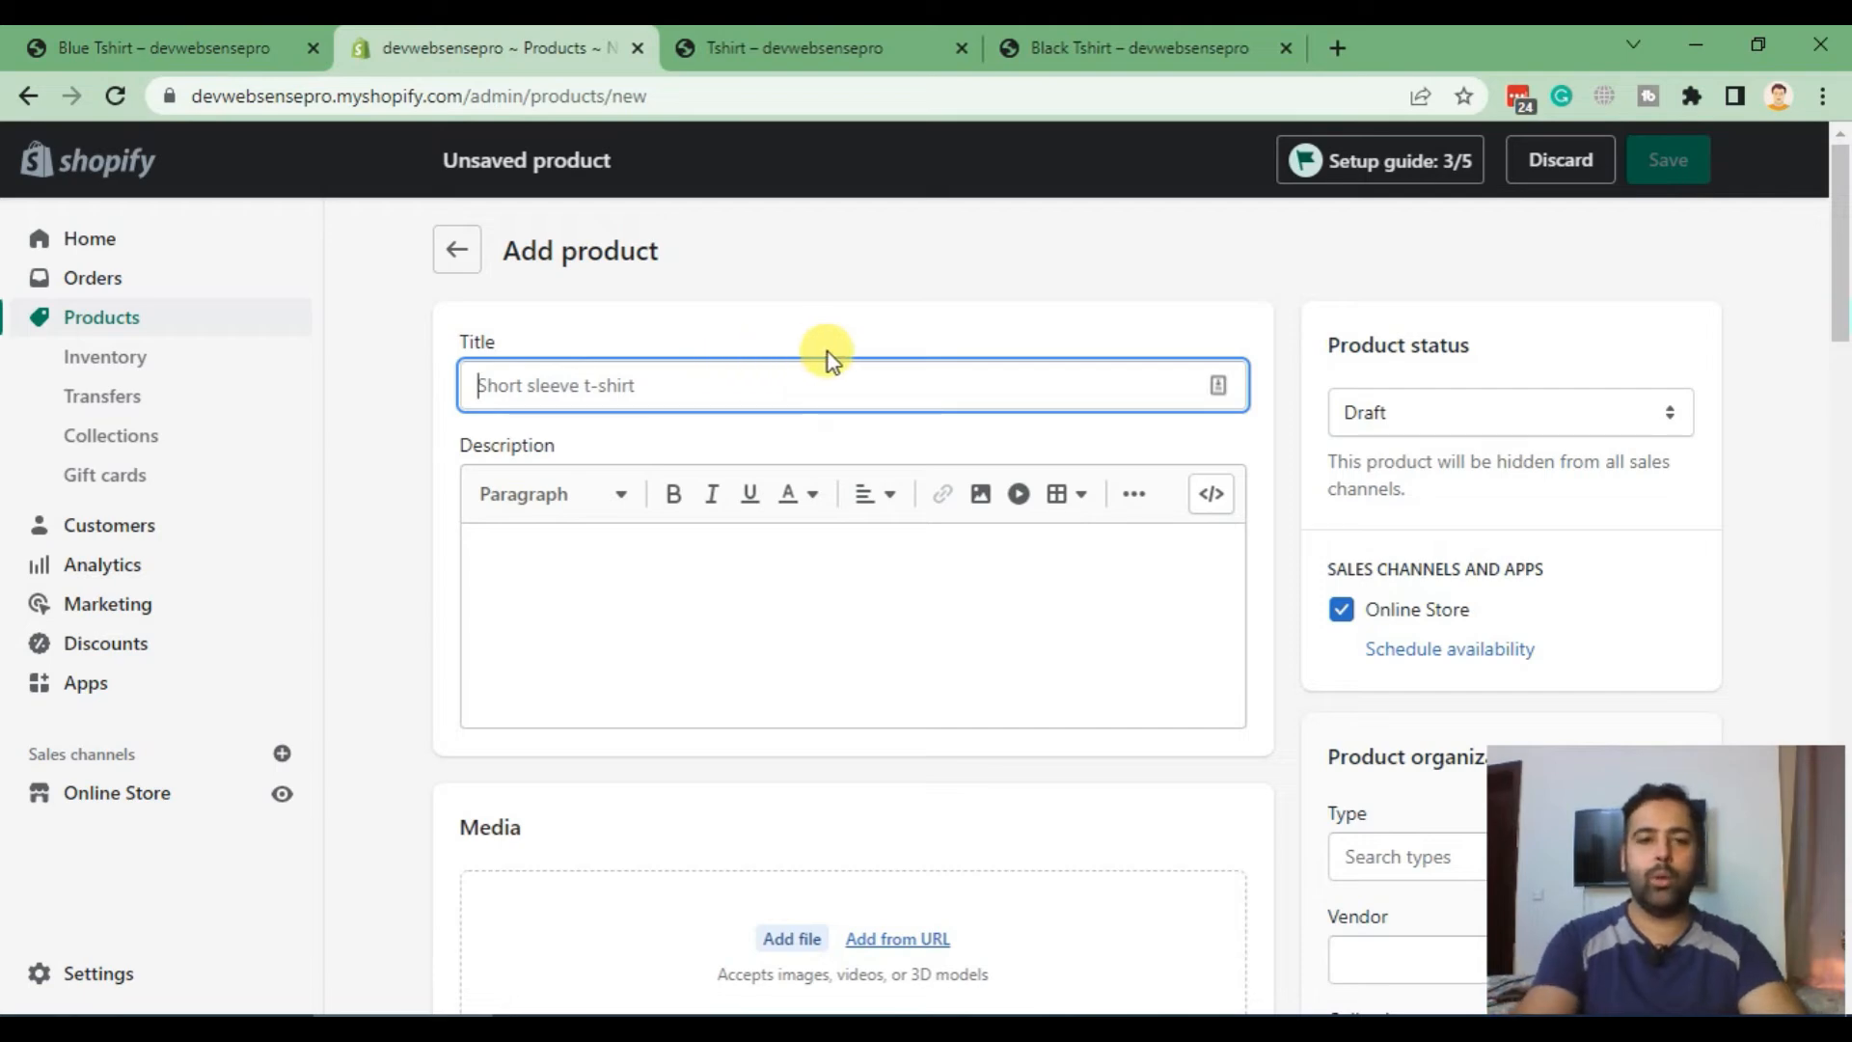
{"action": "type", "text": "B"}
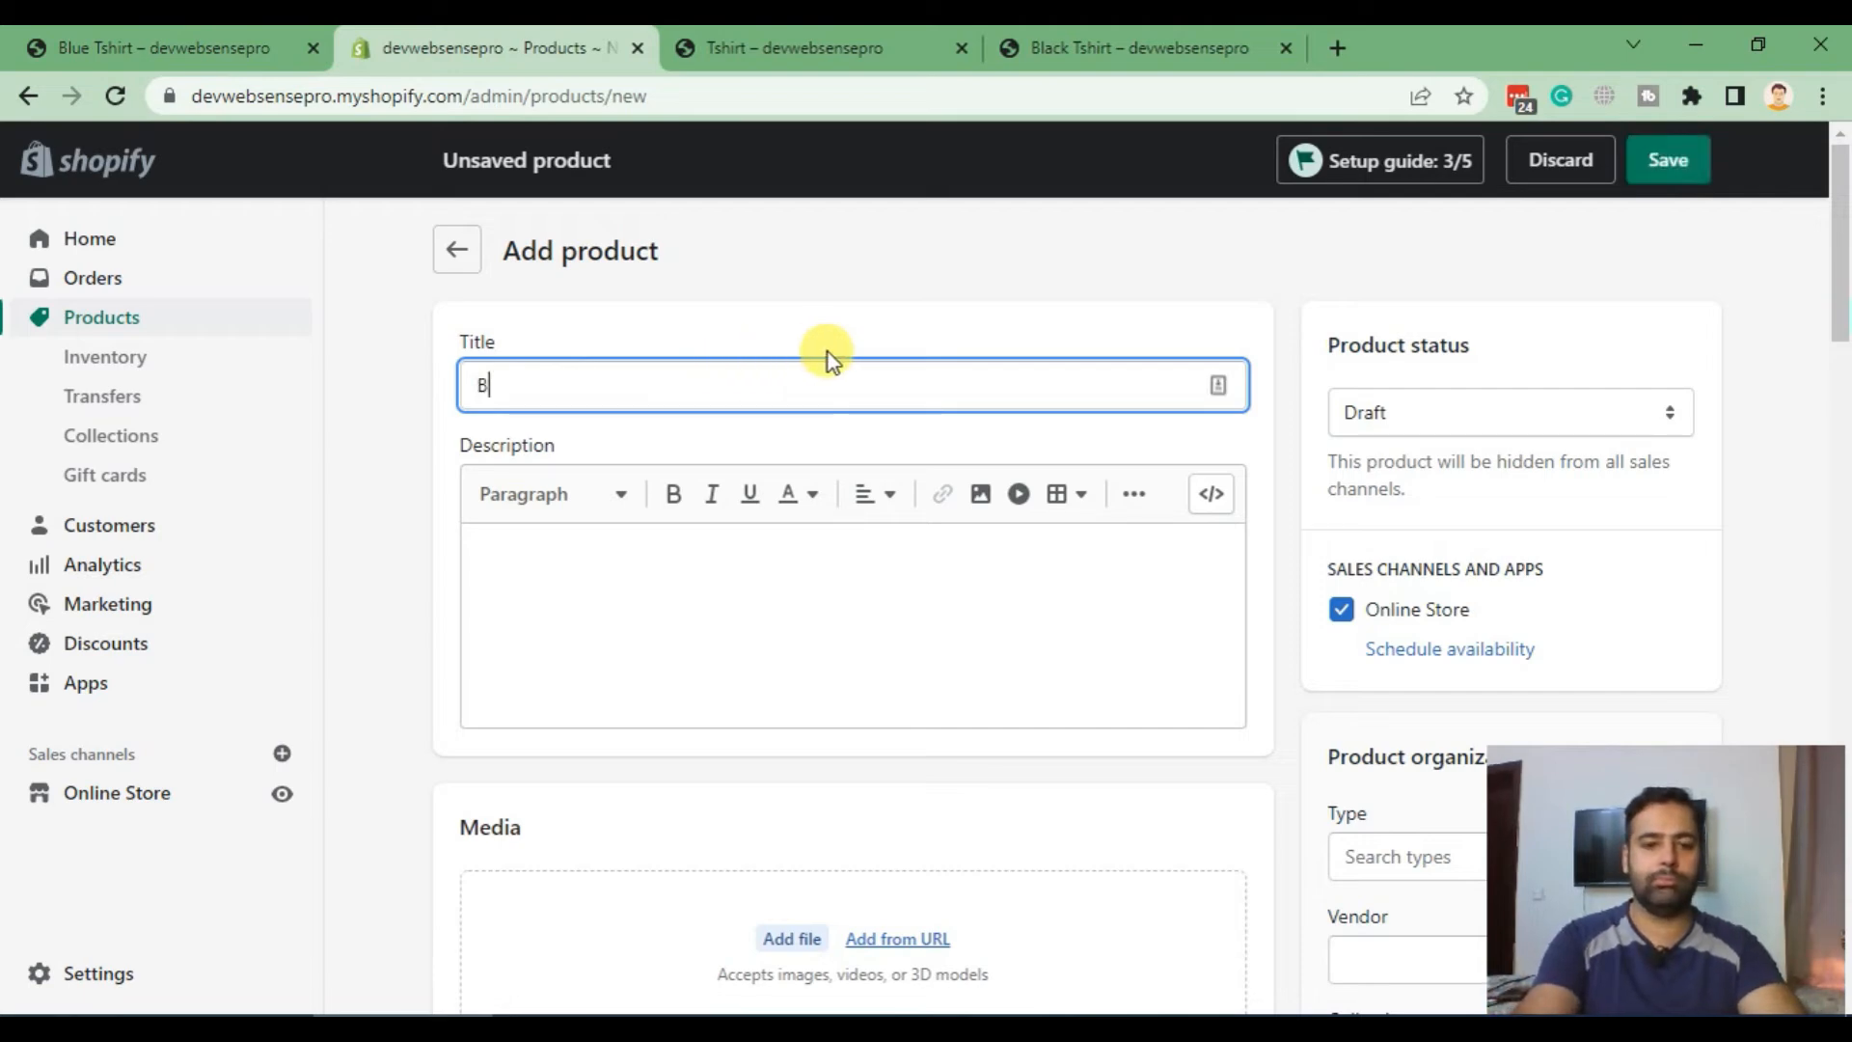
{"action": "key", "text": "BackSpace"}
{"action": "key", "text": "BackSpace"}
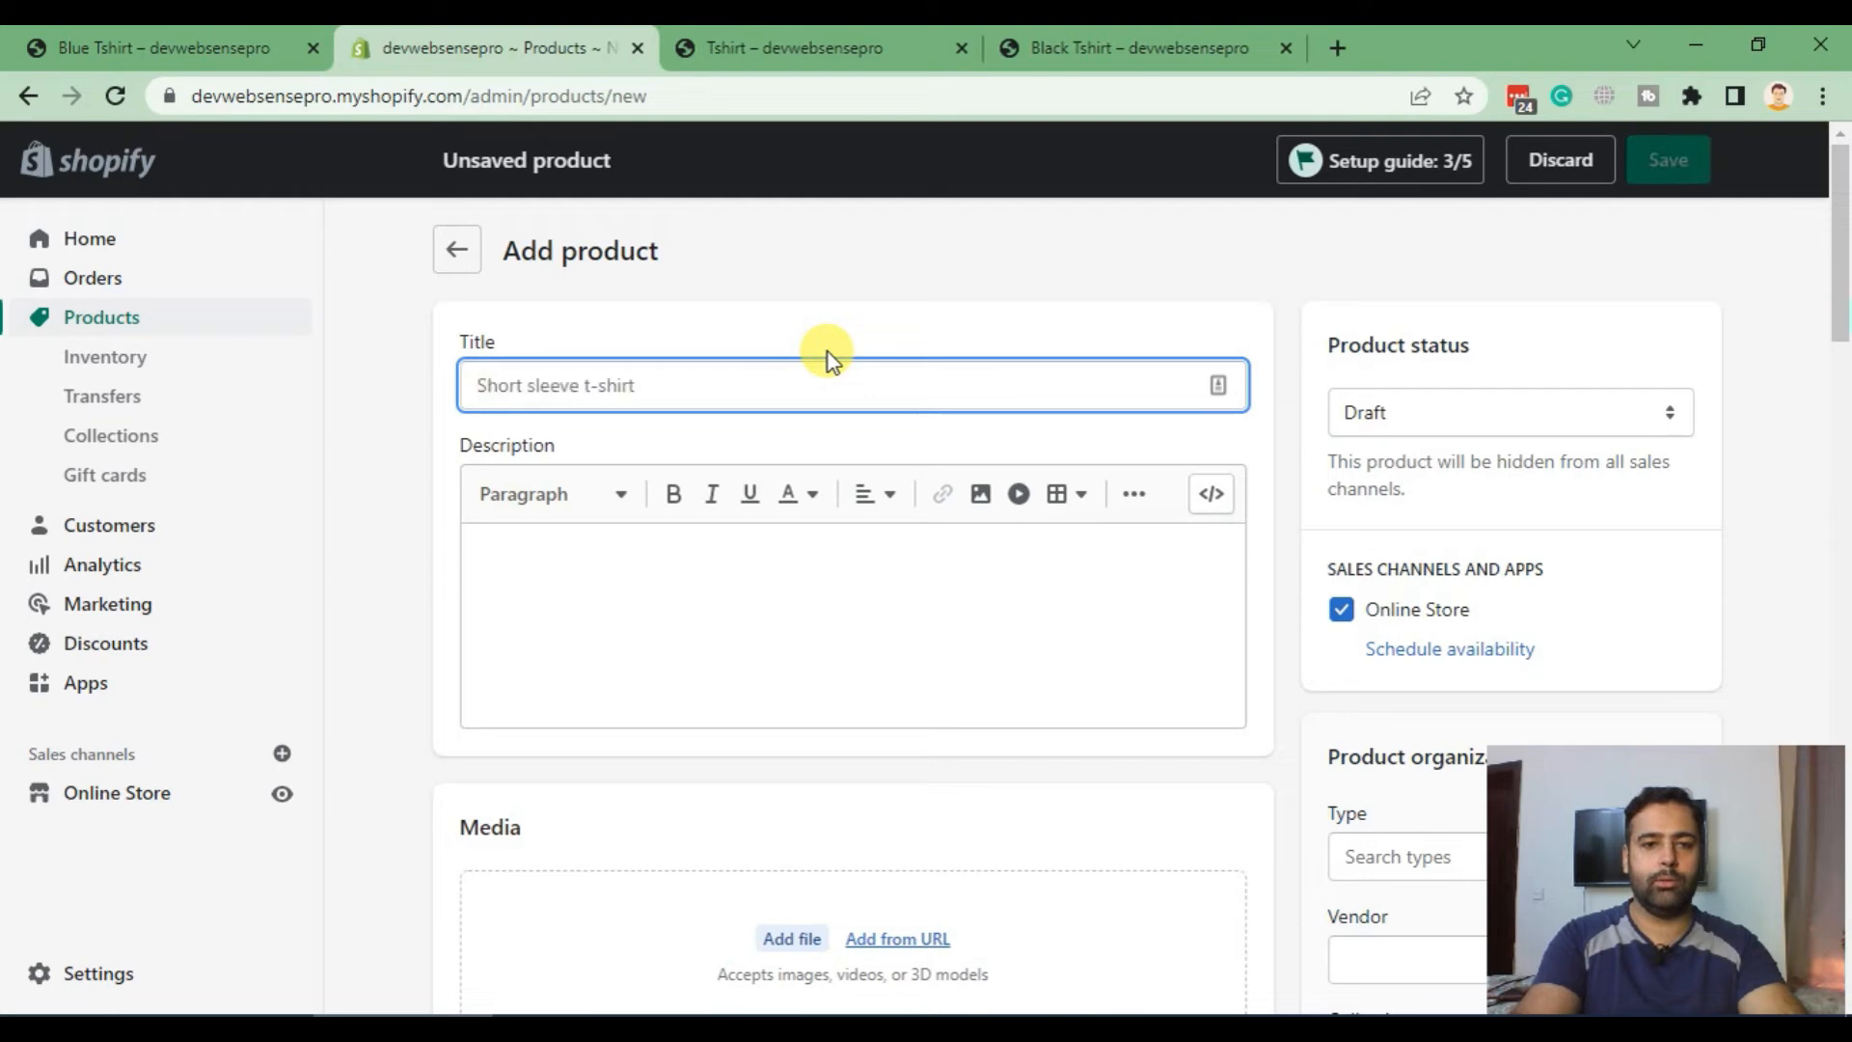
{"action": "type", "text": "Gla"}
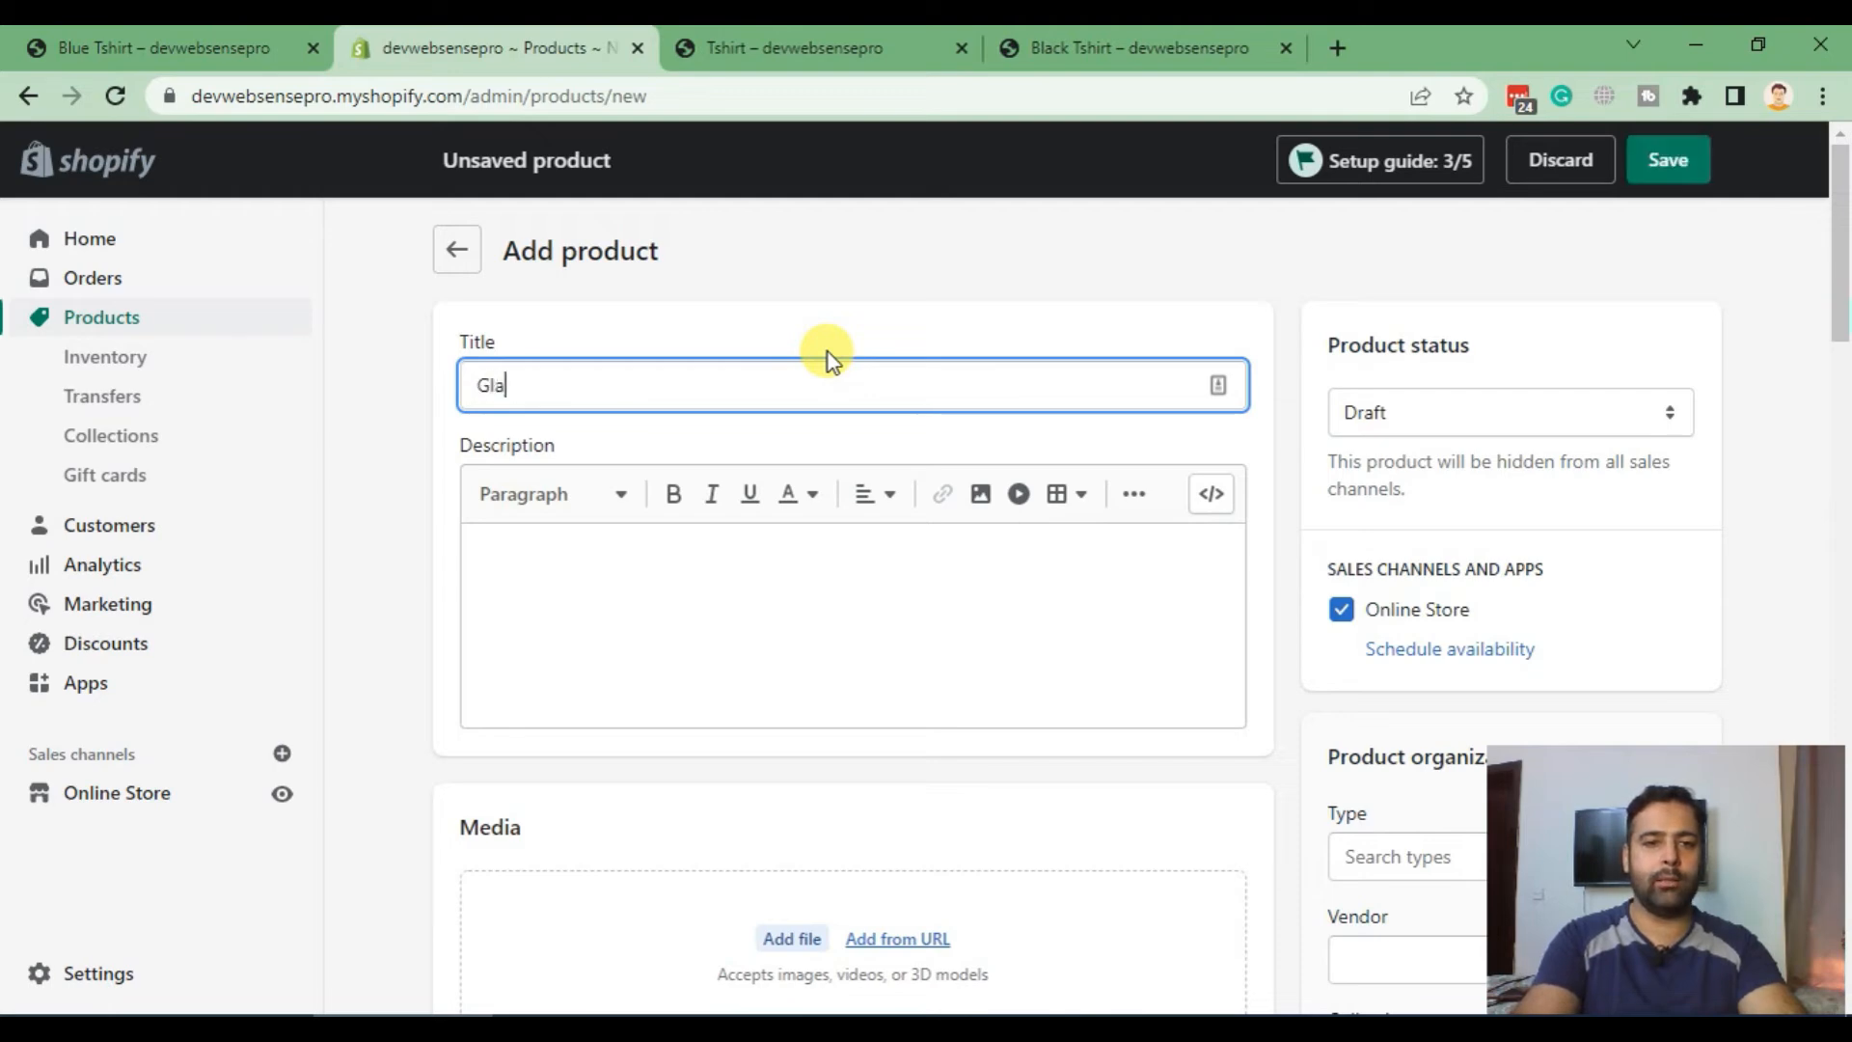
{"action": "key", "text": "BackSpace"}
{"action": "key", "text": "BackSpace"}
{"action": "key", "text": "BackSpace"}
Step: Title the product "Black Glasses" and enter "Description of the product" between dashed lines as its description
{"action": "type", "text": "Black Glasses"}
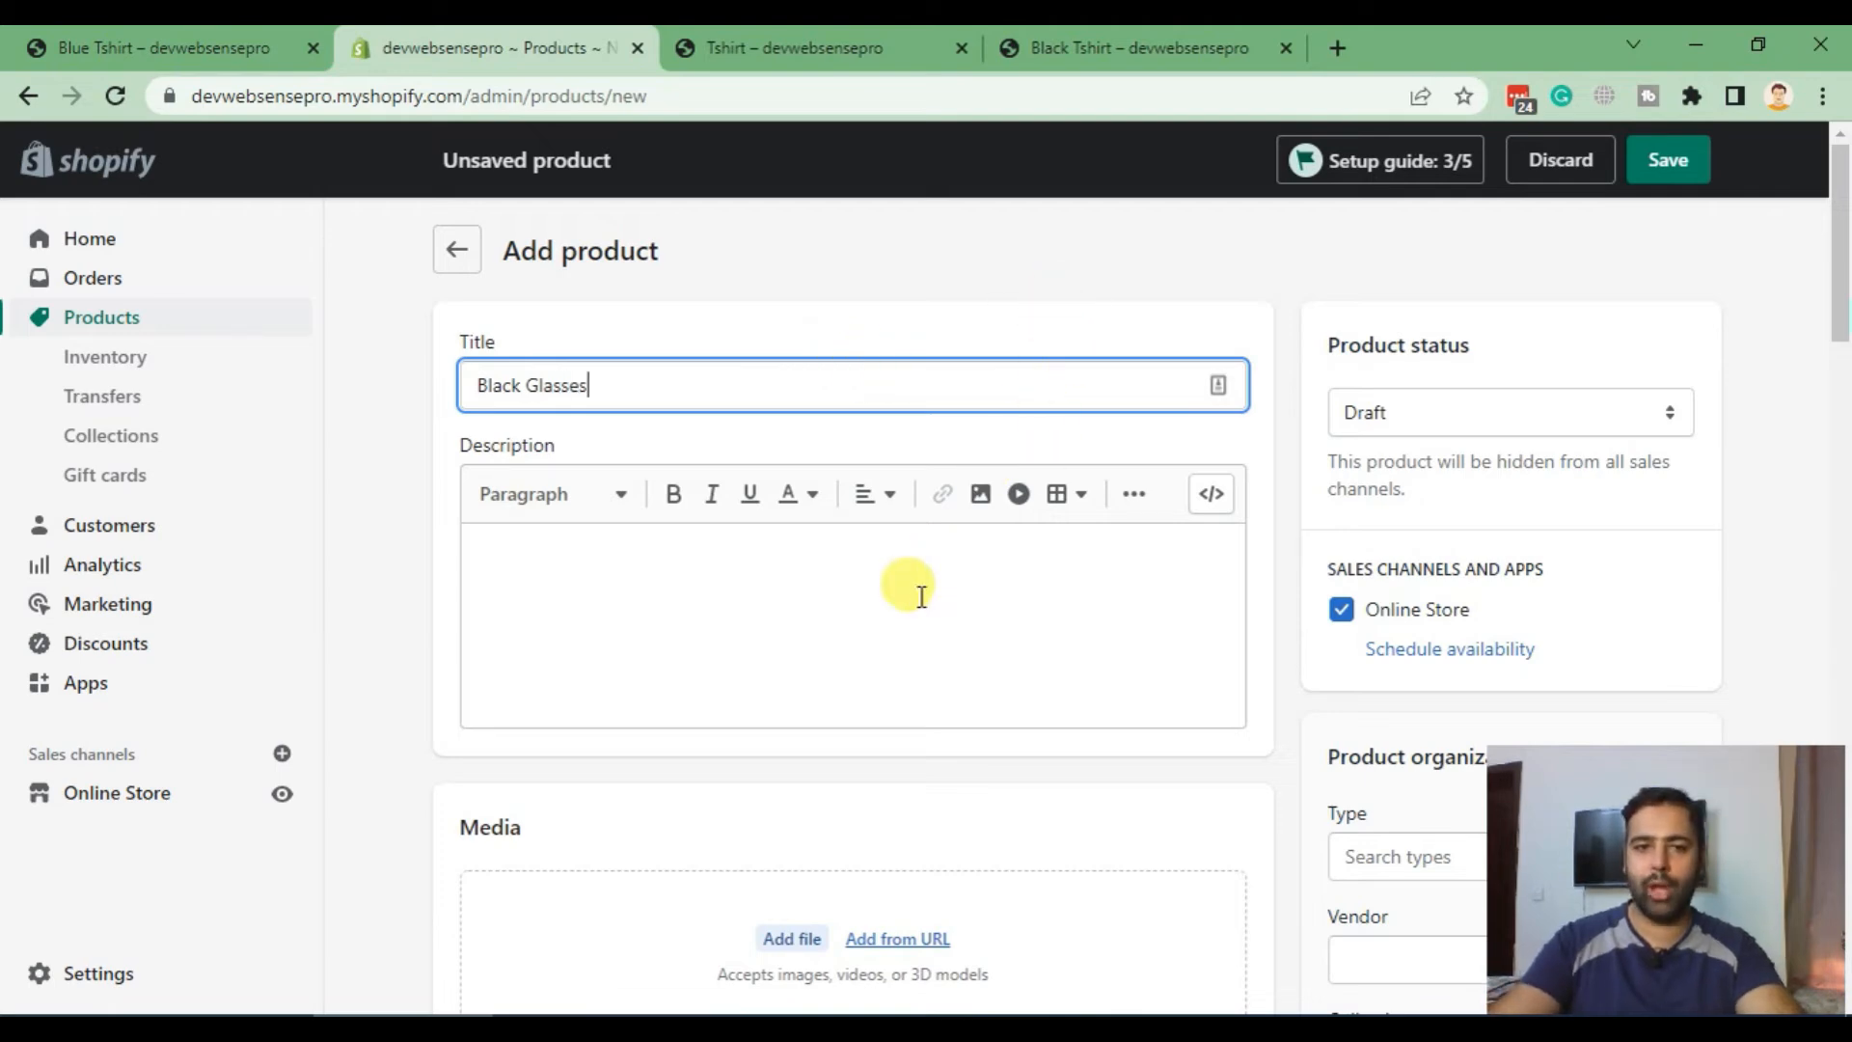
{"action": "left_click", "coordinate": [1075, 608]}
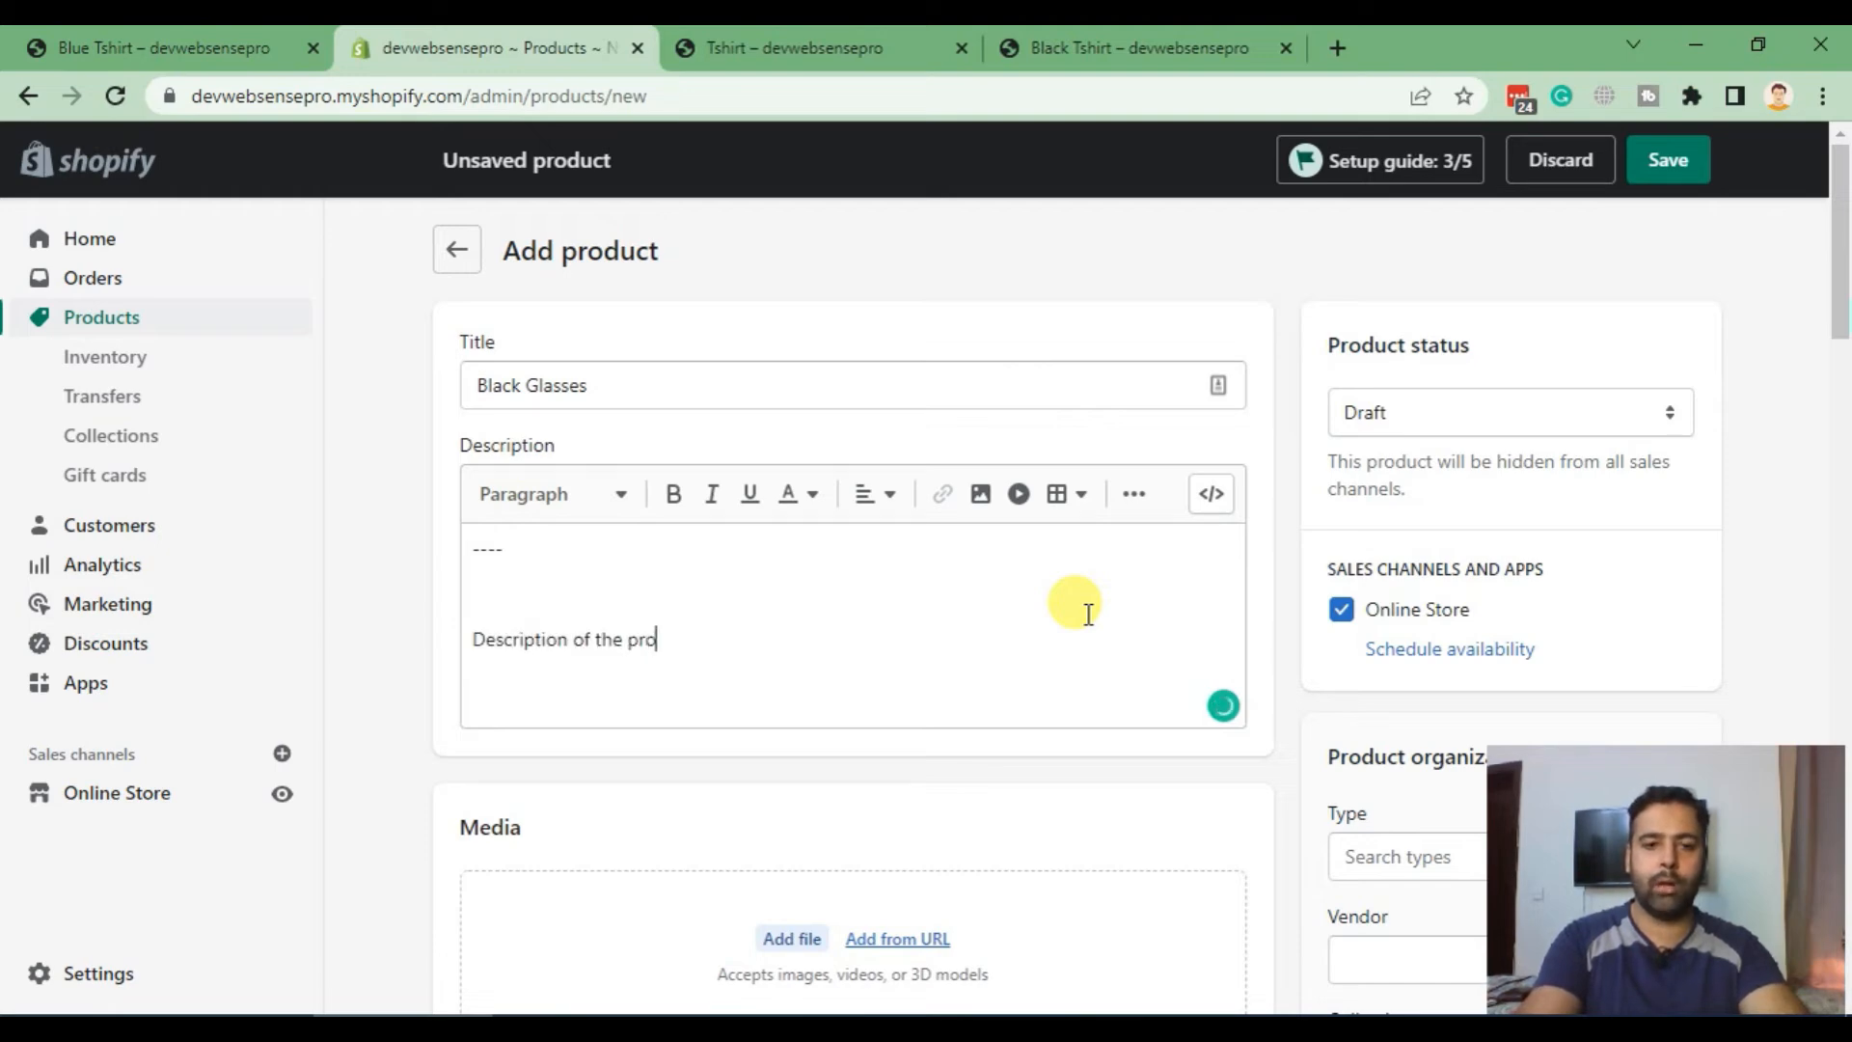
{"action": "key", "text": "Return"}
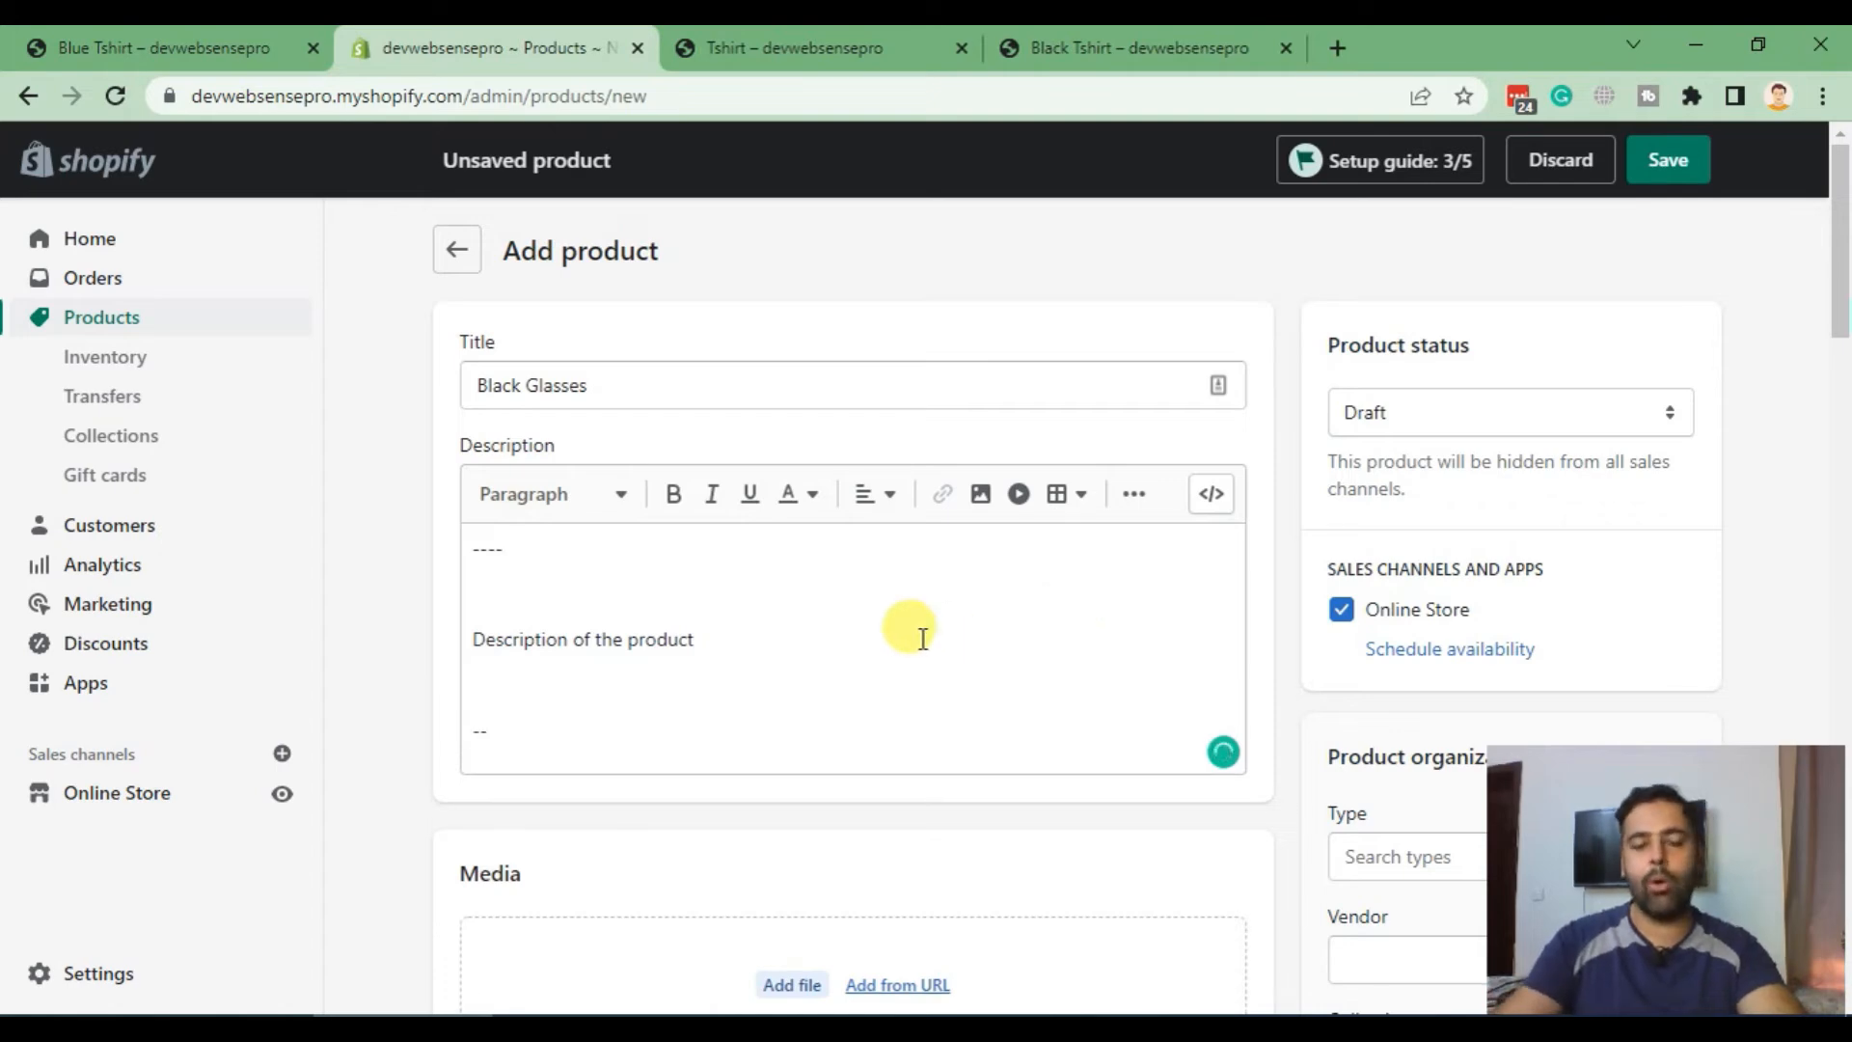
{"action": "left_click", "coordinate": [757, 584]}
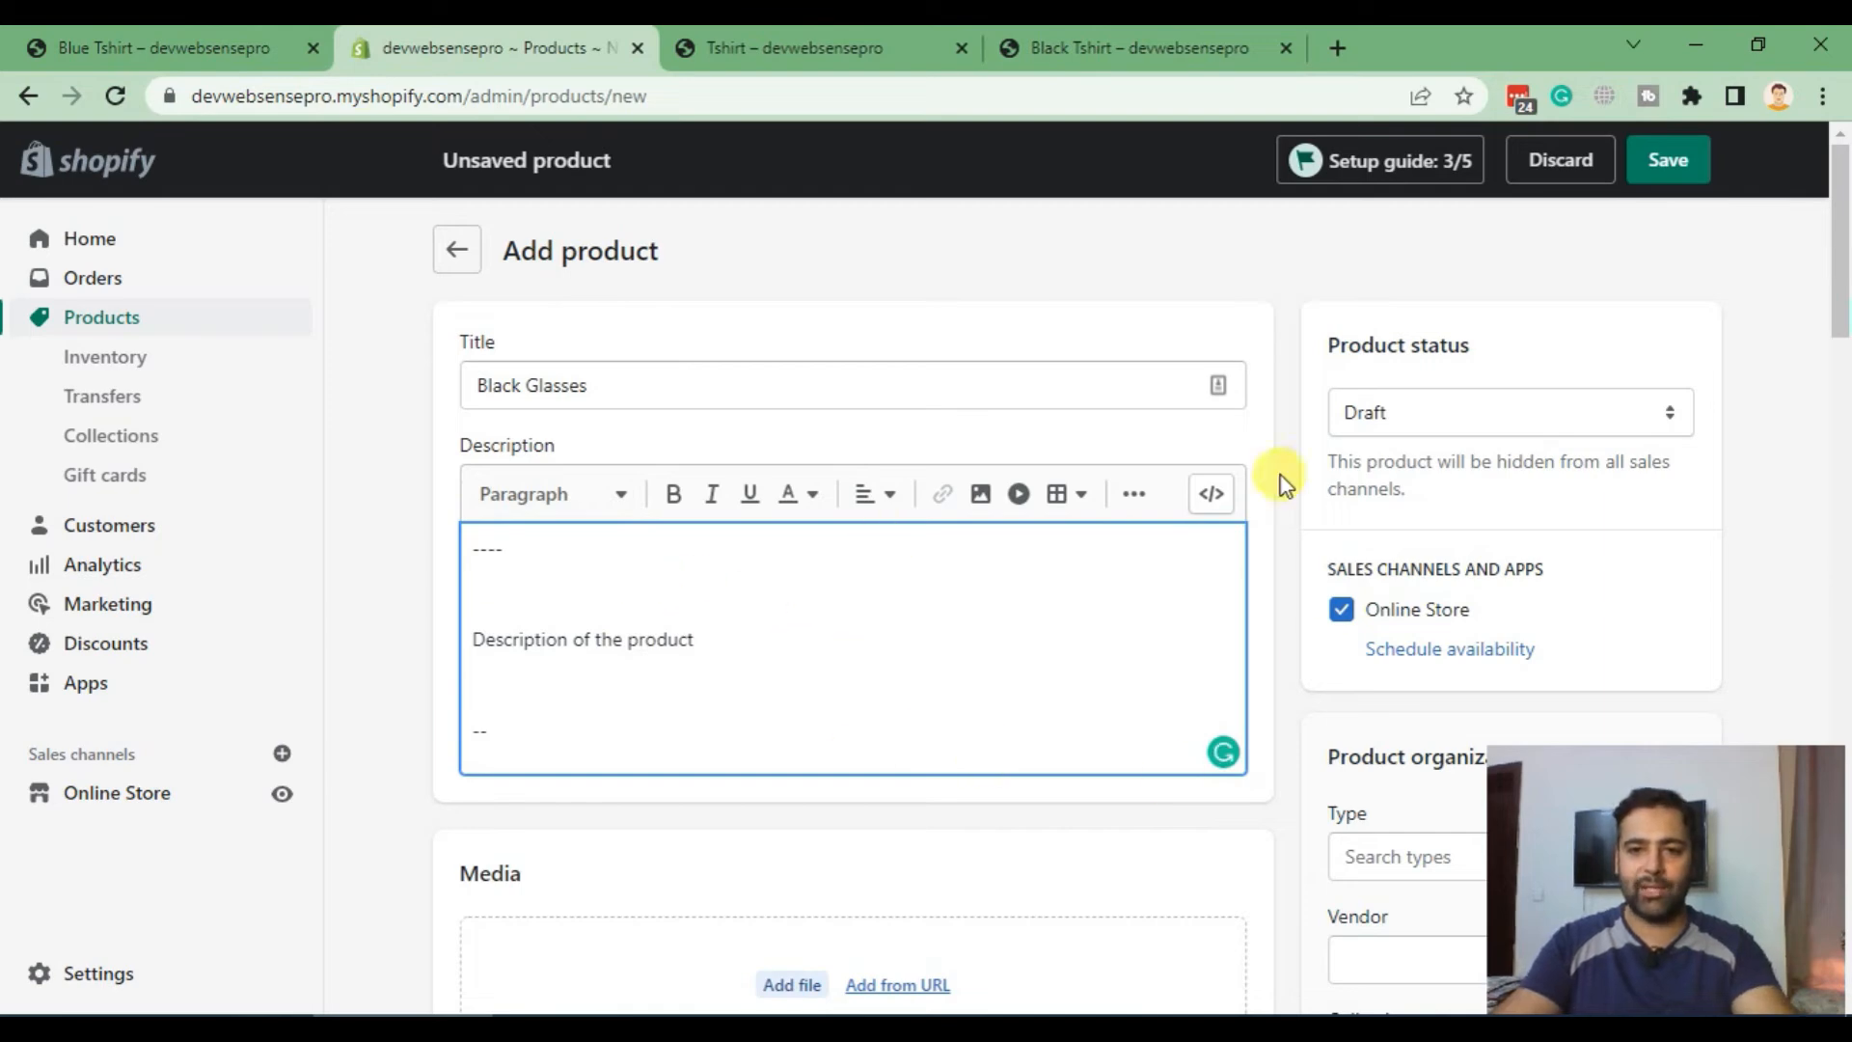
Step: Add "Vendor 1" as the product's vendor
{"action": "scroll", "coordinate": [1312, 395], "scroll_direction": "down", "scroll_amount": 5}
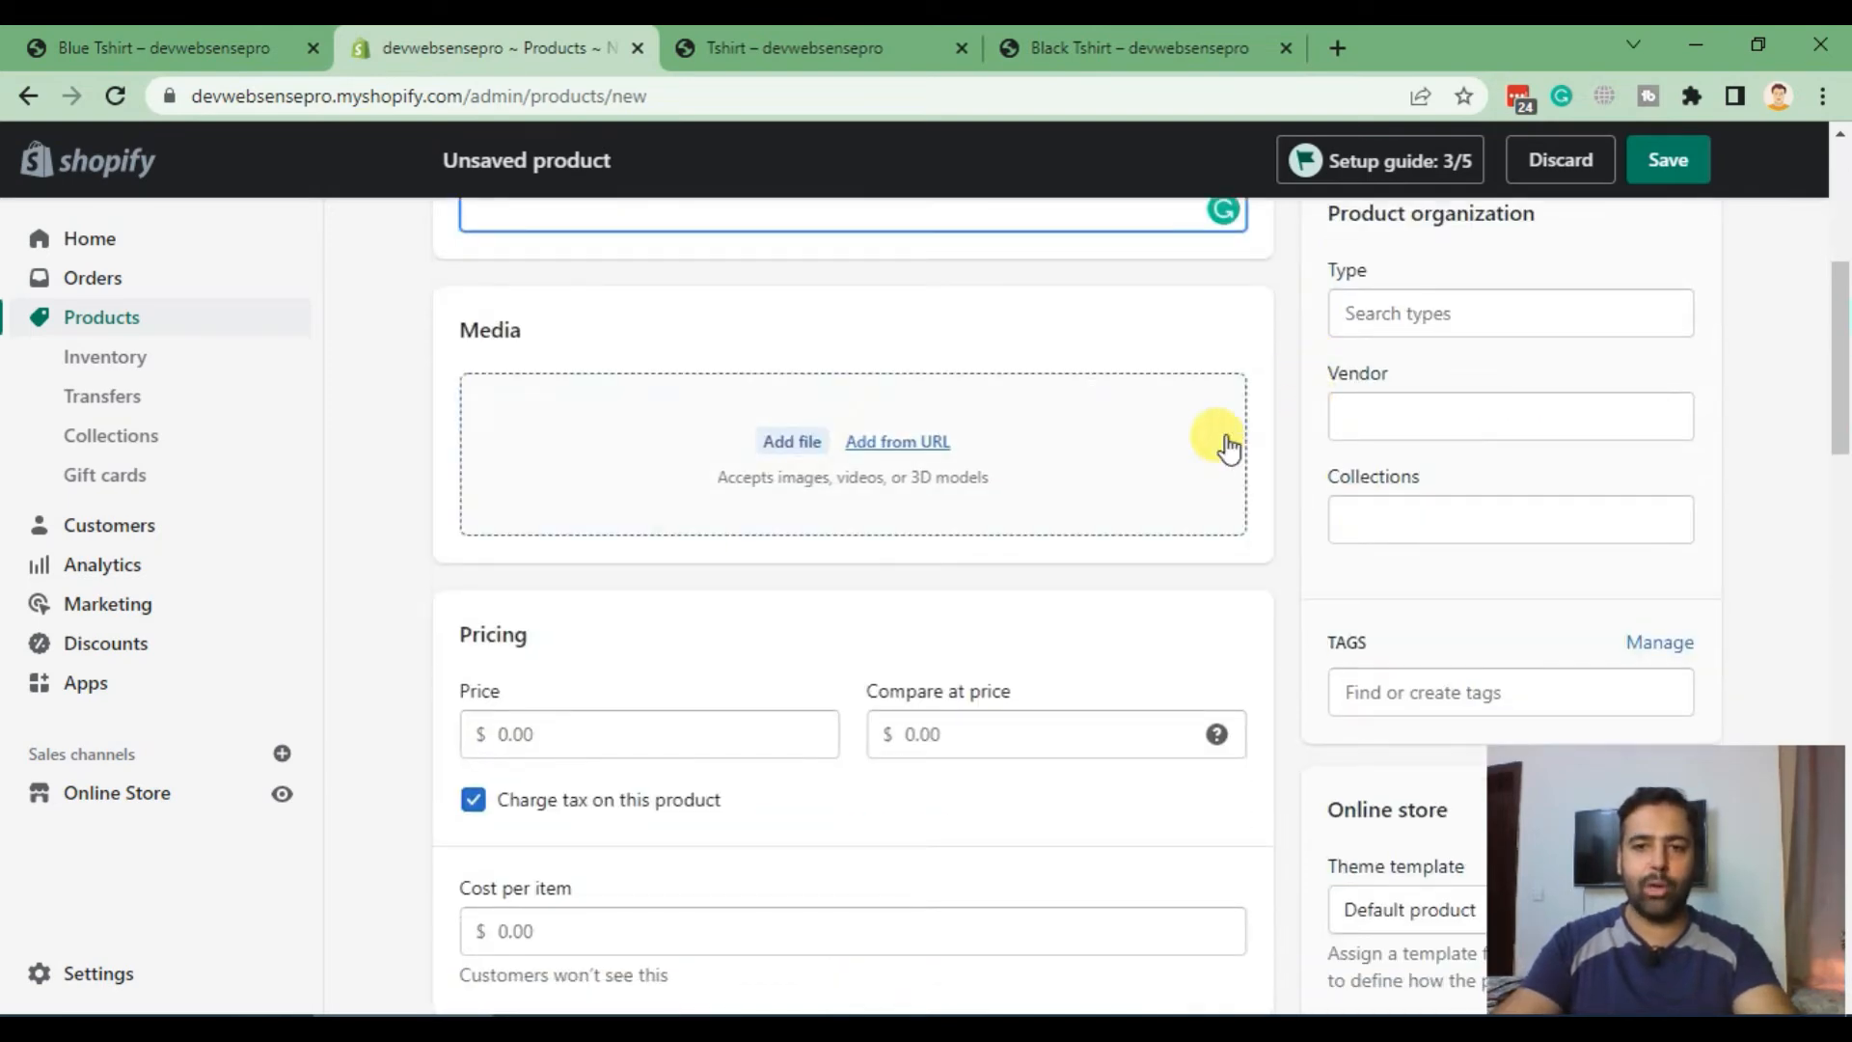
{"action": "left_click", "coordinate": [1389, 422]}
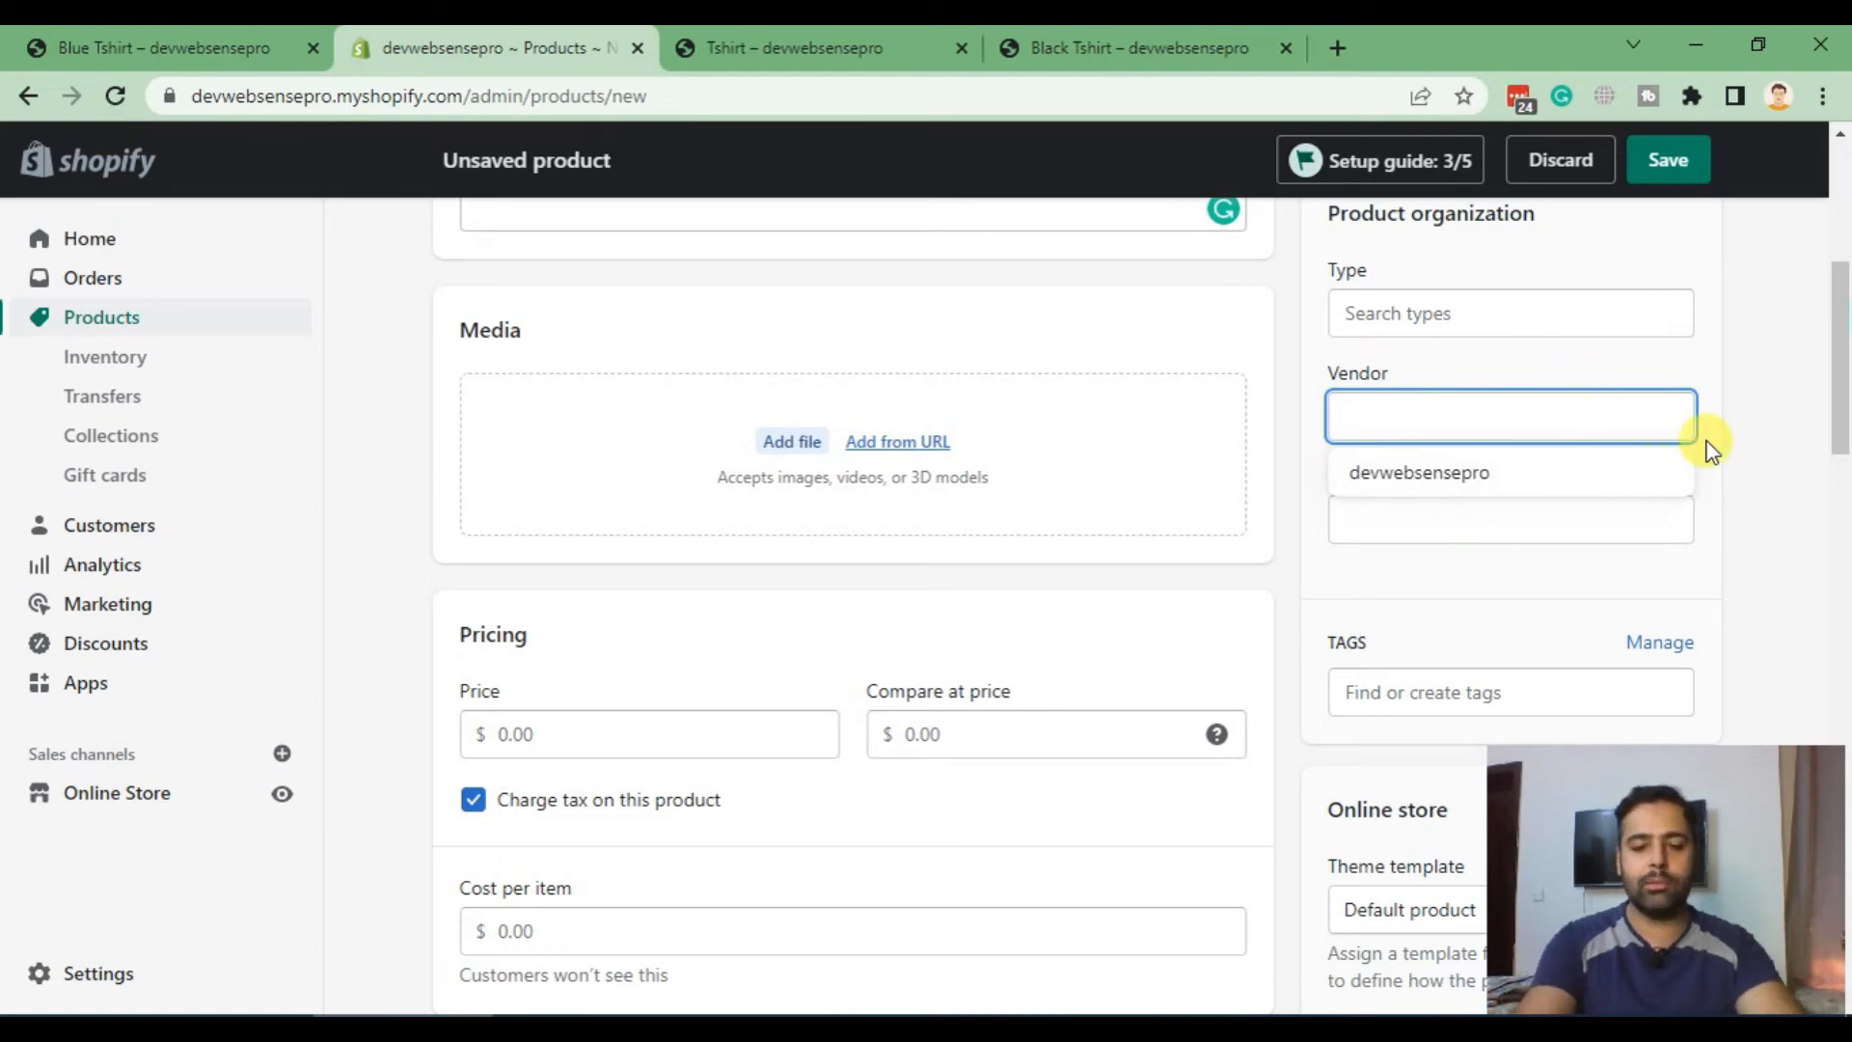
{"action": "type", "text": "Vendor 1"}
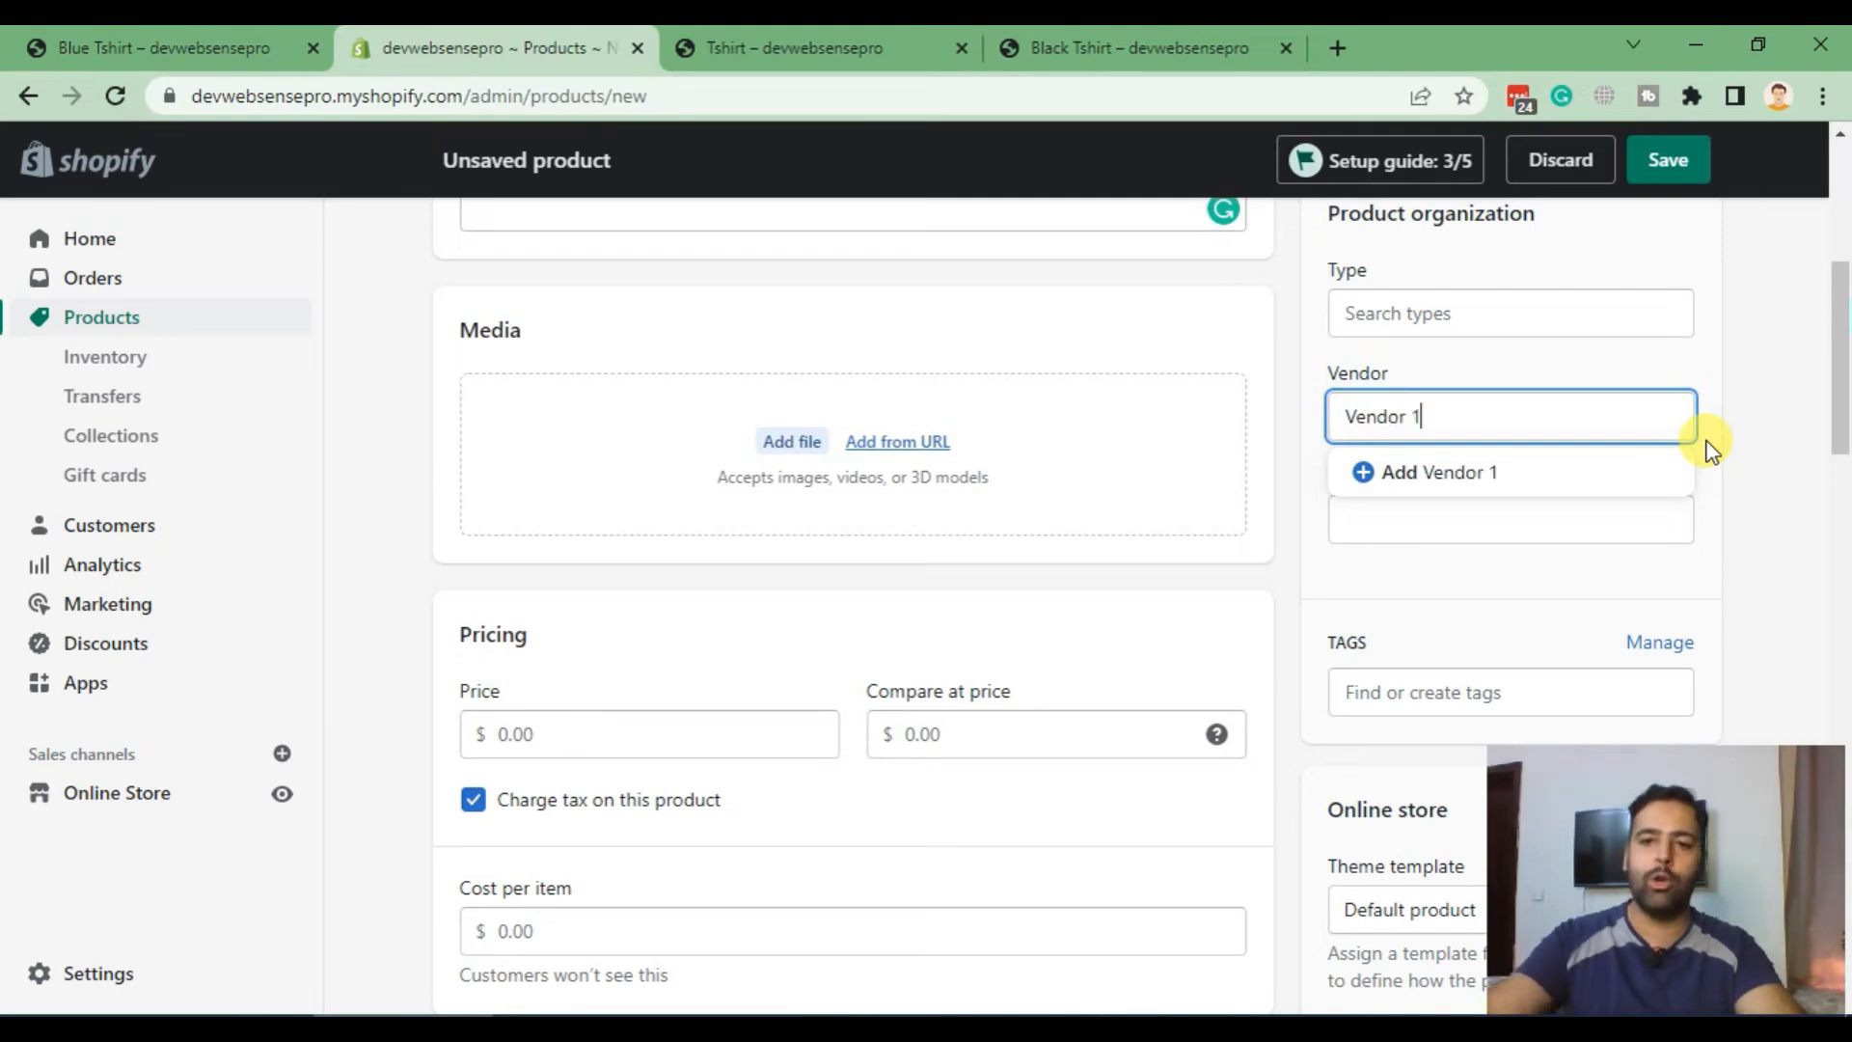
{"action": "left_click", "coordinate": [1464, 477]}
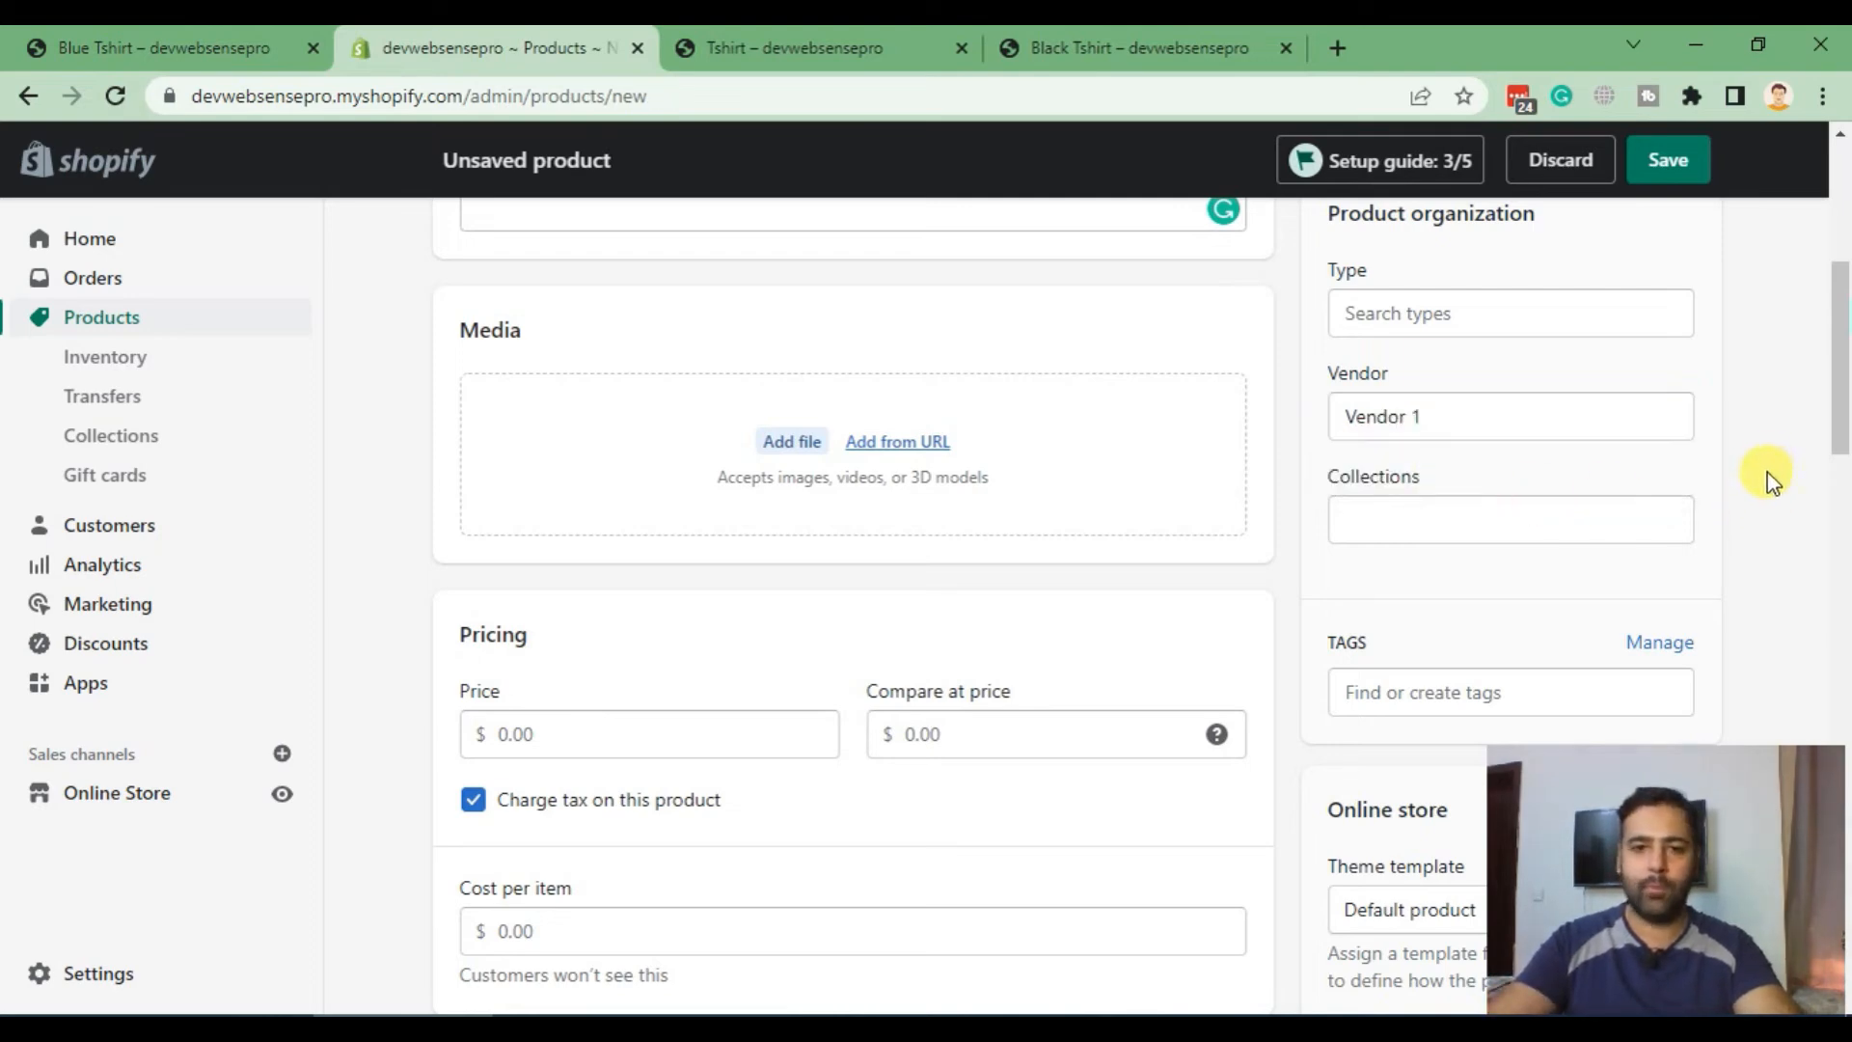
Step: Browse the available product types without choosing one, and assign the product to the Home page collection
{"action": "left_click", "coordinate": [1609, 517]}
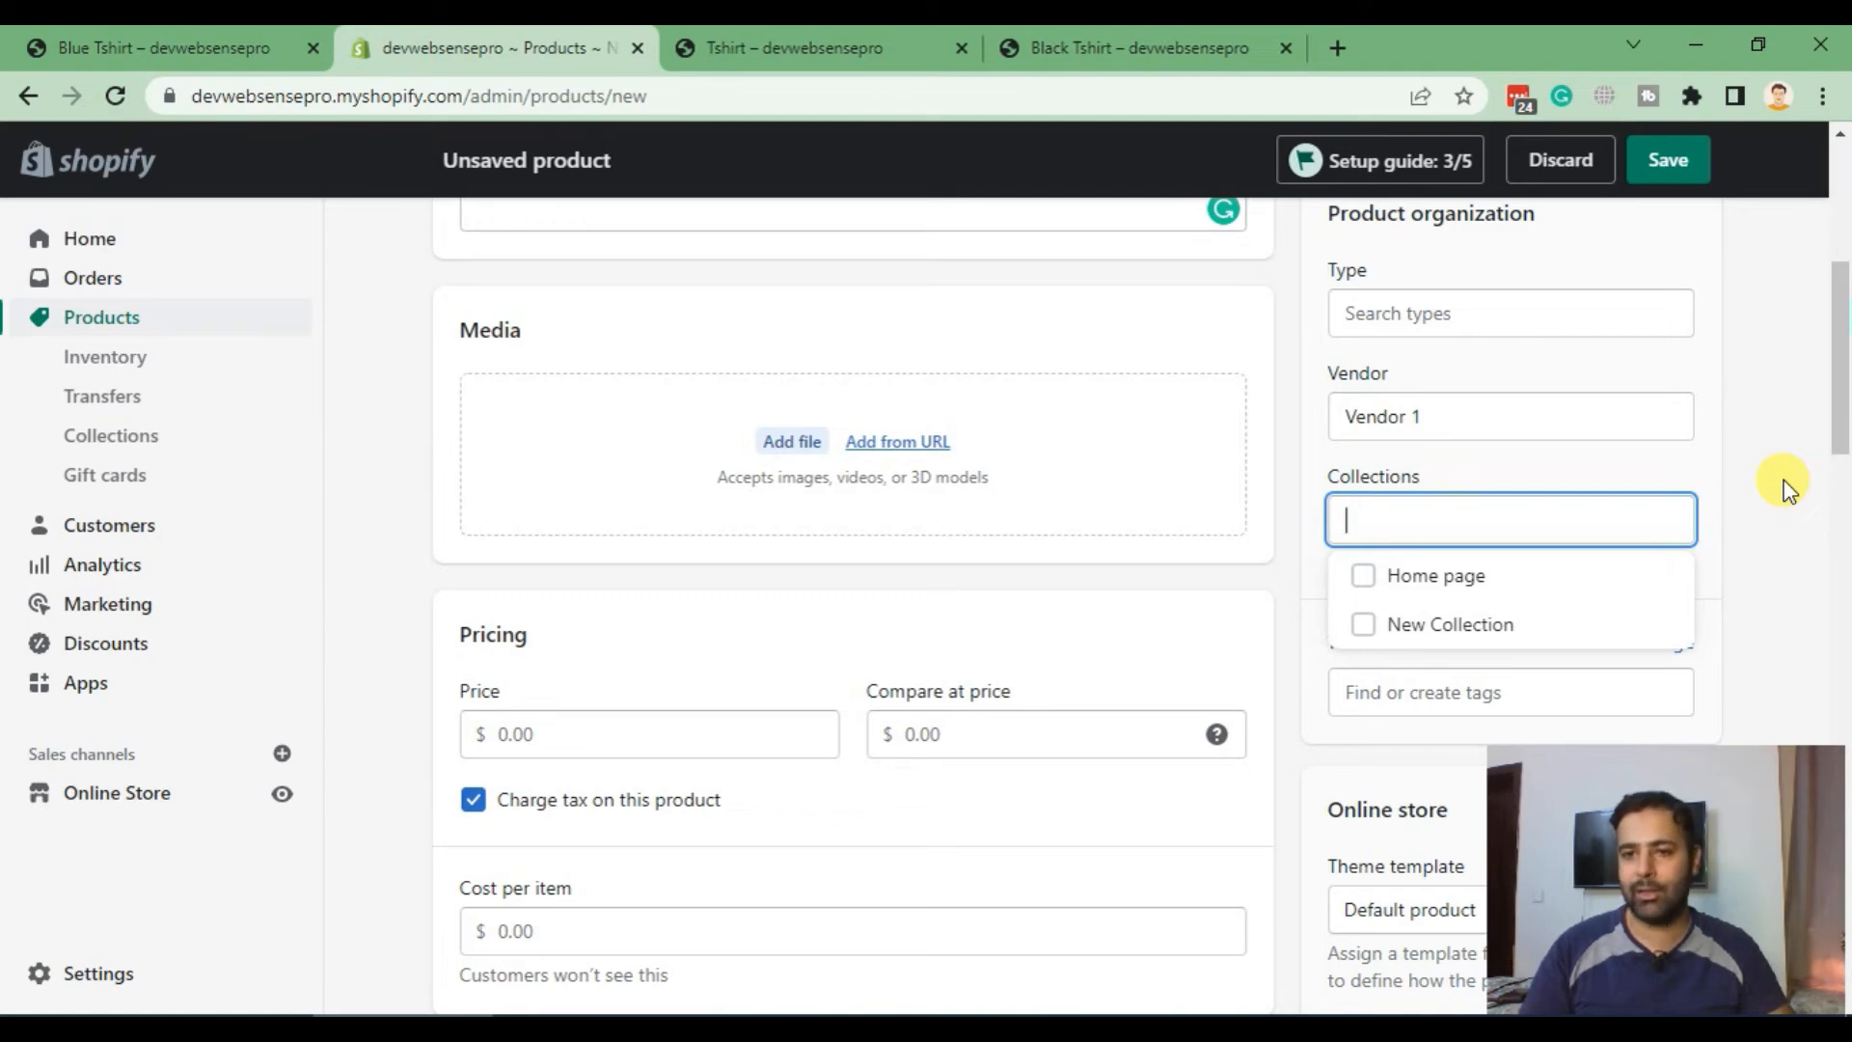
{"action": "left_click", "coordinate": [1527, 325]}
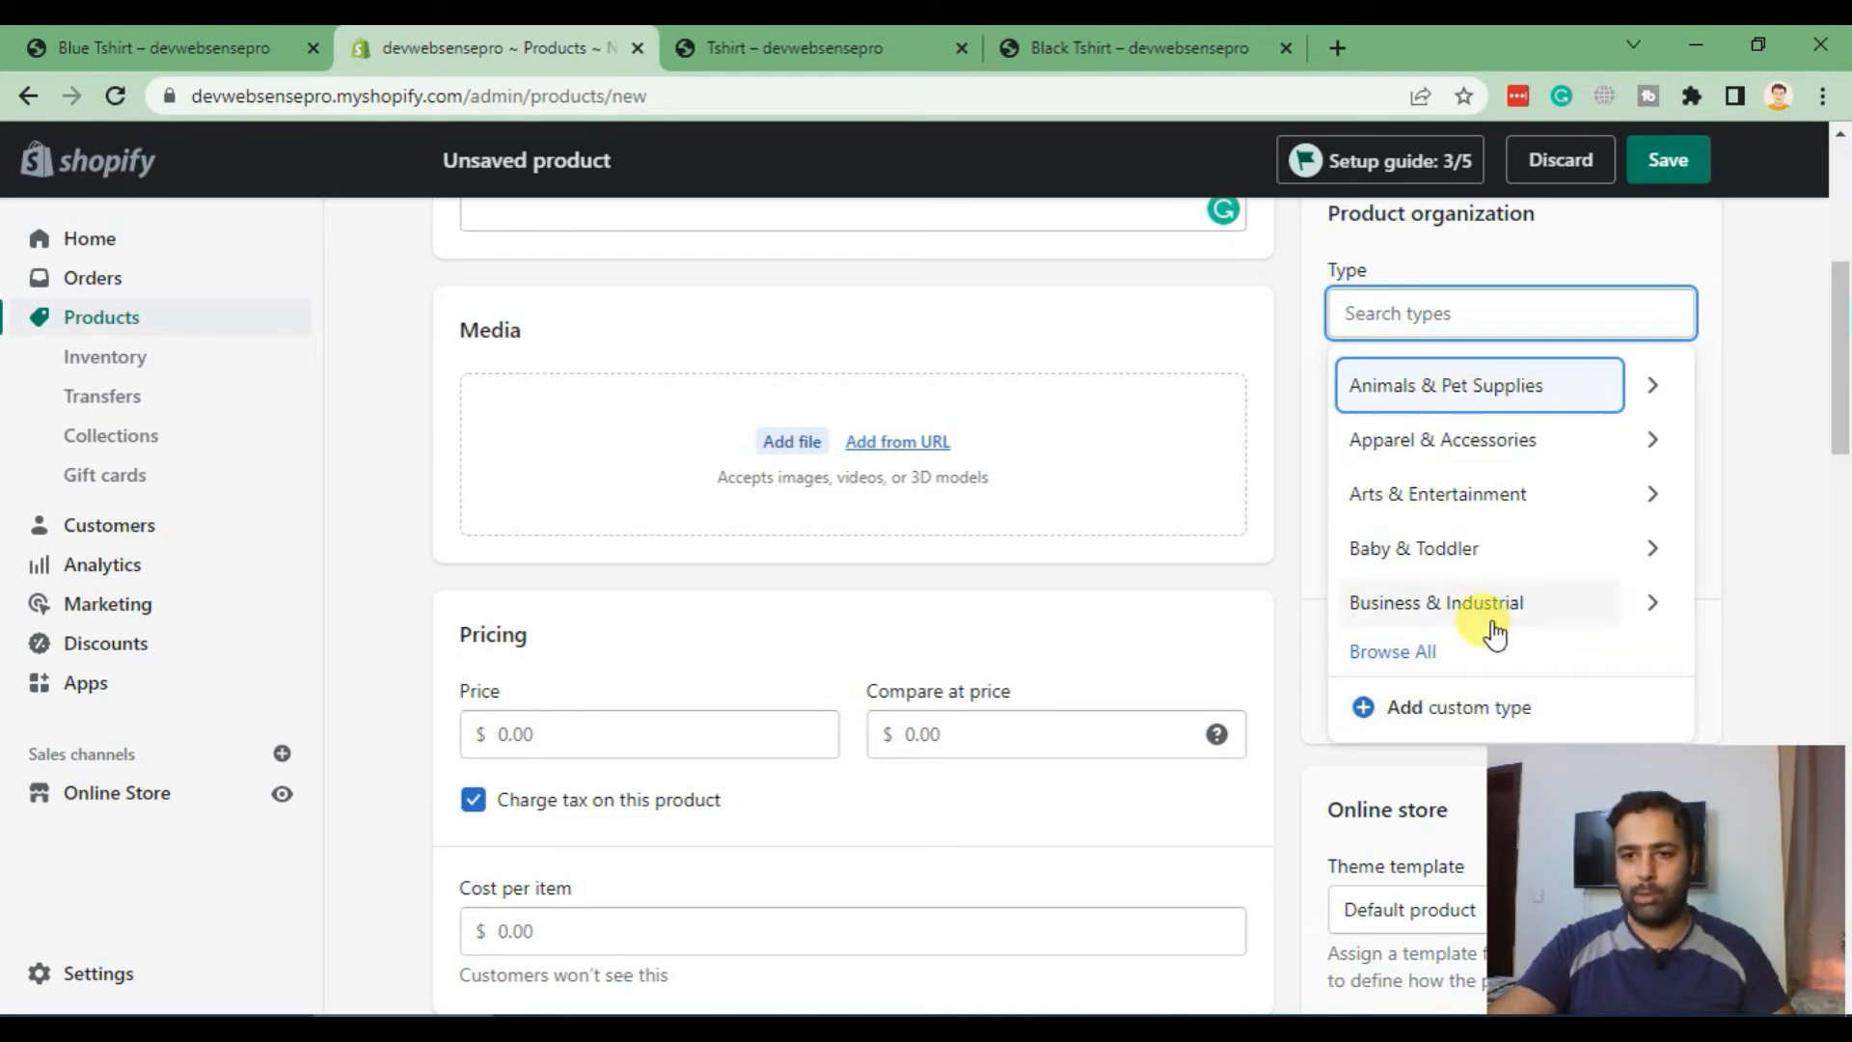
{"action": "left_click", "coordinate": [1732, 331]}
{"action": "left_click", "coordinate": [1468, 510]}
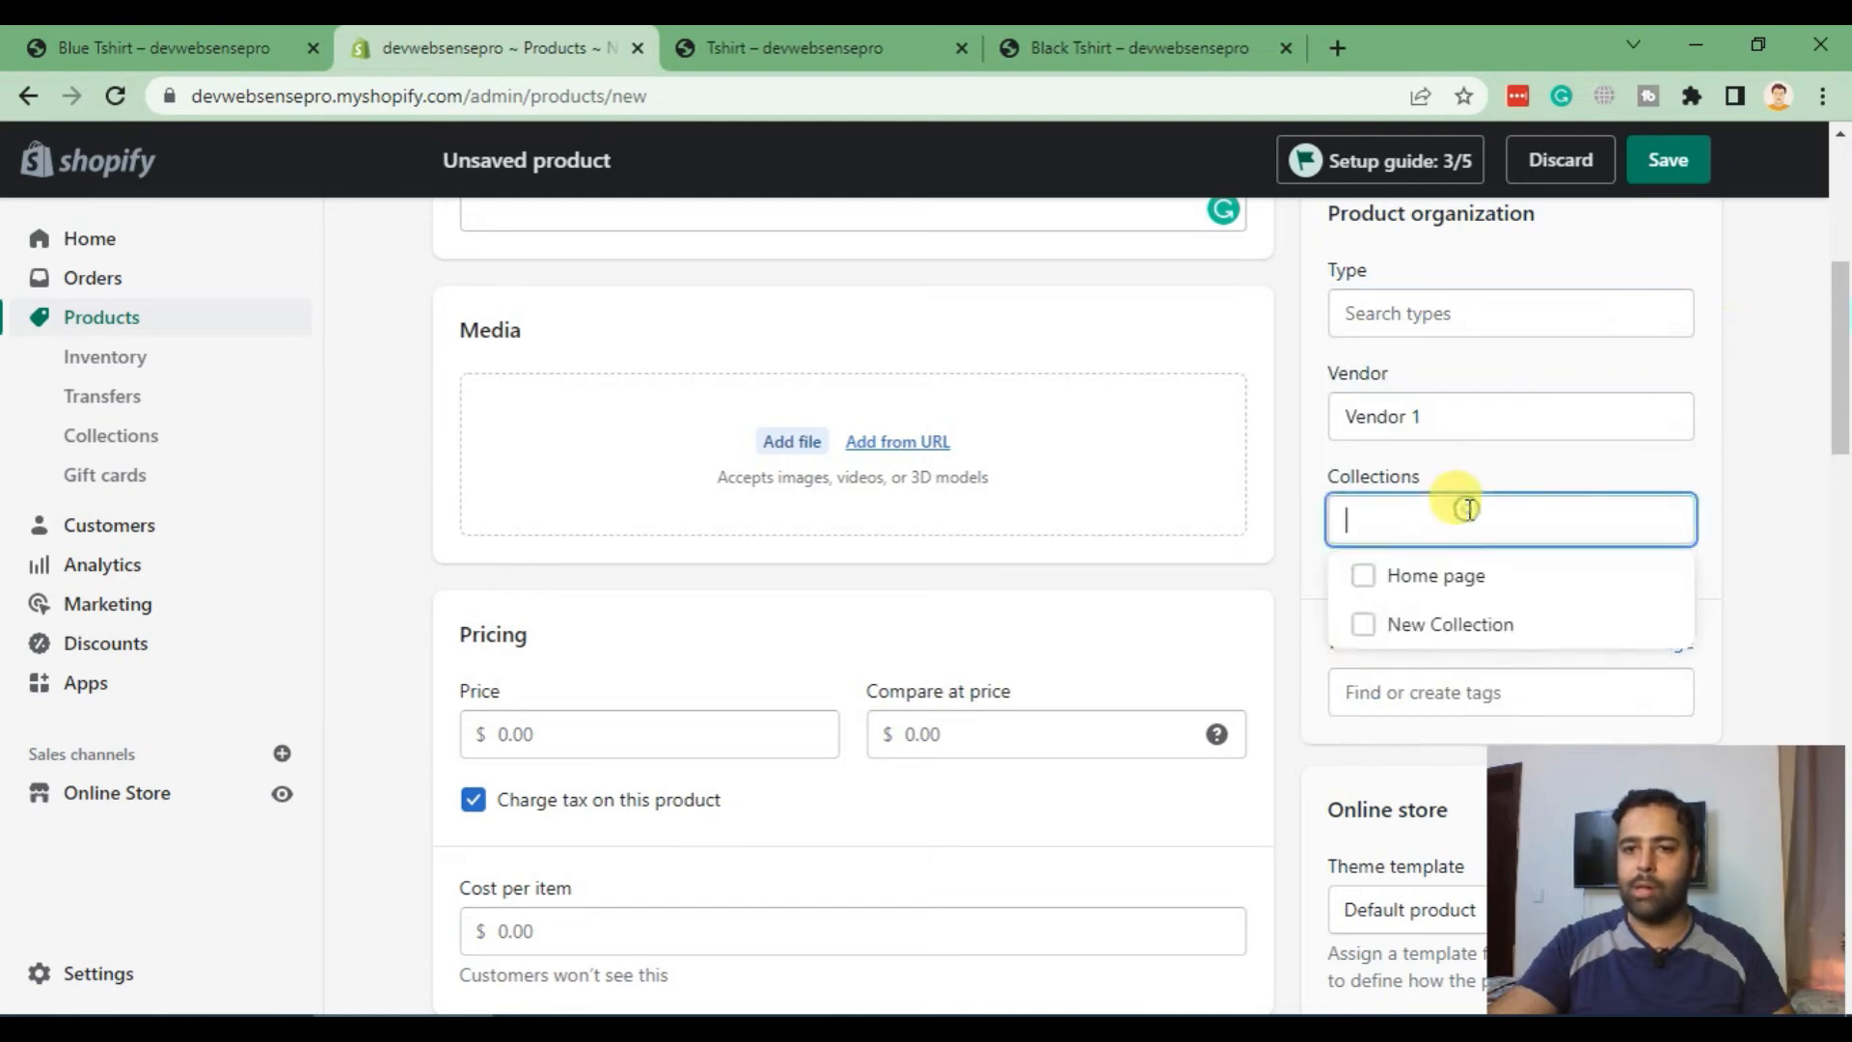
{"action": "left_click", "coordinate": [1364, 577]}
Step: Set the product's price to $10
{"action": "scroll", "coordinate": [1259, 406], "scroll_direction": "down", "scroll_amount": 3}
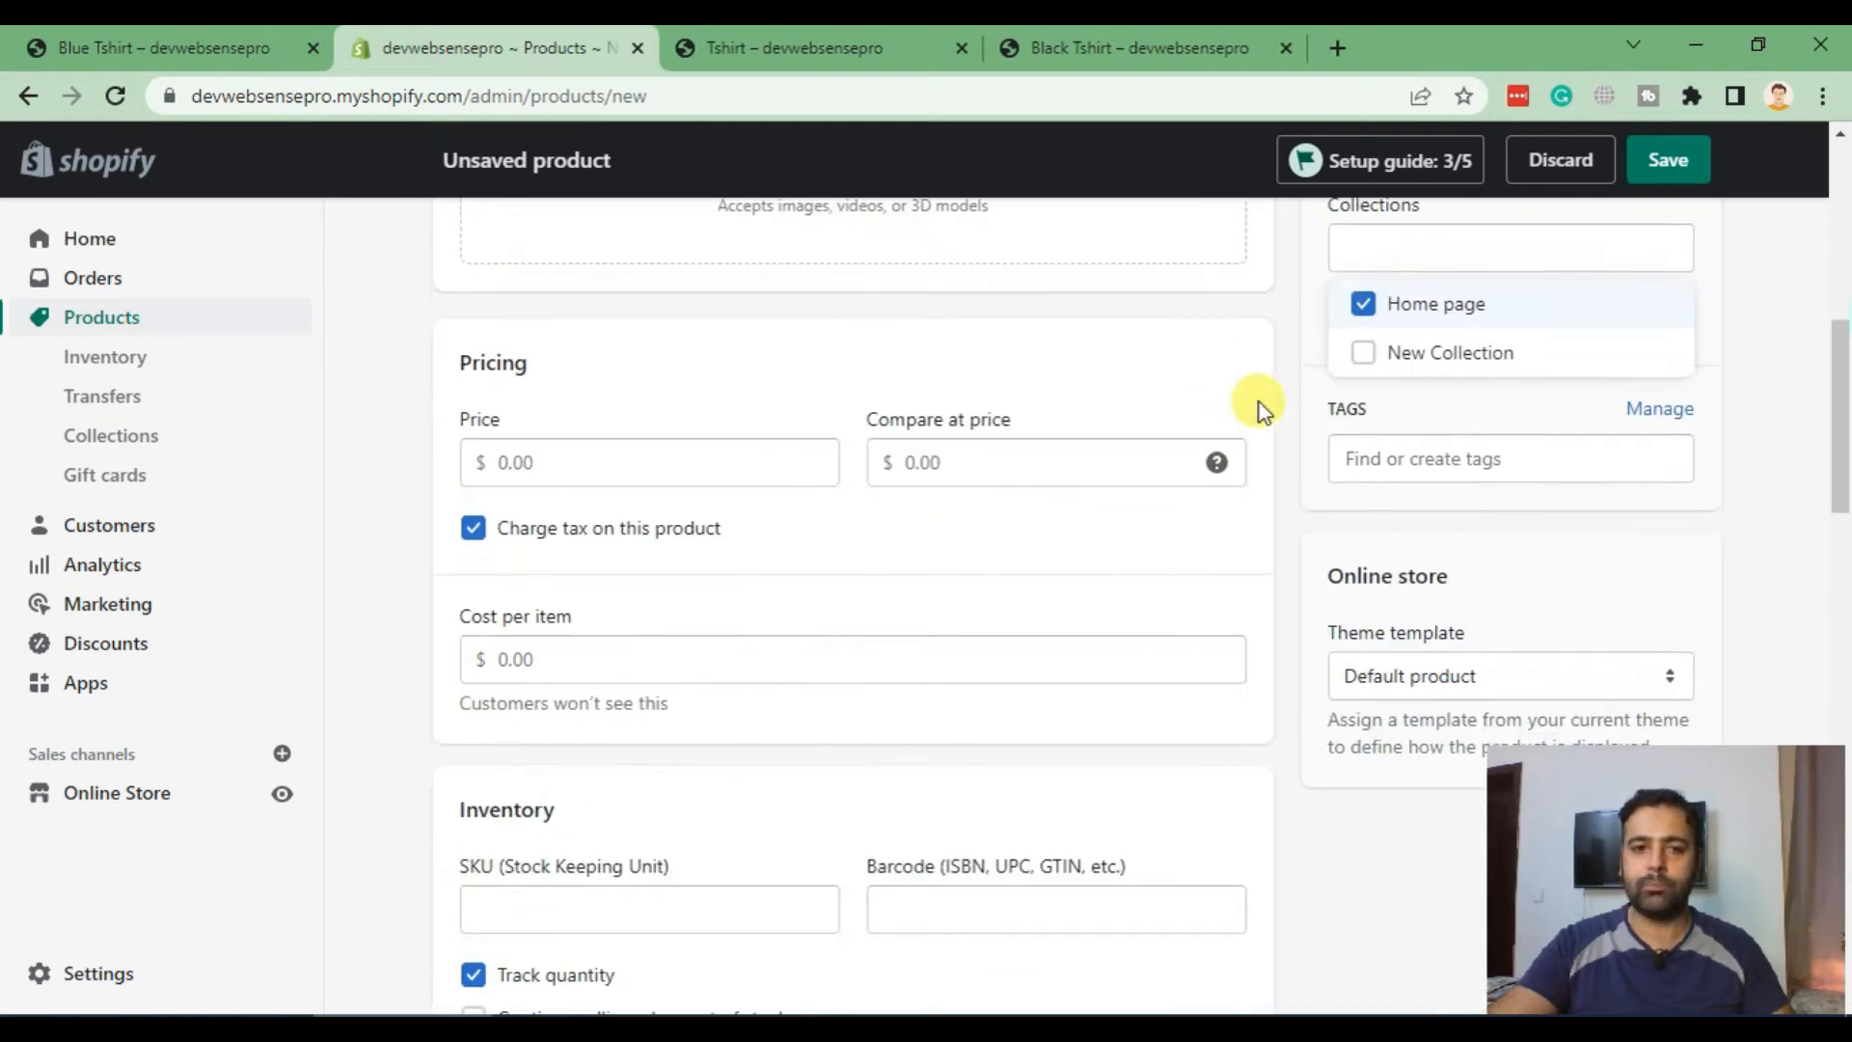
{"action": "left_click", "coordinate": [687, 468]}
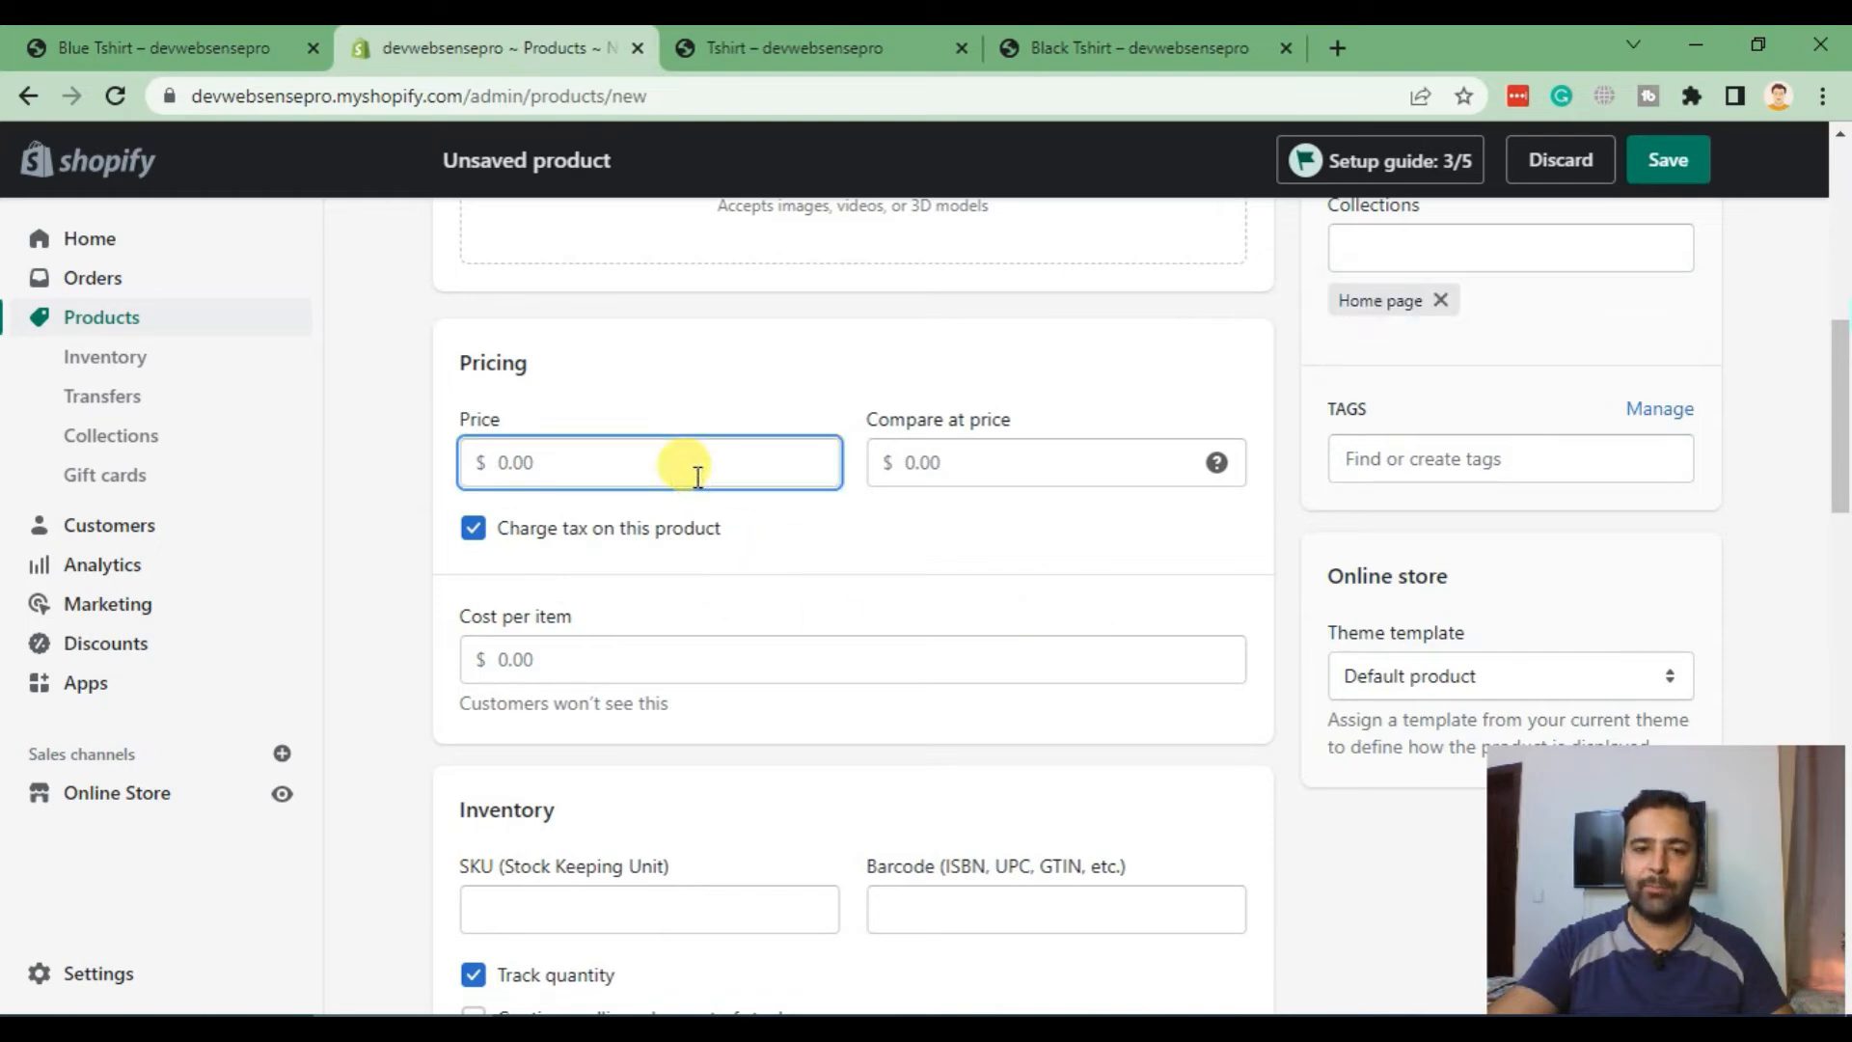
{"action": "type", "text": "10"}
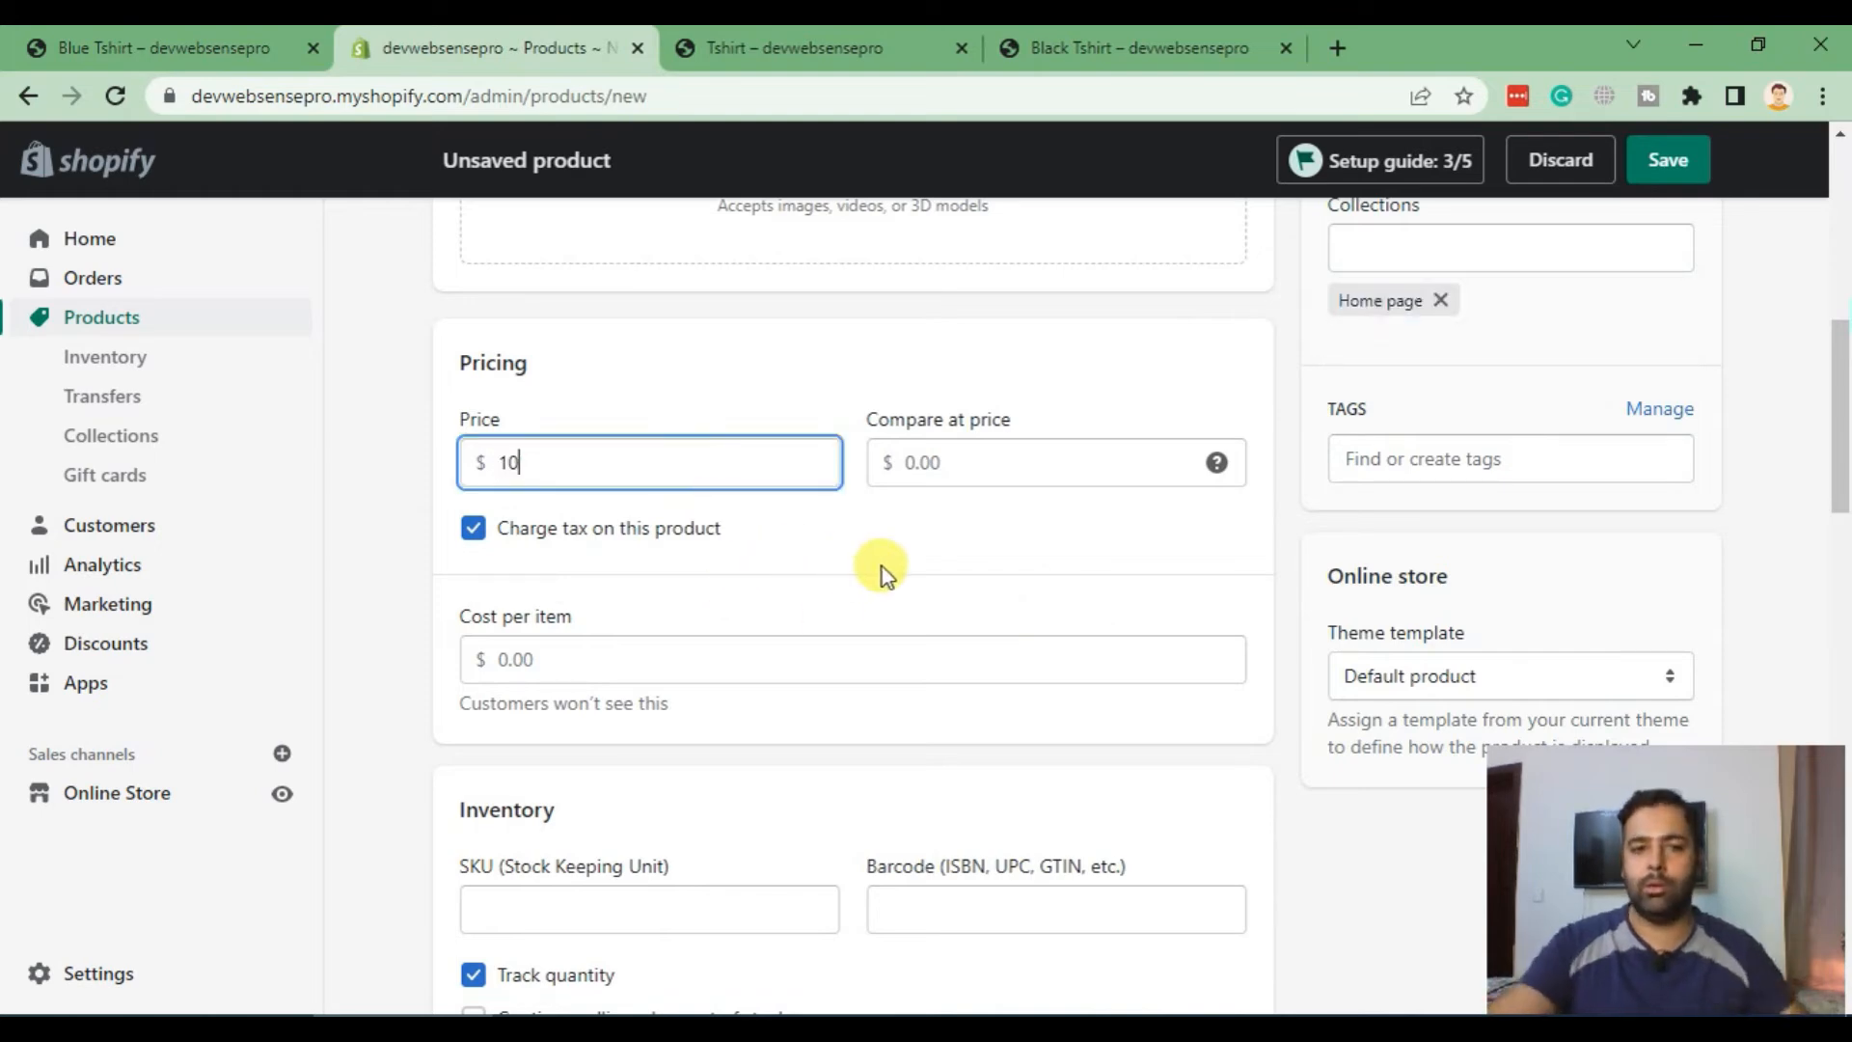
{"action": "left_click", "coordinate": [835, 554]}
Step: Examine how the original and sale prices are displayed on the Blue Tshirt storefront page, and return to the unsaved product
{"action": "left_click", "coordinate": [957, 464]}
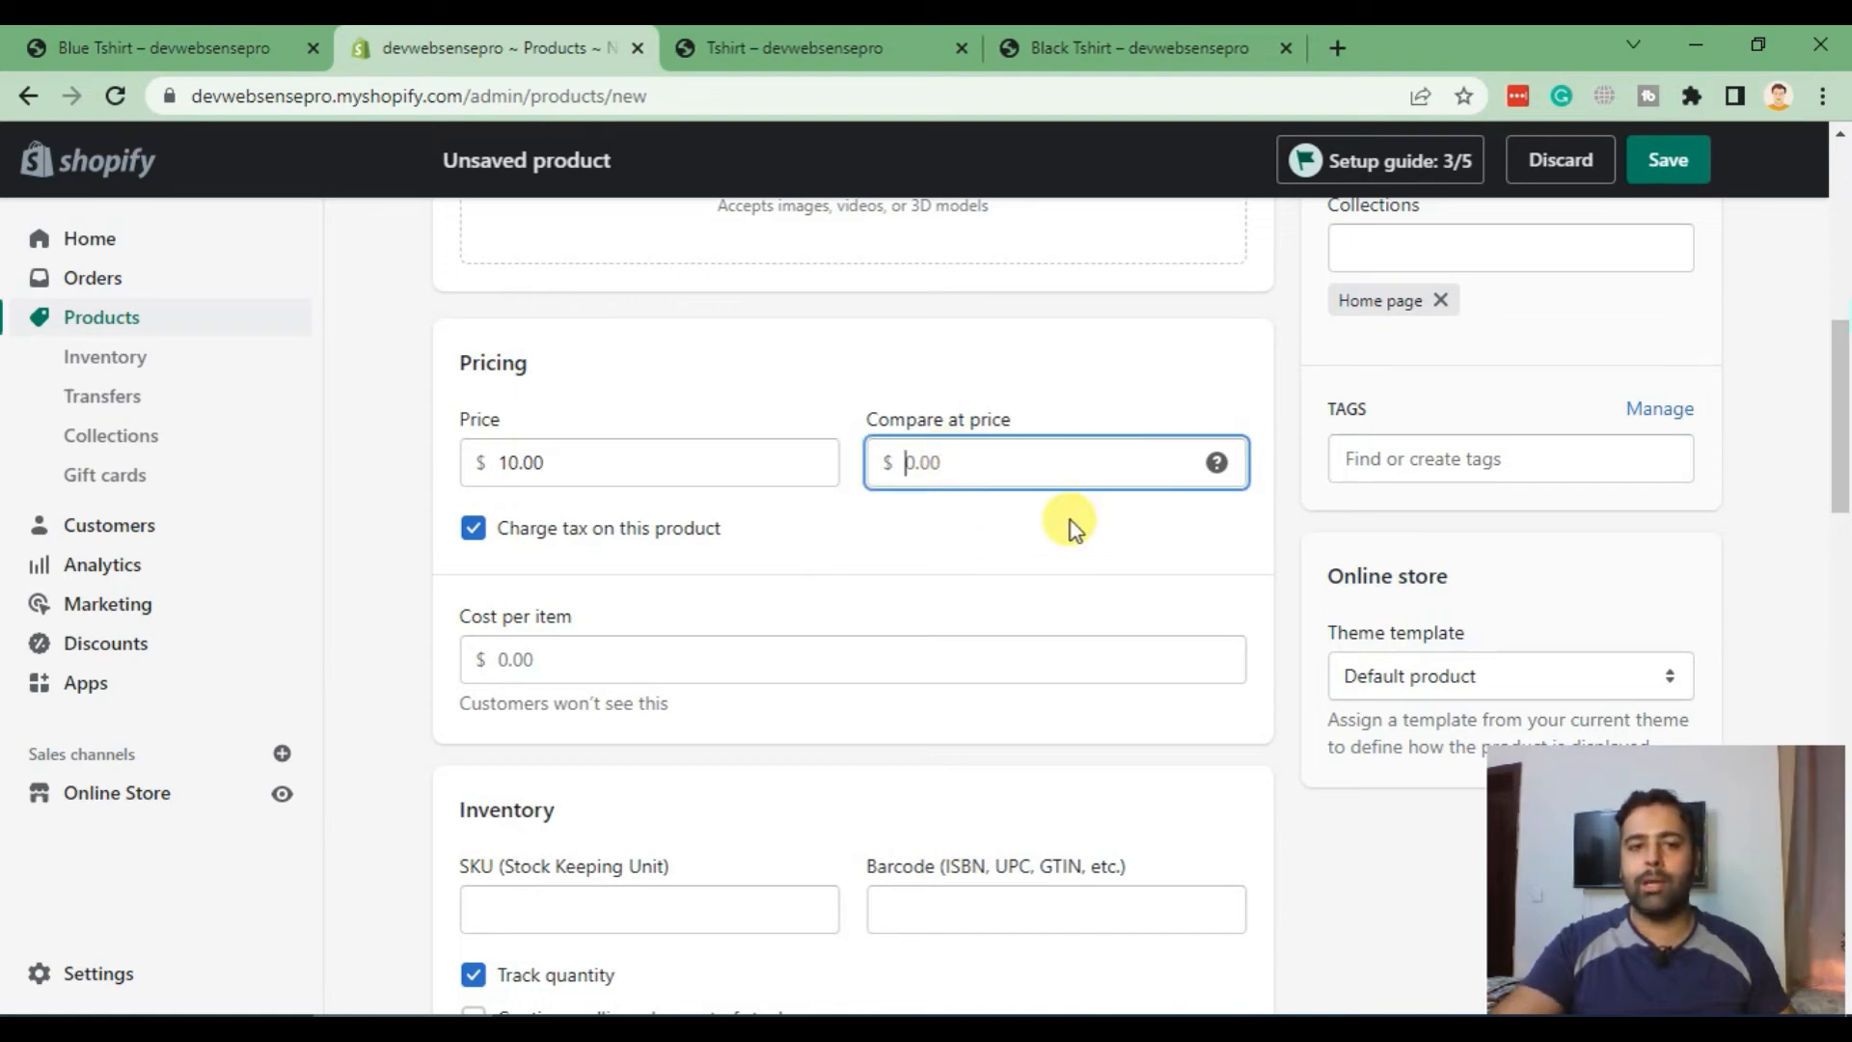
{"action": "left_click", "coordinate": [212, 60]}
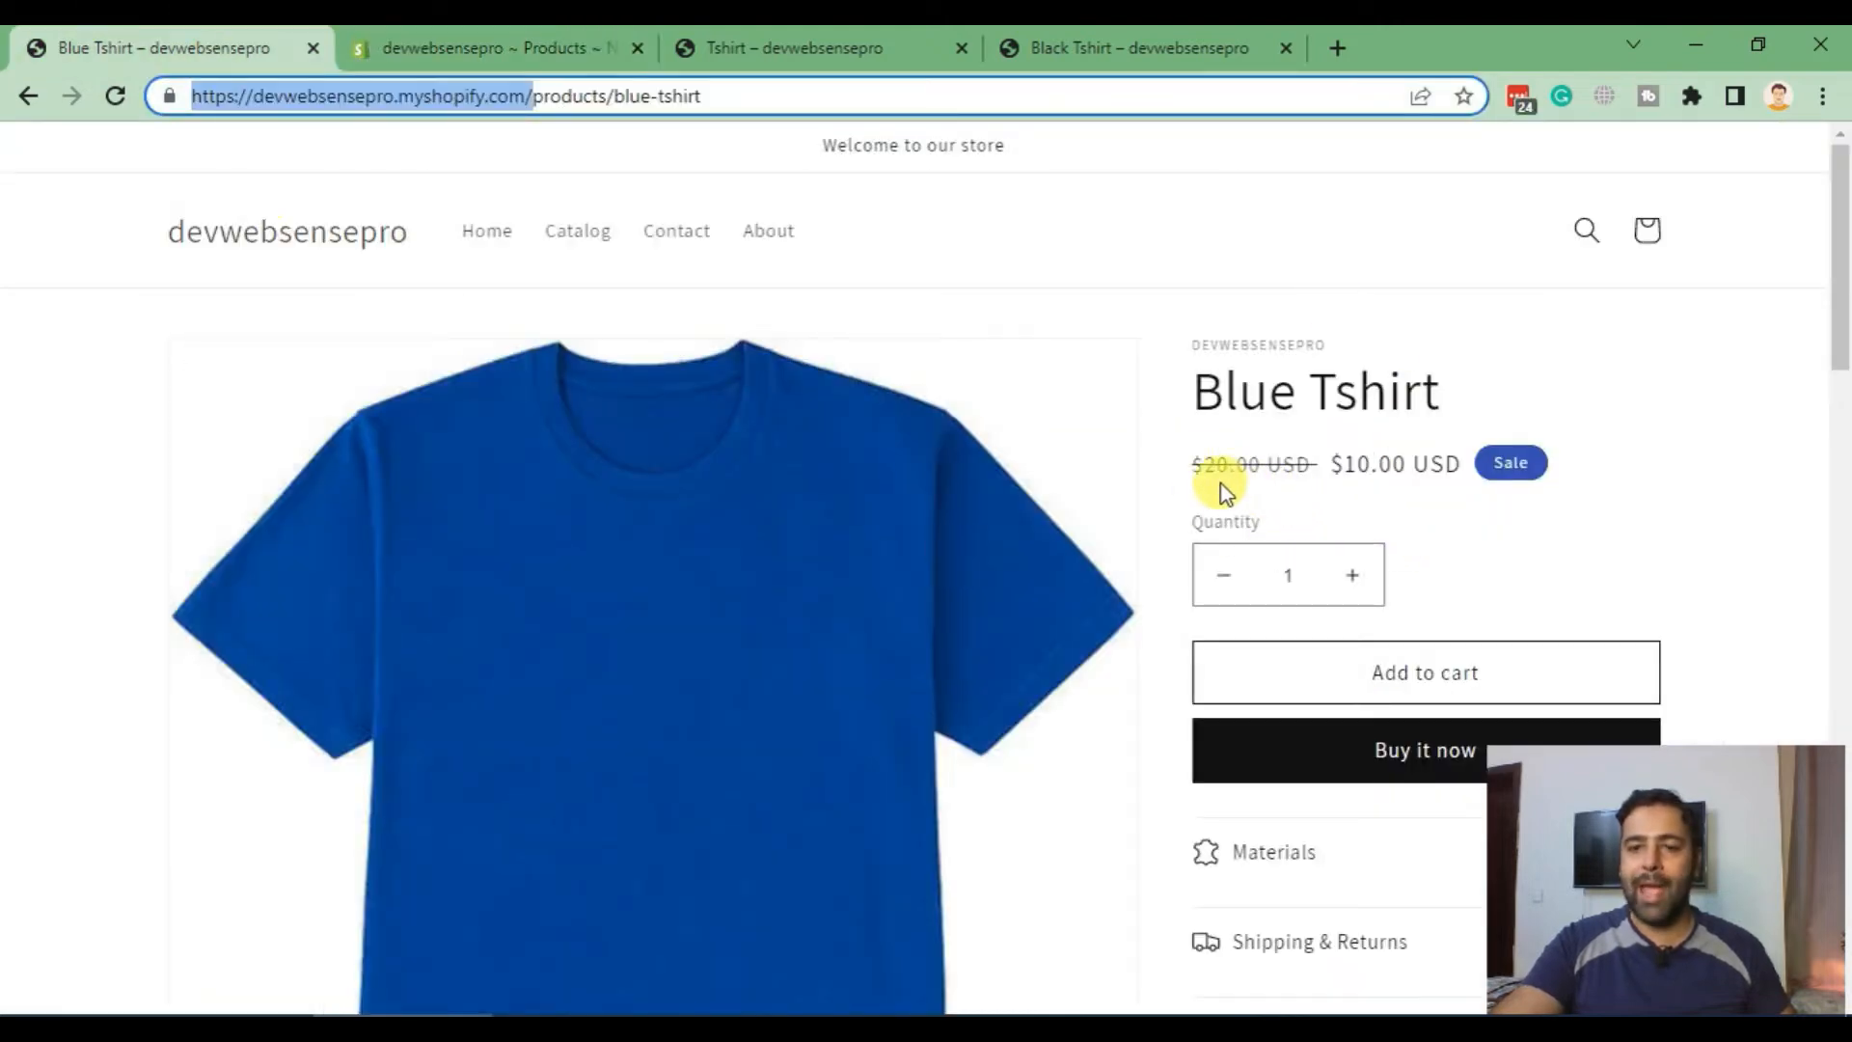
{"action": "left_click_drag", "start_coordinate": [1193, 464], "coordinate": [1431, 496]}
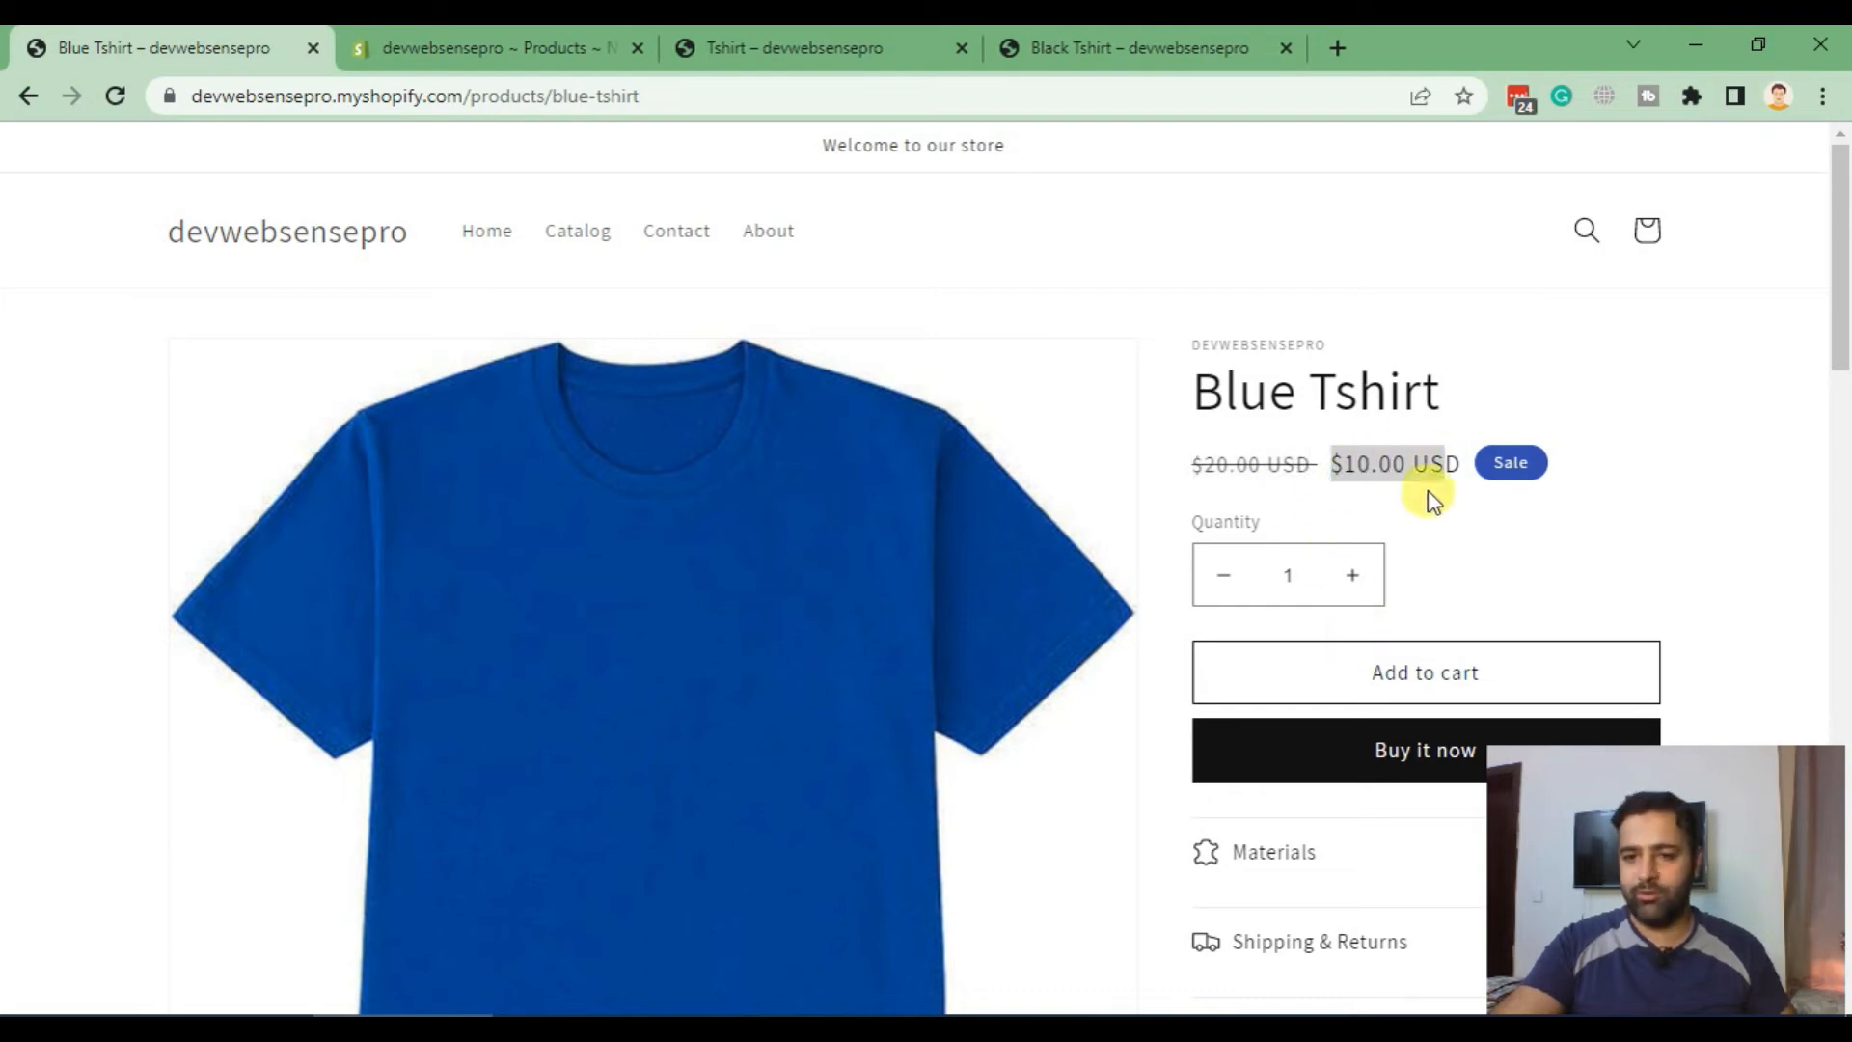
{"action": "left_click", "coordinate": [469, 64]}
Step: Set the product's compare-at price to $14
{"action": "left_click", "coordinate": [988, 466]}
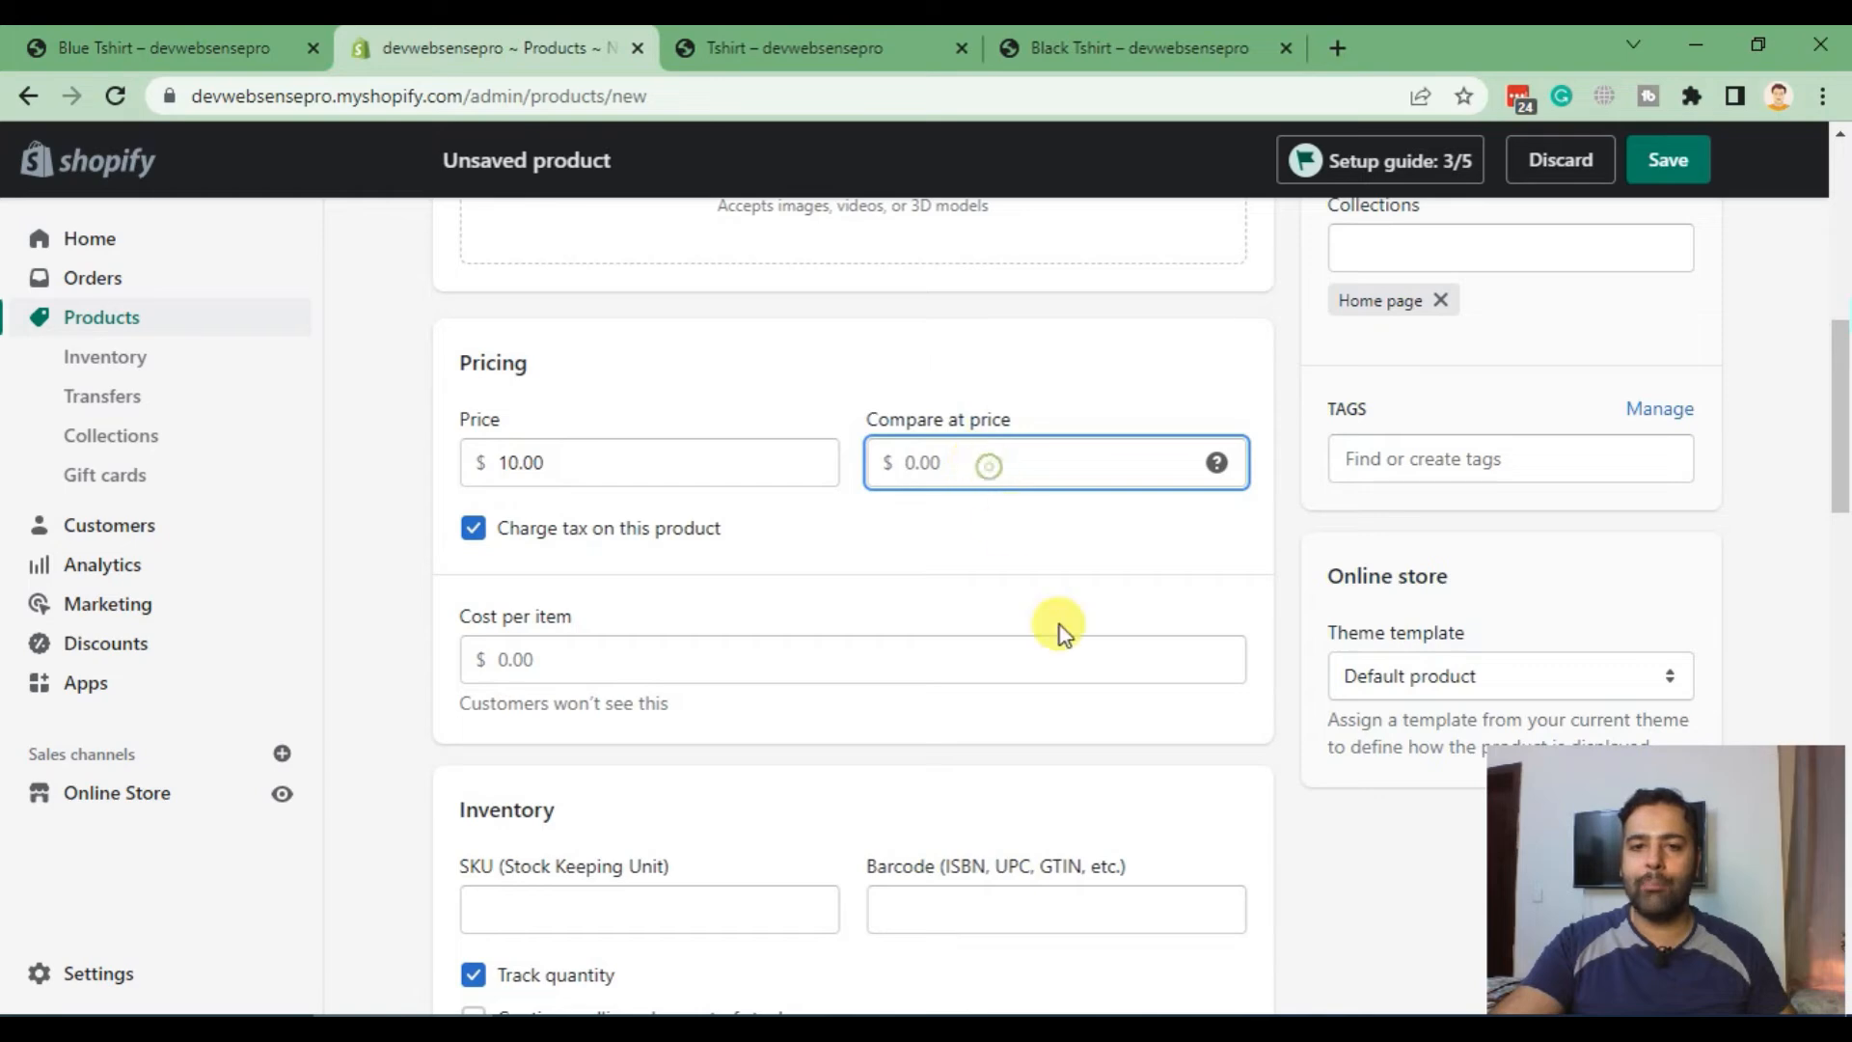
{"action": "type", "text": "14"}
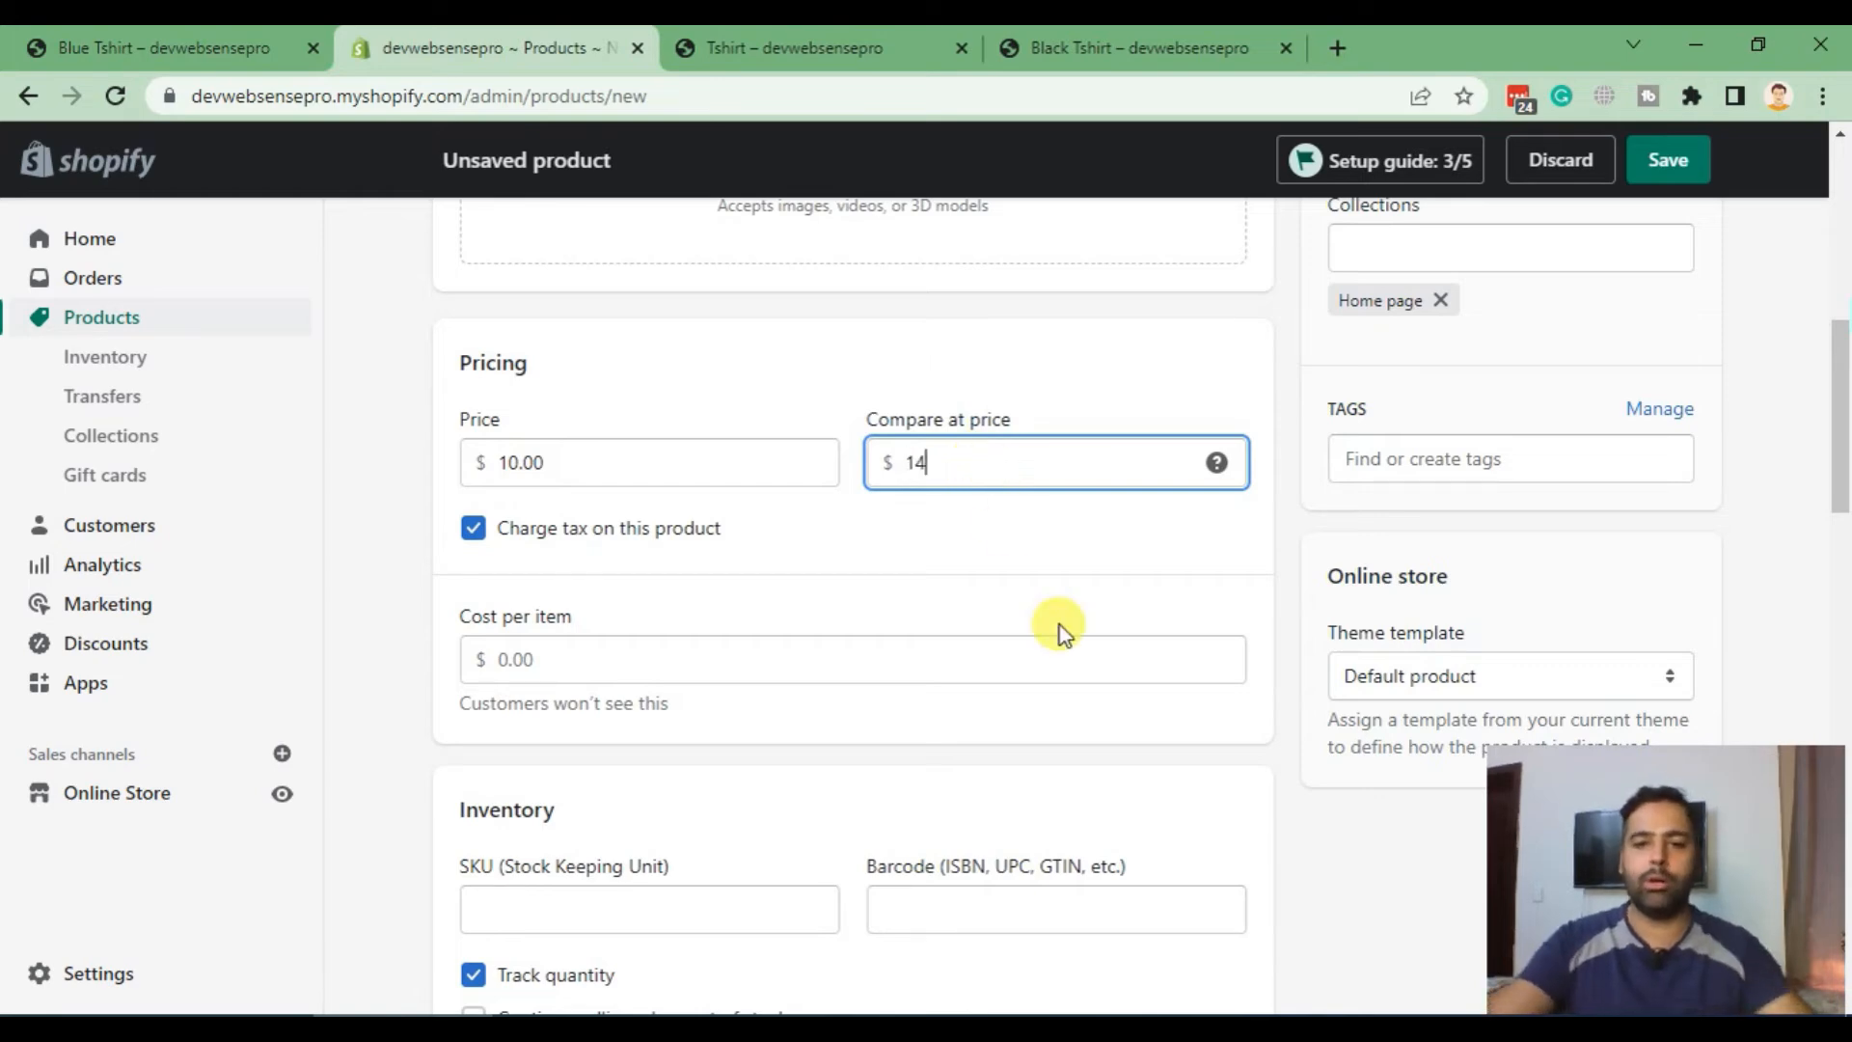
{"action": "left_click", "coordinate": [1138, 539]}
Step: Review the compare-at price, the selling price and the customer-visibility note below the cost per item
{"action": "left_click", "coordinate": [1108, 461]}
{"action": "left_click_drag", "start_coordinate": [1108, 461], "coordinate": [896, 462]}
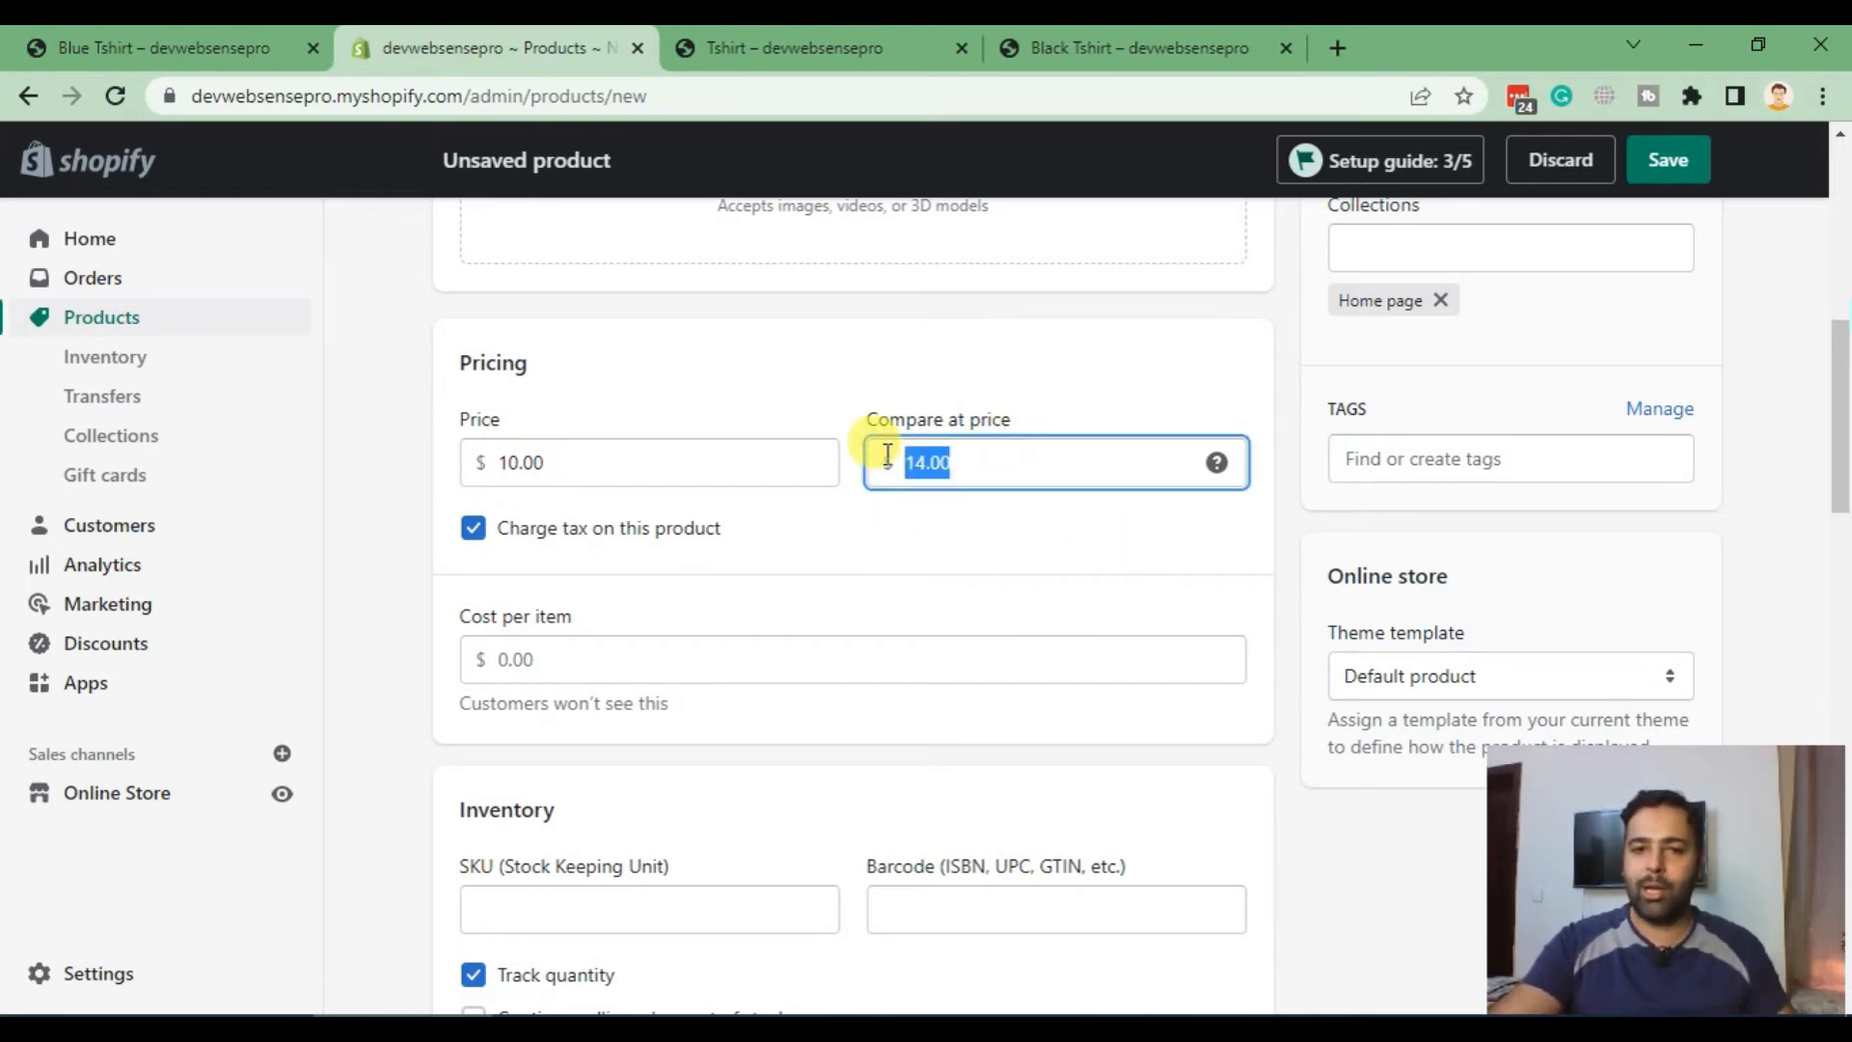
{"action": "left_click", "coordinate": [648, 462]}
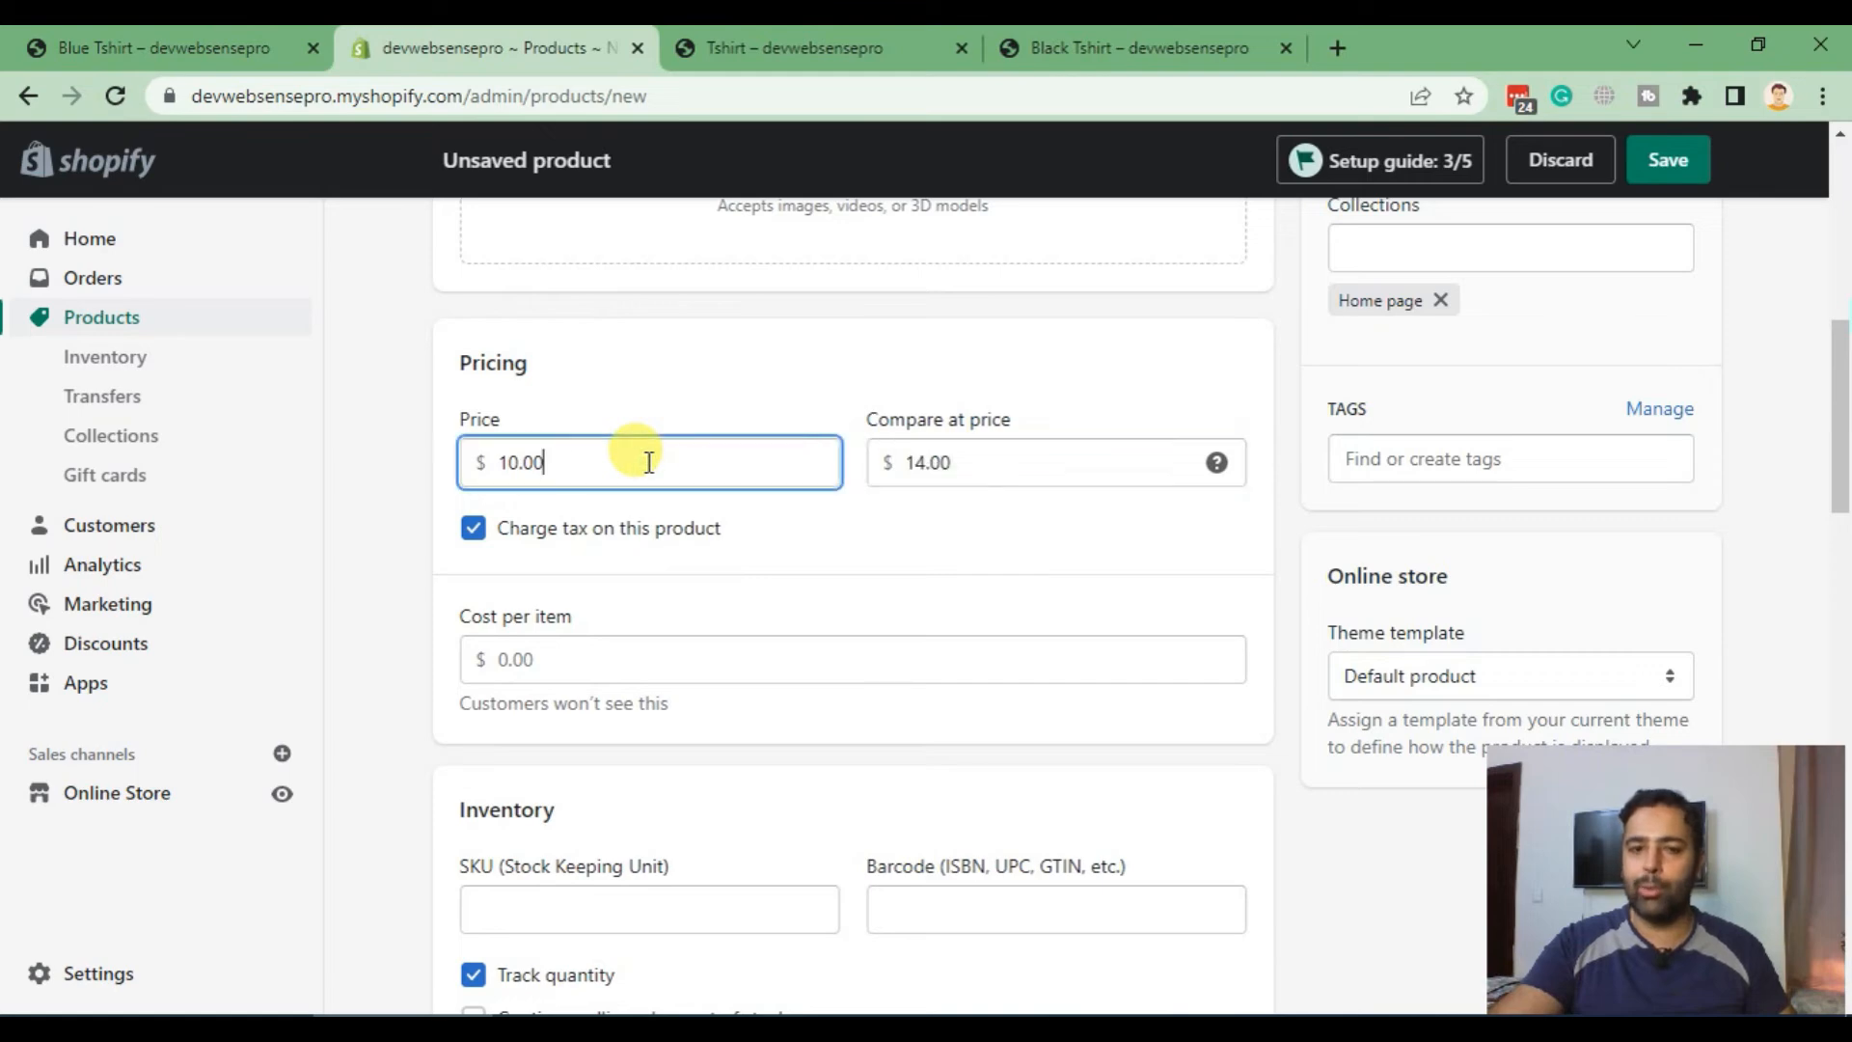
{"action": "left_click_drag", "start_coordinate": [648, 462], "coordinate": [475, 463]}
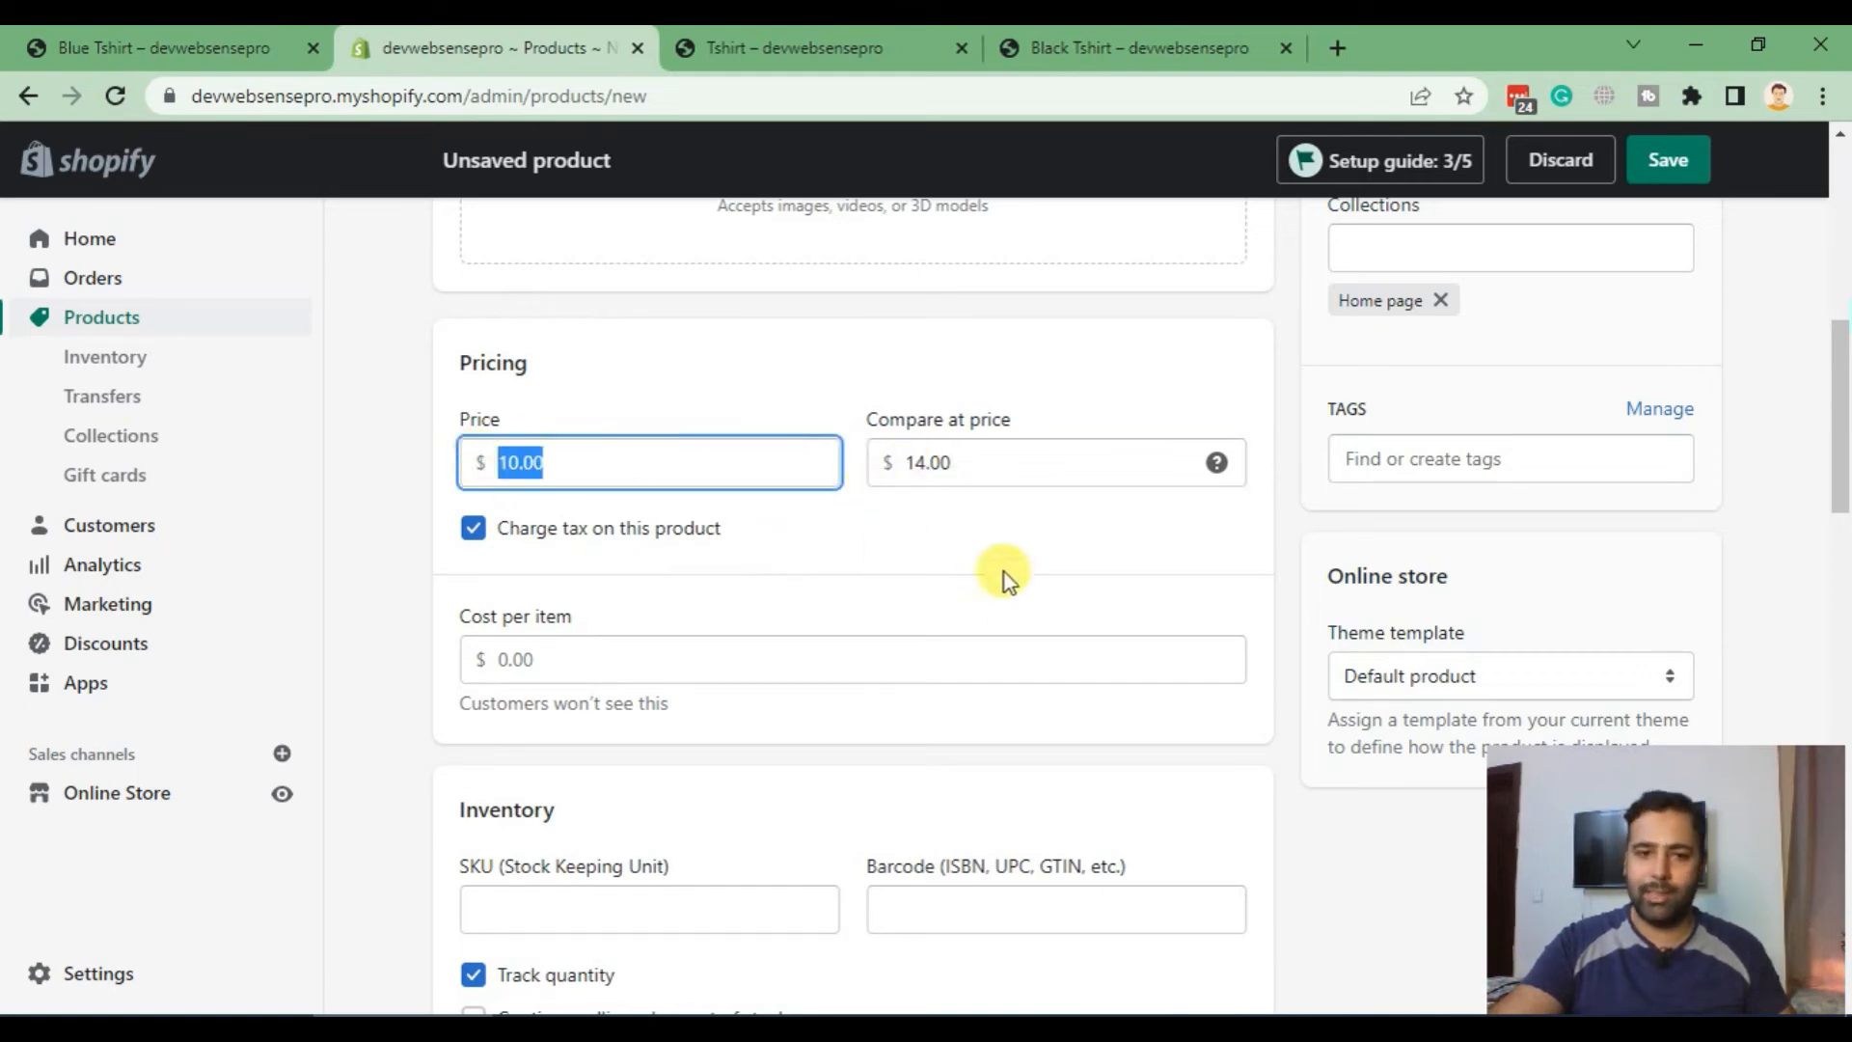
{"action": "scroll", "coordinate": [654, 495], "scroll_direction": "down", "scroll_amount": 3}
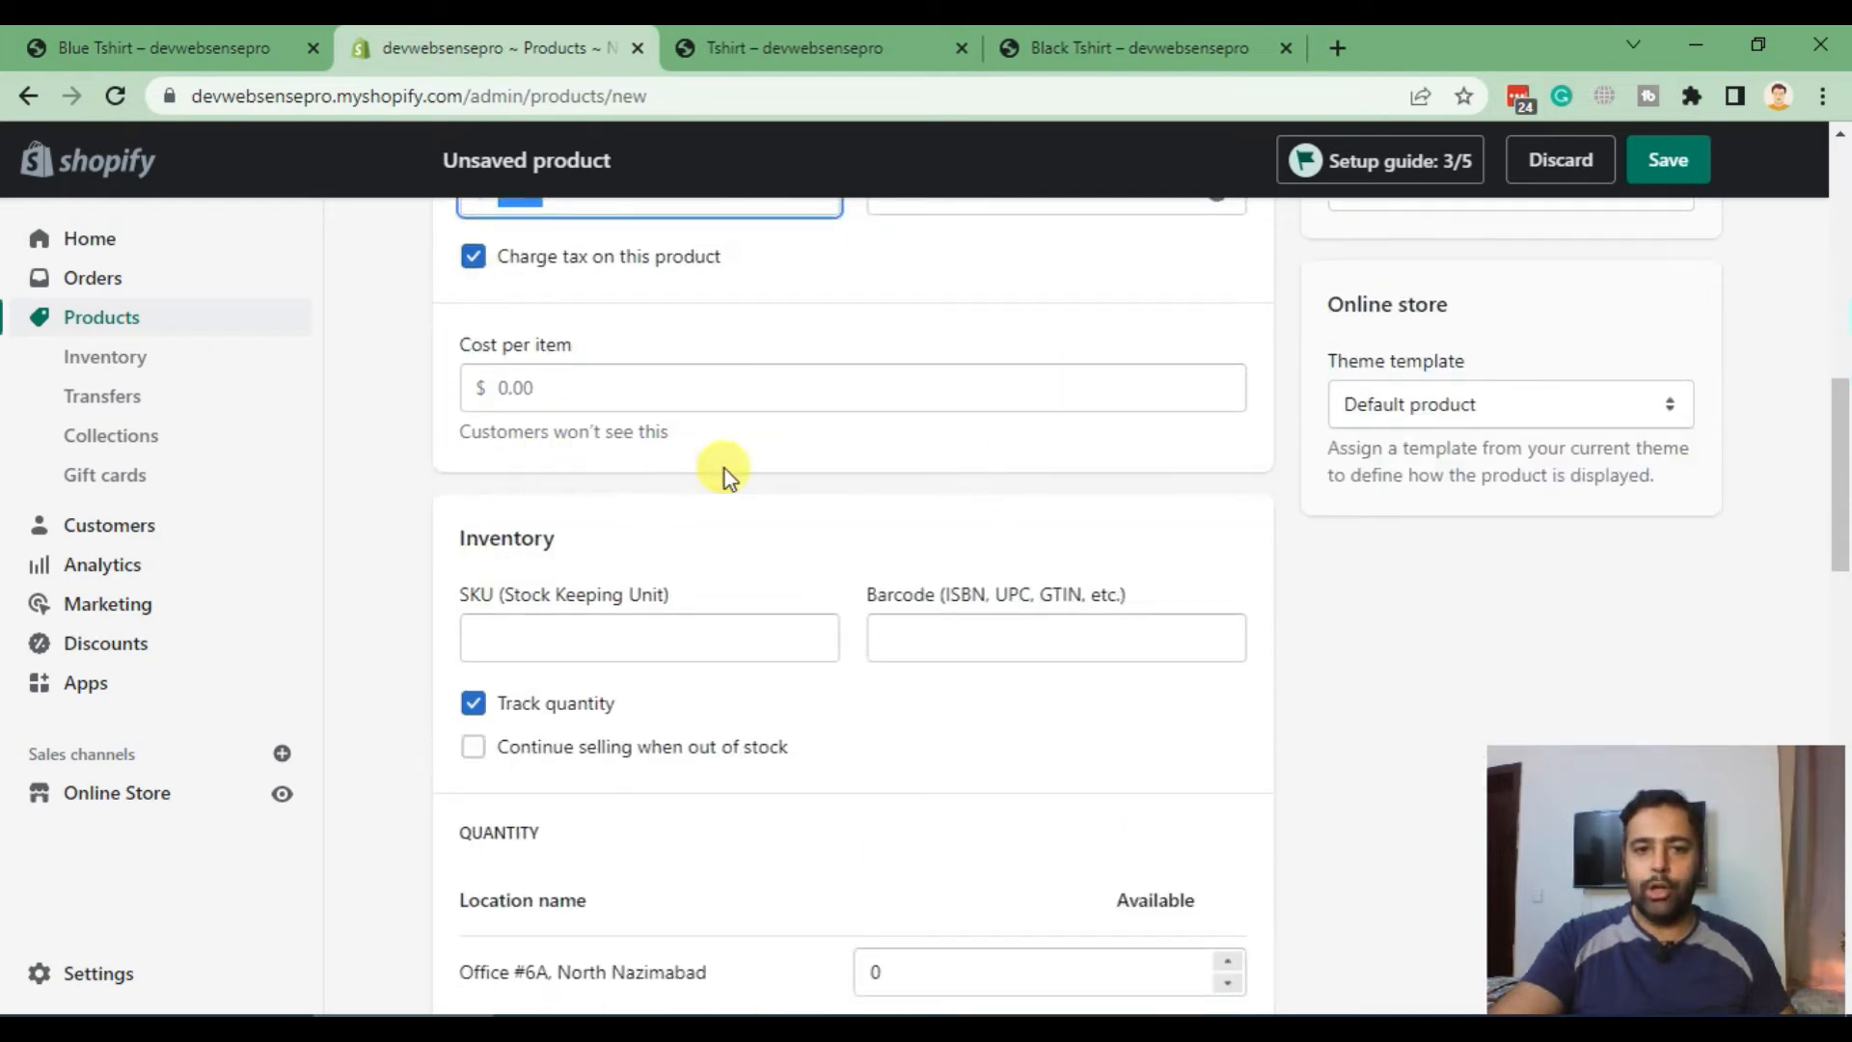
{"action": "scroll", "coordinate": [725, 469], "scroll_direction": "up", "scroll_amount": 3}
{"action": "left_click", "coordinate": [652, 666]}
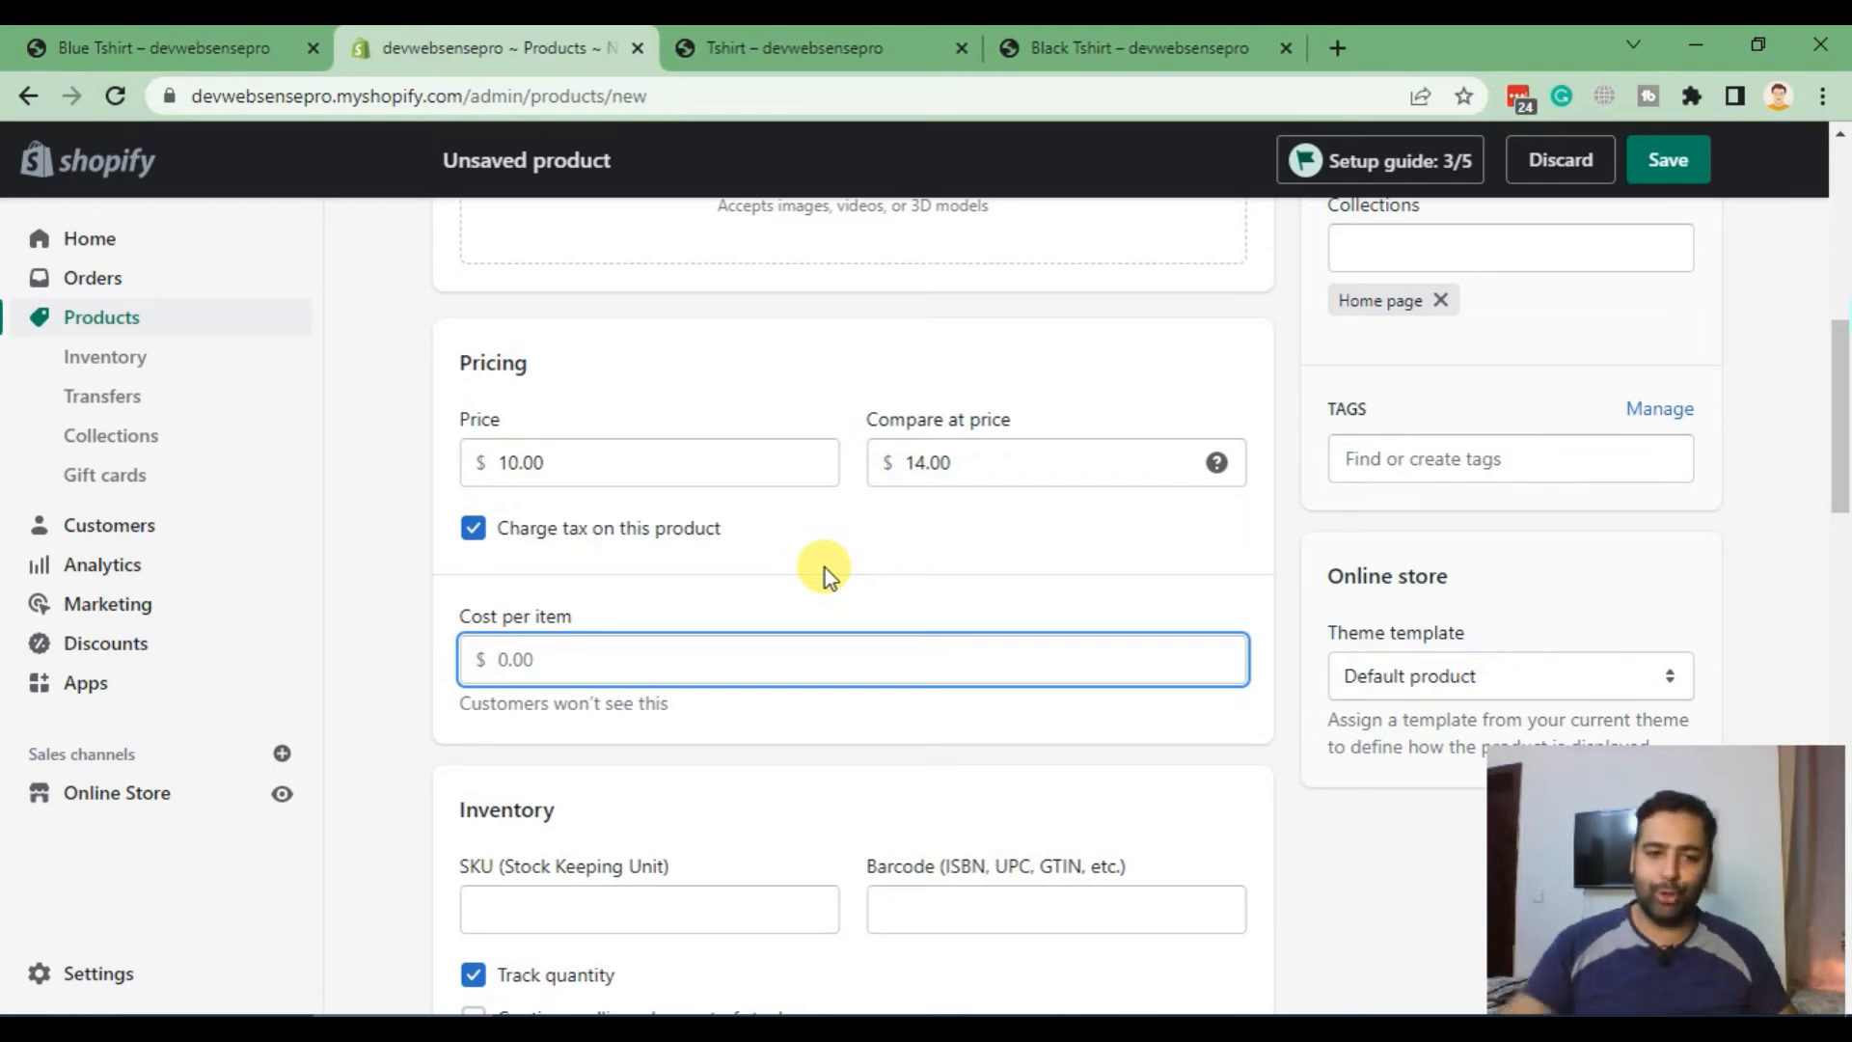
{"action": "left_click_drag", "start_coordinate": [669, 703], "coordinate": [464, 703]}
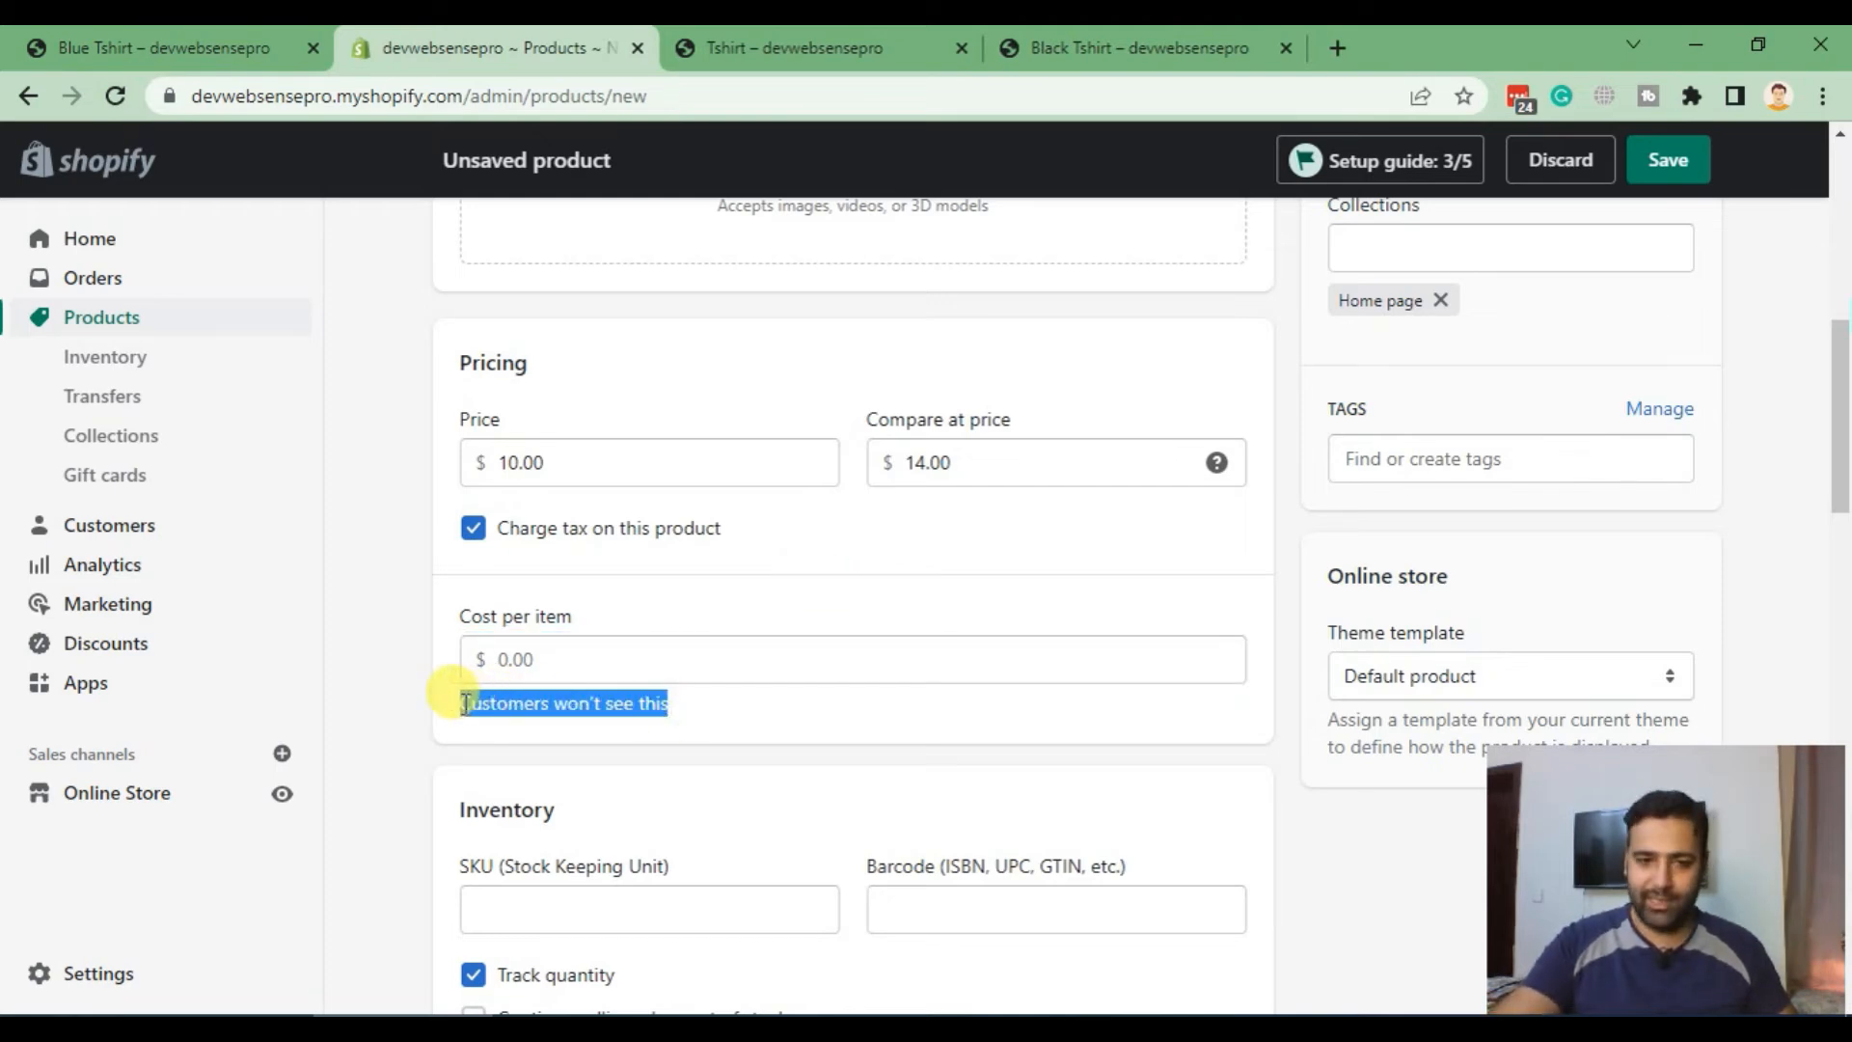
{"action": "left_click", "coordinate": [633, 661]}
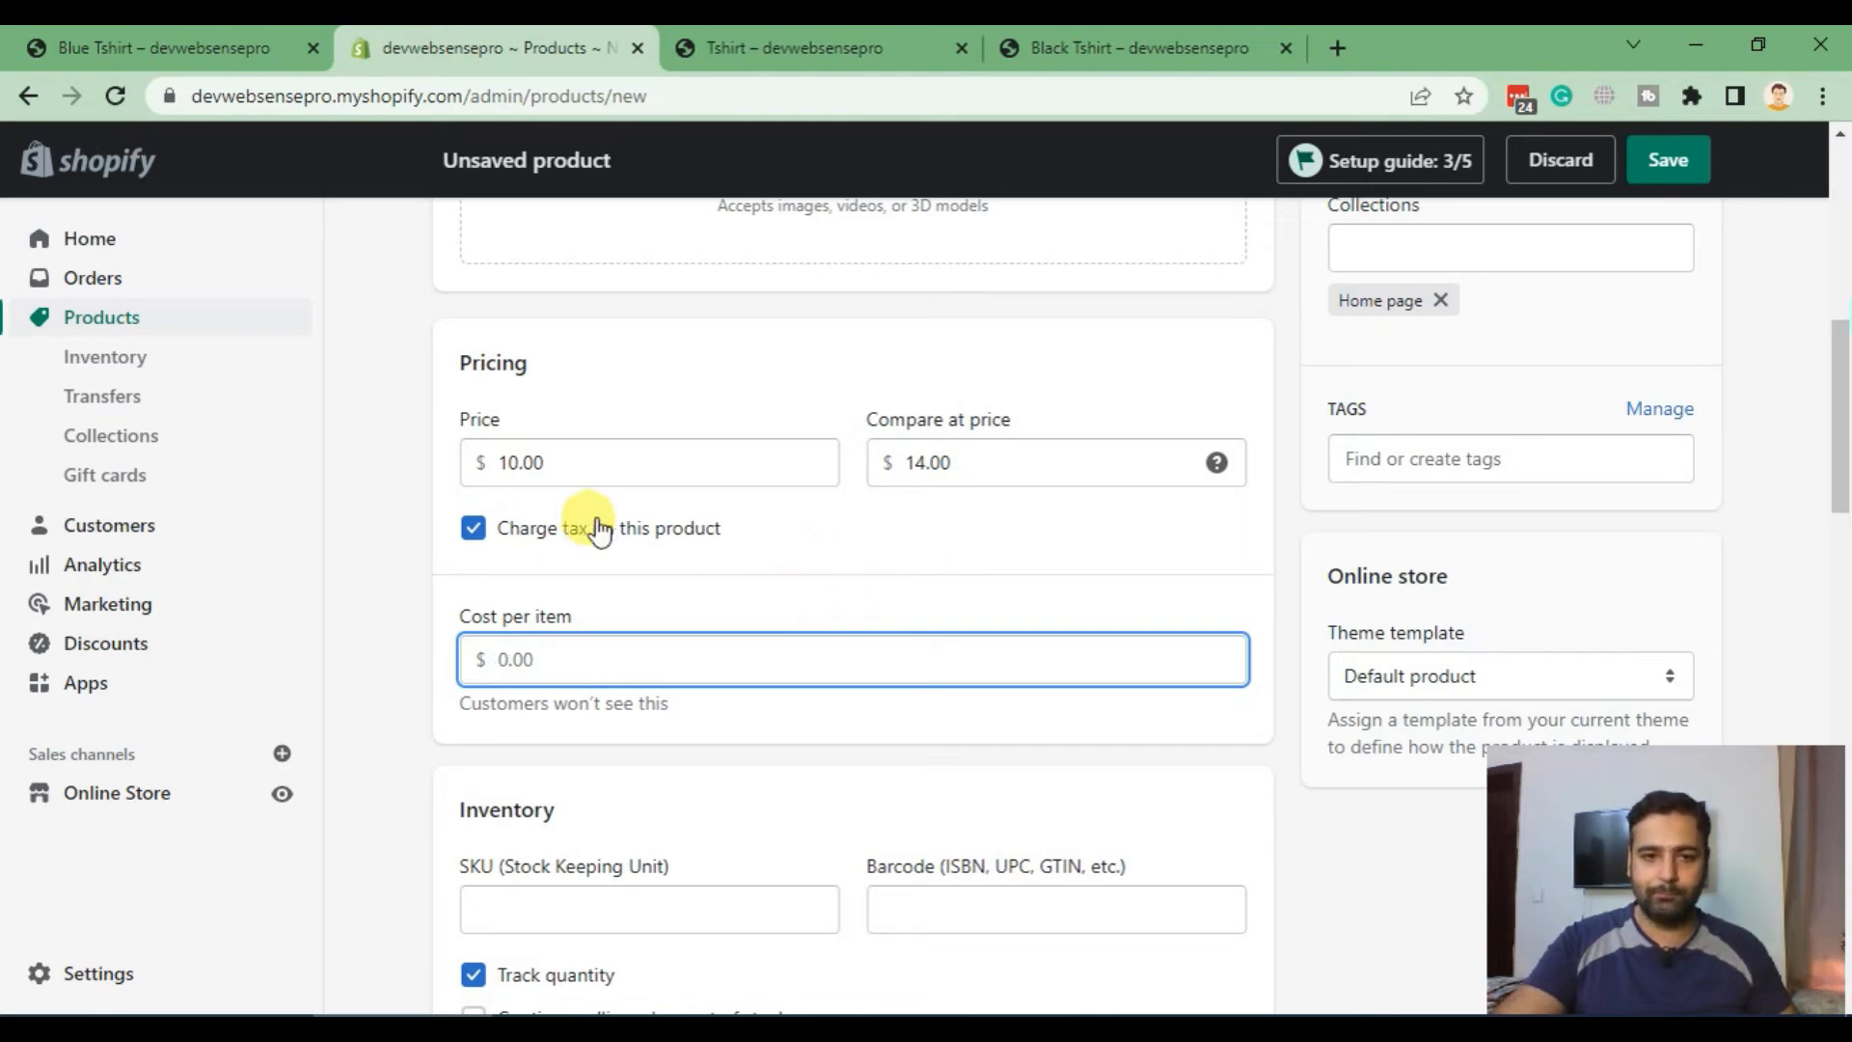
Step: Open the store settings in a new browser tab and show the Taxes and duties page
{"action": "scroll", "coordinate": [753, 395], "scroll_direction": "down", "scroll_amount": 3}
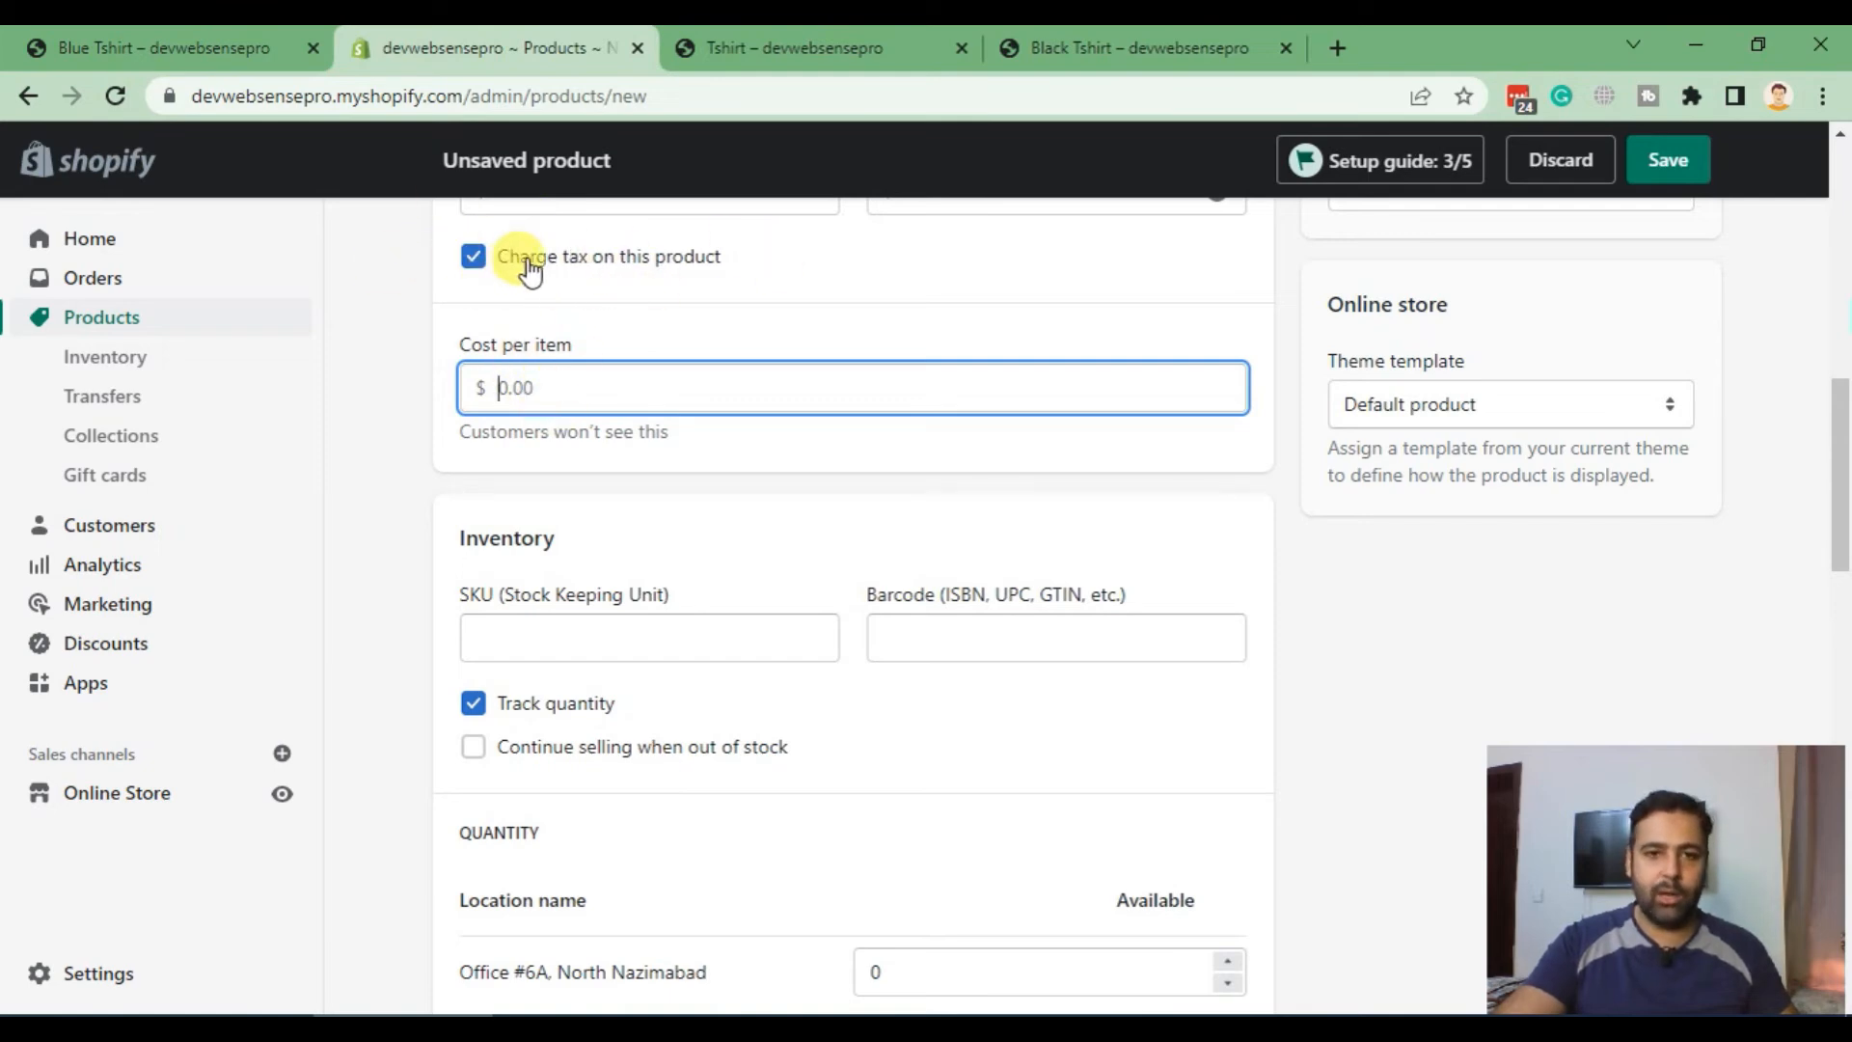
{"action": "right_click", "coordinate": [112, 974]}
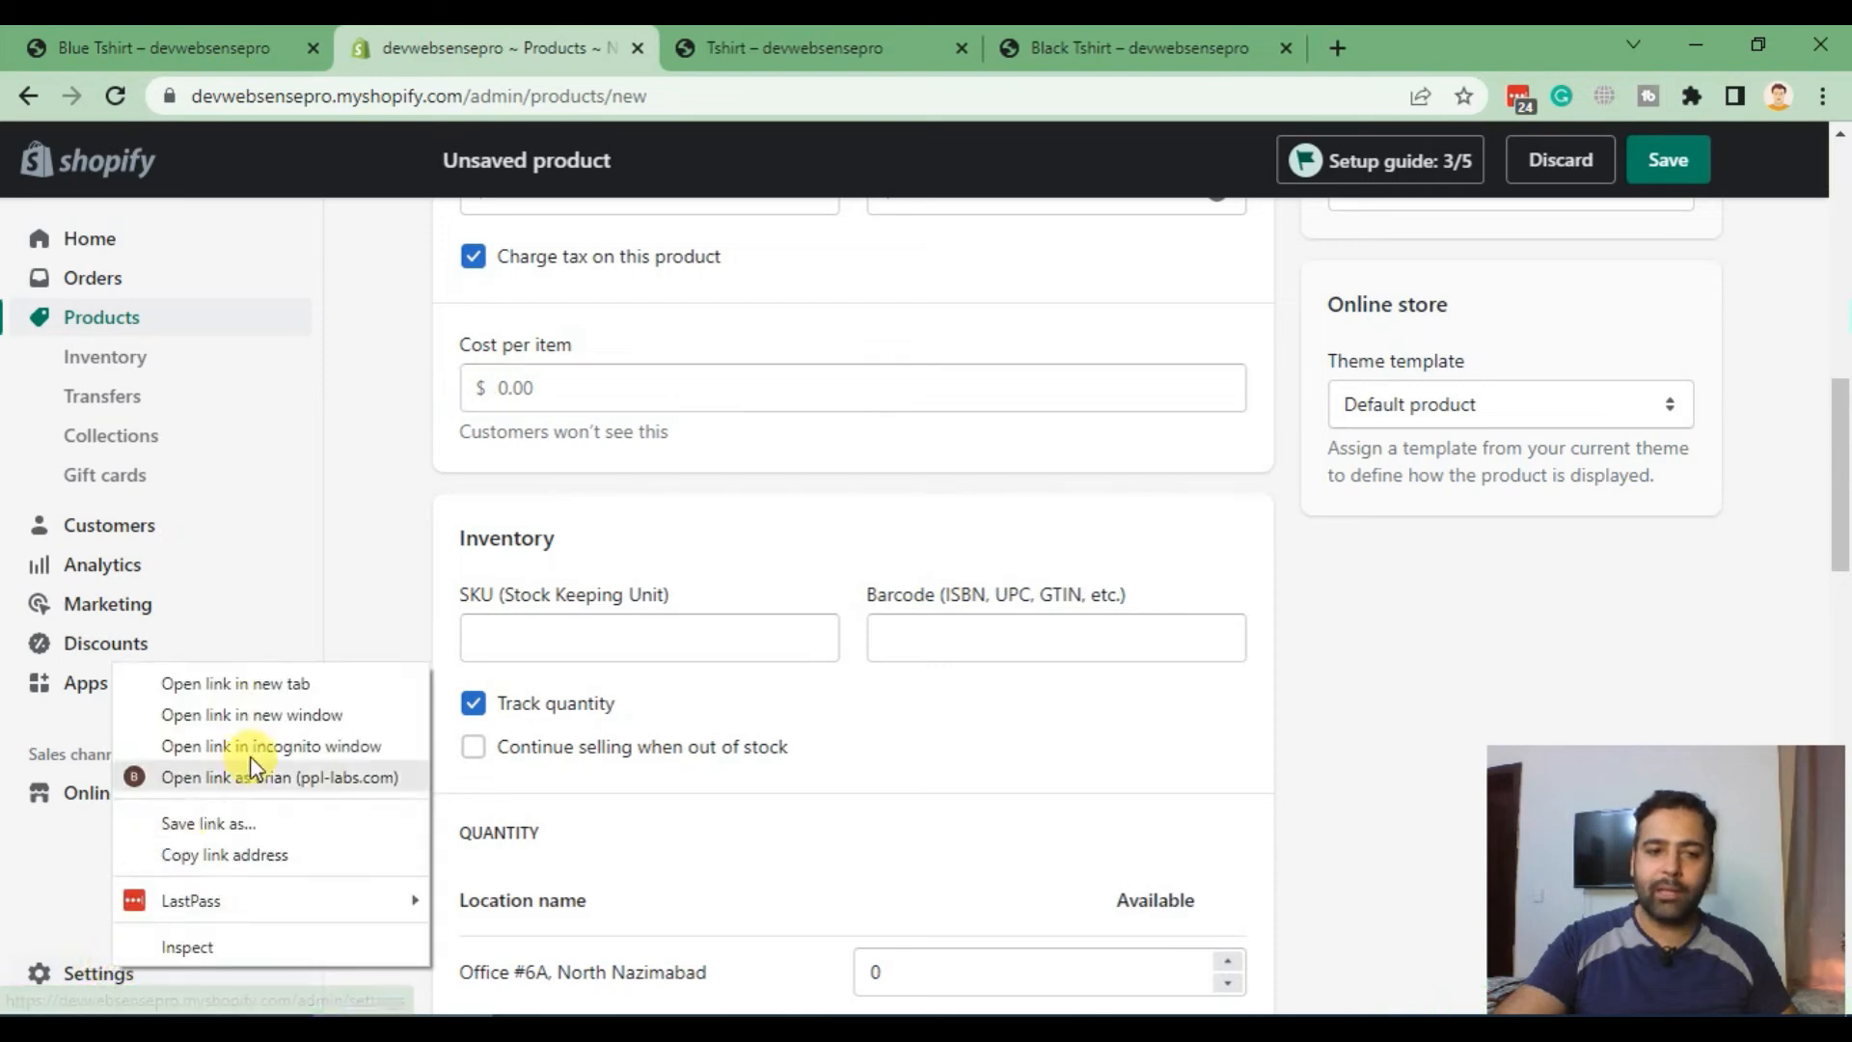
{"action": "left_click", "coordinate": [284, 685]}
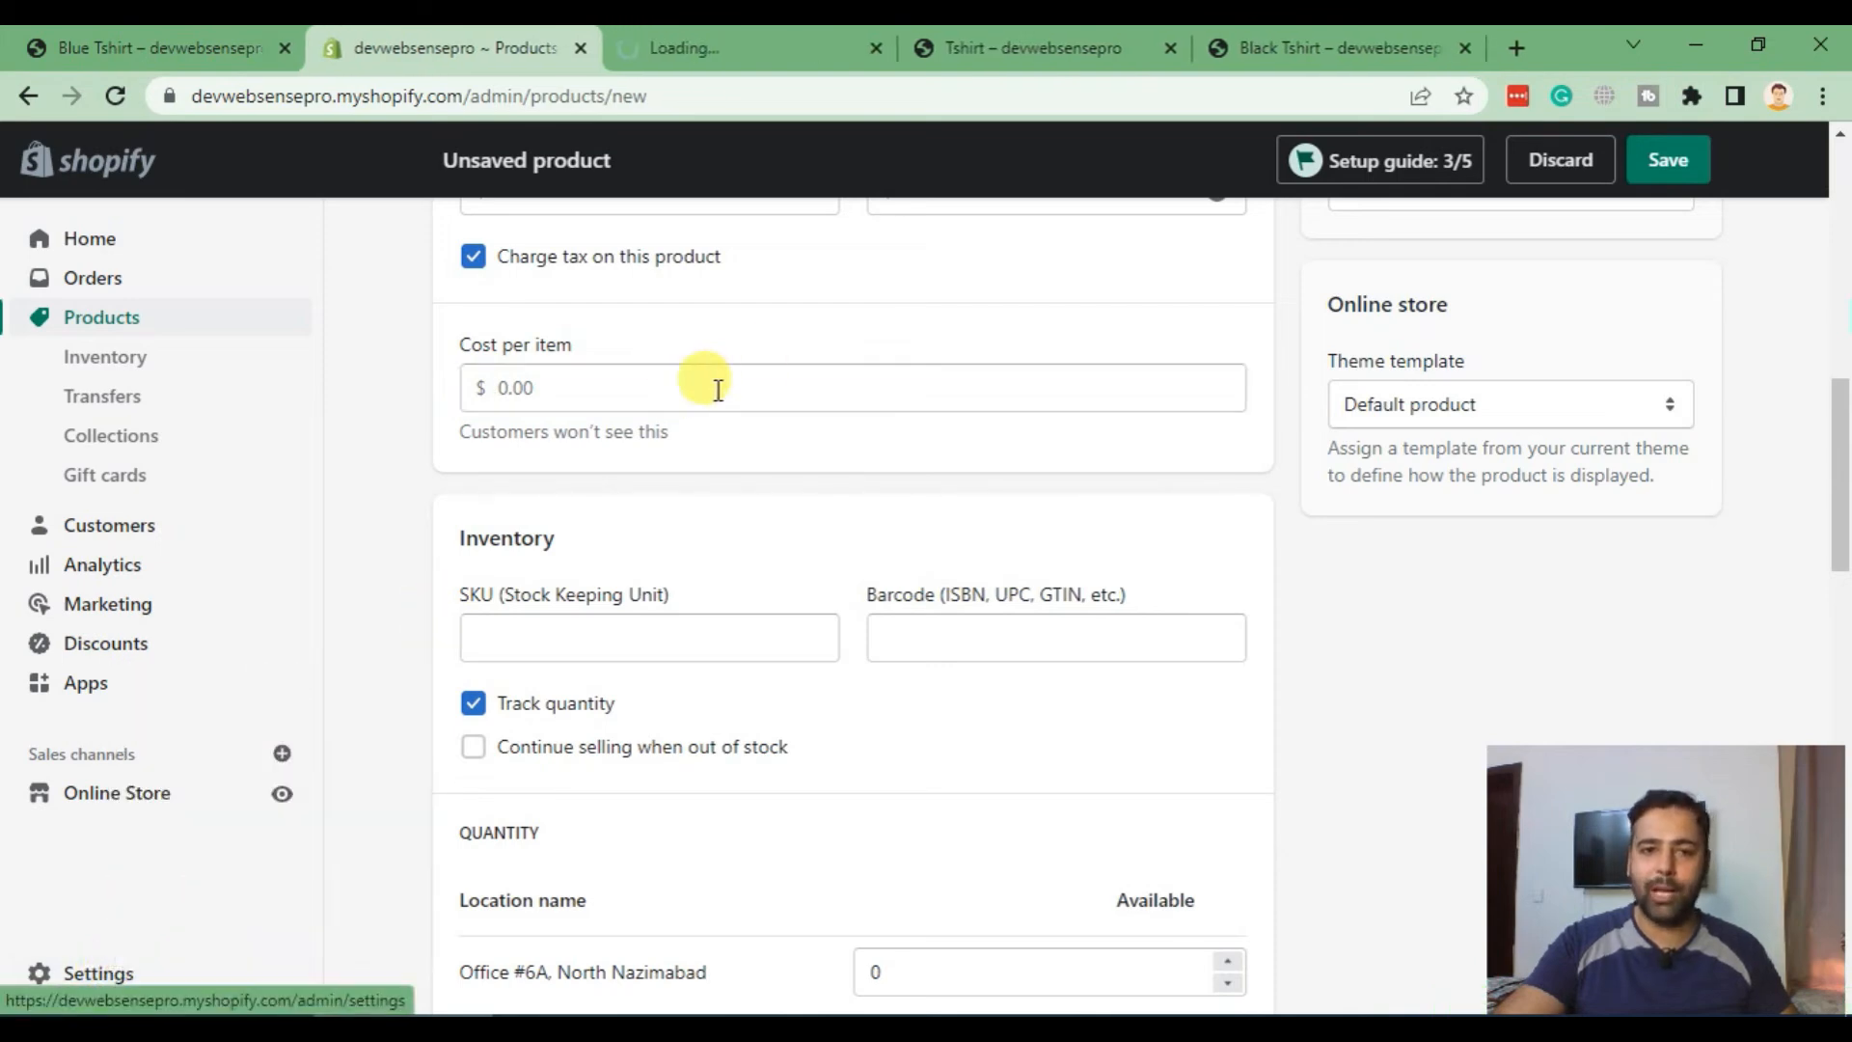
{"action": "key", "text": "ctrl+Tab"}
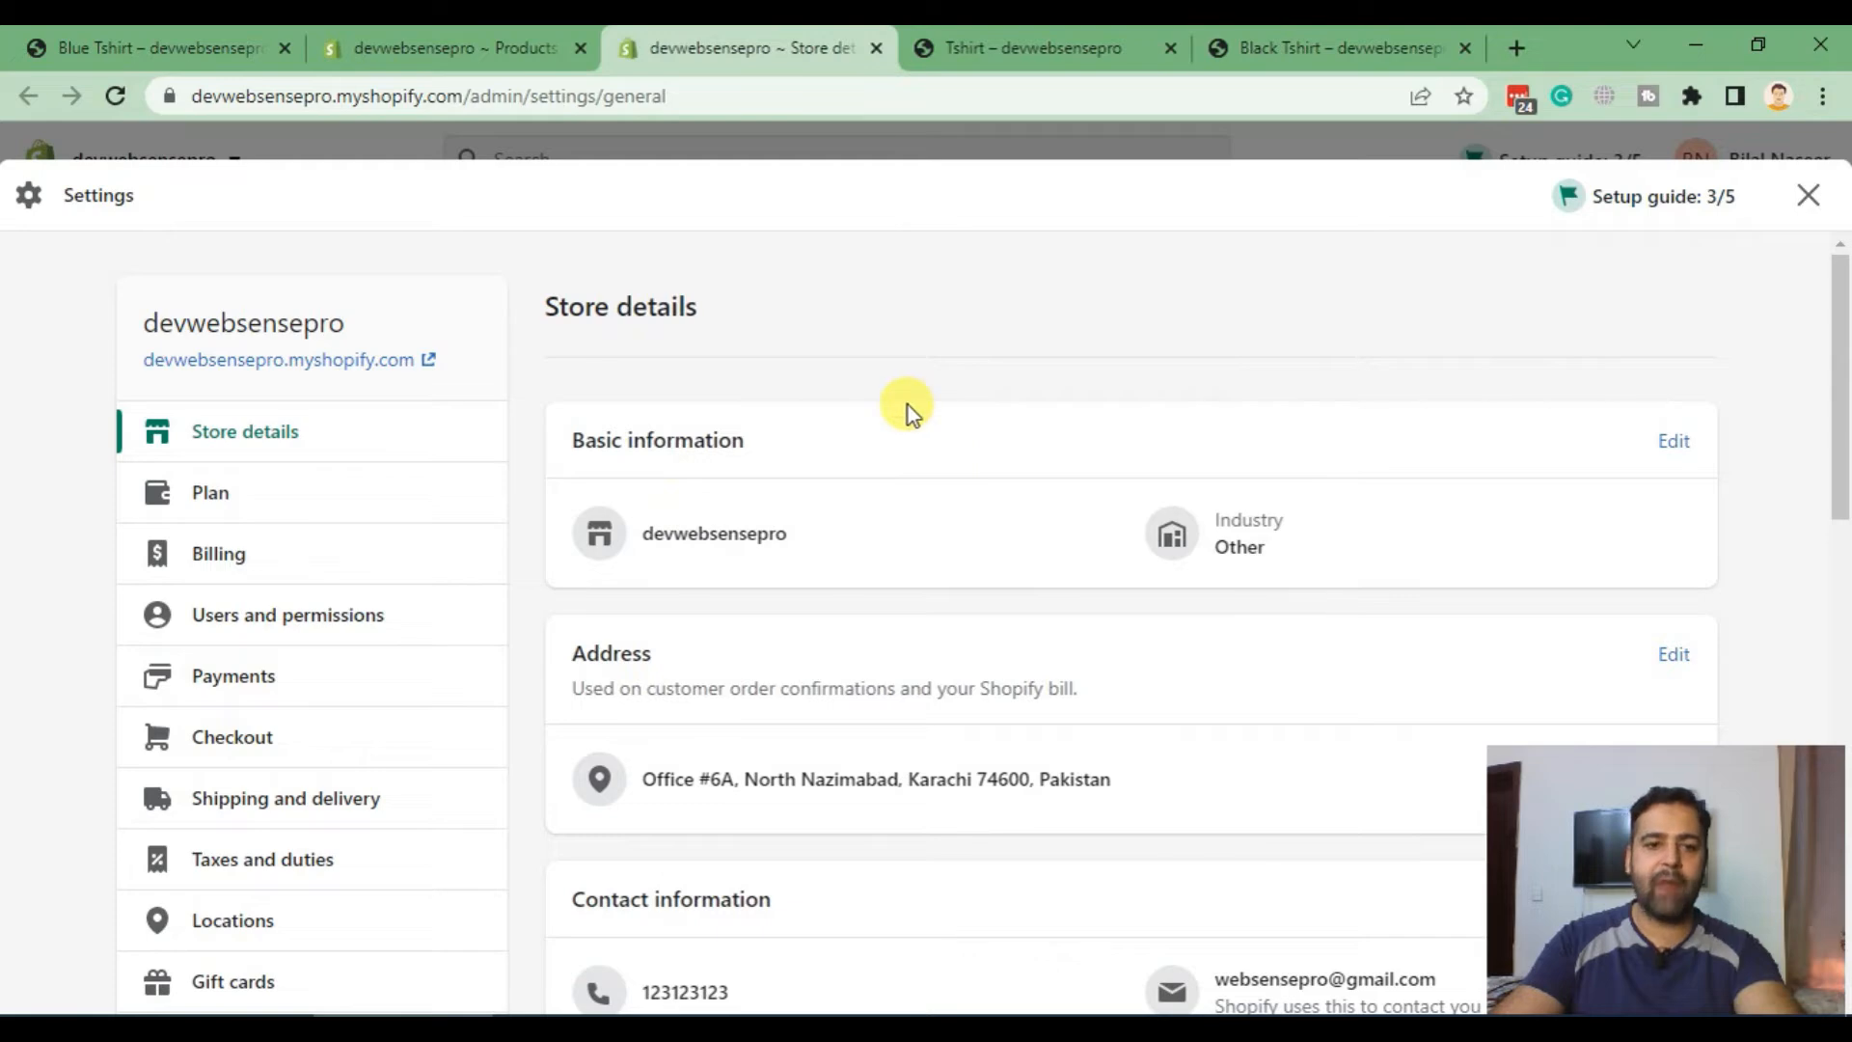
{"action": "scroll", "coordinate": [907, 405], "scroll_direction": "down", "scroll_amount": 3}
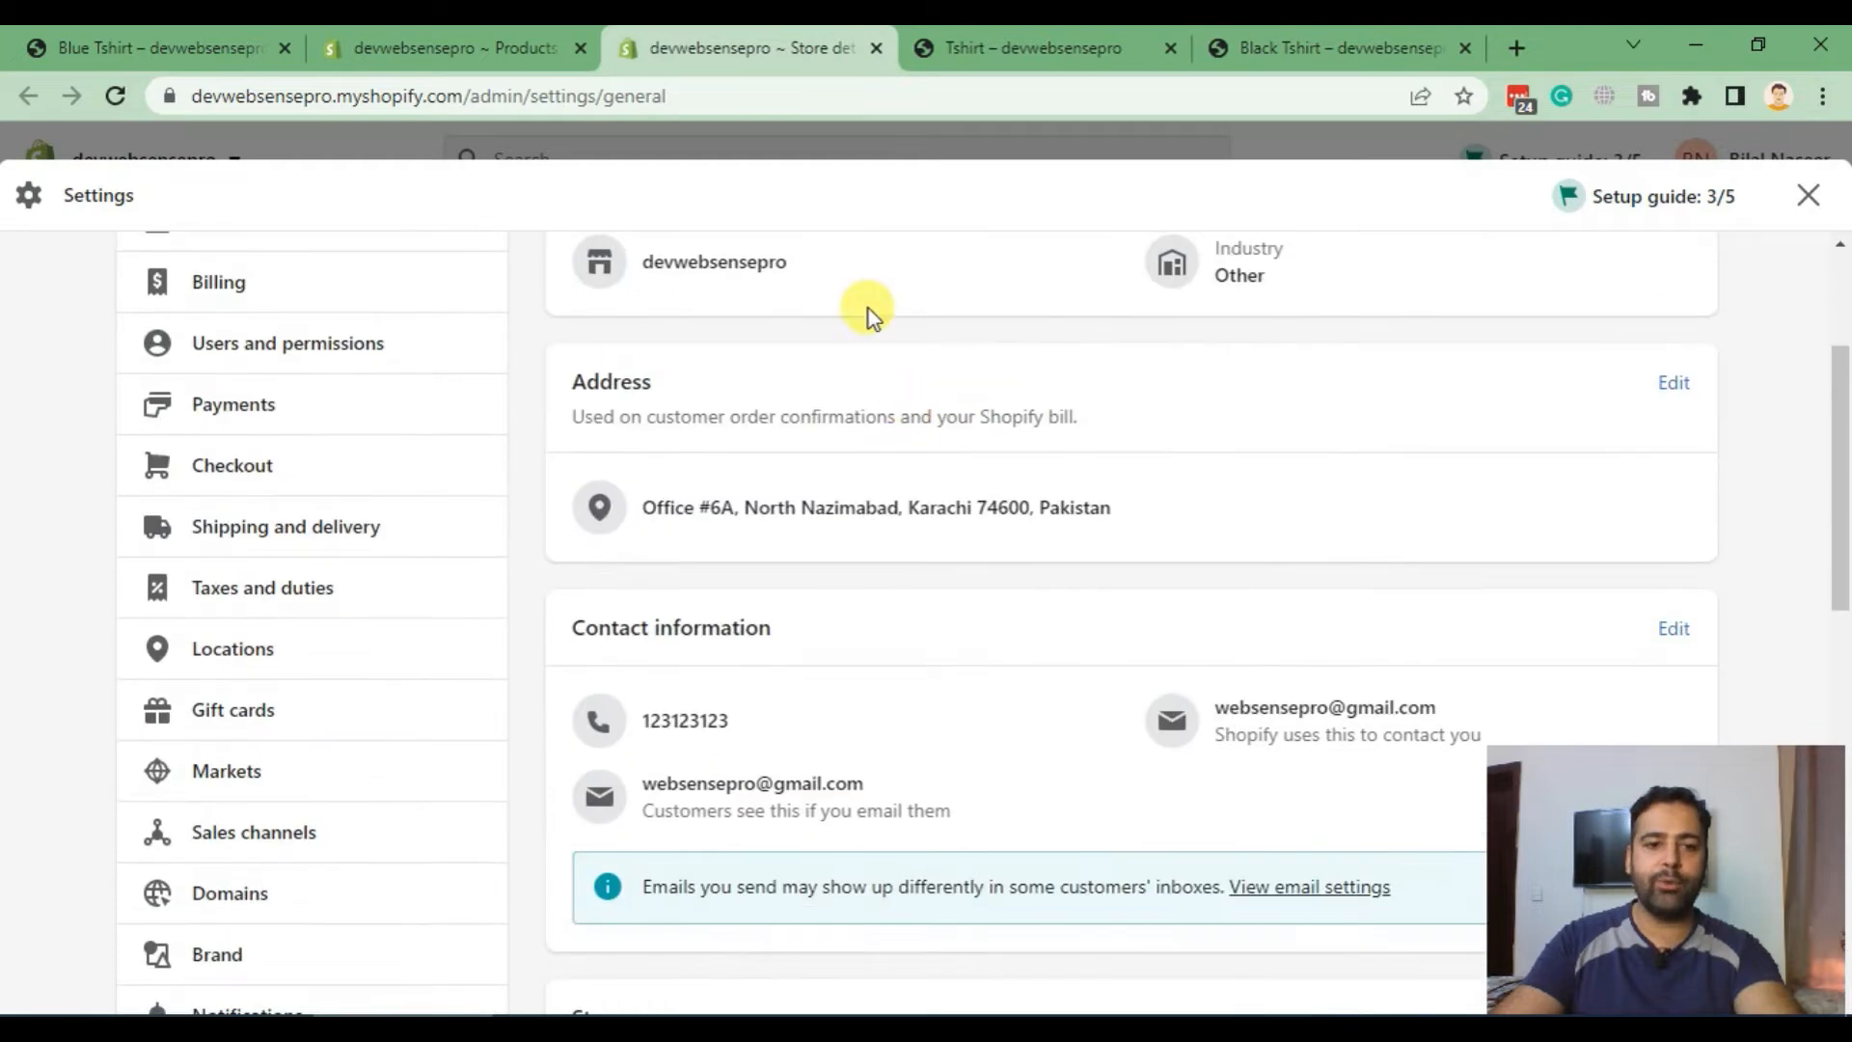
{"action": "left_click", "coordinate": [307, 591]}
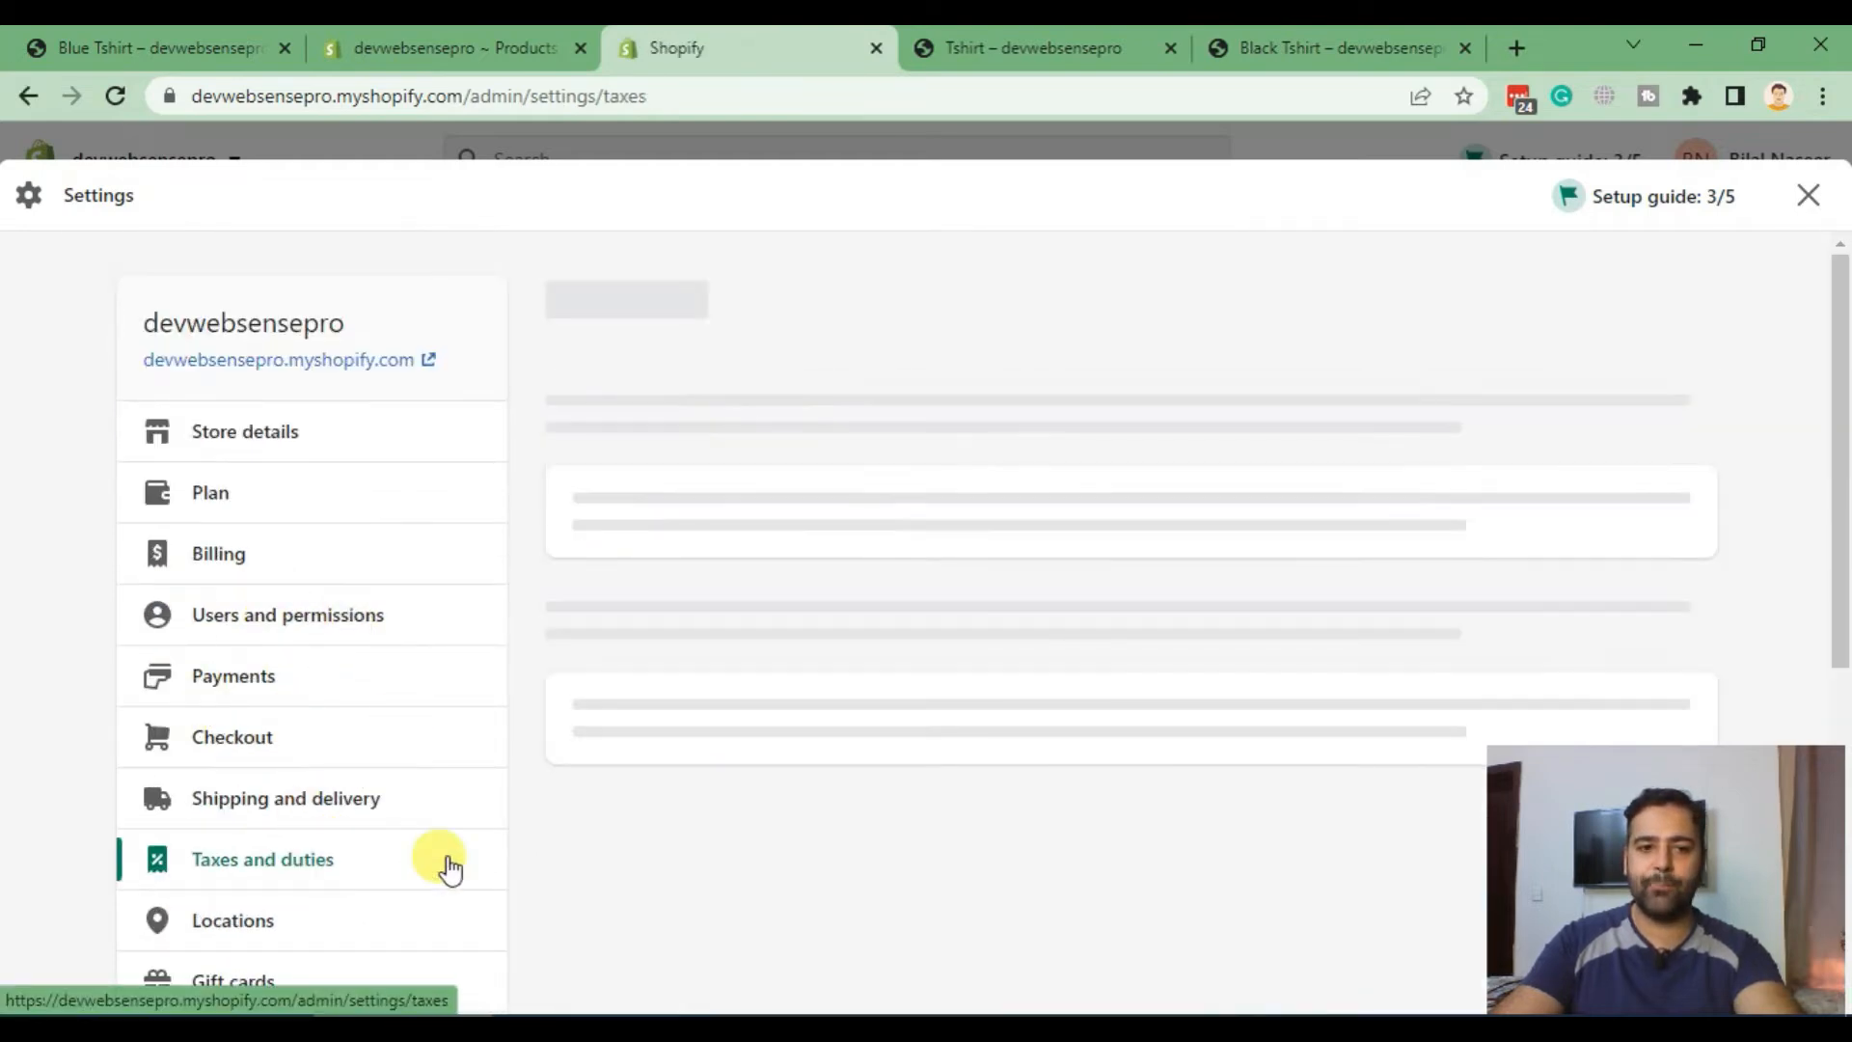
Step: Examine the countries and regions, import duties and tax calculation options in the Taxes and duties settings
{"action": "scroll", "coordinate": [1009, 410], "scroll_direction": "down", "scroll_amount": 3}
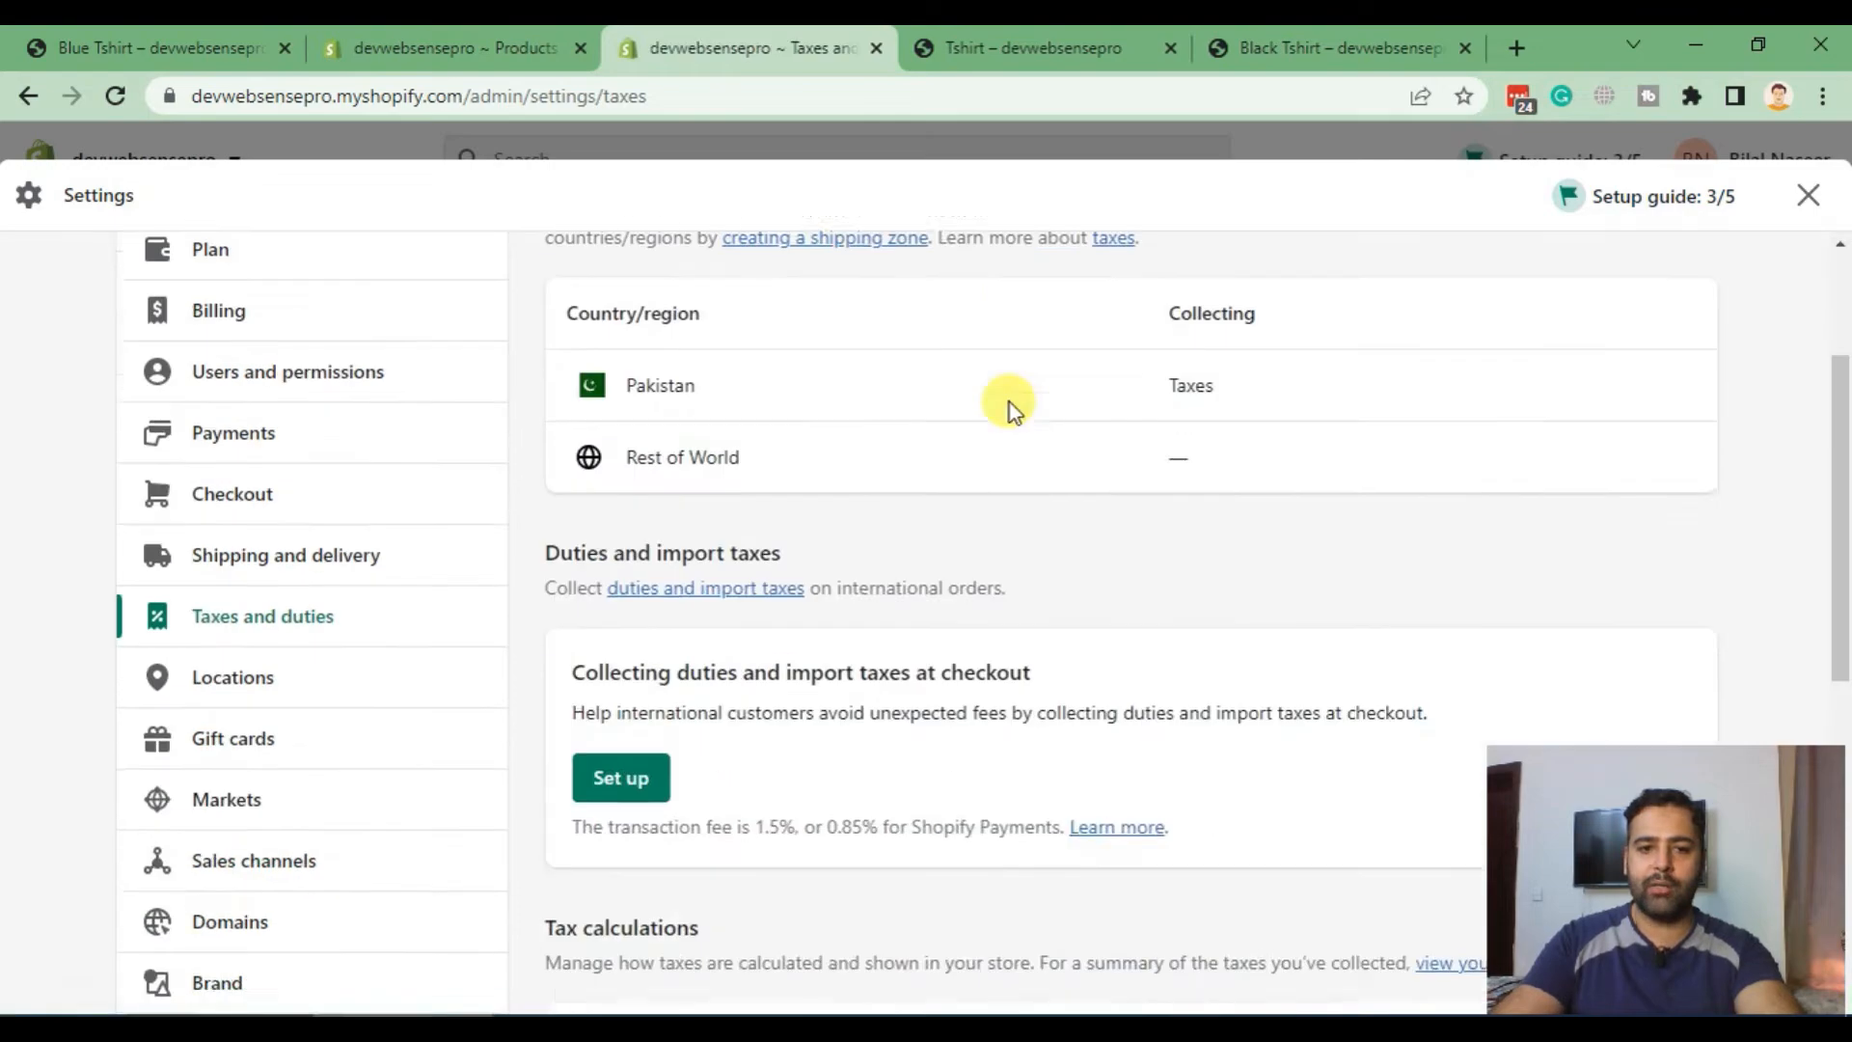
{"action": "scroll", "coordinate": [1009, 405], "scroll_direction": "down", "scroll_amount": 6}
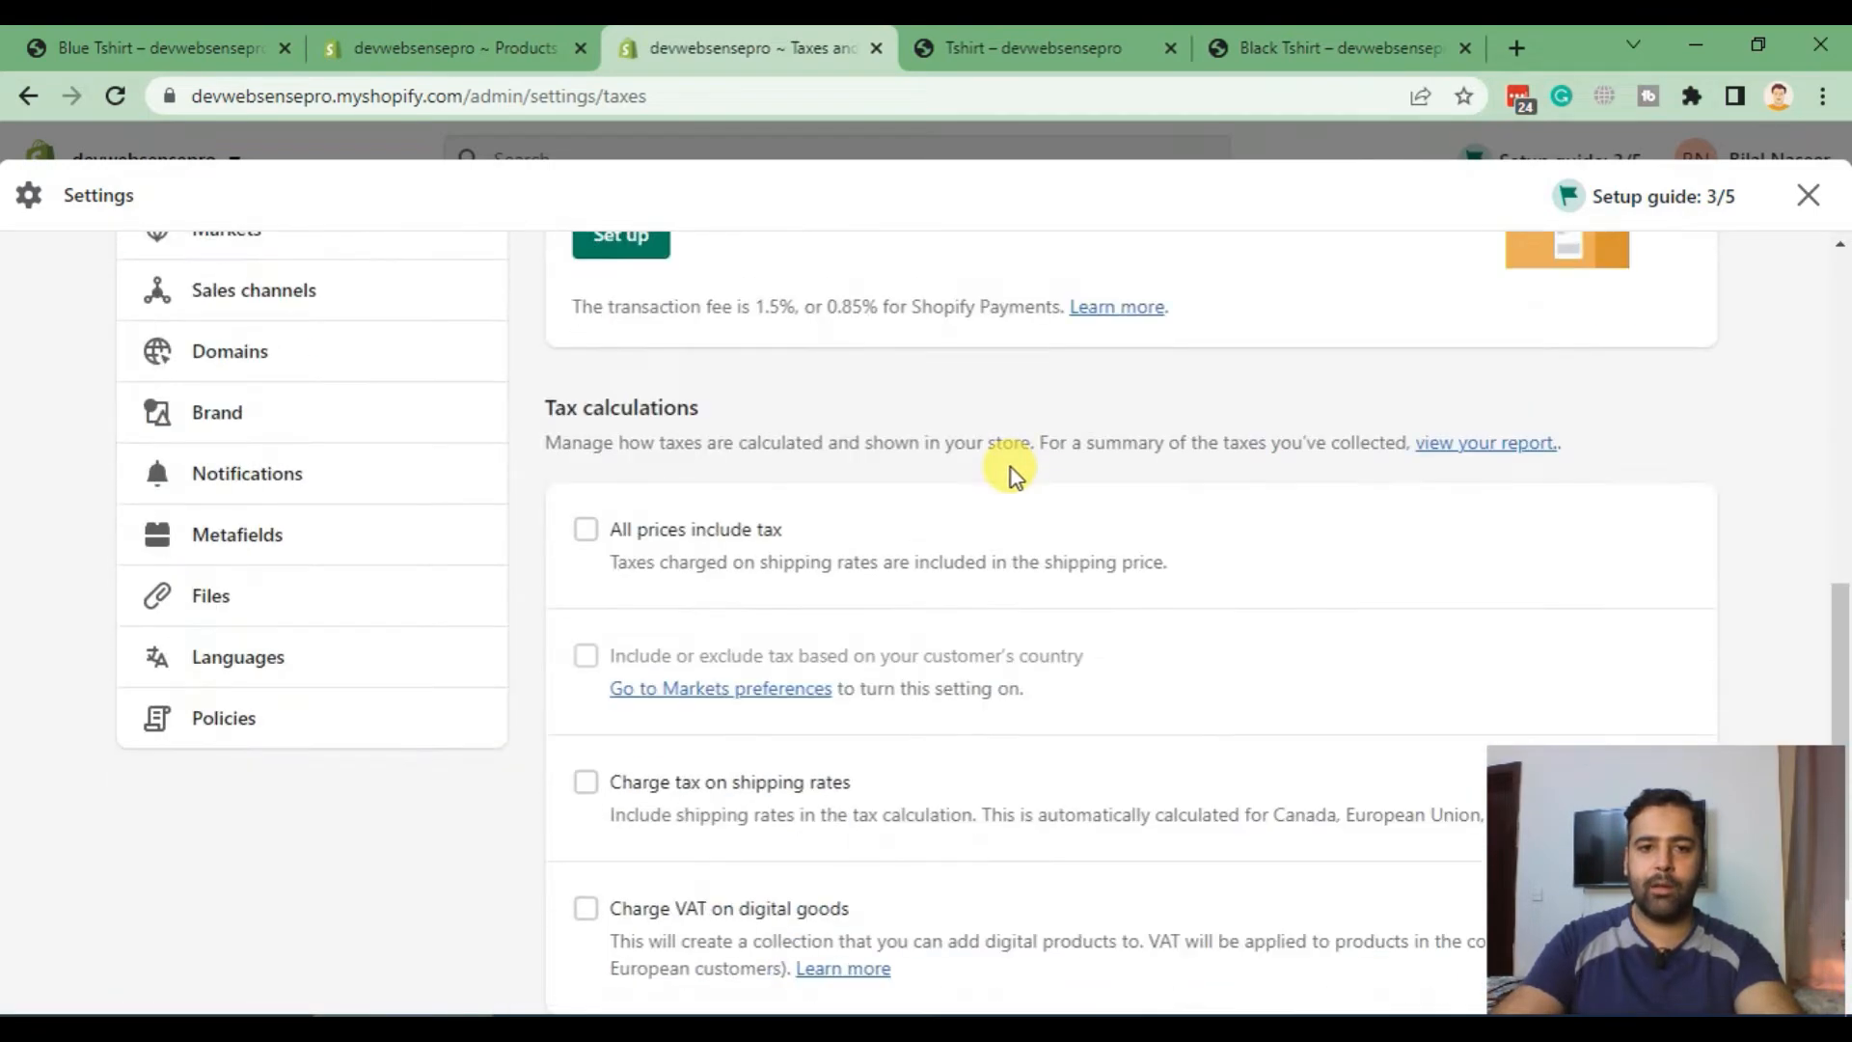
{"action": "scroll", "coordinate": [881, 558], "scroll_direction": "down", "scroll_amount": 3}
{"action": "scroll", "coordinate": [868, 758], "scroll_direction": "up", "scroll_amount": 9}
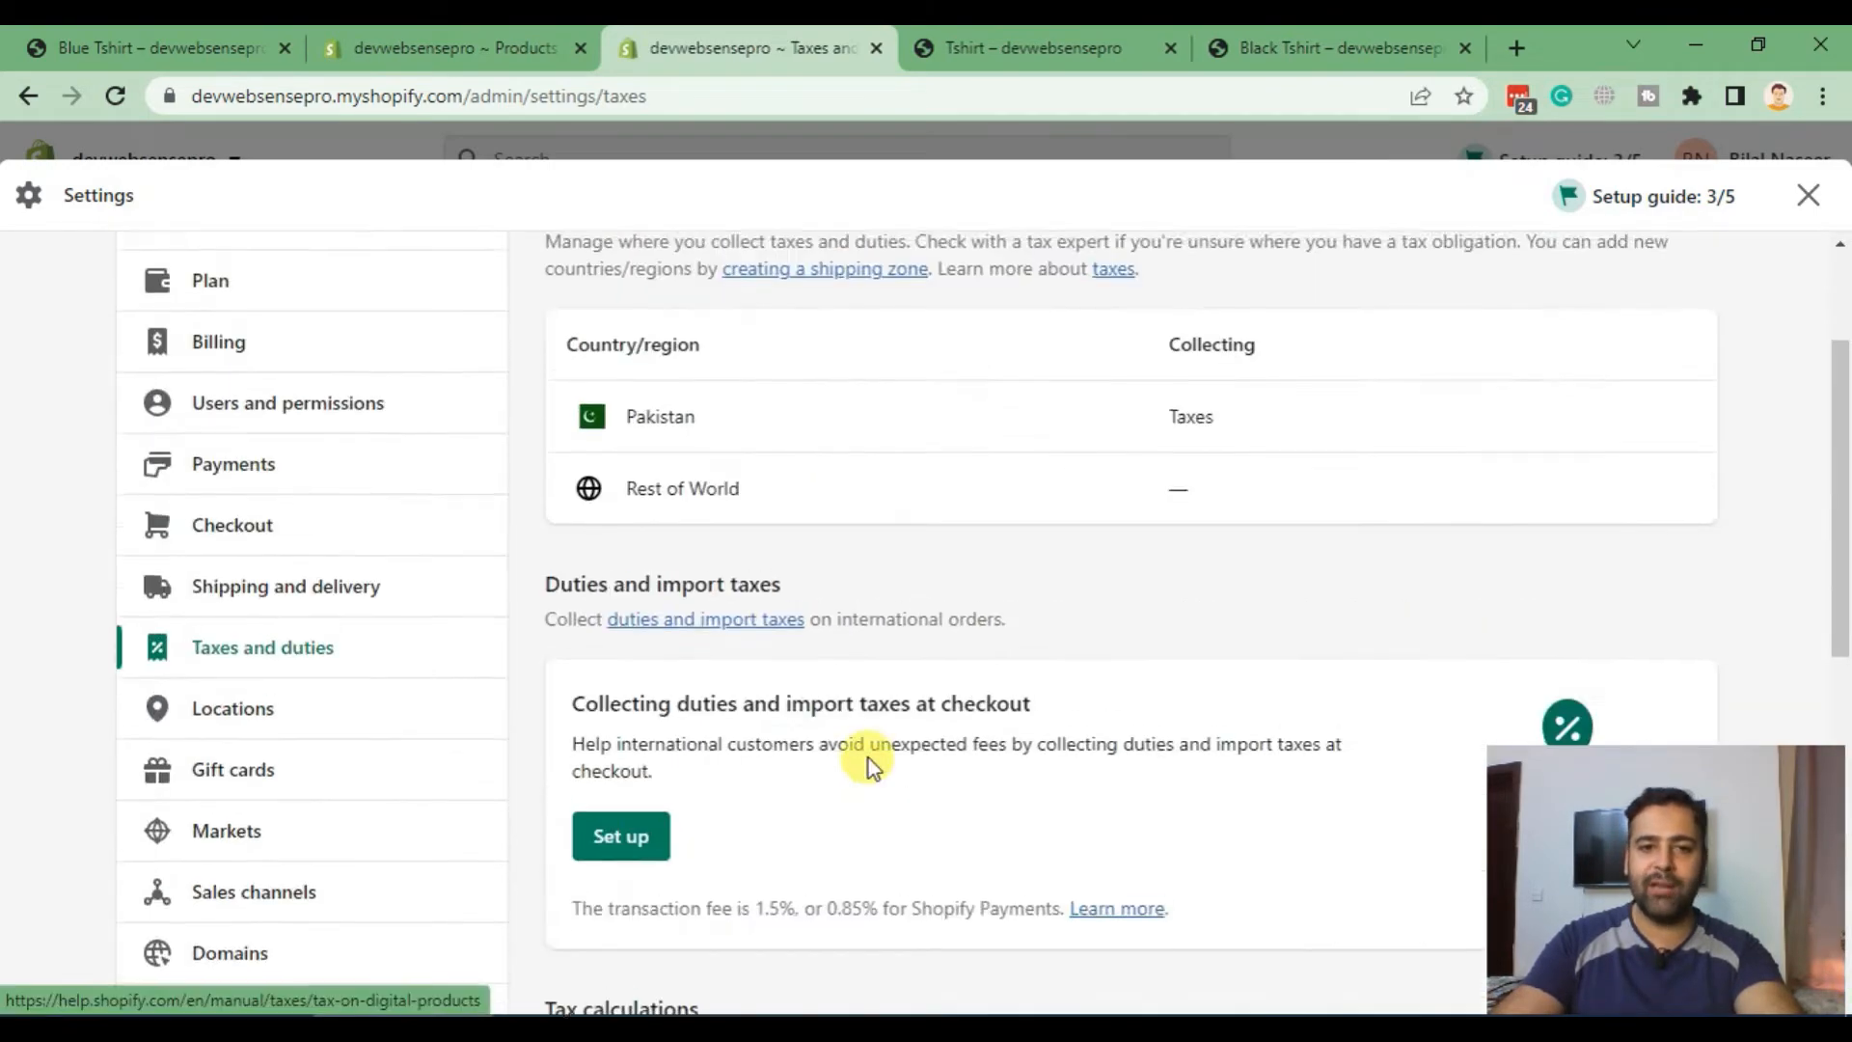
{"action": "scroll", "coordinate": [869, 758], "scroll_direction": "up", "scroll_amount": 2}
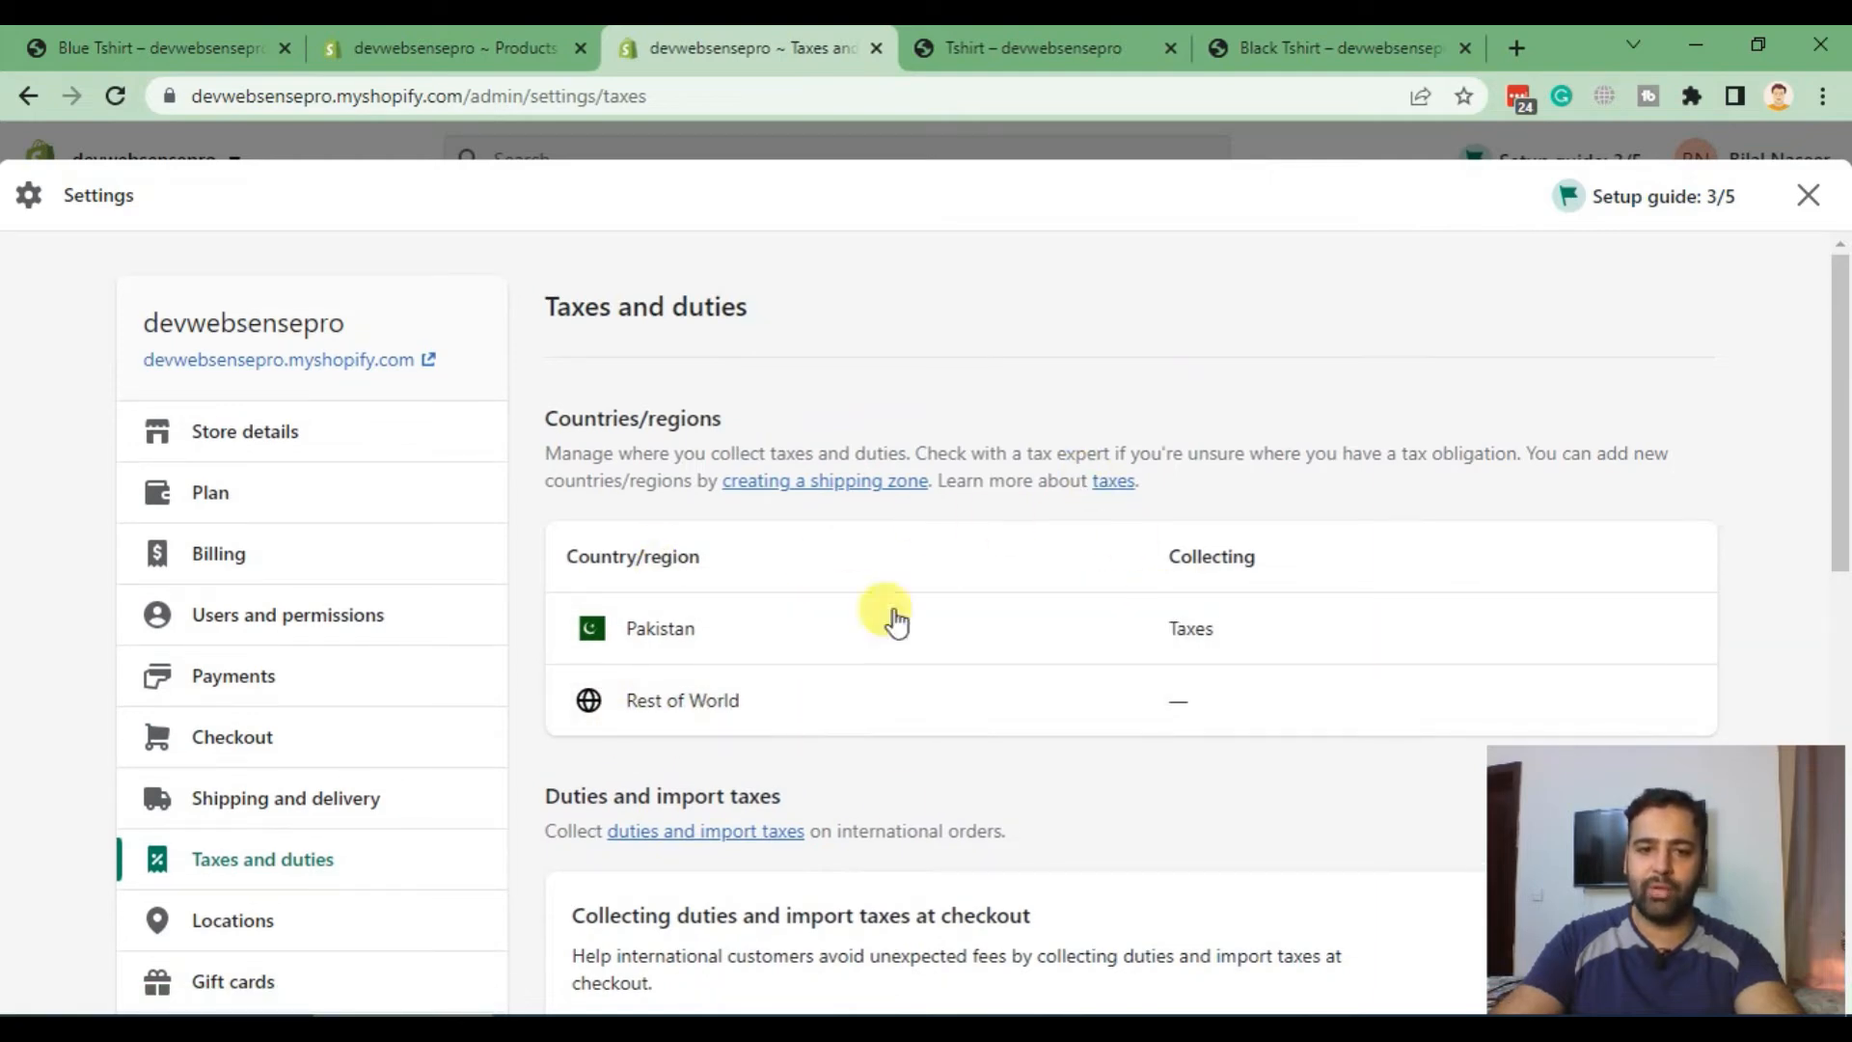
{"action": "scroll", "coordinate": [1151, 537], "scroll_direction": "down", "scroll_amount": 3}
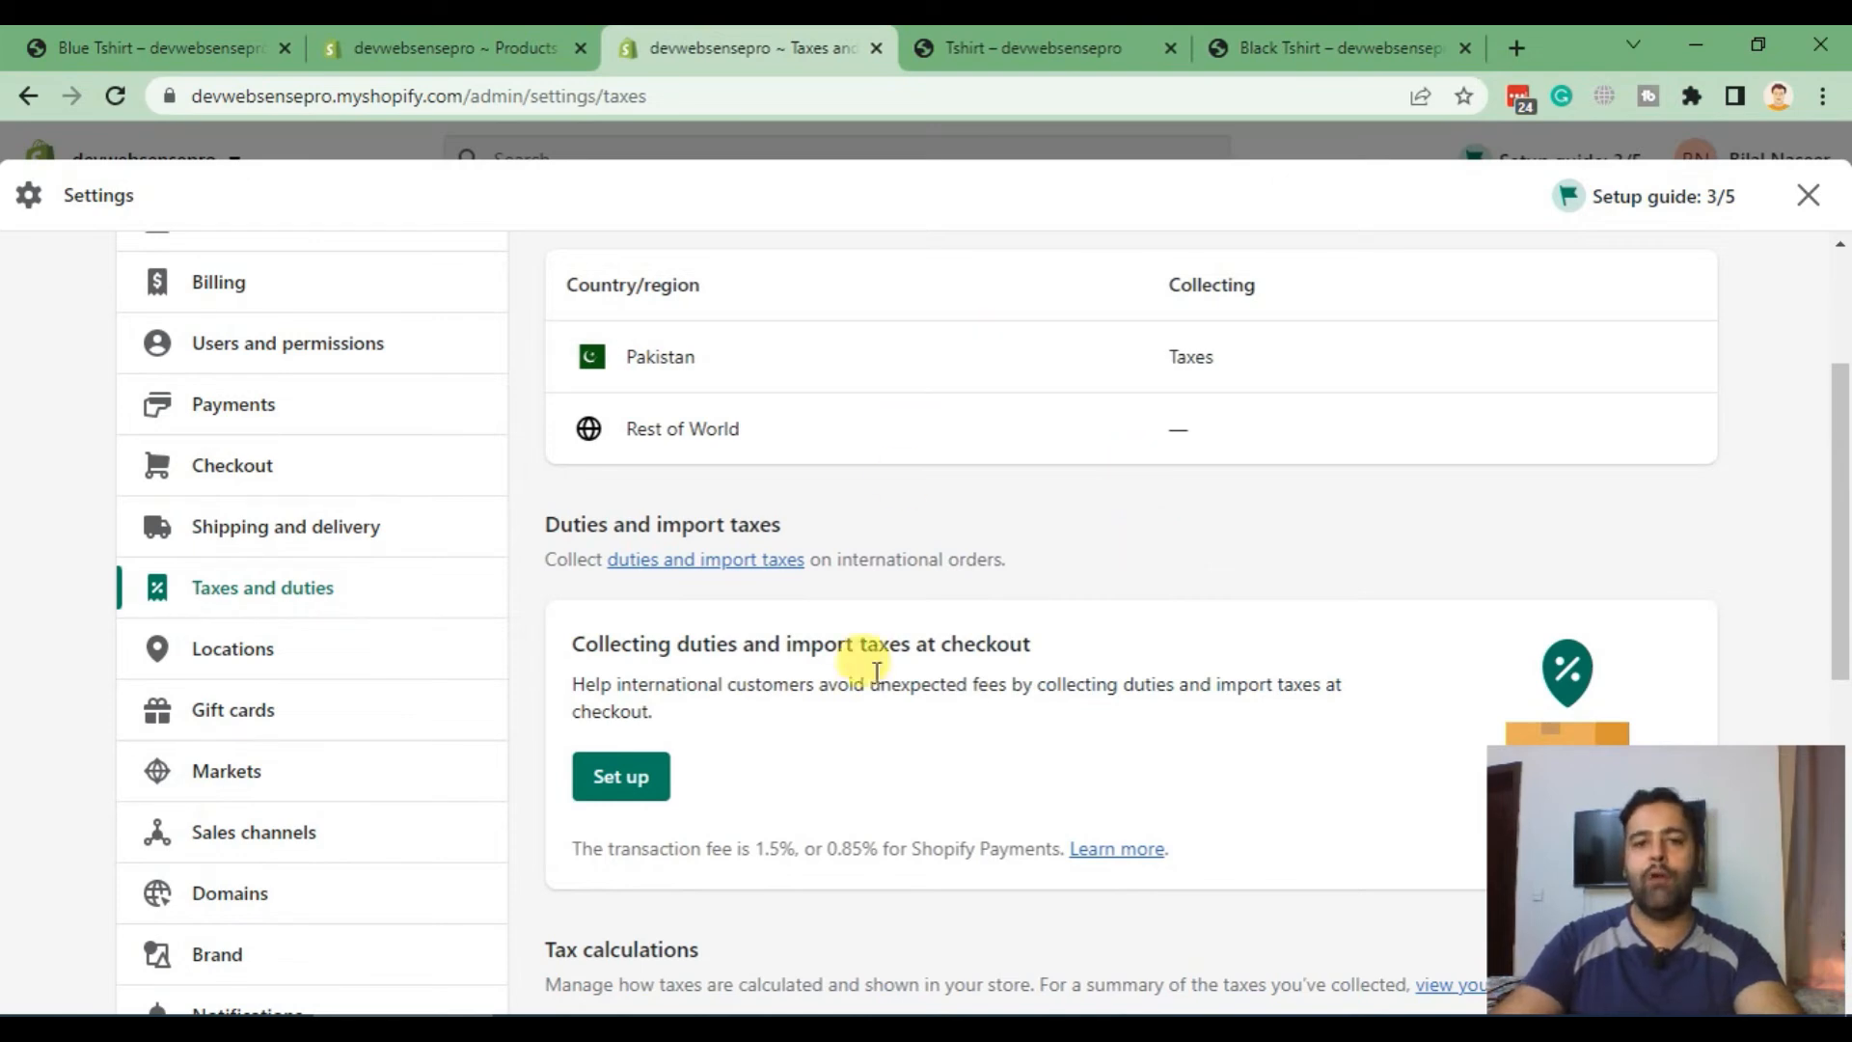
Step: Close the store settings, return to the unsaved product and turn off charging tax on it
{"action": "left_click", "coordinate": [1809, 195]}
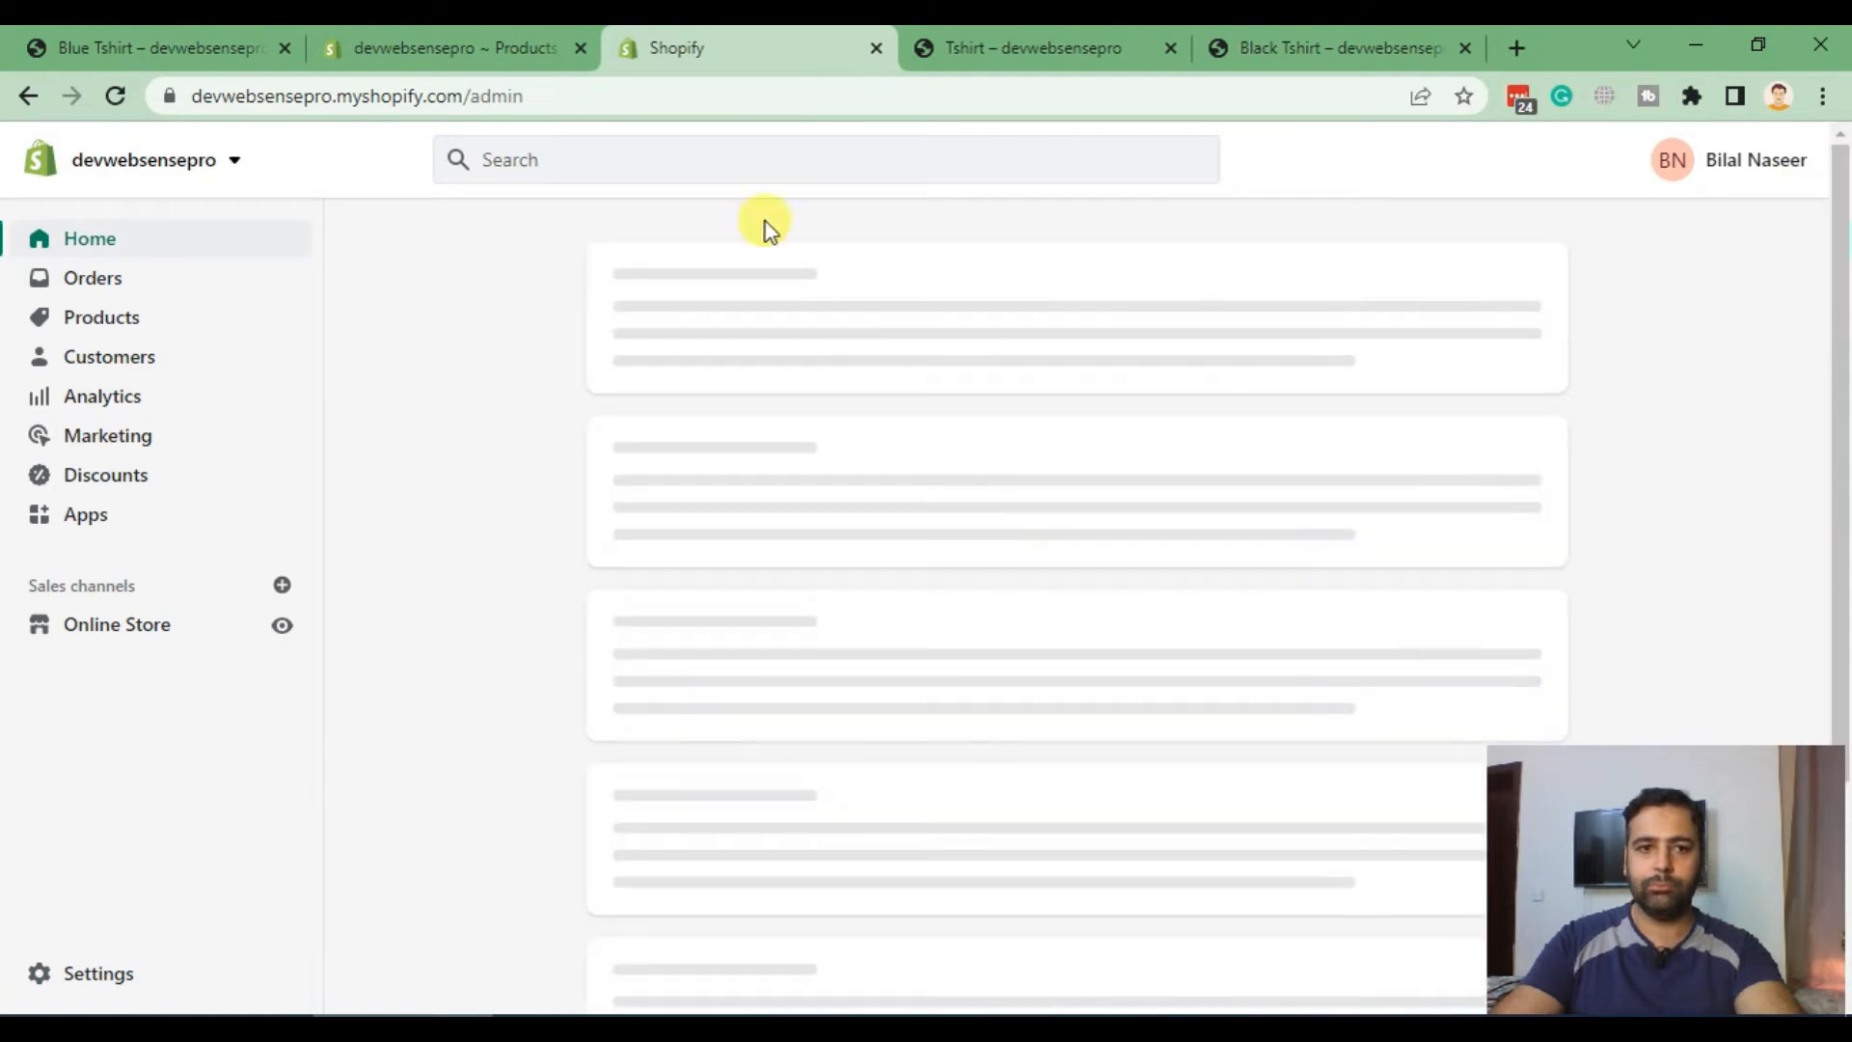
{"action": "left_click", "coordinate": [489, 51]}
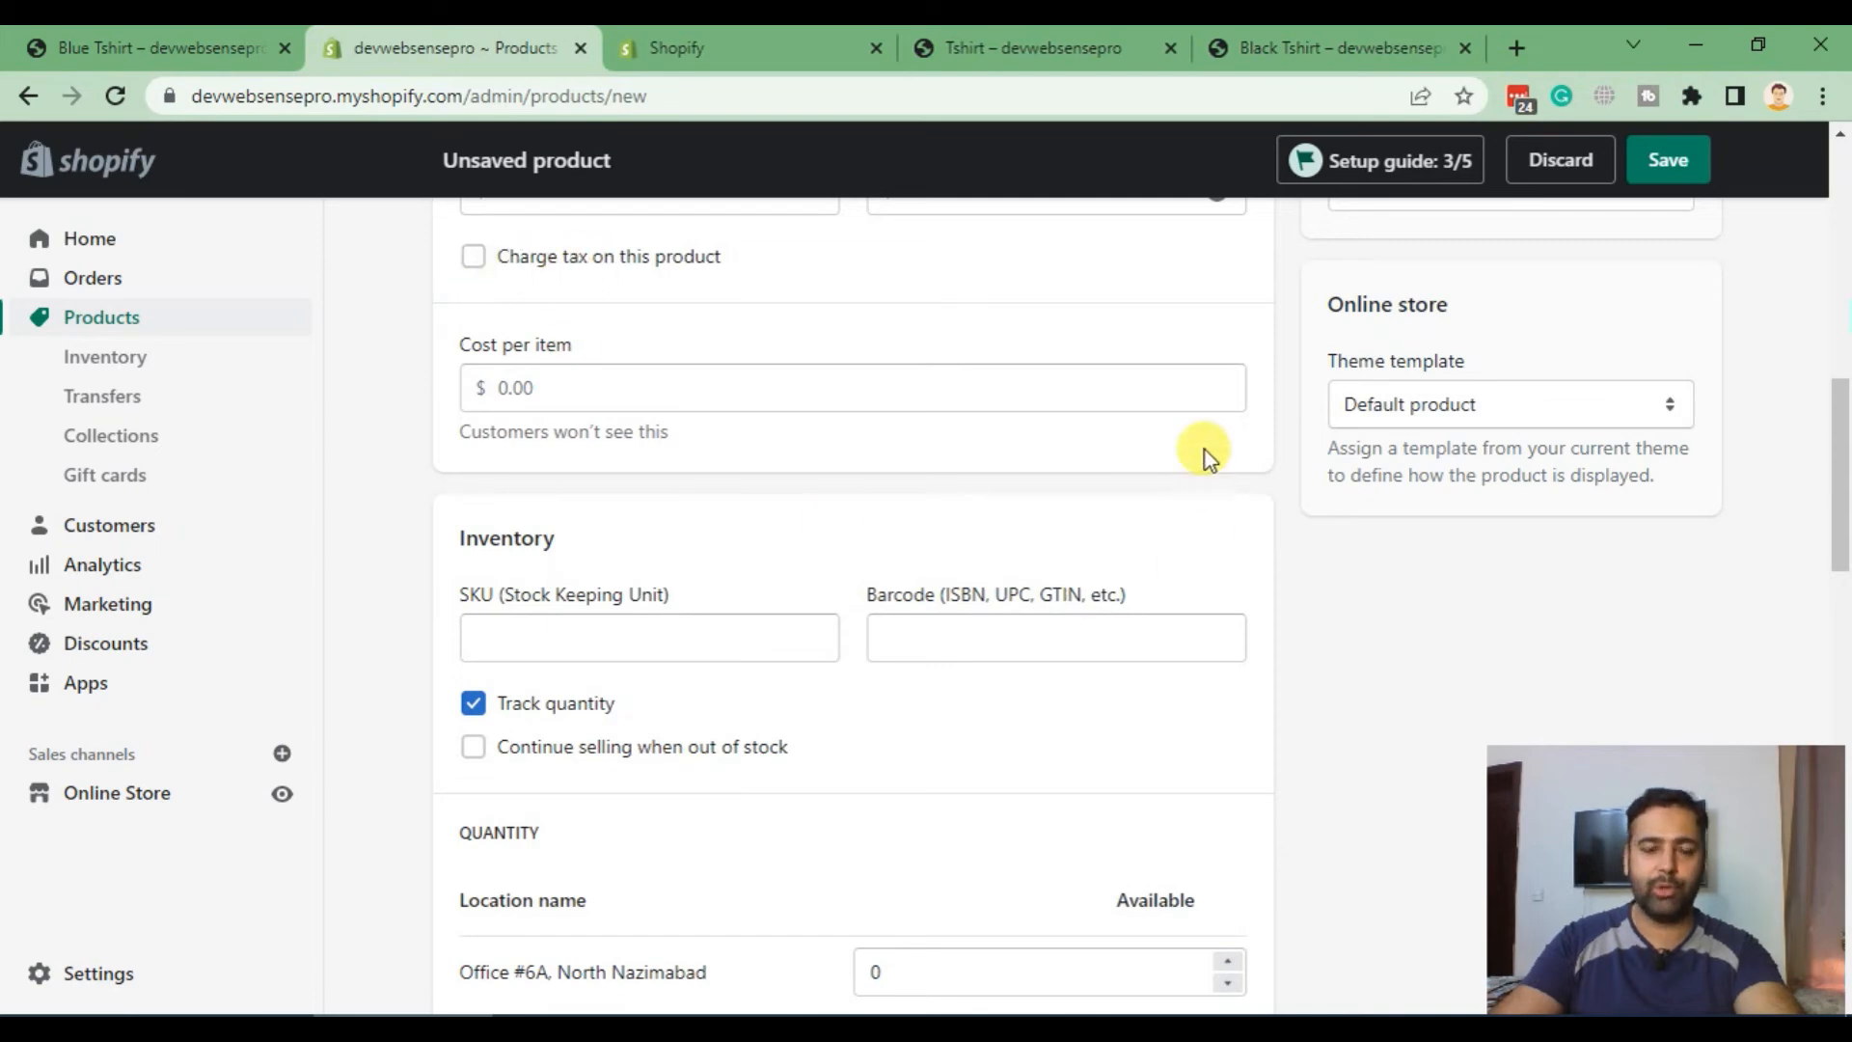
Step: Review the price, compare-at price, tax setting and cost per item in the product's pricing section
{"action": "scroll", "coordinate": [1206, 450], "scroll_direction": "up", "scroll_amount": 5}
{"action": "scroll", "coordinate": [1212, 432], "scroll_direction": "down", "scroll_amount": 8}
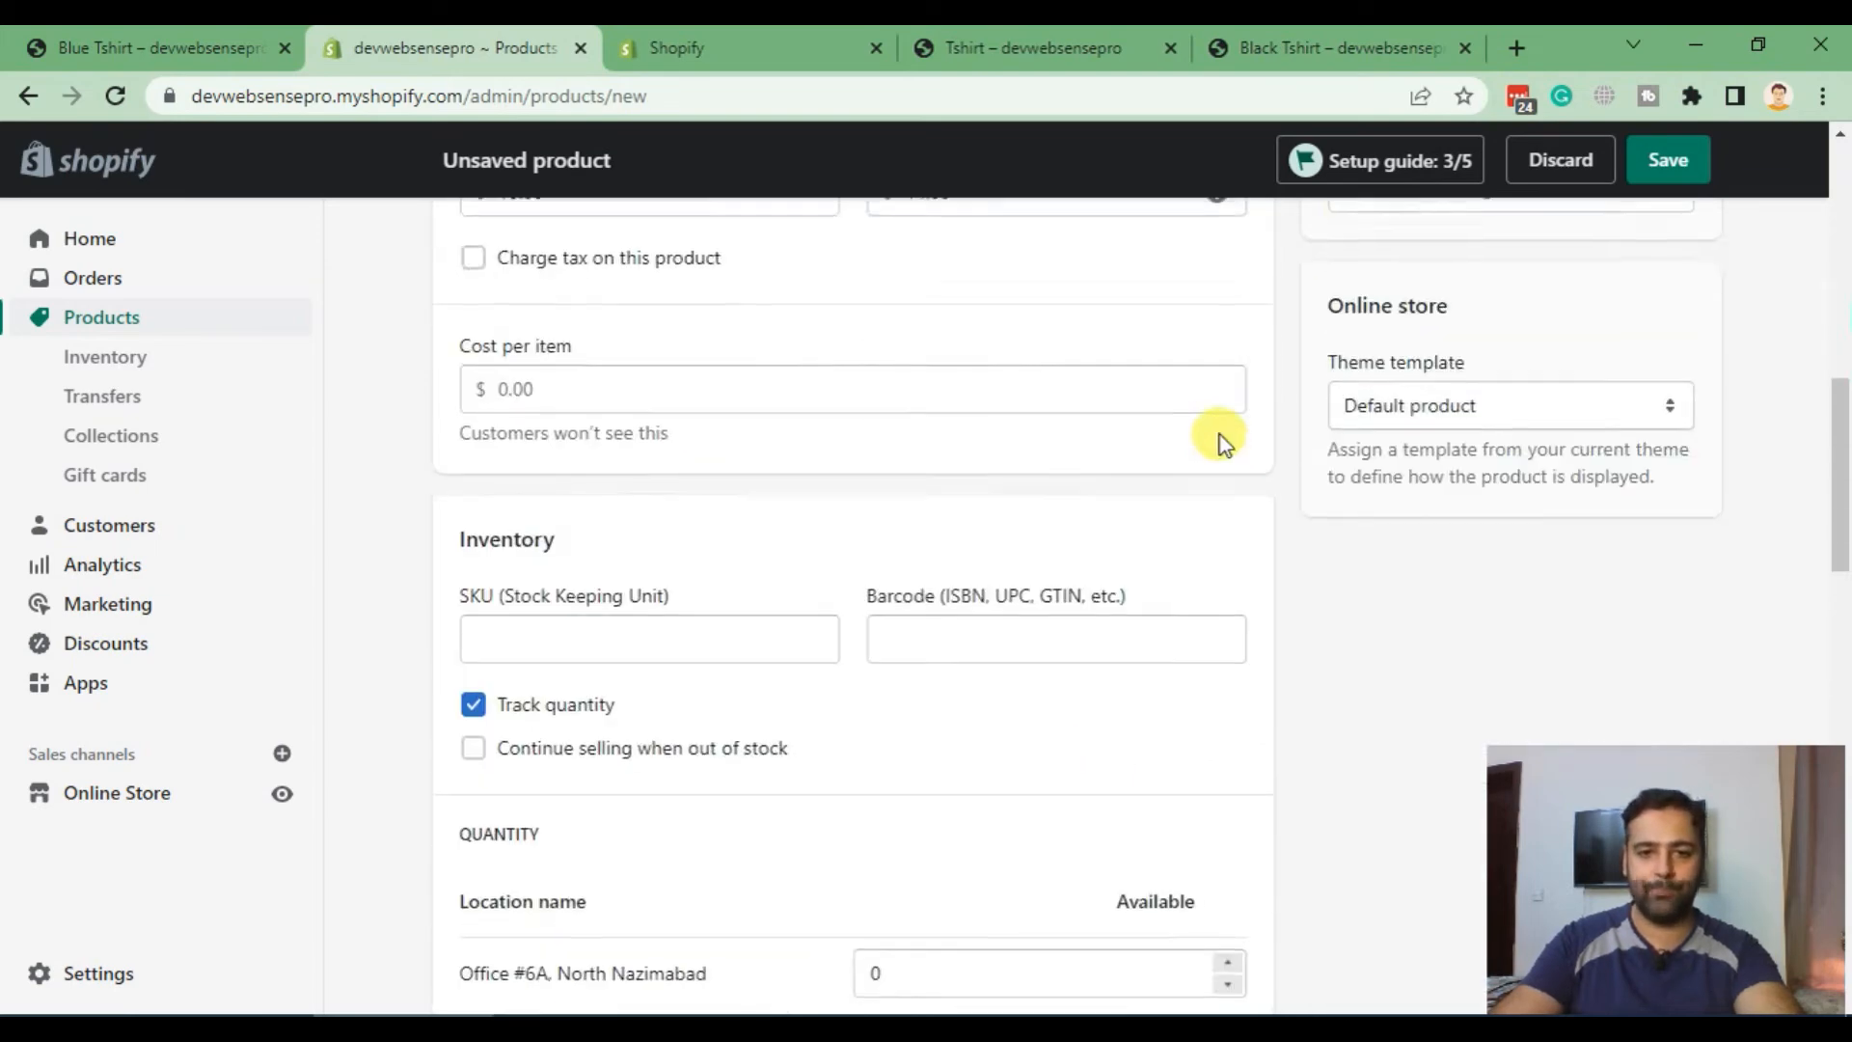
{"action": "scroll", "coordinate": [1222, 425], "scroll_direction": "up", "scroll_amount": 6}
{"action": "scroll", "coordinate": [1222, 425], "scroll_direction": "down", "scroll_amount": 2}
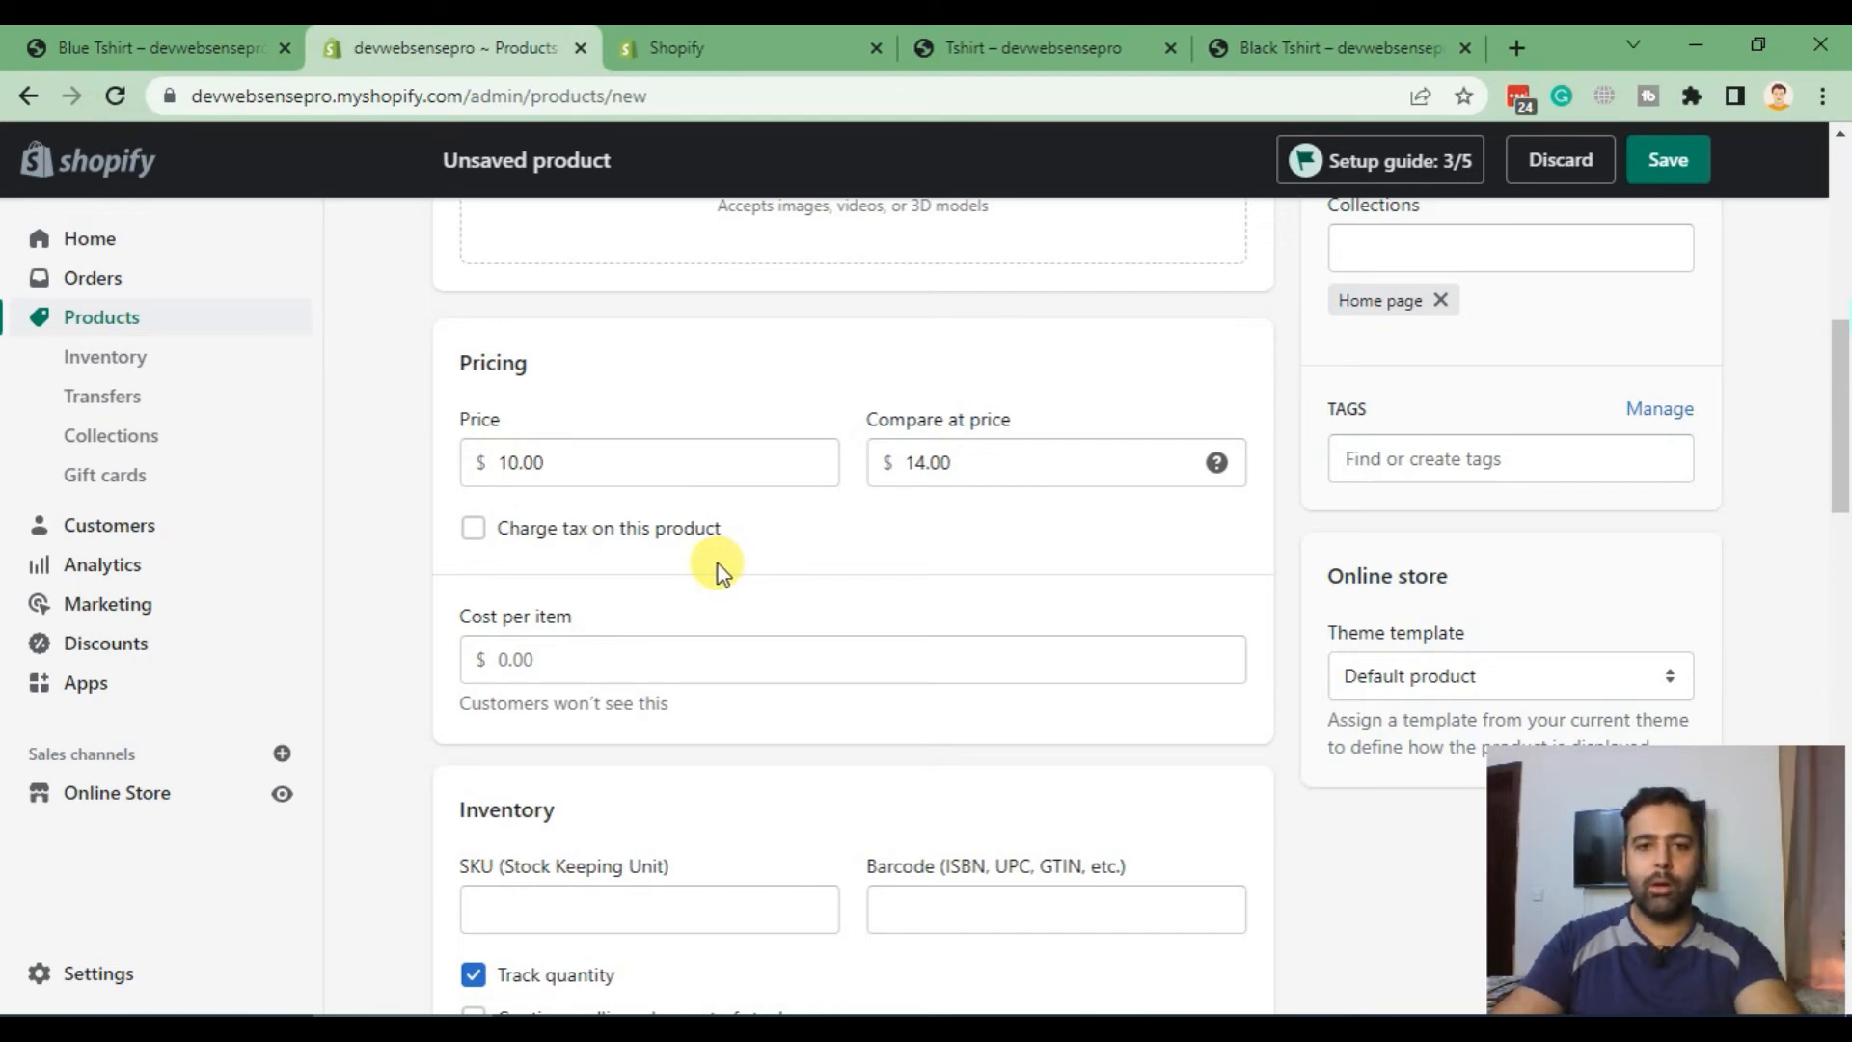
{"action": "left_click", "coordinate": [675, 463]}
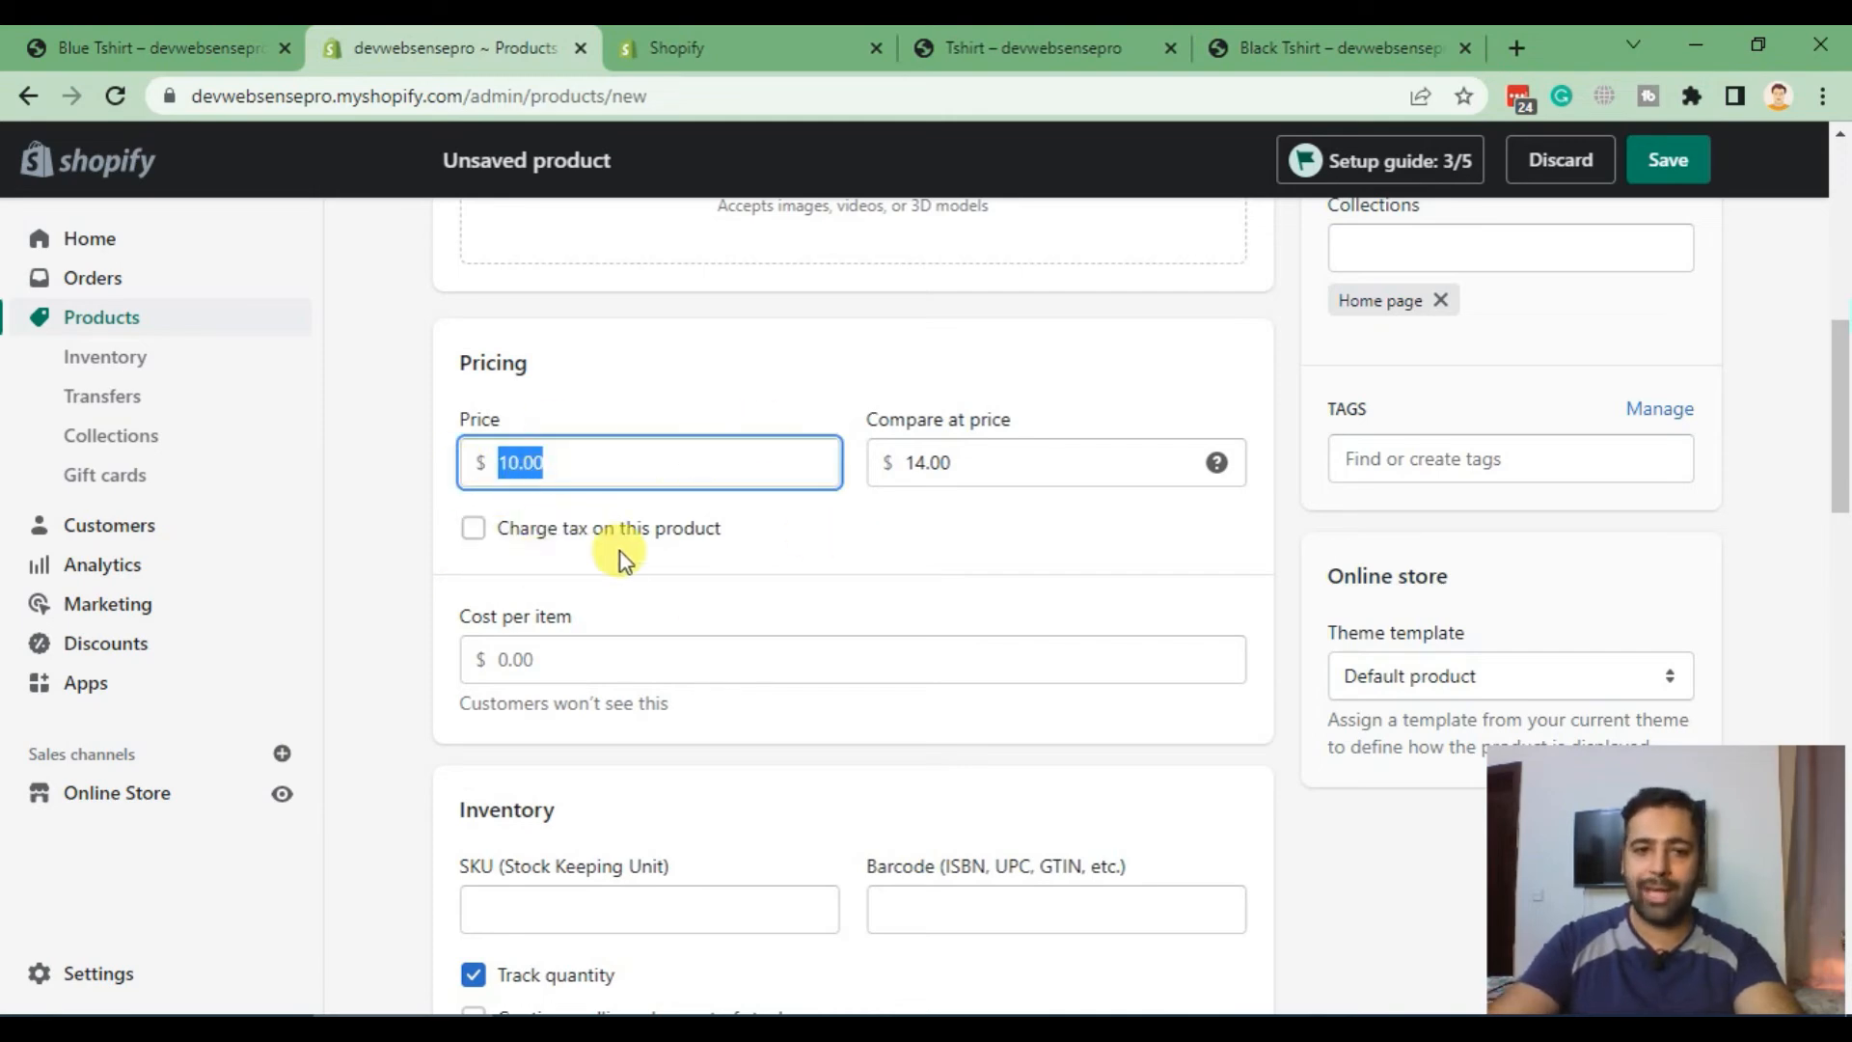
{"action": "left_click", "coordinate": [628, 463]}
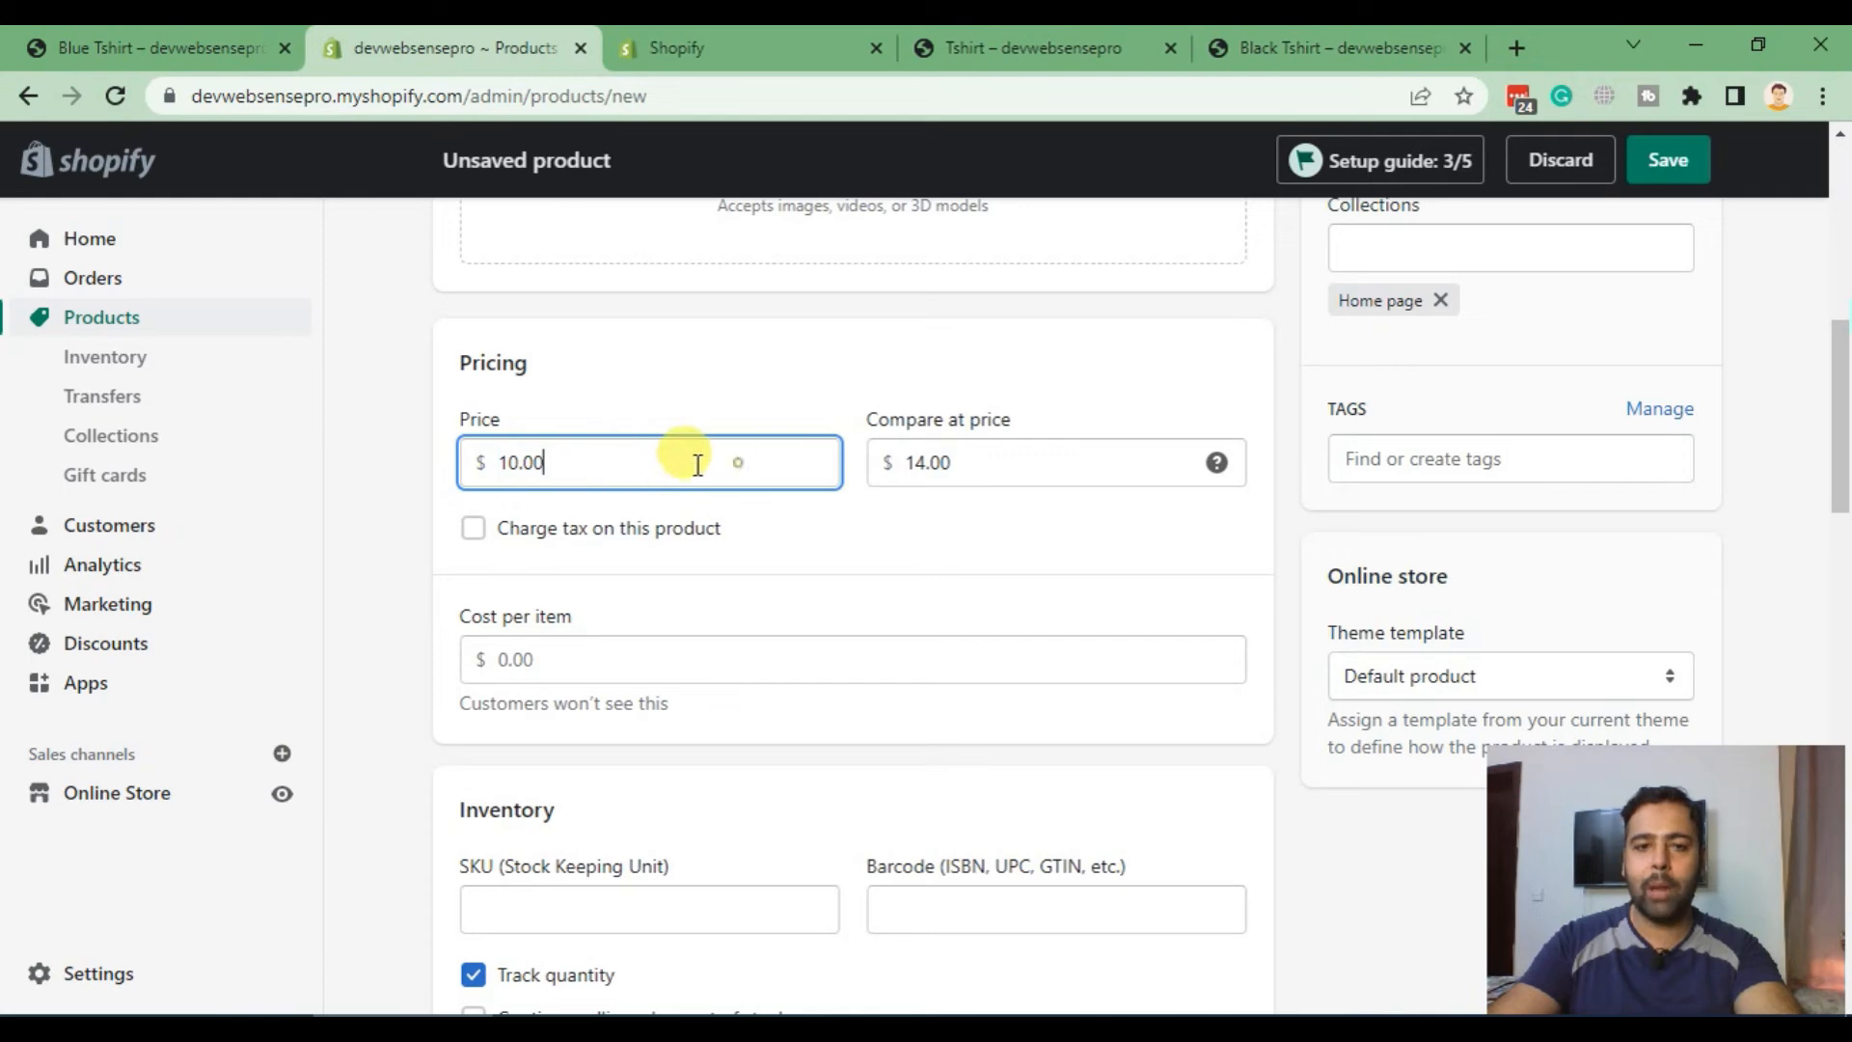
{"action": "left_click_drag", "start_coordinate": [694, 464], "coordinate": [472, 463]}
{"action": "left_click", "coordinate": [896, 523]}
{"action": "scroll", "coordinate": [1014, 401], "scroll_direction": "down", "scroll_amount": 3}
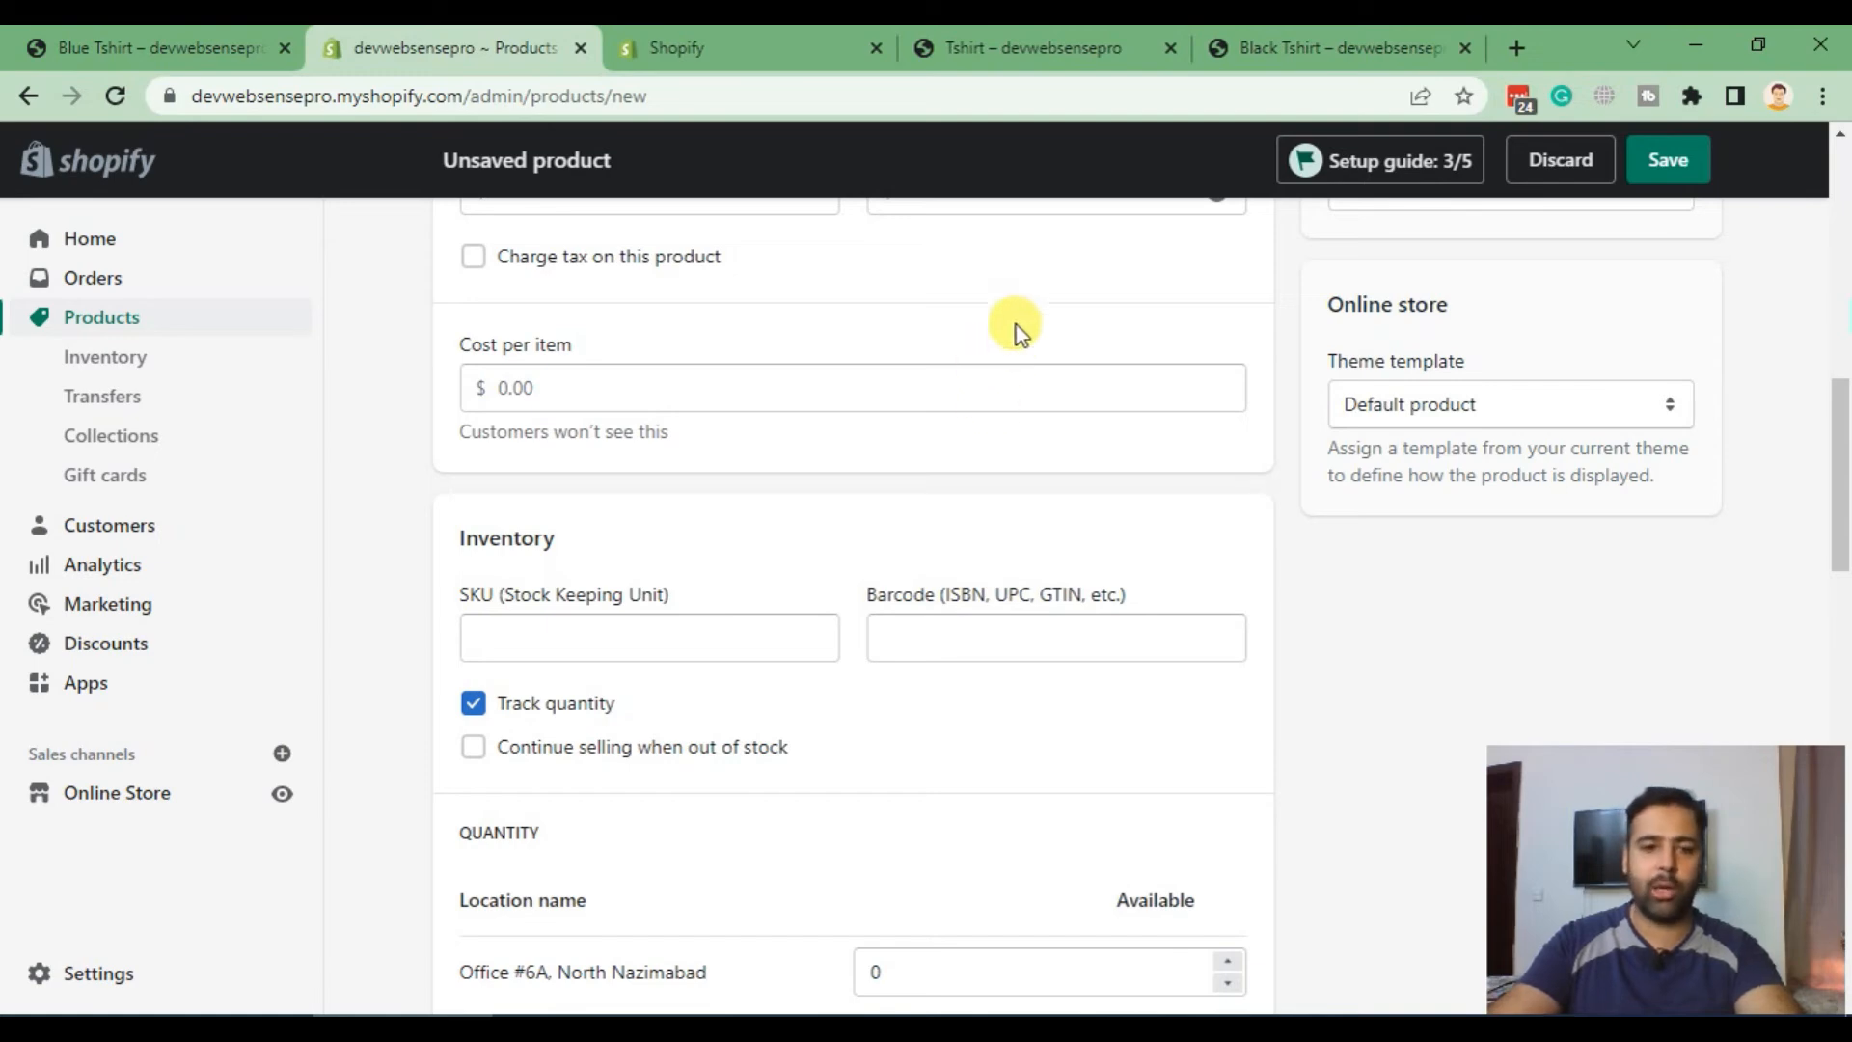
Step: Set the product's SKU to glasses-01 in the inventory section
{"action": "scroll", "coordinate": [1052, 253], "scroll_direction": "down", "scroll_amount": 3}
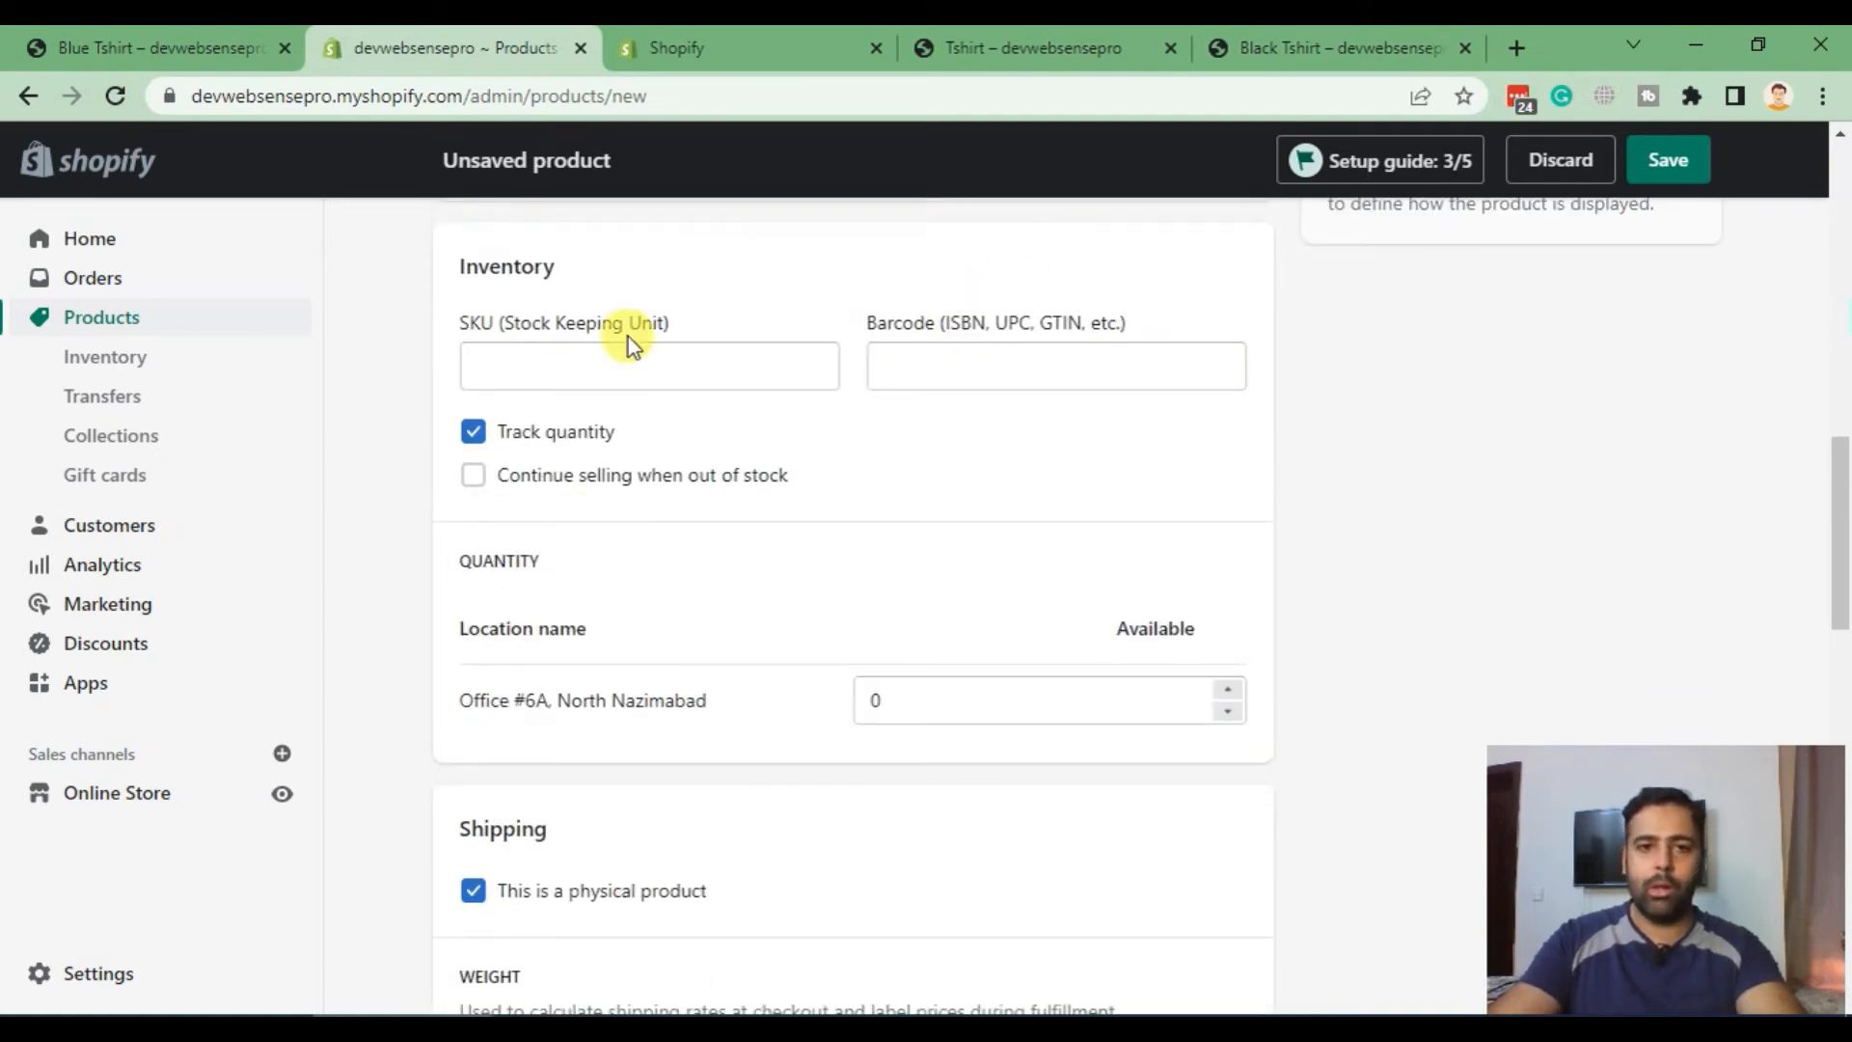
{"action": "left_click", "coordinate": [482, 326]}
{"action": "mouse_move", "coordinate": [462, 322]}
{"action": "left_mouse_down"}
{"action": "mouse_move", "coordinate": [703, 323]}
{"action": "mouse_move", "coordinate": [475, 338]}
{"action": "left_mouse_up"}
{"action": "left_click", "coordinate": [698, 322]}
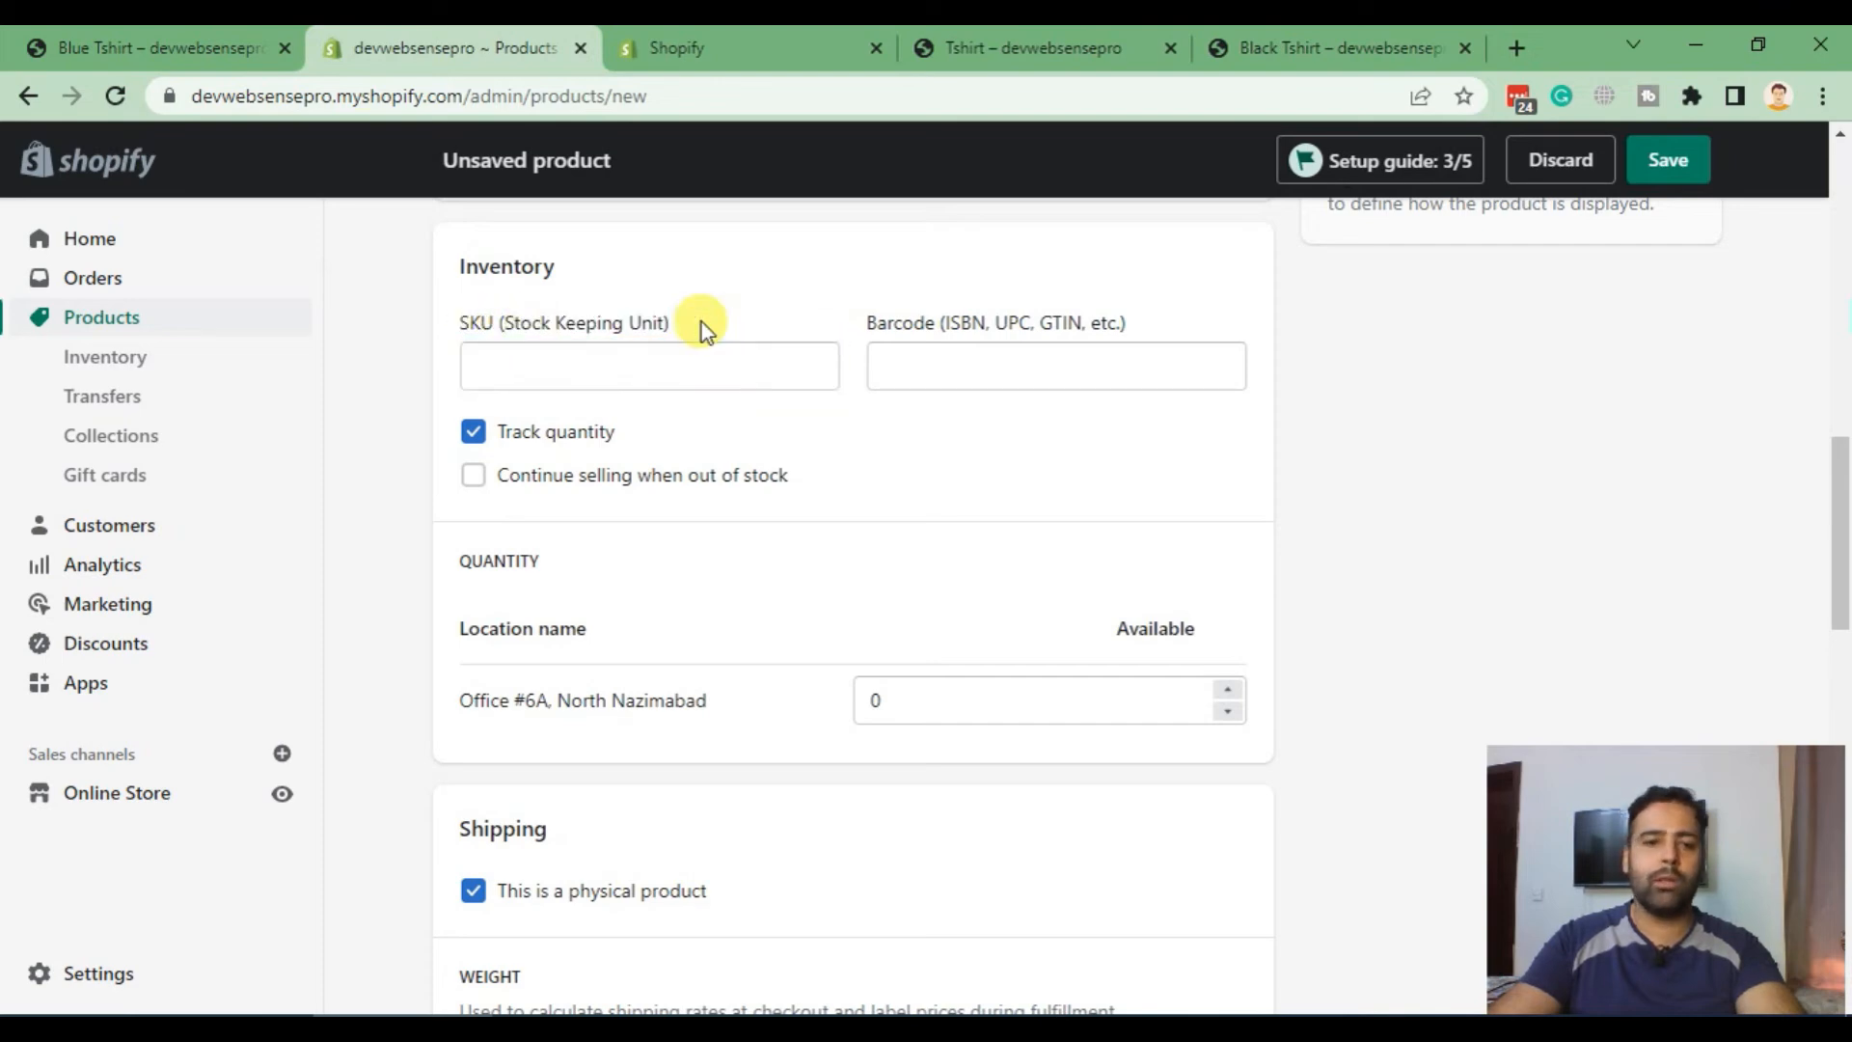
{"action": "left_click", "coordinate": [656, 369]}
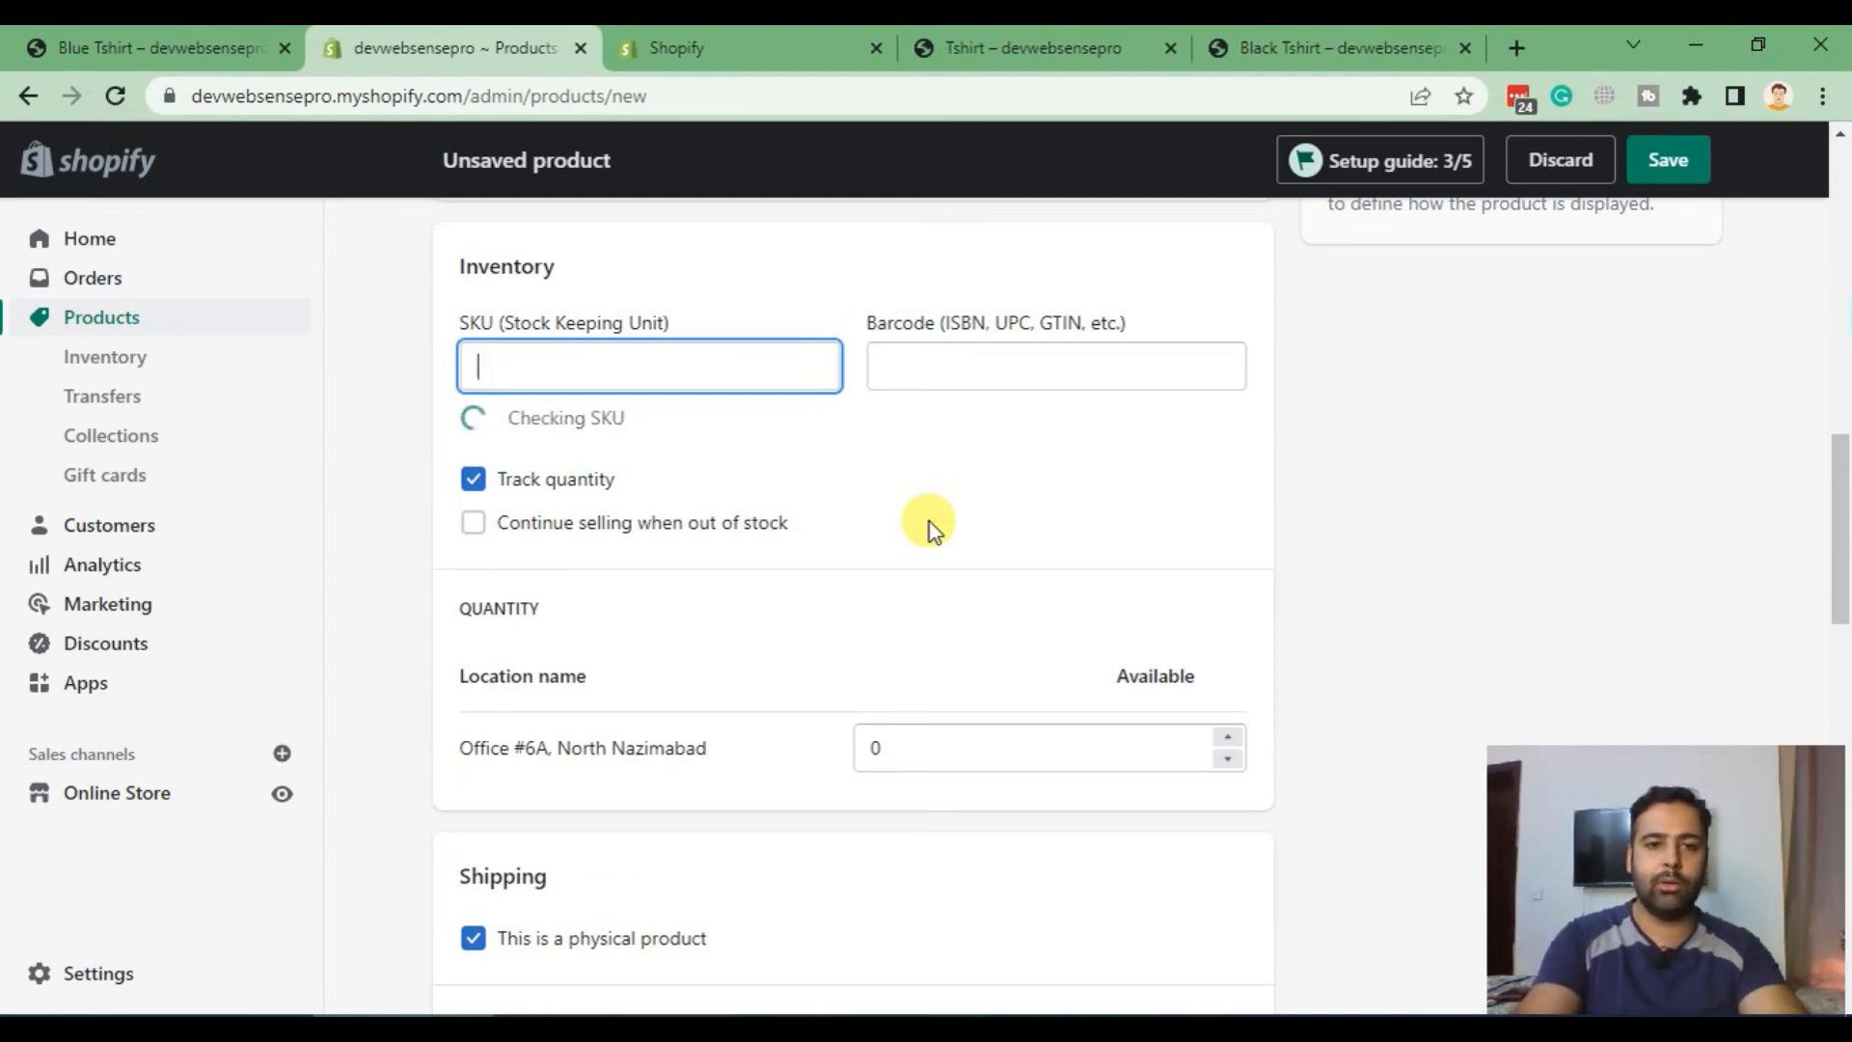
{"action": "type", "text": "es-1"}
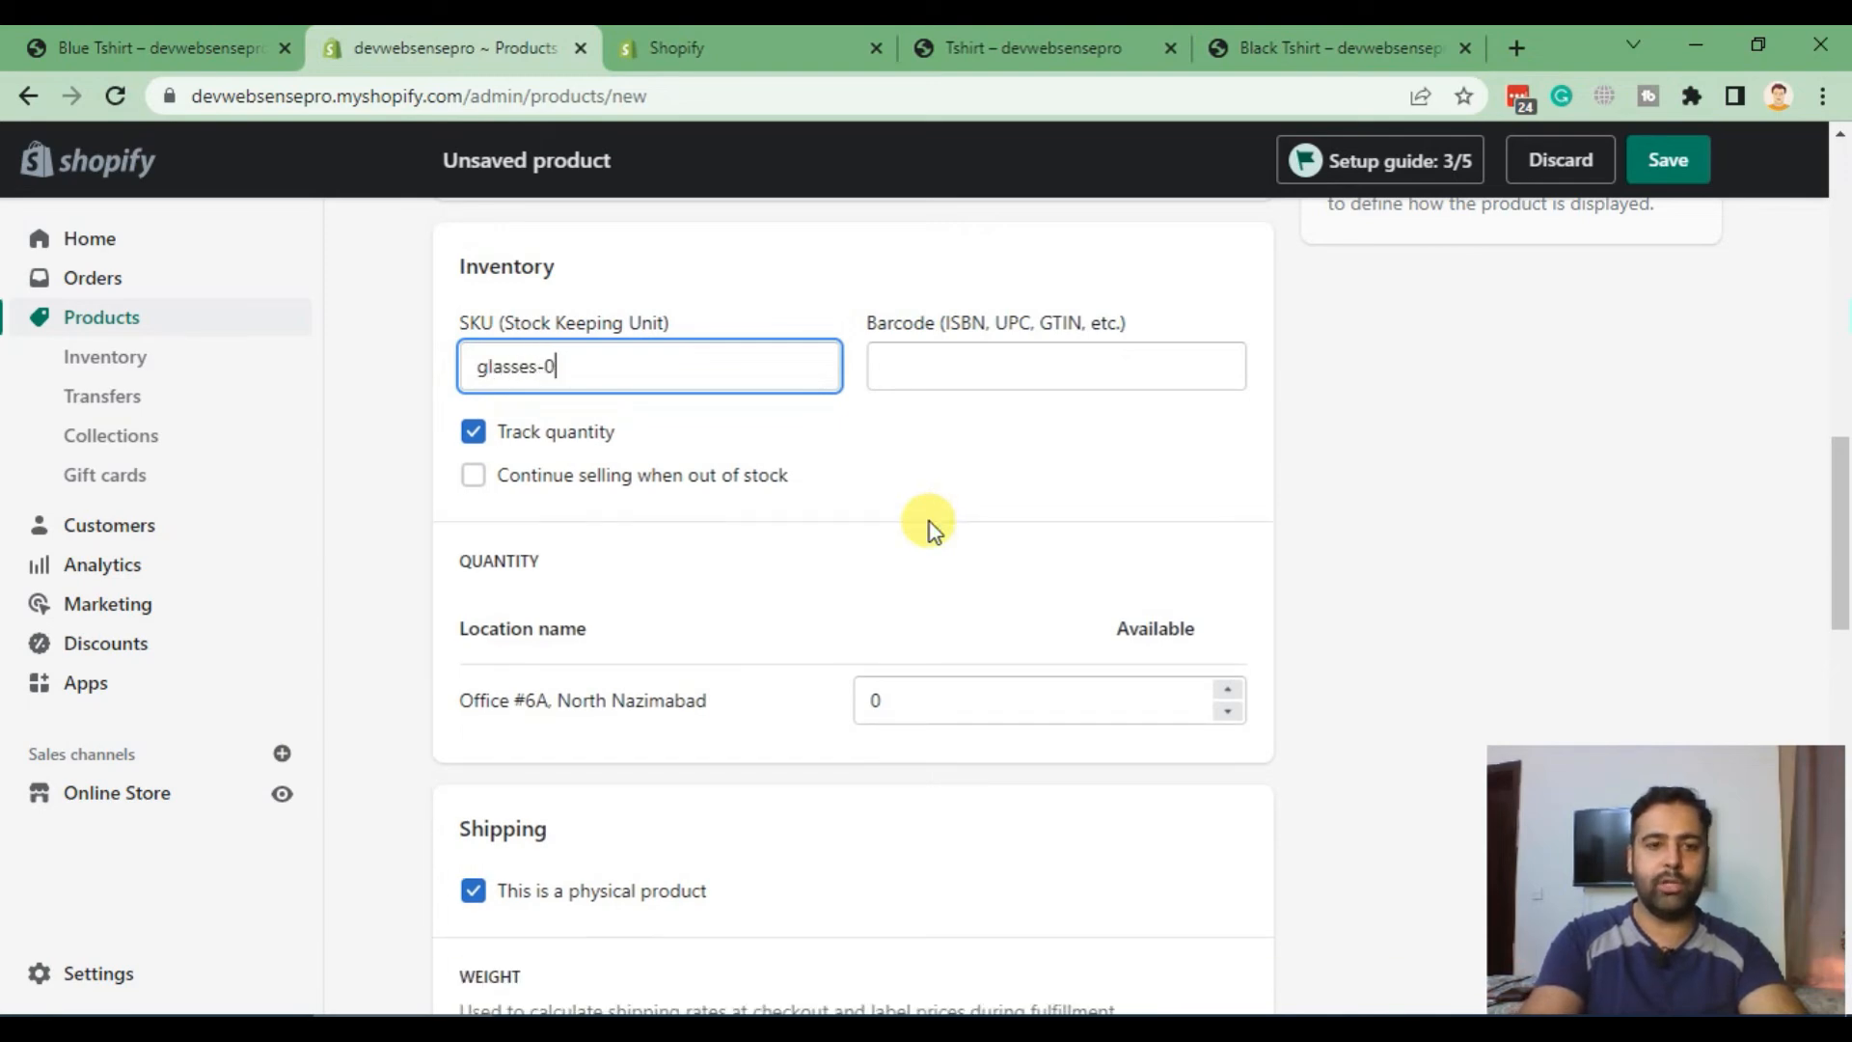
{"action": "type", "text": "1"}
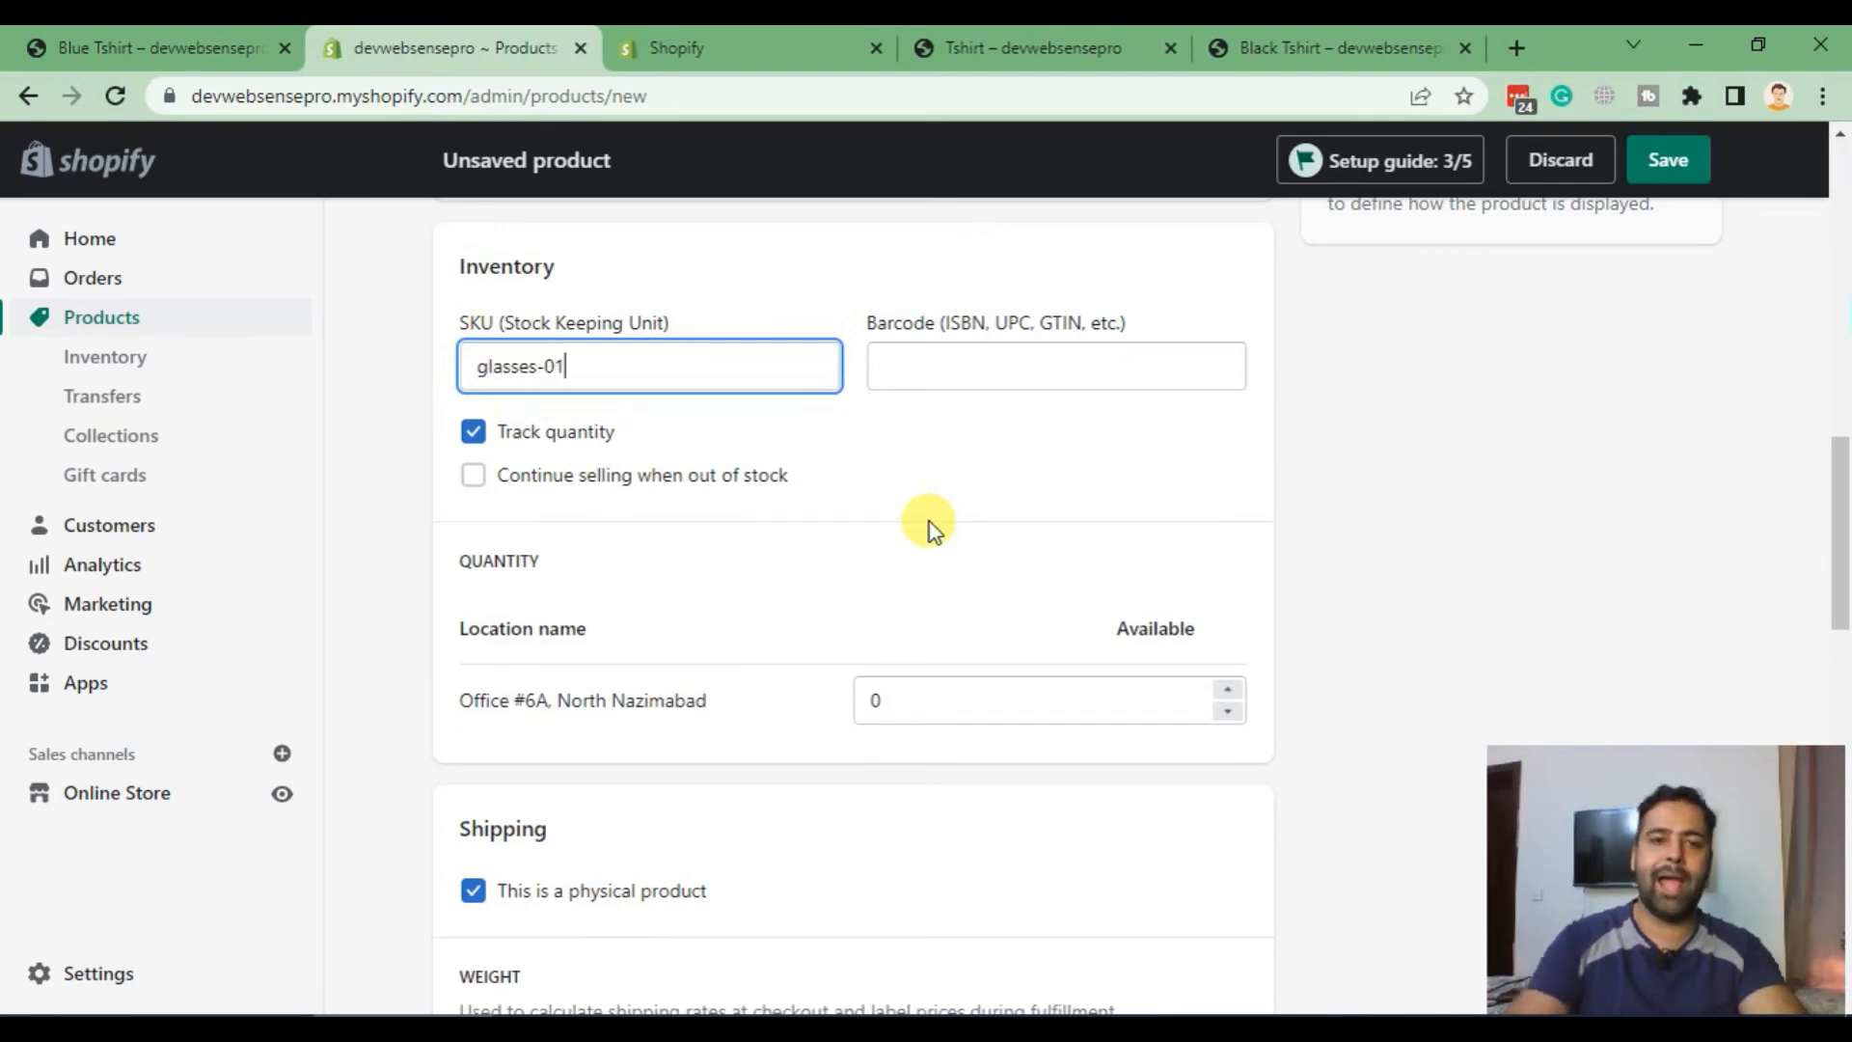
{"action": "left_click", "coordinate": [957, 392]}
Step: Examine the empty barcode field and the stock location listed under the product's quantity
{"action": "left_click_drag", "start_coordinate": [861, 321], "coordinate": [1134, 331]}
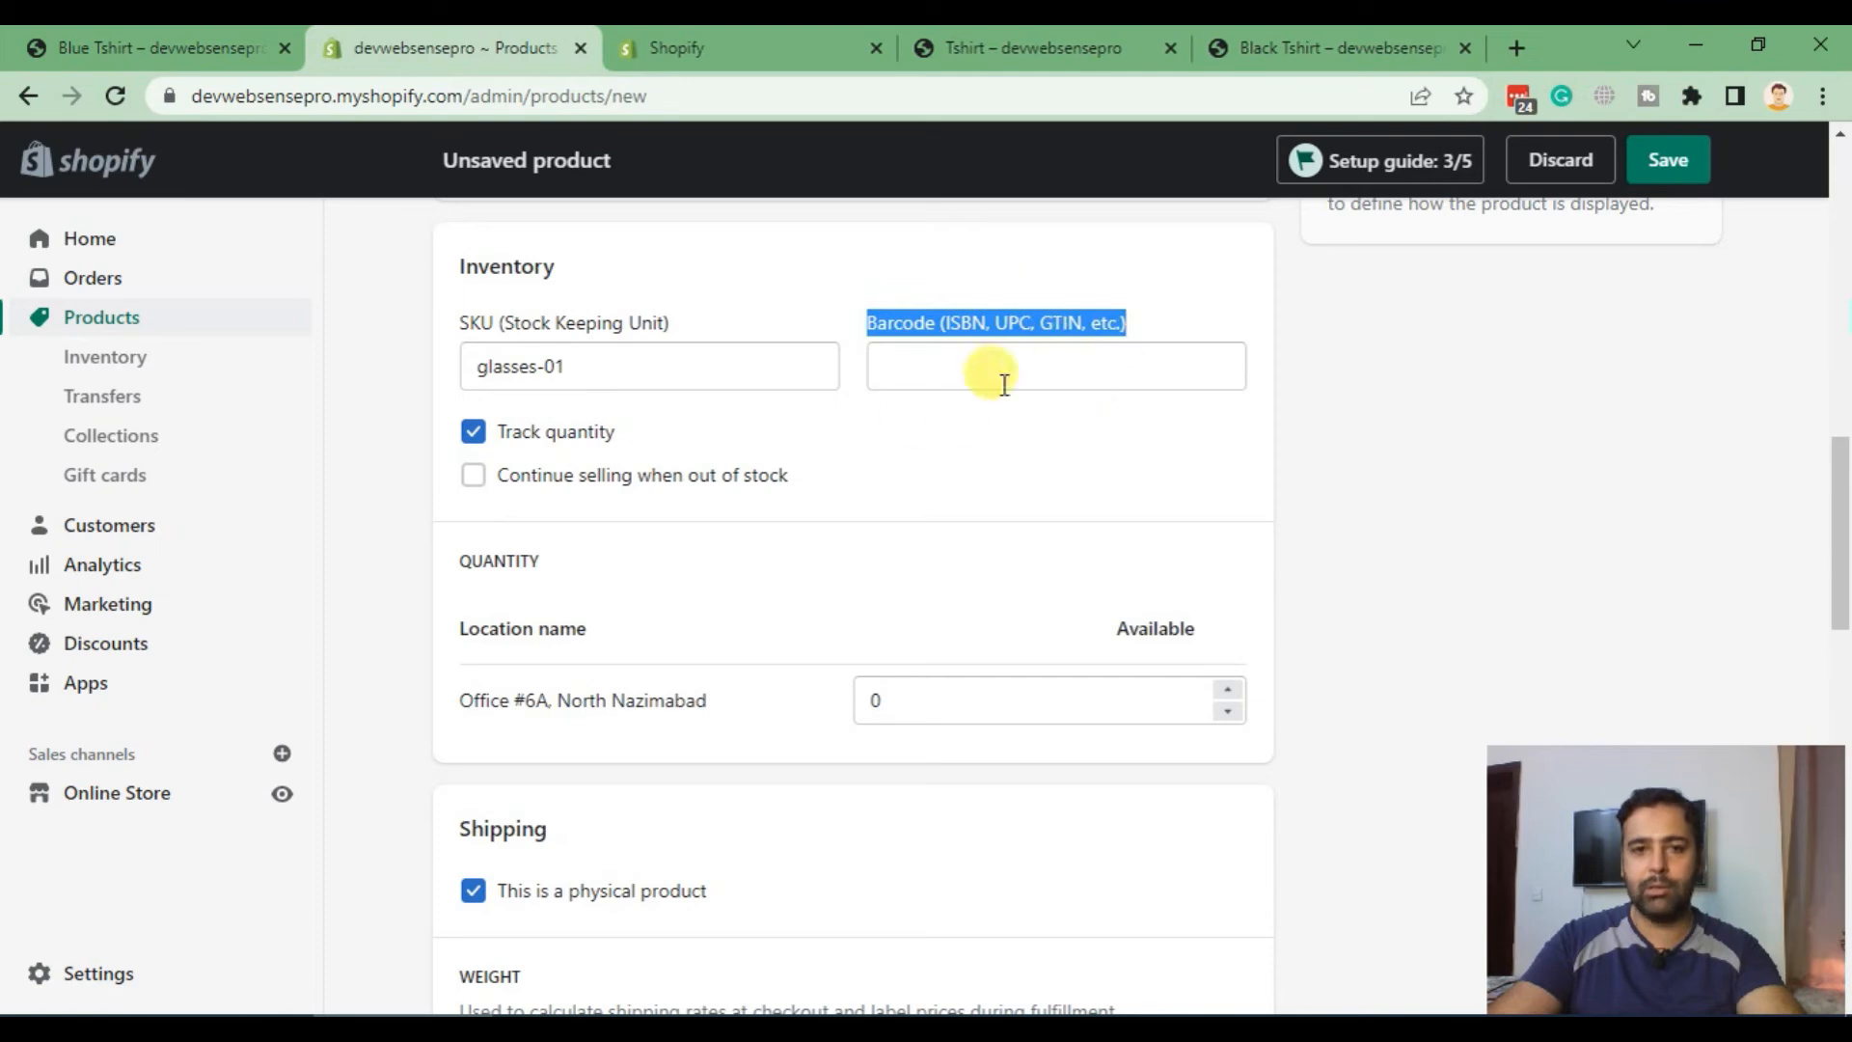
{"action": "scroll", "coordinate": [1058, 436], "scroll_direction": "down", "scroll_amount": 1}
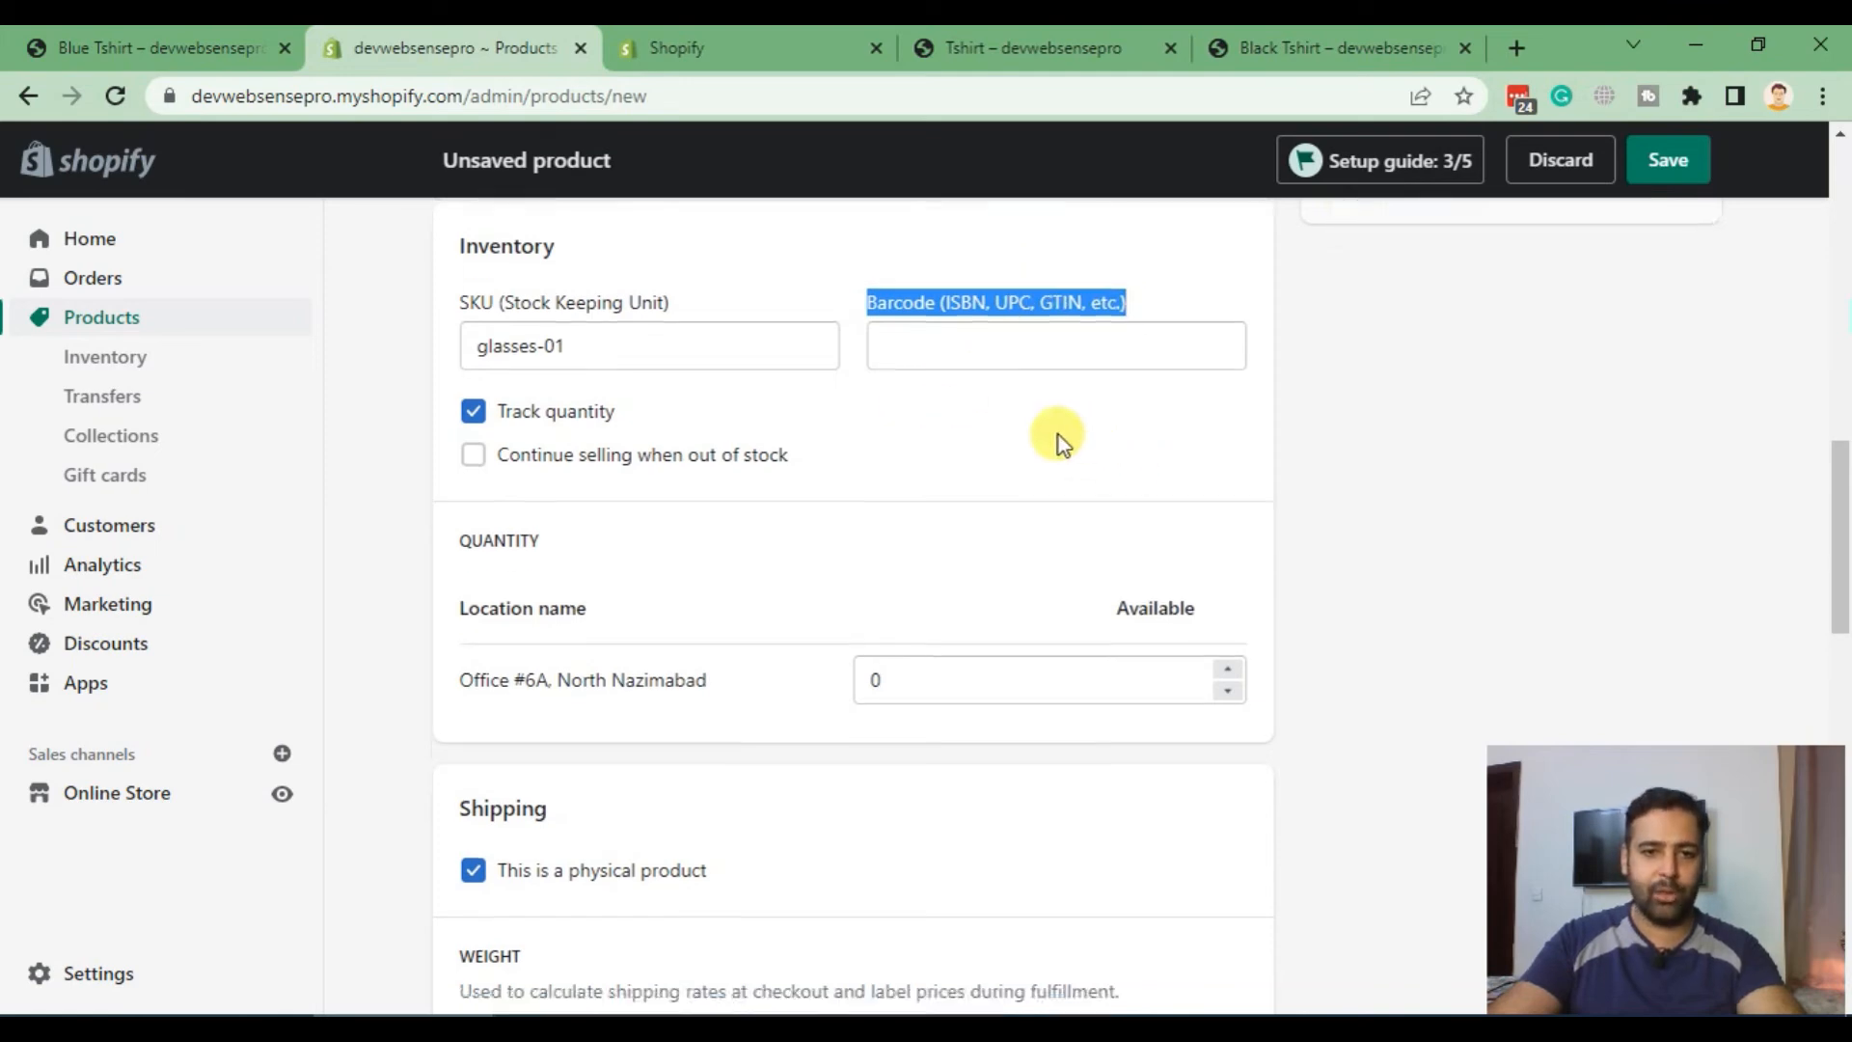
{"action": "scroll", "coordinate": [1061, 449], "scroll_direction": "up", "scroll_amount": 3}
{"action": "scroll", "coordinate": [842, 485], "scroll_direction": "down", "scroll_amount": 3}
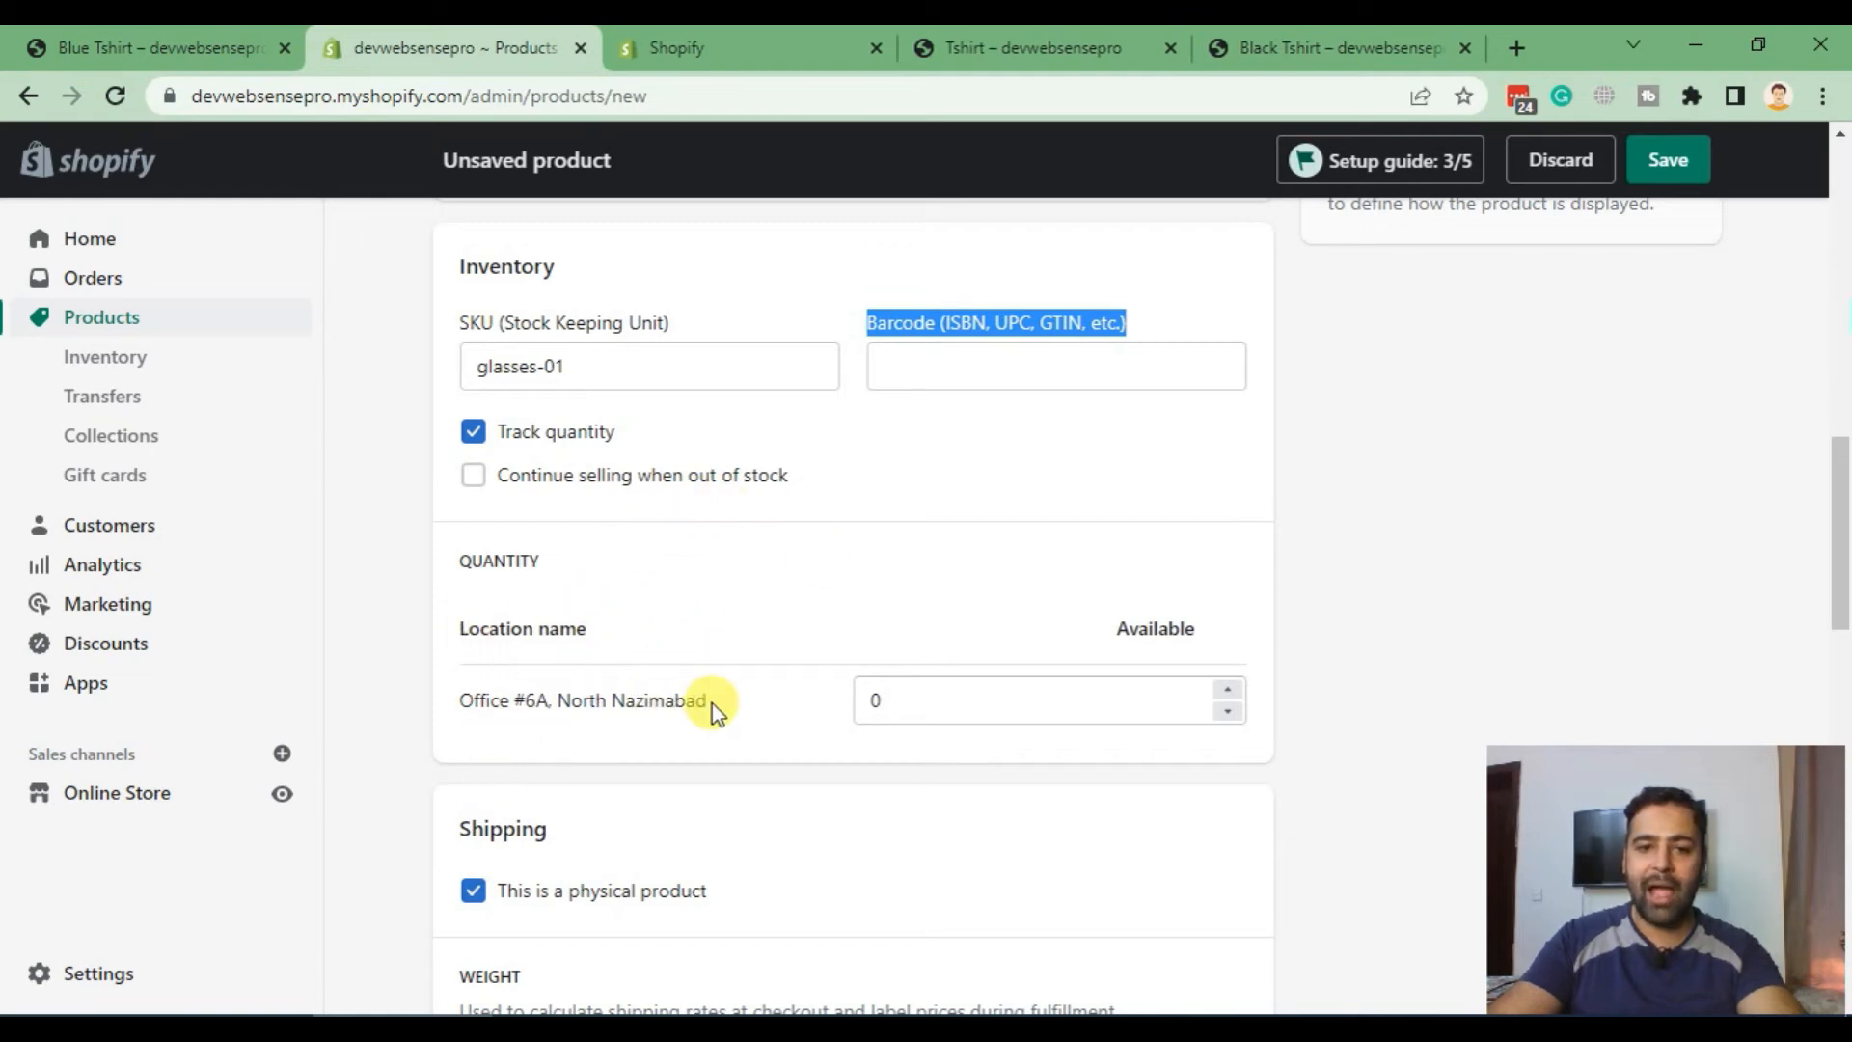
{"action": "left_click_drag", "start_coordinate": [712, 703], "coordinate": [467, 694]}
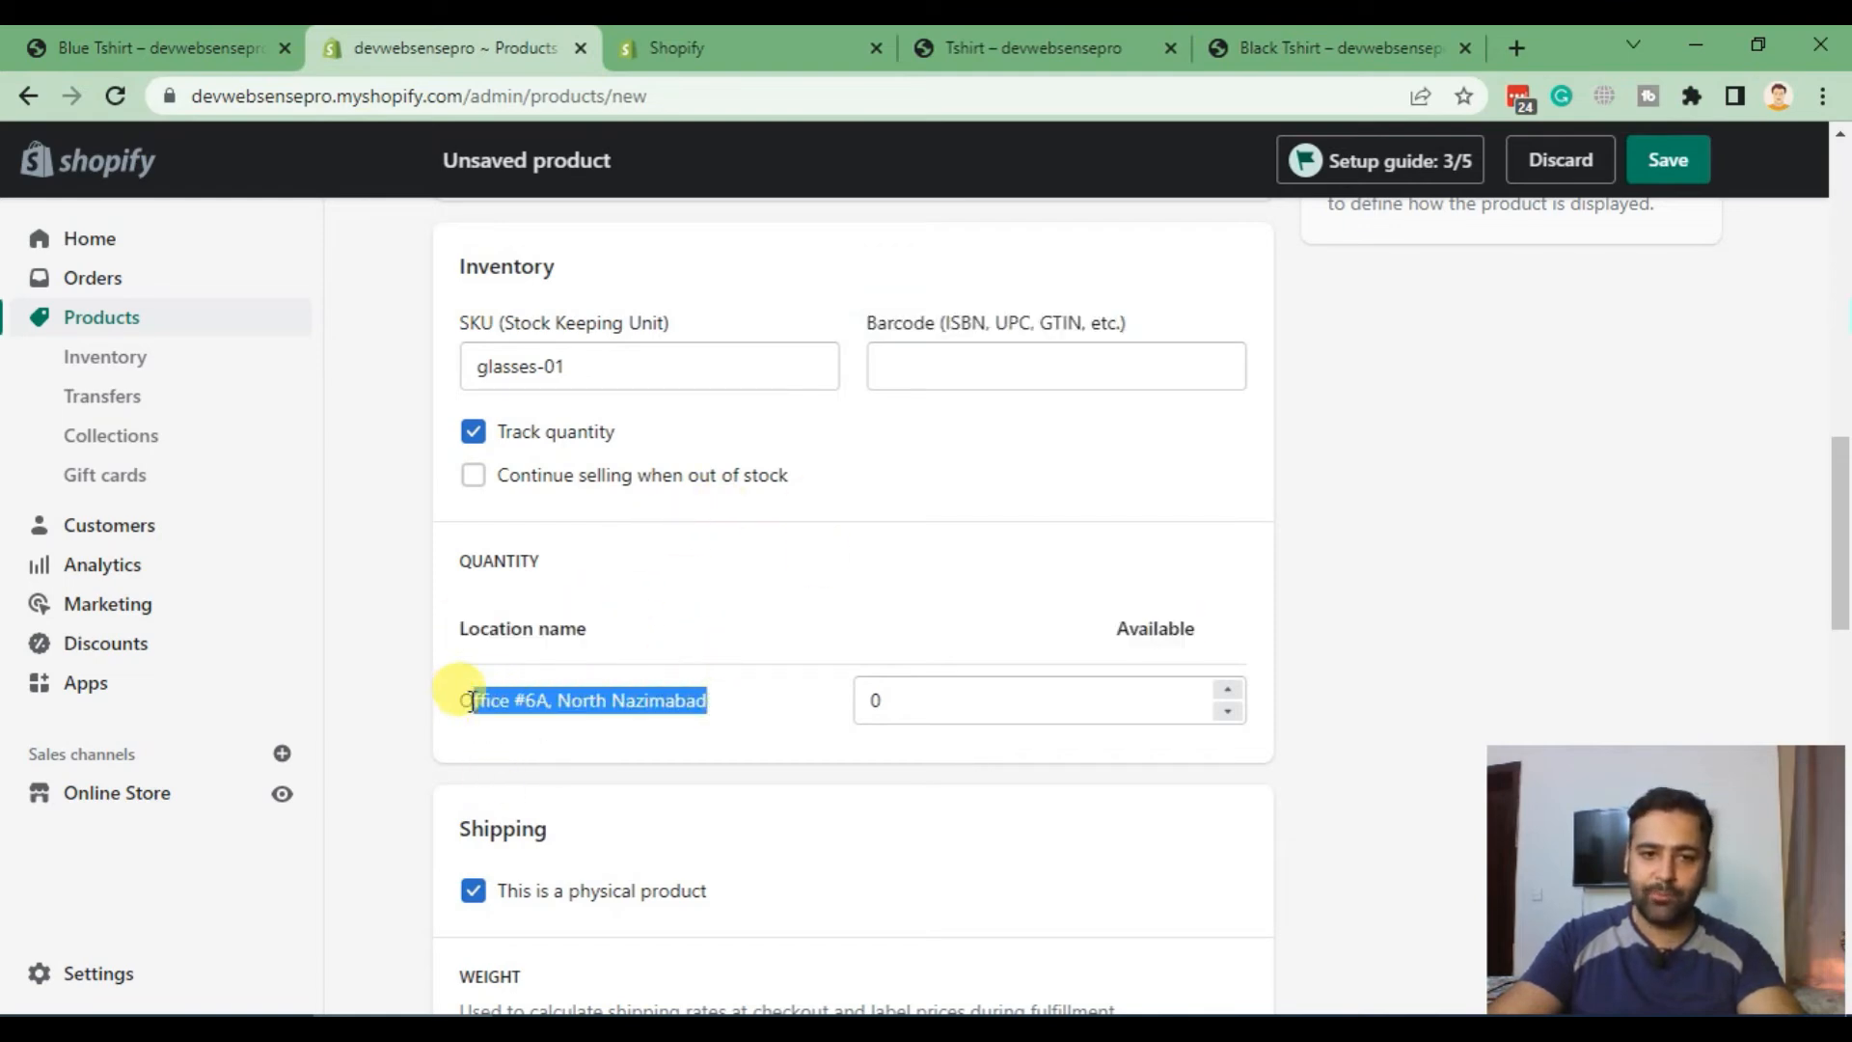
{"action": "left_click_drag", "start_coordinate": [434, 624], "coordinate": [576, 627]}
{"action": "left_click_drag", "start_coordinate": [702, 702], "coordinate": [467, 699]}
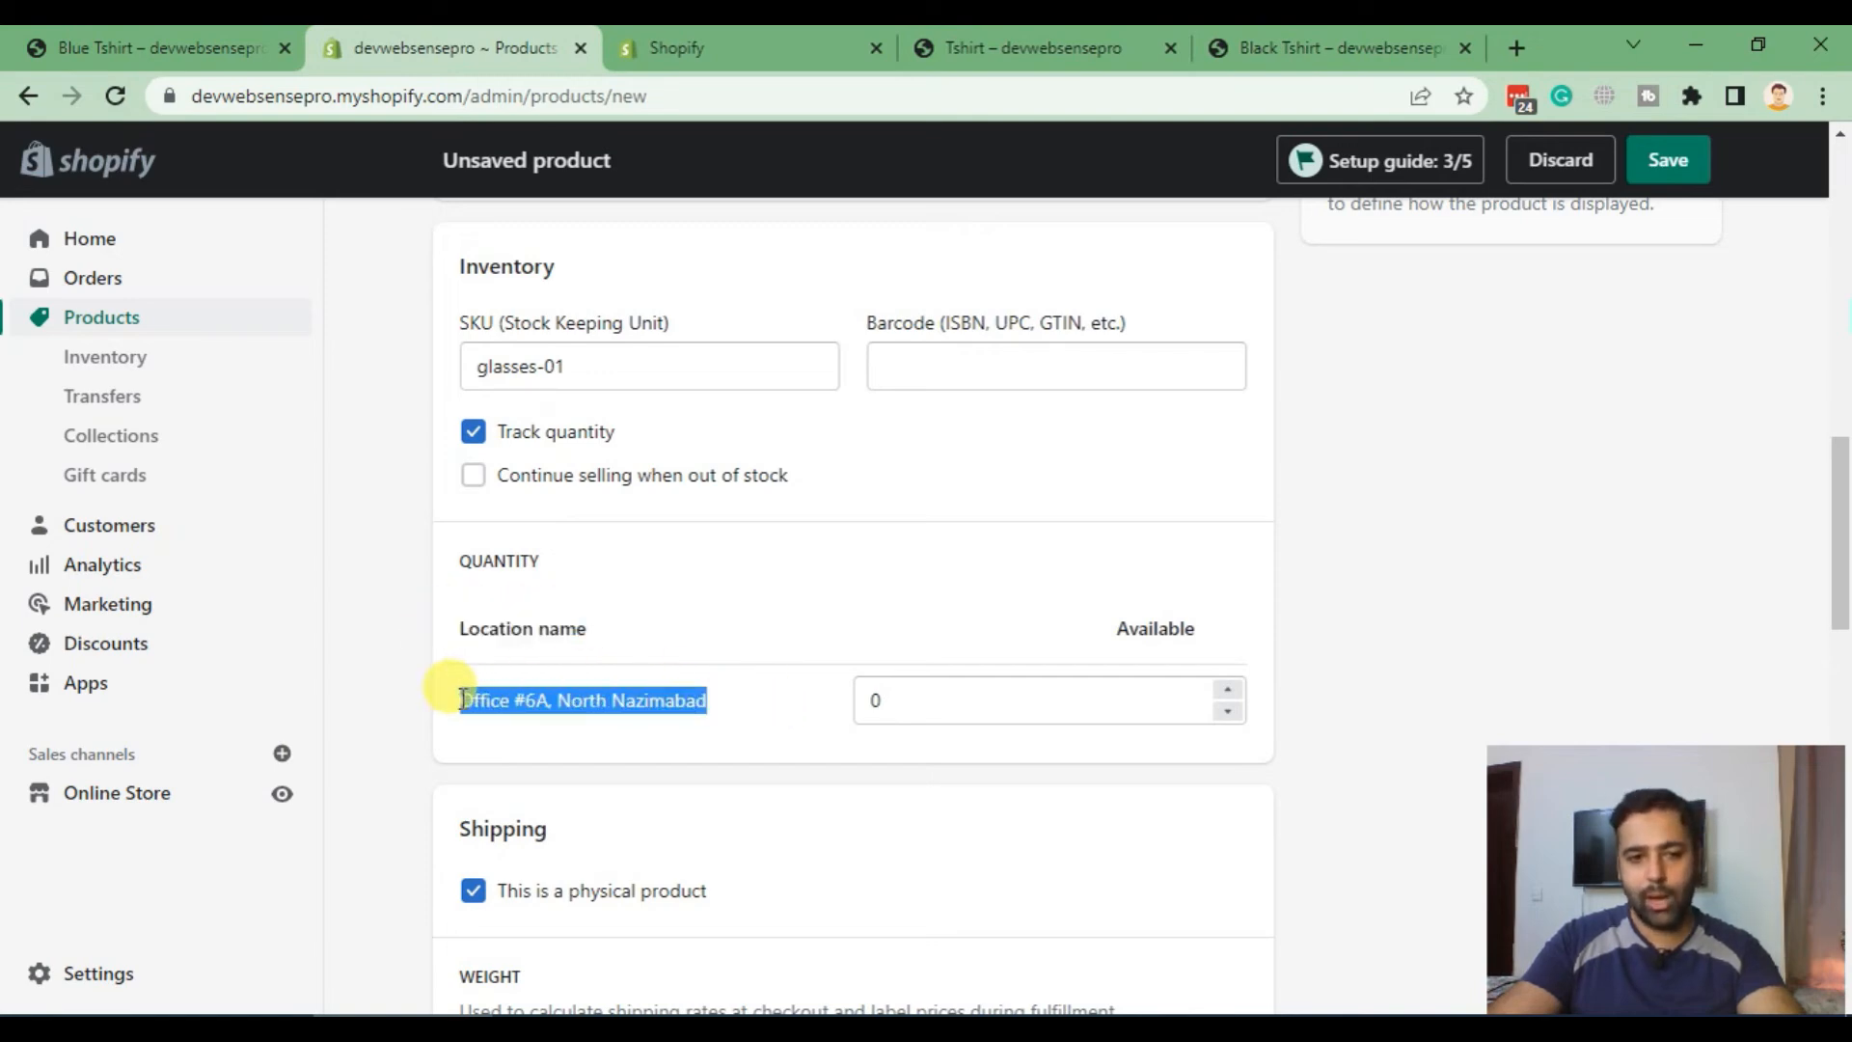
Step: Open the store settings in the other admin browser tab and show the Locations page
{"action": "left_click", "coordinate": [715, 52]}
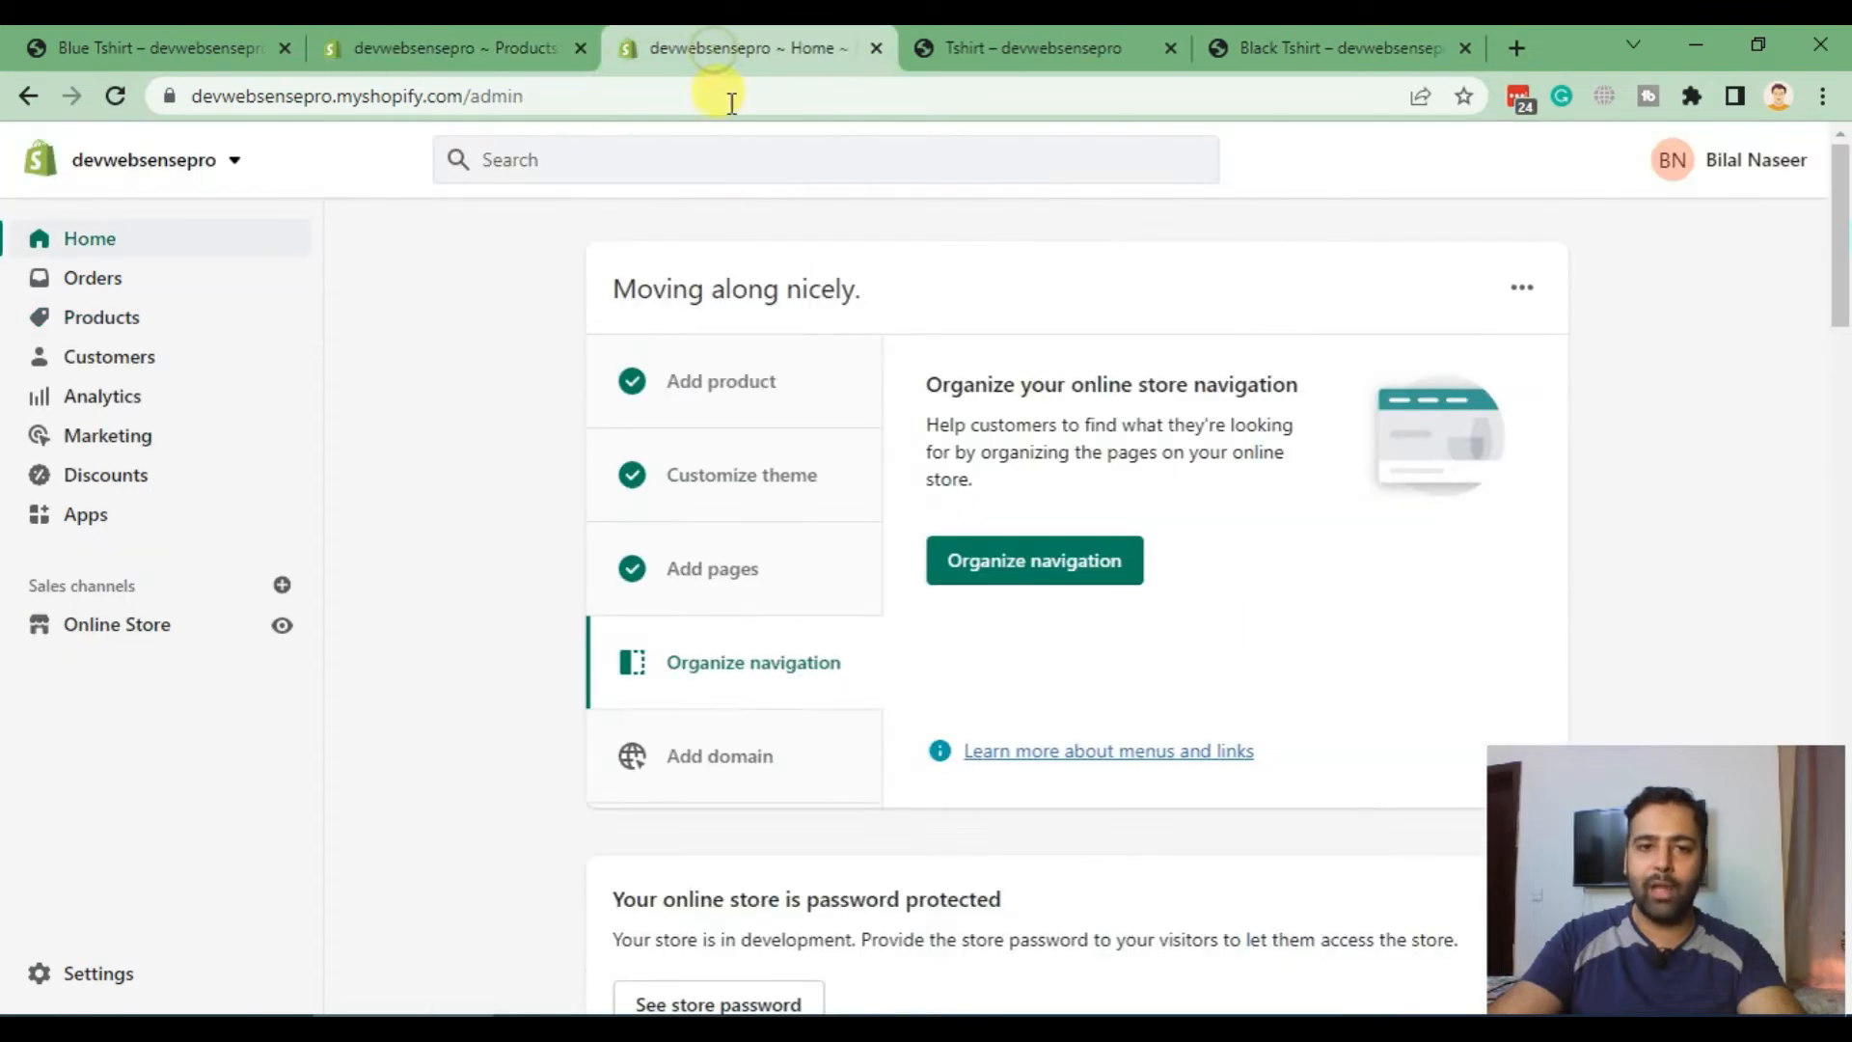
{"action": "left_click", "coordinate": [104, 986]}
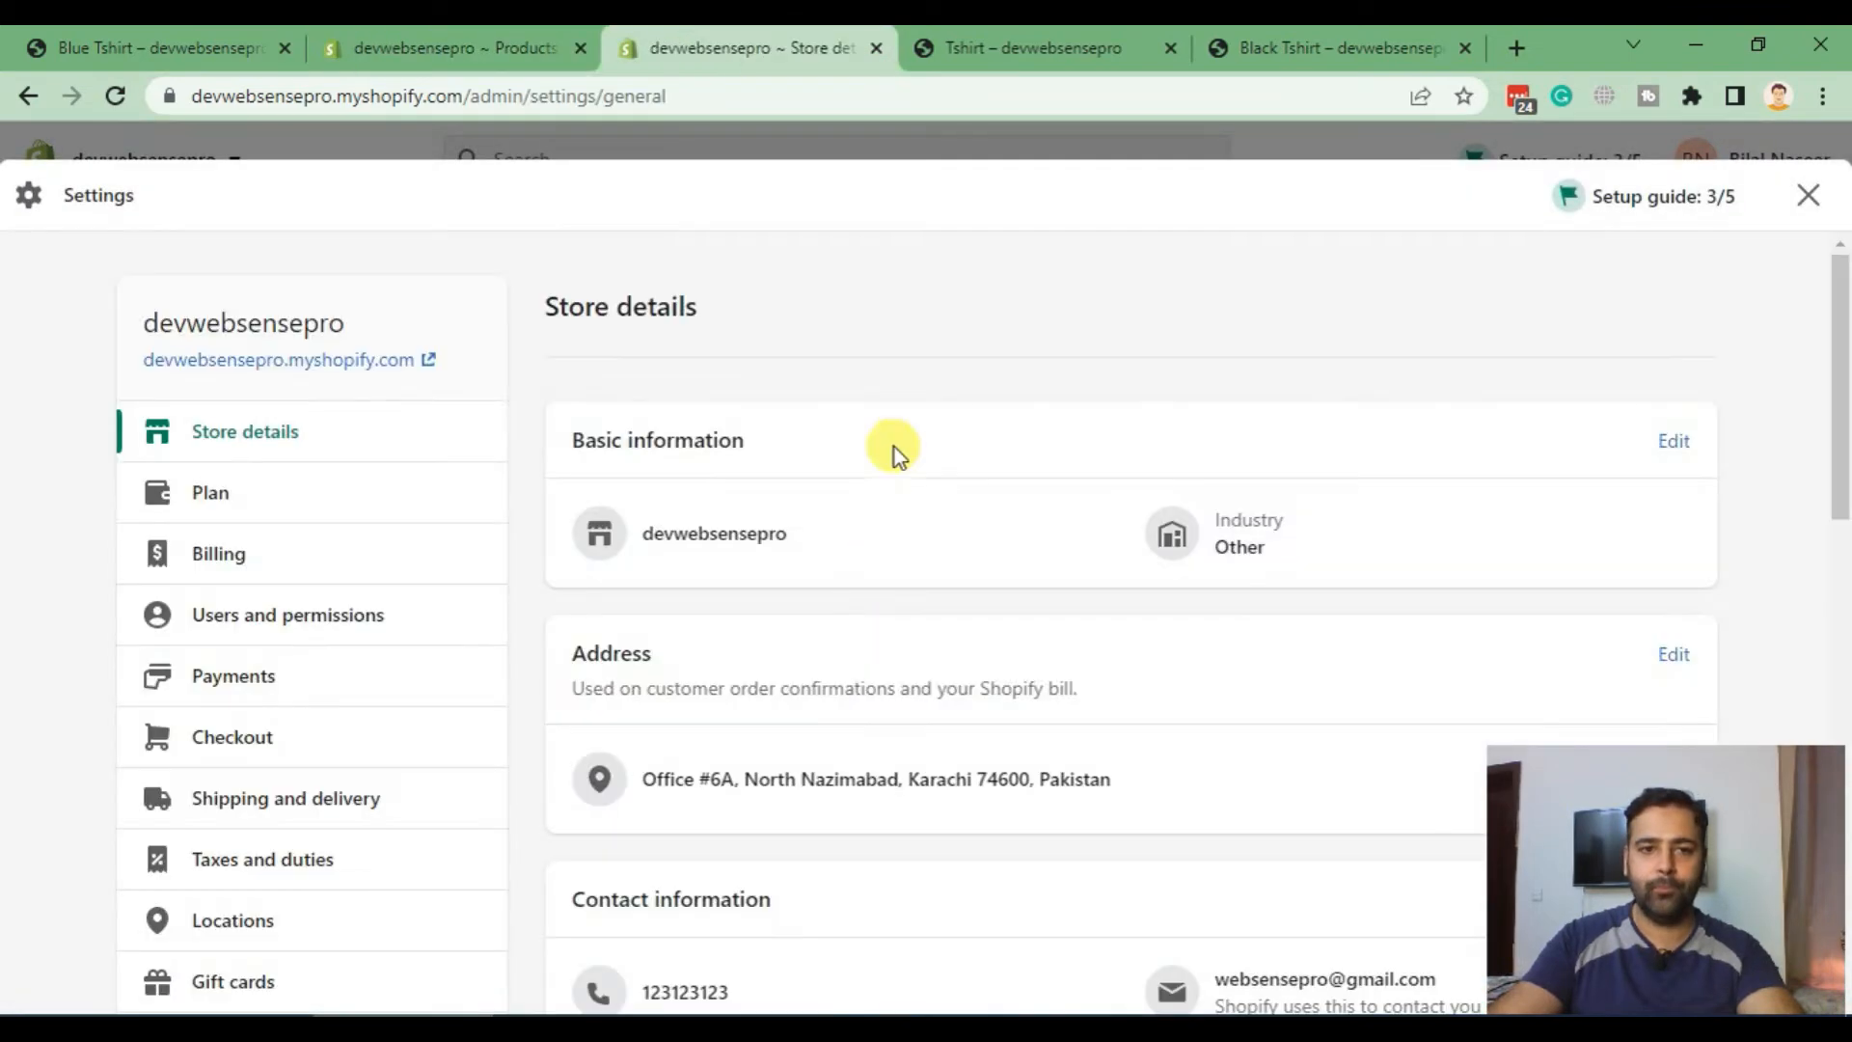
{"action": "scroll", "coordinate": [896, 338], "scroll_direction": "down", "scroll_amount": 5}
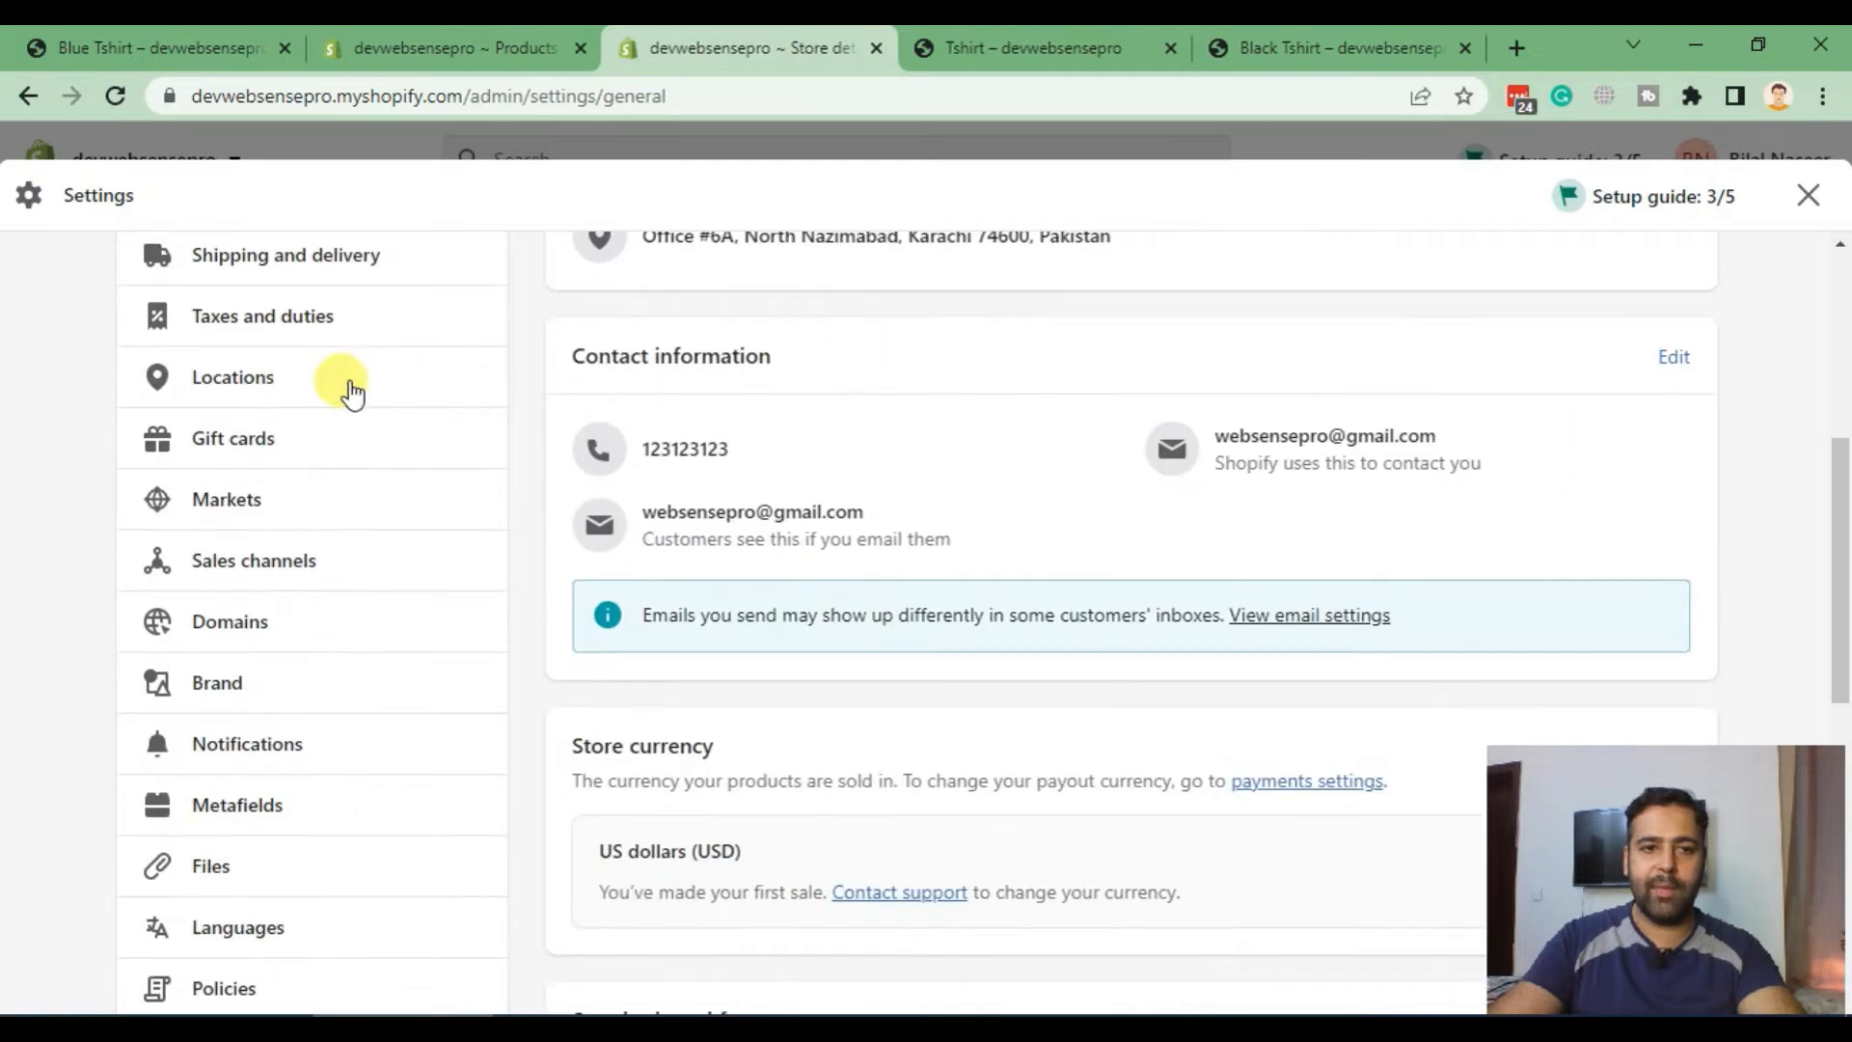
{"action": "left_click", "coordinate": [289, 382]}
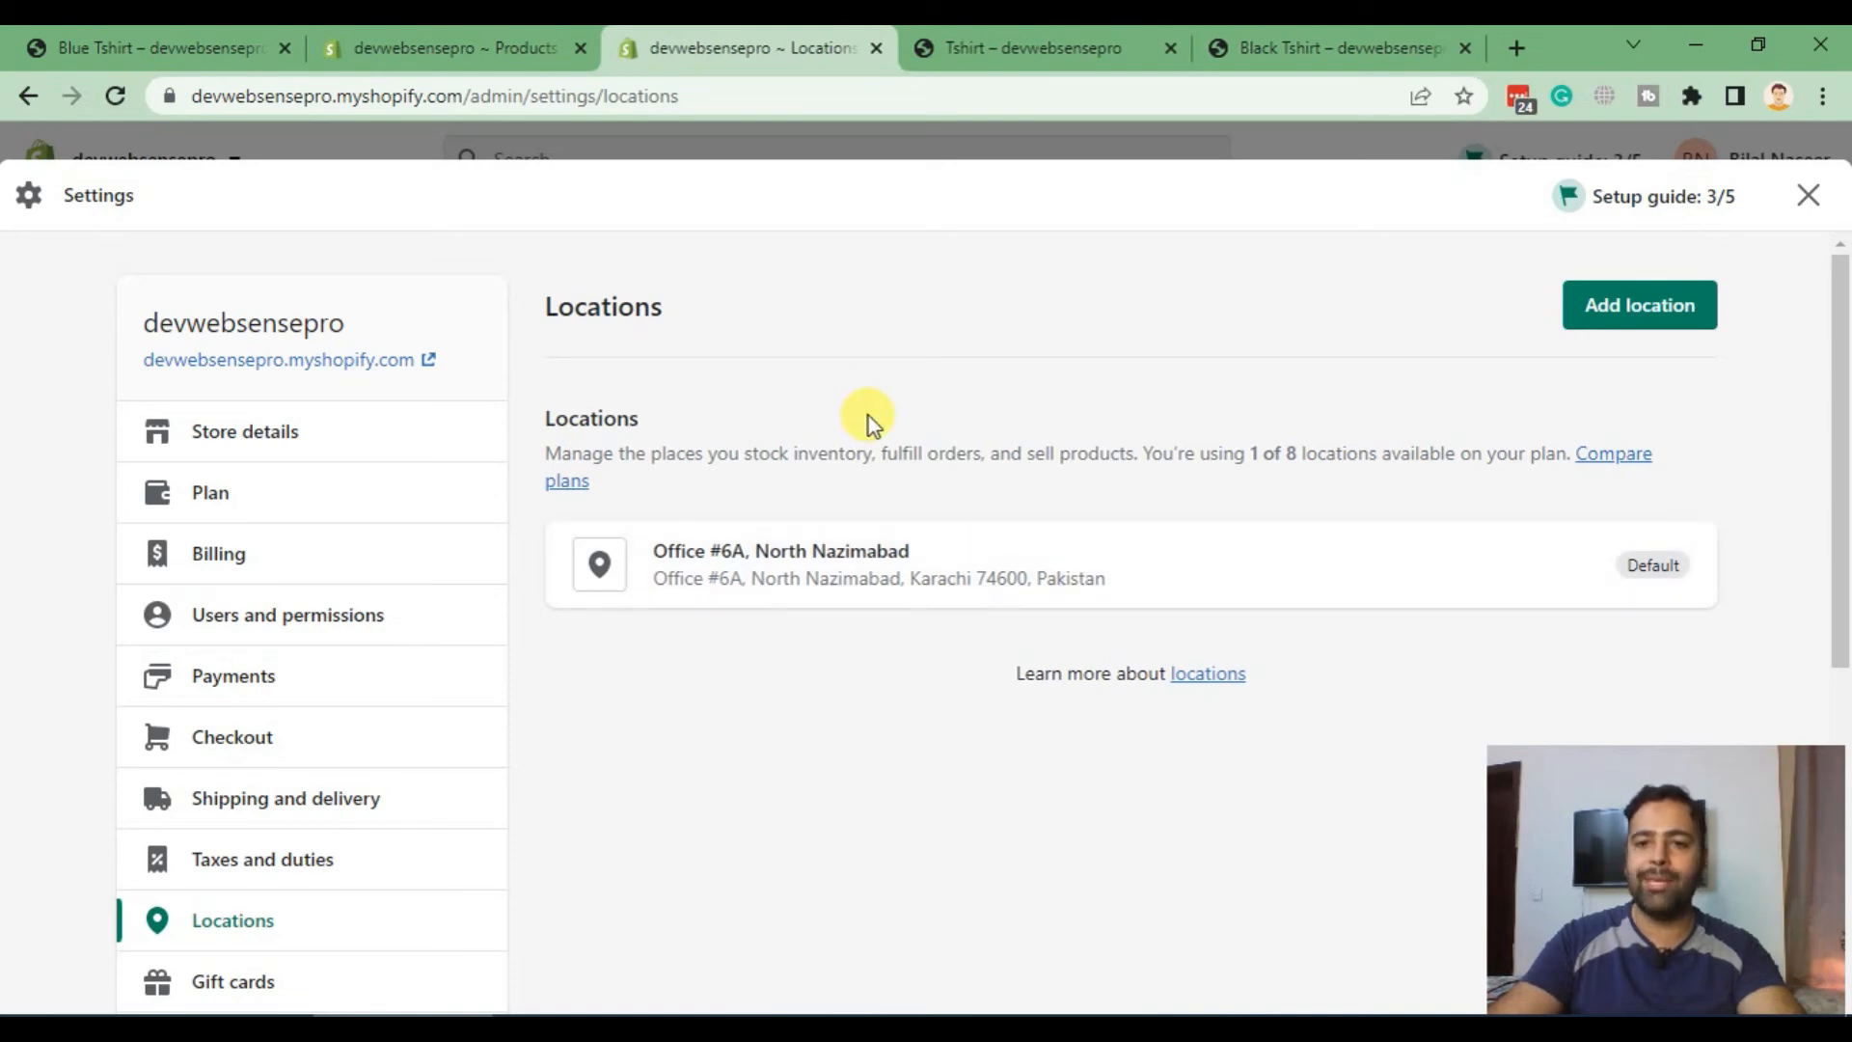
Step: Return to the unsaved product and set the available quantity at the office location to 1
{"action": "left_click", "coordinate": [517, 48]}
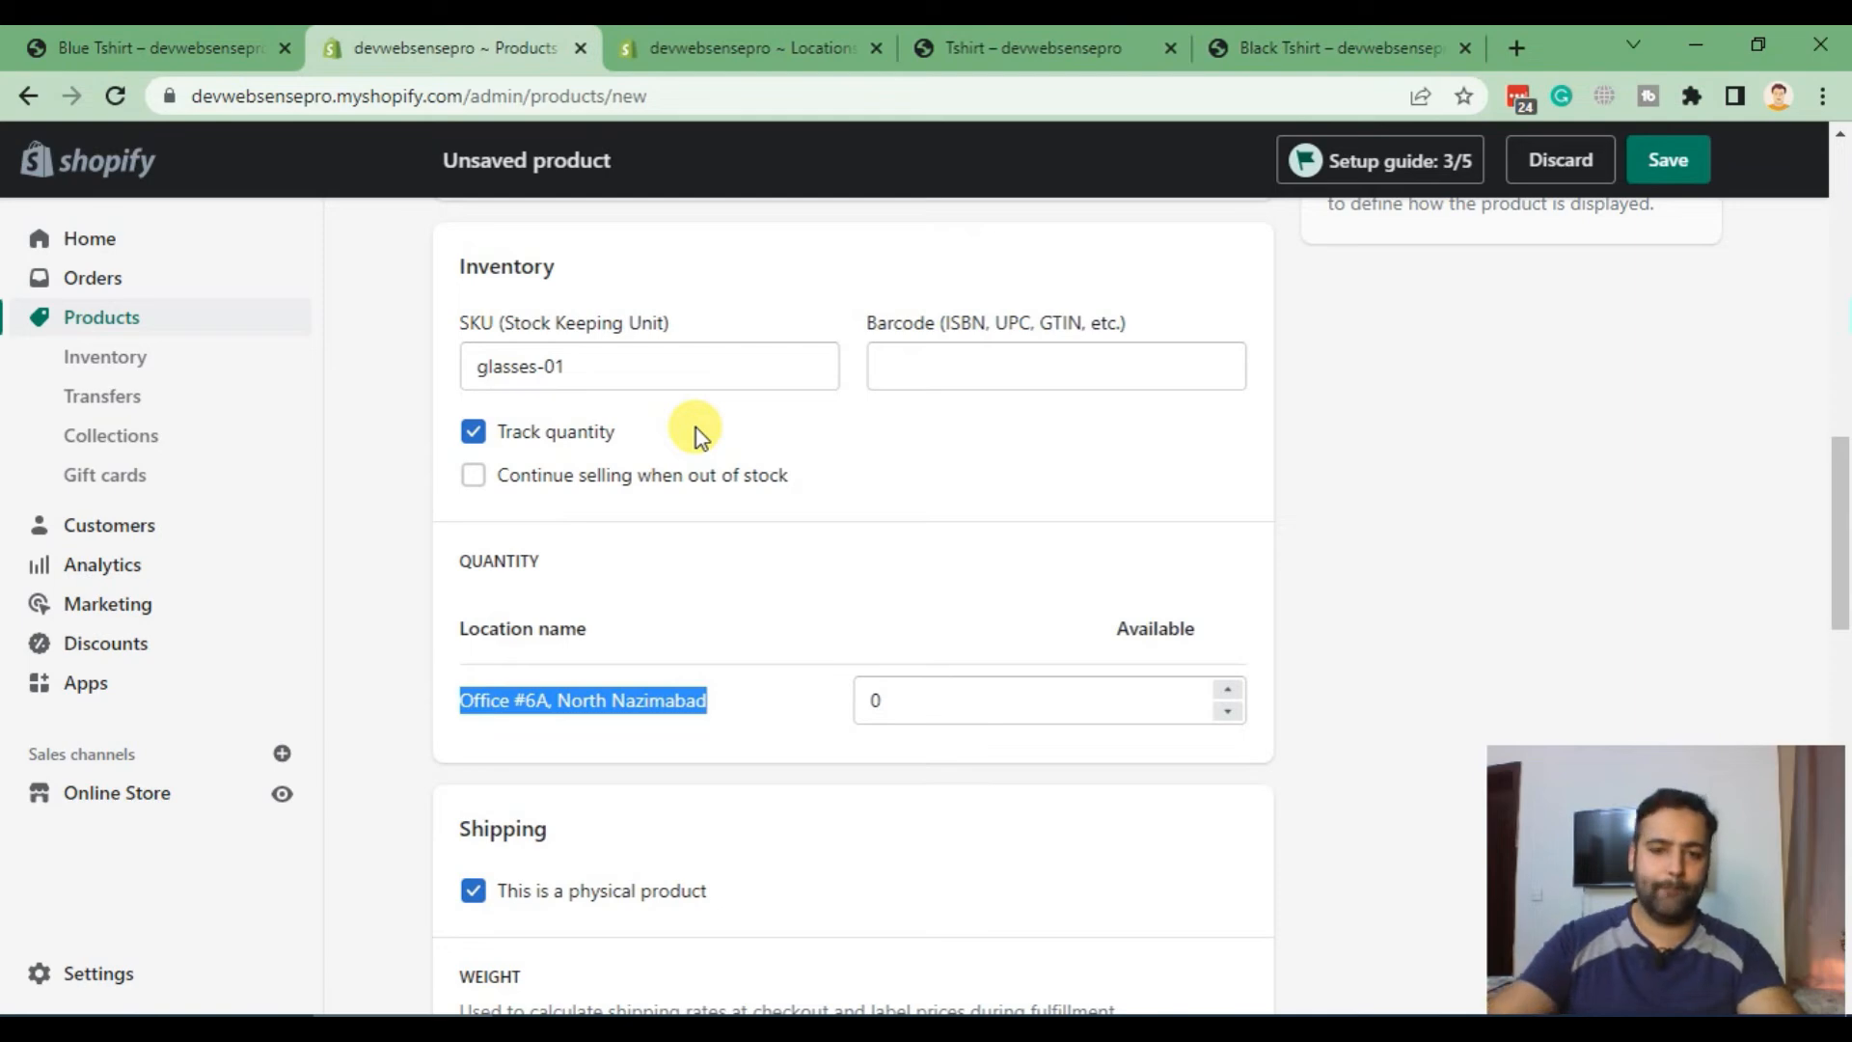
{"action": "left_click", "coordinate": [930, 697]}
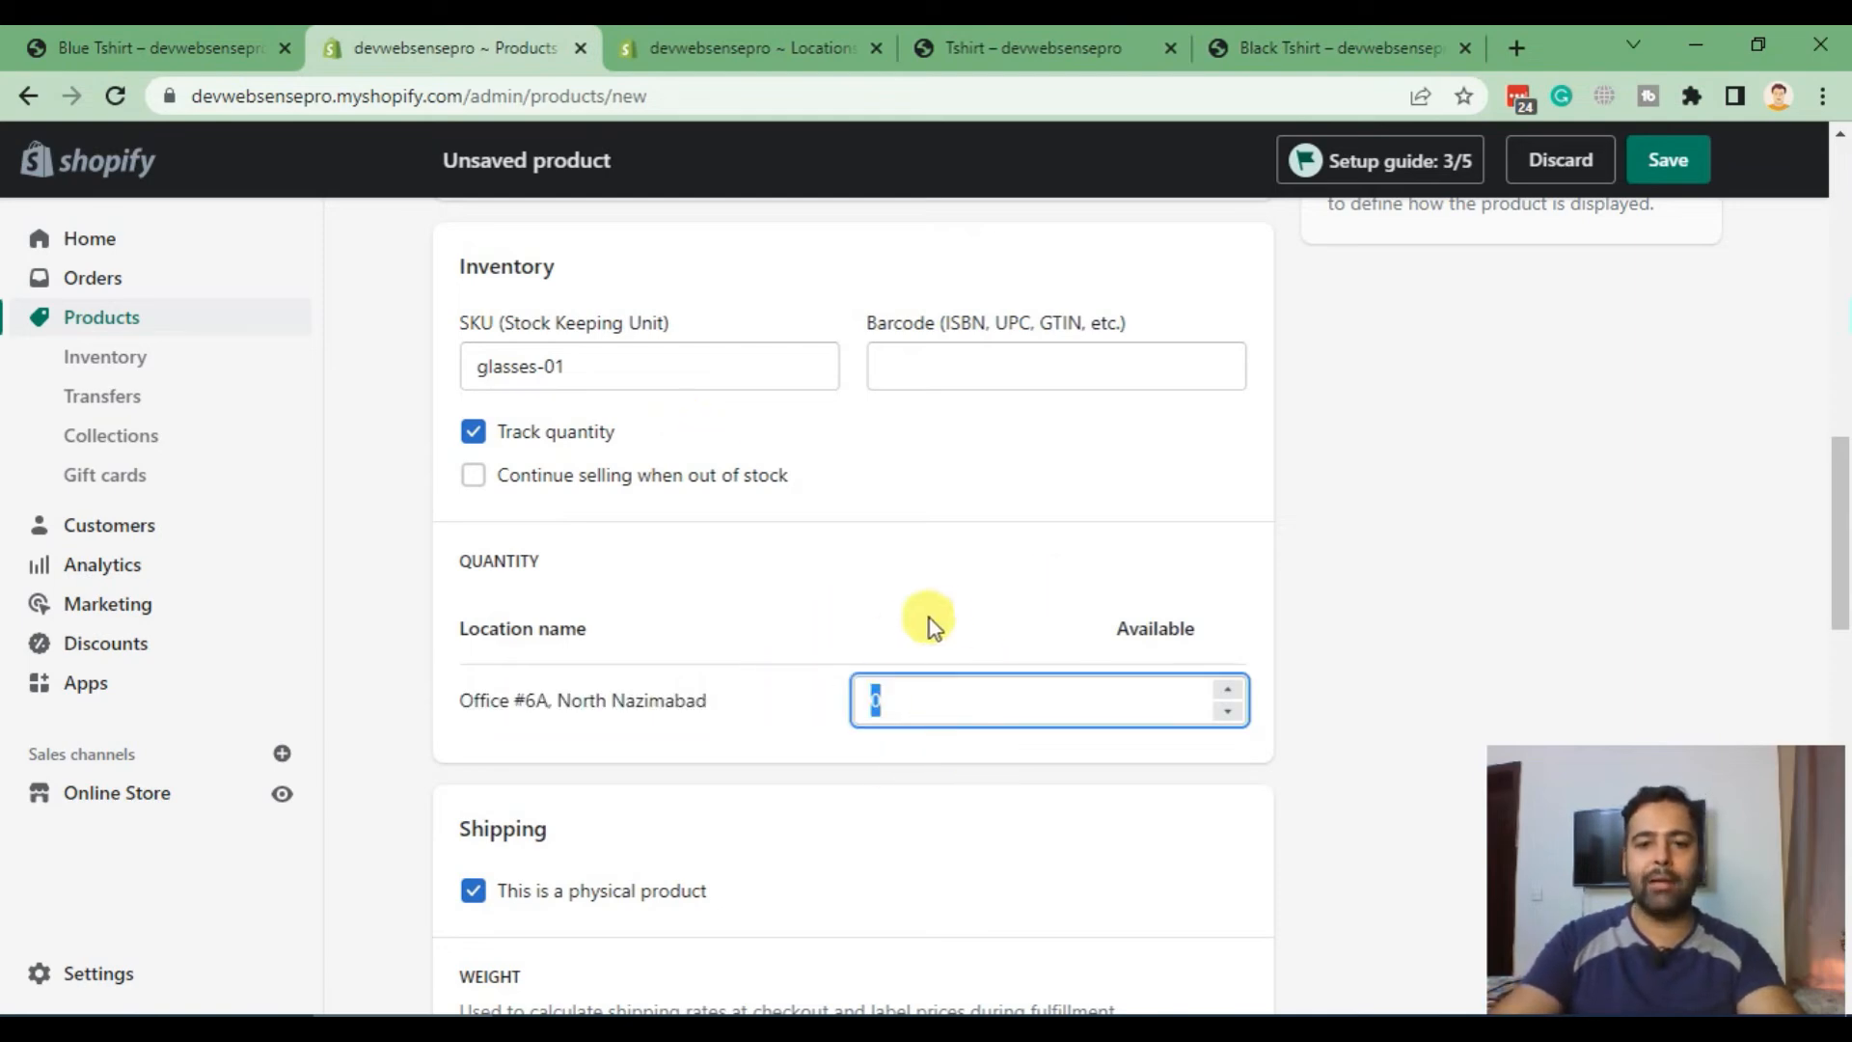
{"action": "type", "text": "1"}
{"action": "left_click", "coordinate": [1195, 531]}
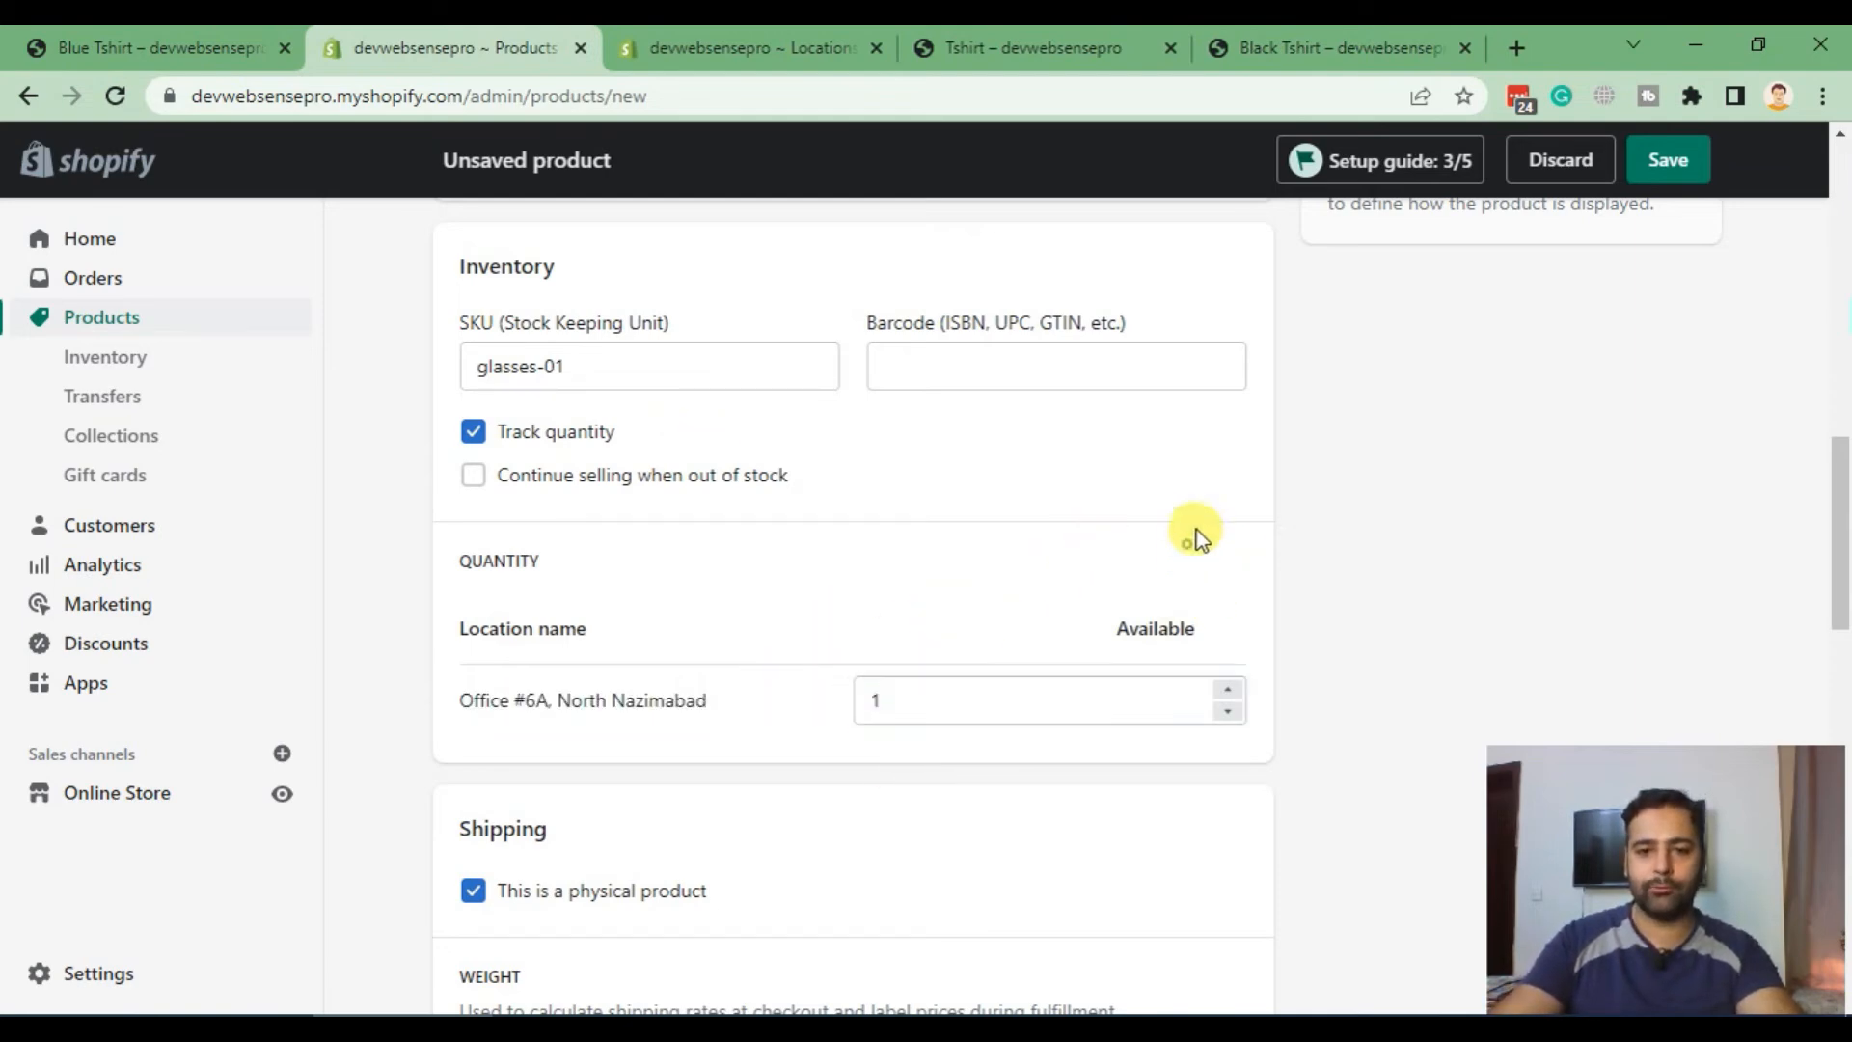
Step: Set the product's shipping weight to 300 g, changing the weight unit to grams
{"action": "scroll", "coordinate": [1196, 521], "scroll_direction": "down", "scroll_amount": 3}
{"action": "scroll", "coordinate": [1090, 453], "scroll_direction": "down", "scroll_amount": 3}
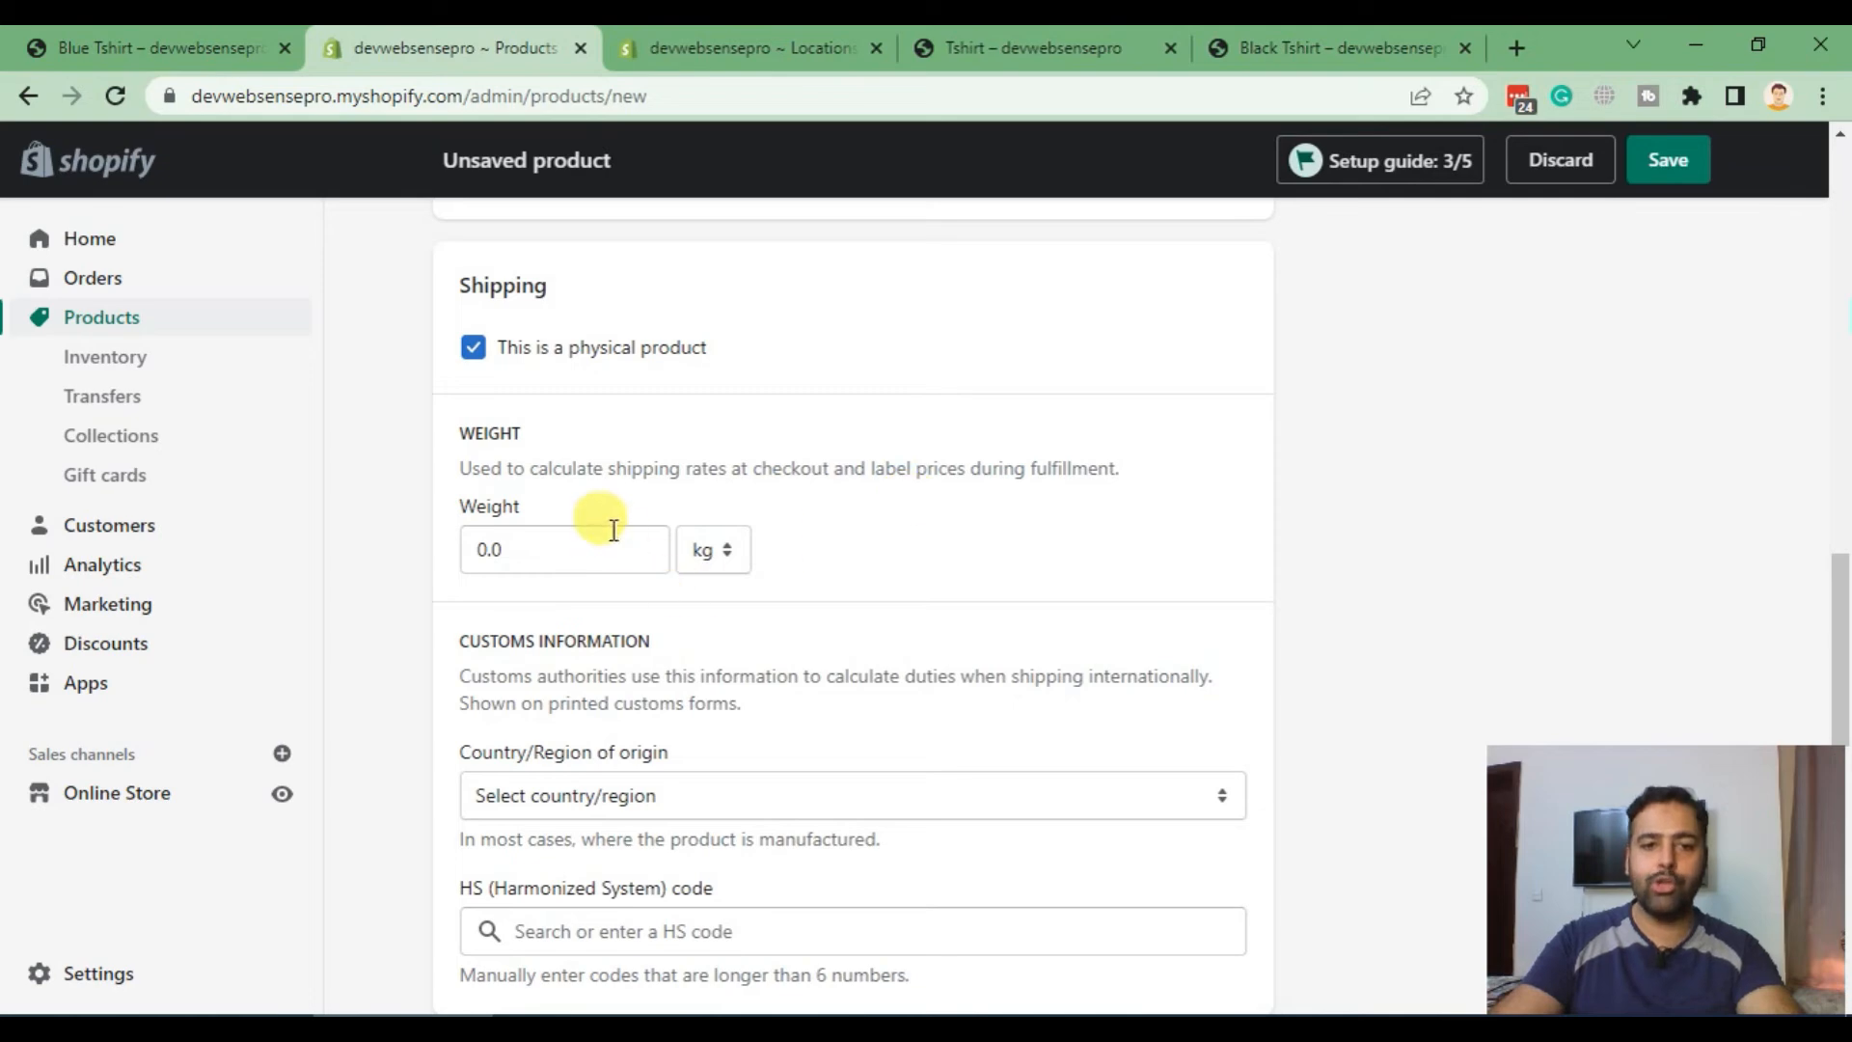
{"action": "left_click_drag", "start_coordinate": [579, 542], "coordinate": [473, 552]}
{"action": "left_click", "coordinate": [719, 546]}
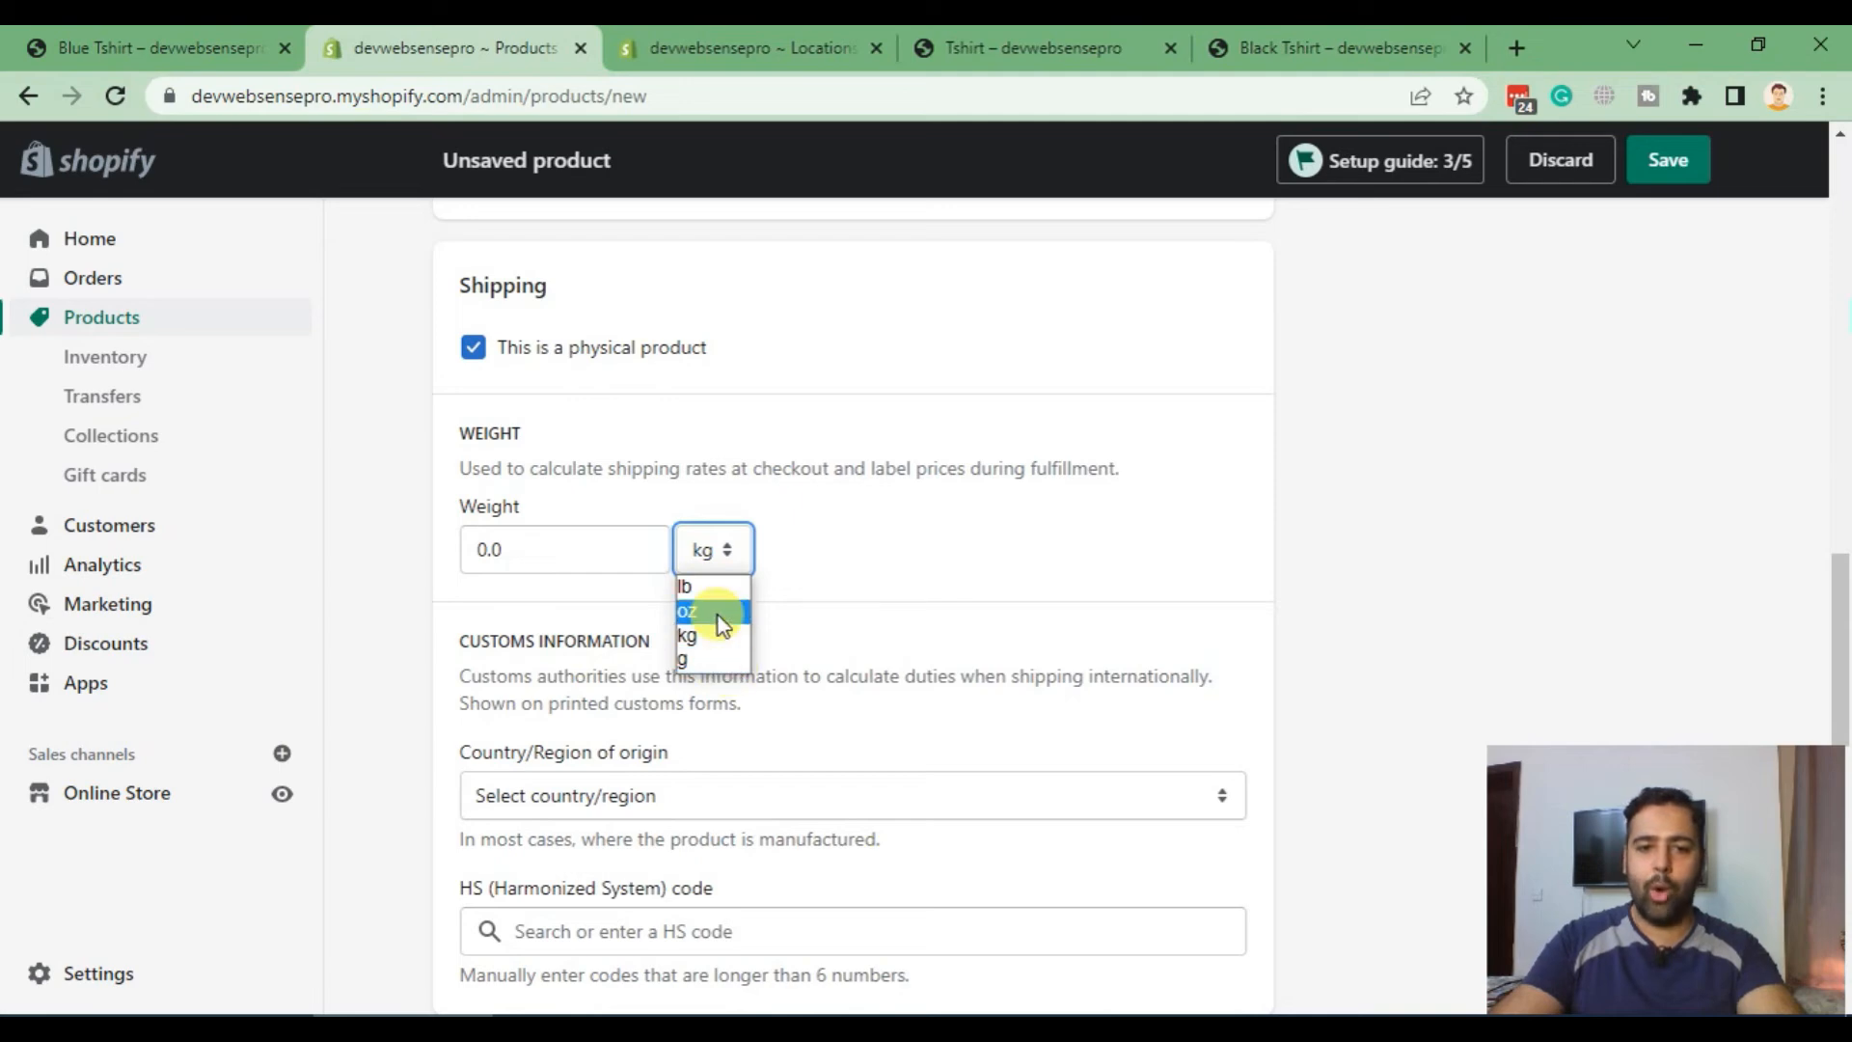
{"action": "left_click", "coordinate": [714, 658]}
{"action": "key", "text": "shift+Tab"}
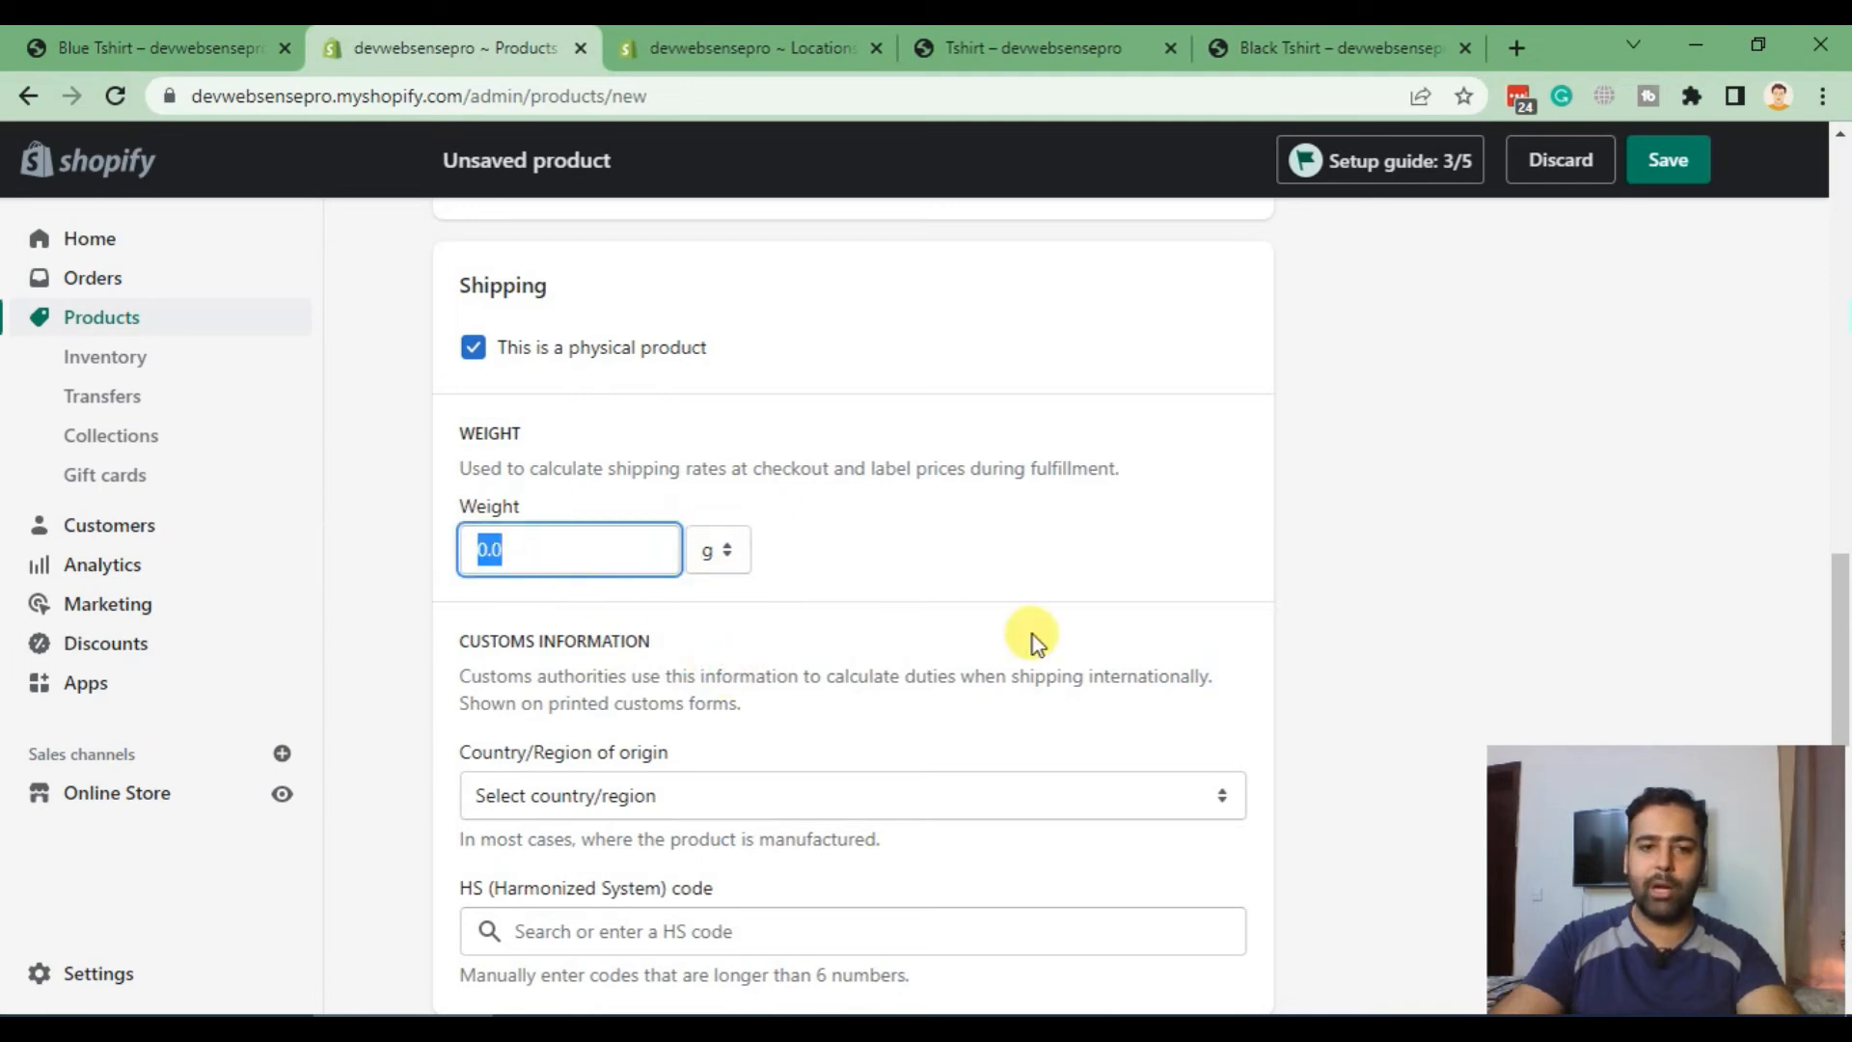
{"action": "type", "text": "30"}
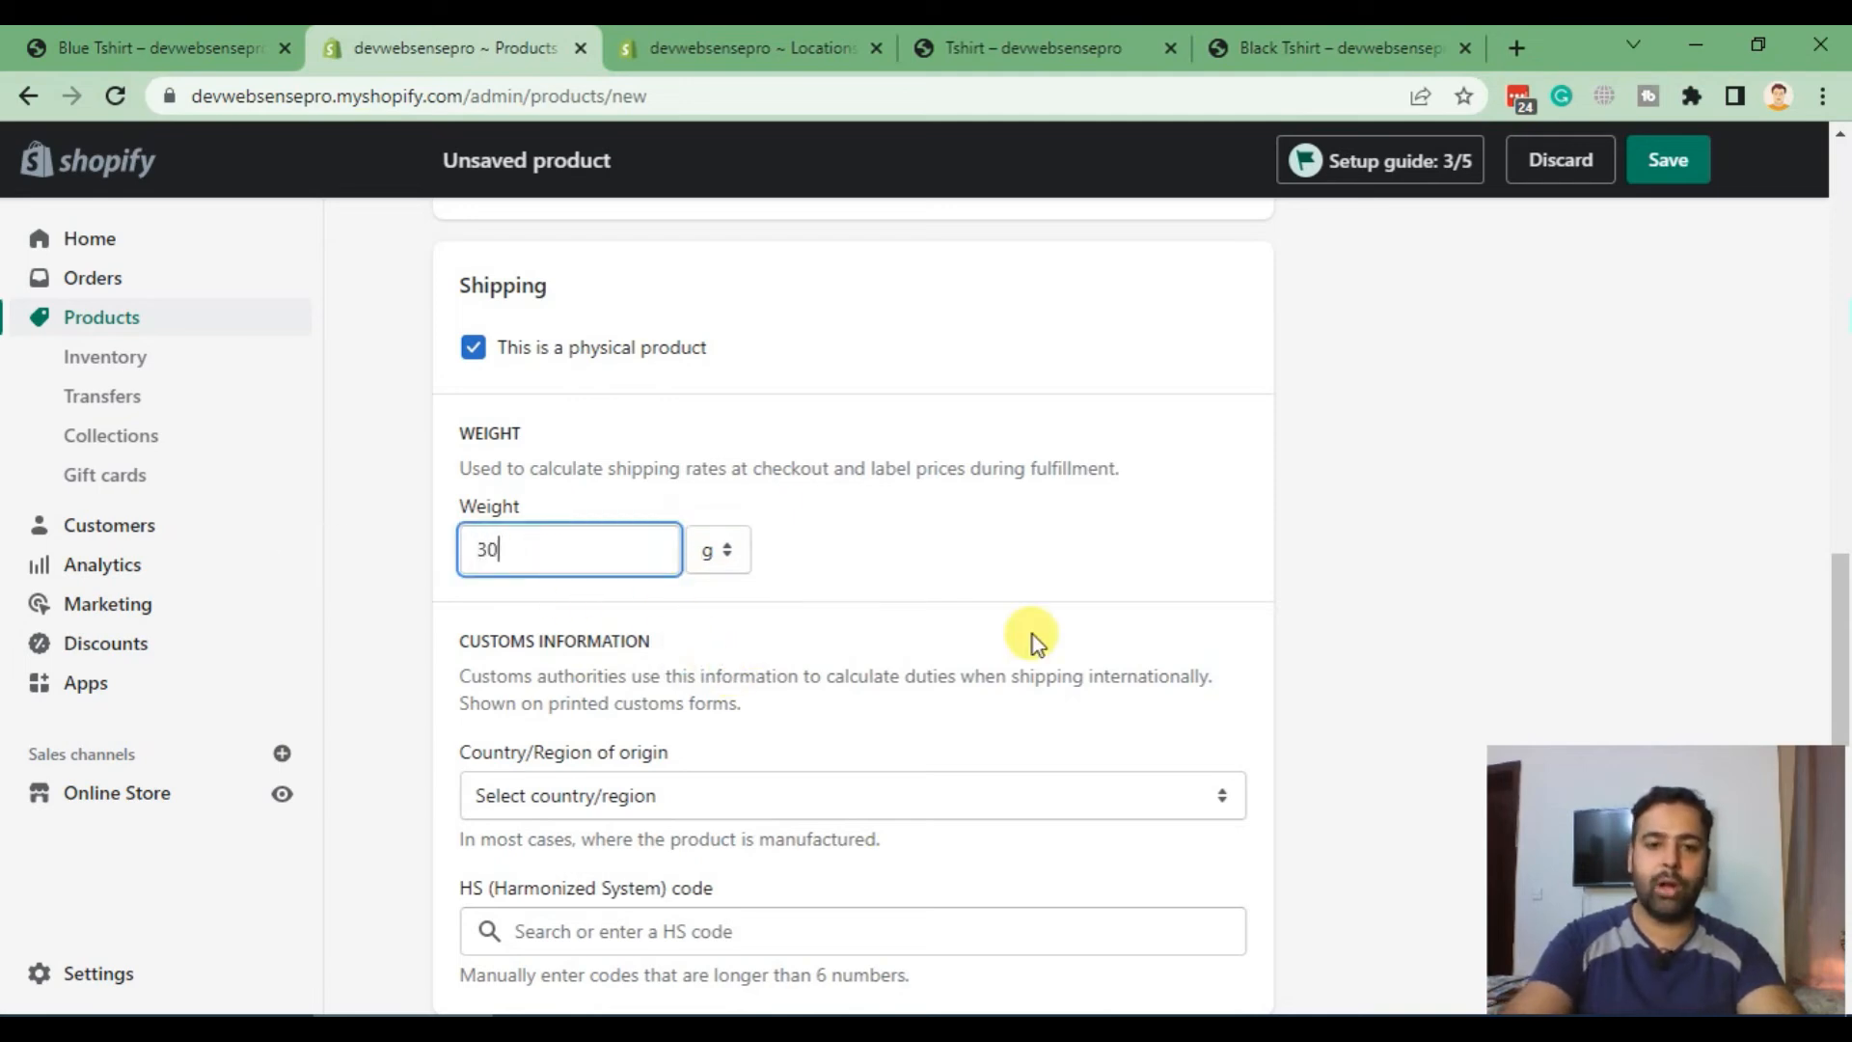
{"action": "type", "text": "0"}
{"action": "left_click", "coordinate": [1036, 635]}
Step: Set the country of origin to Pakistan in the product's customs information
{"action": "scroll", "coordinate": [1034, 395], "scroll_direction": "down", "scroll_amount": 4}
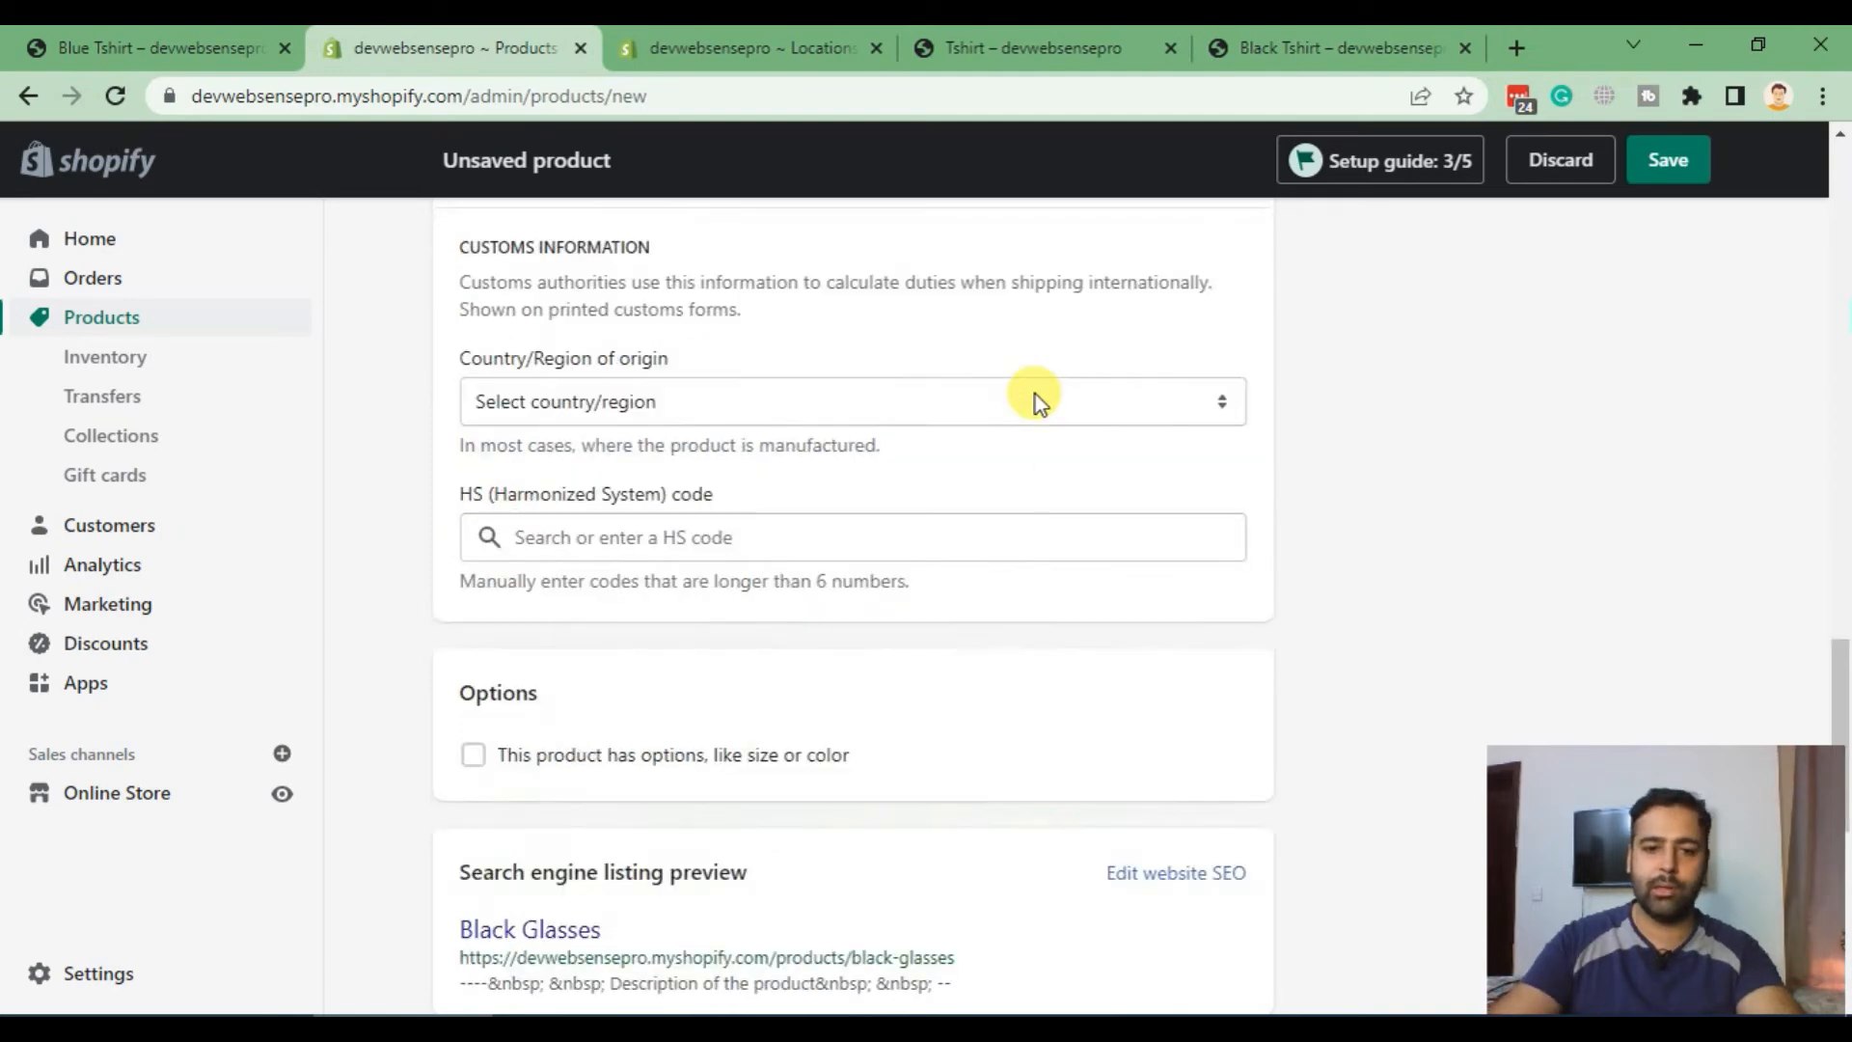
{"action": "scroll", "coordinate": [1051, 469], "scroll_direction": "up", "scroll_amount": 1}
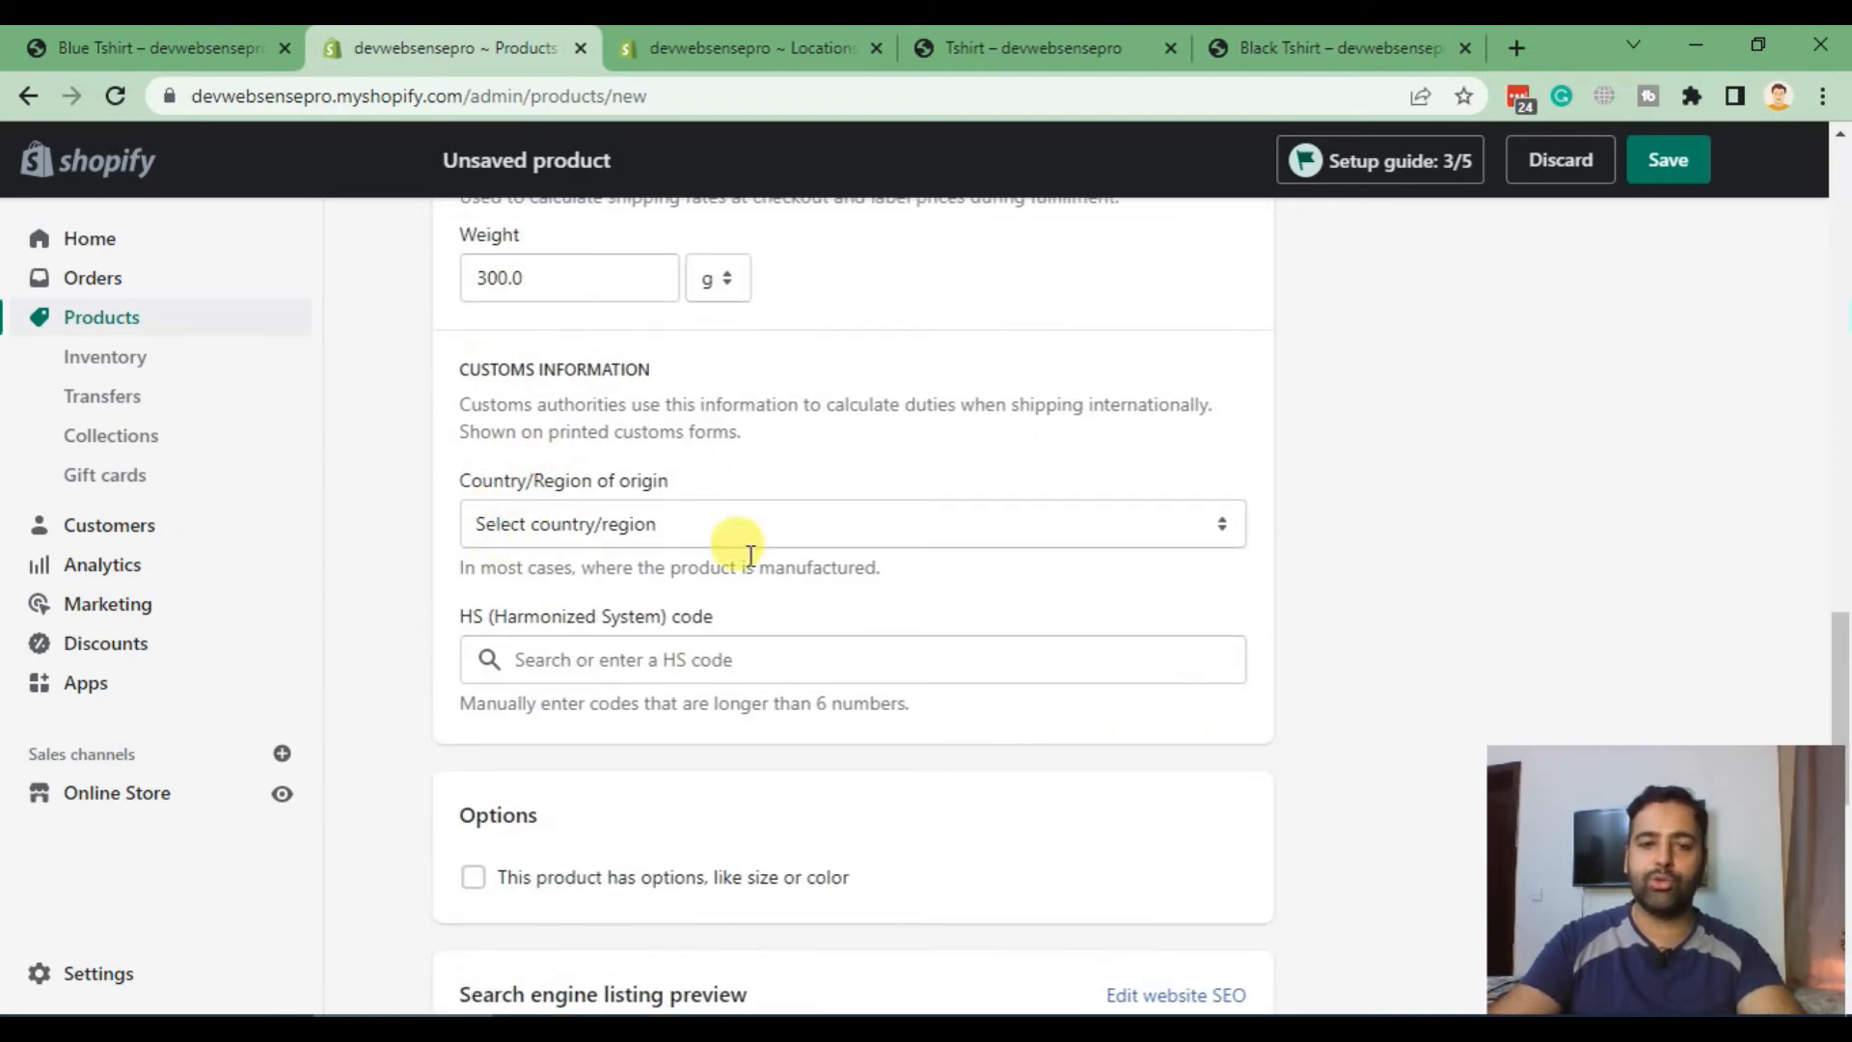
{"action": "left_click_drag", "start_coordinate": [457, 480], "coordinate": [669, 480]}
{"action": "left_click", "coordinate": [778, 476]}
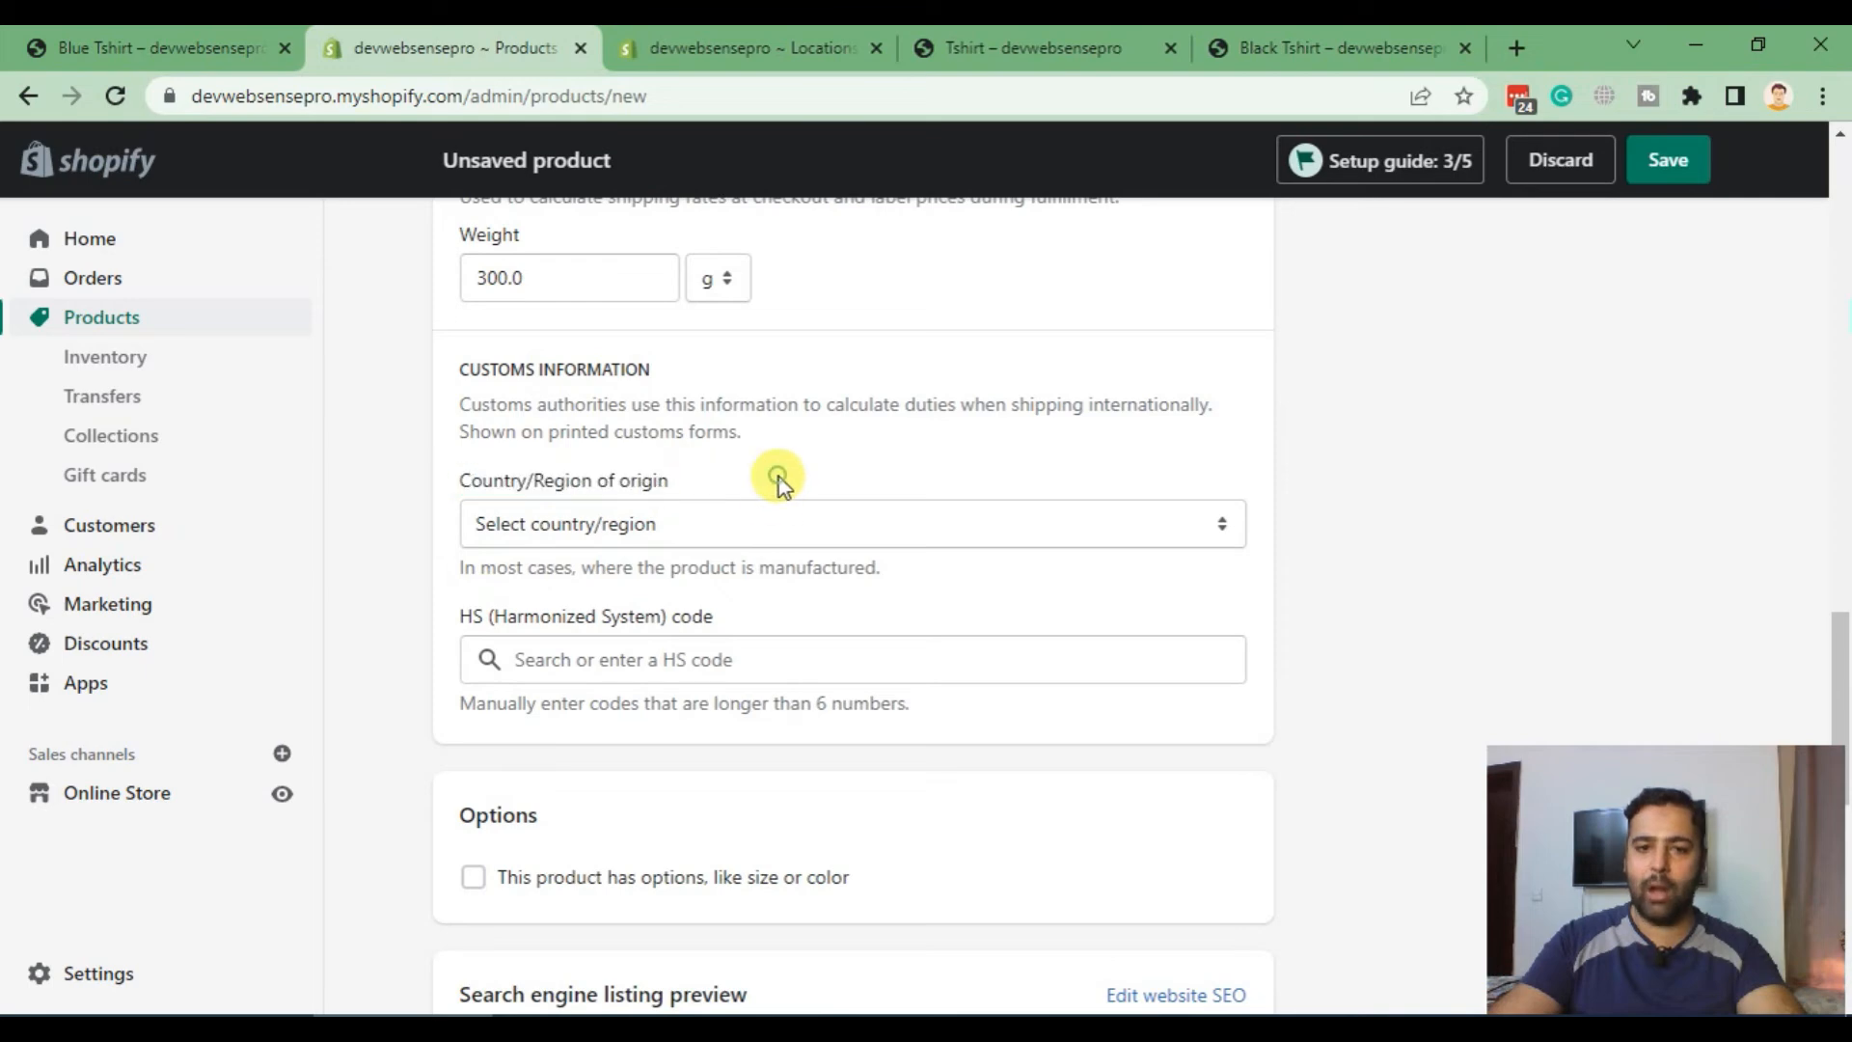
{"action": "left_click", "coordinate": [772, 538]}
{"action": "key", "text": "p"}
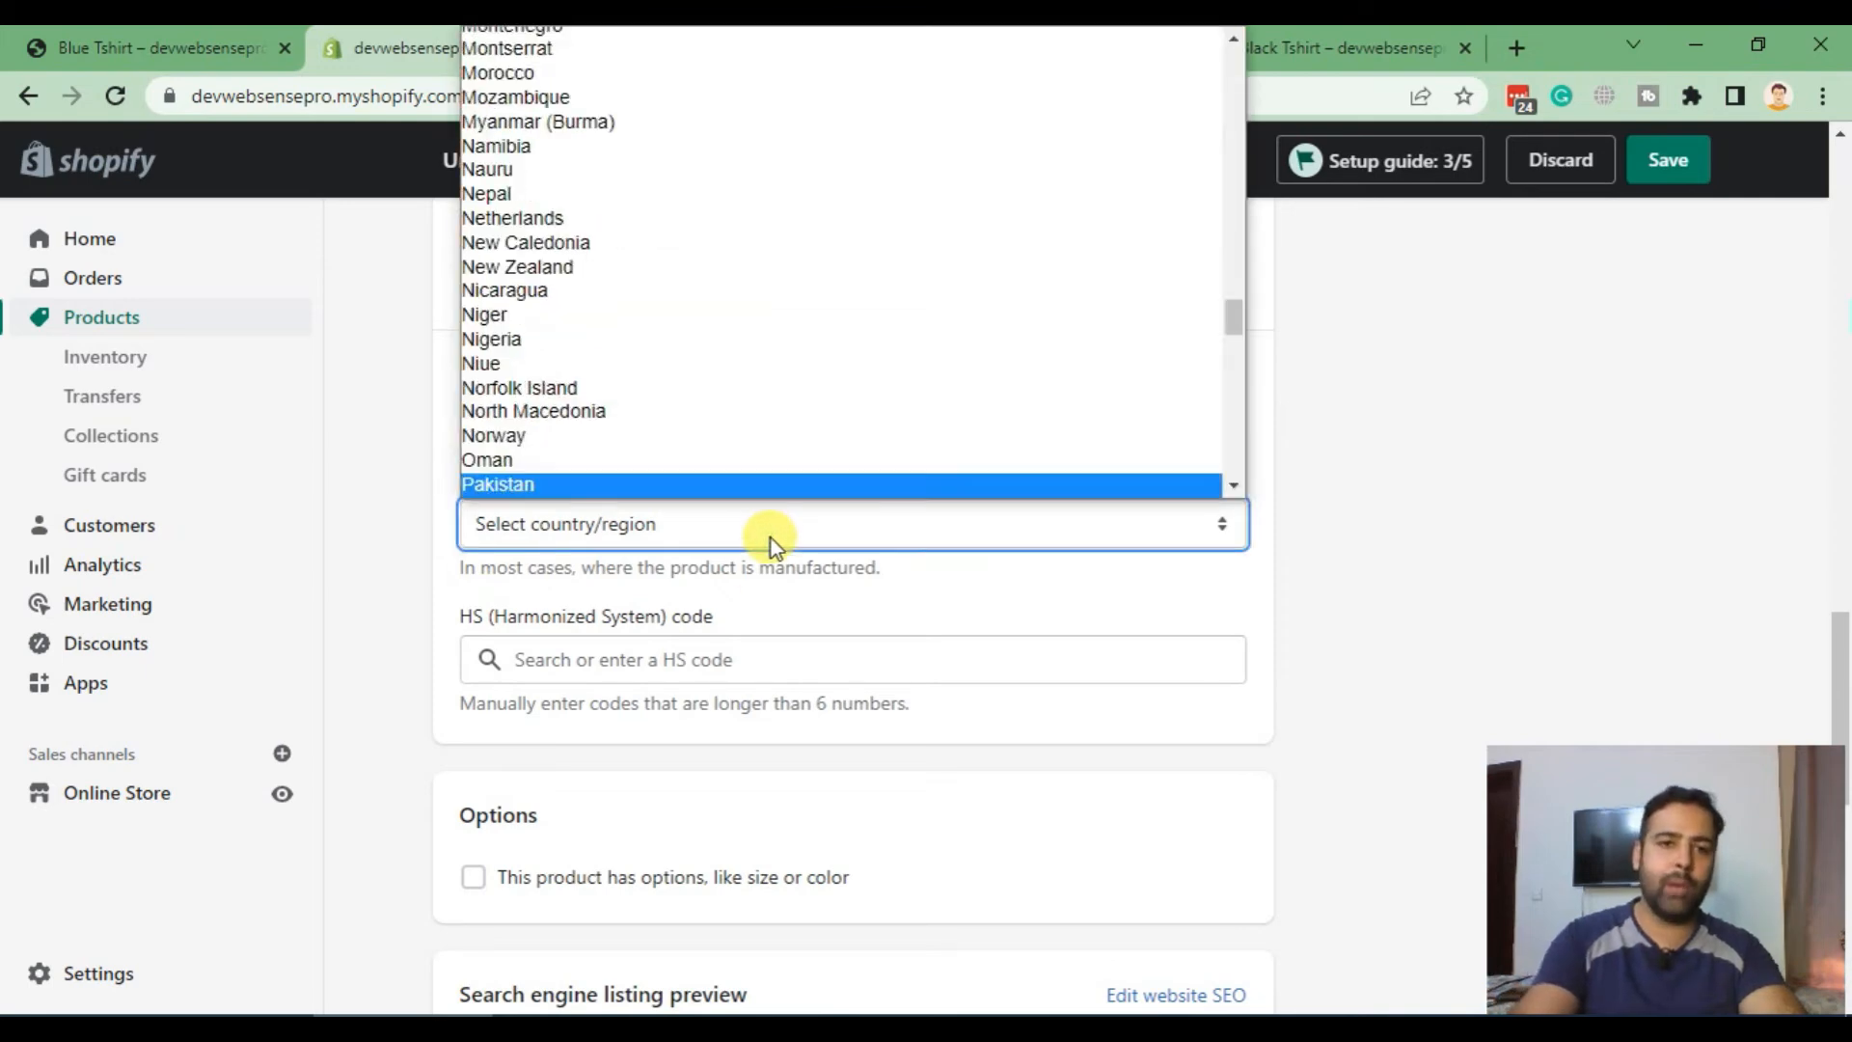
{"action": "key", "text": "Return"}
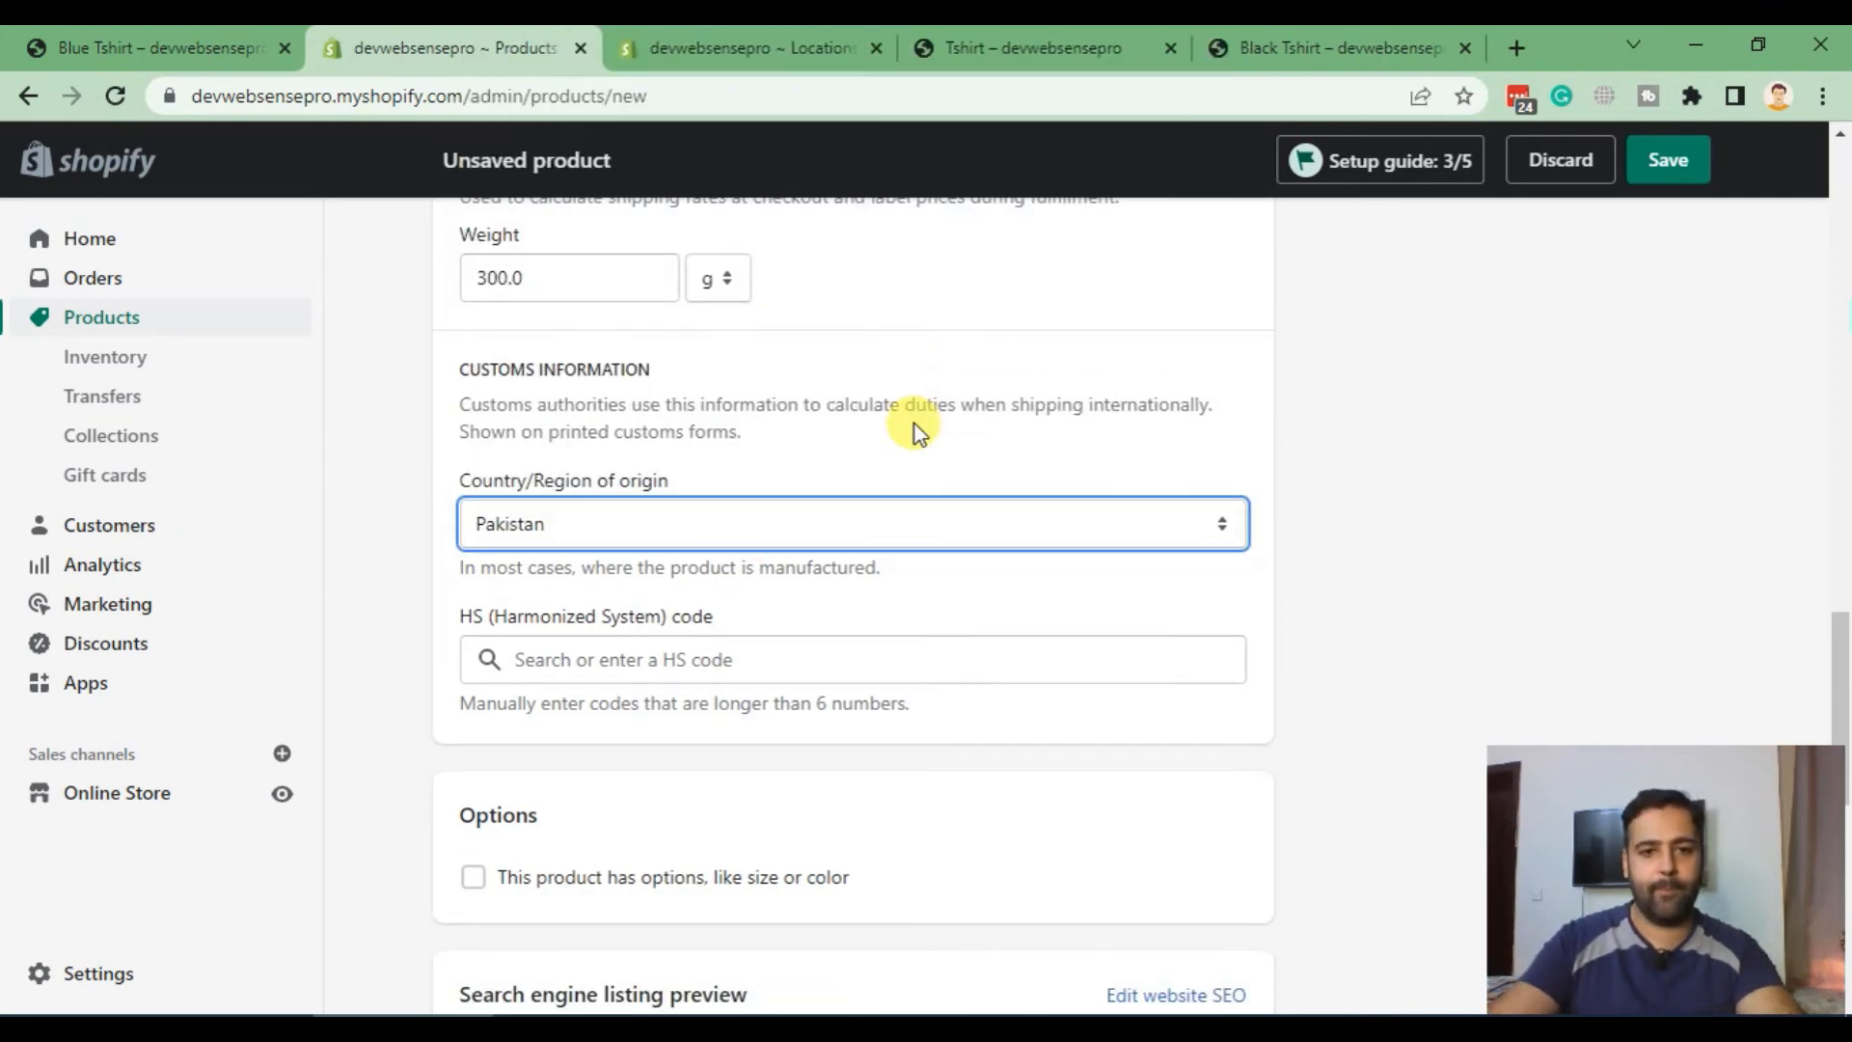
Step: Enable options such as size or color for the product
{"action": "scroll", "coordinate": [915, 425], "scroll_direction": "down", "scroll_amount": 3}
{"action": "scroll", "coordinate": [847, 353], "scroll_direction": "down", "scroll_amount": 3}
{"action": "scroll", "coordinate": [849, 373], "scroll_direction": "up", "scroll_amount": 3}
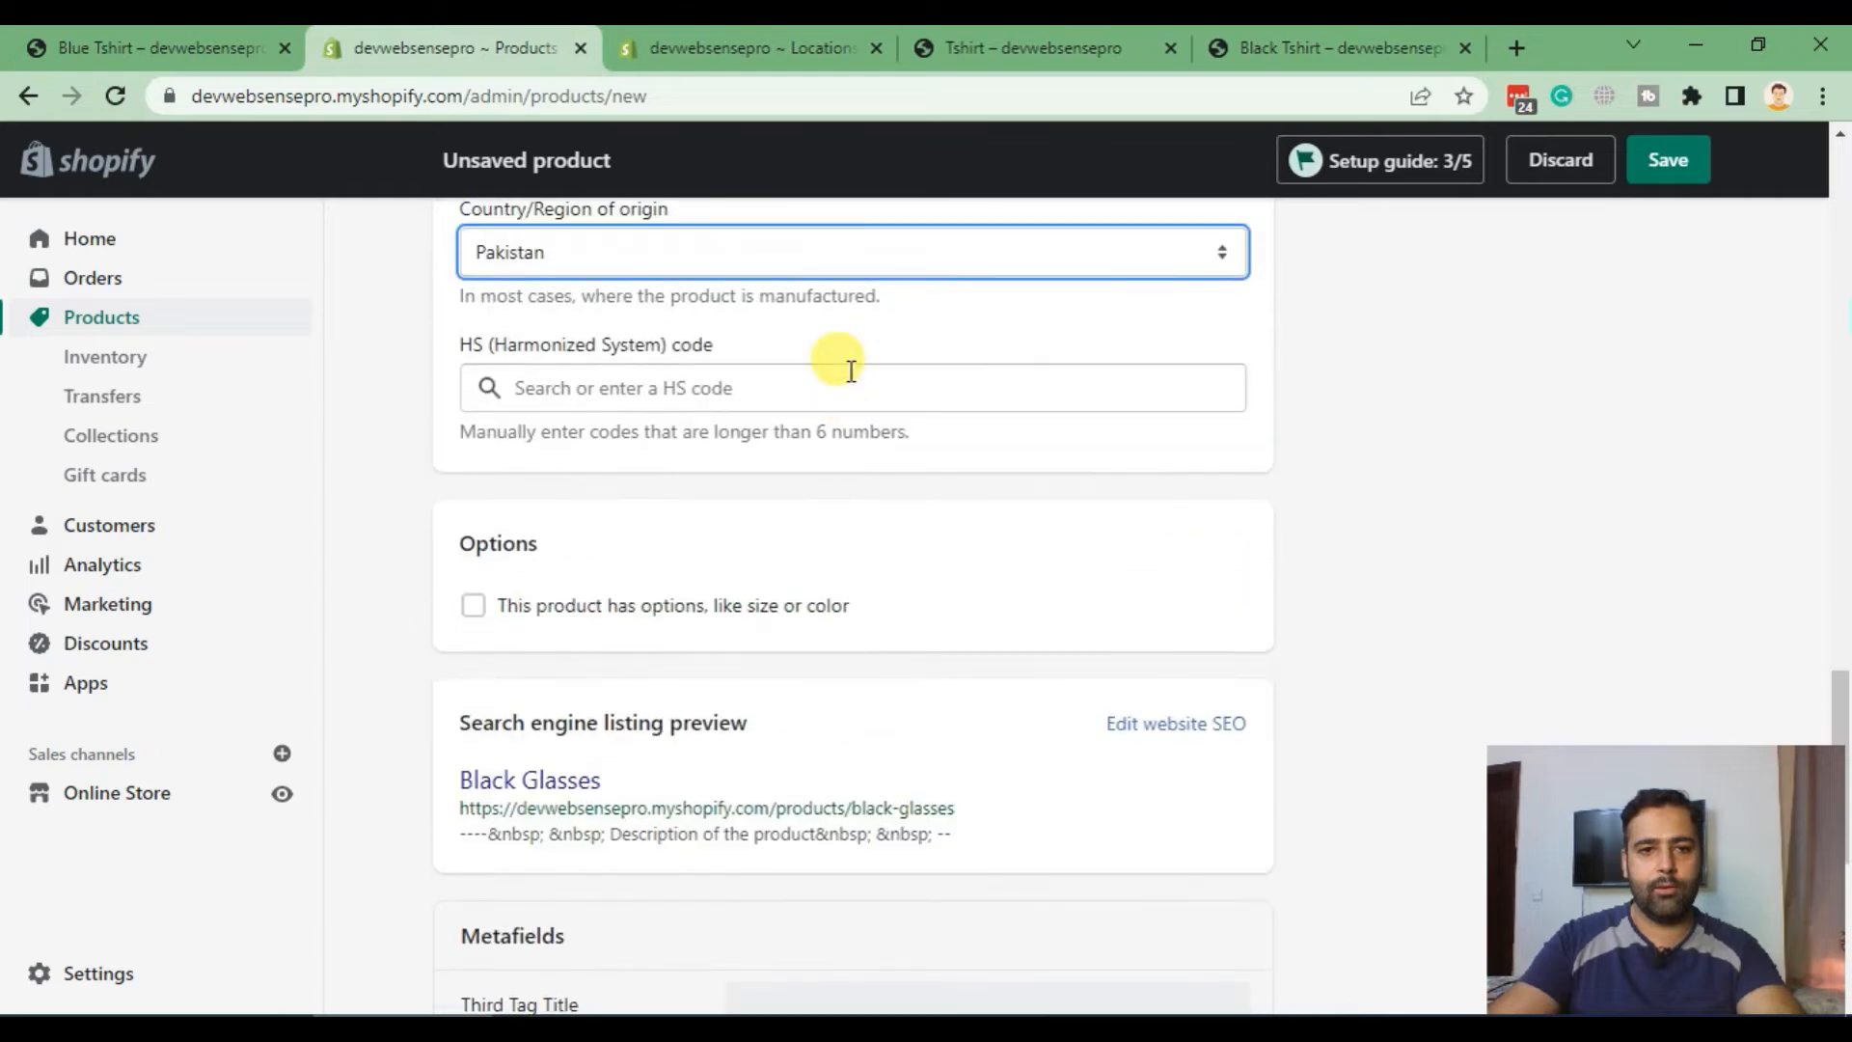
{"action": "scroll", "coordinate": [984, 482], "scroll_direction": "down", "scroll_amount": 5}
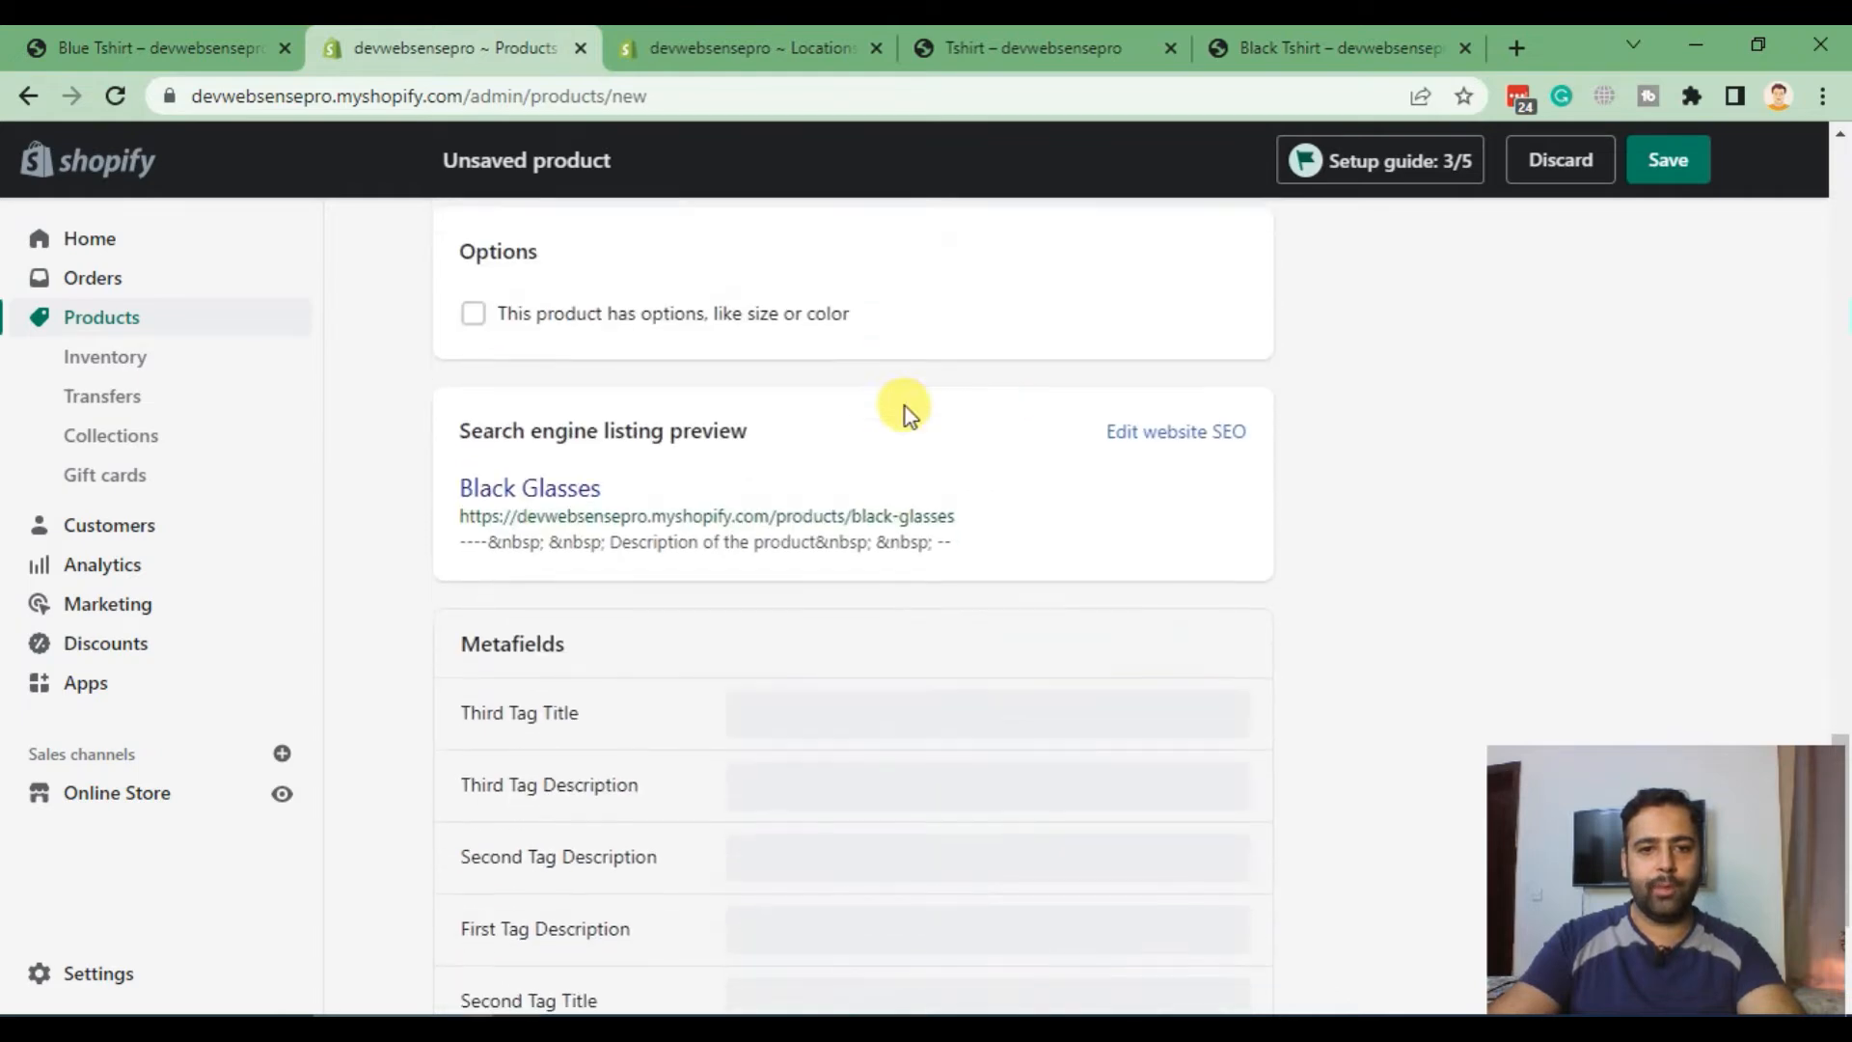
{"action": "scroll", "coordinate": [870, 443], "scroll_direction": "up", "scroll_amount": 8}
{"action": "scroll", "coordinate": [919, 385], "scroll_direction": "down", "scroll_amount": 3}
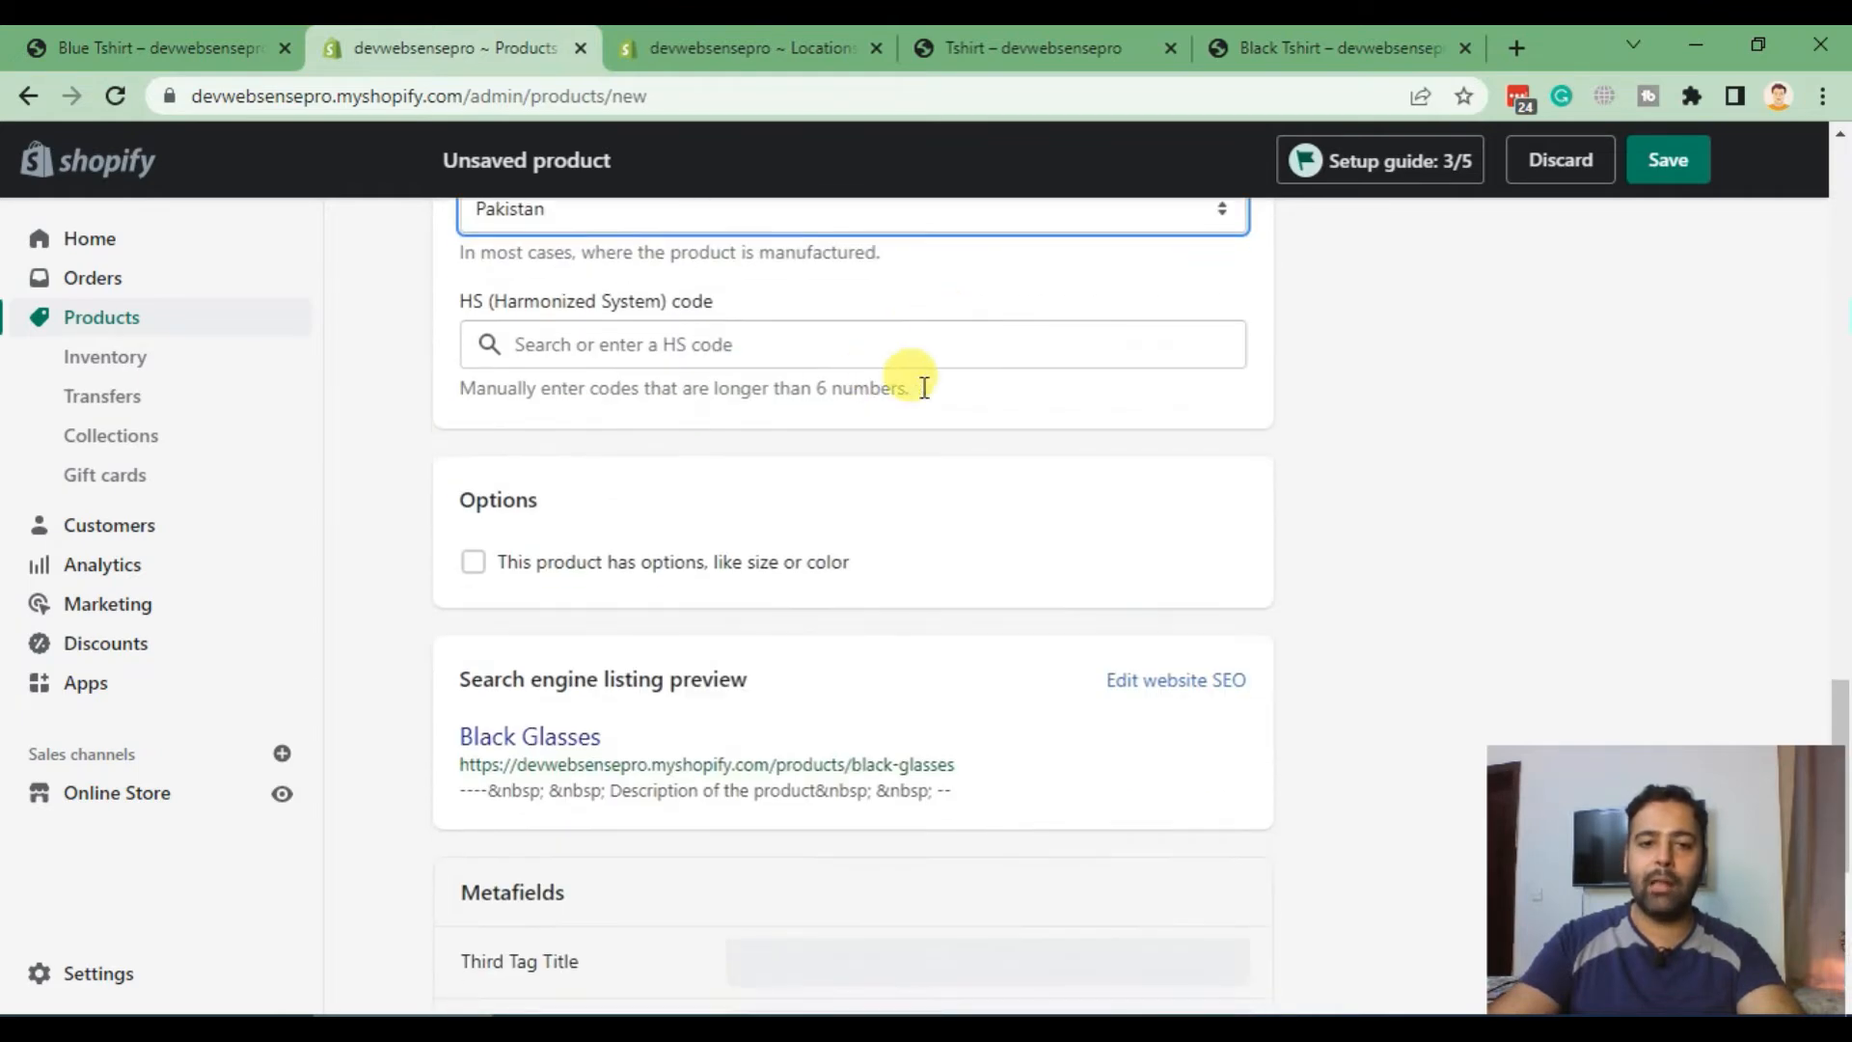
{"action": "double_click", "coordinate": [467, 498]}
{"action": "left_click", "coordinate": [721, 566]}
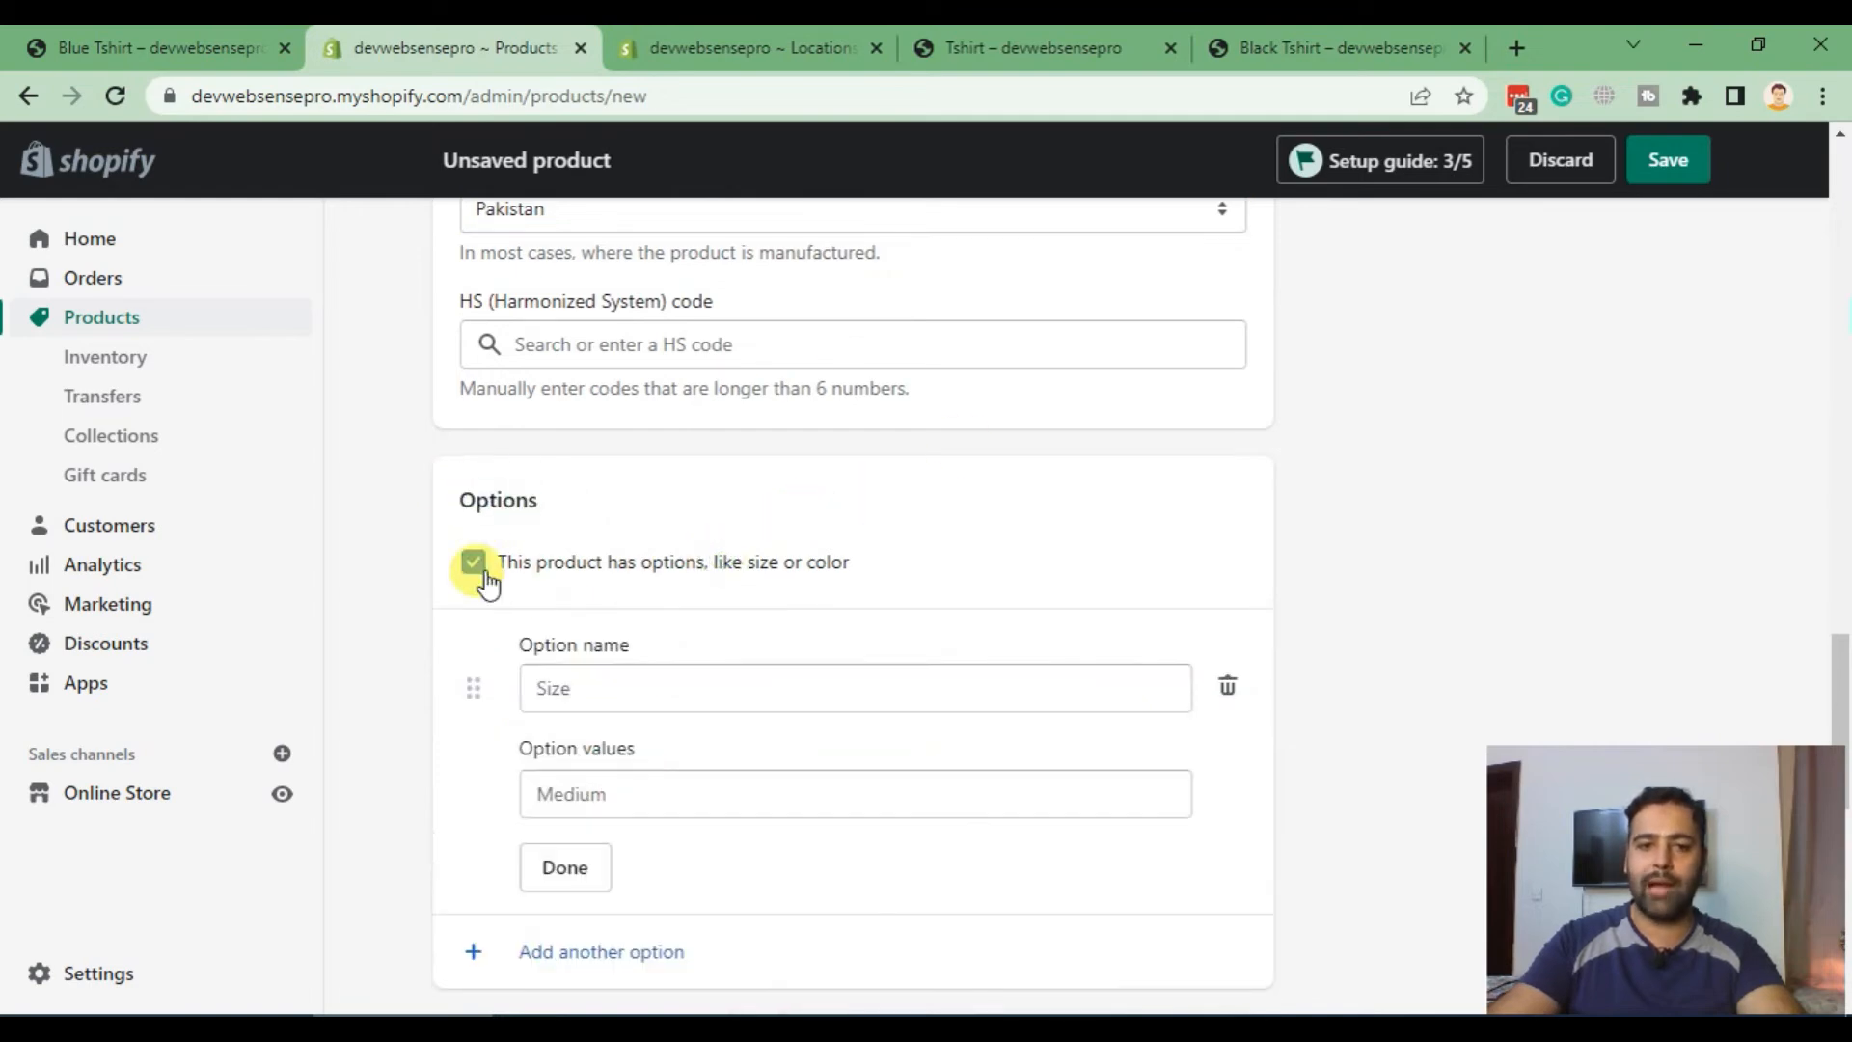
Step: Turn off the size or color options for the product and glance at the existing Tshirt store page
{"action": "left_click", "coordinate": [473, 563]}
{"action": "scroll", "coordinate": [993, 584], "scroll_direction": "up", "scroll_amount": 10}
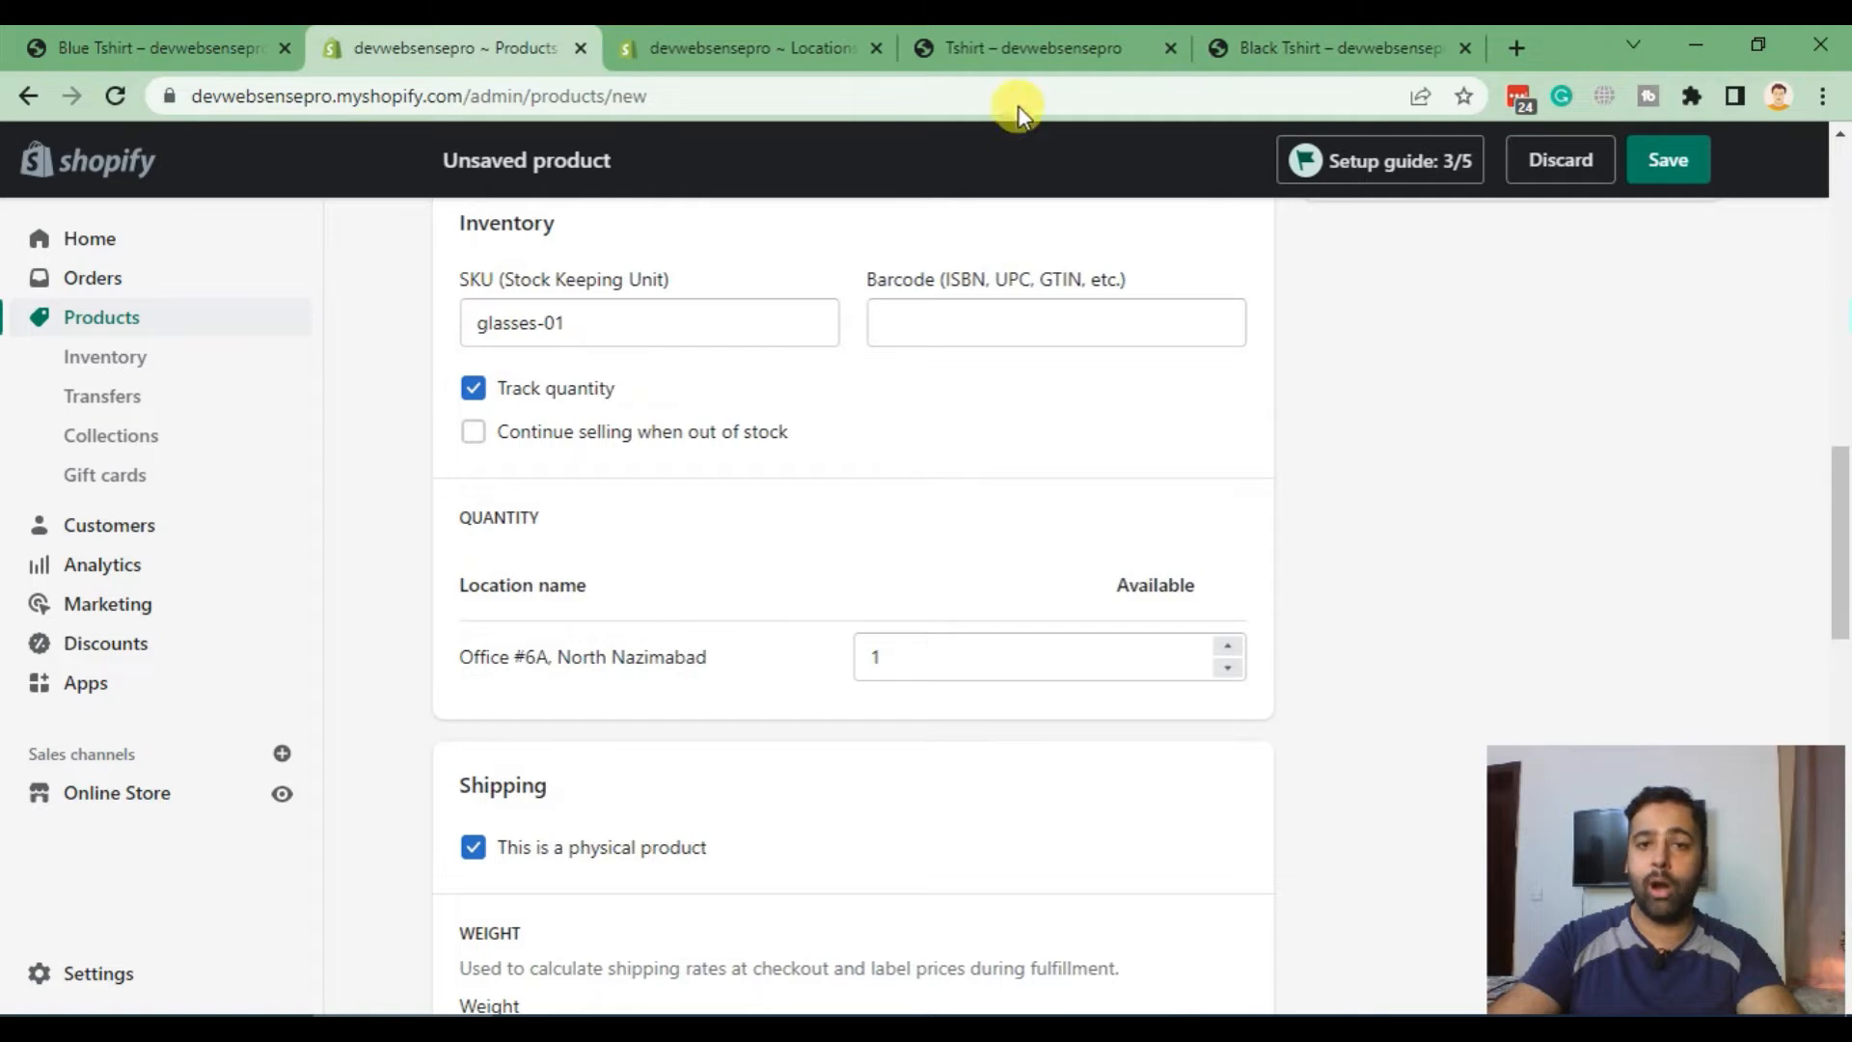
{"action": "left_click", "coordinate": [1027, 48]}
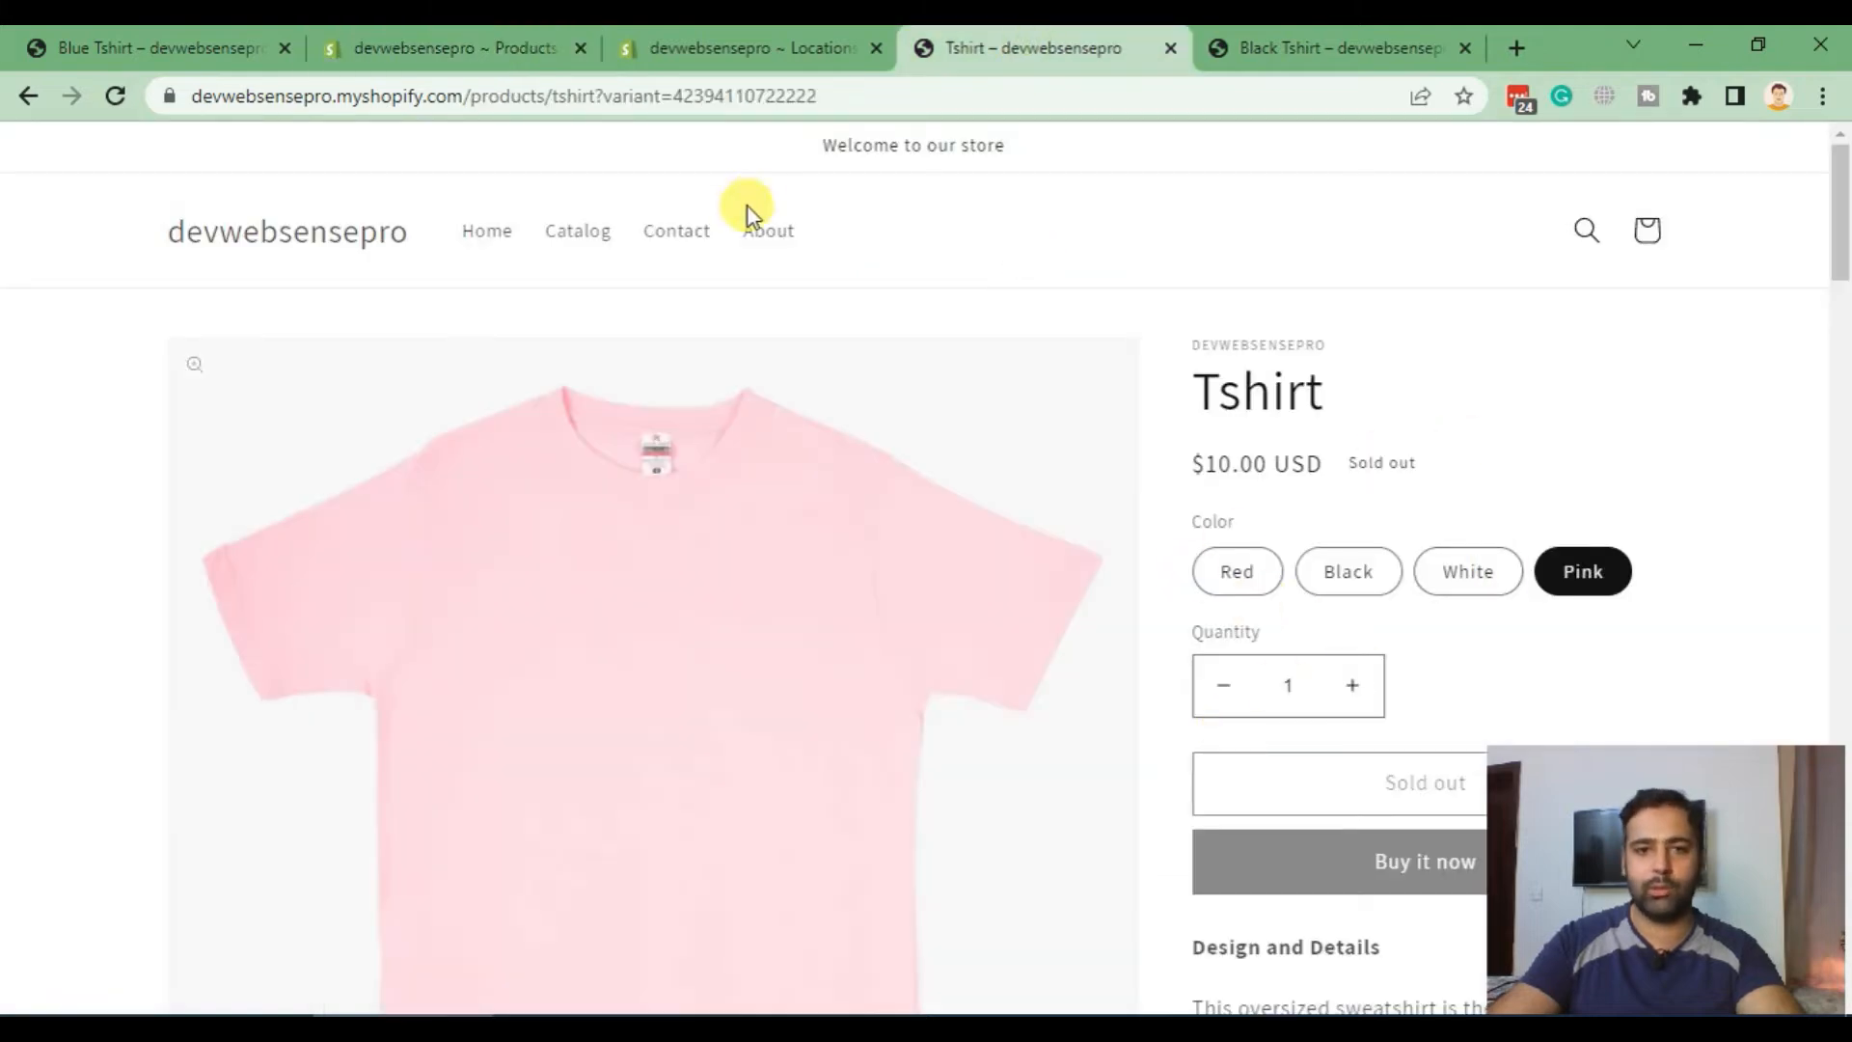
{"action": "left_click", "coordinate": [434, 47]}
{"action": "scroll", "coordinate": [1071, 551], "scroll_direction": "up", "scroll_amount": 10}
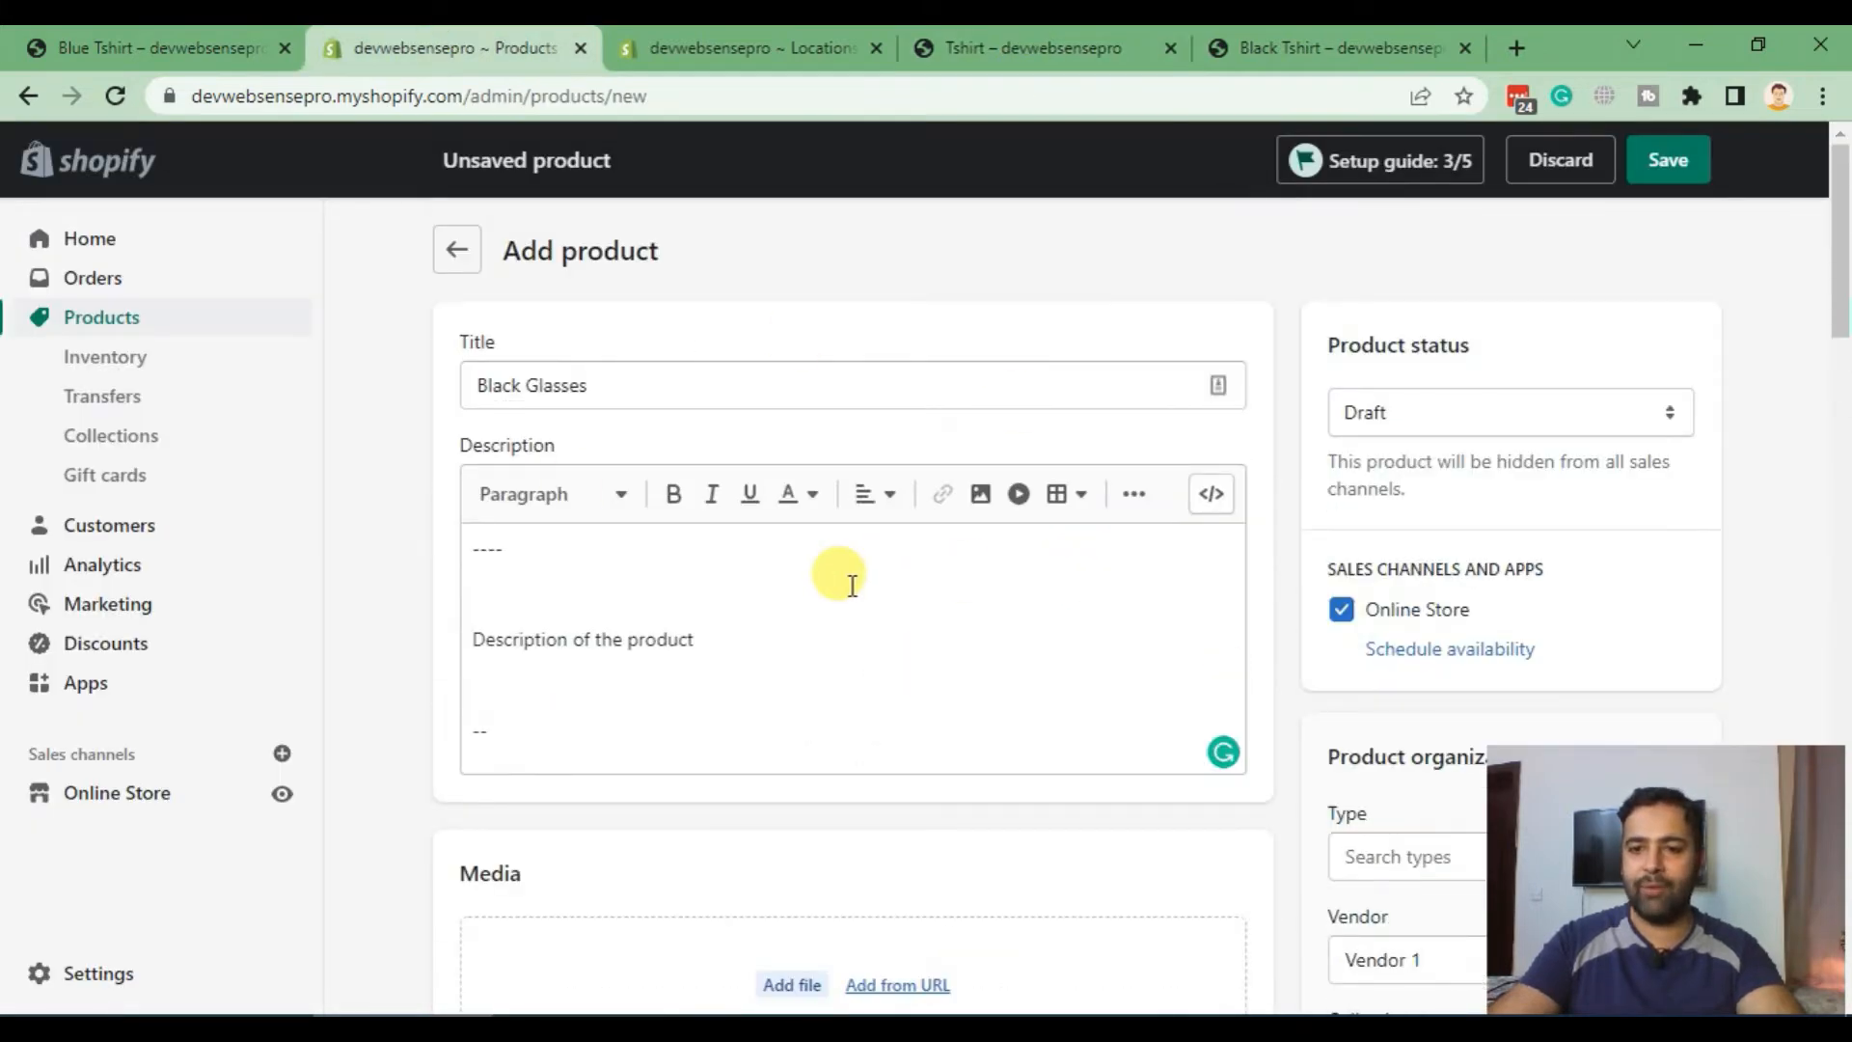
Step: Set the Black Glasses product status to Active and save the product
{"action": "left_click", "coordinate": [1565, 425]}
{"action": "left_click", "coordinate": [1380, 449]}
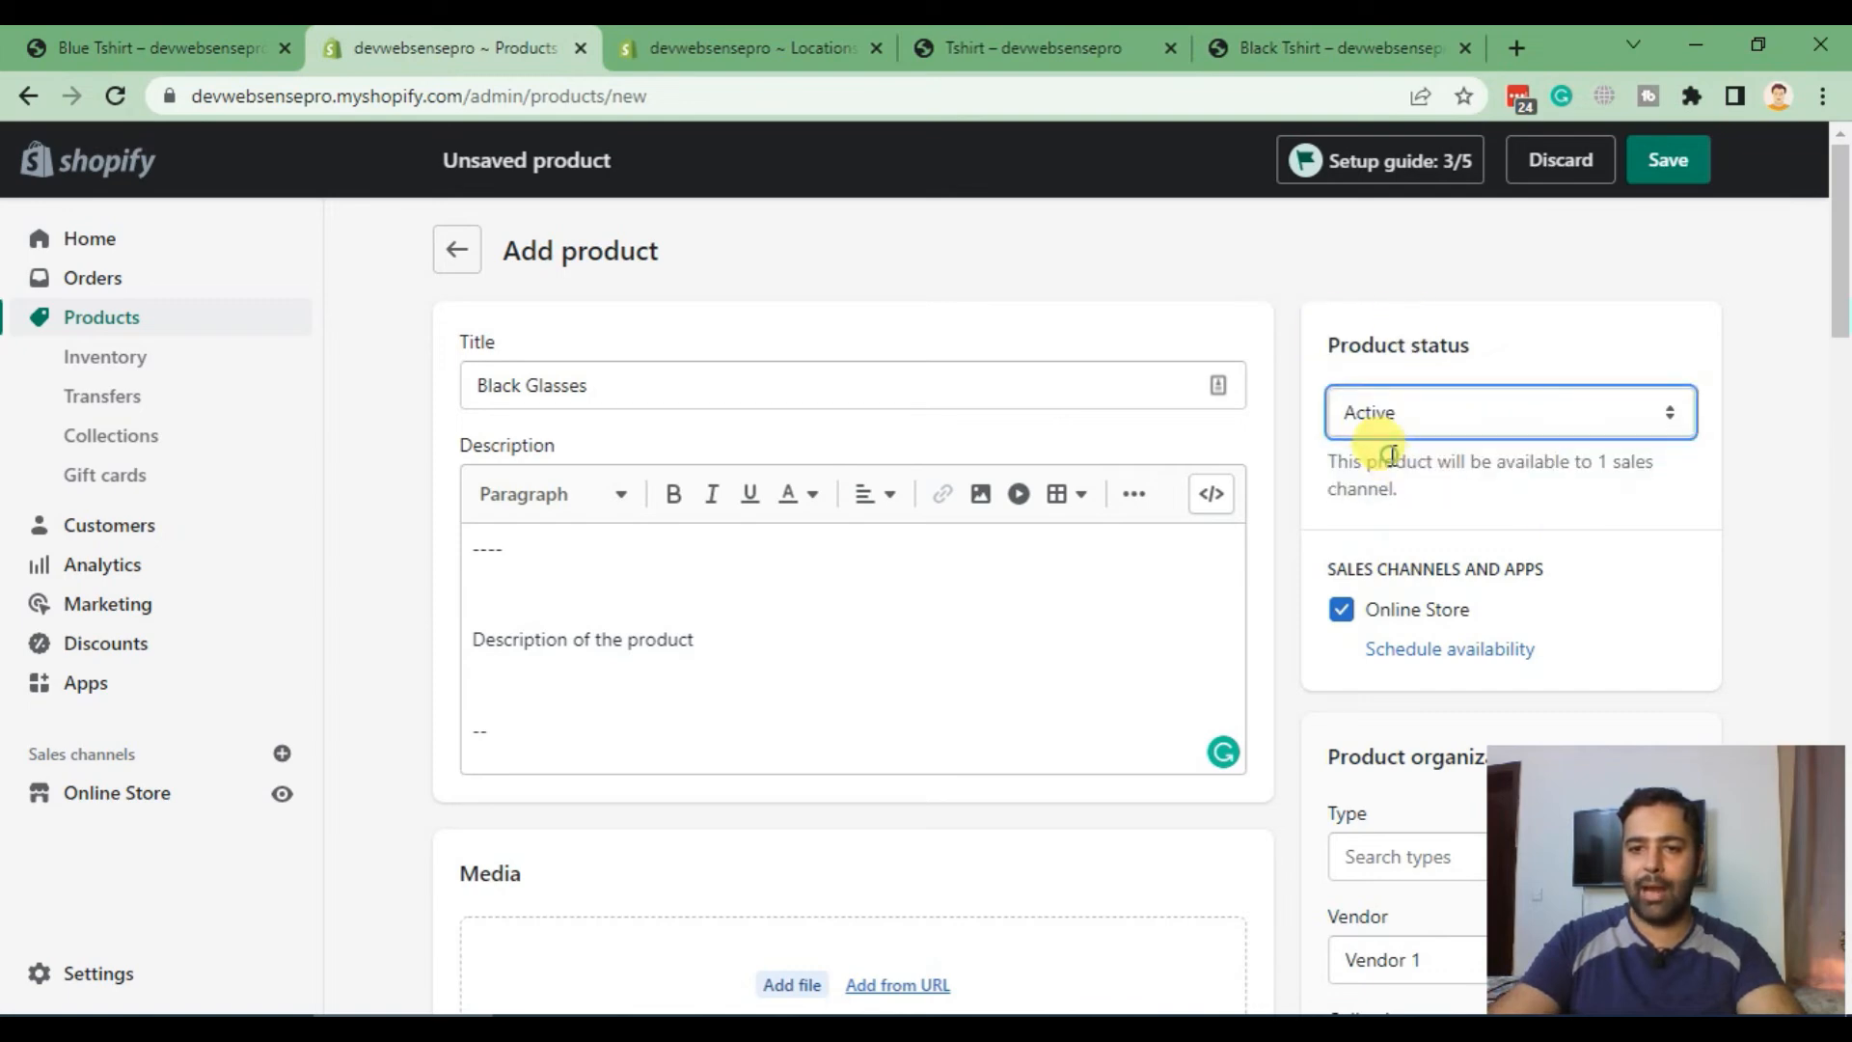
{"action": "left_click", "coordinate": [1692, 176]}
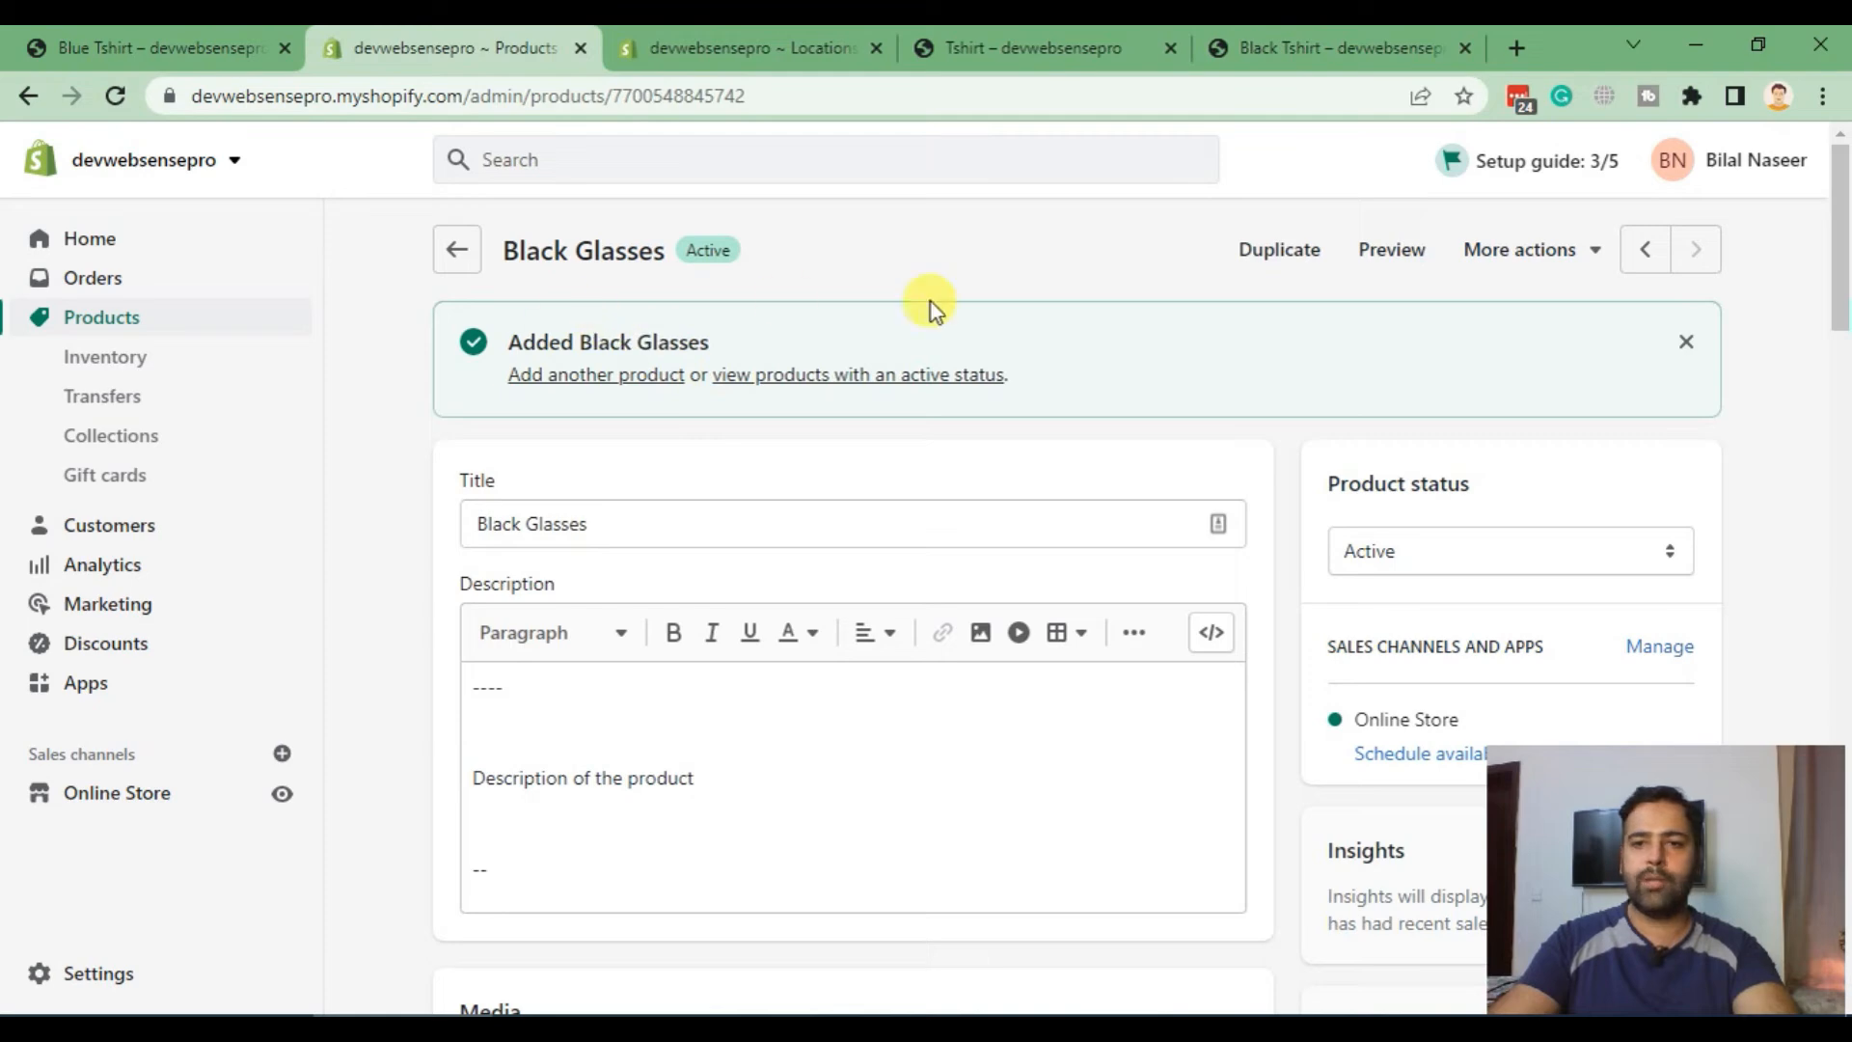
Step: Preview the saved Black Glasses product in the store and review its price, description and lower page sections
{"action": "left_click", "coordinate": [1391, 249]}
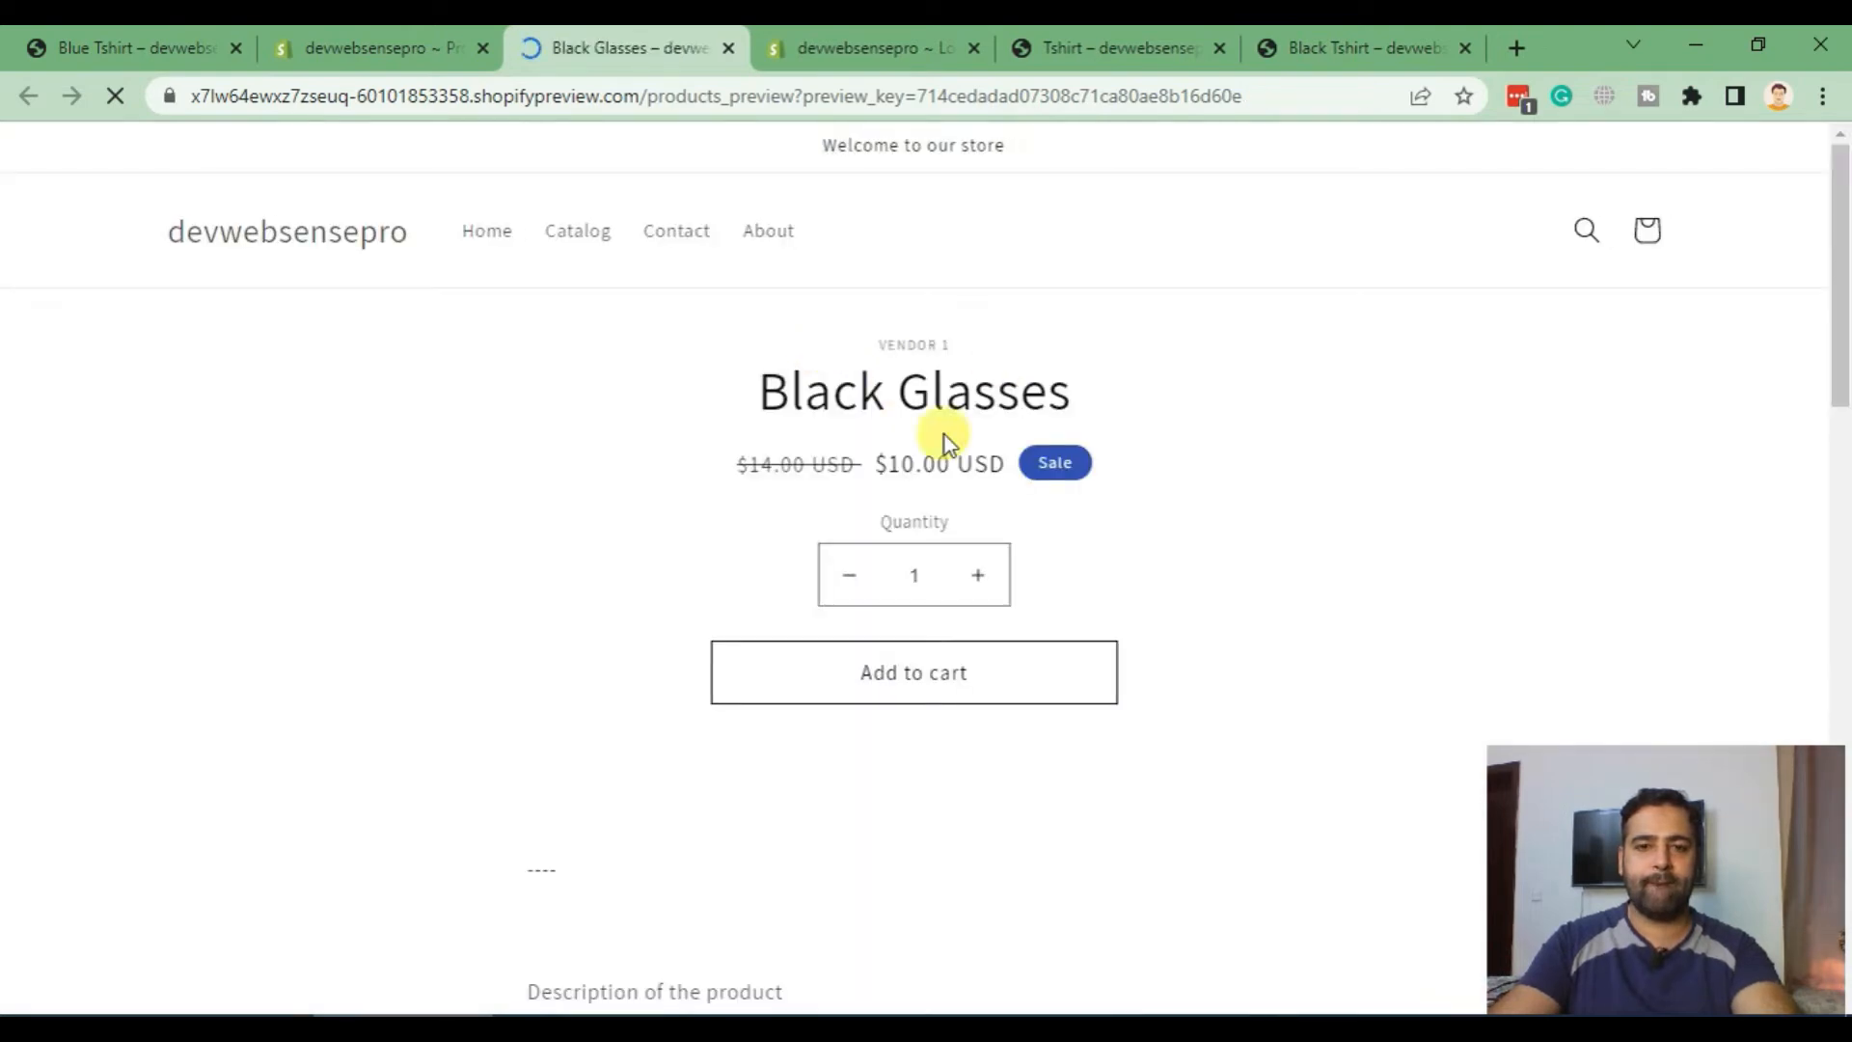
{"action": "scroll", "coordinate": [1129, 318], "scroll_direction": "down", "scroll_amount": 5}
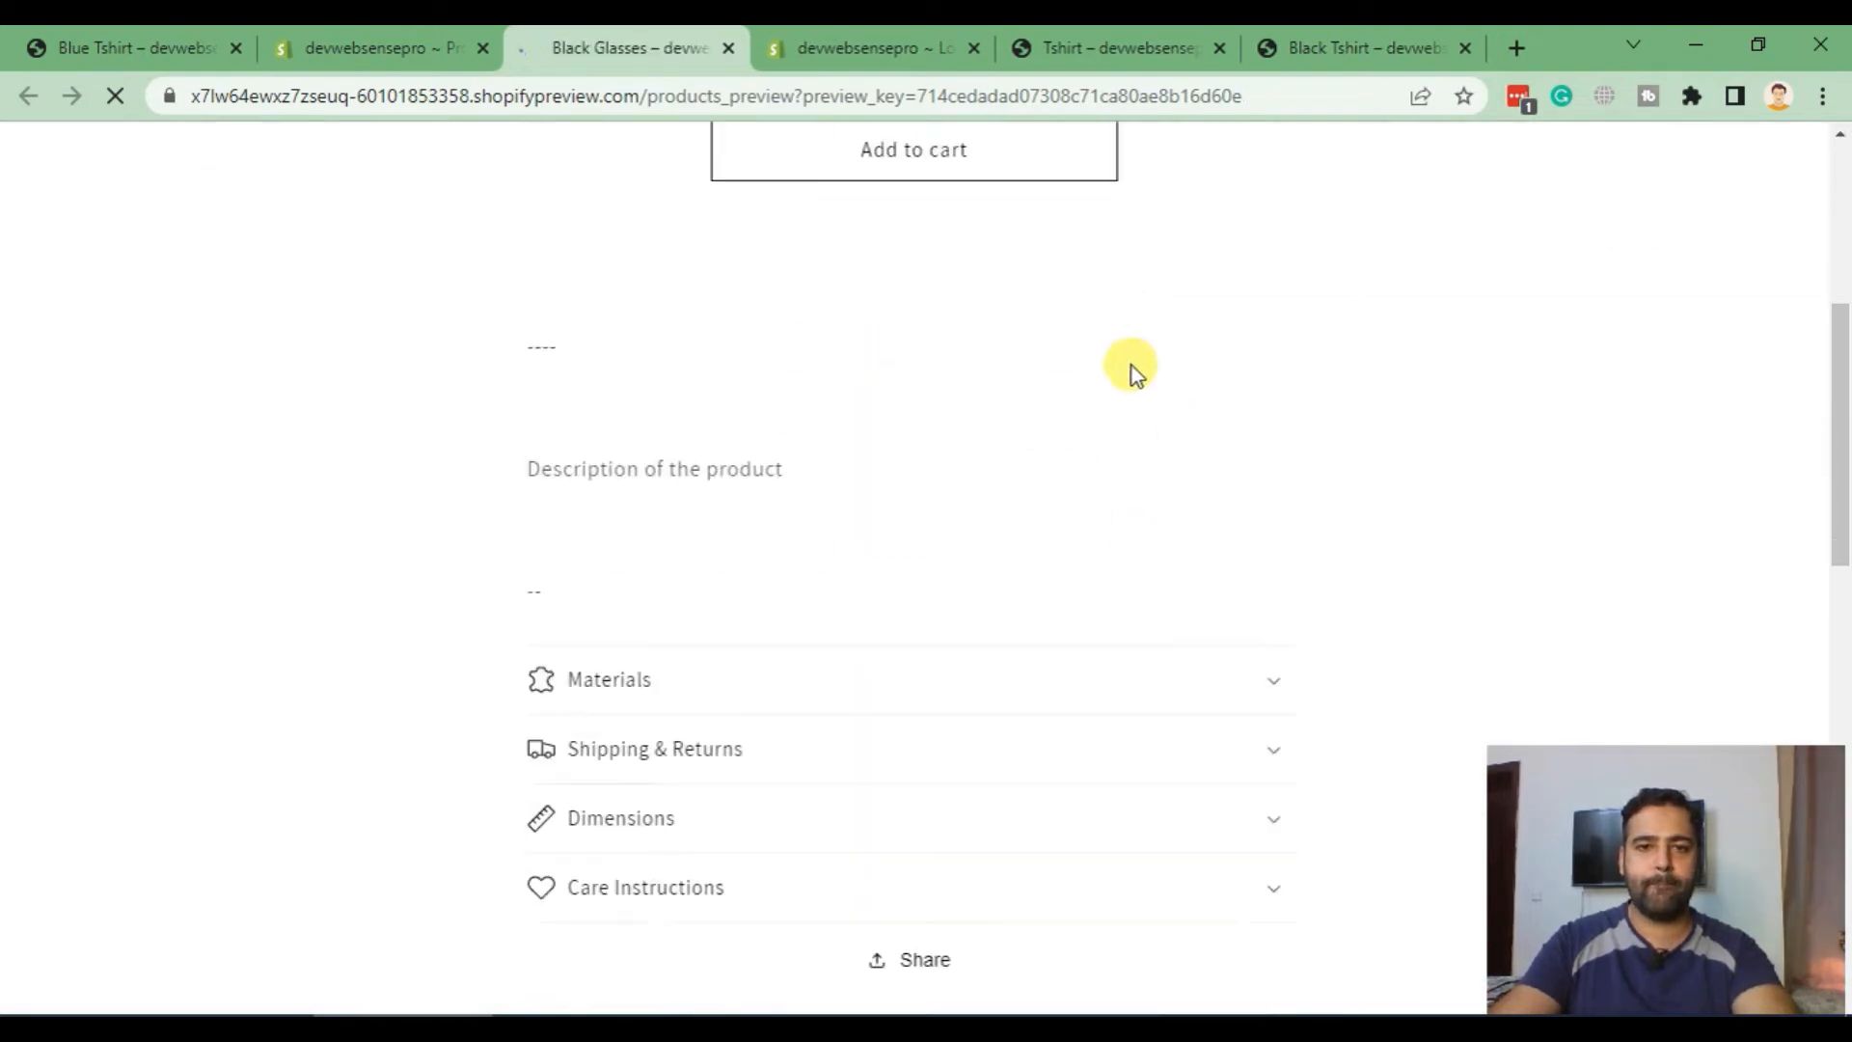
{"action": "scroll", "coordinate": [1139, 333], "scroll_direction": "down", "scroll_amount": 5}
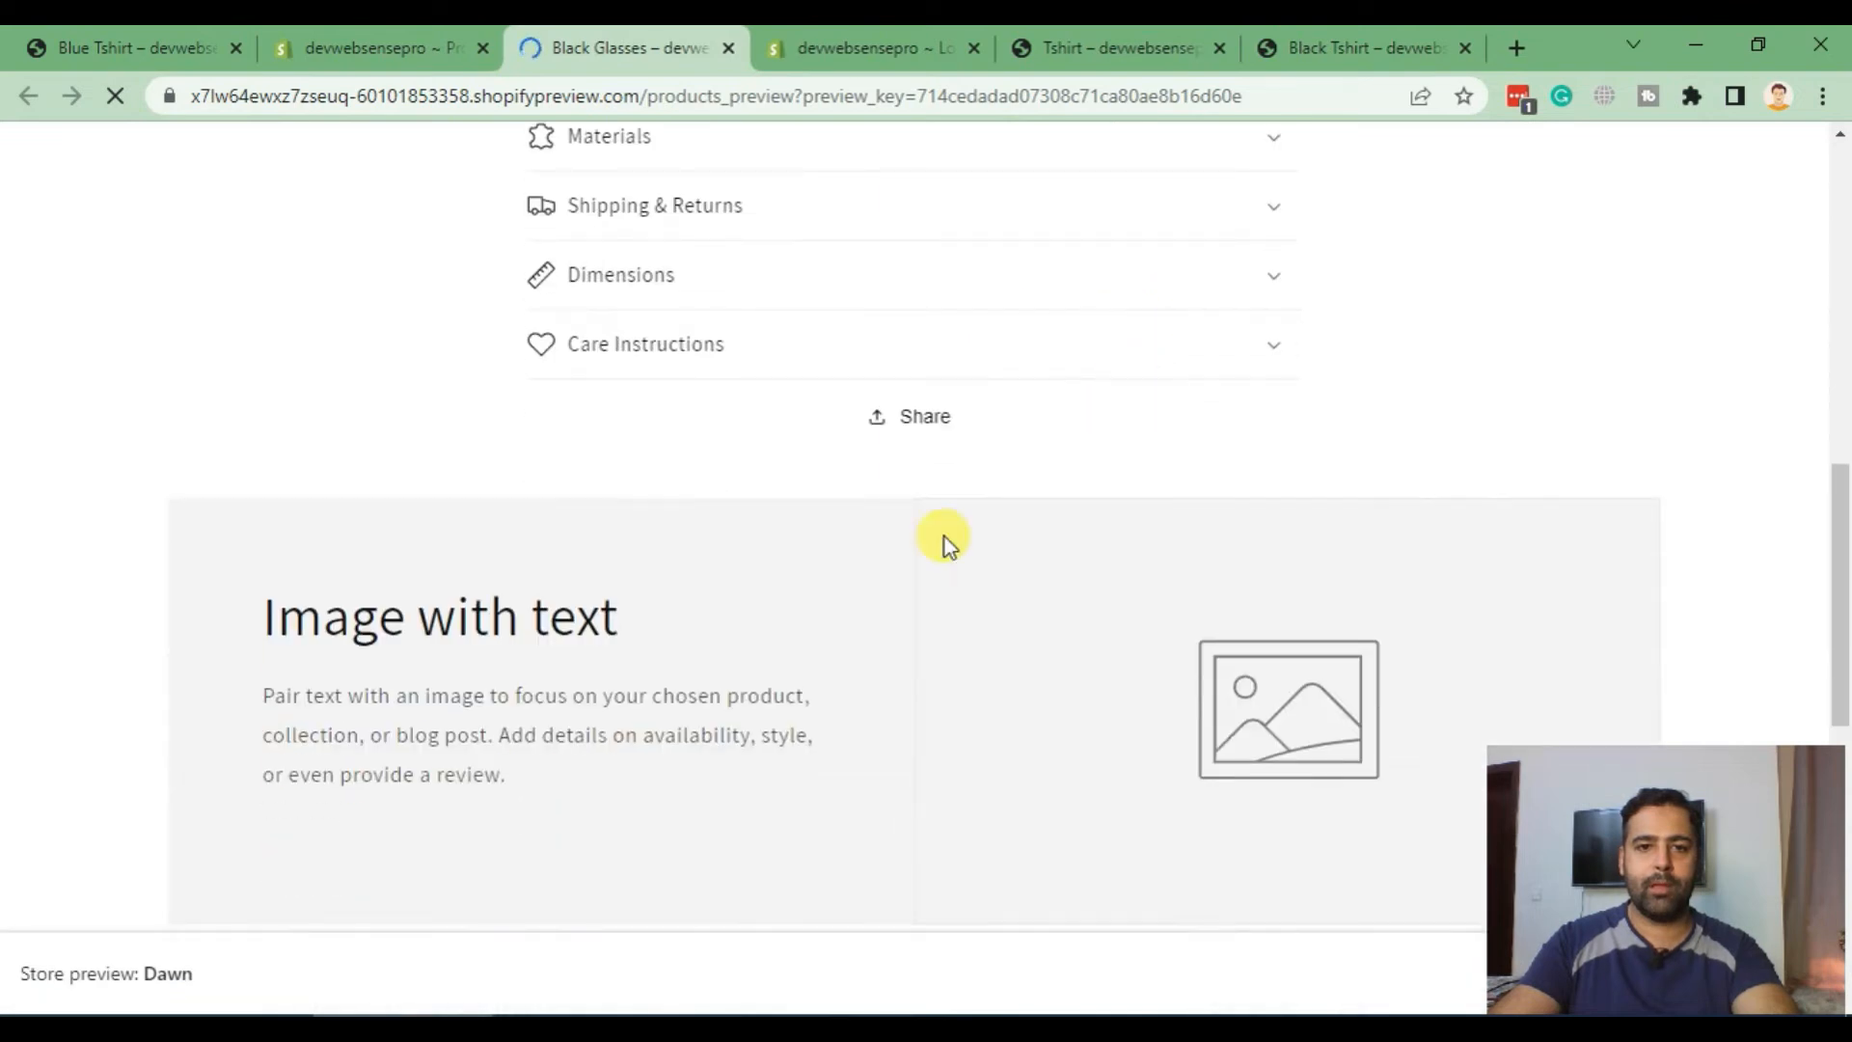
{"action": "scroll", "coordinate": [926, 521], "scroll_direction": "up", "scroll_amount": 8}
{"action": "scroll", "coordinate": [989, 487], "scroll_direction": "down", "scroll_amount": 5}
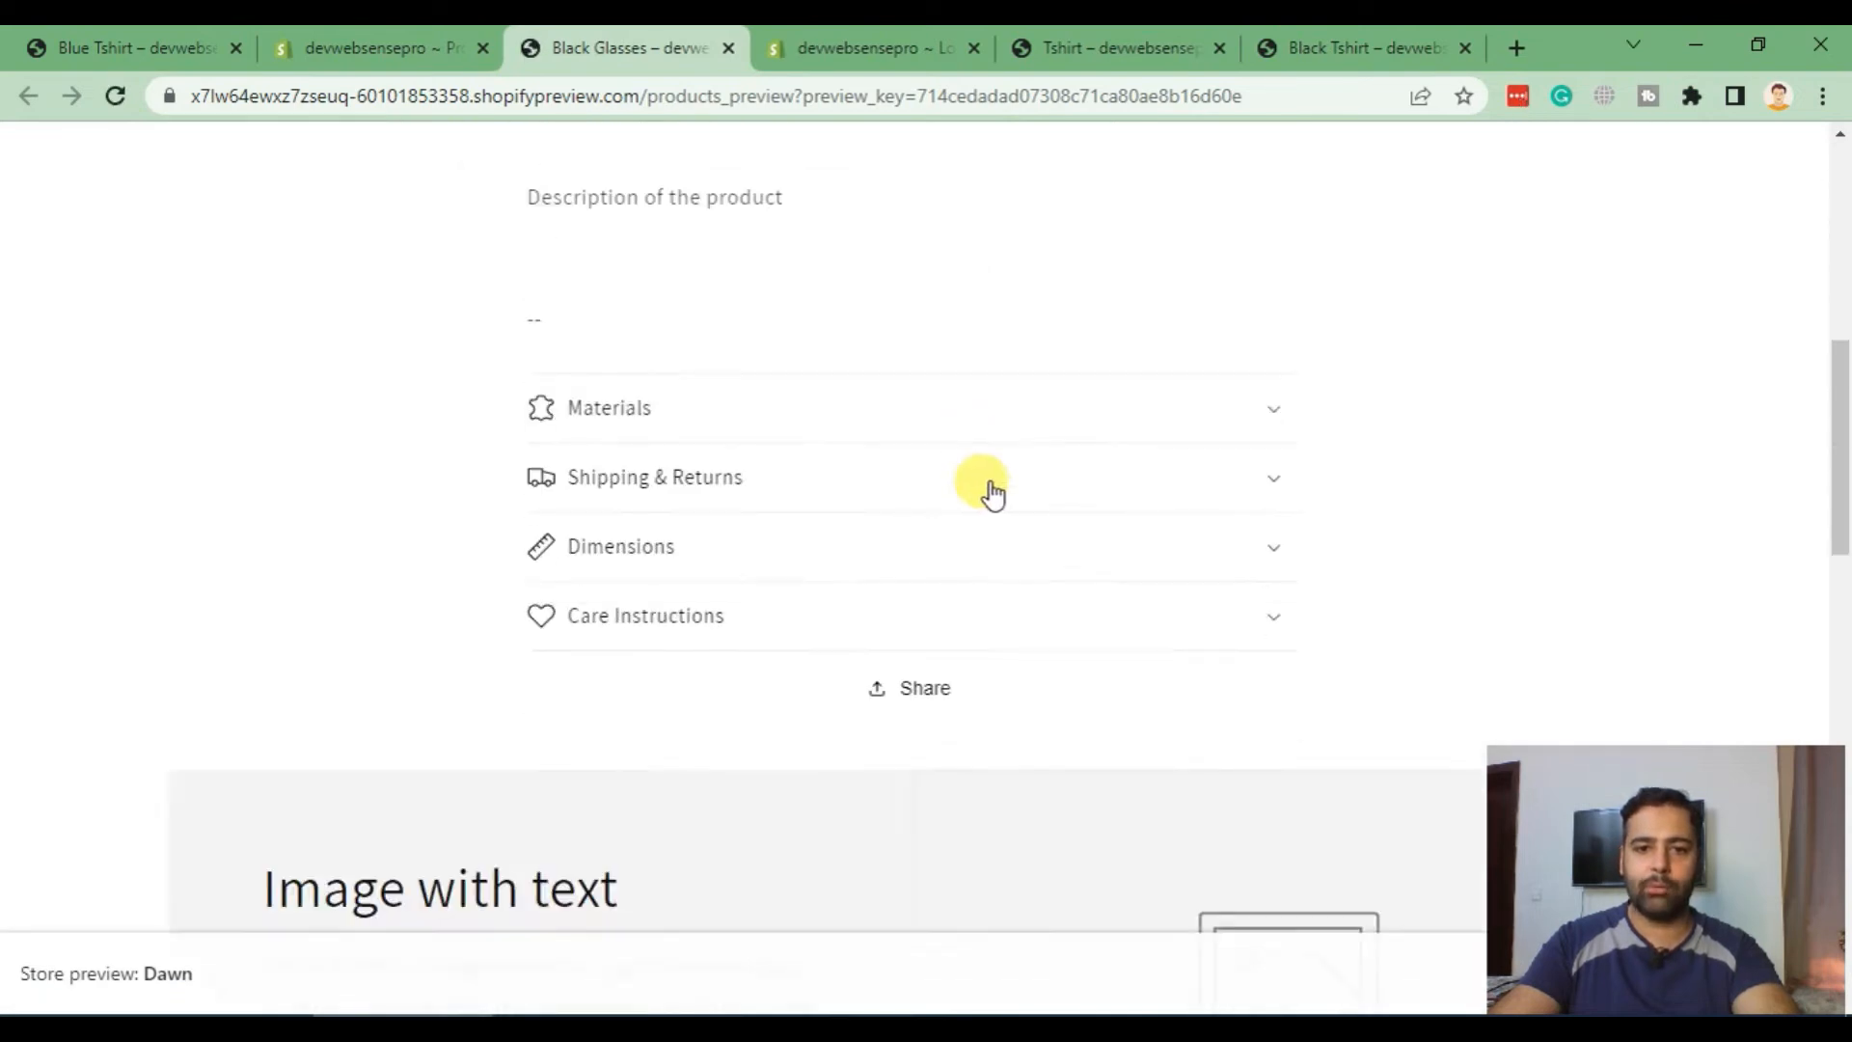
{"action": "scroll", "coordinate": [1157, 502], "scroll_direction": "up", "scroll_amount": 8}
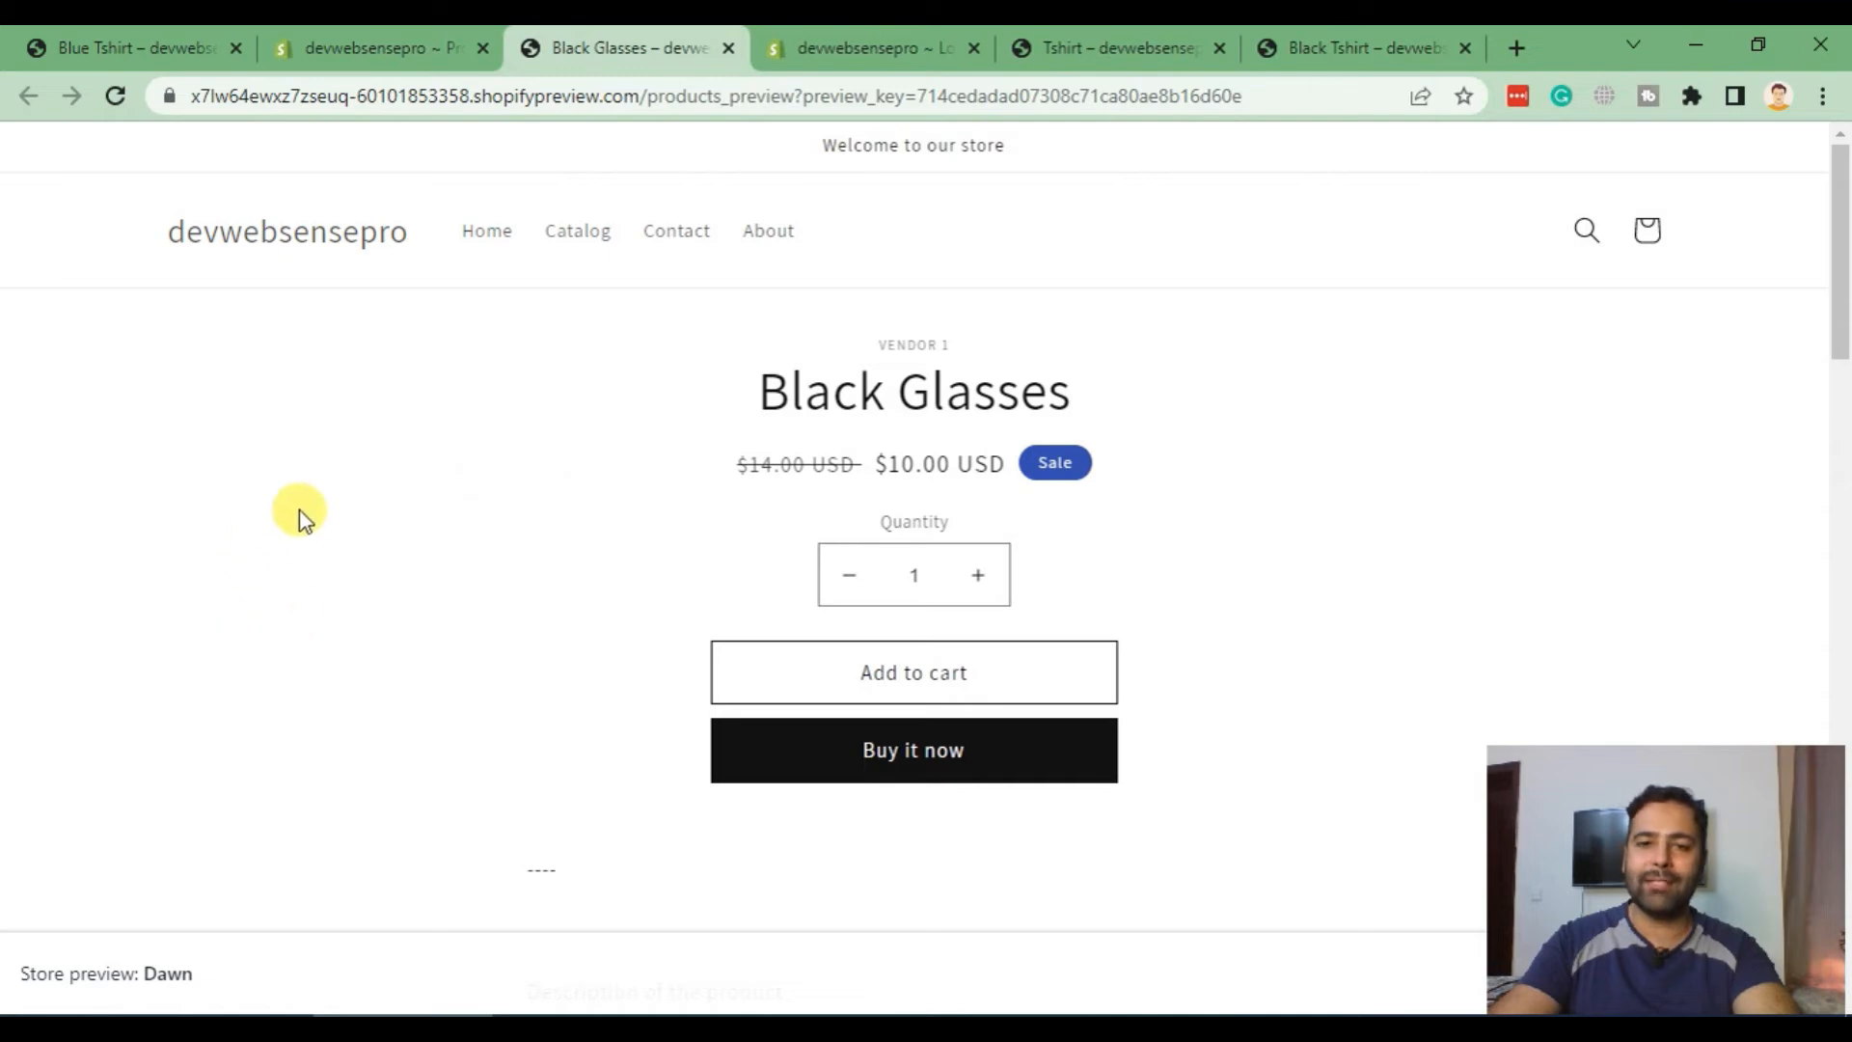
Step: Open Google Images in a separate browser tab and search for "glasses"
{"action": "left_click", "coordinate": [1516, 34]}
{"action": "type", "text": "google"}
{"action": "key", "text": "BackSpace"}
{"action": "type", "text": ".com."}
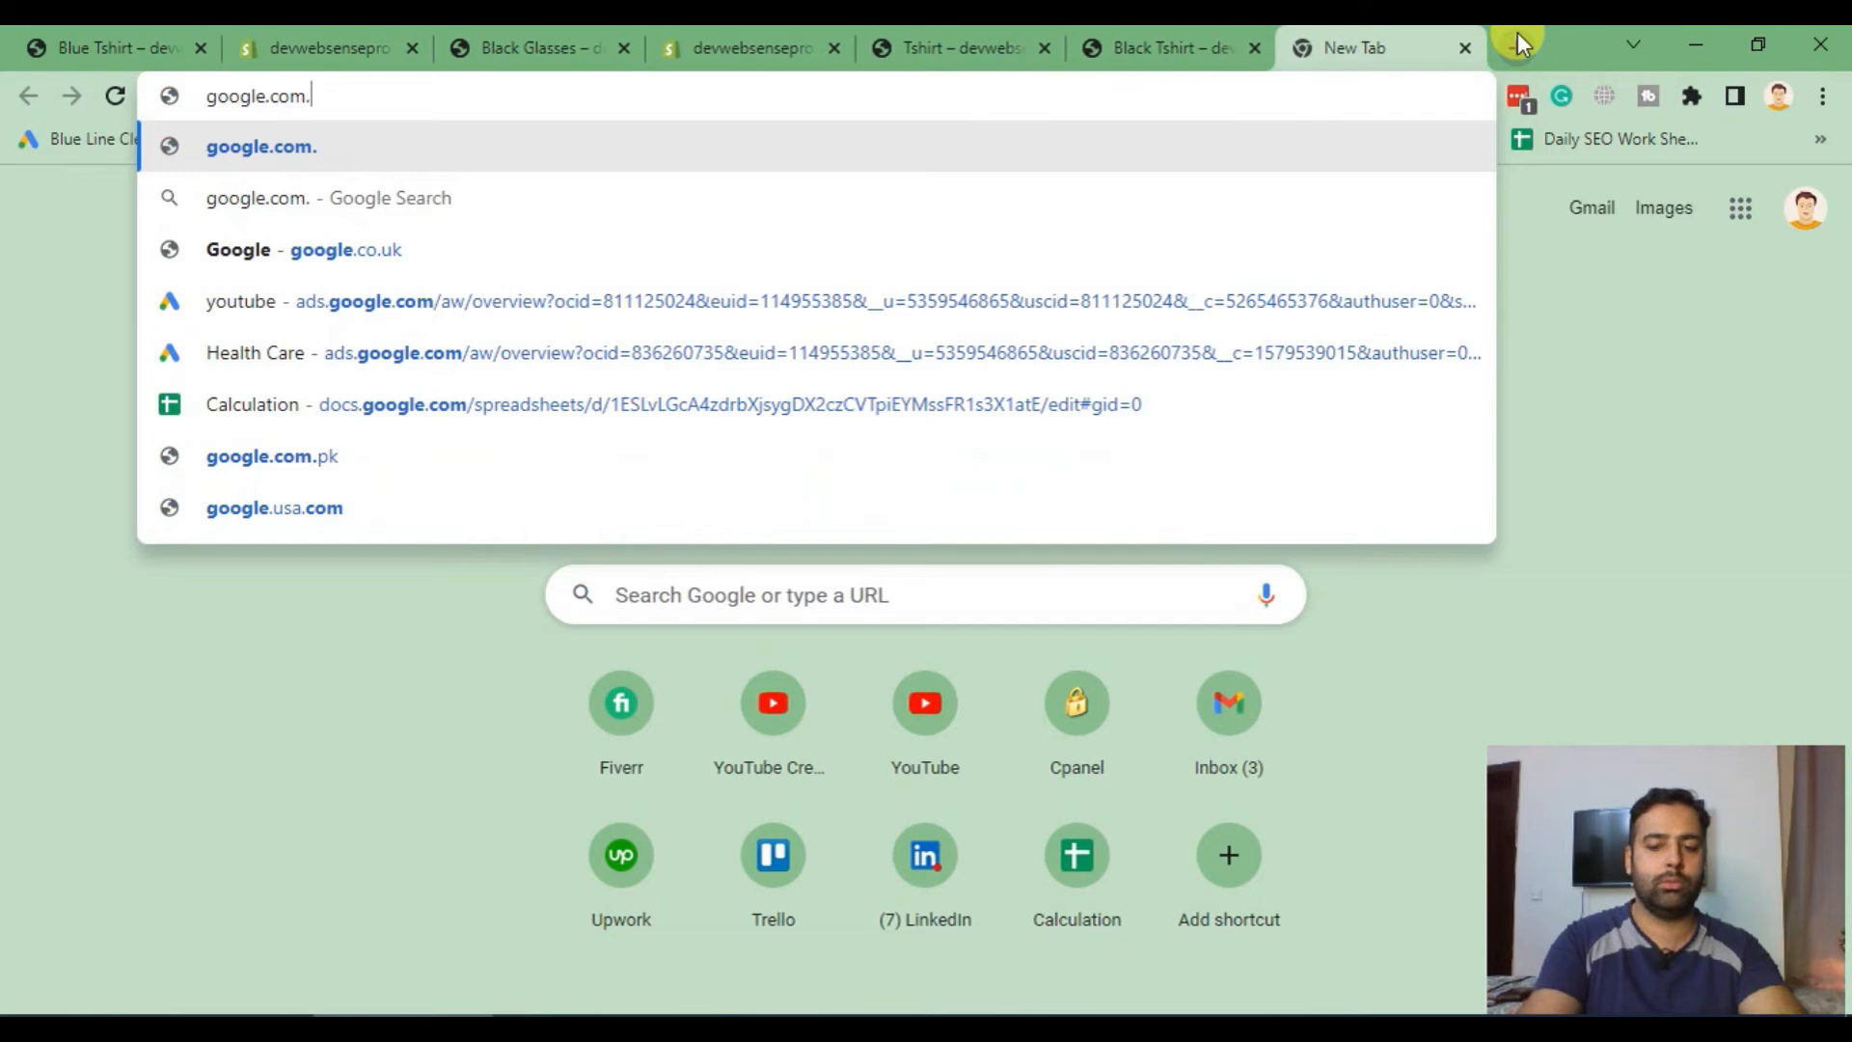
{"action": "key", "text": "BackSpace"}
{"action": "type", "text": "/imag"}
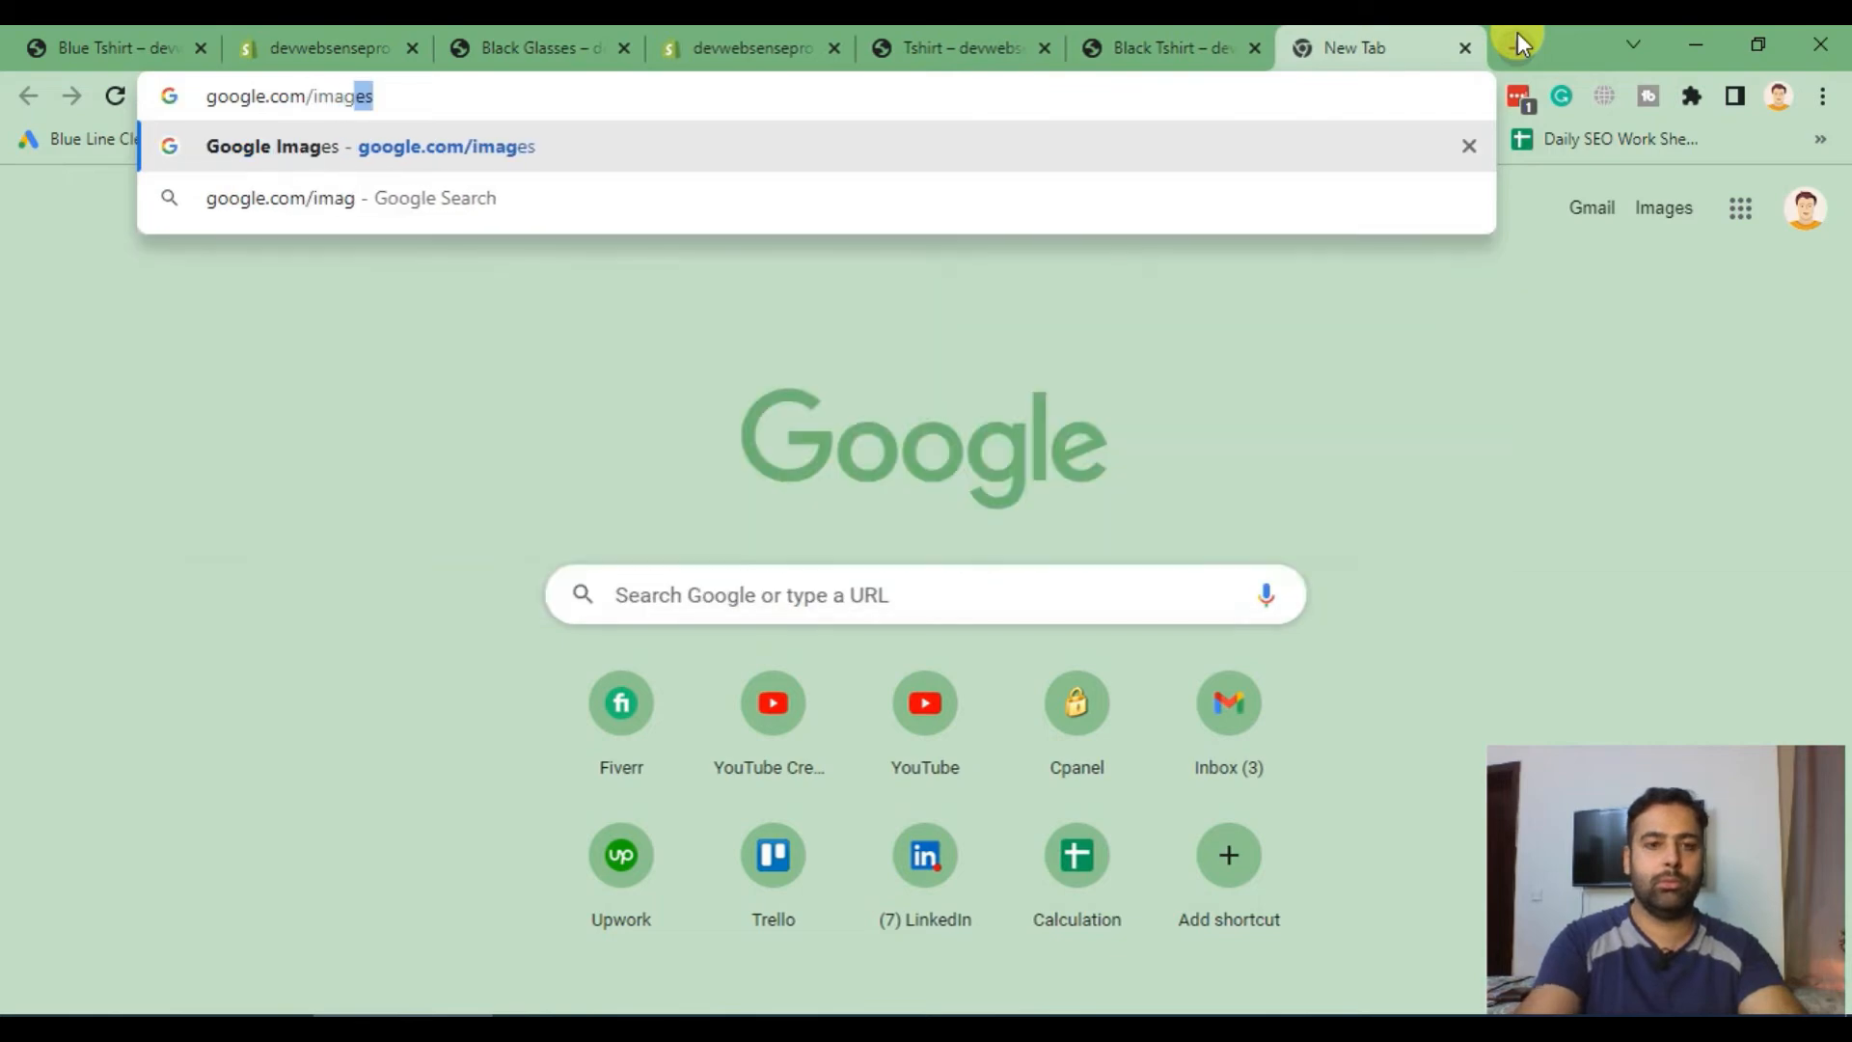
{"action": "key", "text": "Return"}
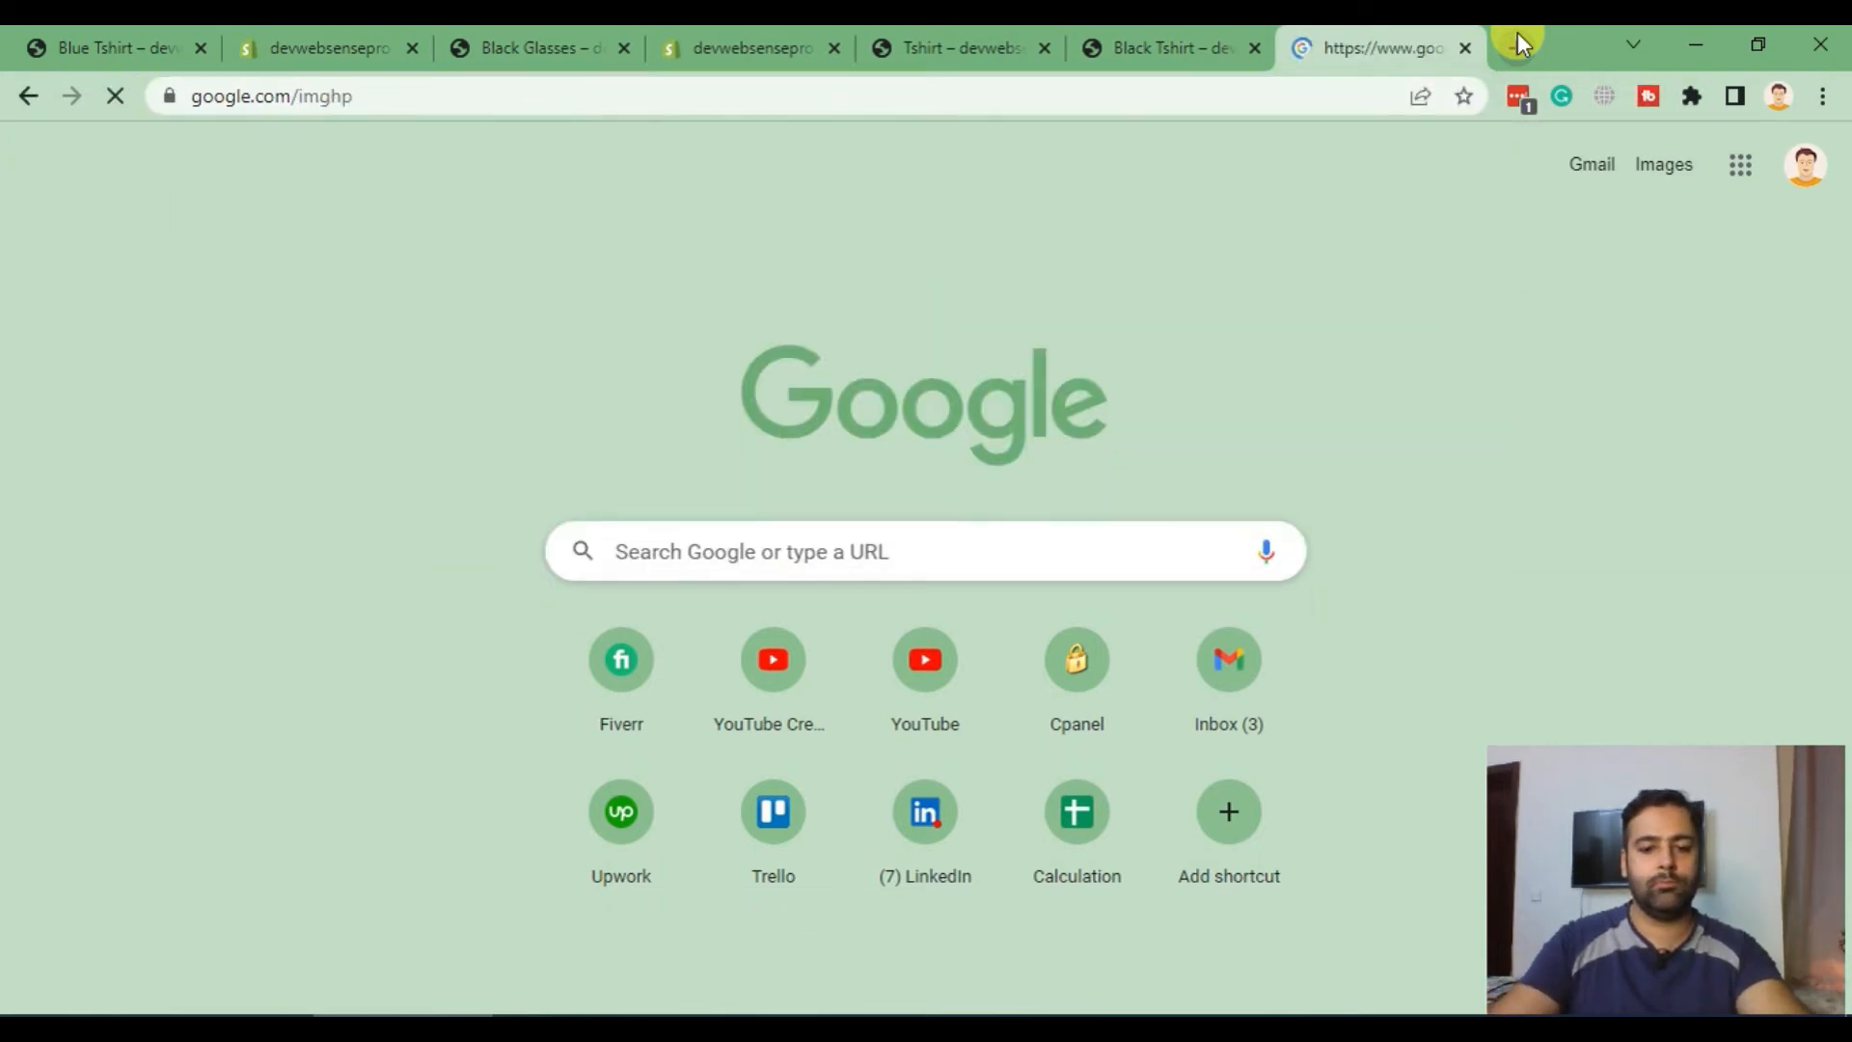
{"action": "type", "text": "glasses"}
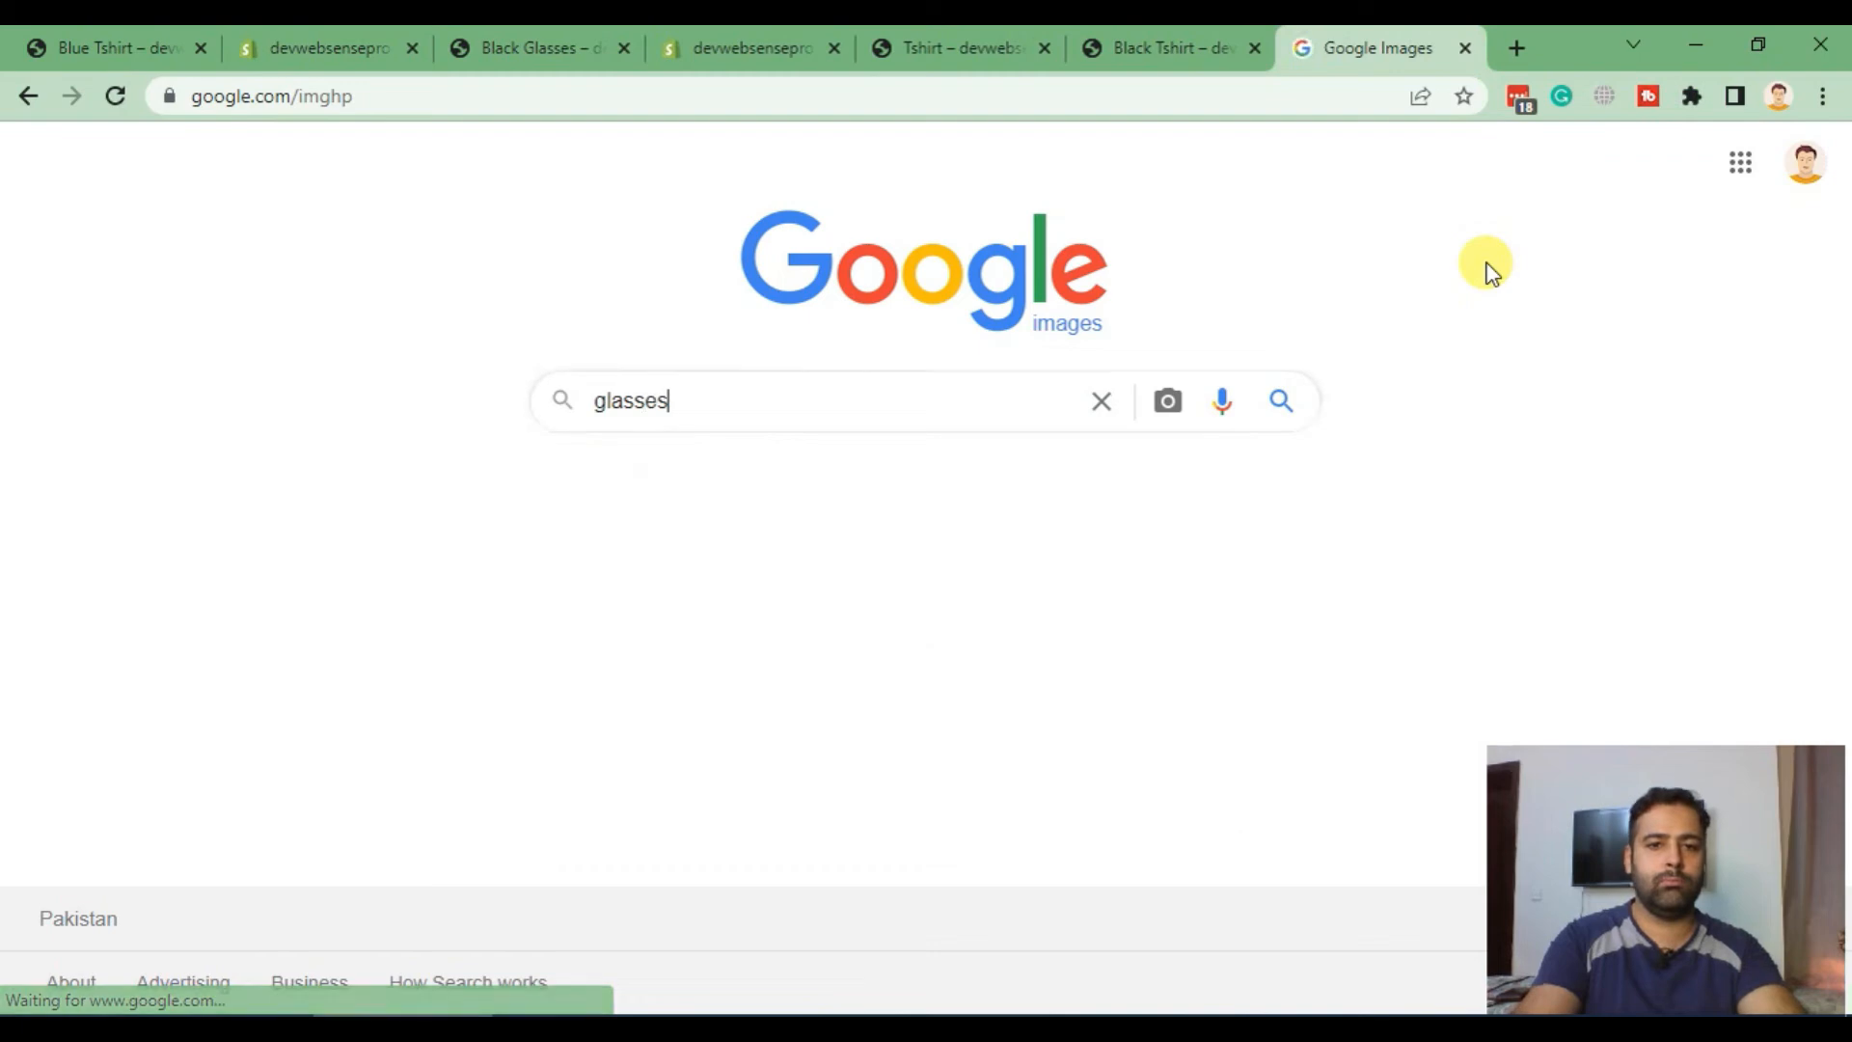
{"action": "key", "text": "Return"}
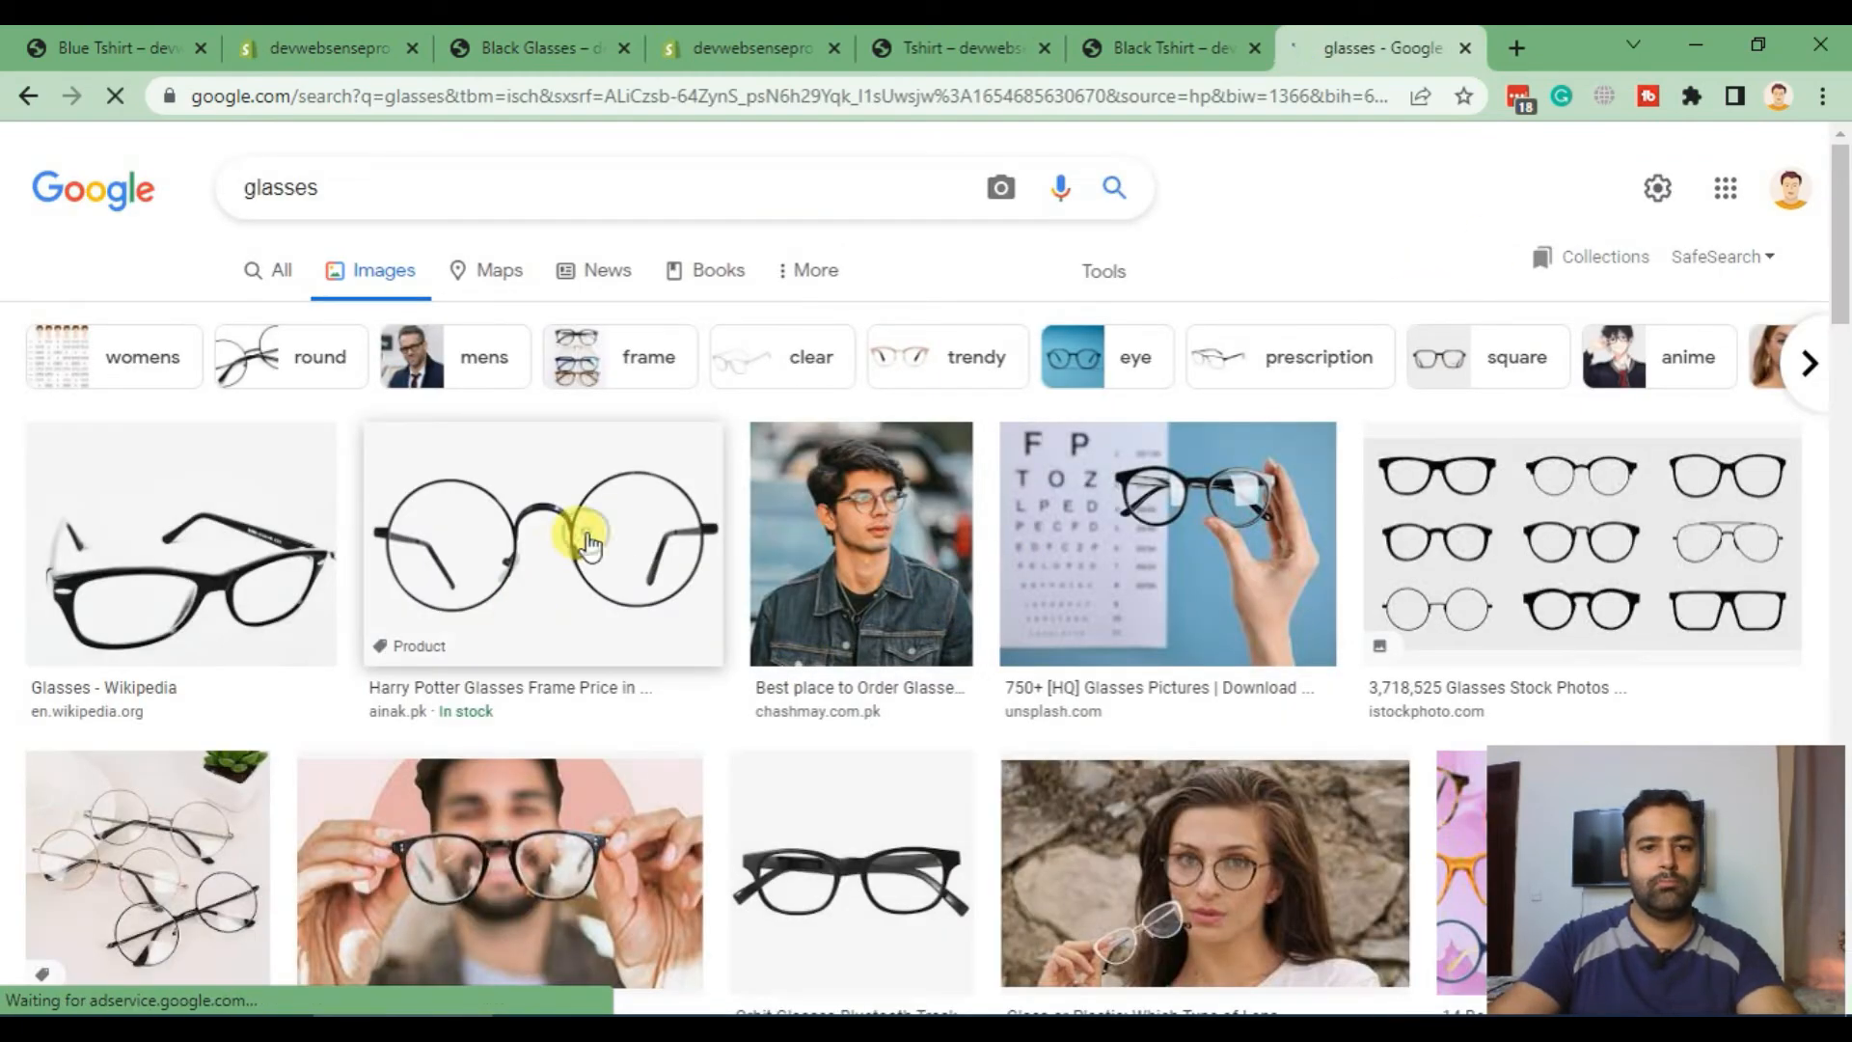
Step: Save the enlarged image of the round black Harry Potter glasses to the Desktop as glass-1.png
{"action": "left_click", "coordinate": [588, 543]}
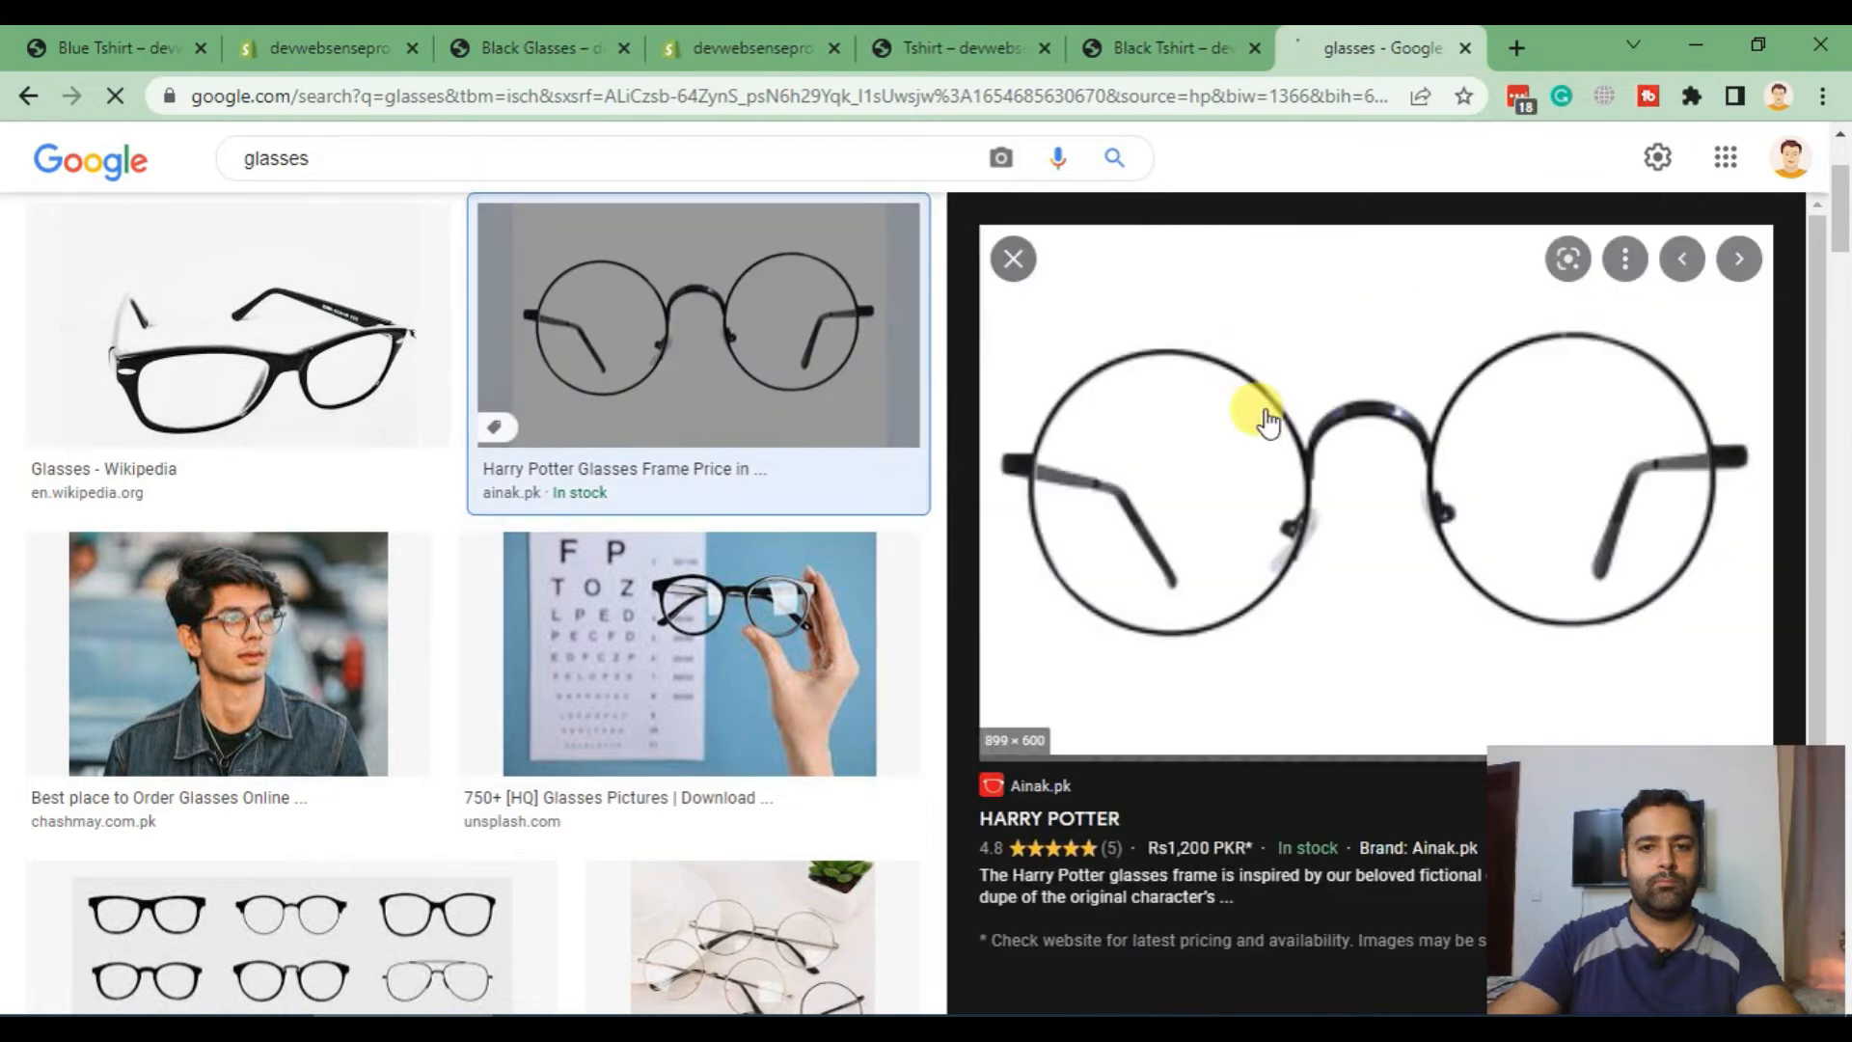
{"action": "right_click", "coordinate": [1265, 416]}
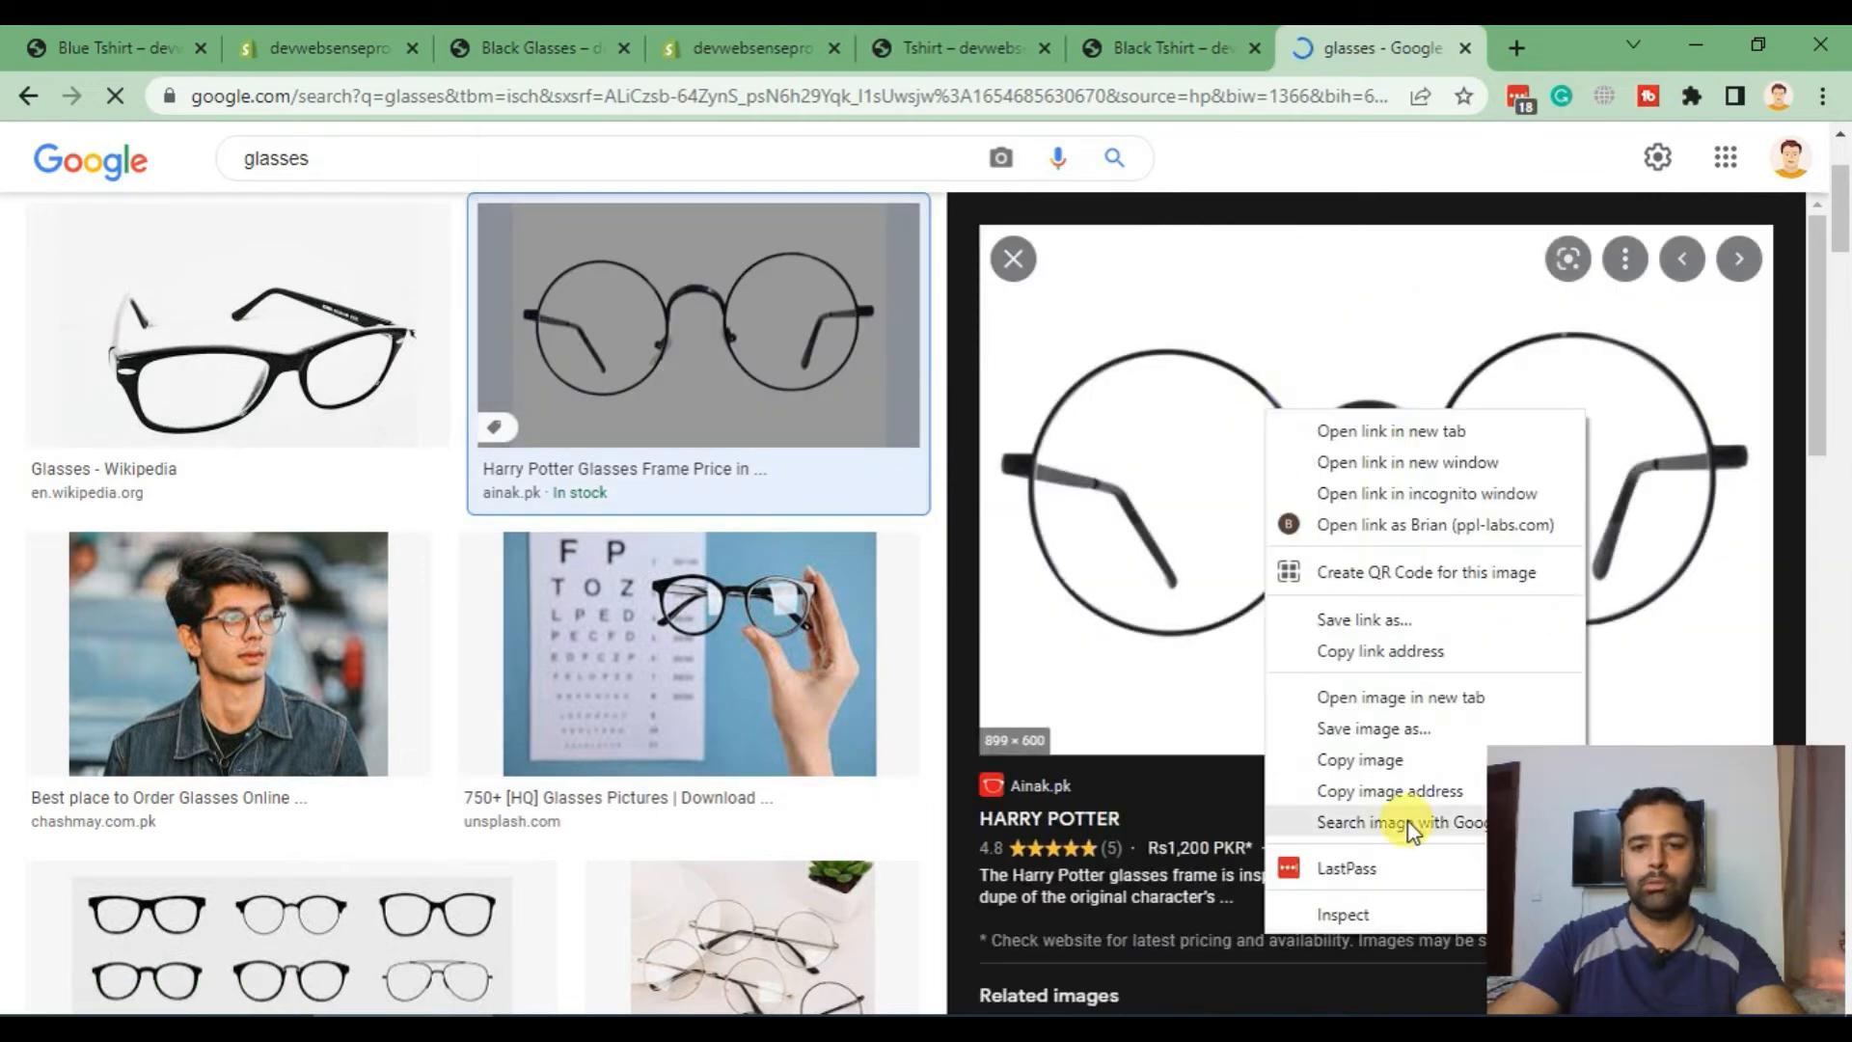
{"action": "left_click", "coordinate": [1408, 732]}
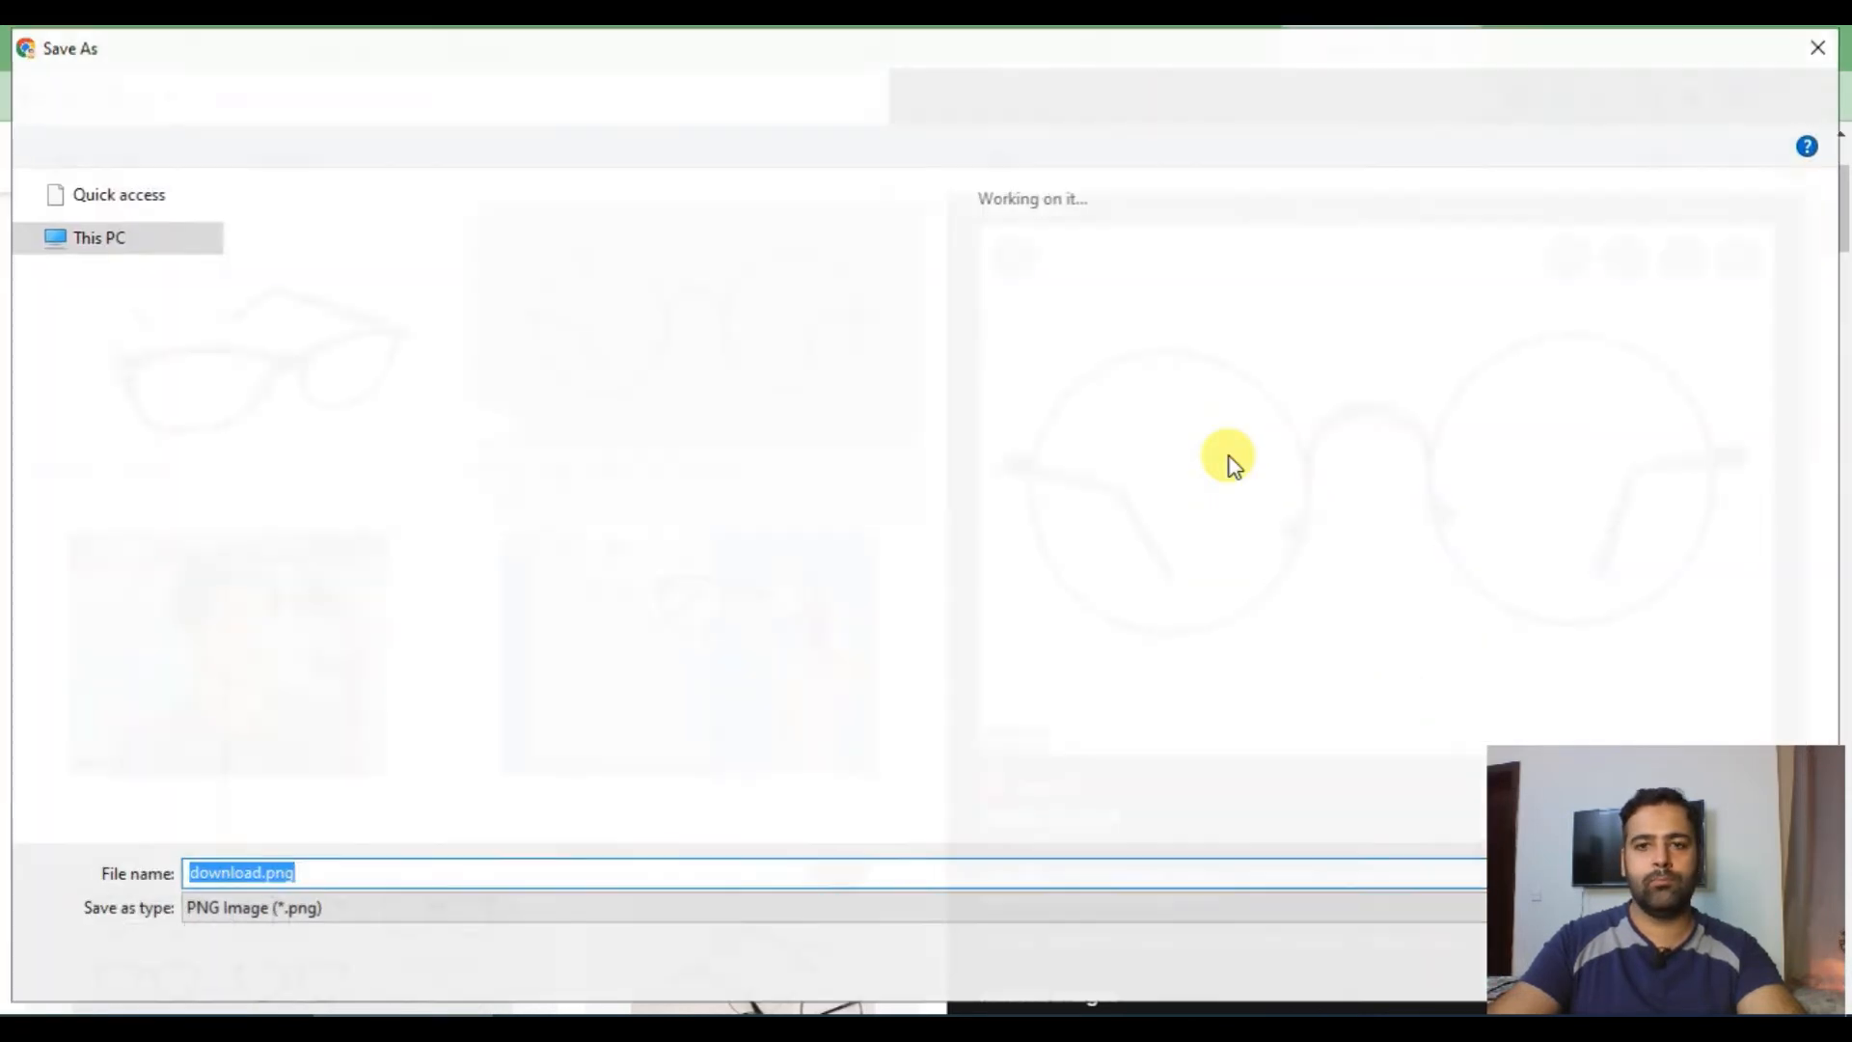
{"action": "type", "text": "glass-"}
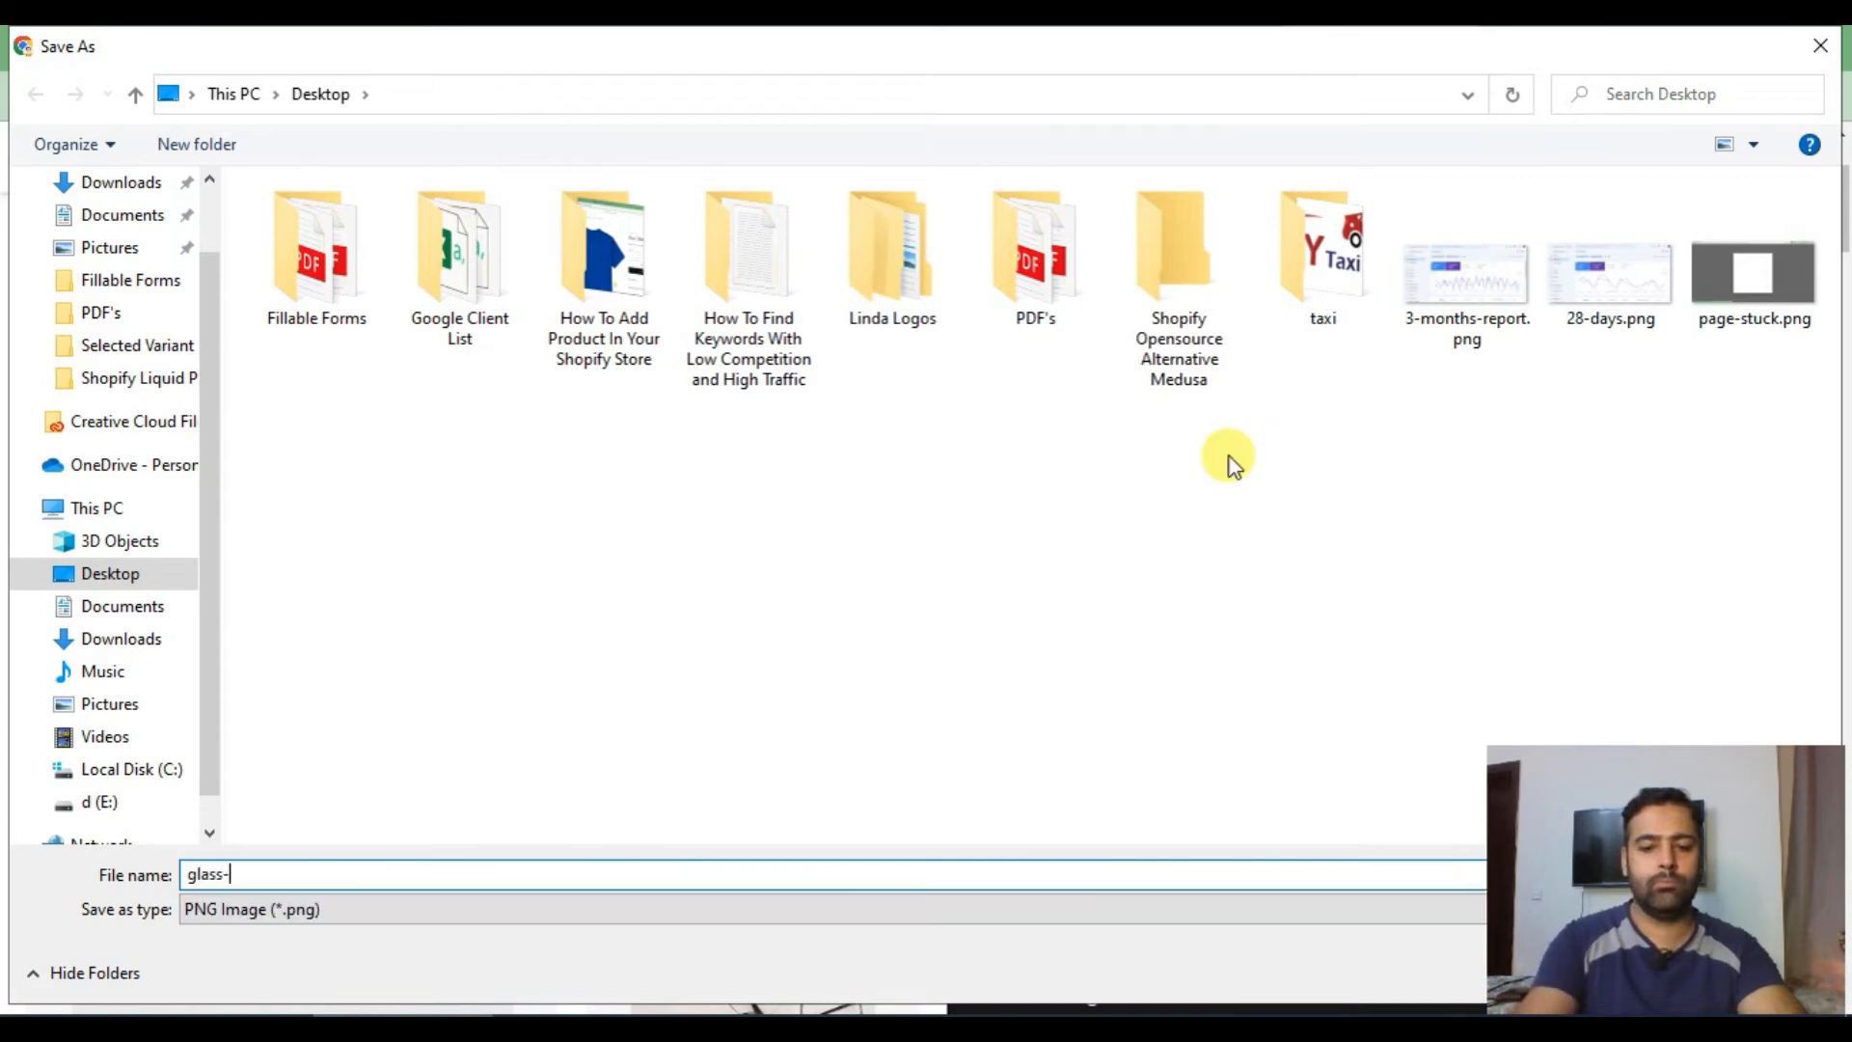
{"action": "type", "text": "1"}
{"action": "key", "text": "Return"}
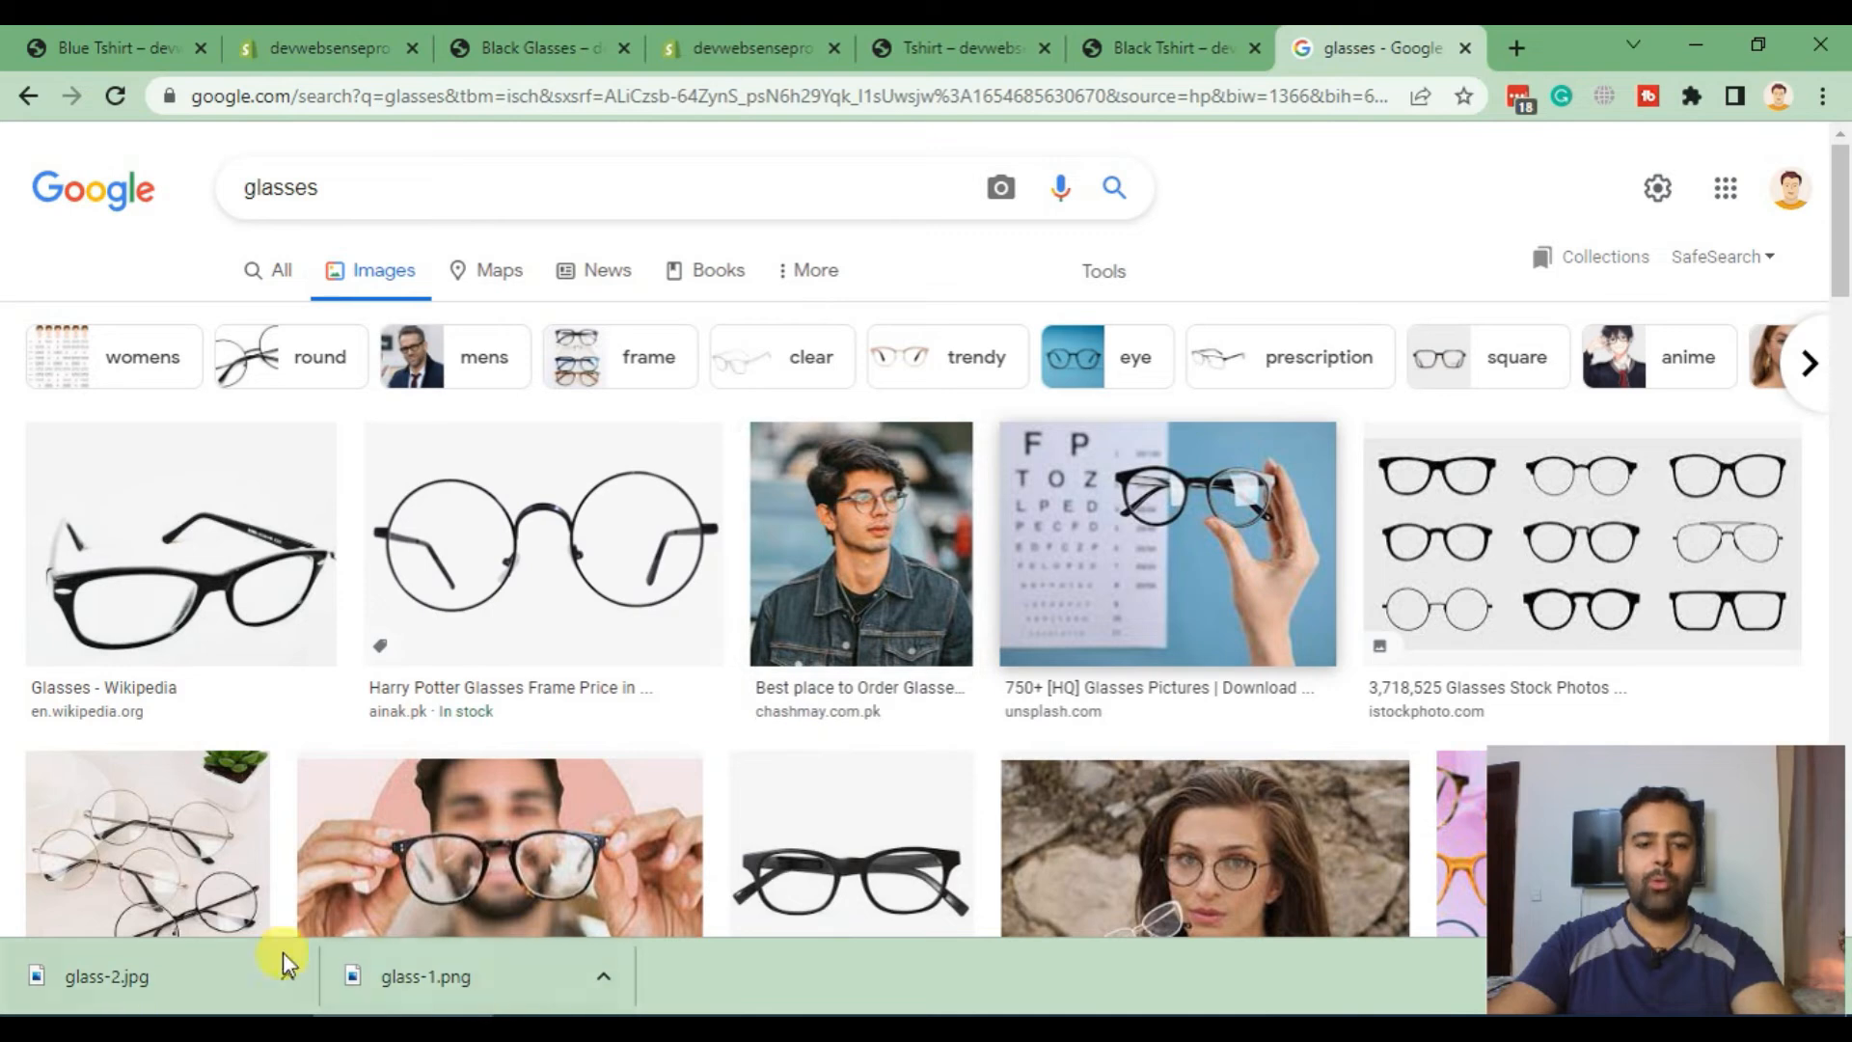
Step: Return to the Black Glasses product in the Shopify admin and upload glass-1.png and glass-2.jpg as its media
{"action": "left_click", "coordinate": [714, 45]}
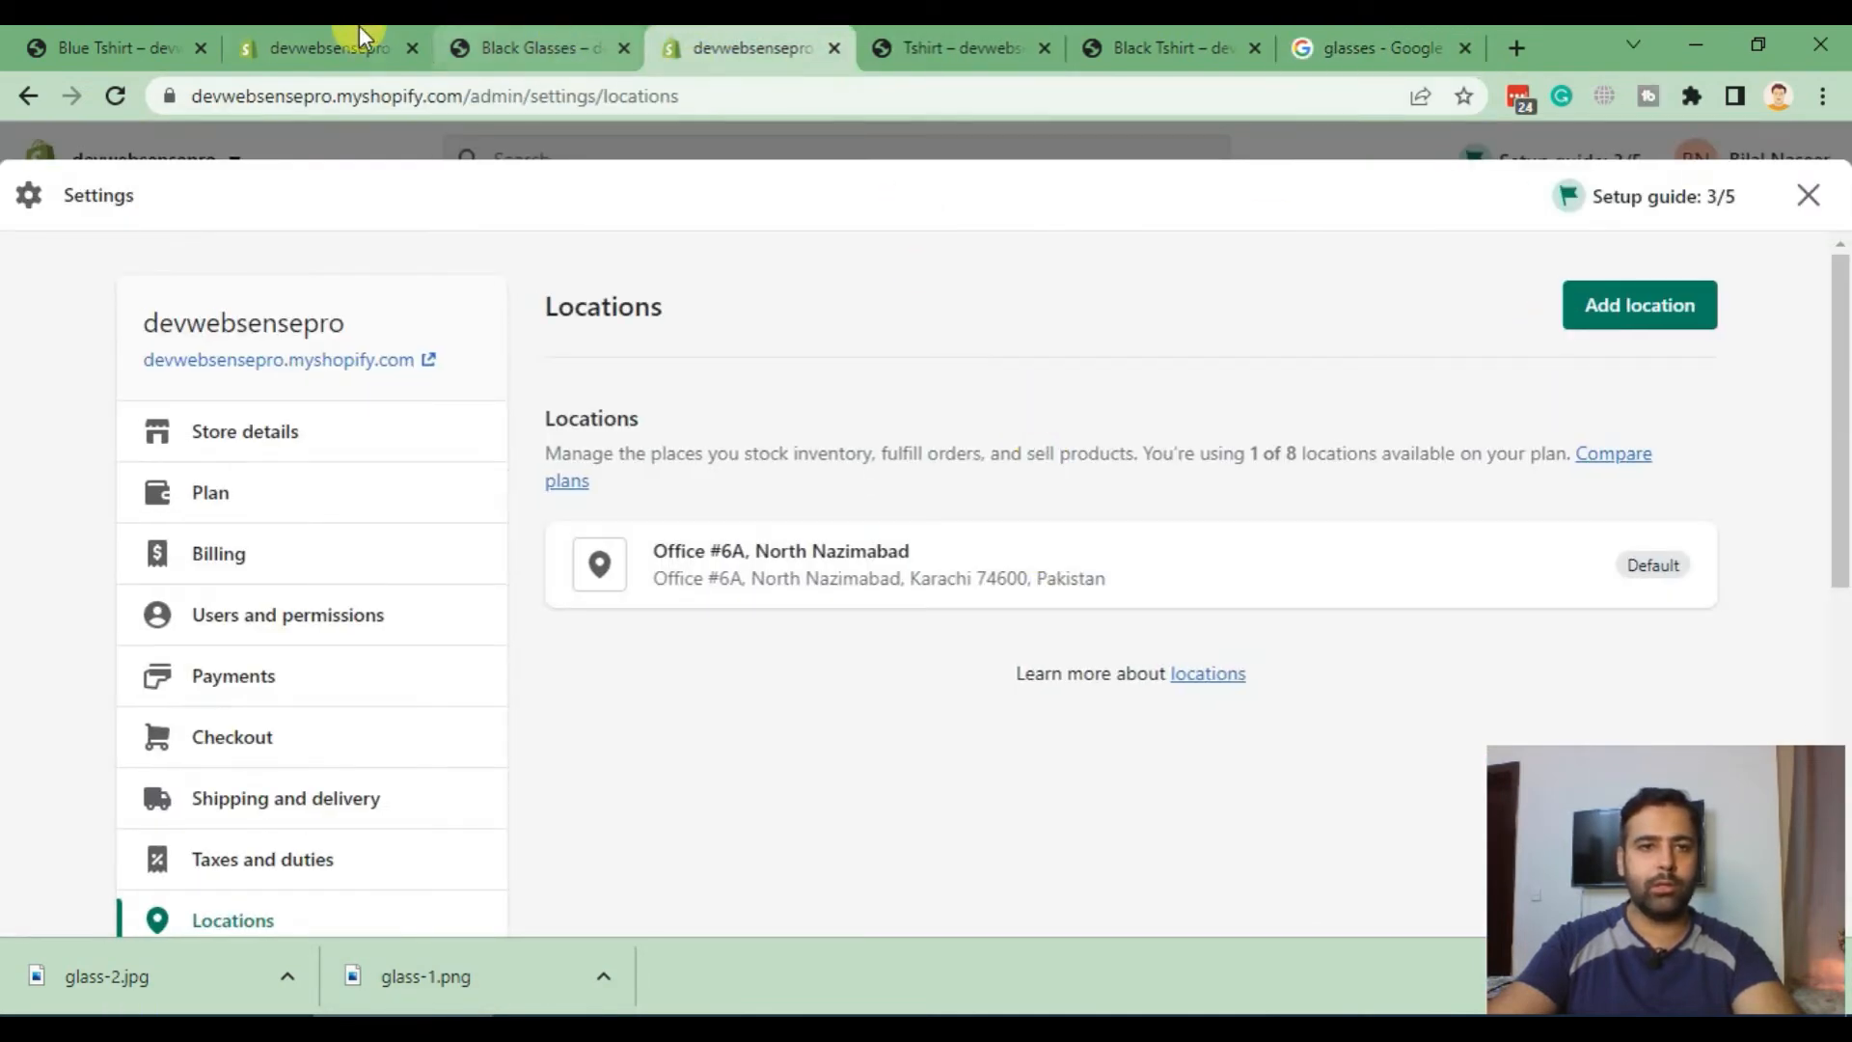
{"action": "left_click_drag", "start_coordinate": [358, 29], "coordinate": [489, 27]}
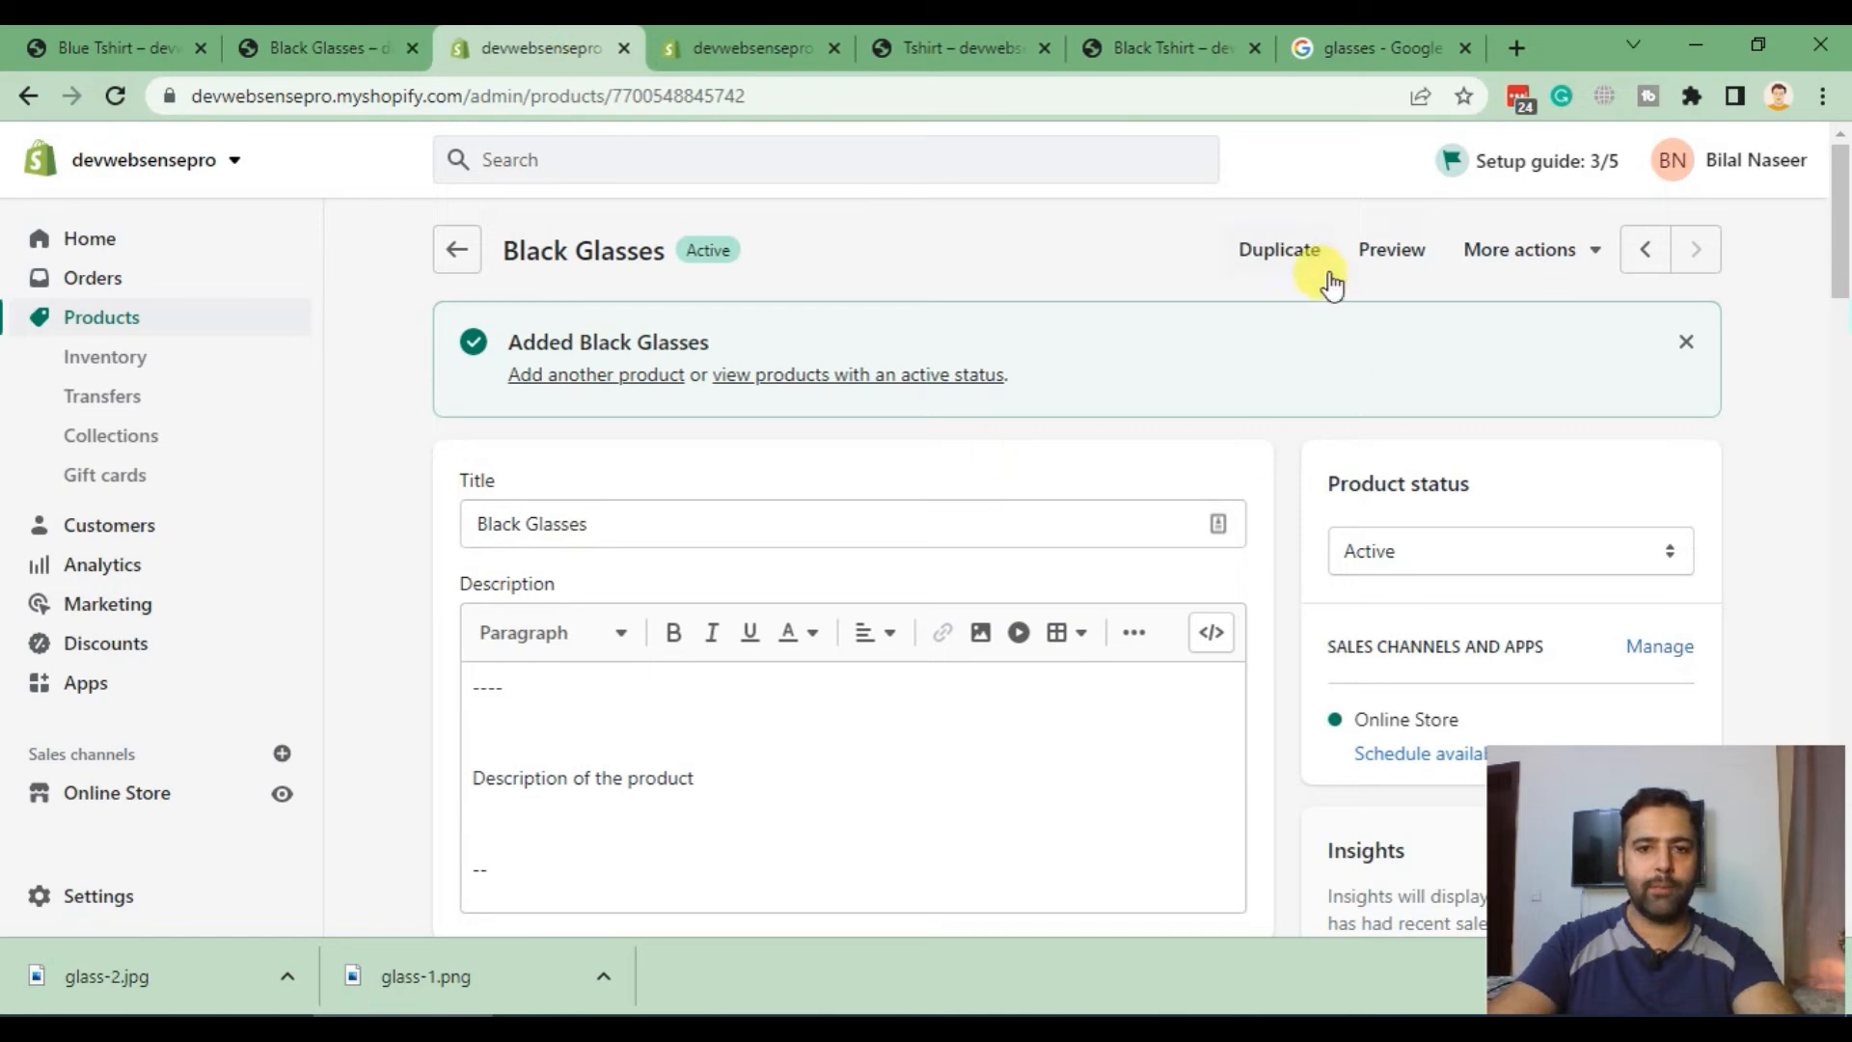
{"action": "scroll", "coordinate": [1277, 308], "scroll_direction": "down", "scroll_amount": 8}
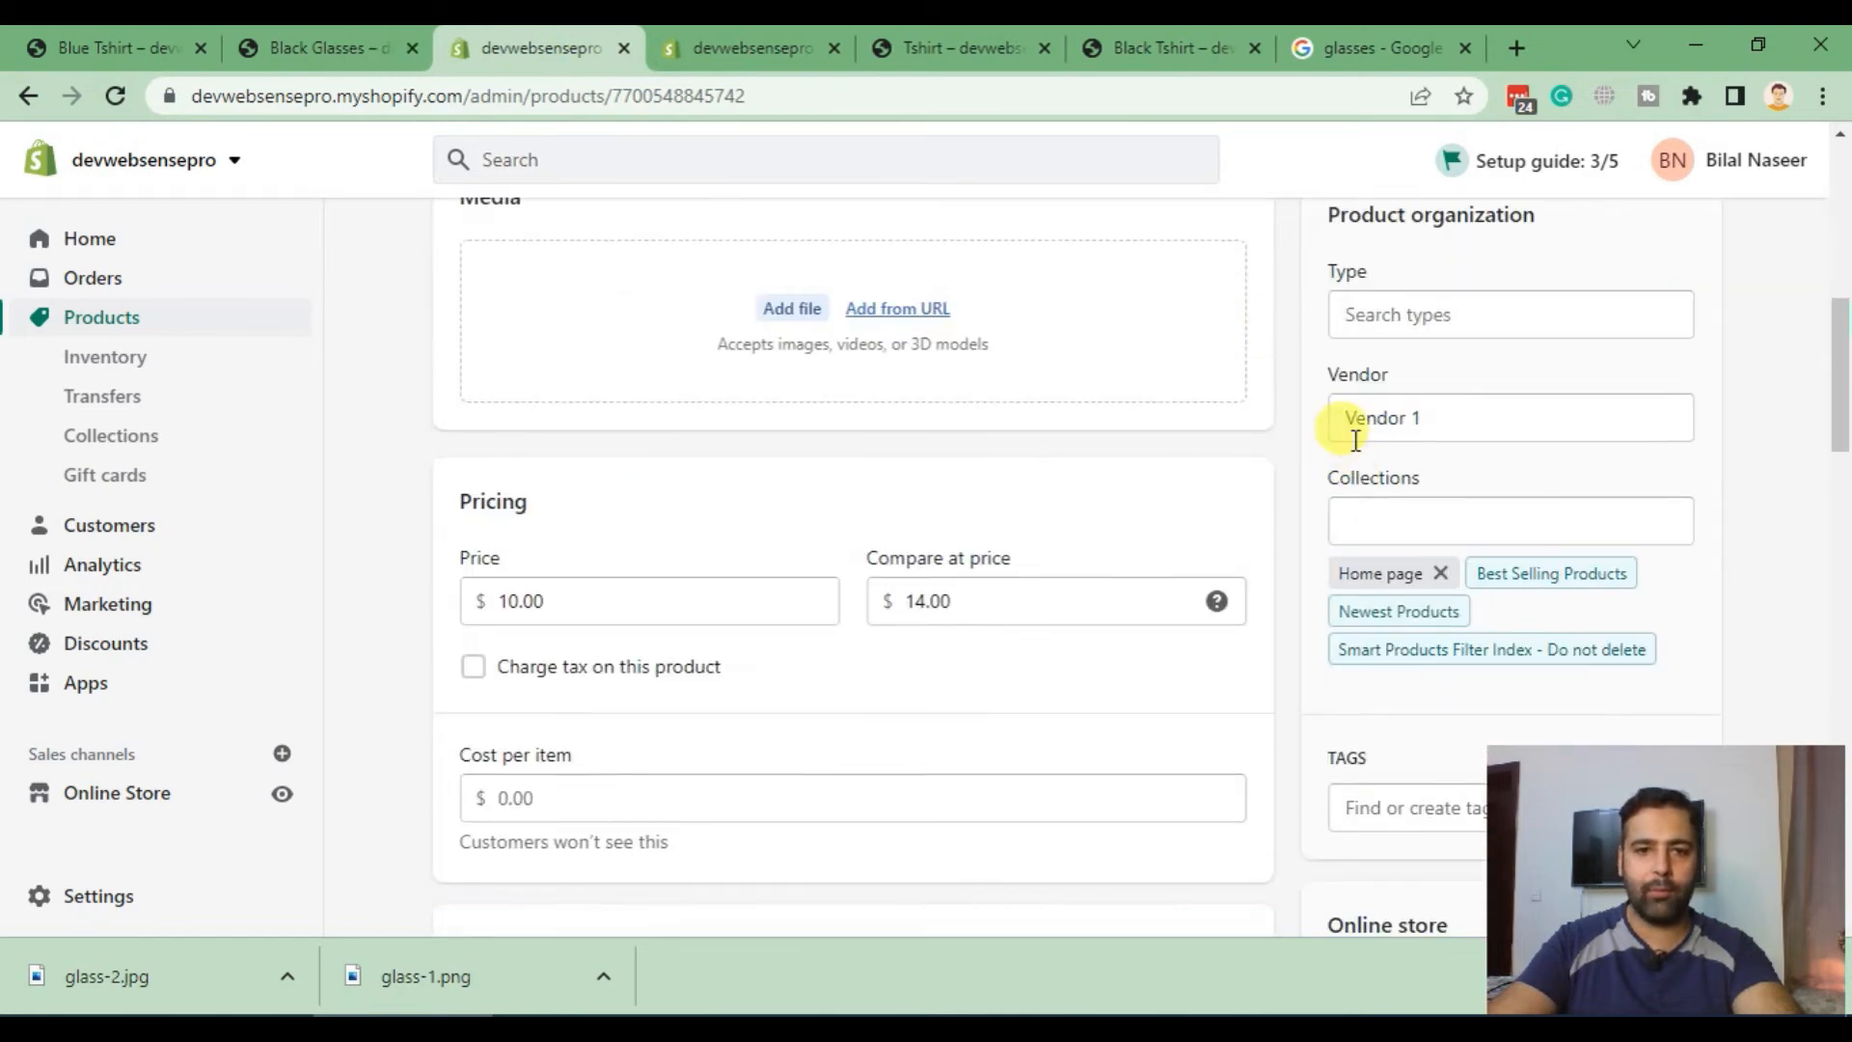
{"action": "scroll", "coordinate": [521, 364], "scroll_direction": "up", "scroll_amount": 3}
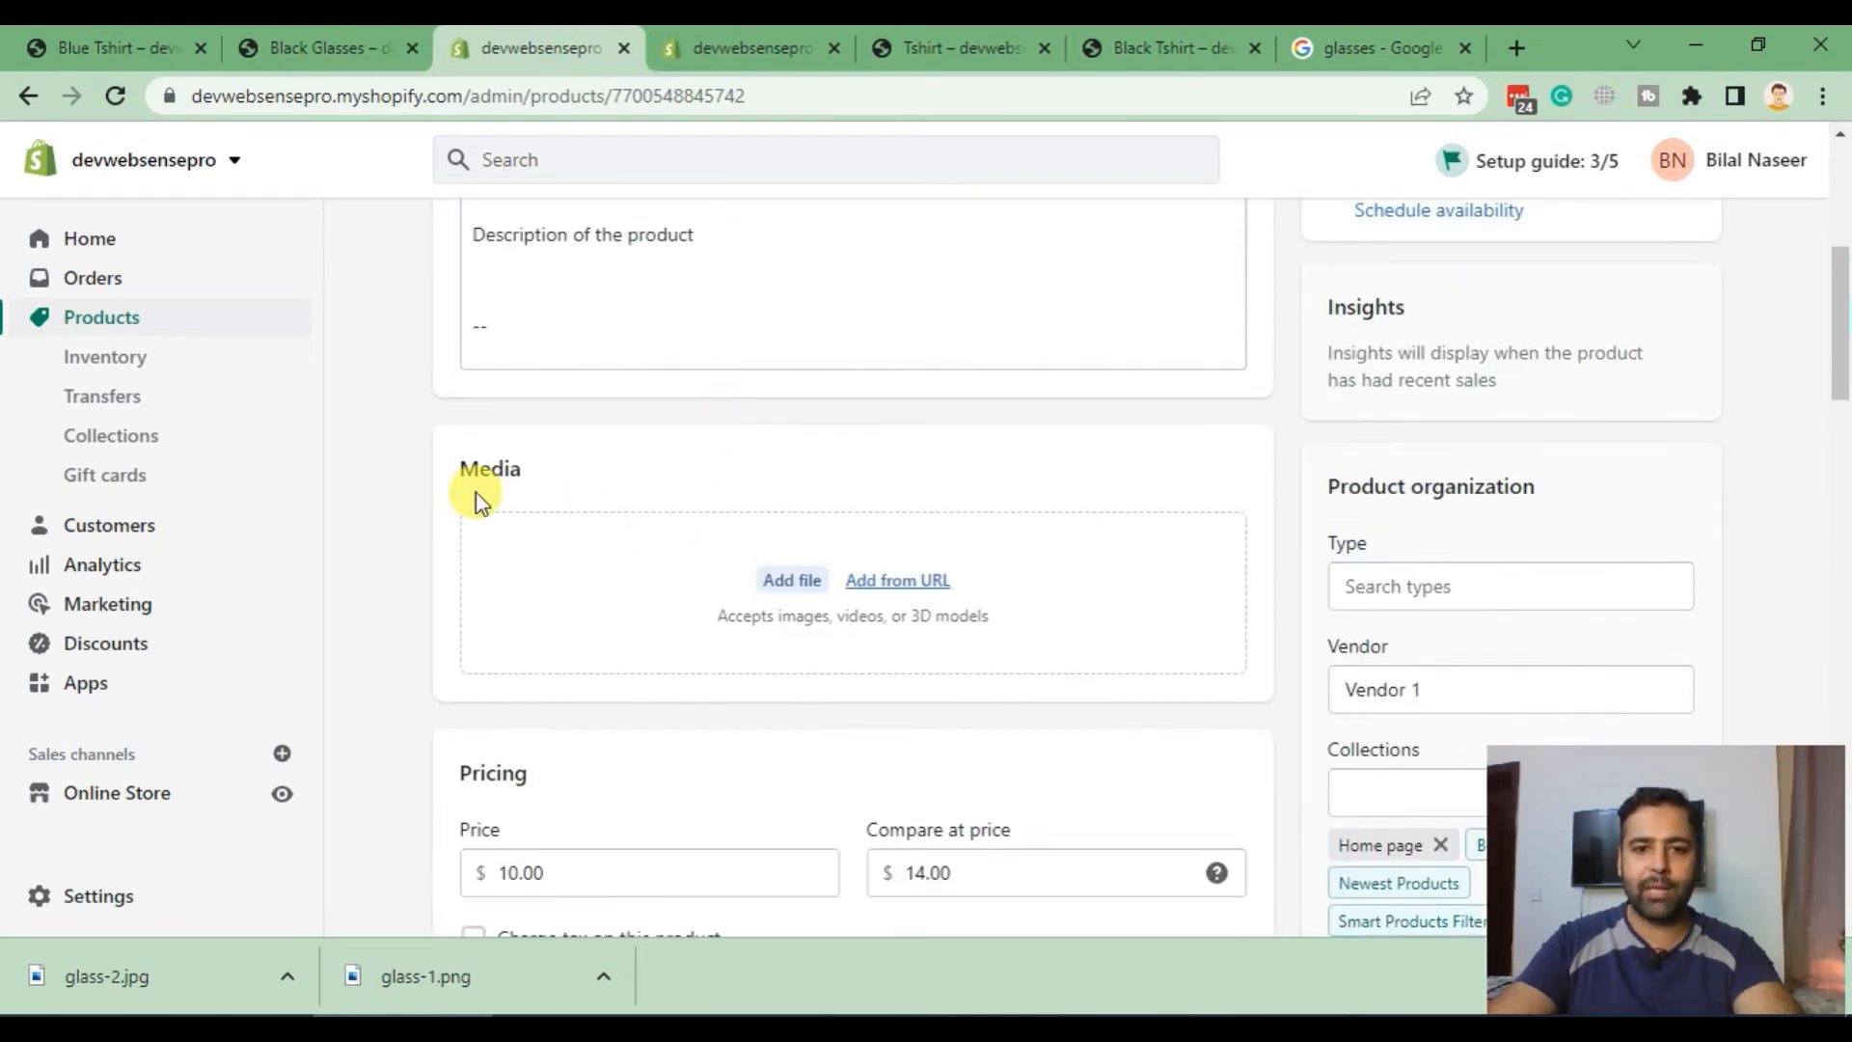
{"action": "left_click", "coordinate": [762, 594]}
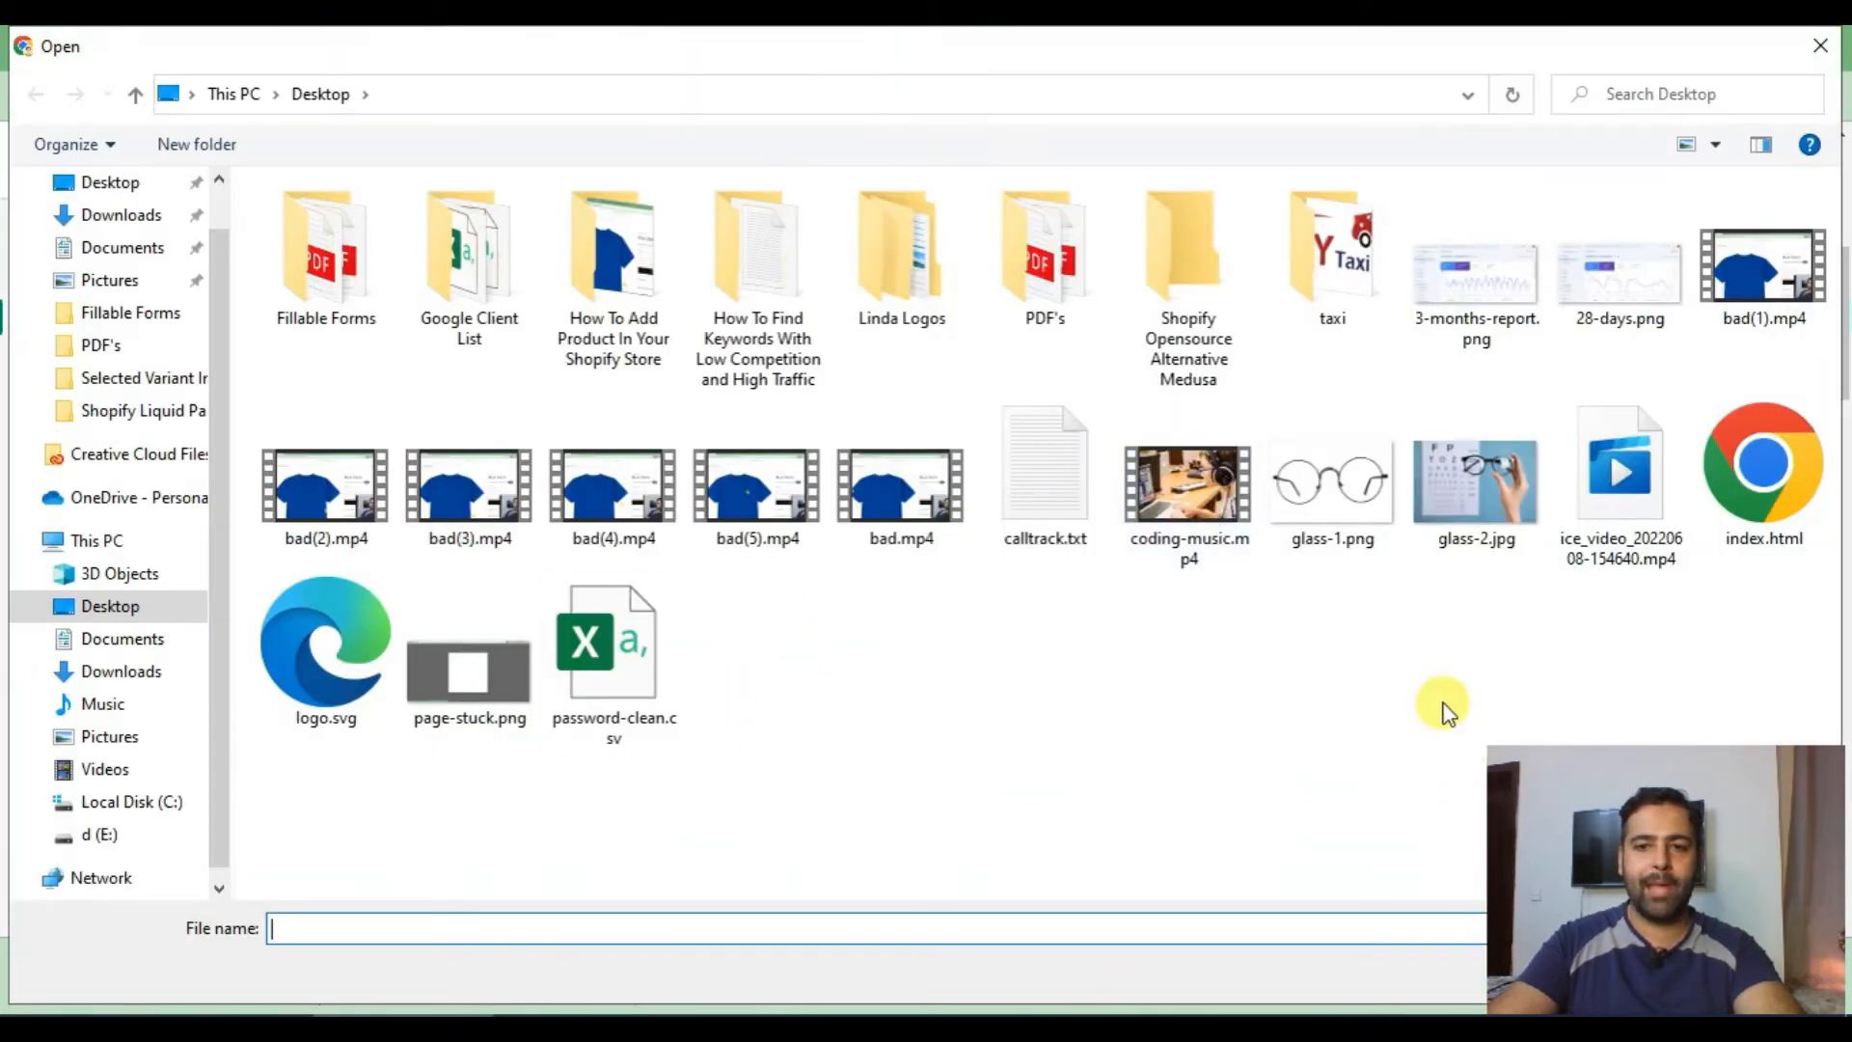
{"action": "left_click", "coordinate": [1334, 529]}
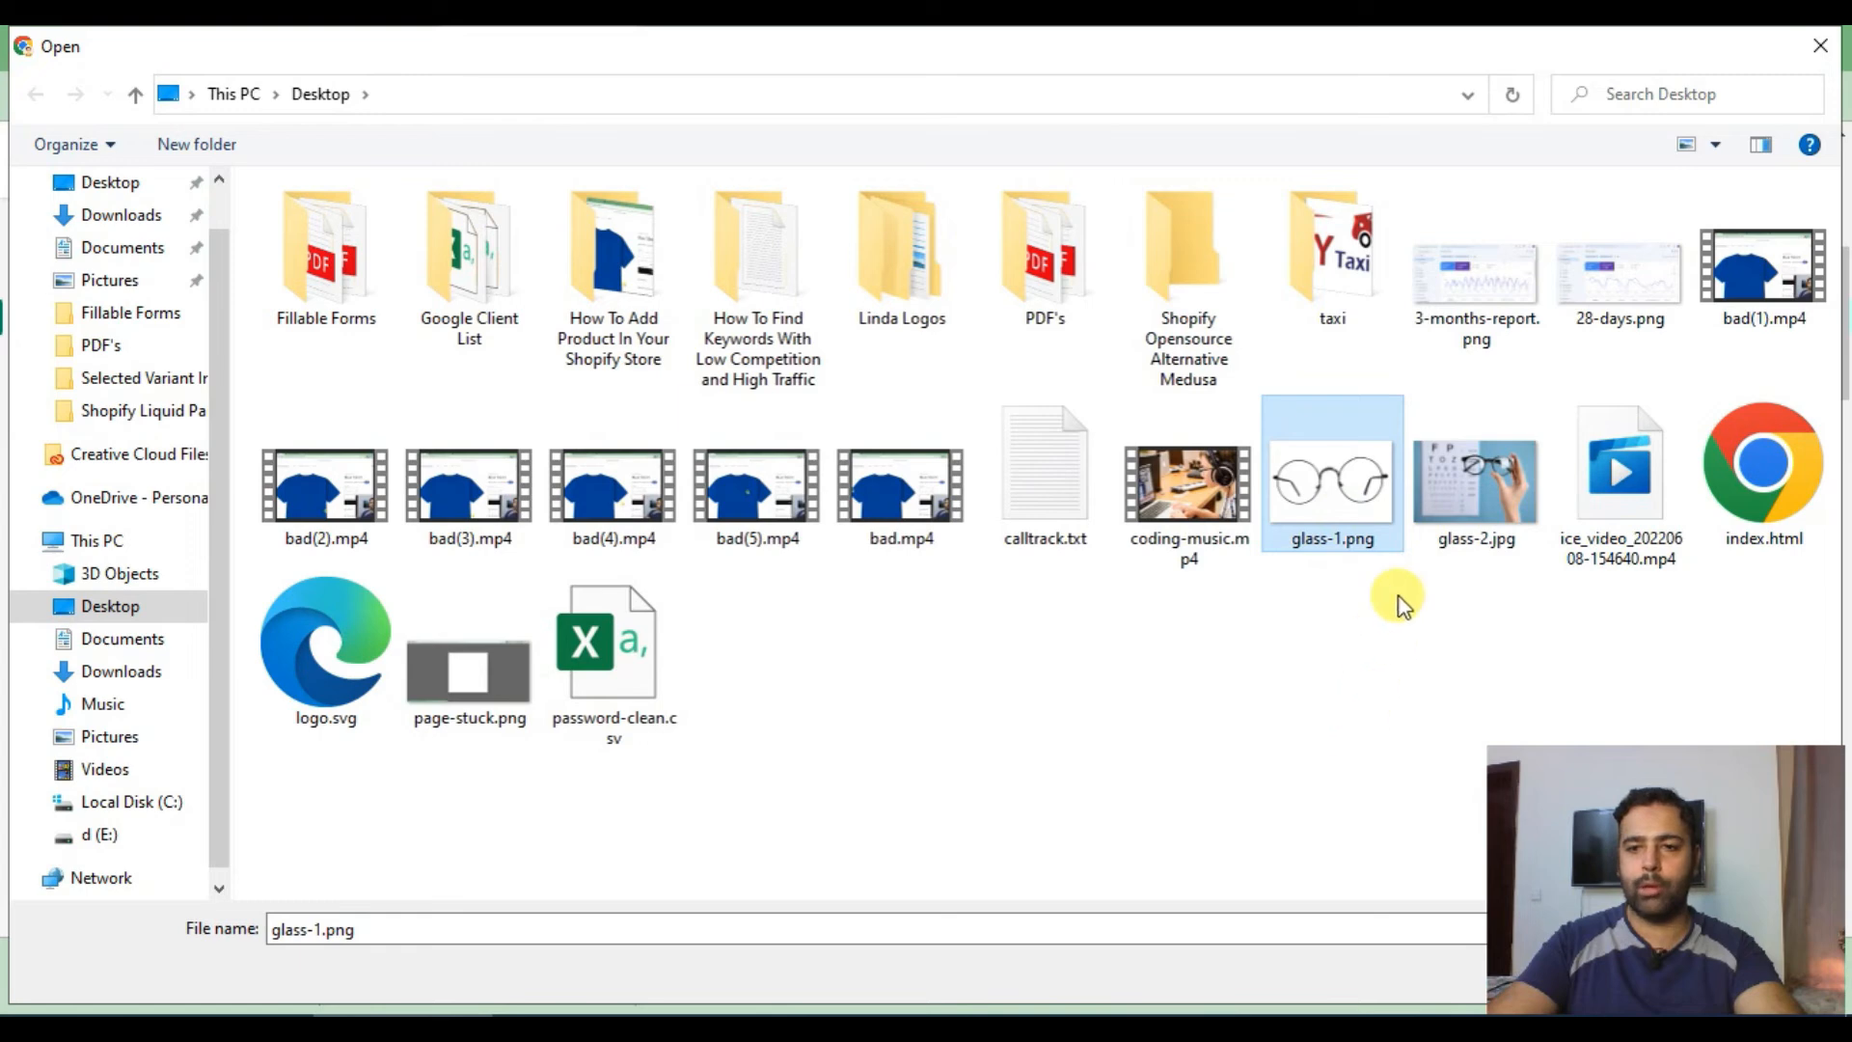
{"action": "left_click", "coordinate": [1451, 566], "text": "ctrl"}
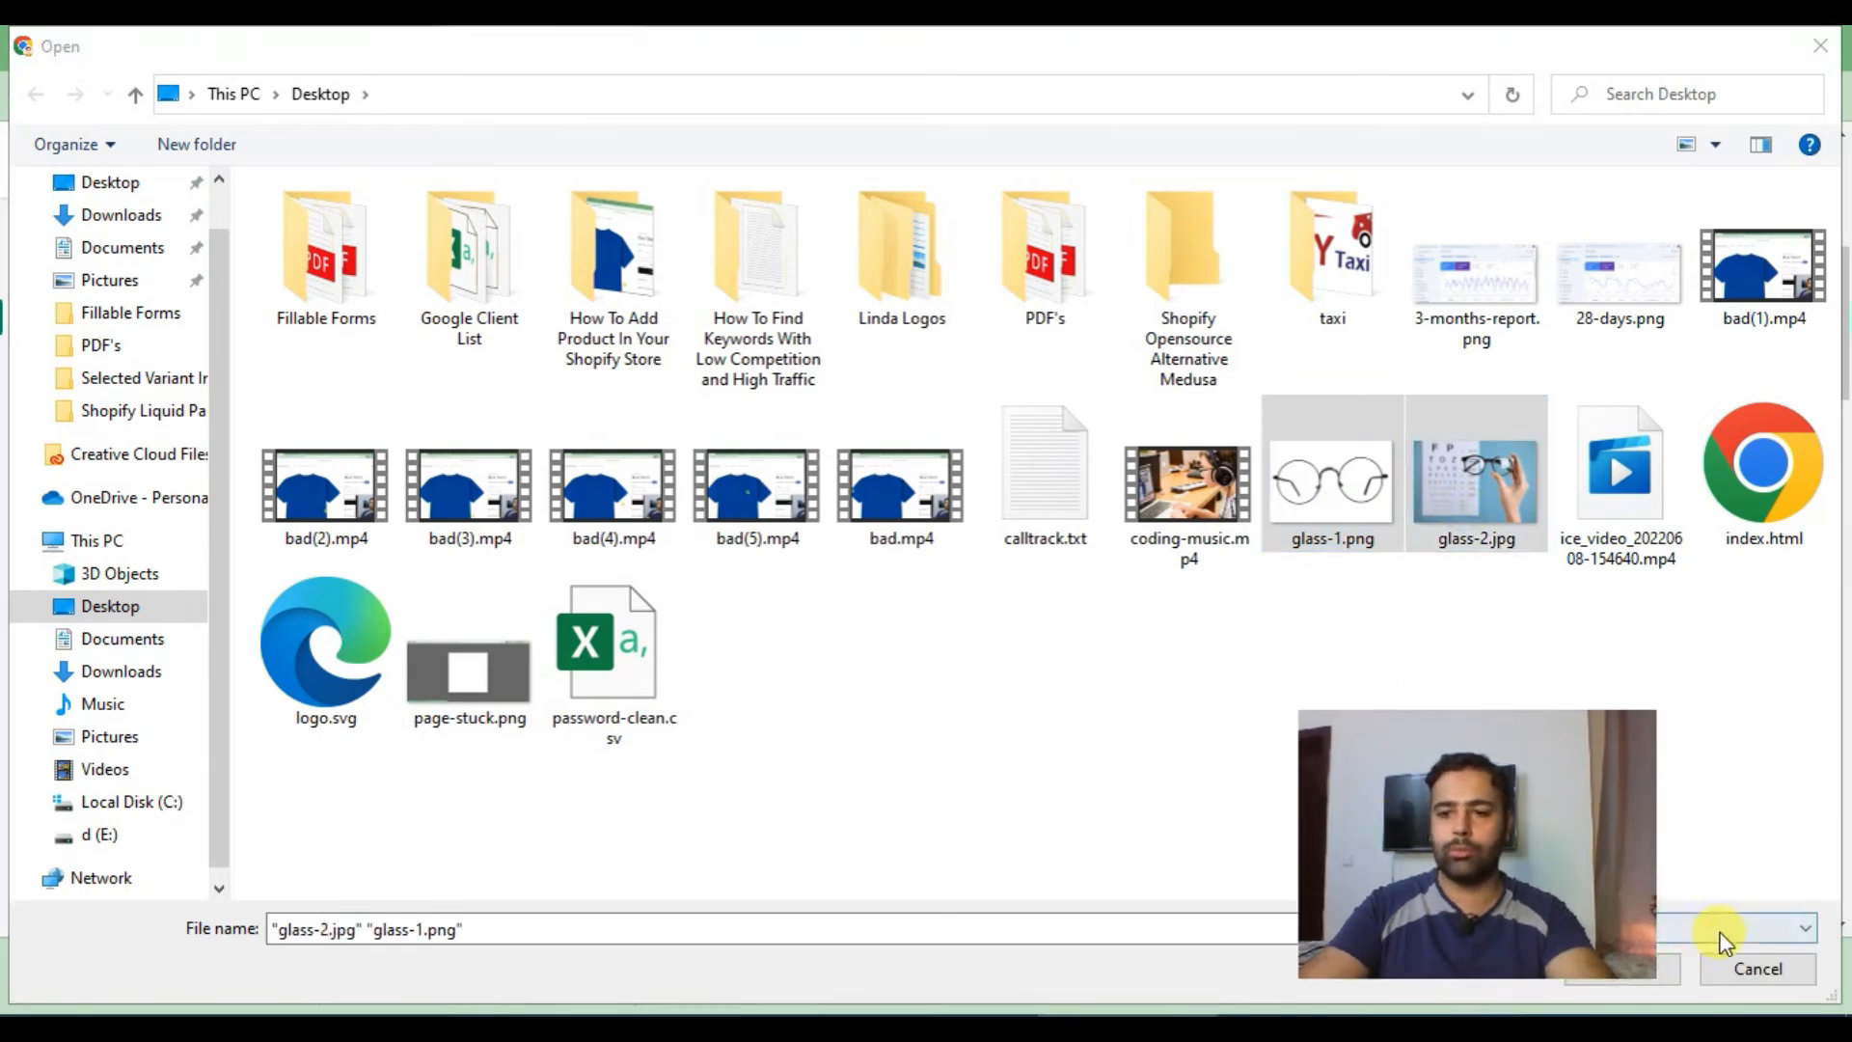
{"action": "left_click", "coordinate": [1681, 965]}
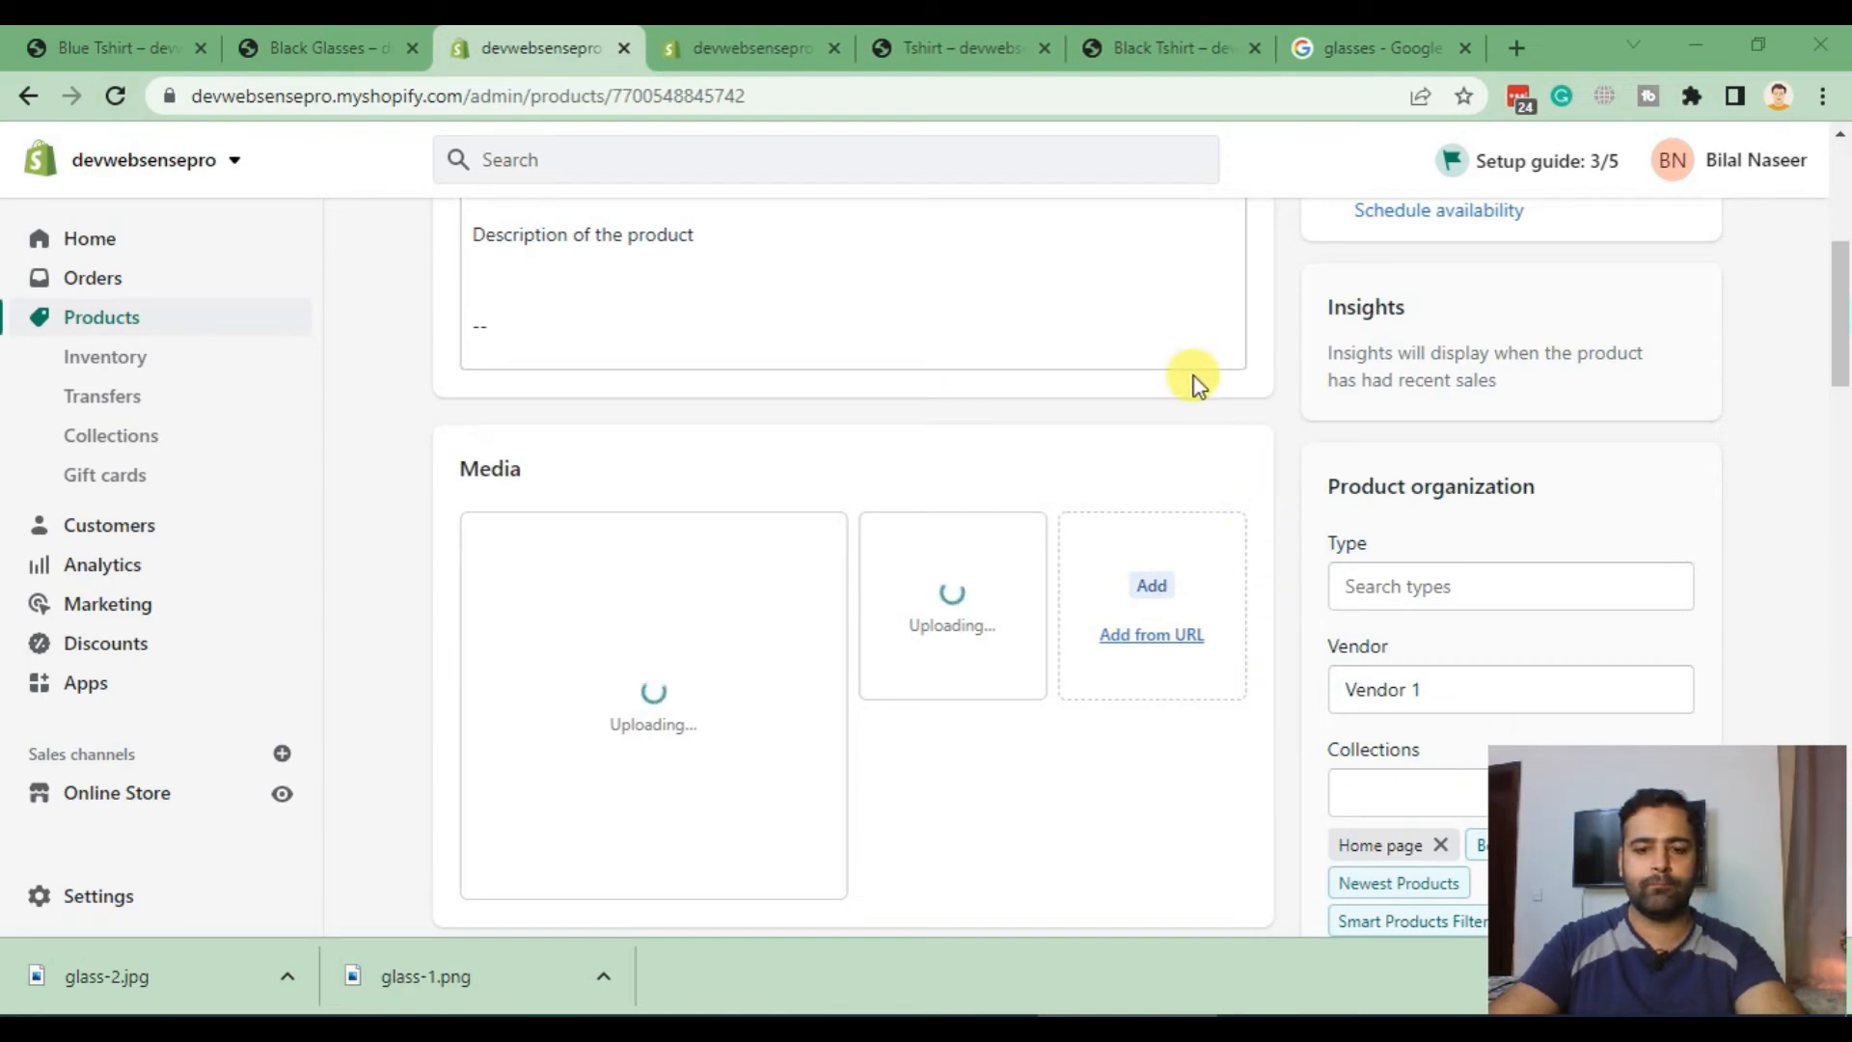
{"action": "scroll", "coordinate": [1283, 613], "scroll_direction": "down", "scroll_amount": 1}
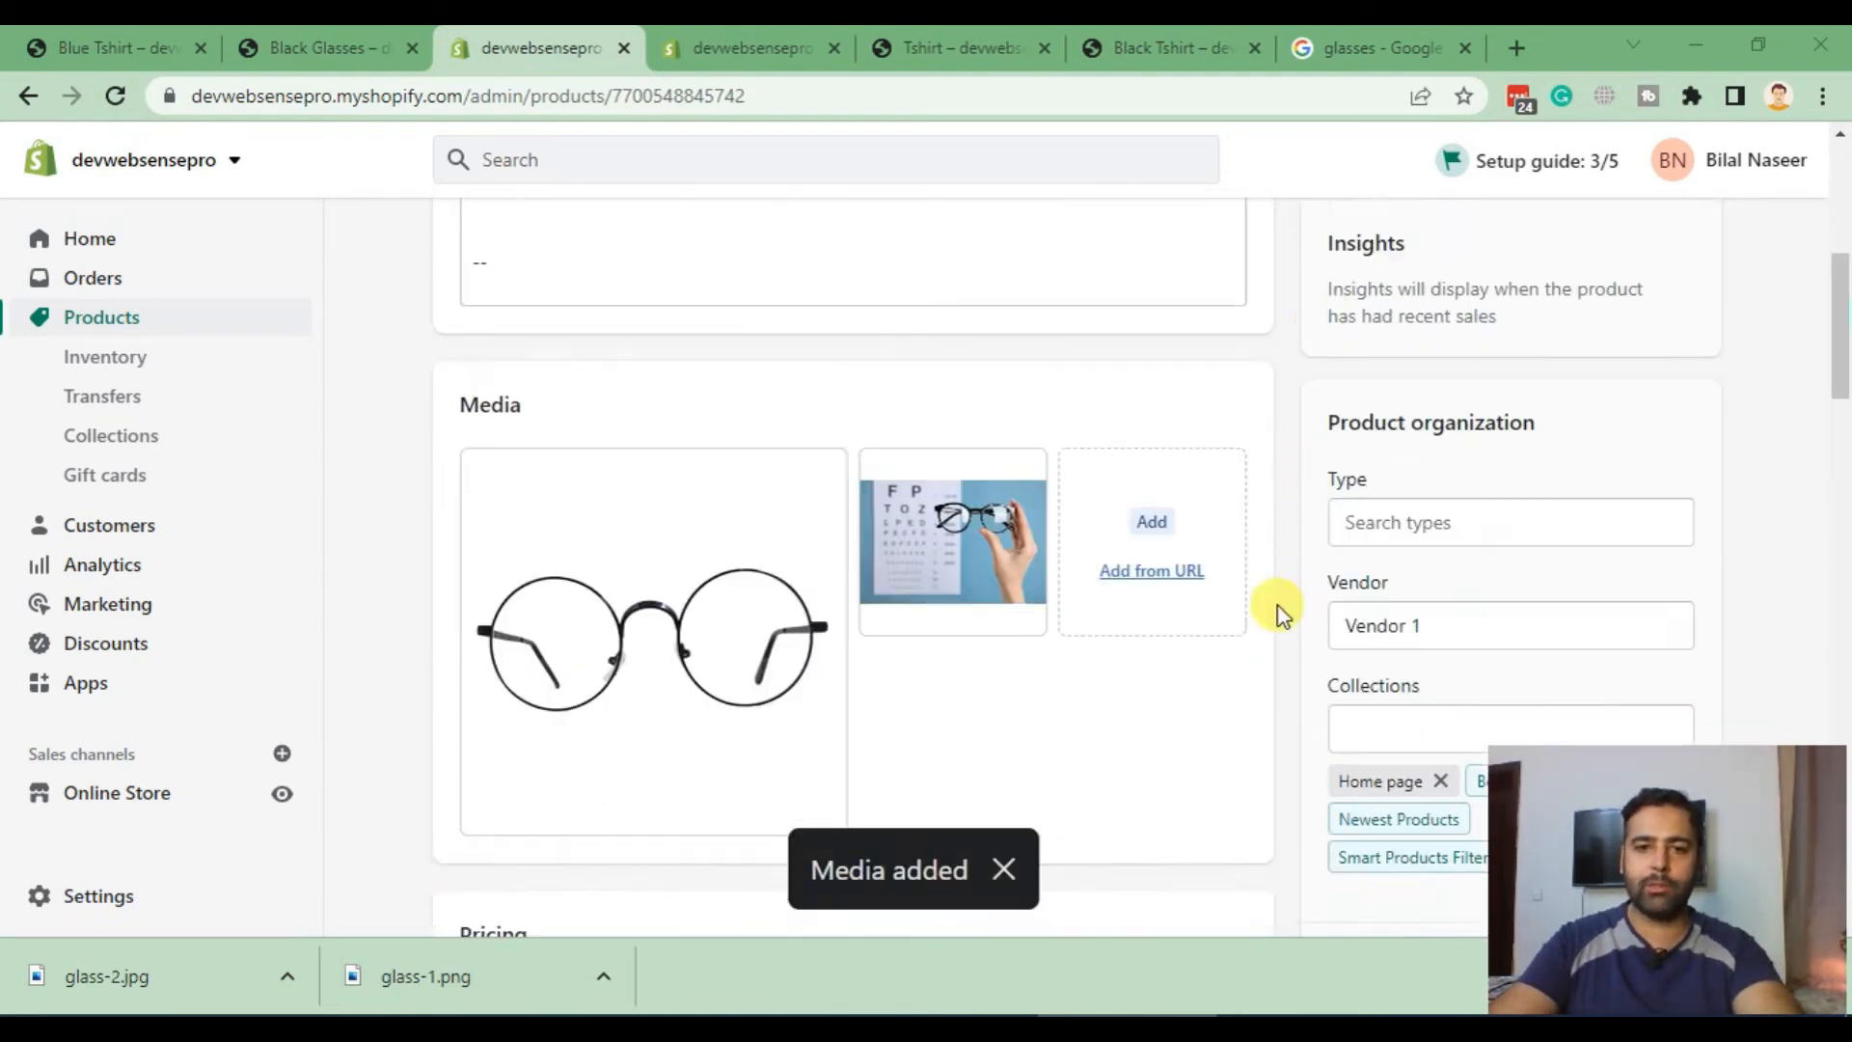
Step: Look over the product's details, preview it in the store with its images, and close the earlier preview
{"action": "scroll", "coordinate": [1283, 613], "scroll_direction": "up", "scroll_amount": 6}
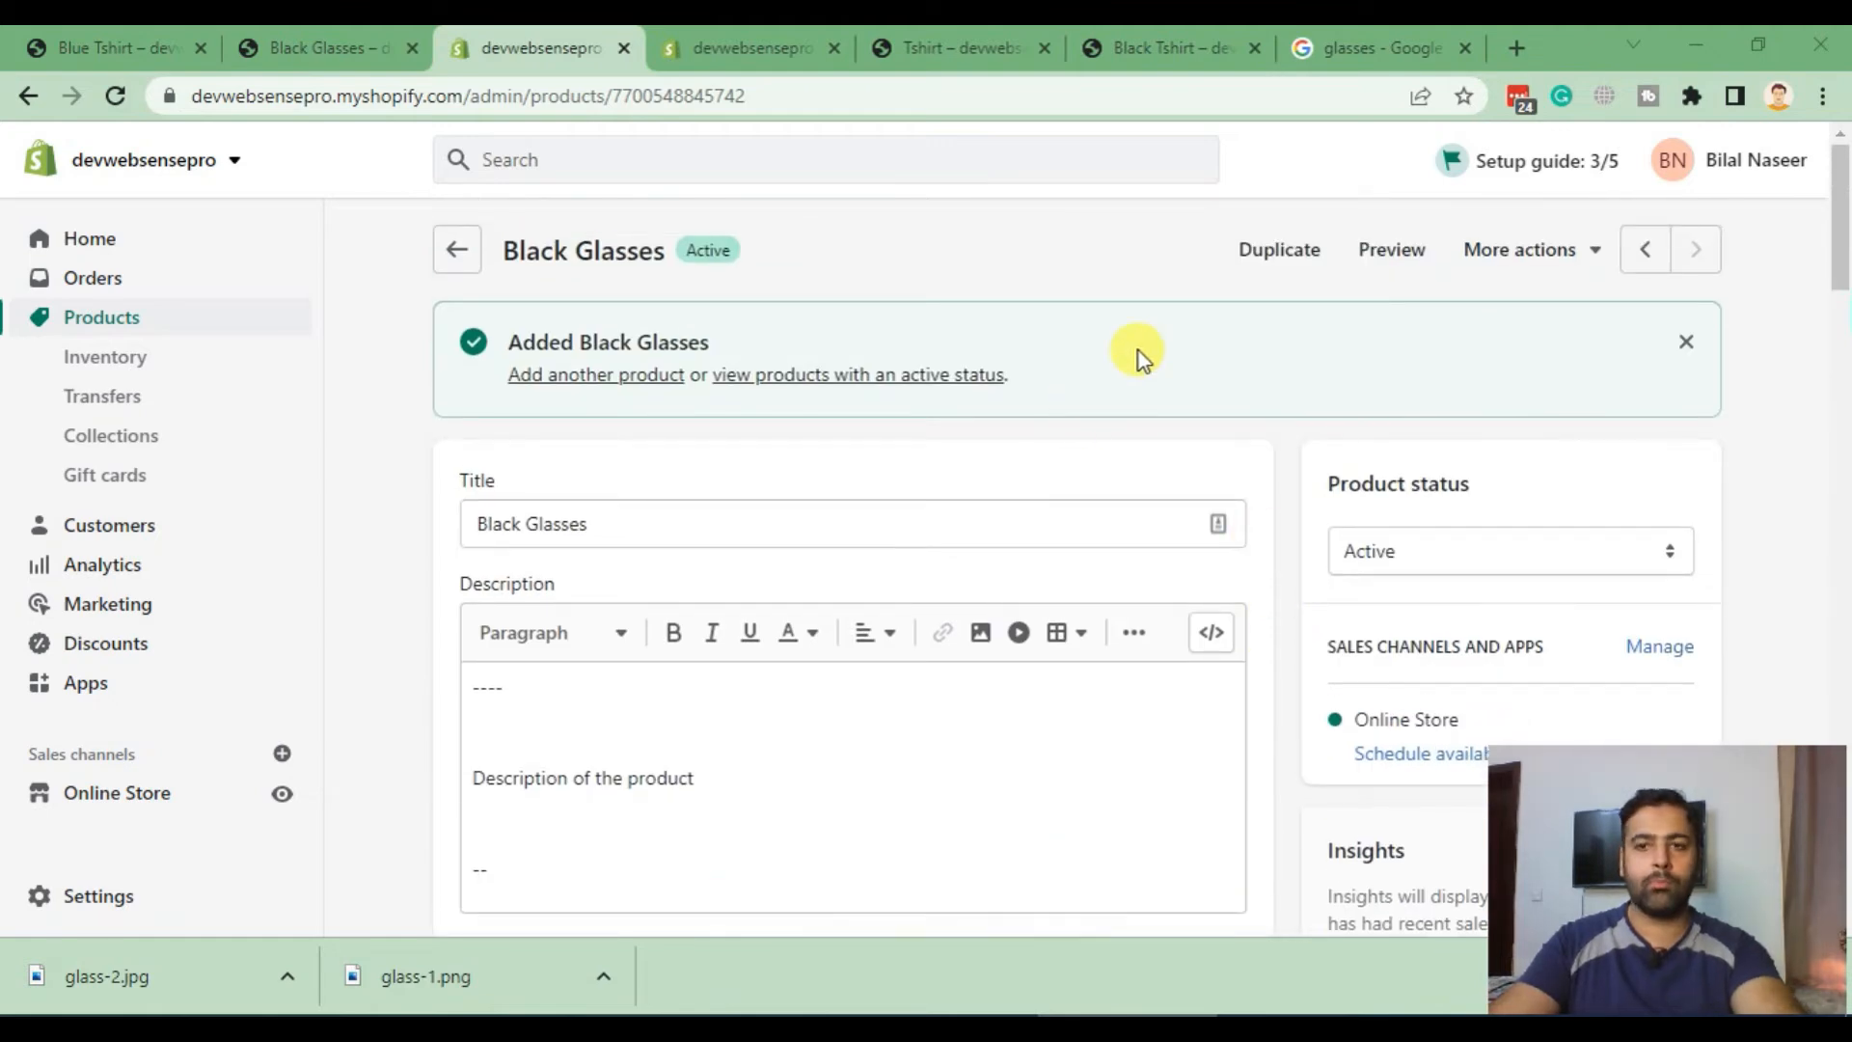
{"action": "scroll", "coordinate": [1139, 355], "scroll_direction": "down", "scroll_amount": 20}
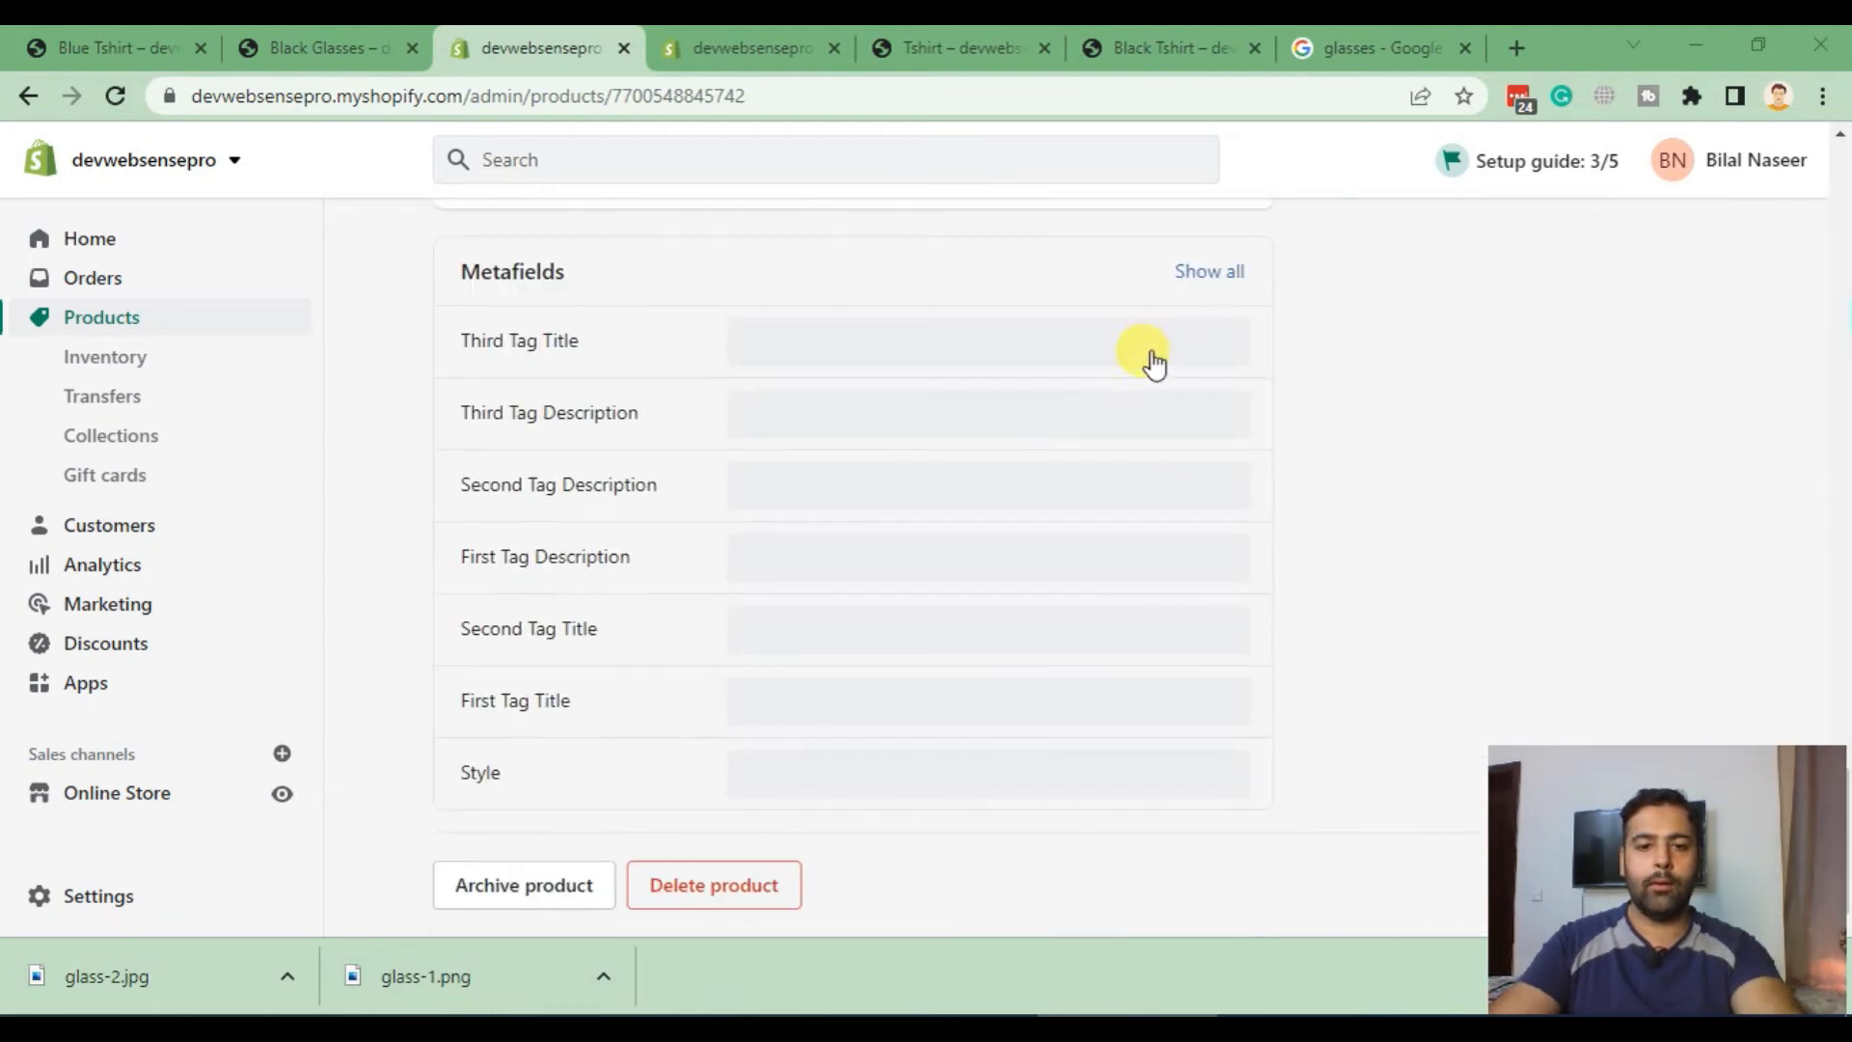
{"action": "scroll", "coordinate": [1153, 365], "scroll_direction": "up", "scroll_amount": 20}
{"action": "scroll", "coordinate": [1191, 459], "scroll_direction": "down", "scroll_amount": 8}
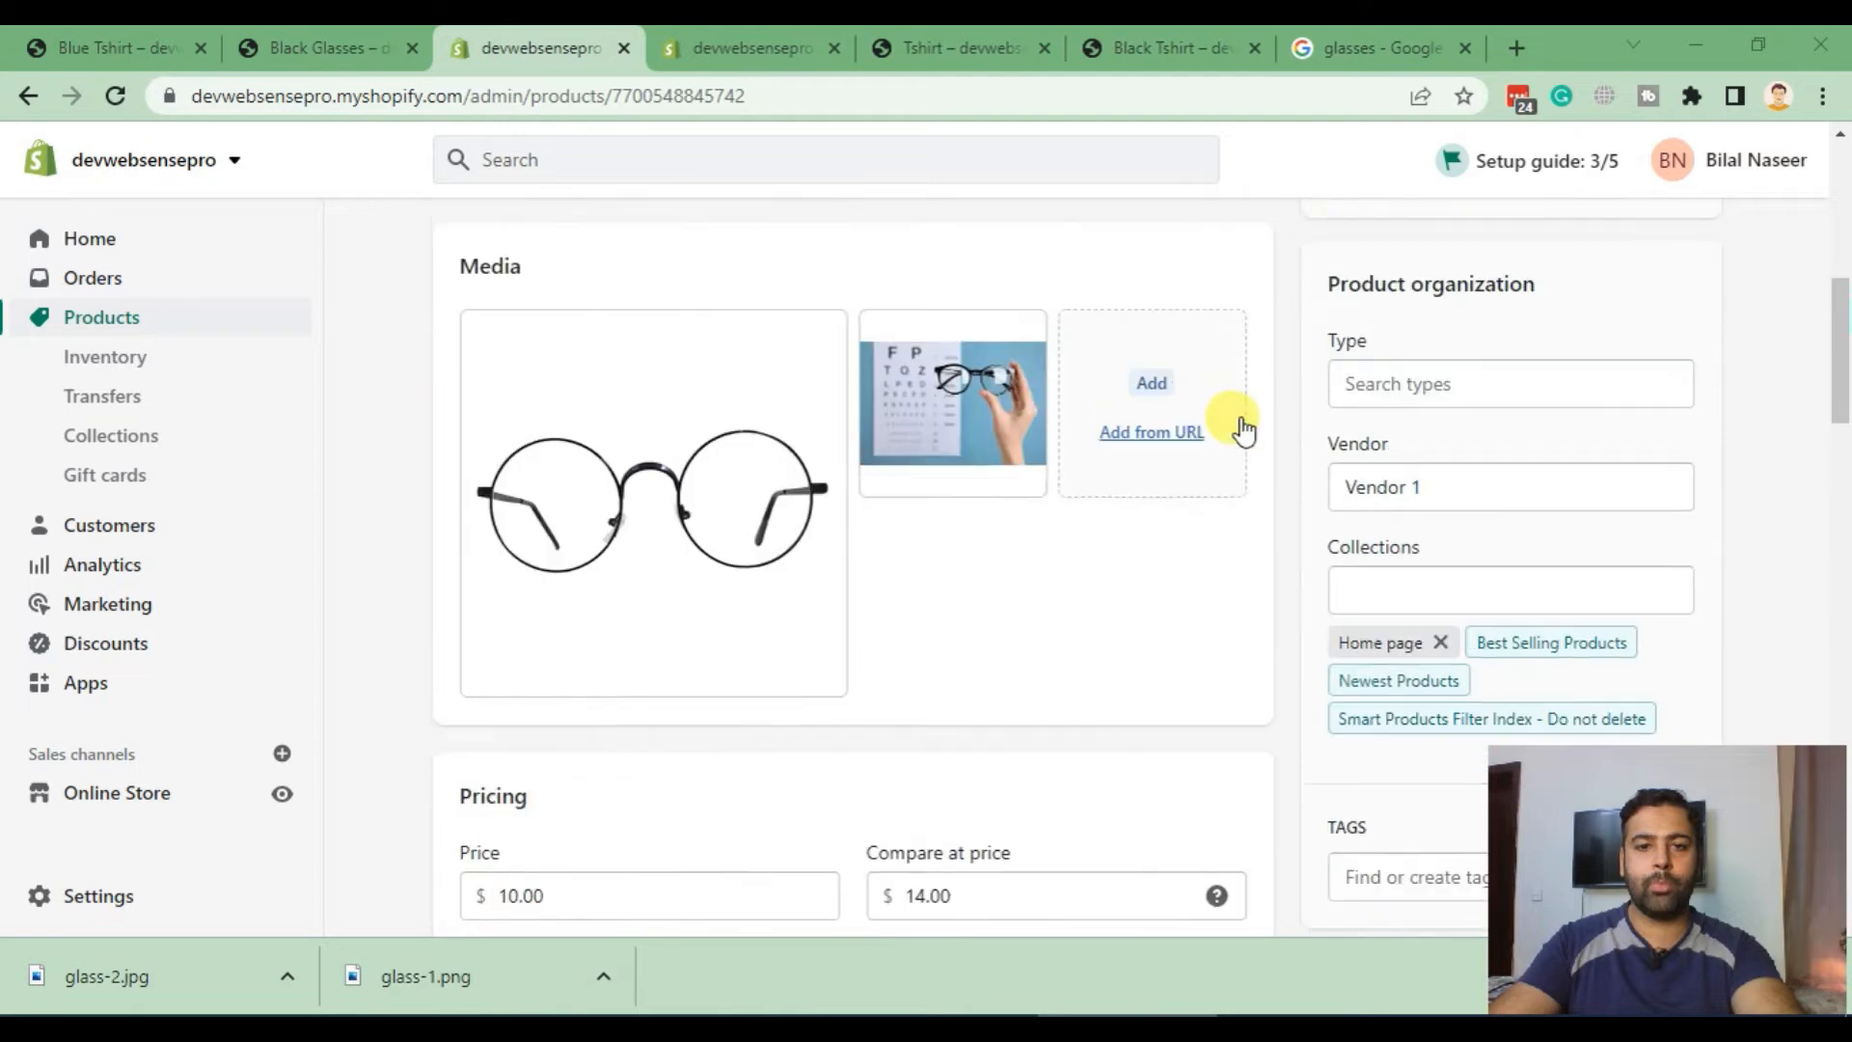
{"action": "scroll", "coordinate": [1244, 430], "scroll_direction": "up", "scroll_amount": 6}
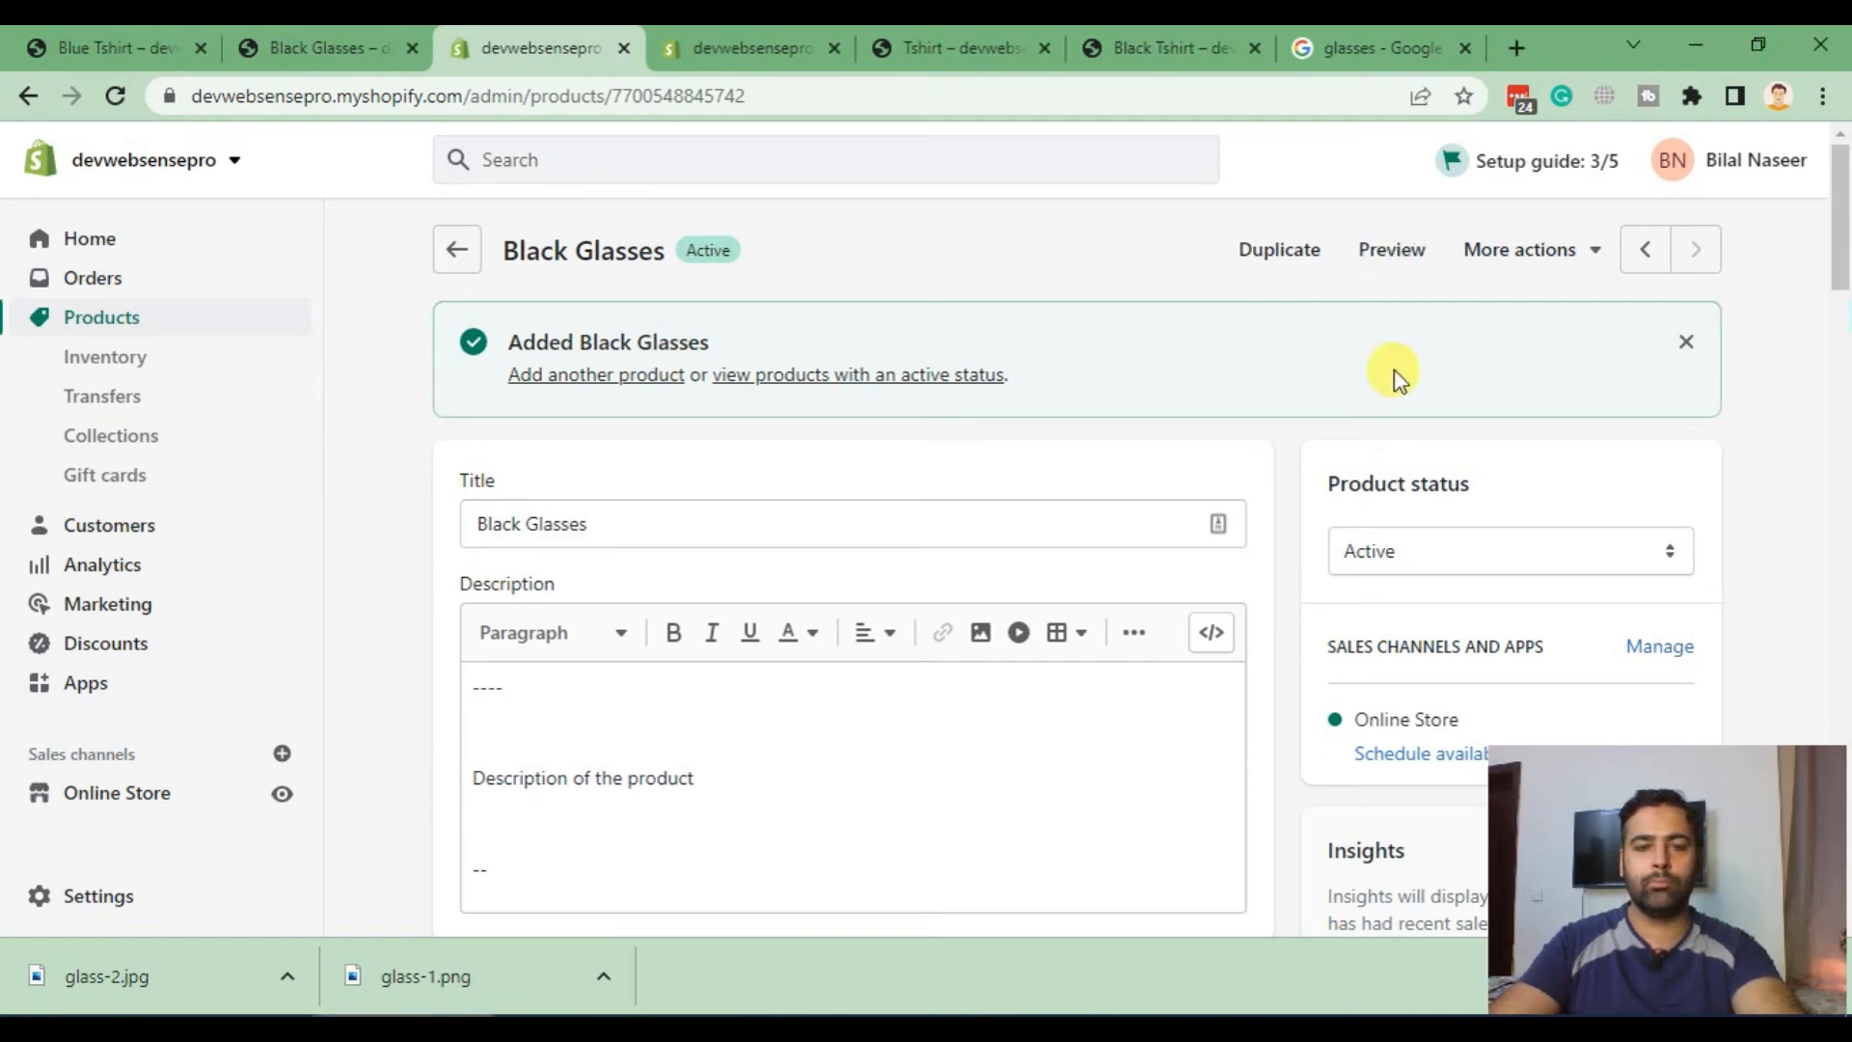
{"action": "left_click", "coordinate": [1397, 253]}
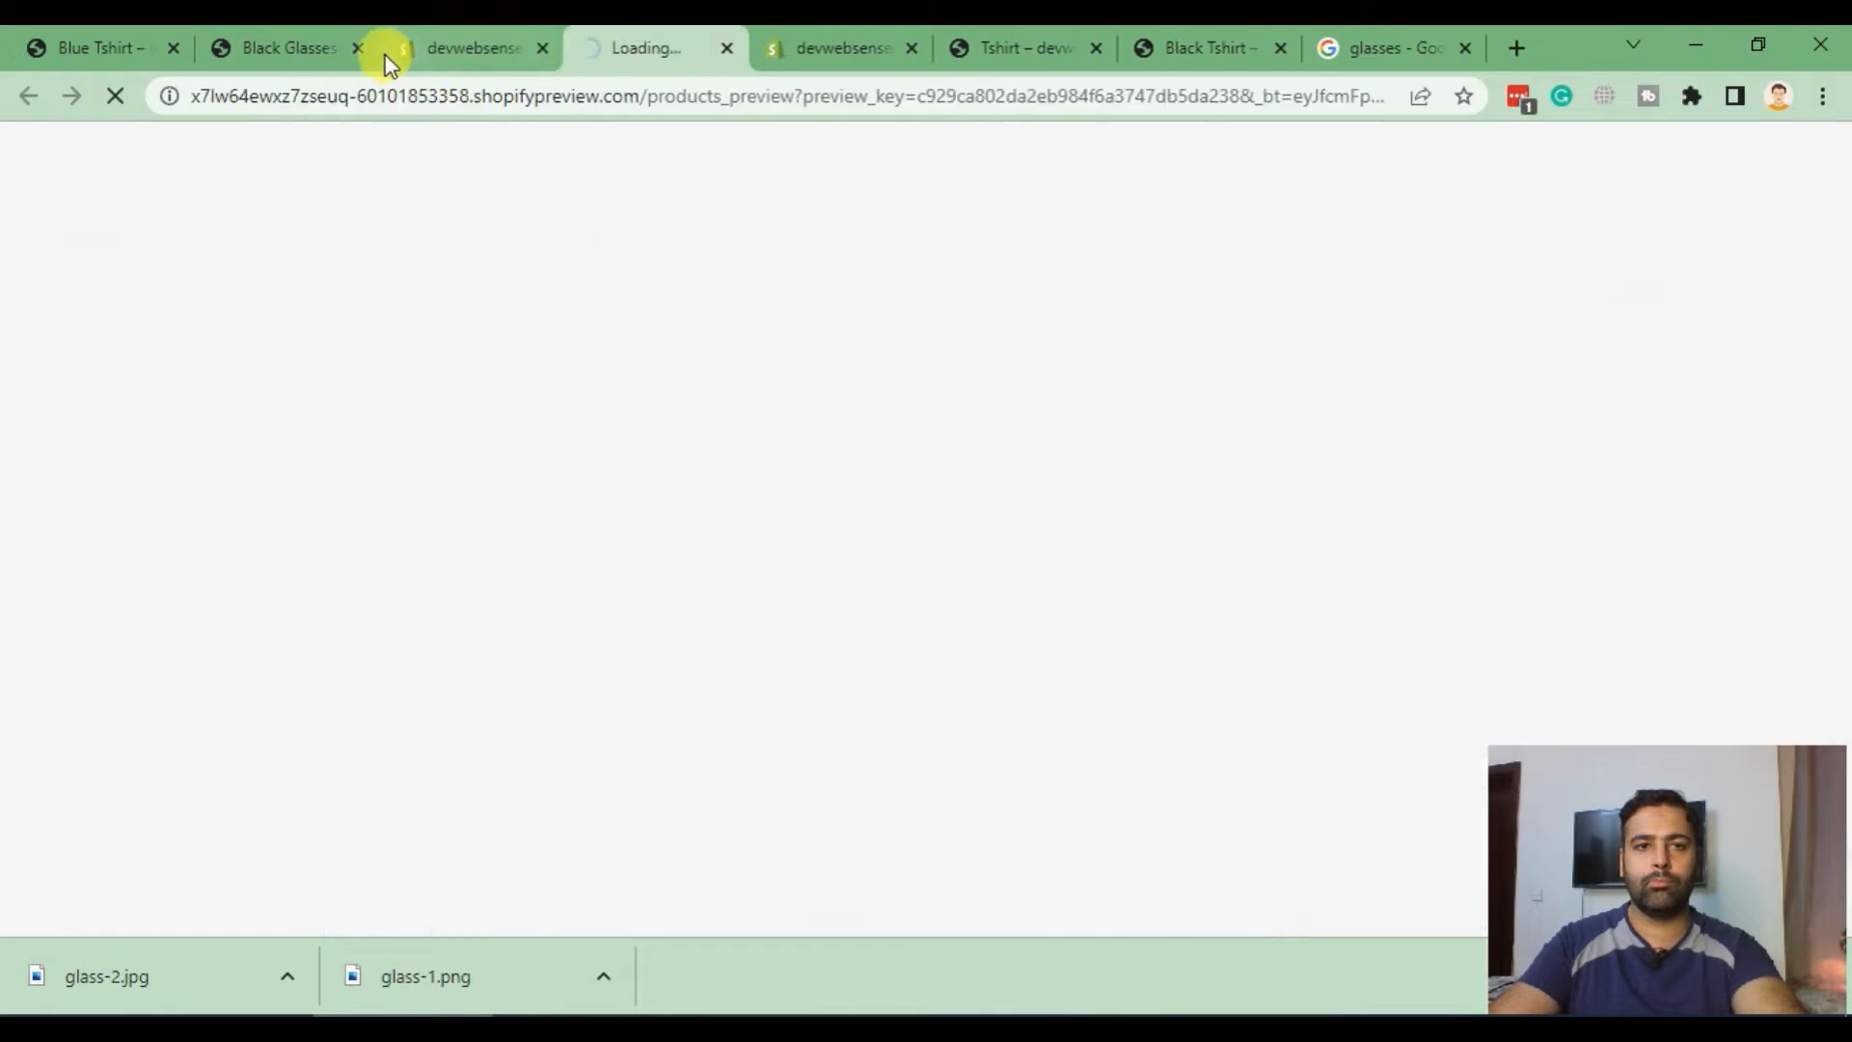
{"action": "left_click", "coordinate": [358, 48]}
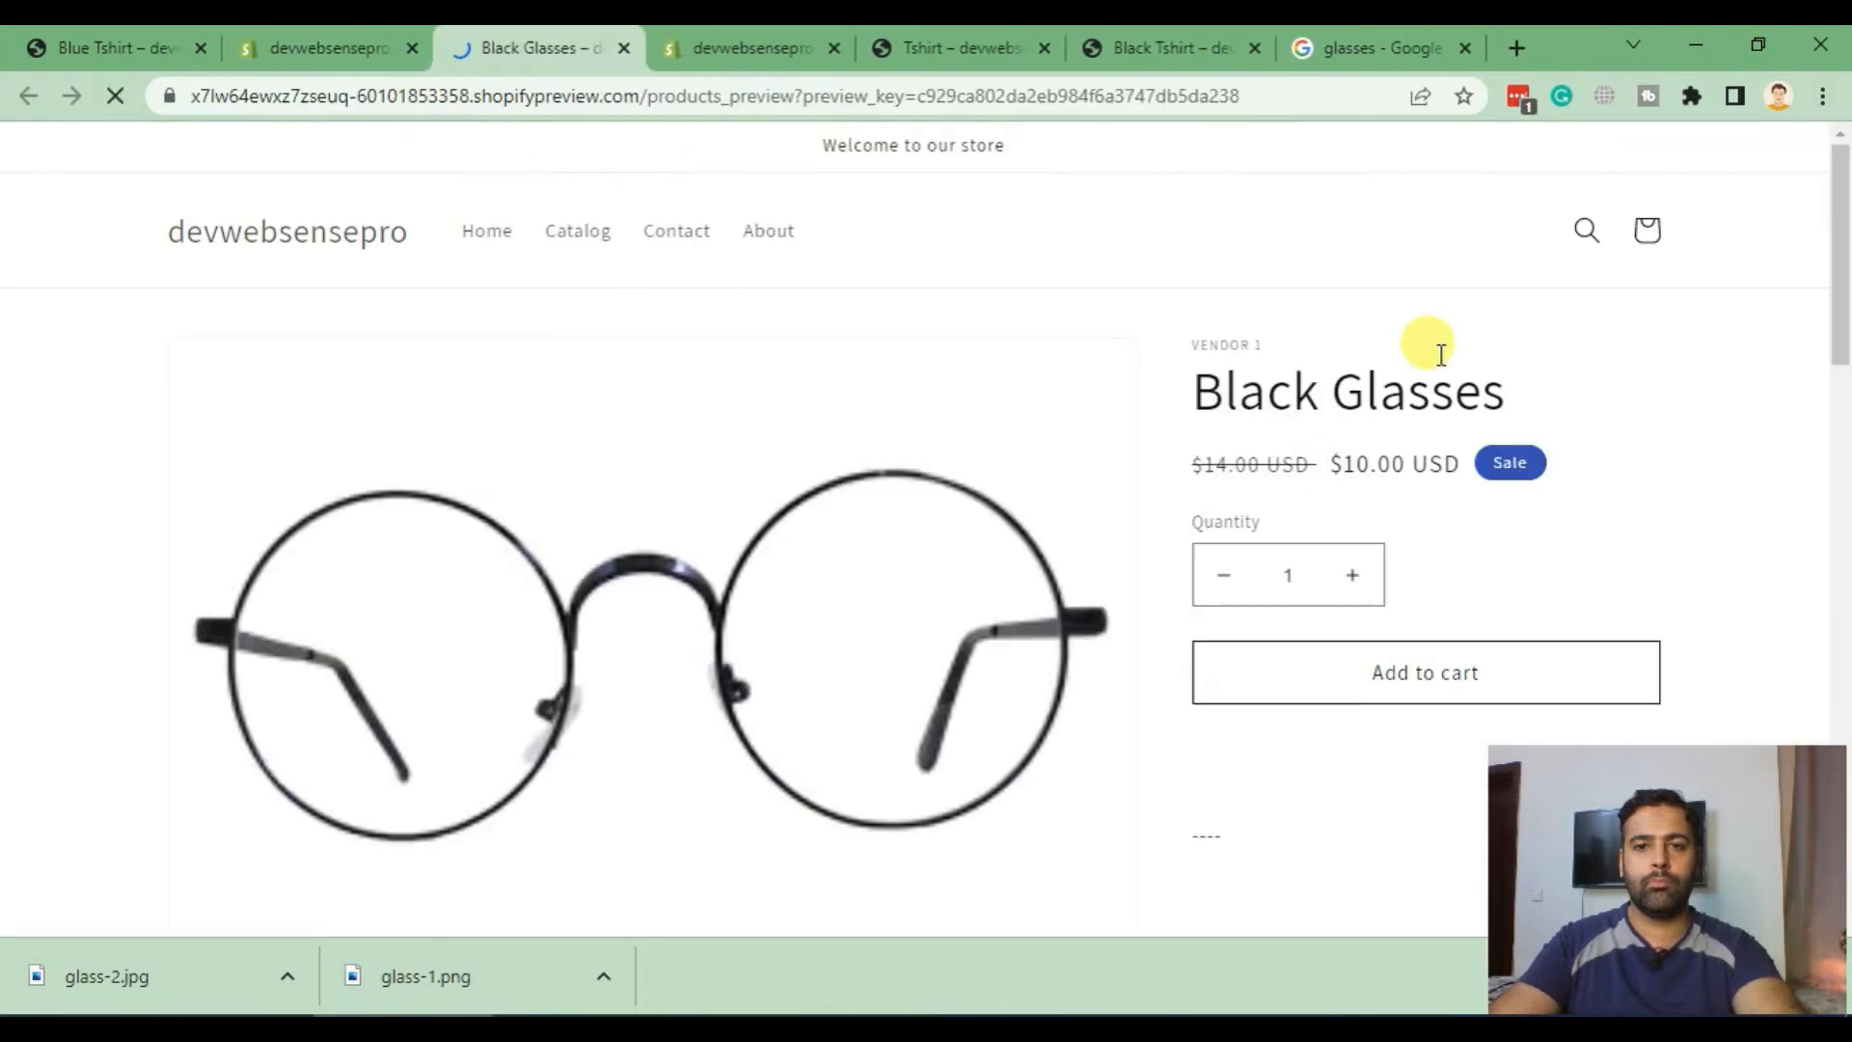
Step: Examine the Black Glasses store preview, including its images, vendor, title, sale and compare-at prices, and description
{"action": "scroll", "coordinate": [1217, 339], "scroll_direction": "down", "scroll_amount": 5}
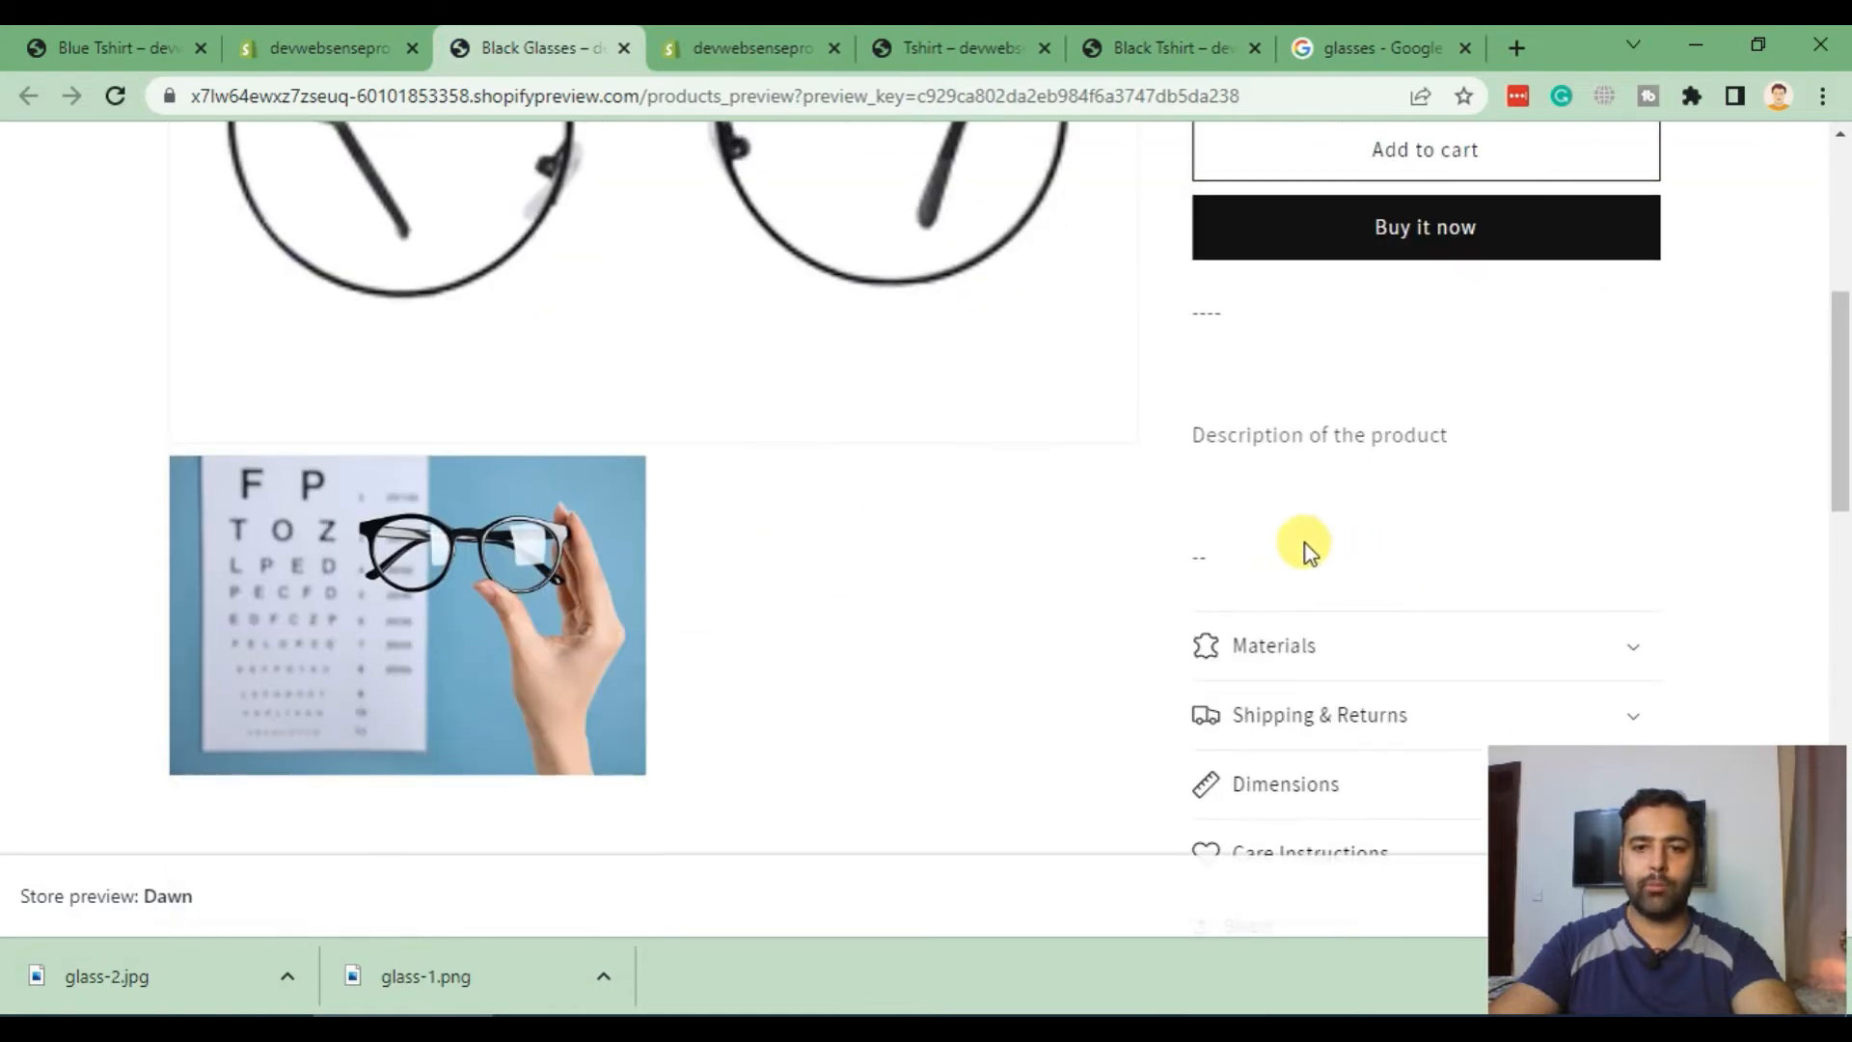
{"action": "left_click_drag", "start_coordinate": [1291, 542], "coordinate": [1197, 314]}
{"action": "scroll", "coordinate": [1465, 471], "scroll_direction": "up", "scroll_amount": 5}
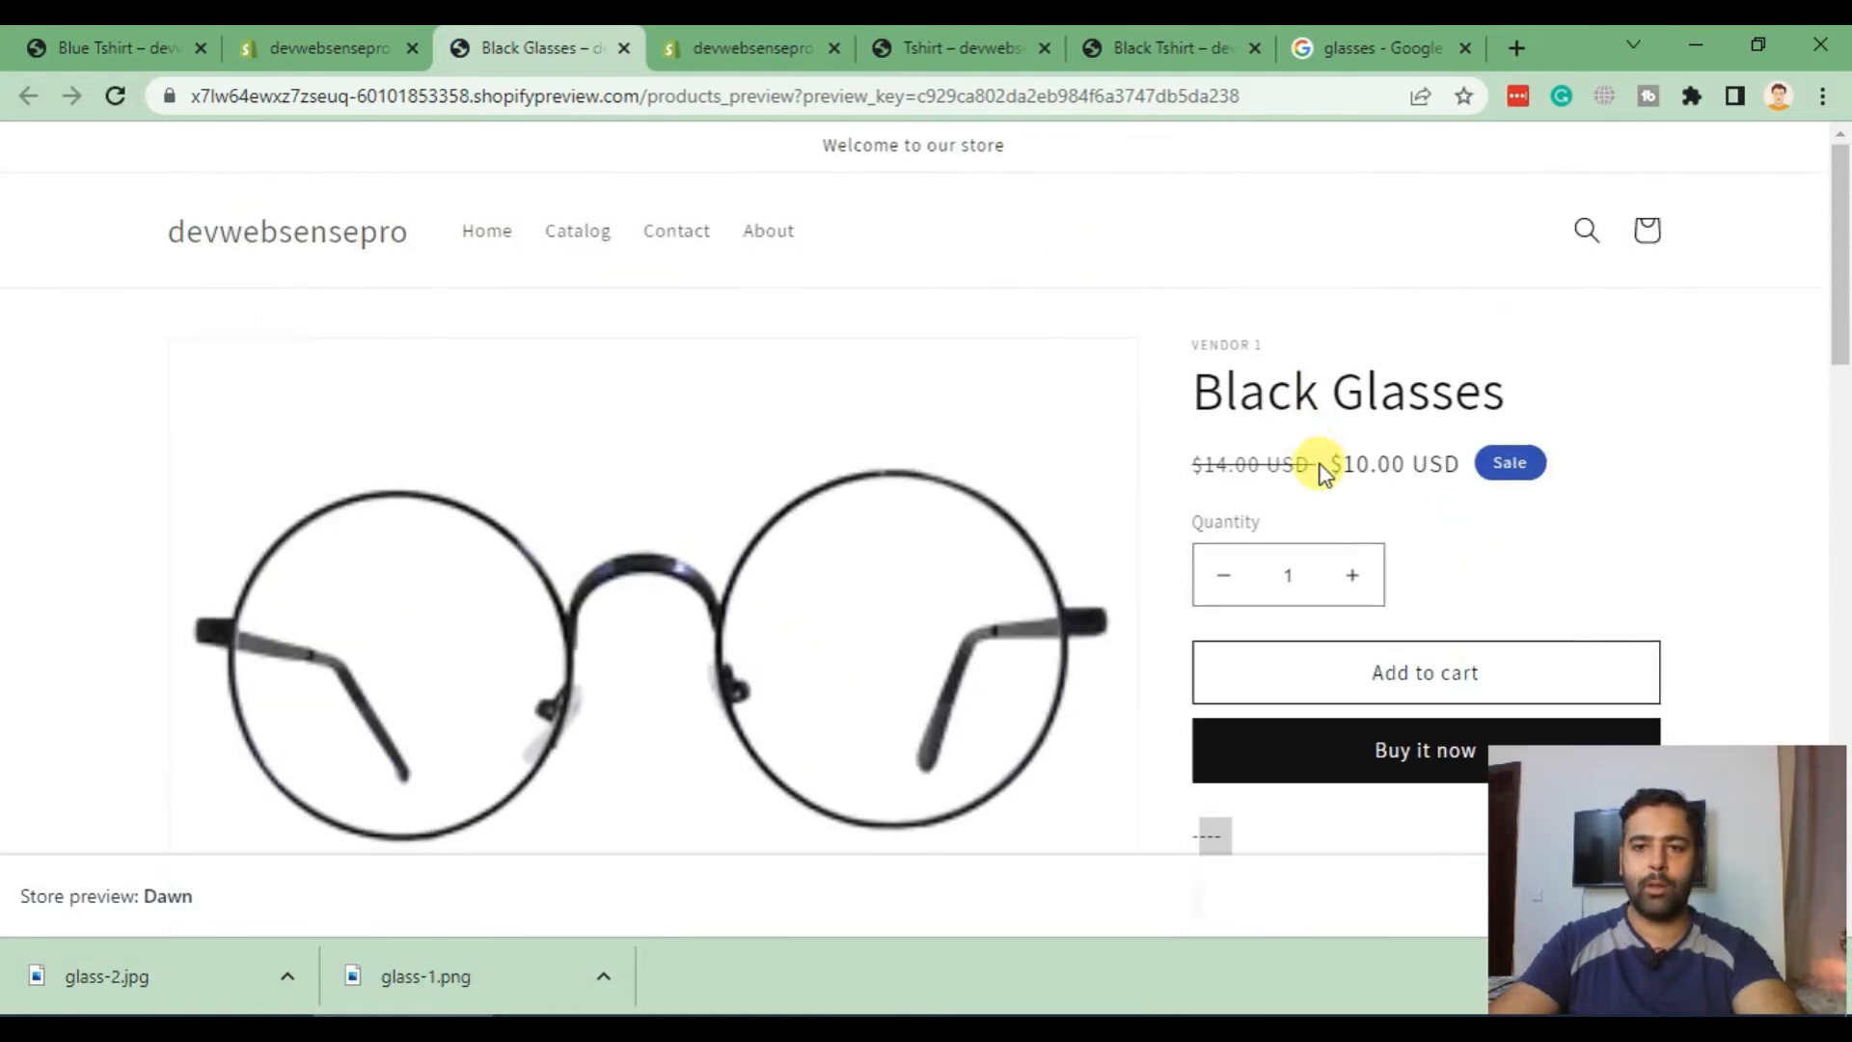
{"action": "left_click_drag", "start_coordinate": [1329, 463], "coordinate": [1371, 463]}
{"action": "left_click_drag", "start_coordinate": [1249, 463], "coordinate": [1215, 462]}
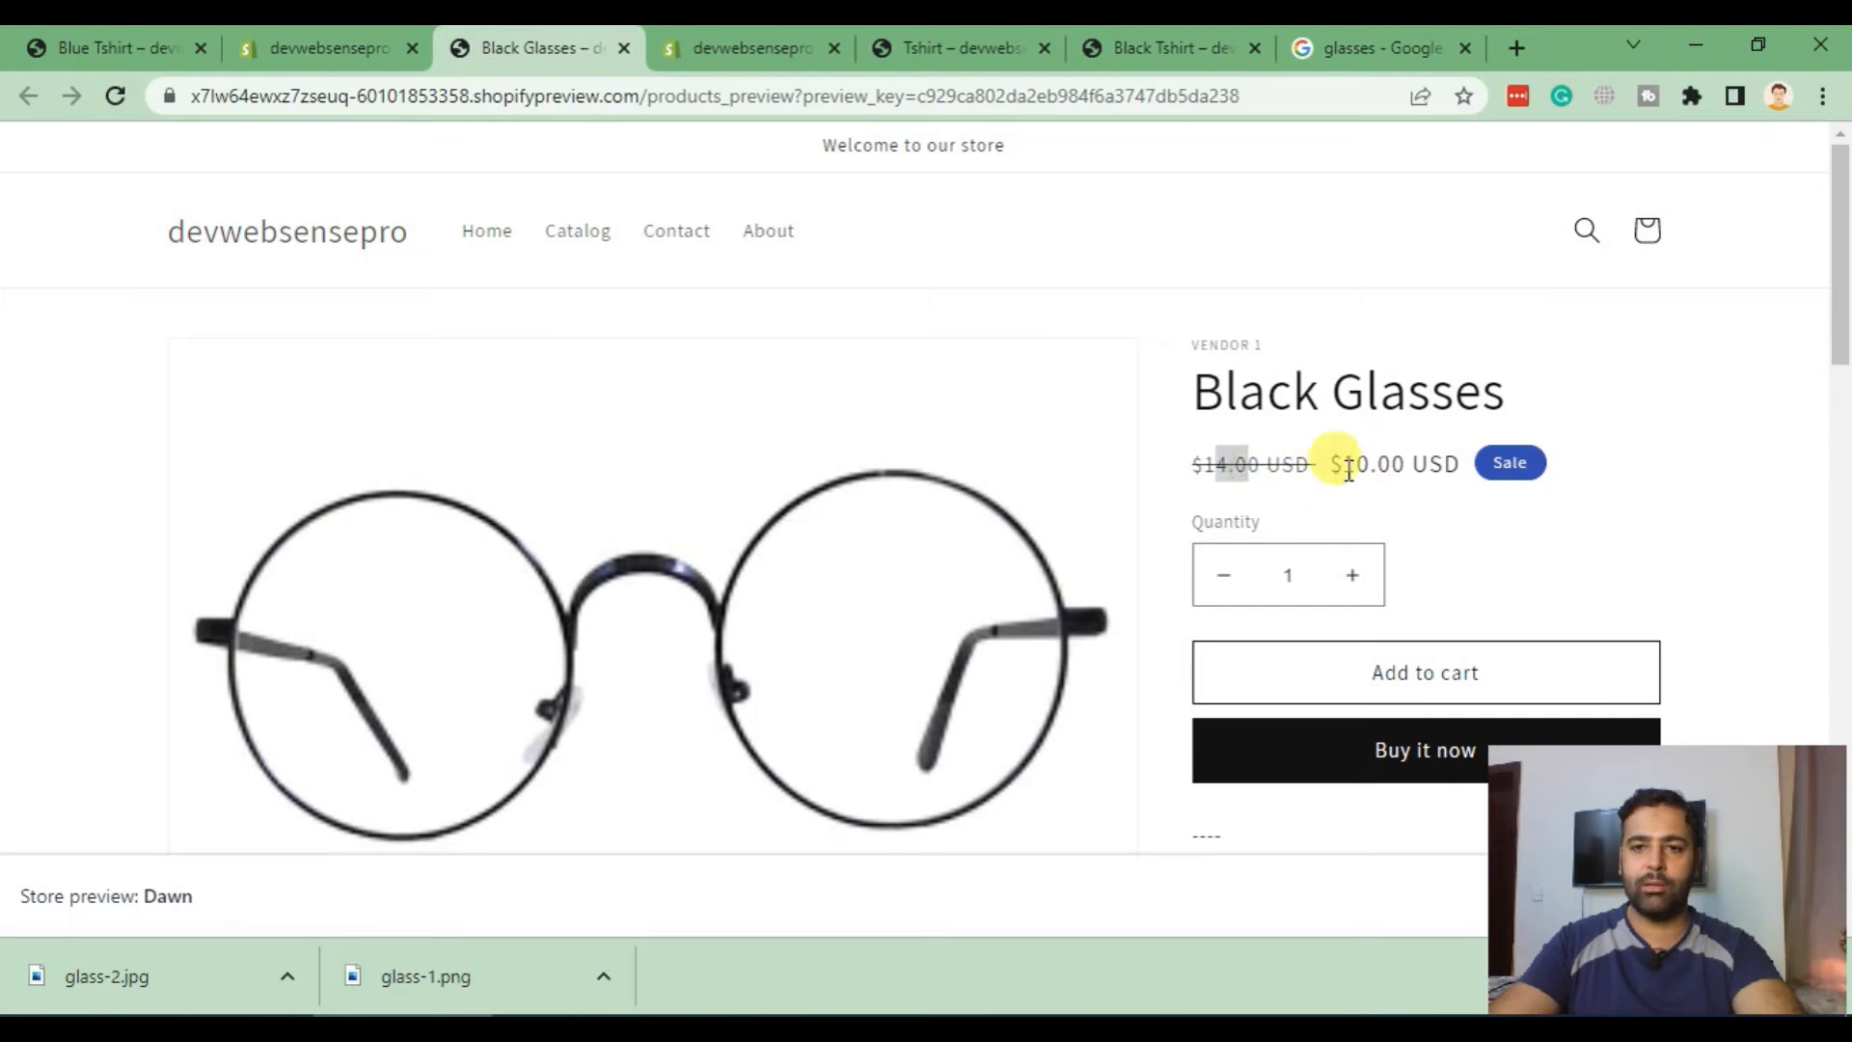
{"action": "left_click_drag", "start_coordinate": [1350, 467], "coordinate": [1456, 465]}
{"action": "left_click_drag", "start_coordinate": [1193, 394], "coordinate": [1494, 393]}
{"action": "left_click_drag", "start_coordinate": [1268, 349], "coordinate": [1183, 338]}
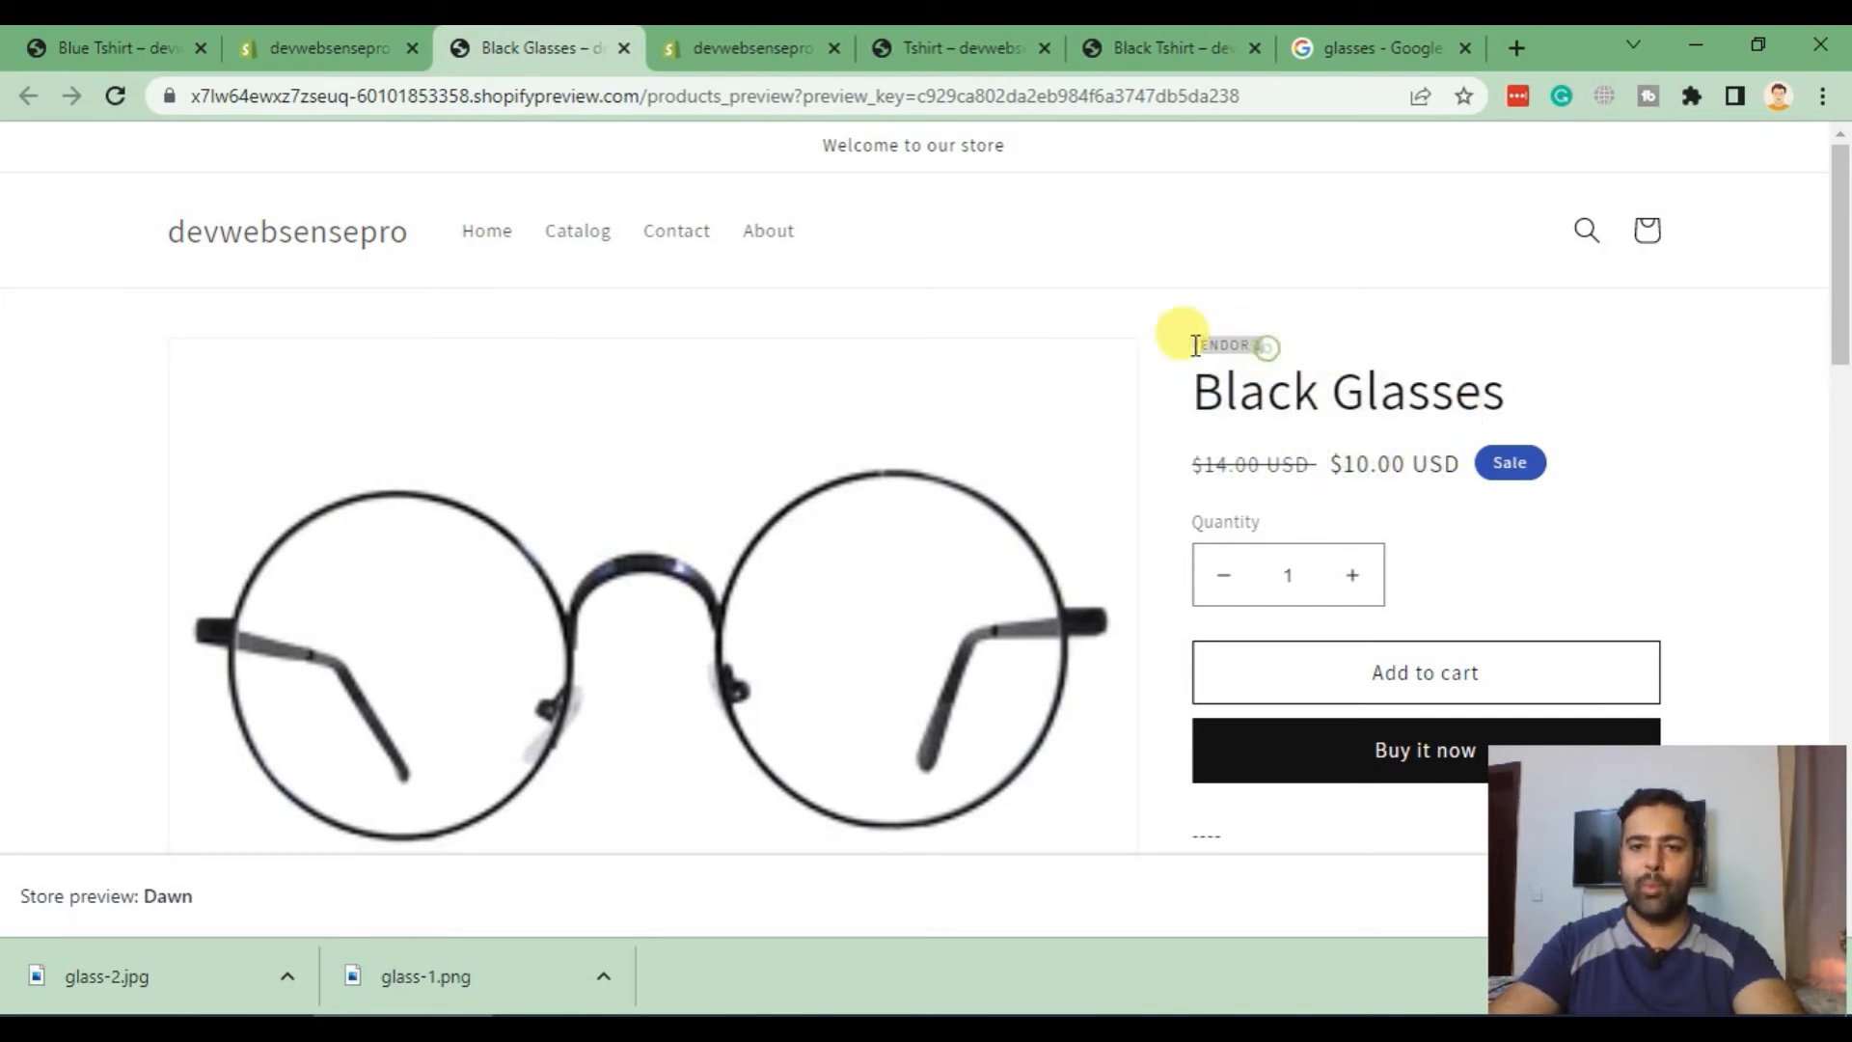
{"action": "scroll", "coordinate": [629, 355], "scroll_direction": "down", "scroll_amount": 5}
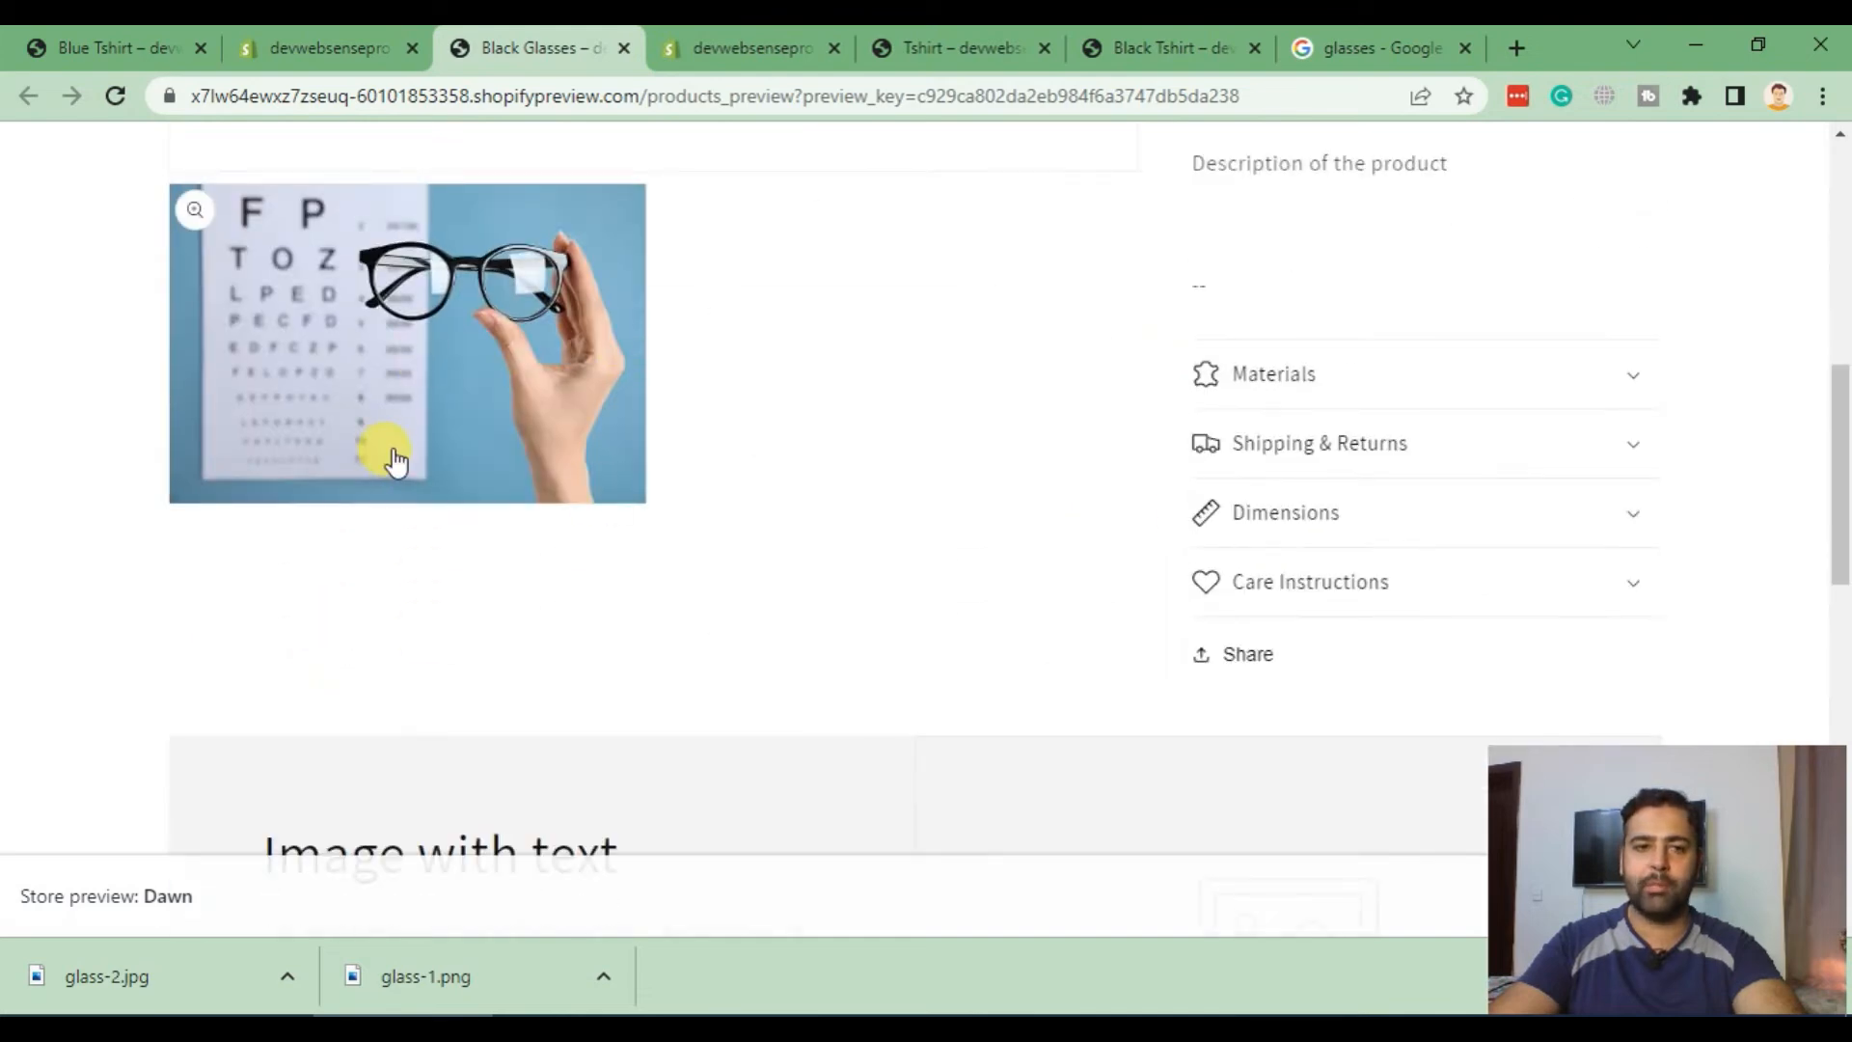
{"action": "scroll", "coordinate": [434, 442], "scroll_direction": "up", "scroll_amount": 5}
{"action": "scroll", "coordinate": [566, 355], "scroll_direction": "down", "scroll_amount": 5}
{"action": "scroll", "coordinate": [464, 480], "scroll_direction": "up", "scroll_amount": 5}
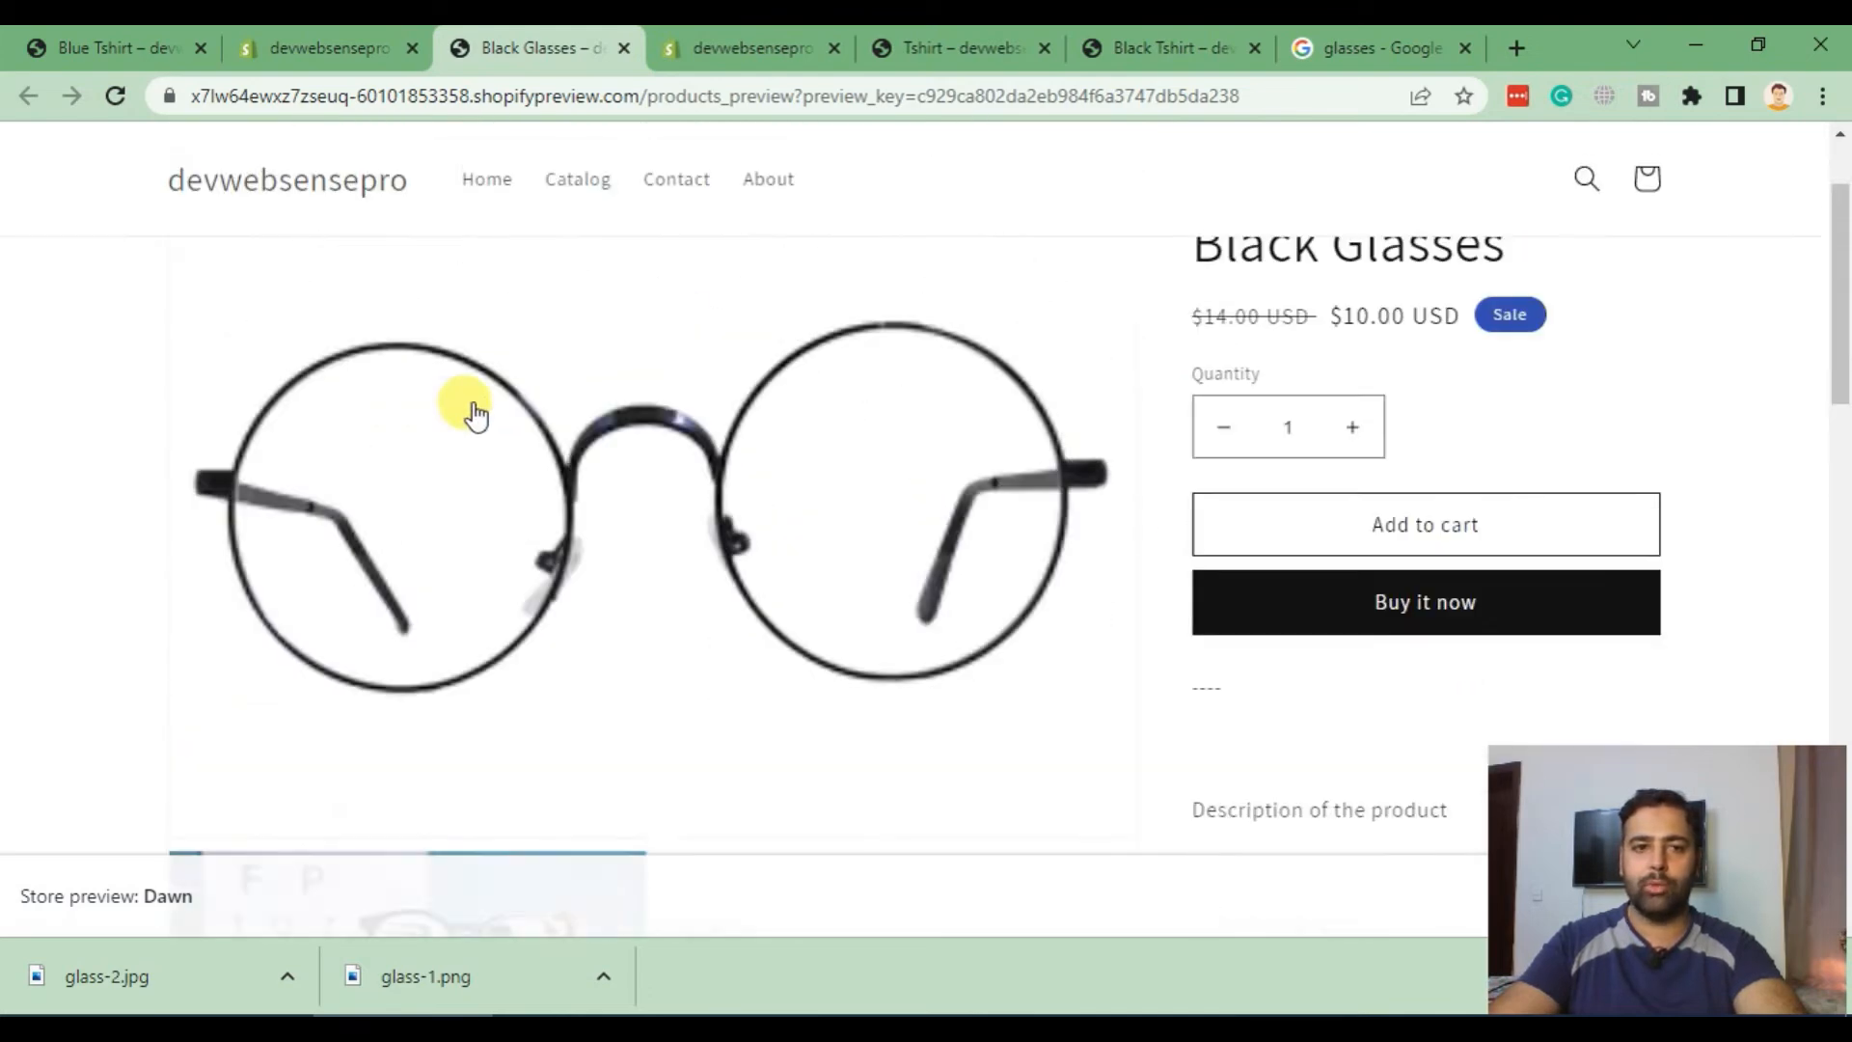
{"action": "scroll", "coordinate": [468, 410], "scroll_direction": "down", "scroll_amount": 2}
{"action": "scroll", "coordinate": [584, 376], "scroll_direction": "up", "scroll_amount": 3}
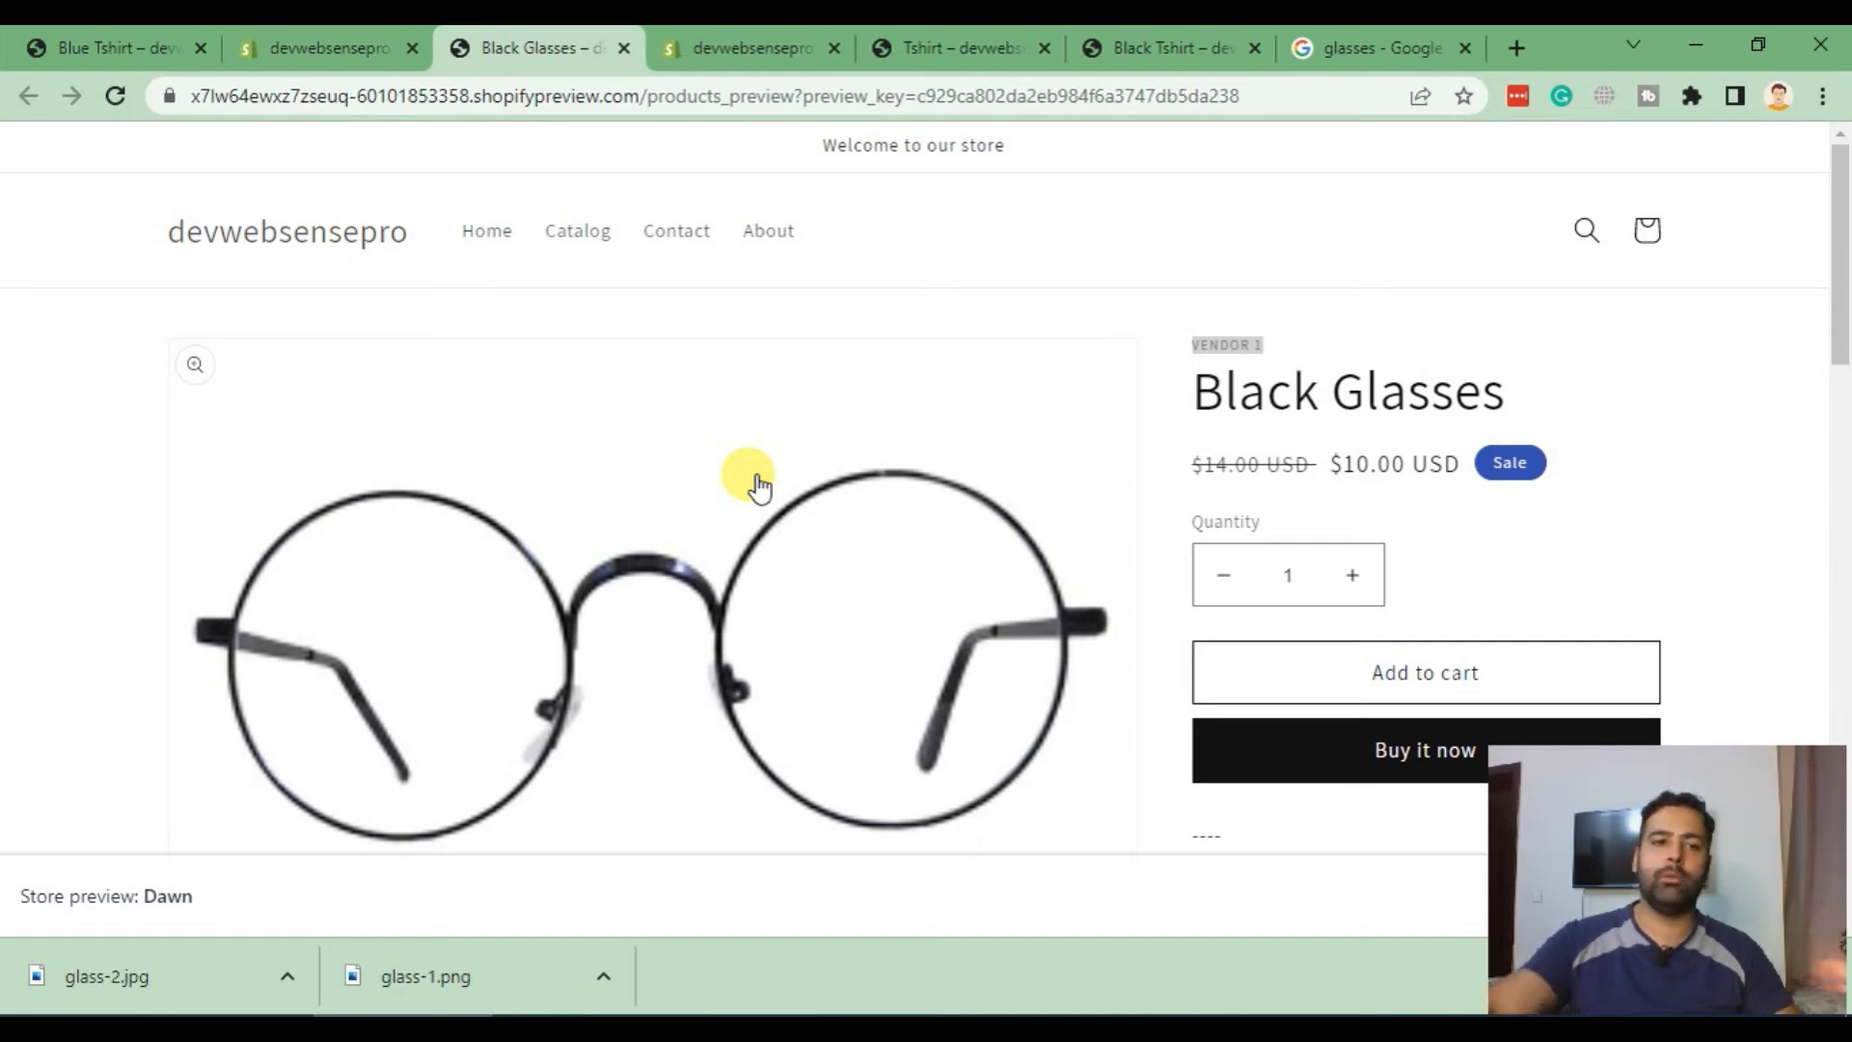
Step: View the Tshirt product page with its color options for comparison and close the Locations settings page
{"action": "left_click", "coordinate": [944, 56]}
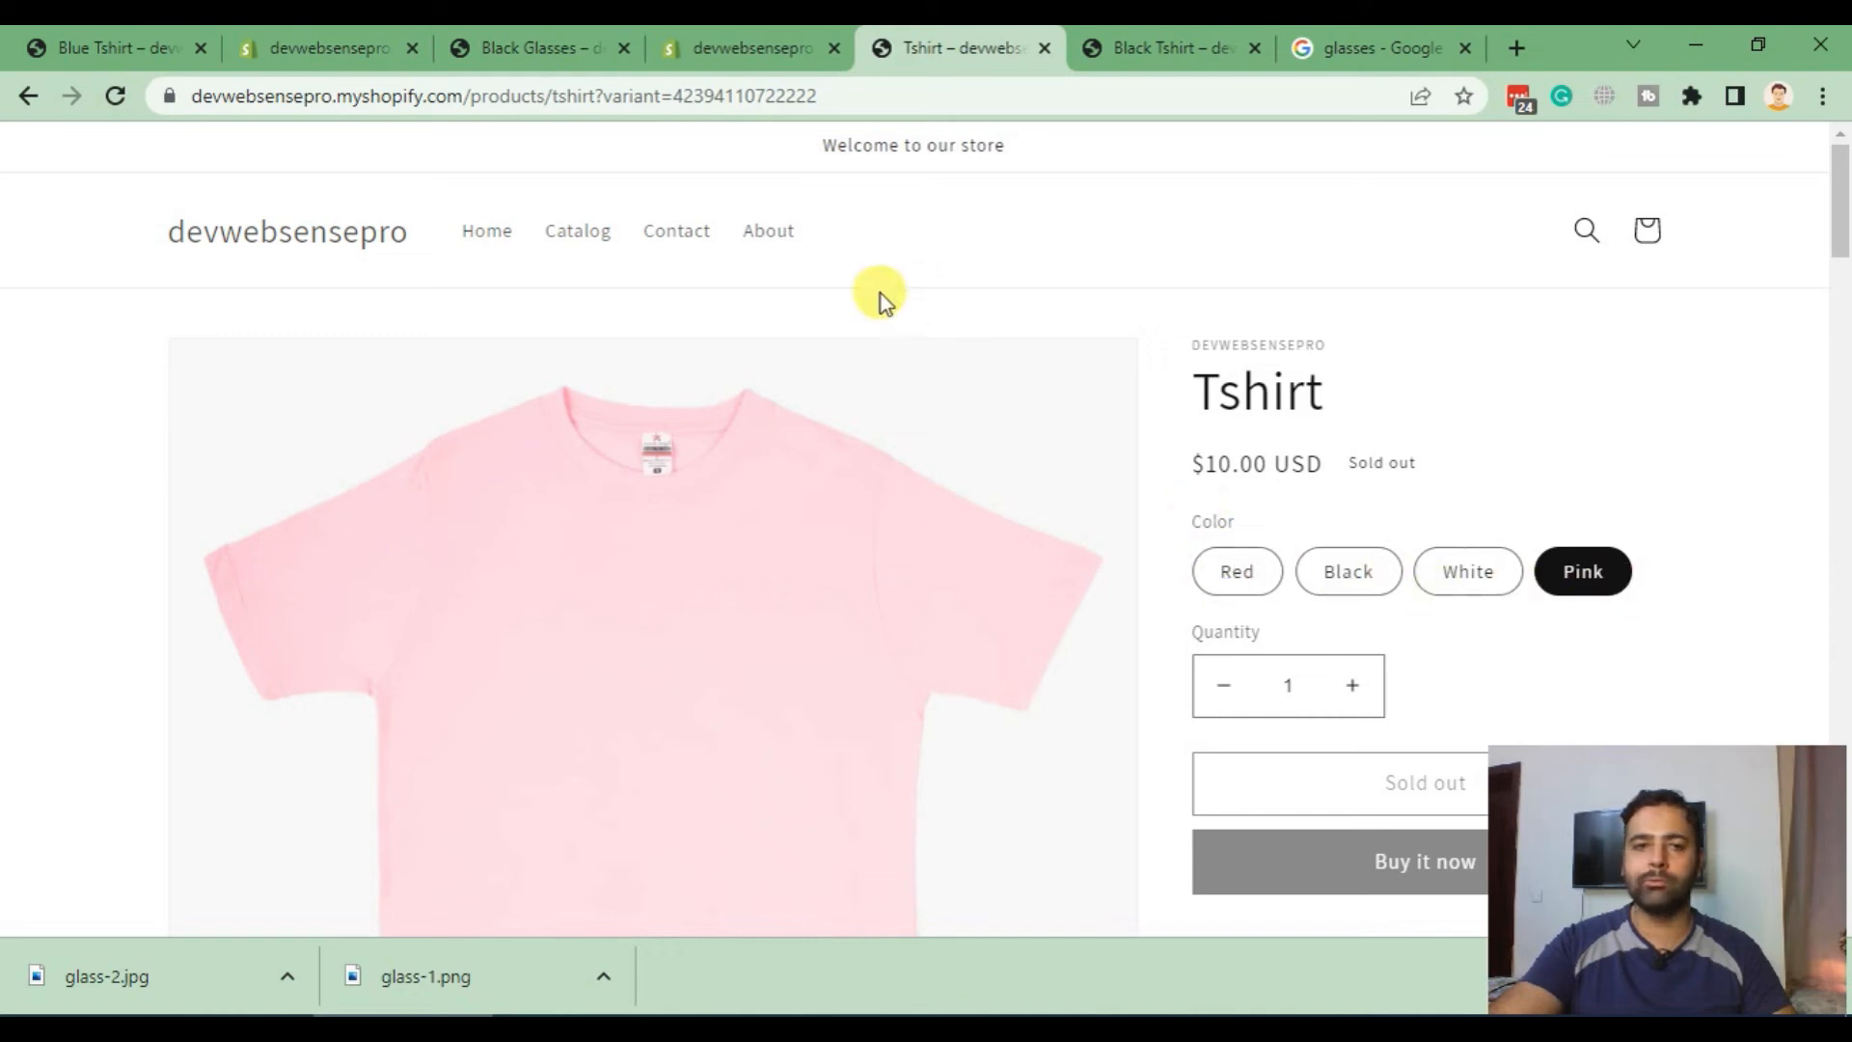
{"action": "left_click", "coordinate": [548, 29]}
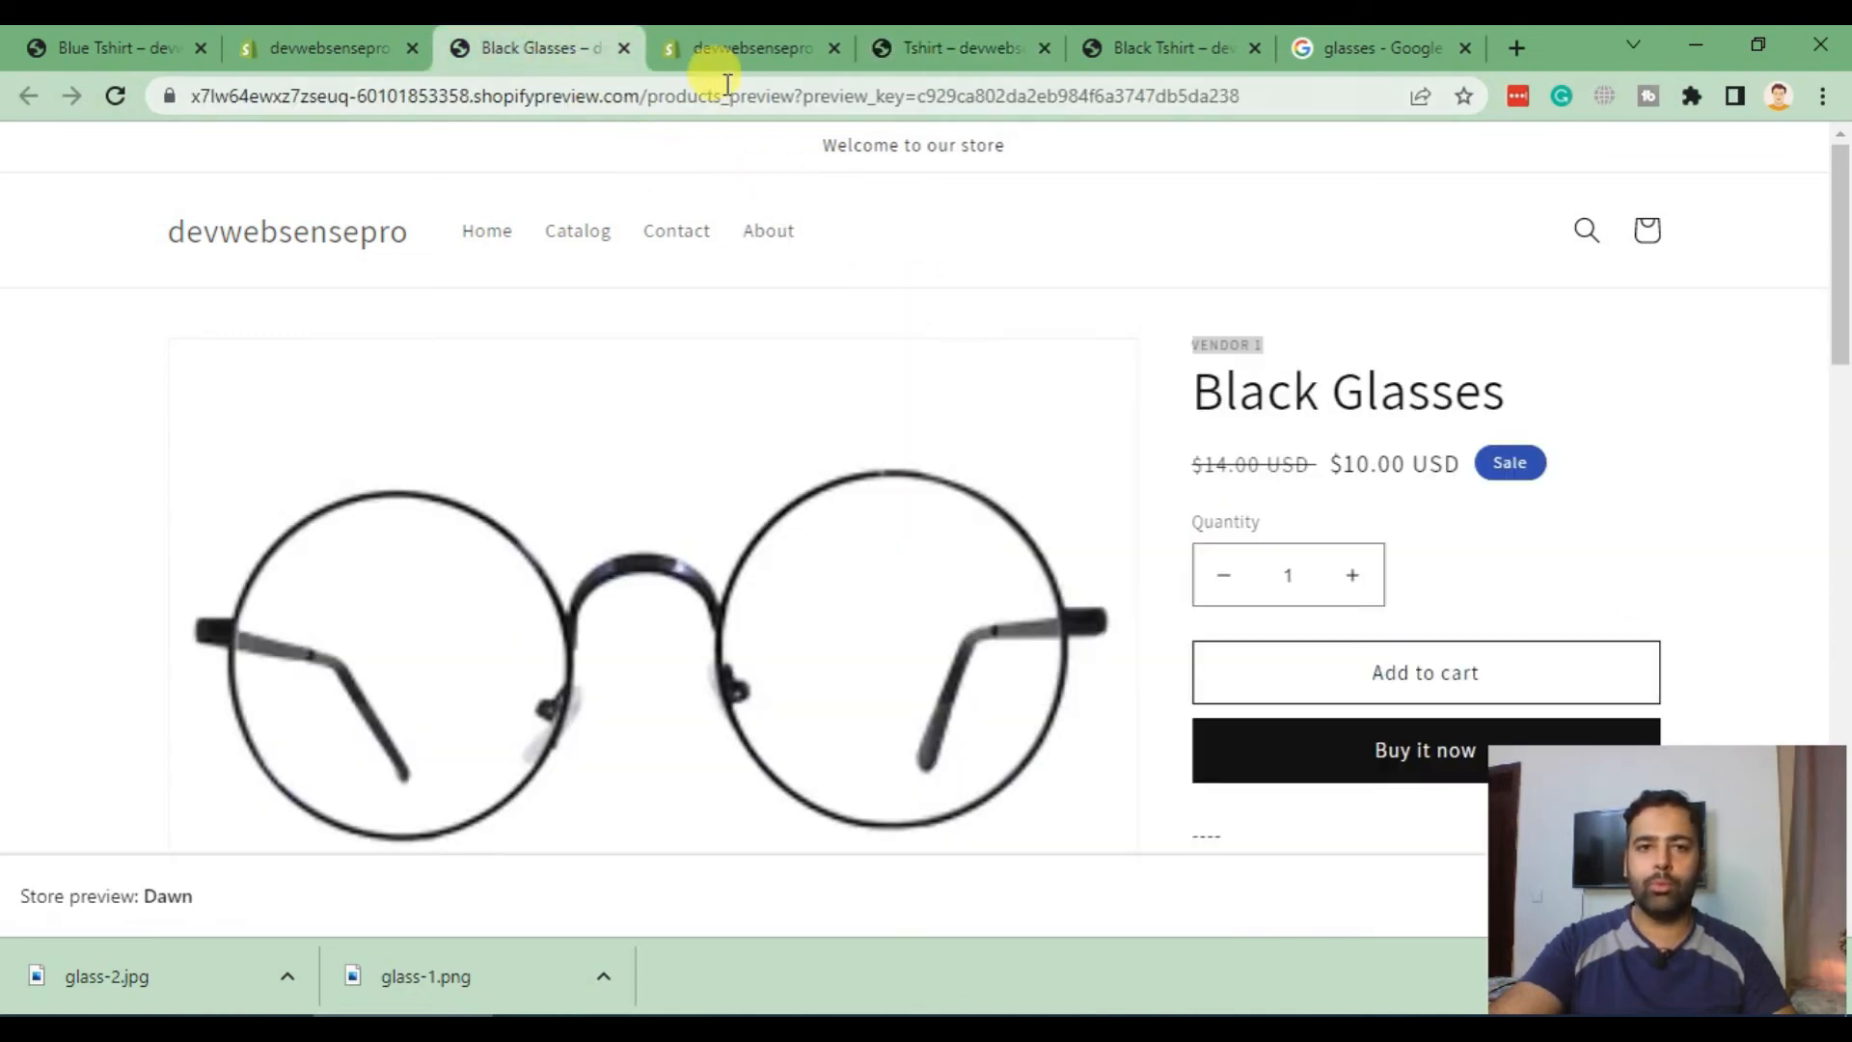
{"action": "left_click", "coordinate": [736, 29]}
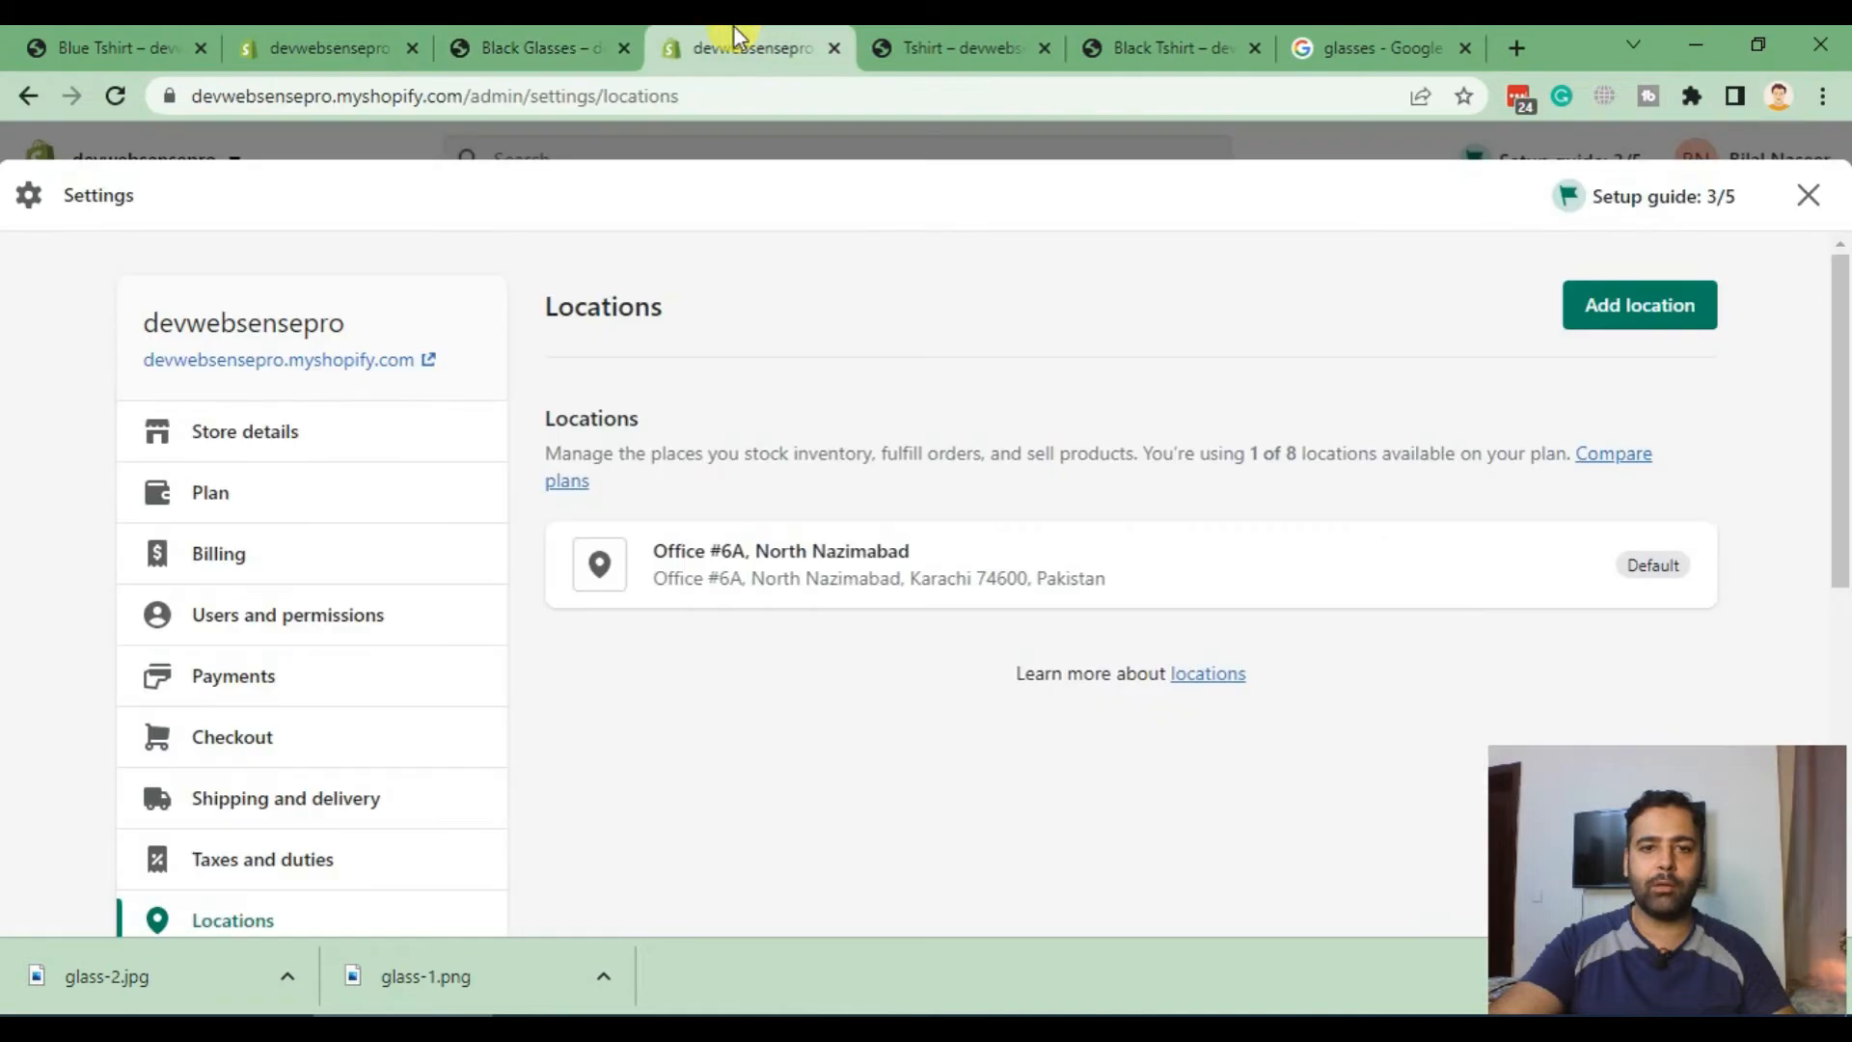
{"action": "left_click", "coordinate": [836, 55]}
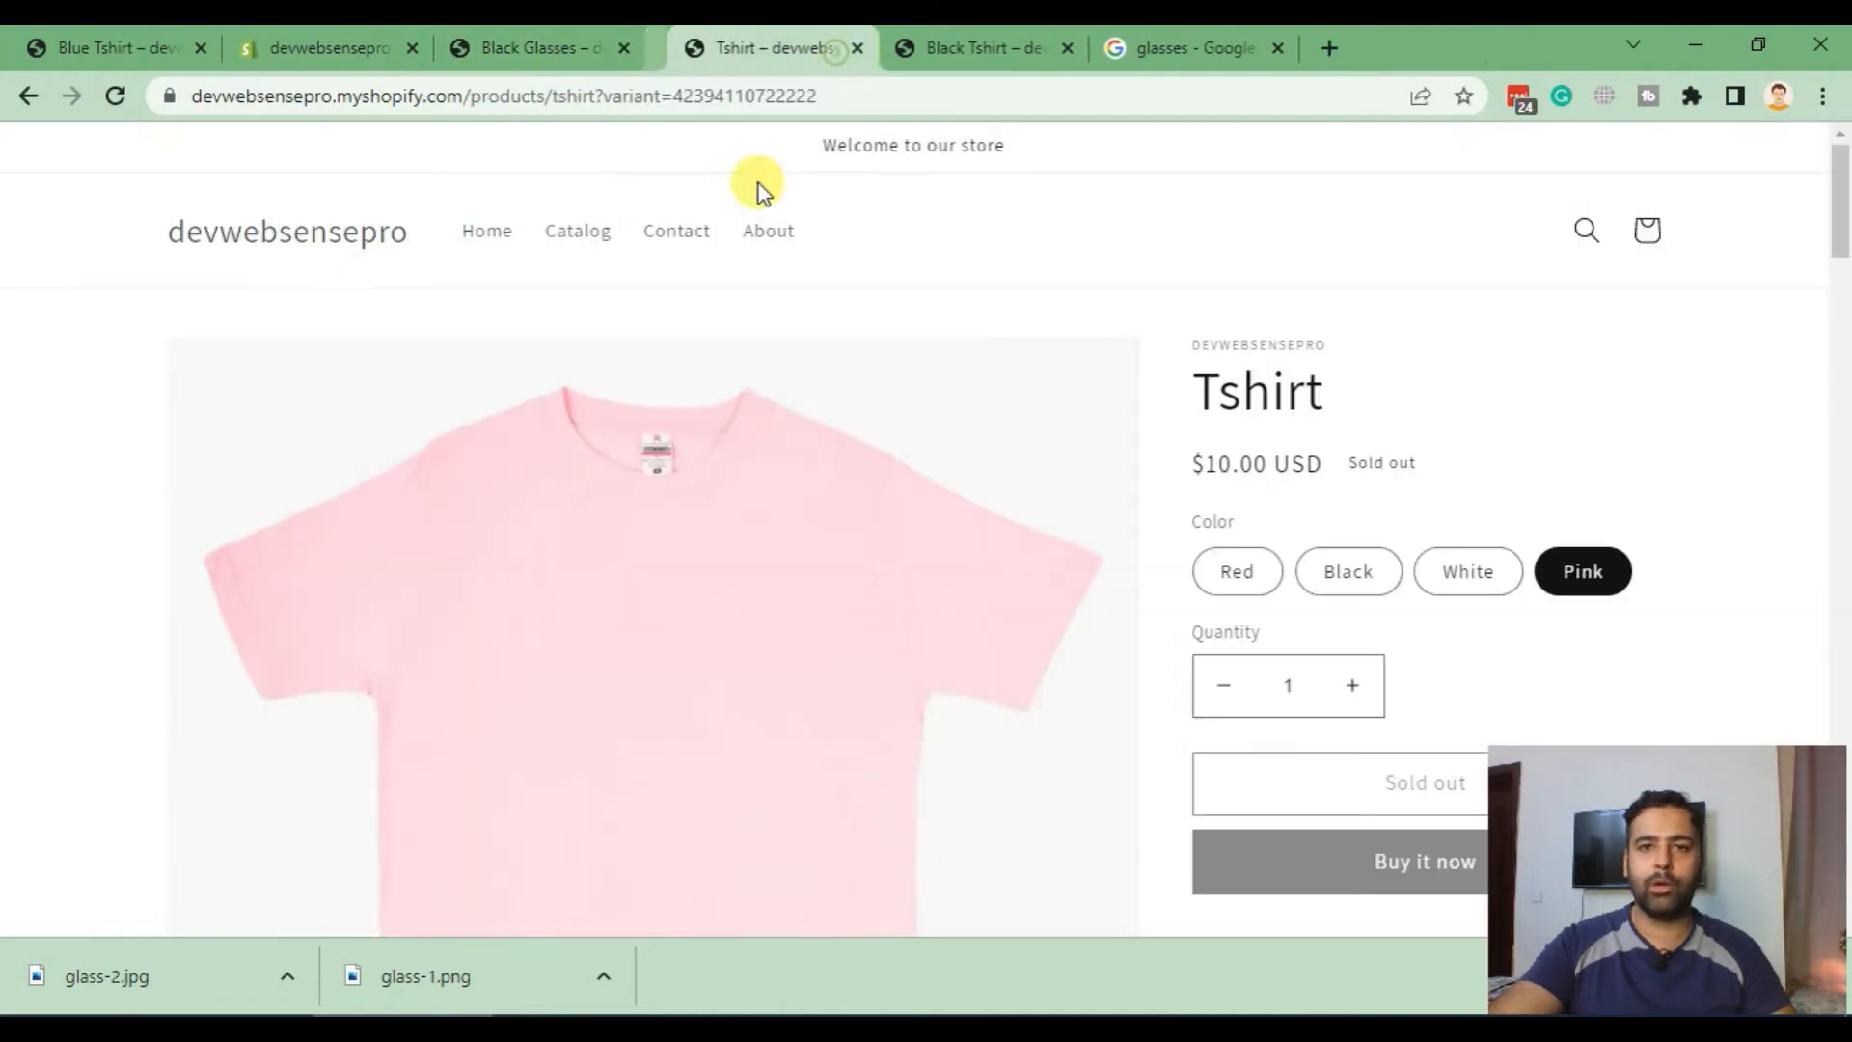
Step: Return to the Black Glasses product in the Shopify admin, enable product options and choose Color as the option name
{"action": "left_click_drag", "start_coordinate": [350, 25], "coordinate": [564, 25]}
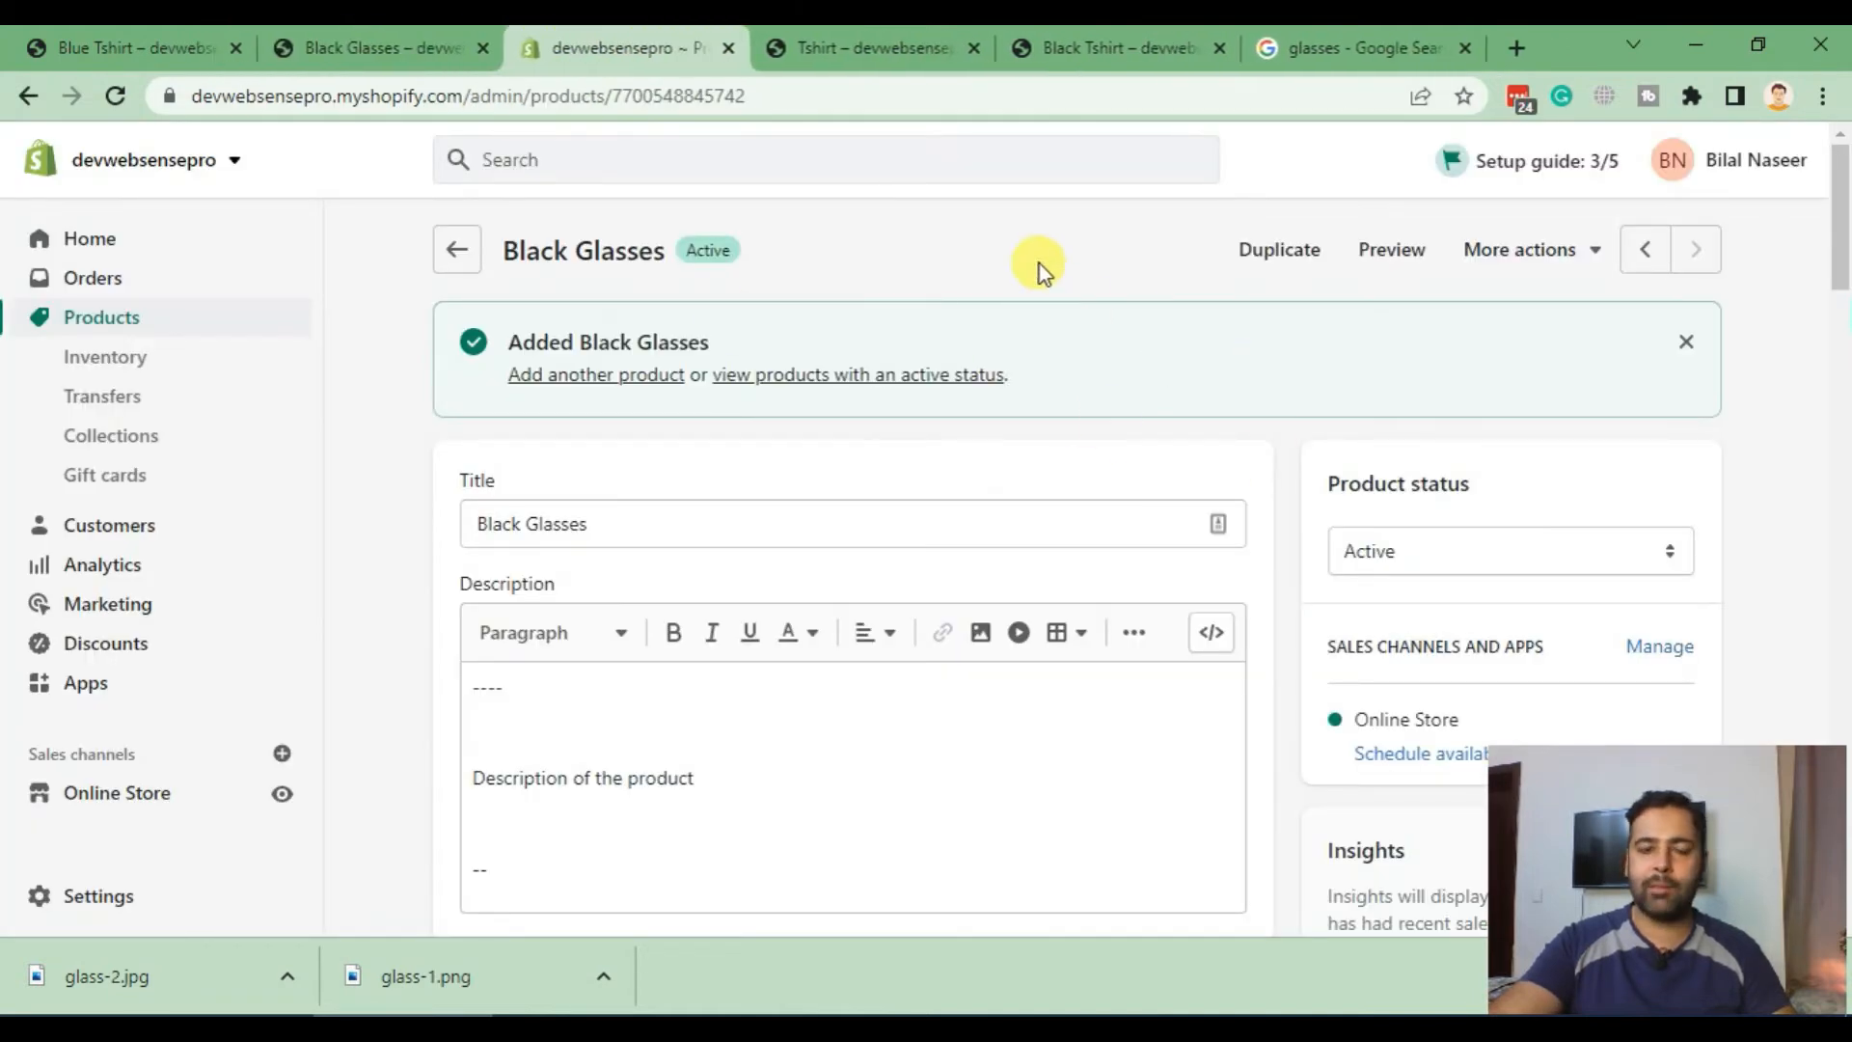
{"action": "scroll", "coordinate": [1143, 277], "scroll_direction": "down", "scroll_amount": 20}
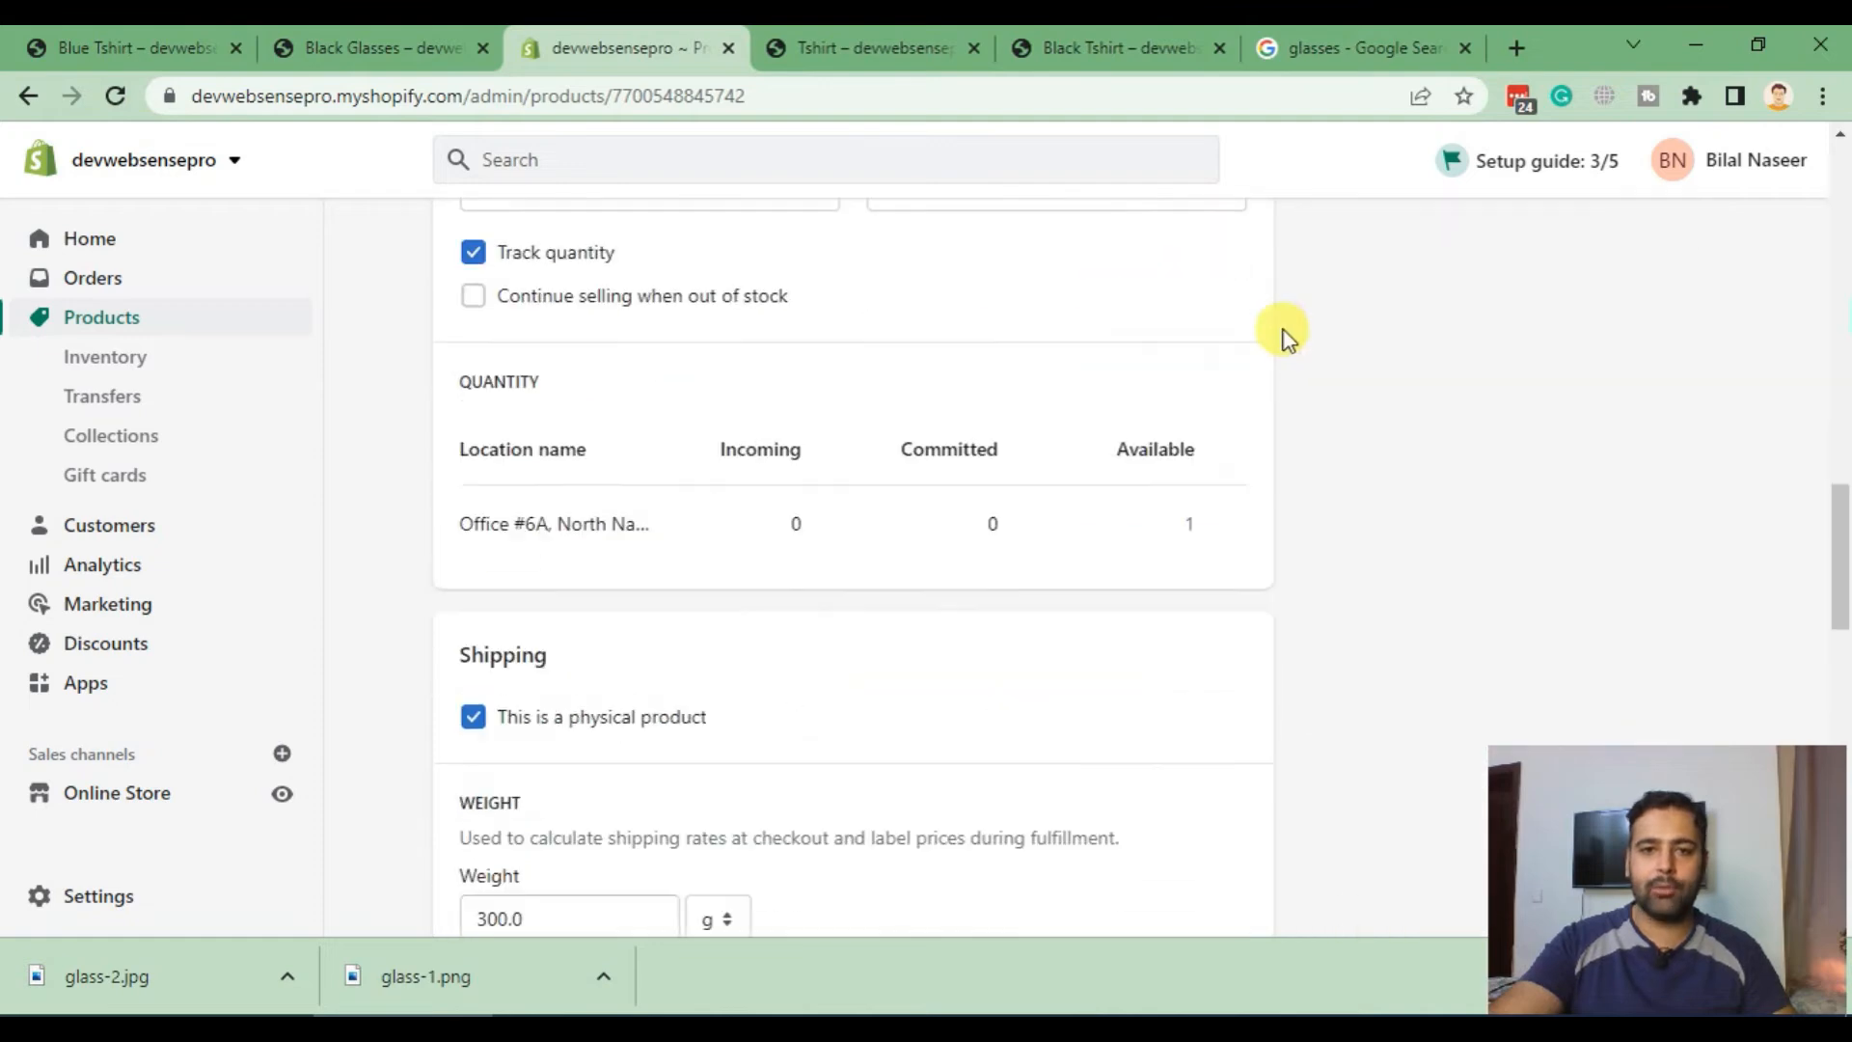
{"action": "scroll", "coordinate": [1283, 332], "scroll_direction": "down", "scroll_amount": 5}
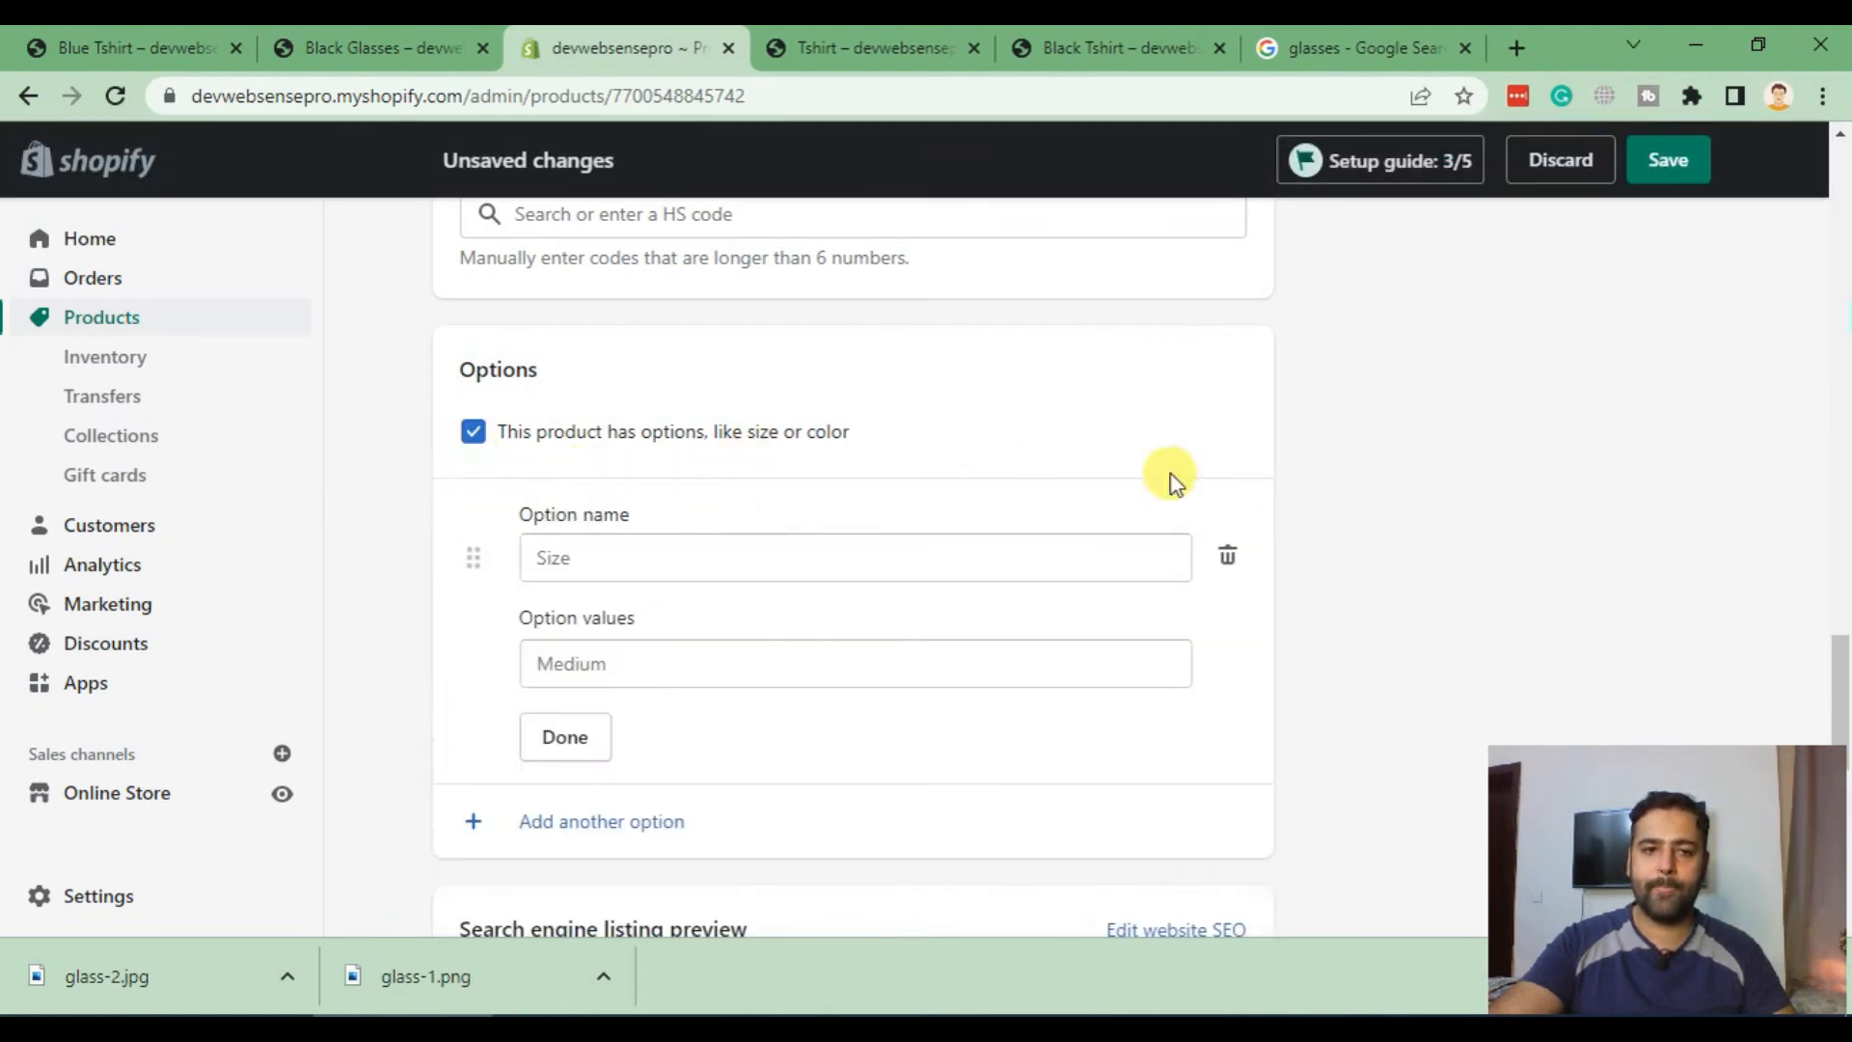
{"action": "left_click", "coordinate": [671, 561]}
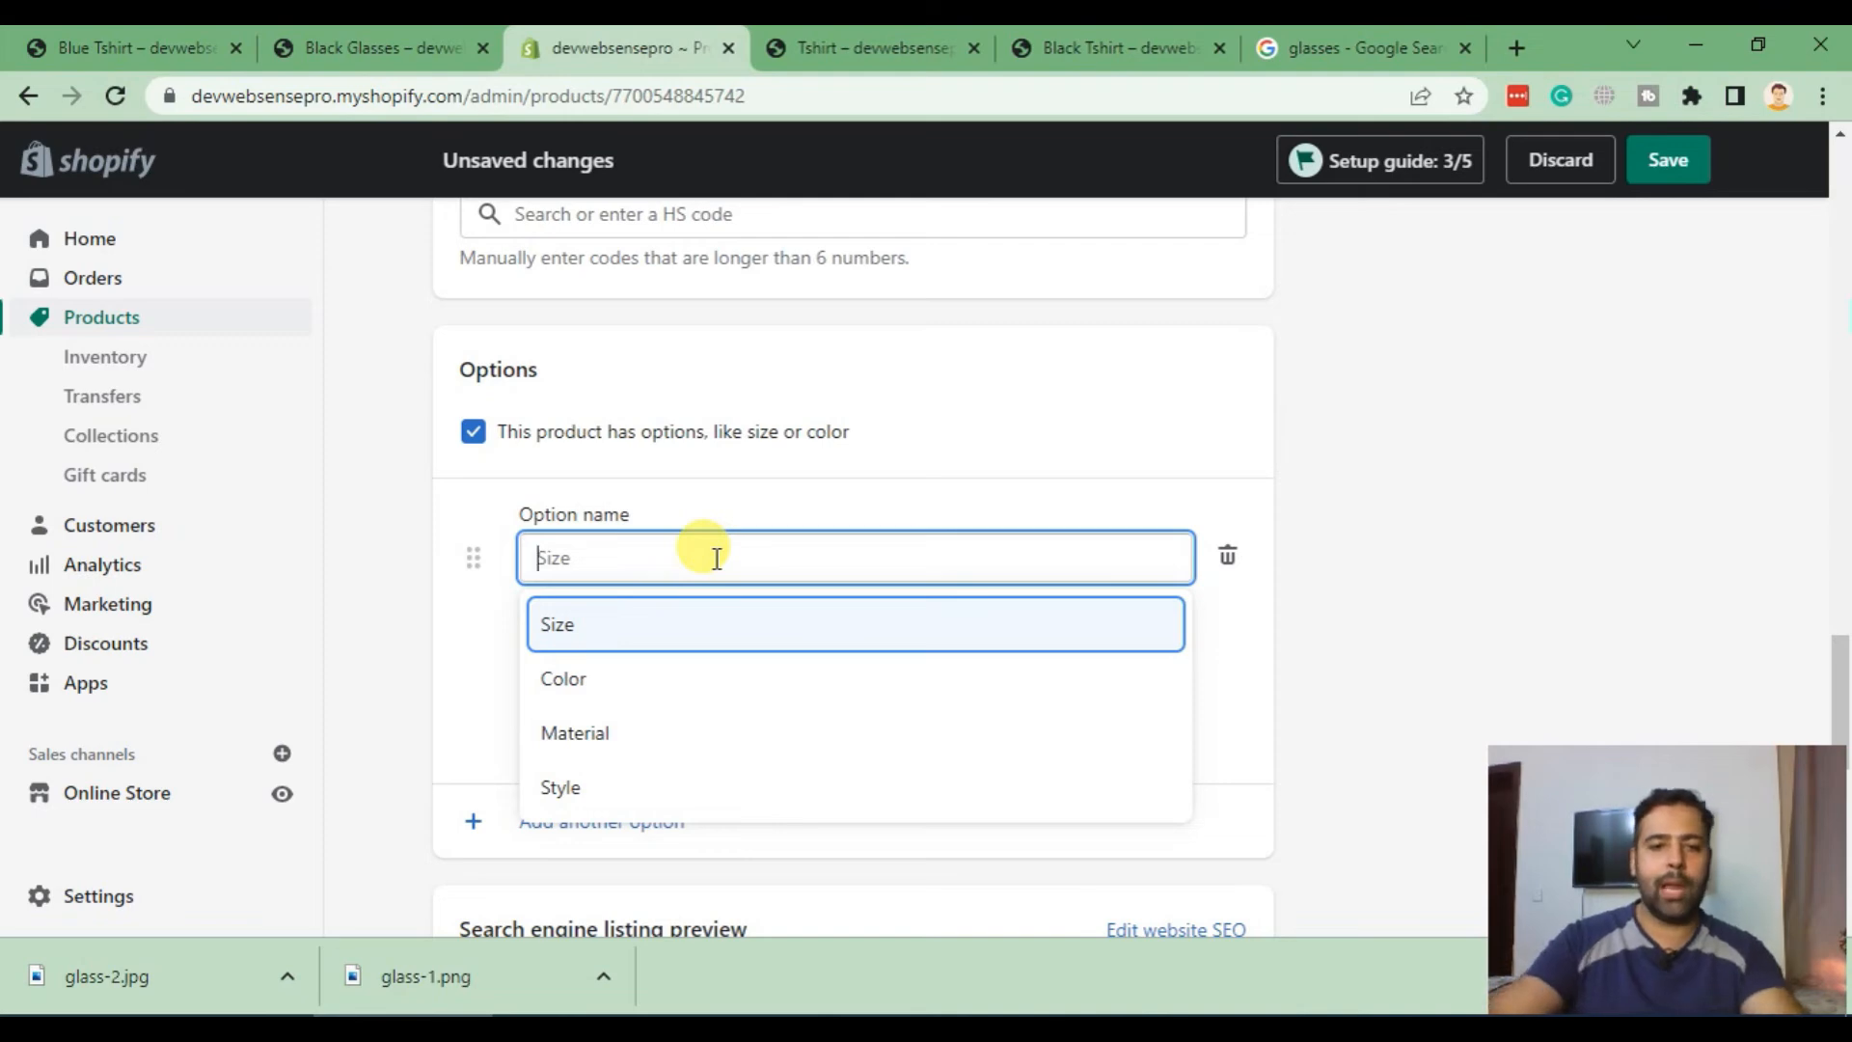
{"action": "left_click", "coordinate": [615, 688]}
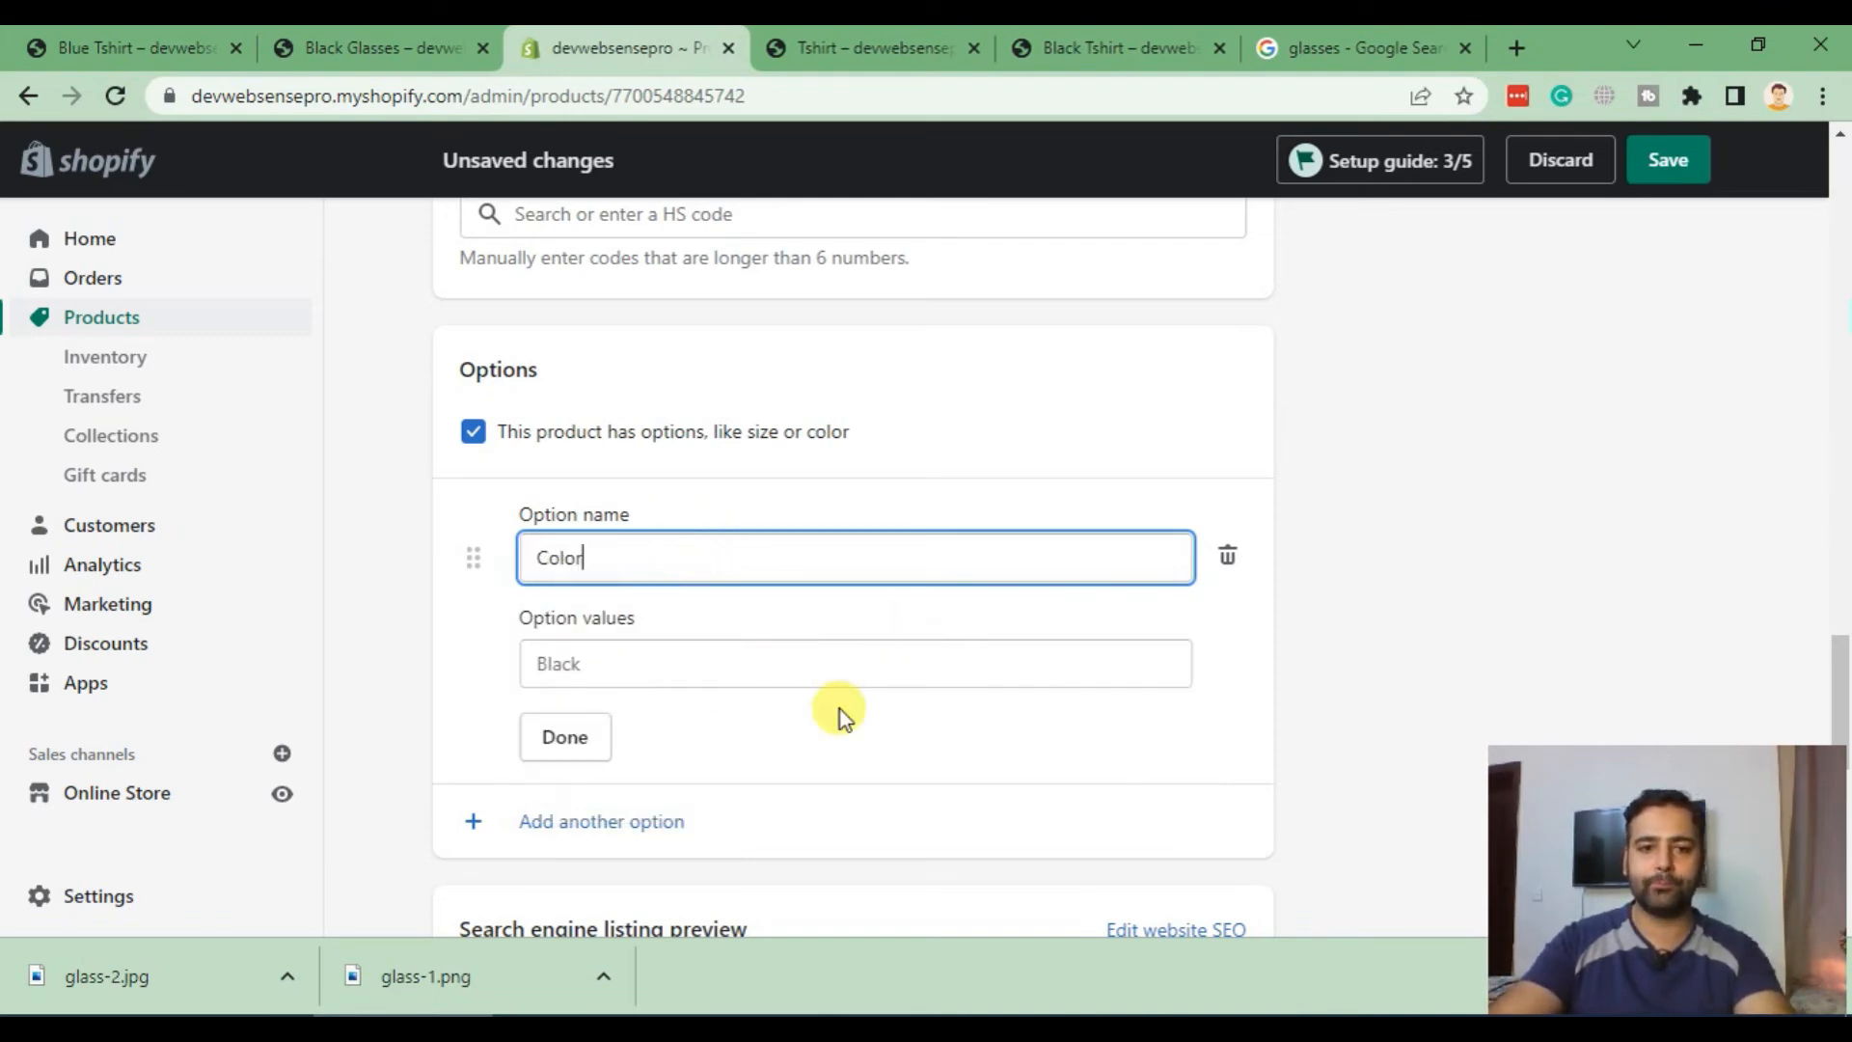
Step: Add Black and Blue as the Color option's values and save the product
{"action": "left_click", "coordinate": [661, 664]}
{"action": "type", "text": "Black"}
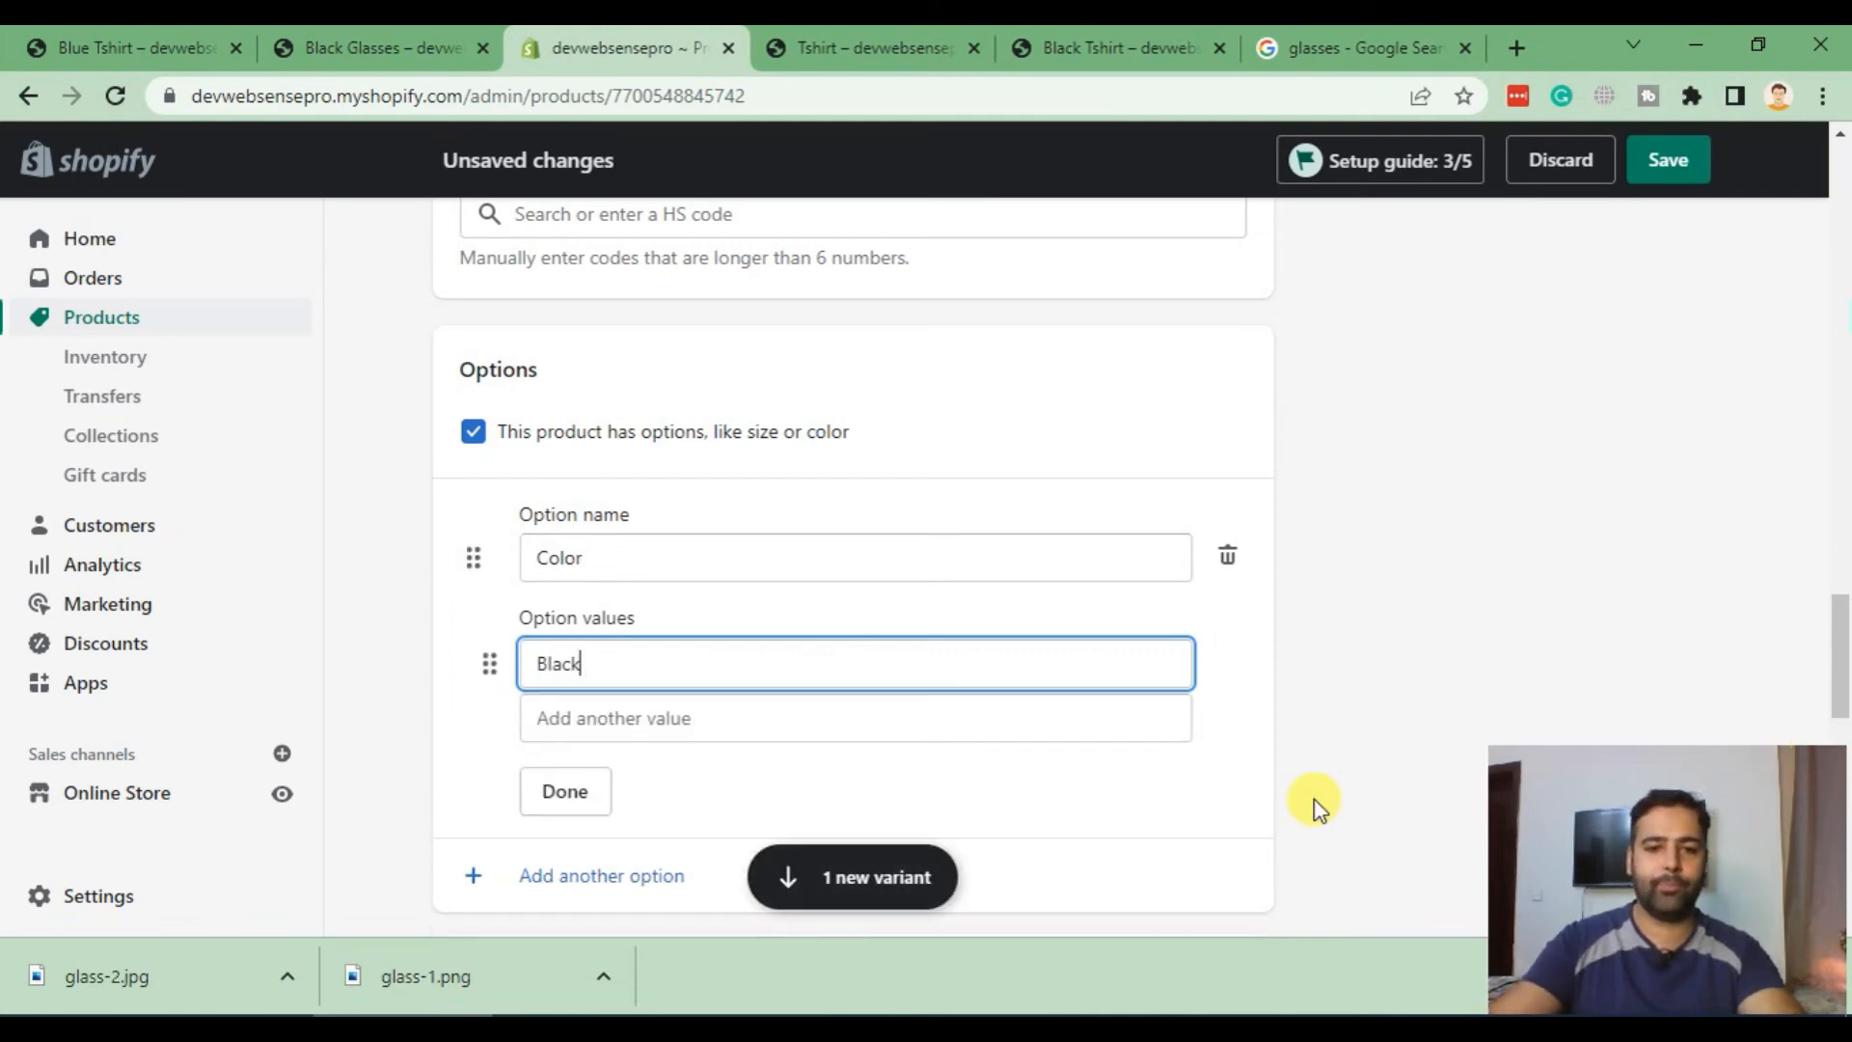
{"action": "left_click", "coordinate": [1021, 718]}
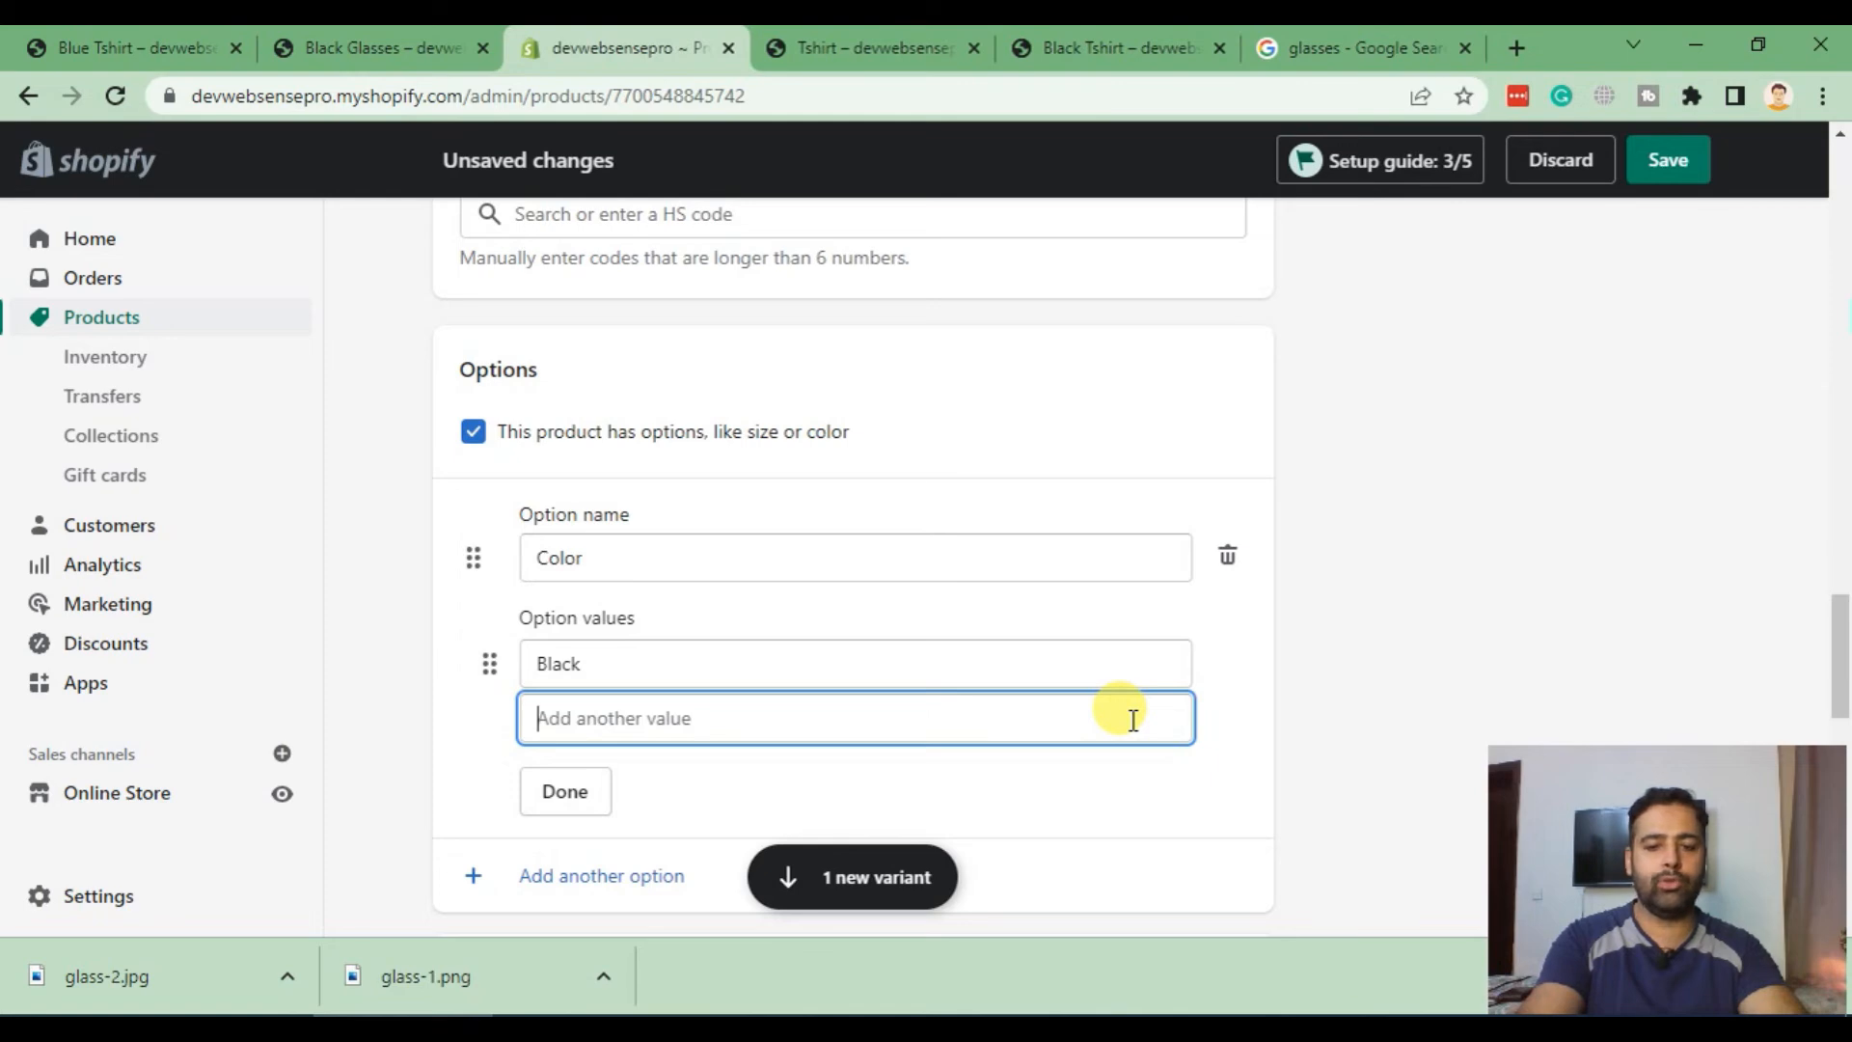
{"action": "type", "text": "Blue"}
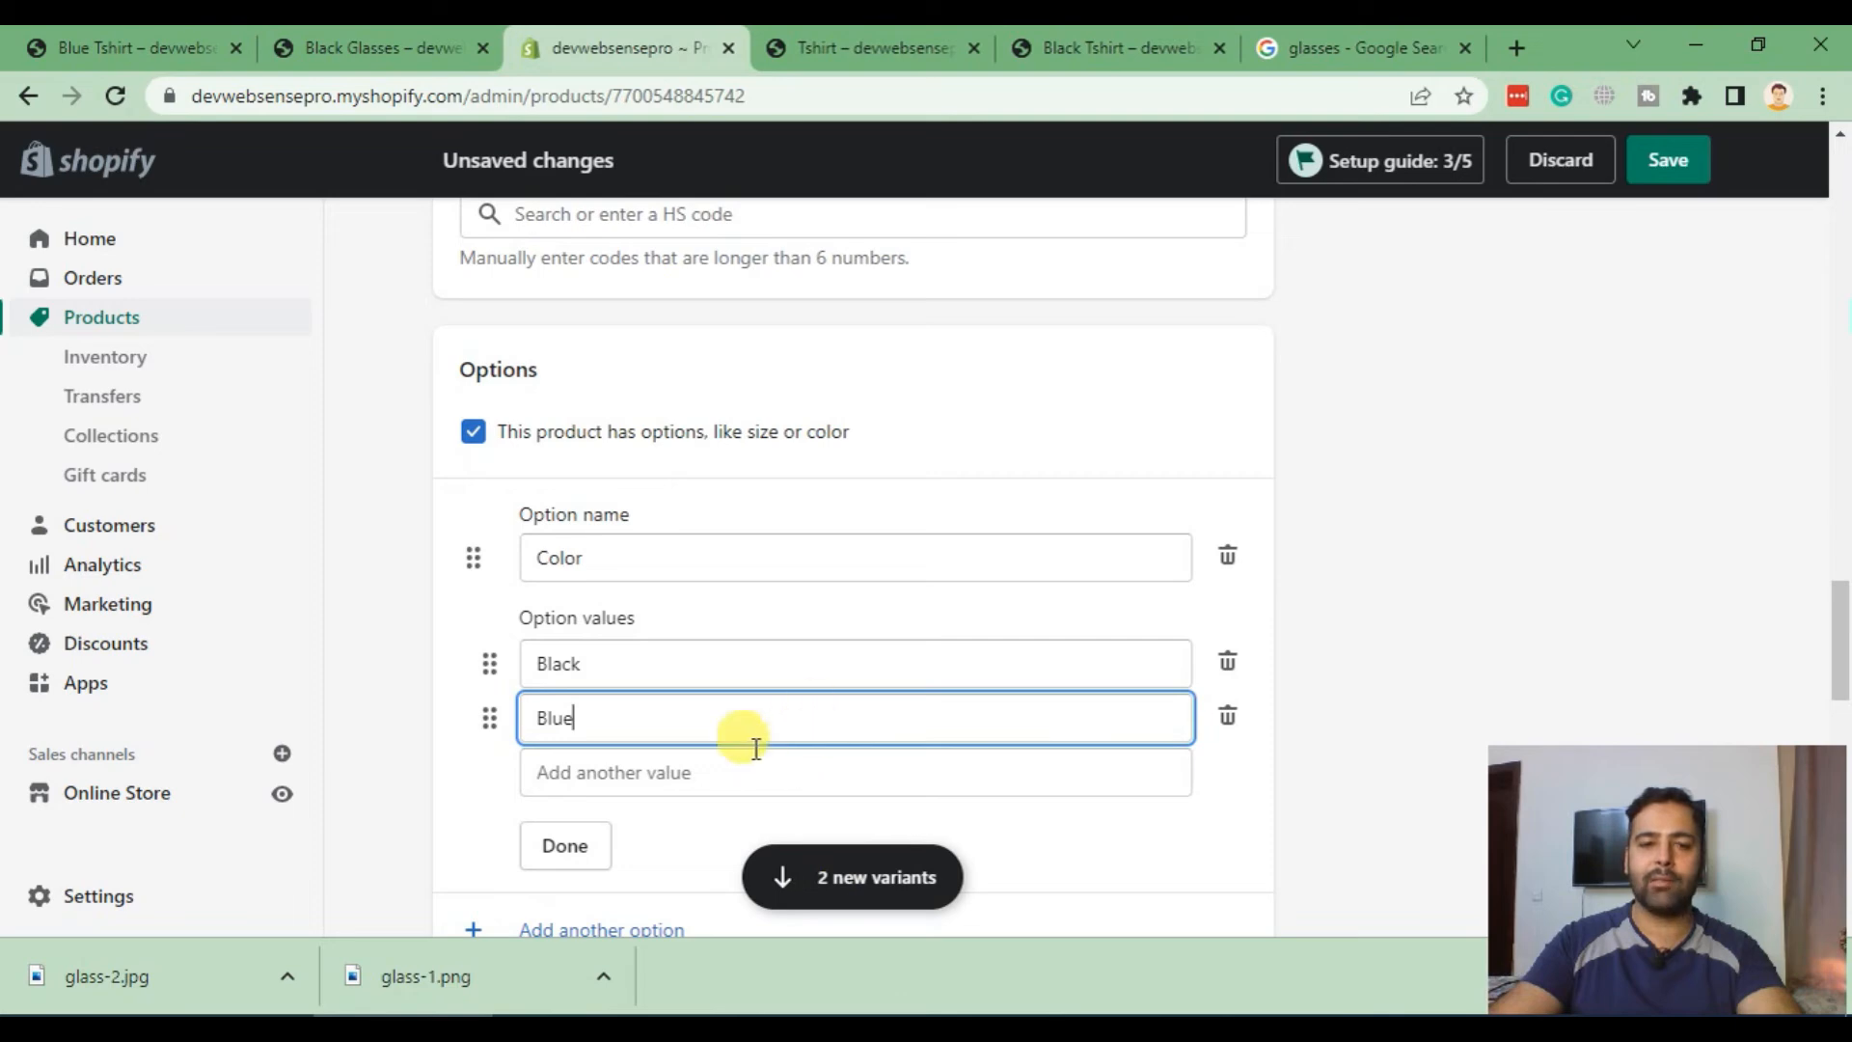
{"action": "left_click", "coordinate": [588, 854]}
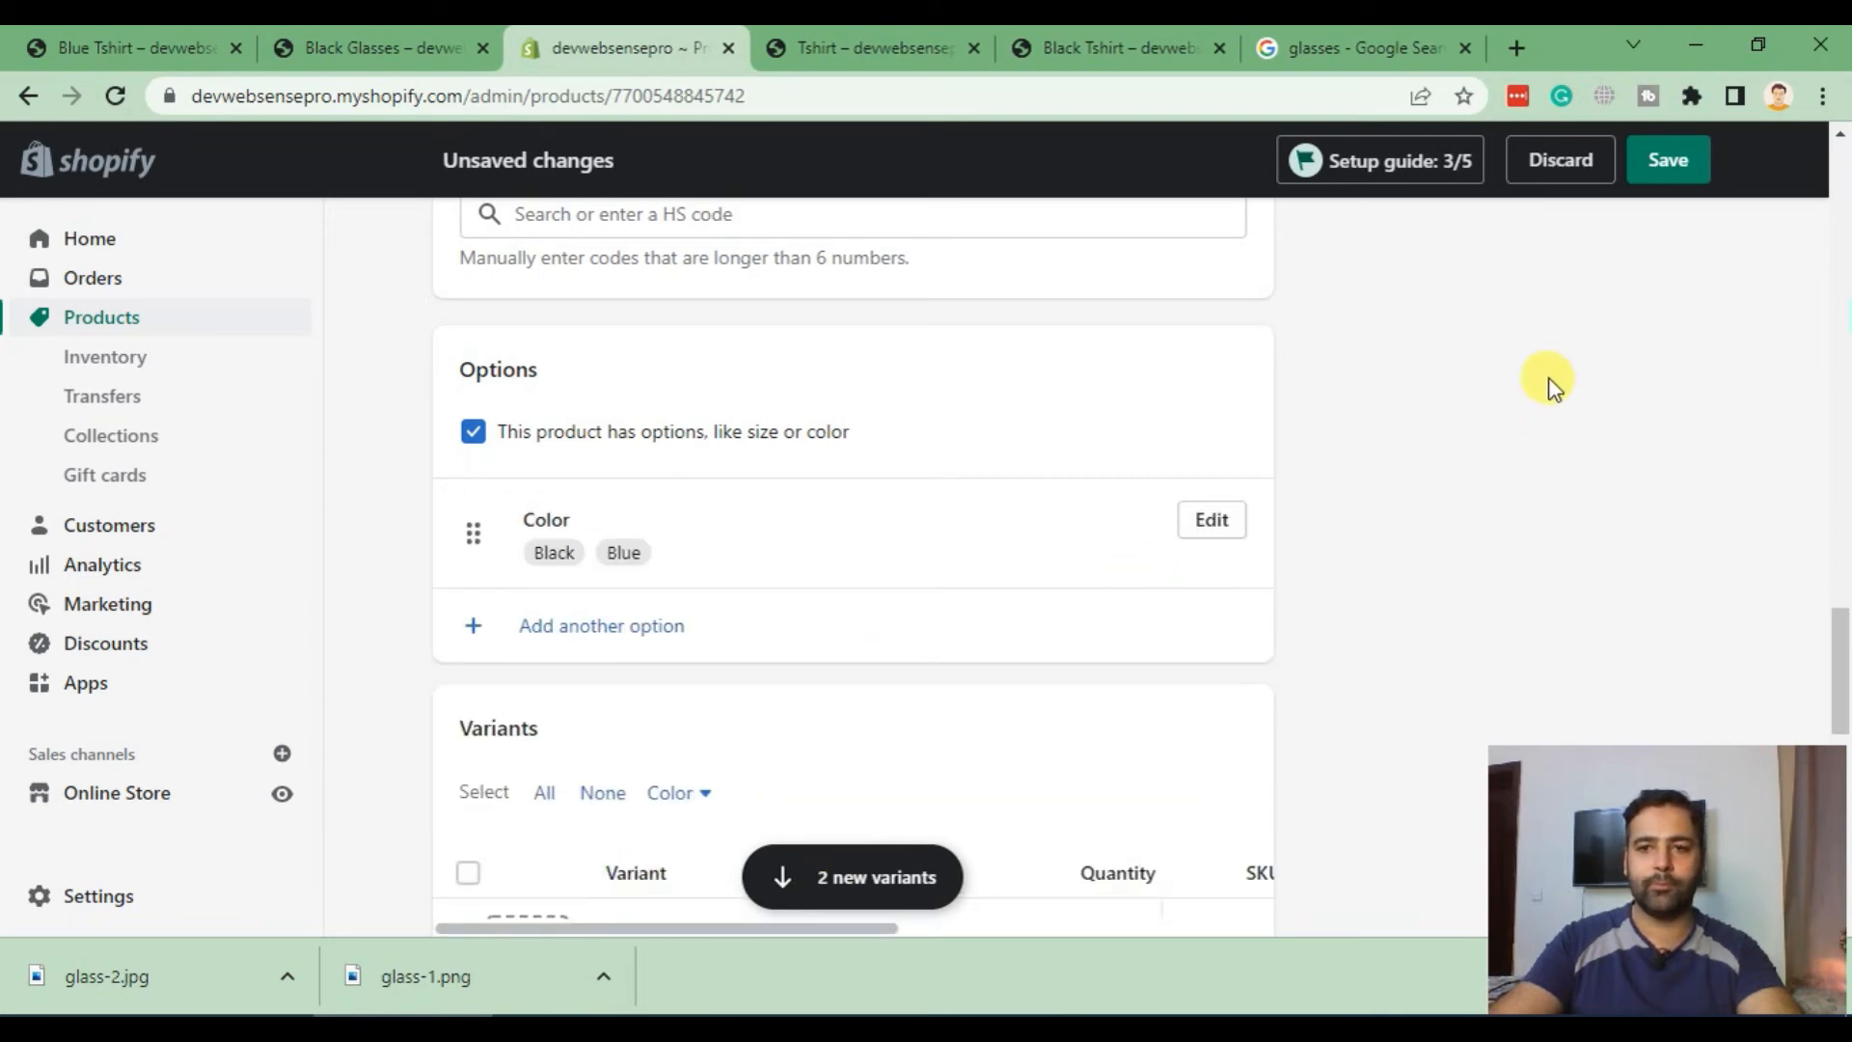
{"action": "left_click", "coordinate": [1673, 176]}
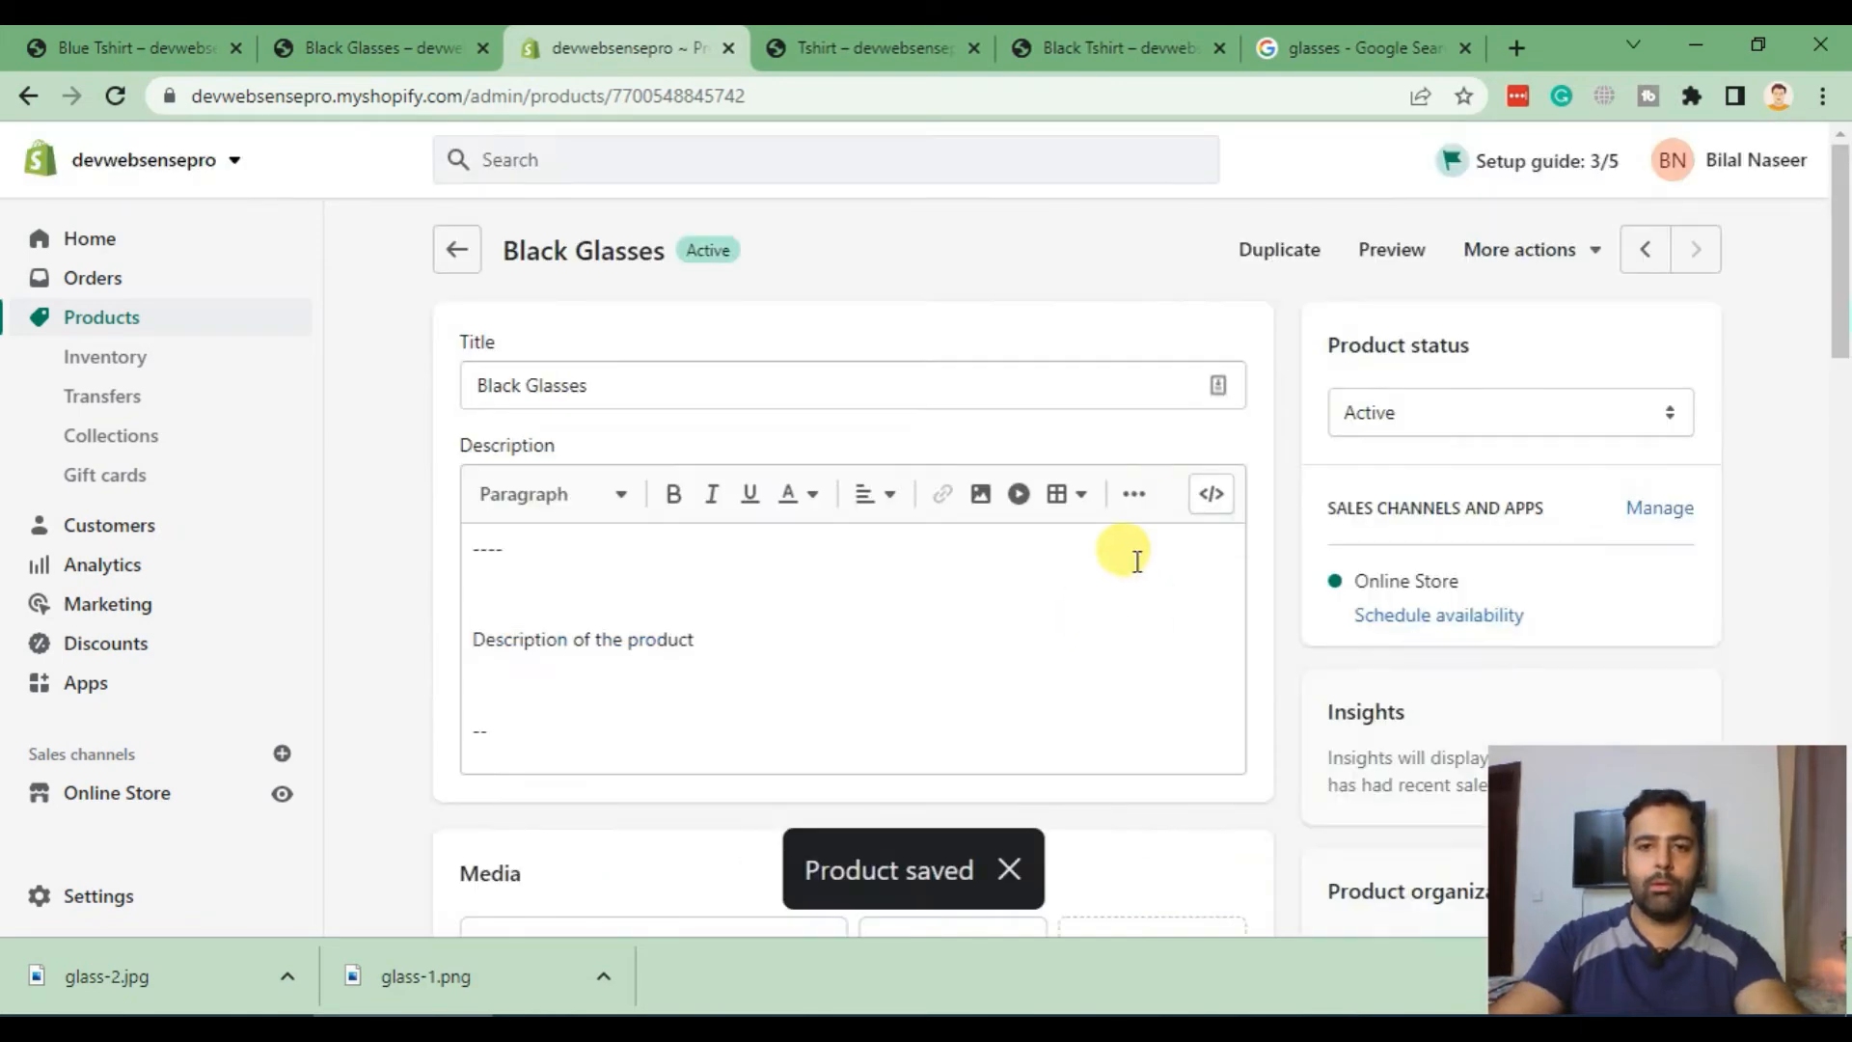
Step: Review the price, quantity and SKU of the Black and Blue variants, selecting the Blue variant's quantity
{"action": "scroll", "coordinate": [1208, 339], "scroll_direction": "down", "scroll_amount": 5}
{"action": "scroll", "coordinate": [1208, 340], "scroll_direction": "down", "scroll_amount": 8}
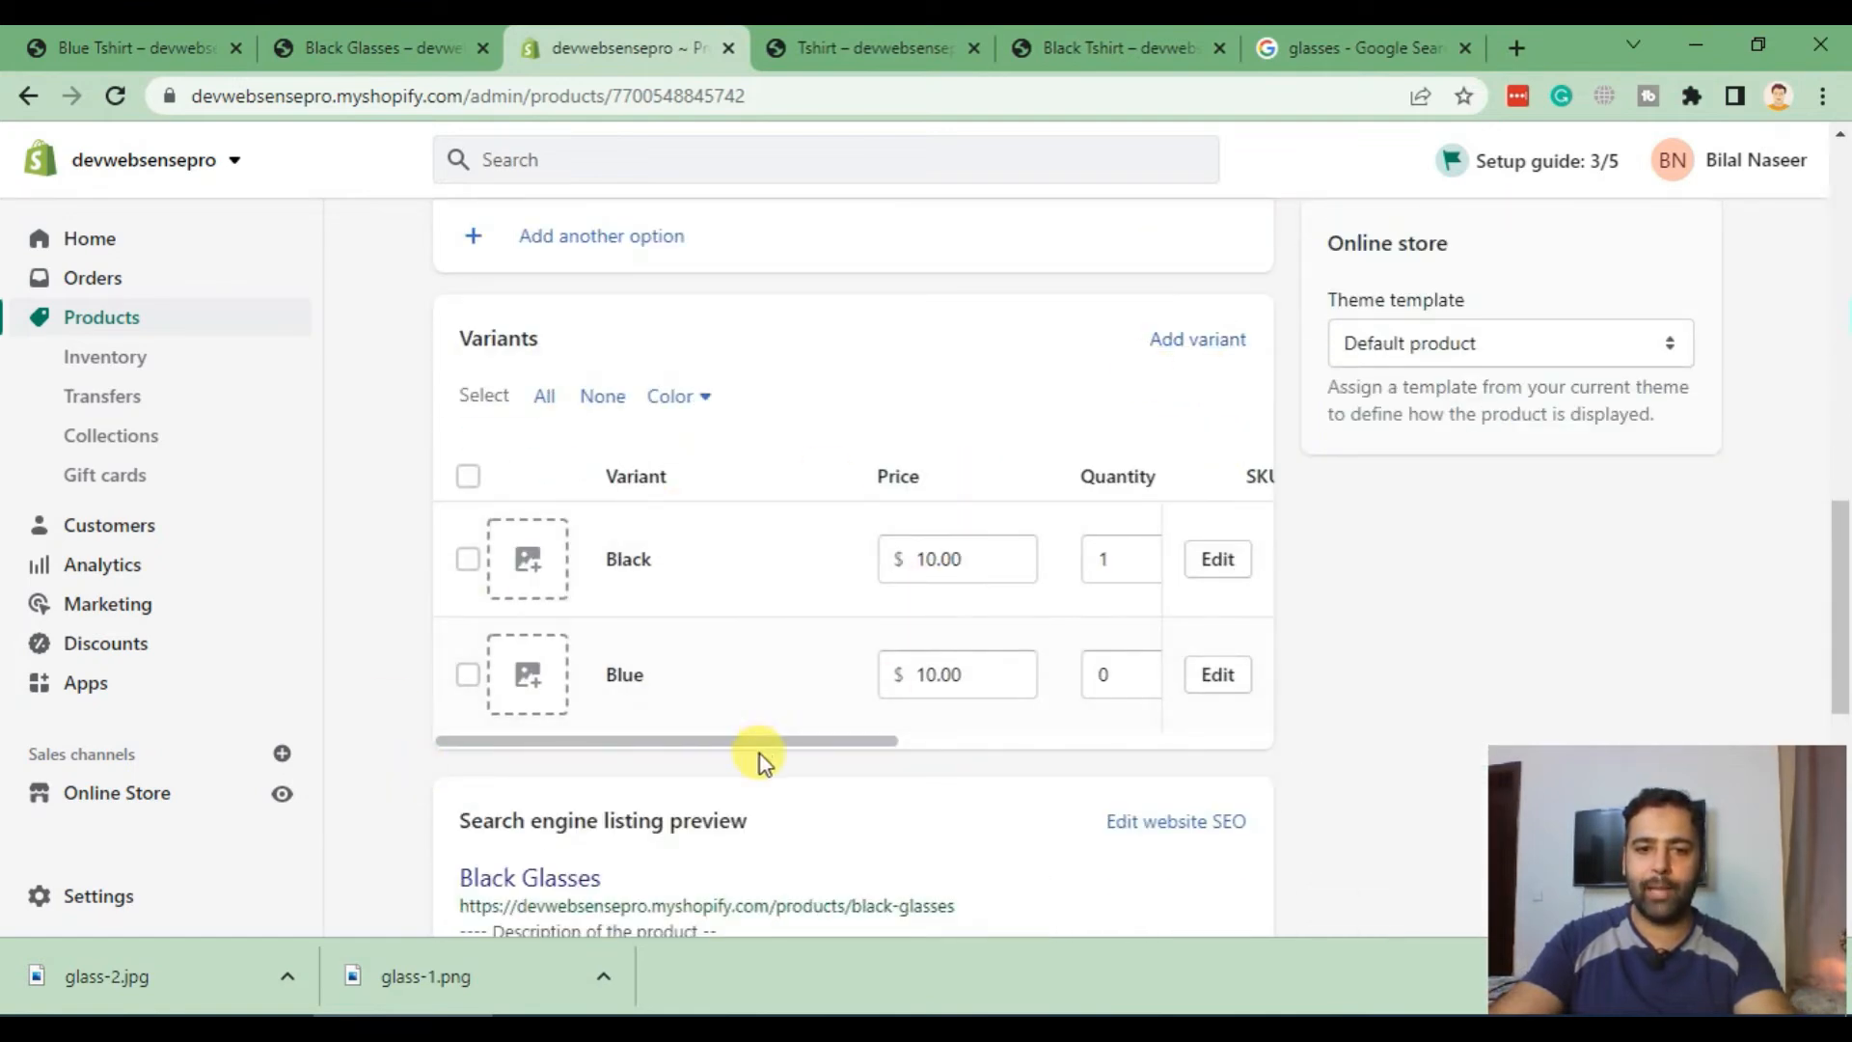
{"action": "left_click_drag", "start_coordinate": [767, 743], "coordinate": [558, 744]}
{"action": "left_click_drag", "start_coordinate": [801, 751], "coordinate": [594, 748]}
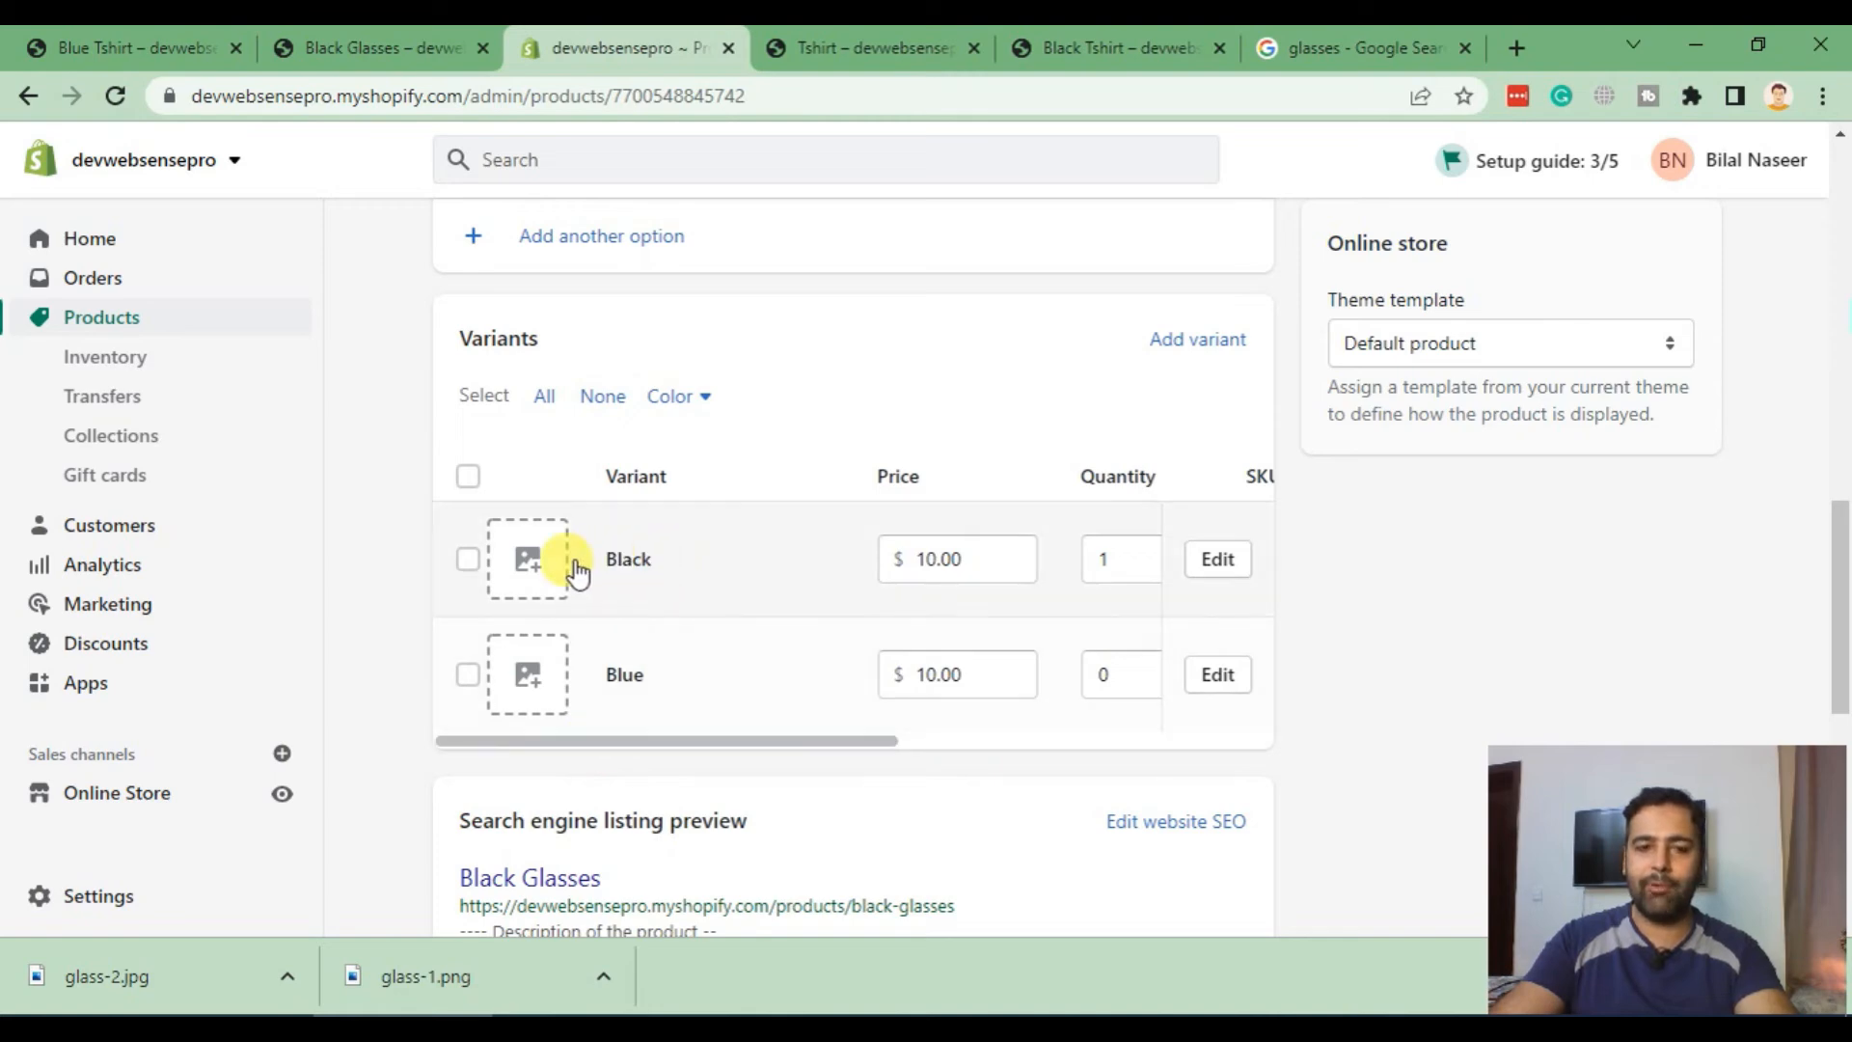
{"action": "left_click_drag", "start_coordinate": [856, 747], "coordinate": [1143, 743]}
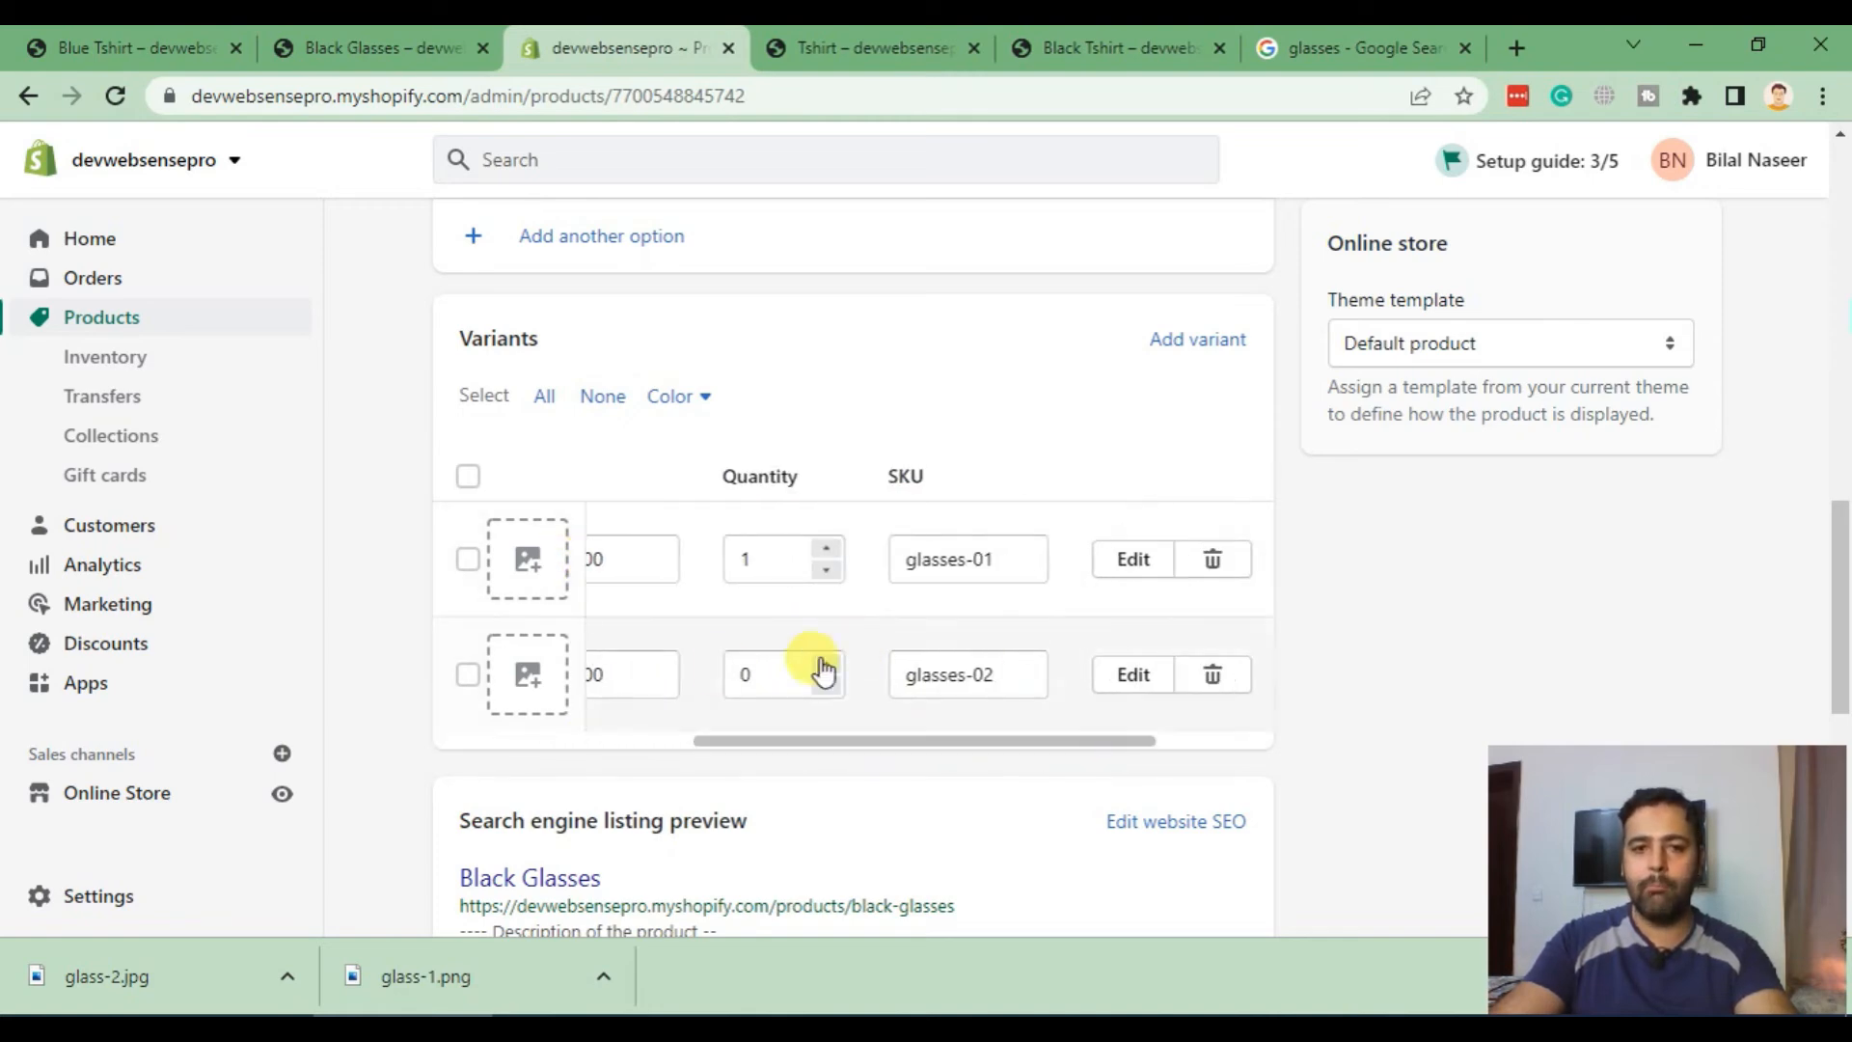
{"action": "left_click", "coordinate": [774, 683]}
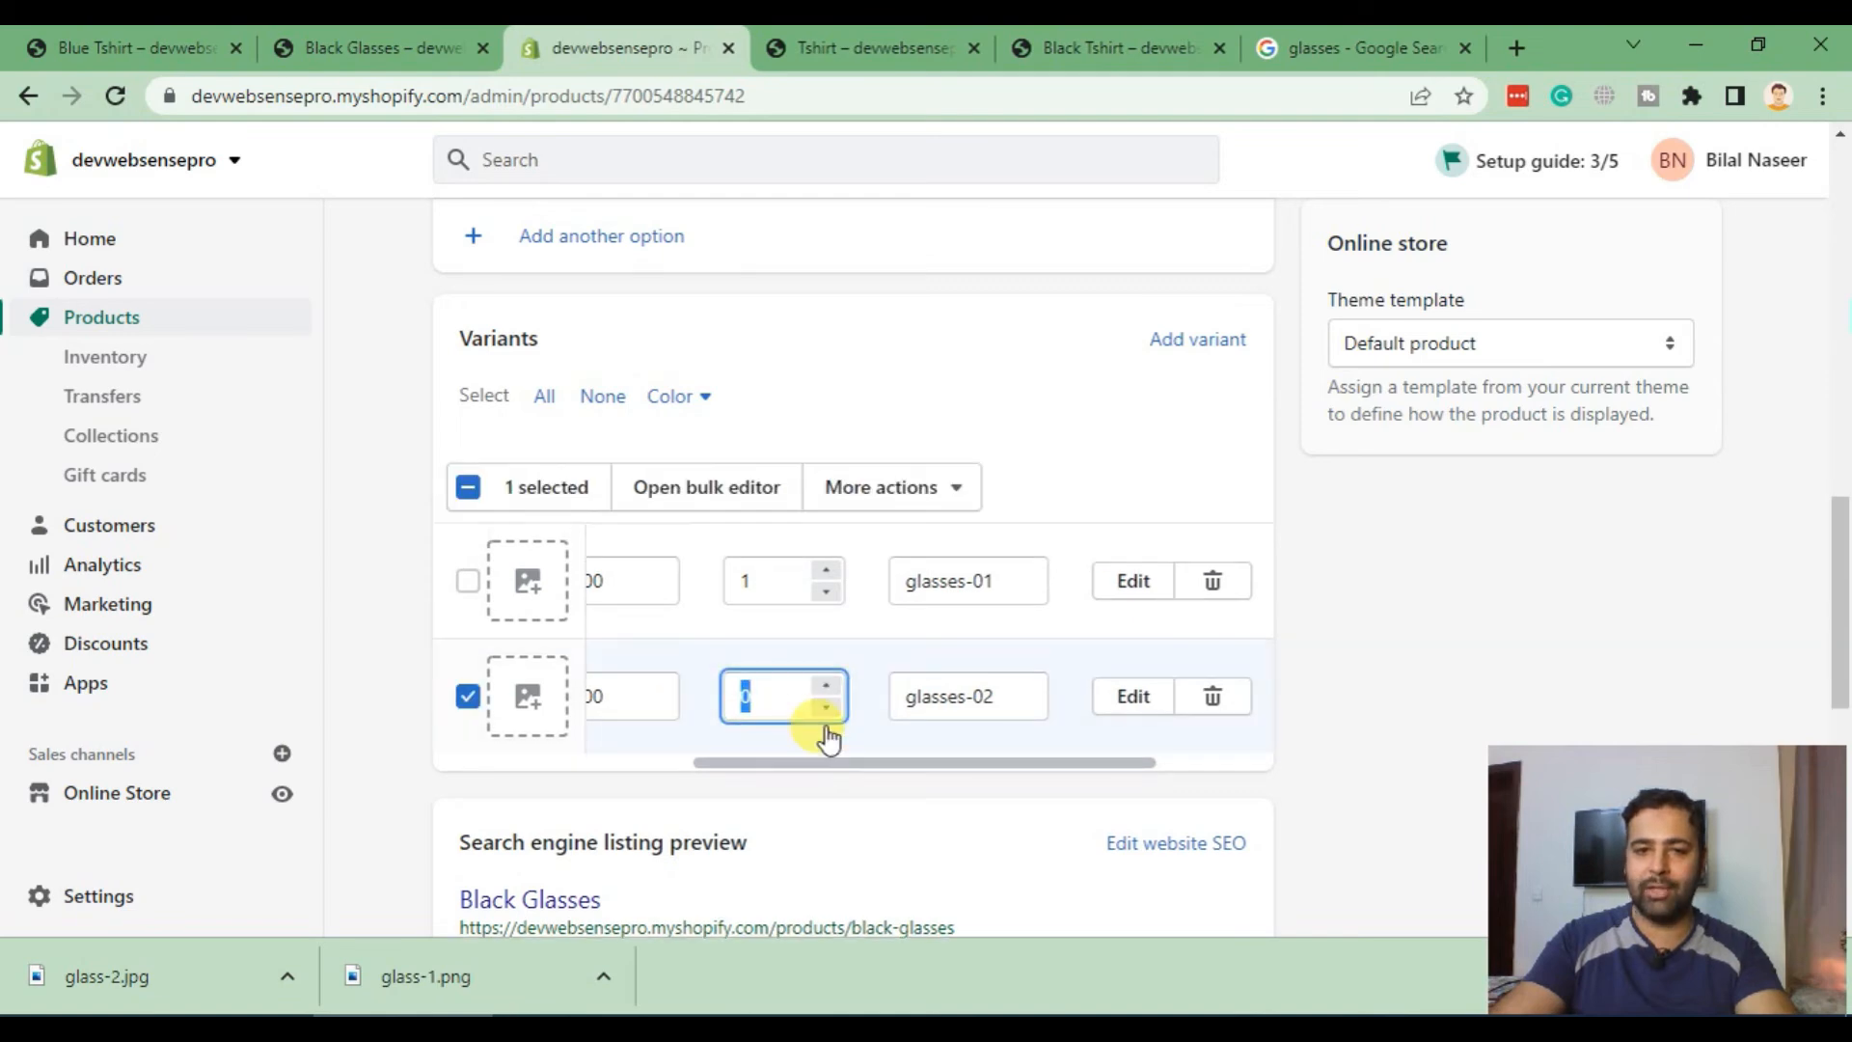
Step: Reload the Black Glasses store preview and check the purchase options for the Blue and Black color variants
{"action": "left_click", "coordinate": [390, 42]}
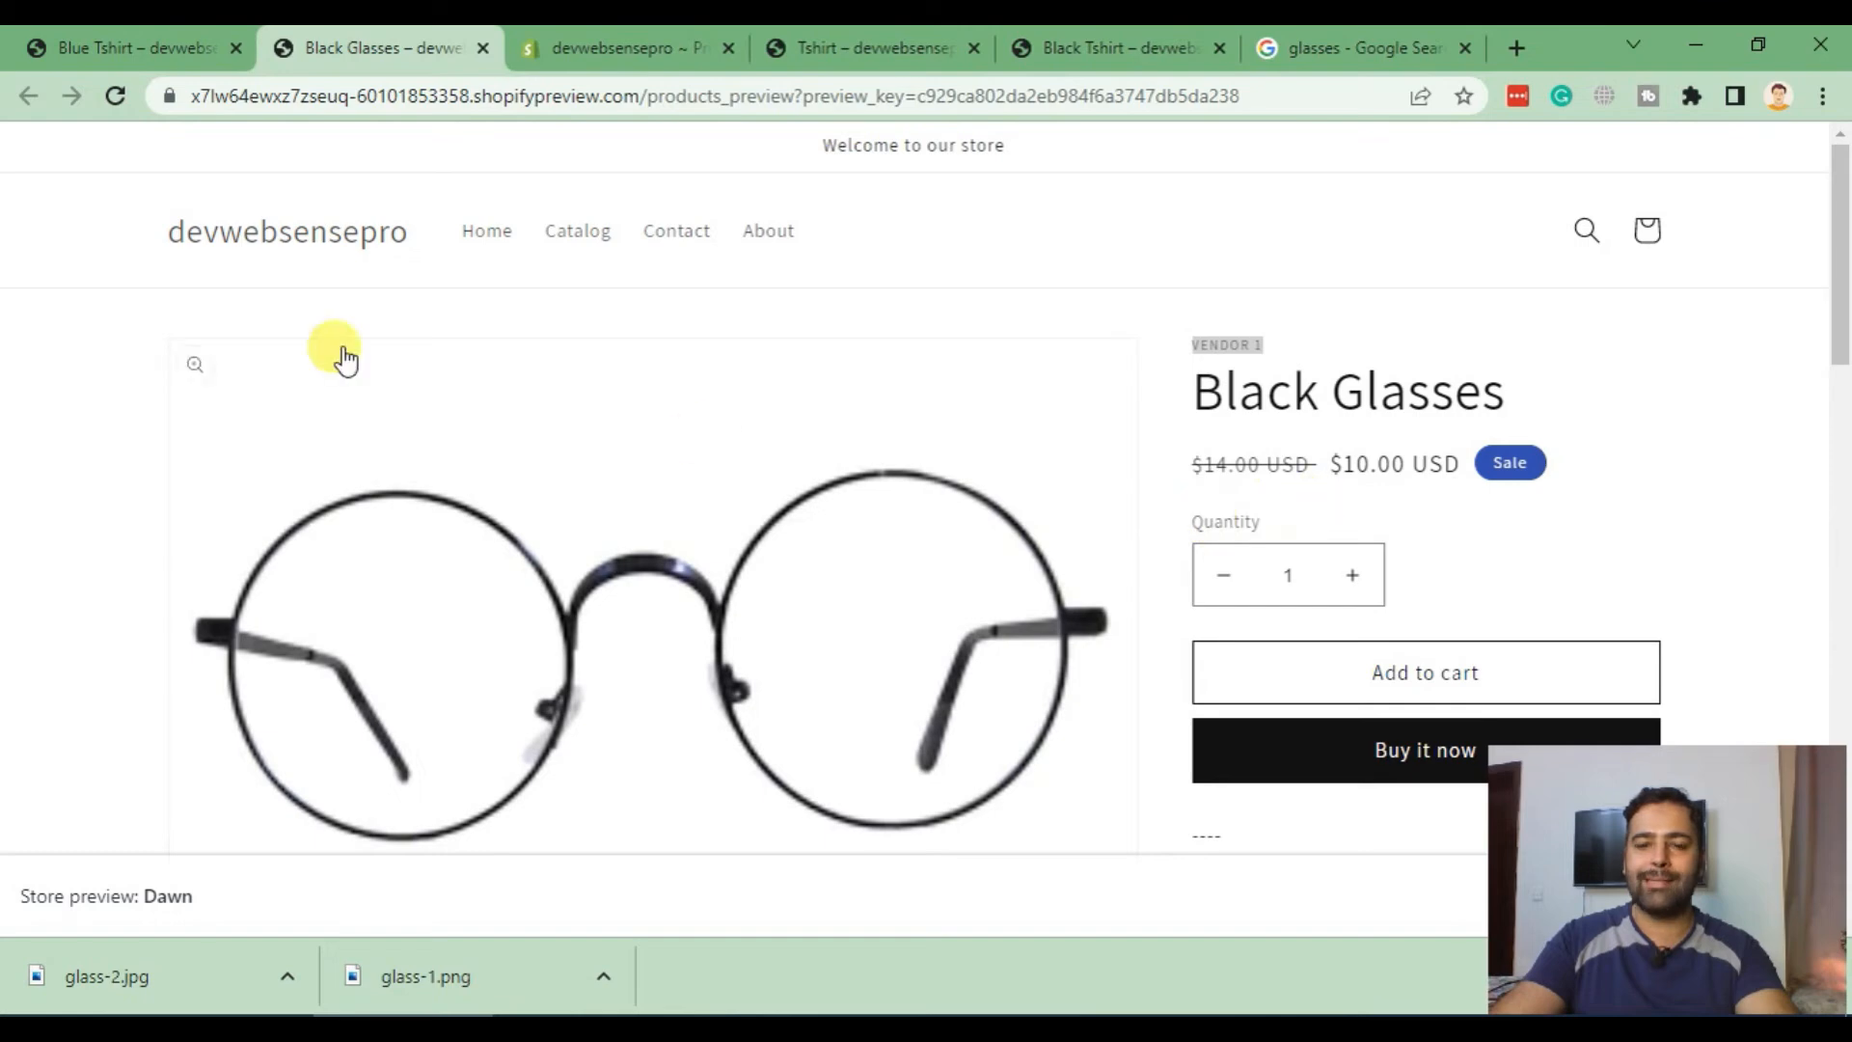
{"action": "left_click", "coordinate": [116, 96]}
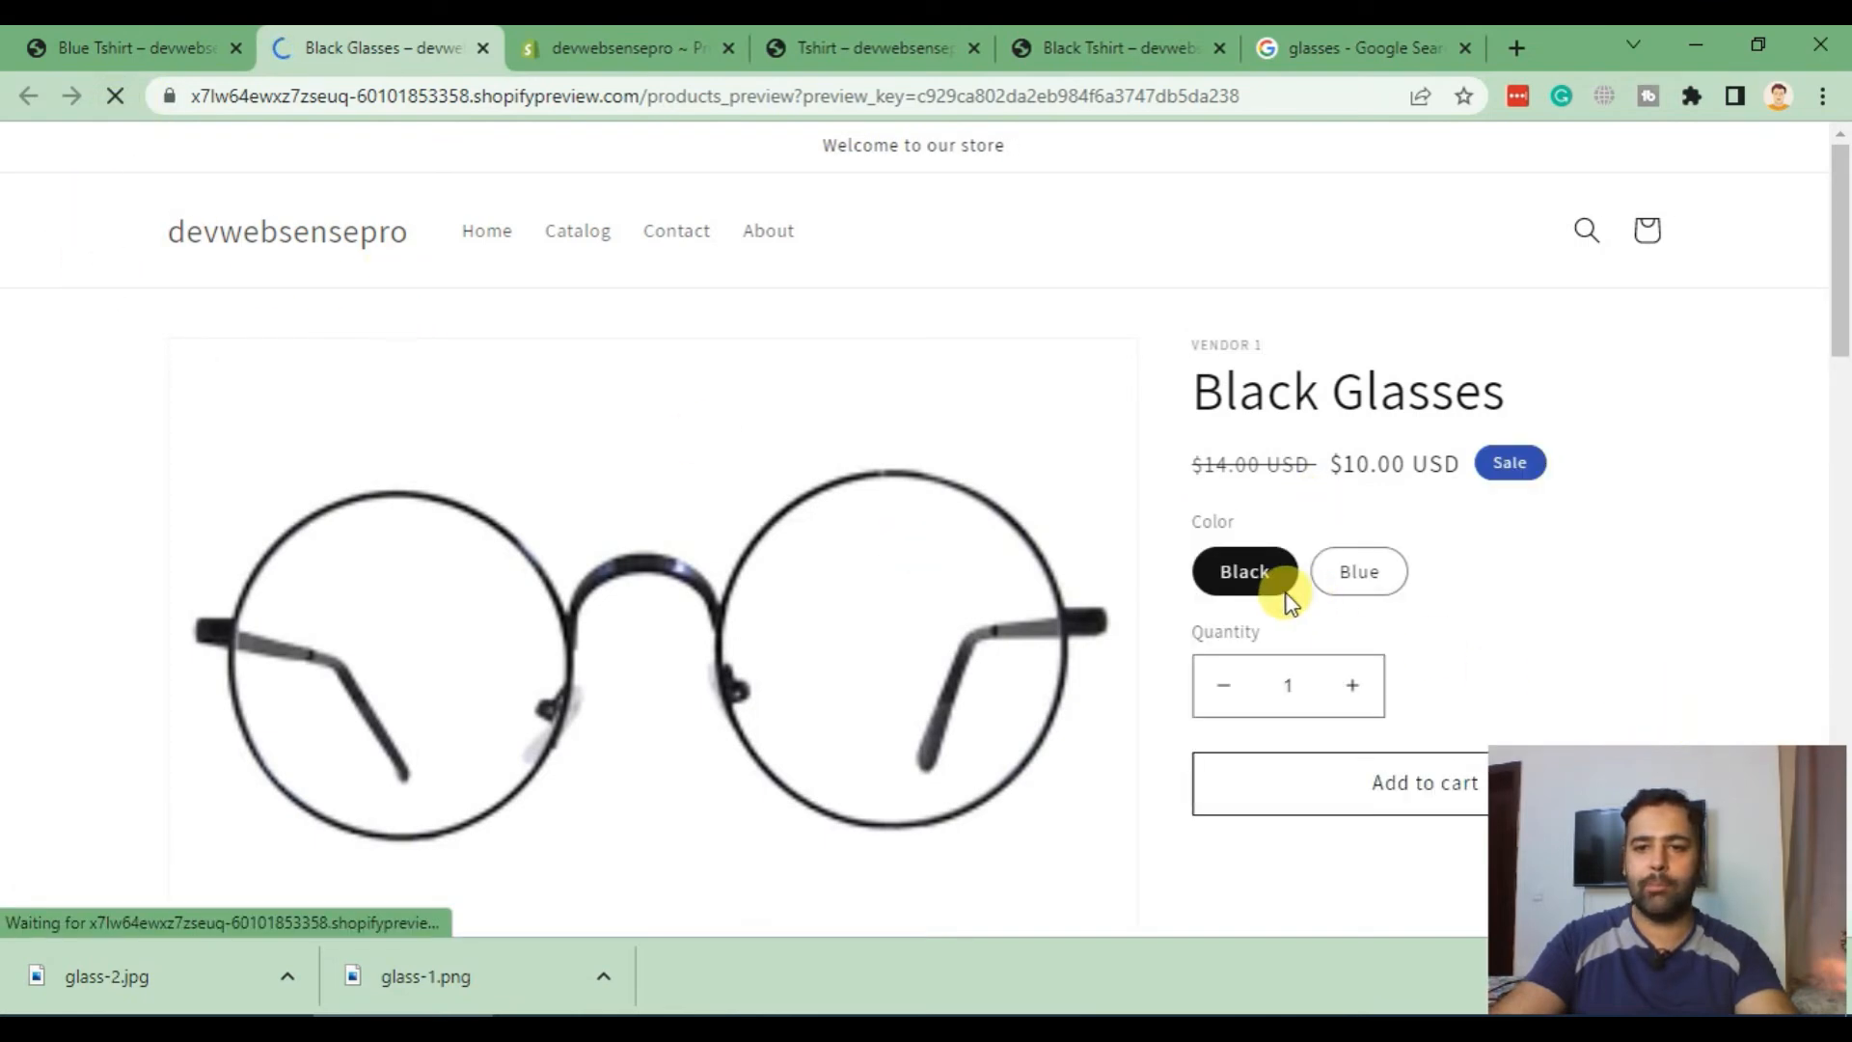
{"action": "scroll", "coordinate": [1618, 372], "scroll_direction": "down", "scroll_amount": 4}
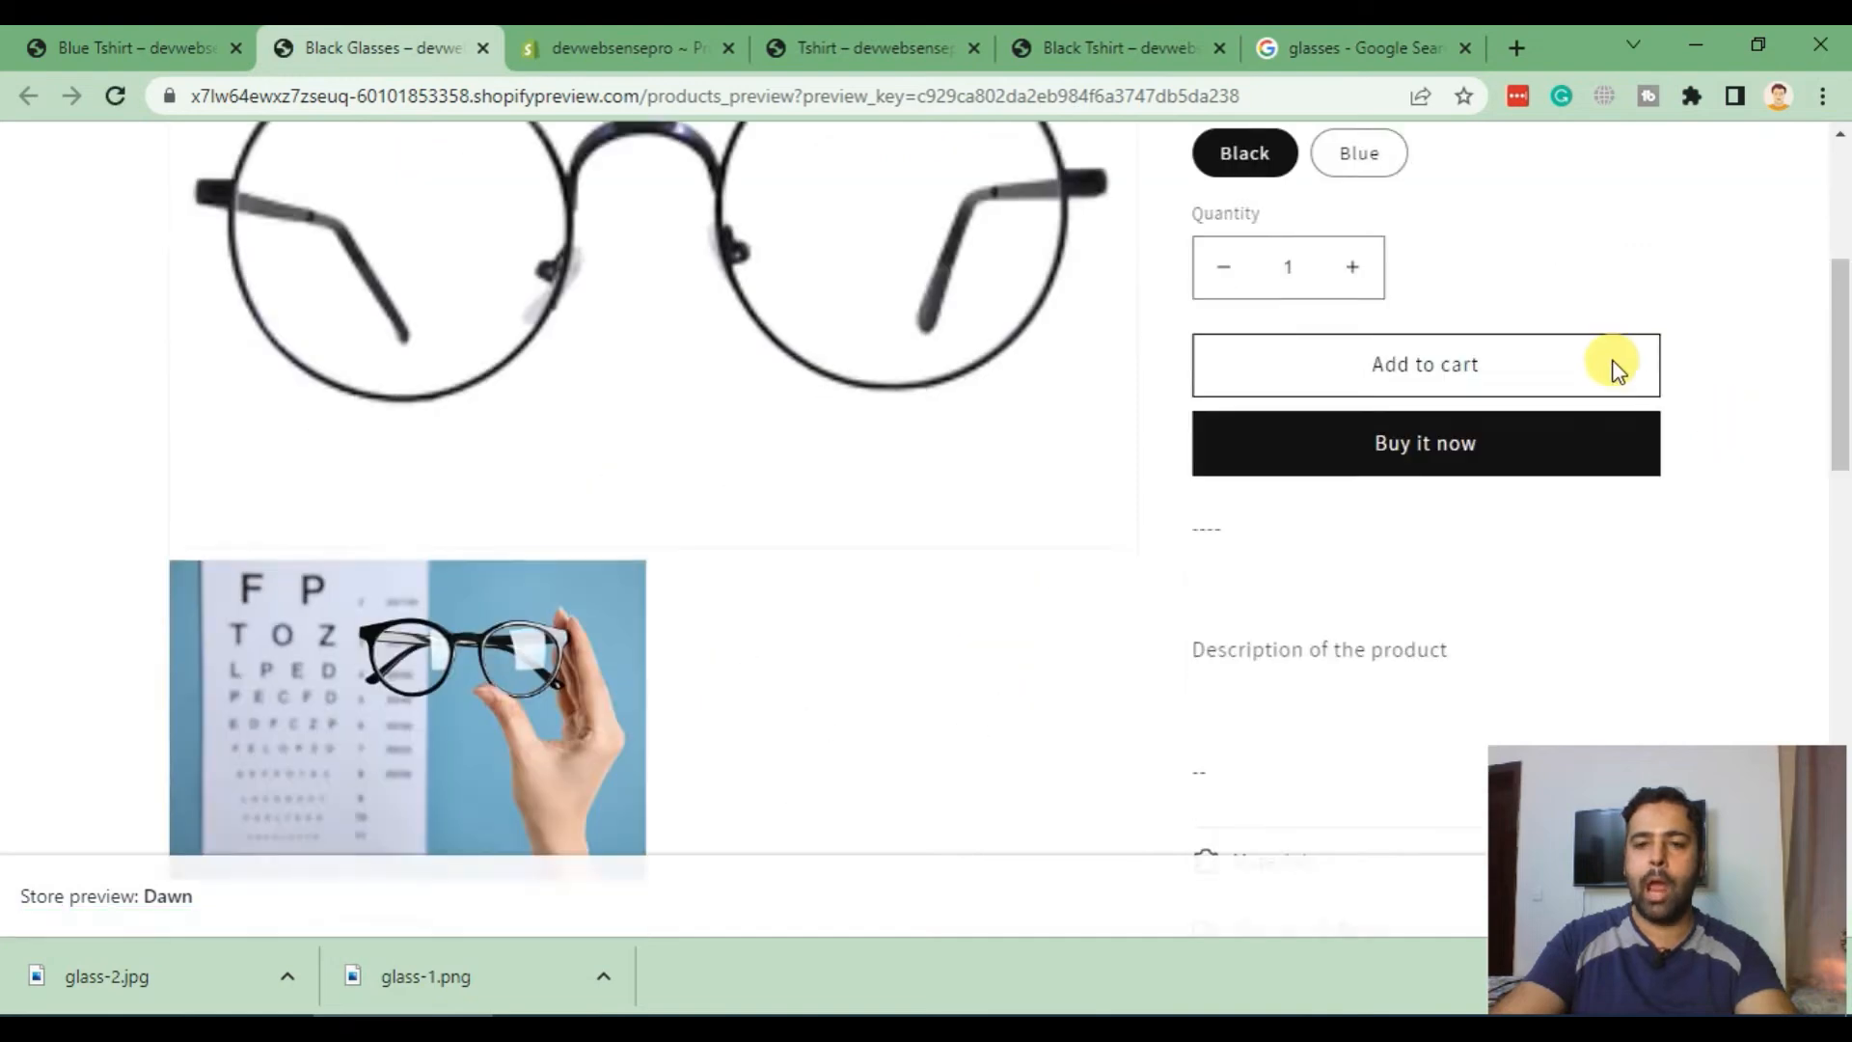
{"action": "scroll", "coordinate": [1618, 376], "scroll_direction": "up", "scroll_amount": 4}
{"action": "left_click", "coordinate": [1394, 573]}
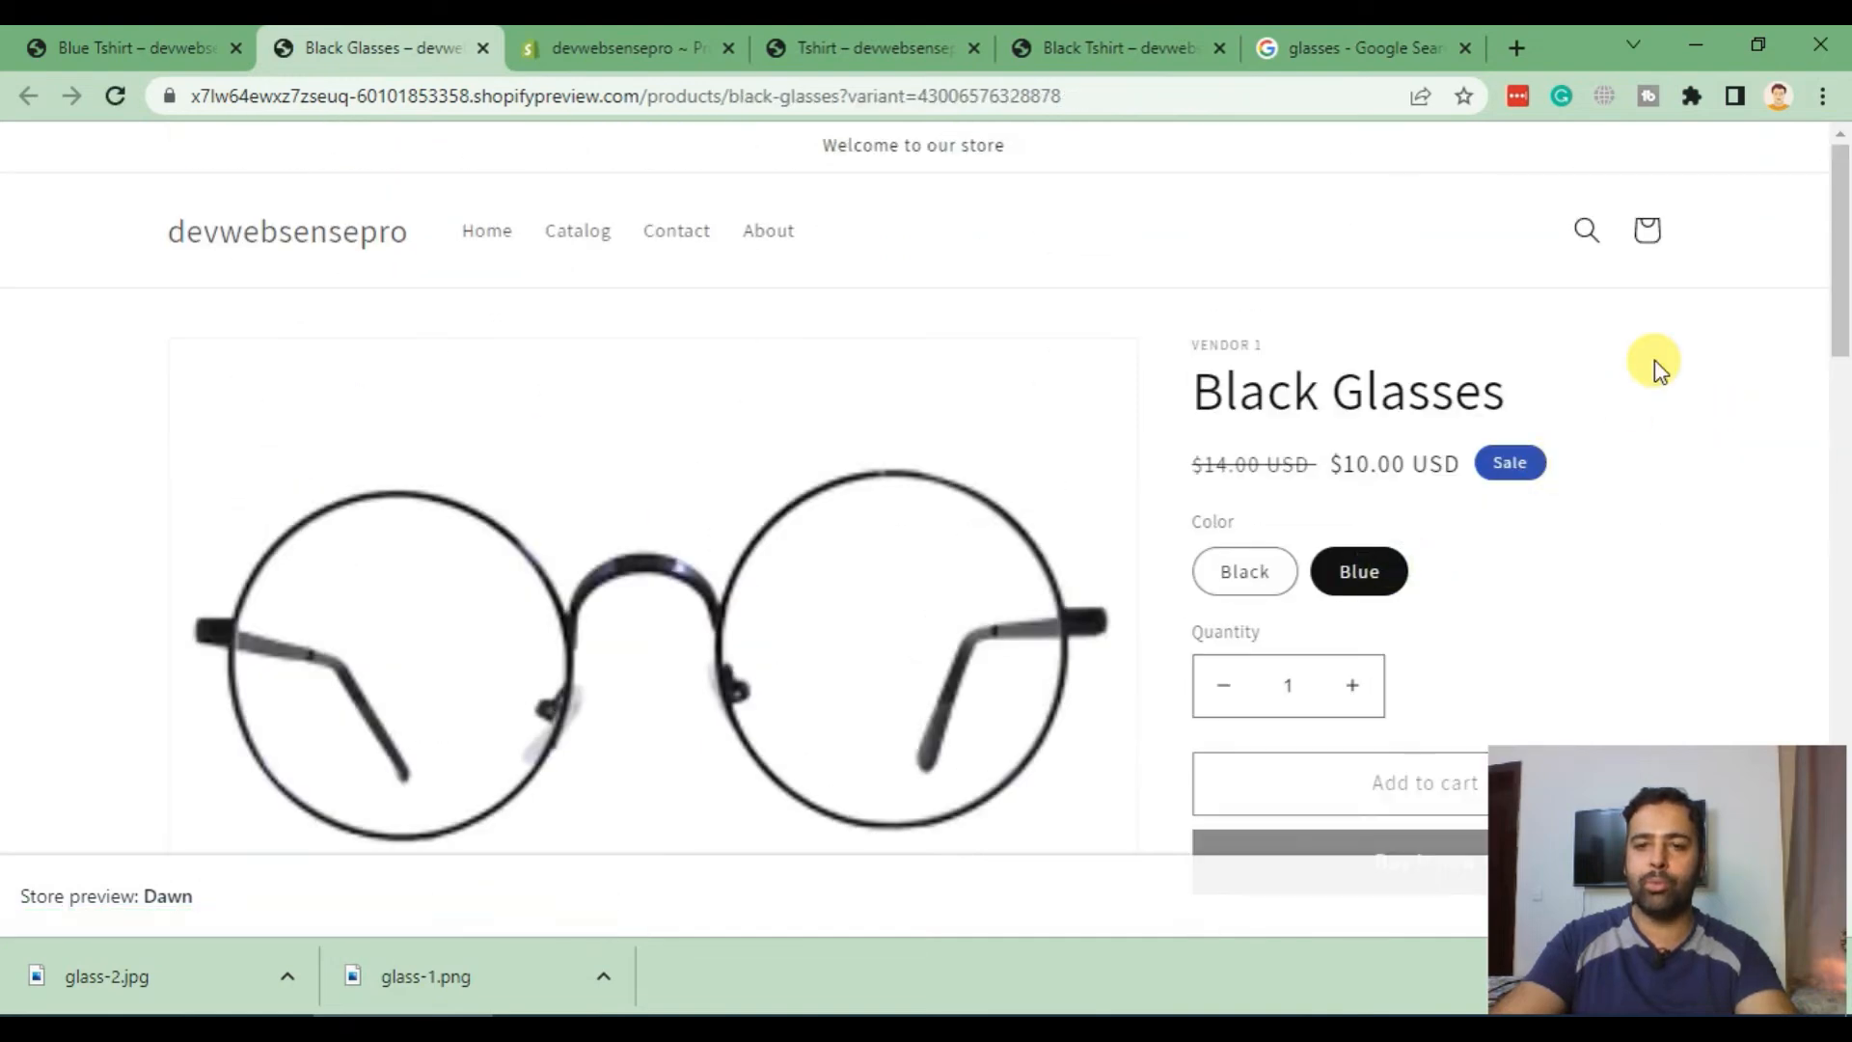
{"action": "scroll", "coordinate": [1654, 361], "scroll_direction": "down", "scroll_amount": 2}
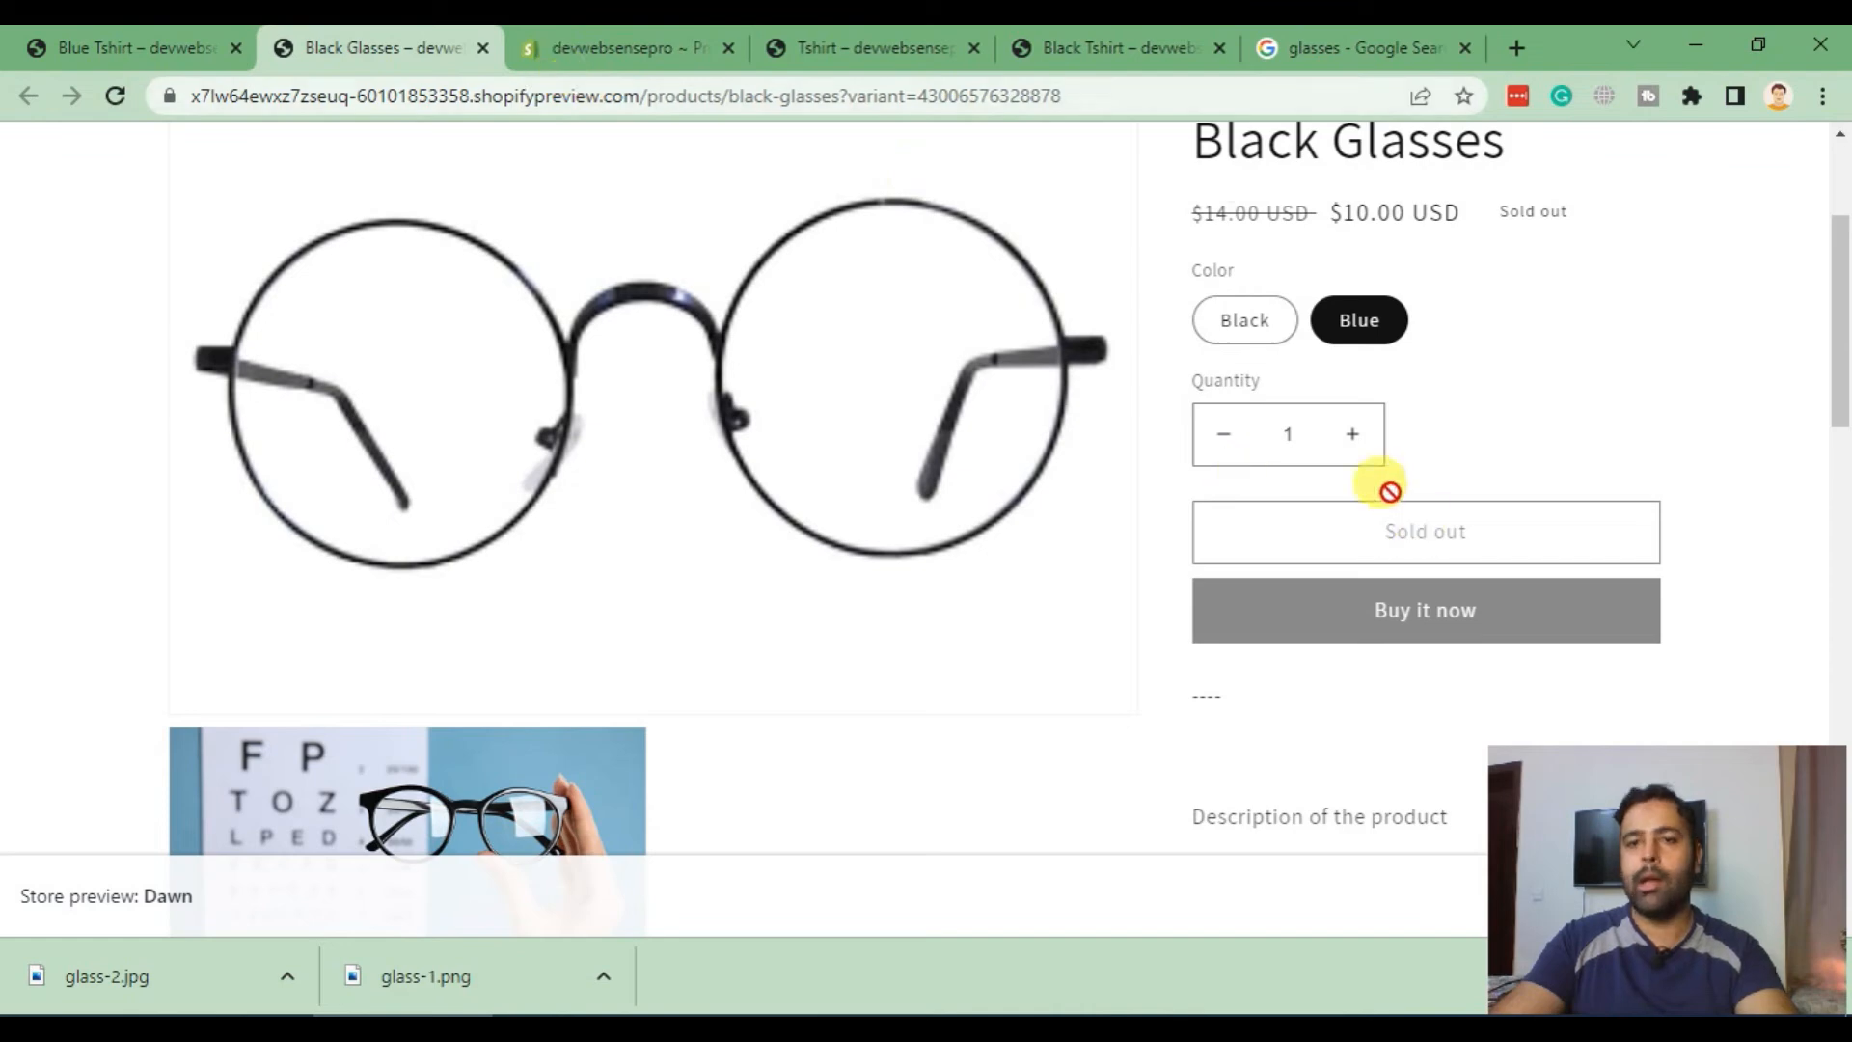
{"action": "left_click", "coordinate": [1244, 323]}
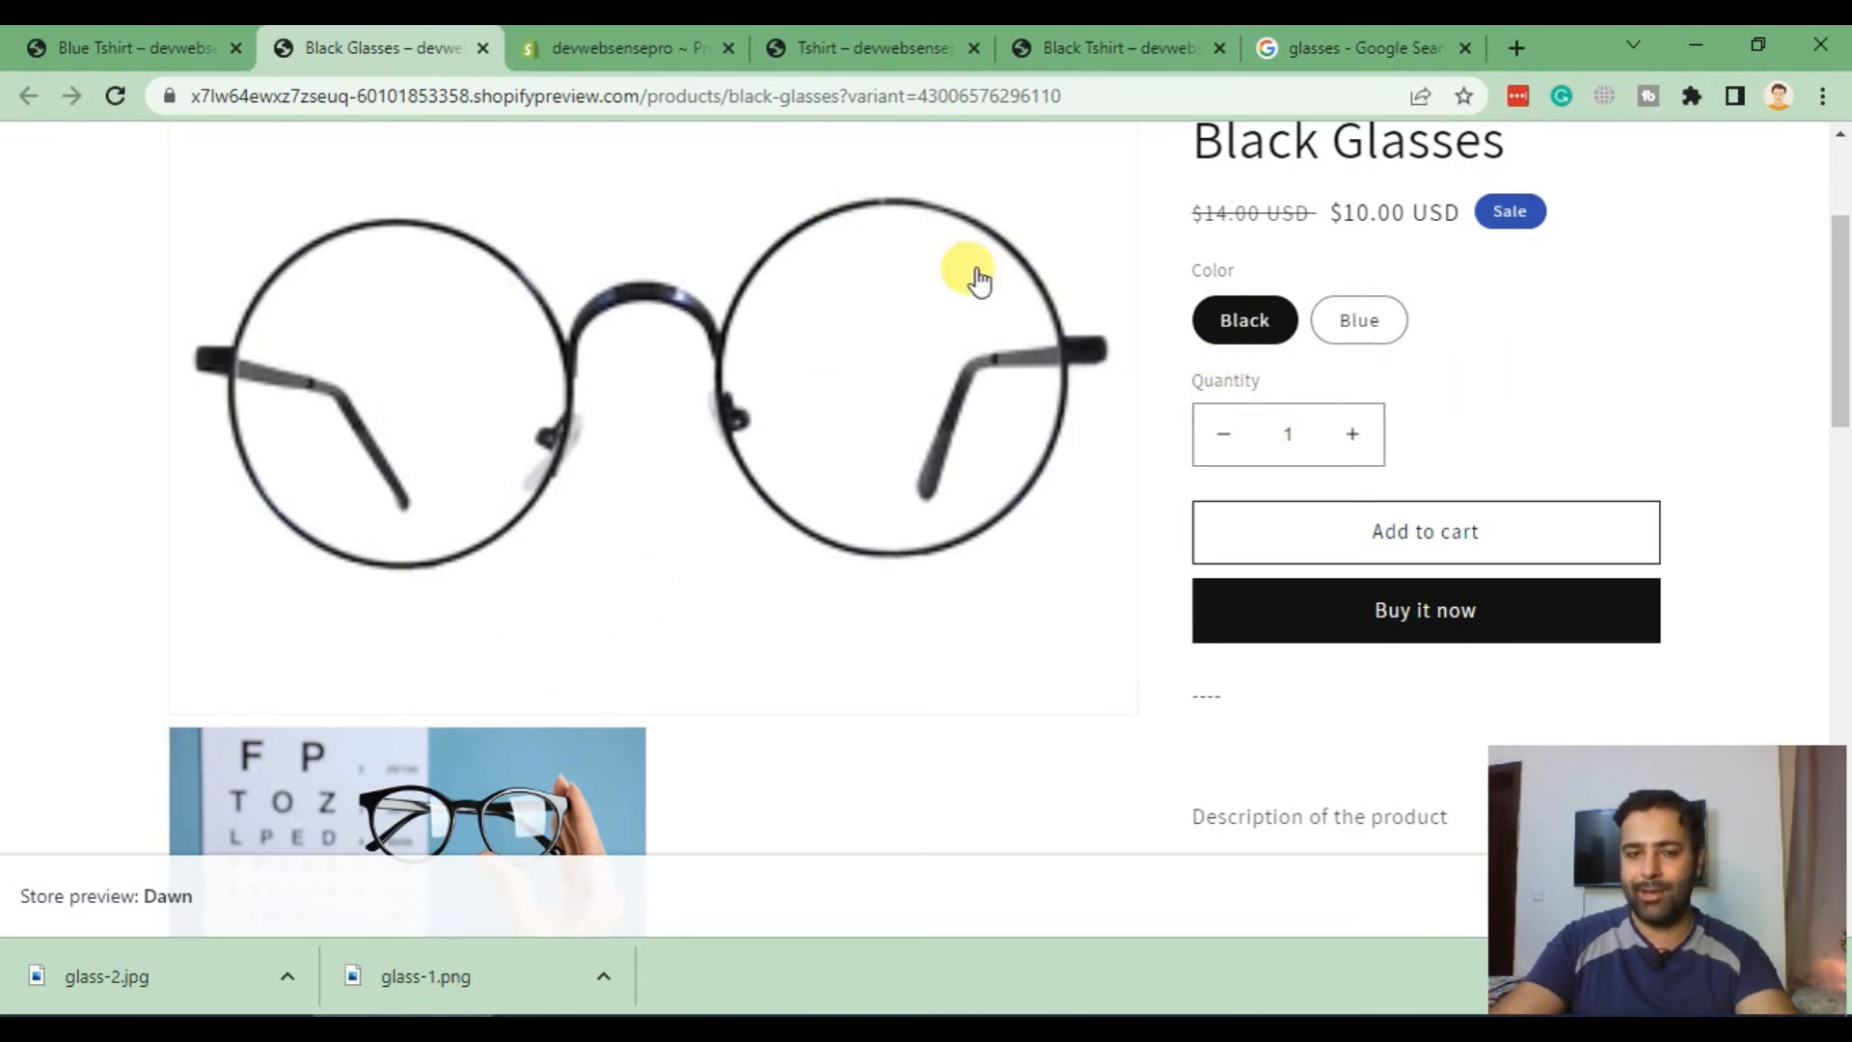
Step: Consult the Google Images results for glasses, return to the Black Glasses product in the Shopify admin and deselect all its variants
{"action": "left_click", "coordinate": [643, 50]}
{"action": "left_click", "coordinate": [1353, 34]}
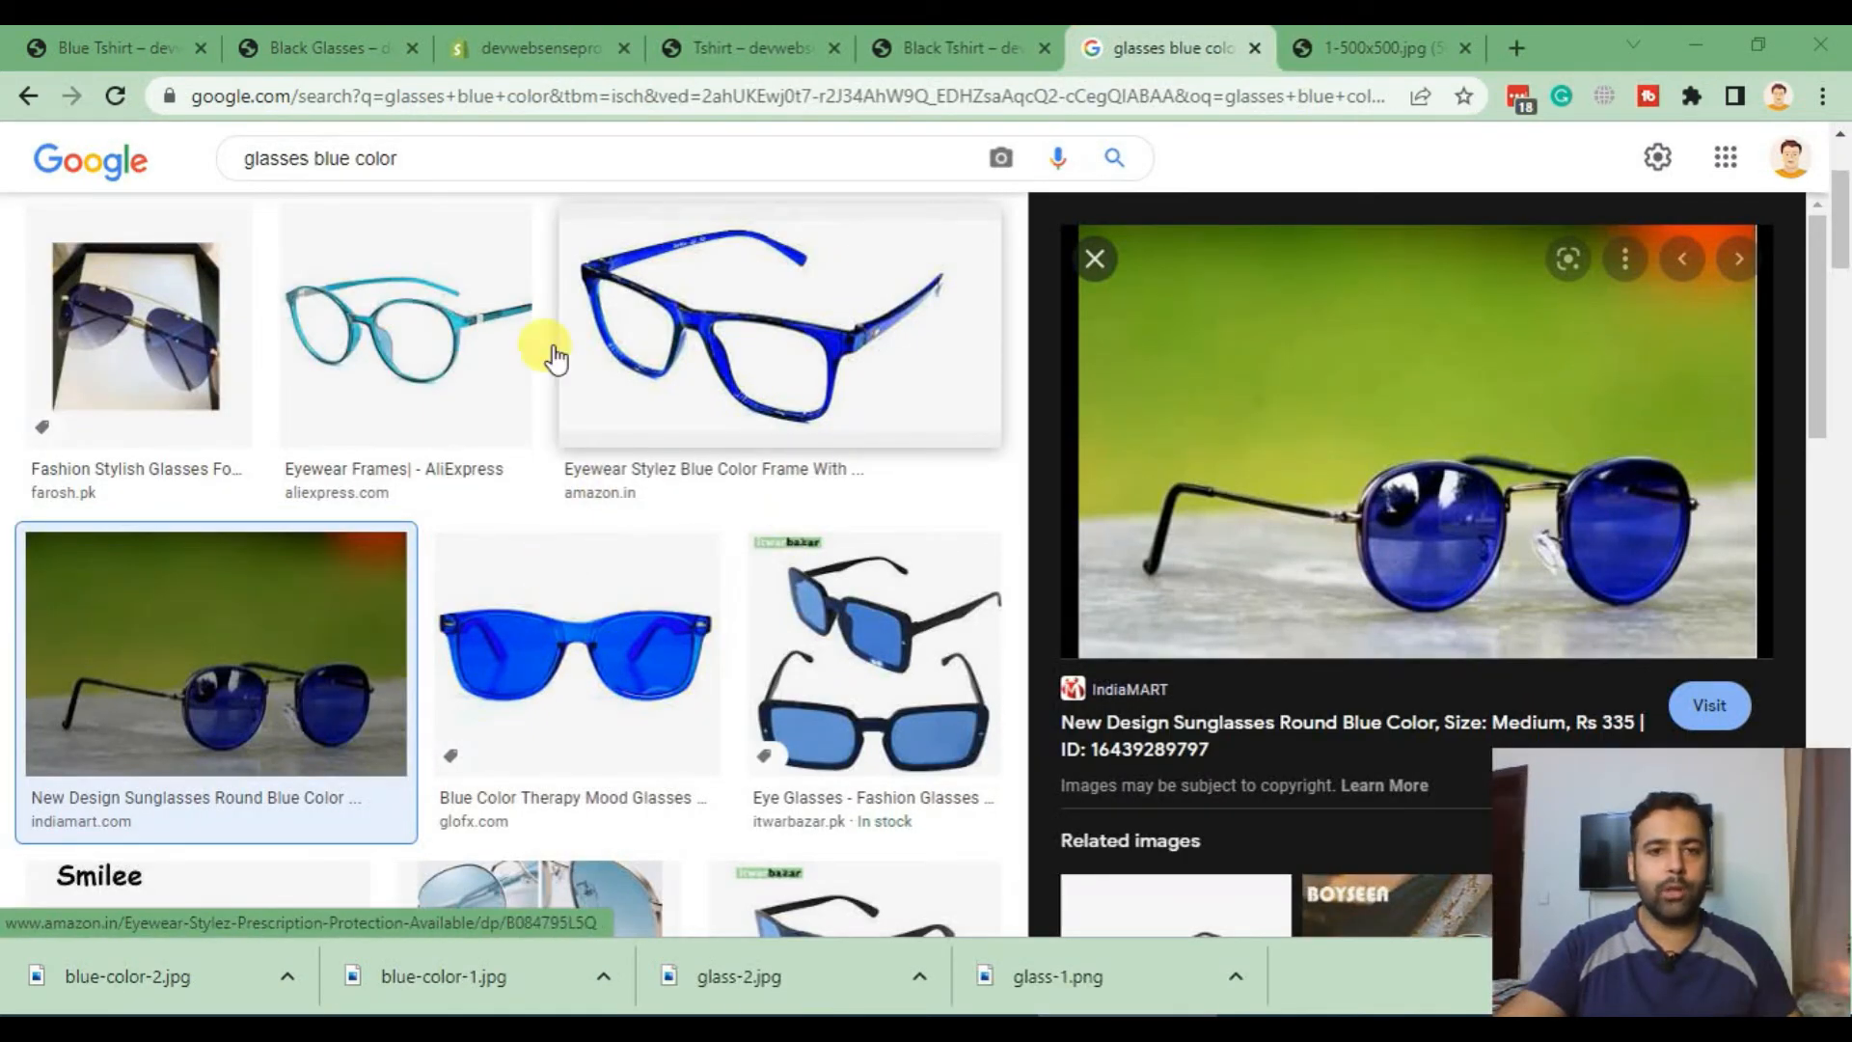
{"action": "left_click", "coordinate": [527, 39]}
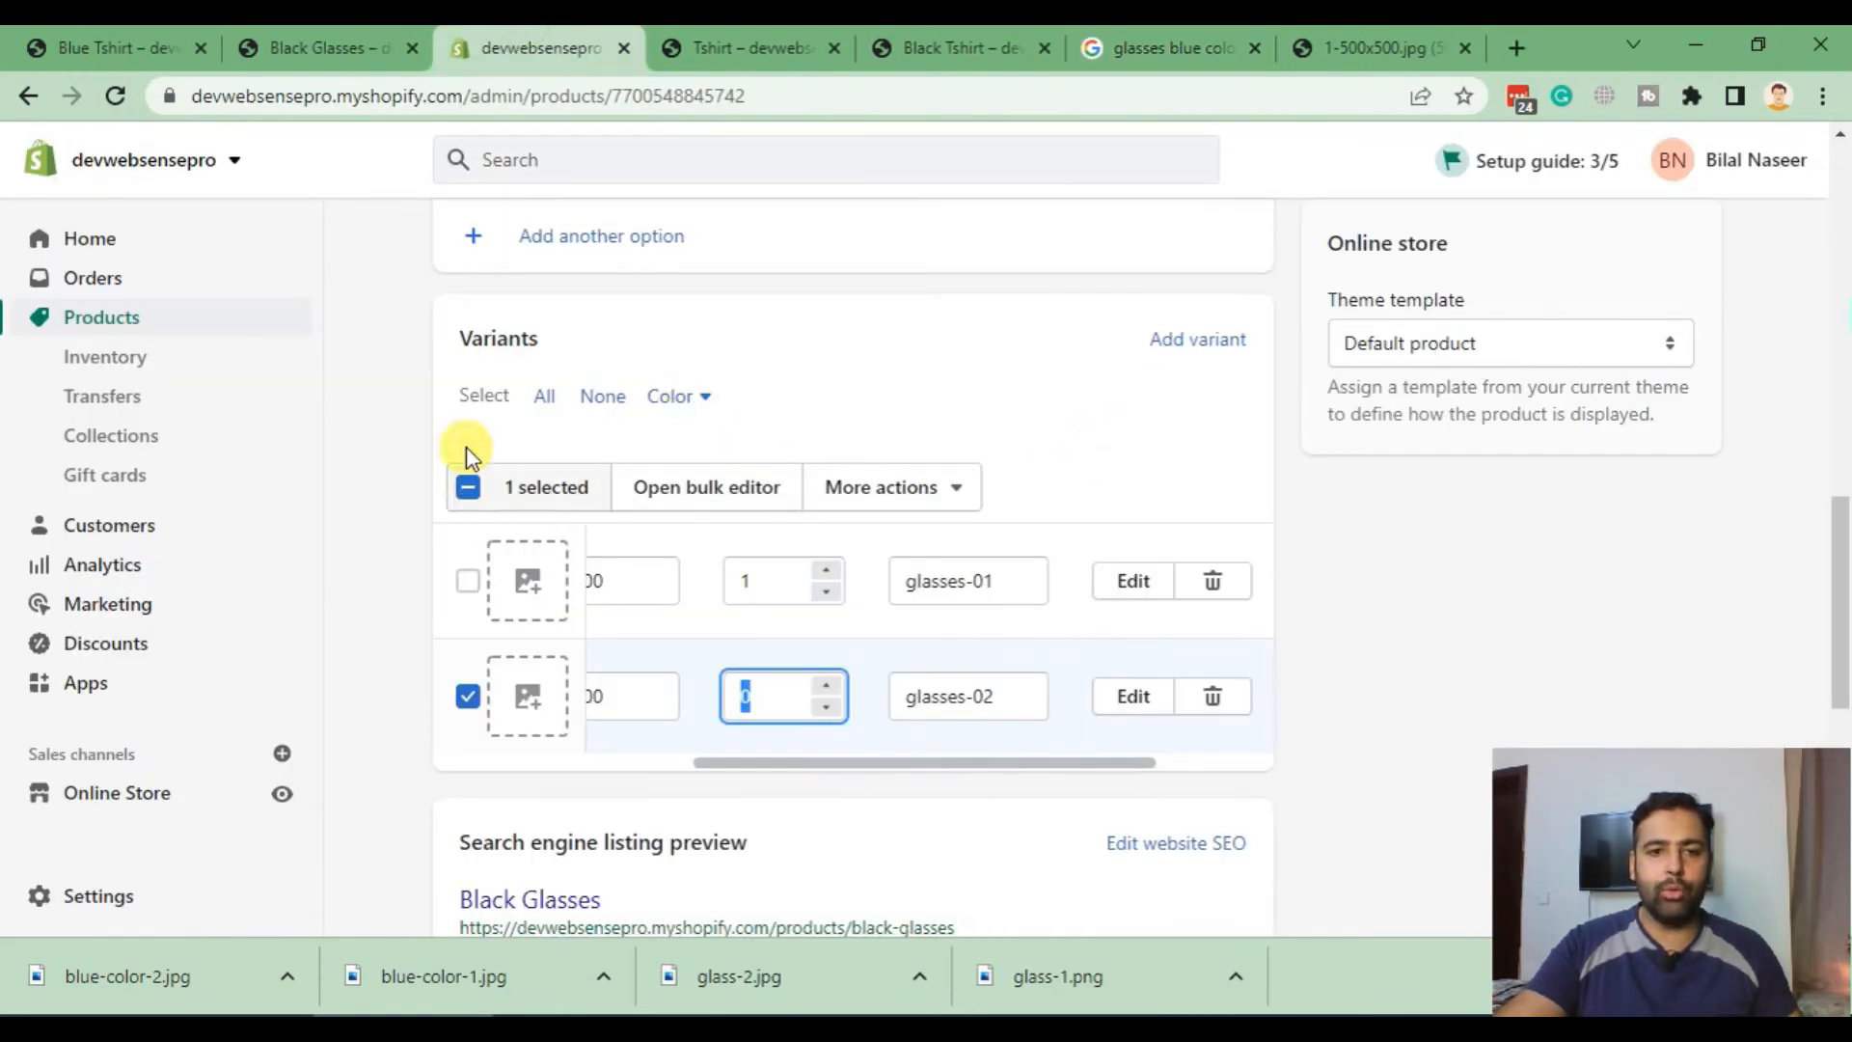
{"action": "left_click", "coordinate": [467, 485]}
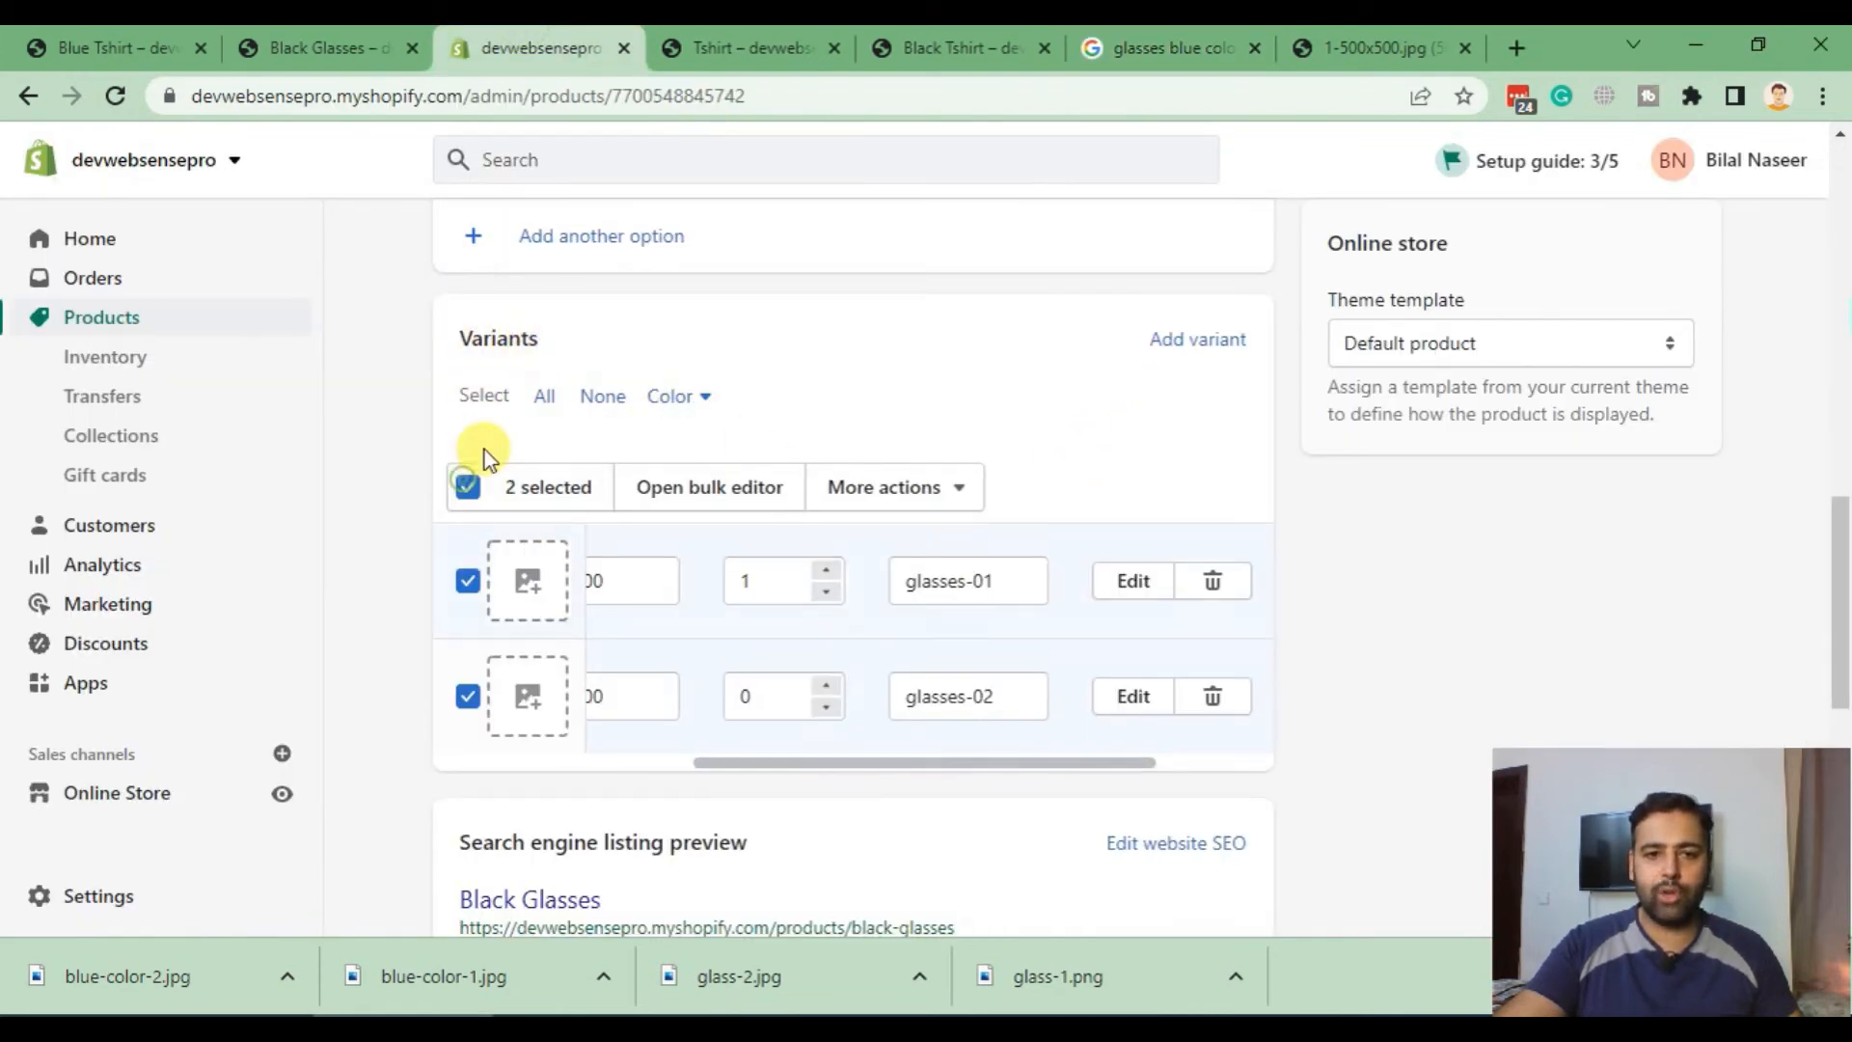
{"action": "left_click", "coordinate": [470, 486]}
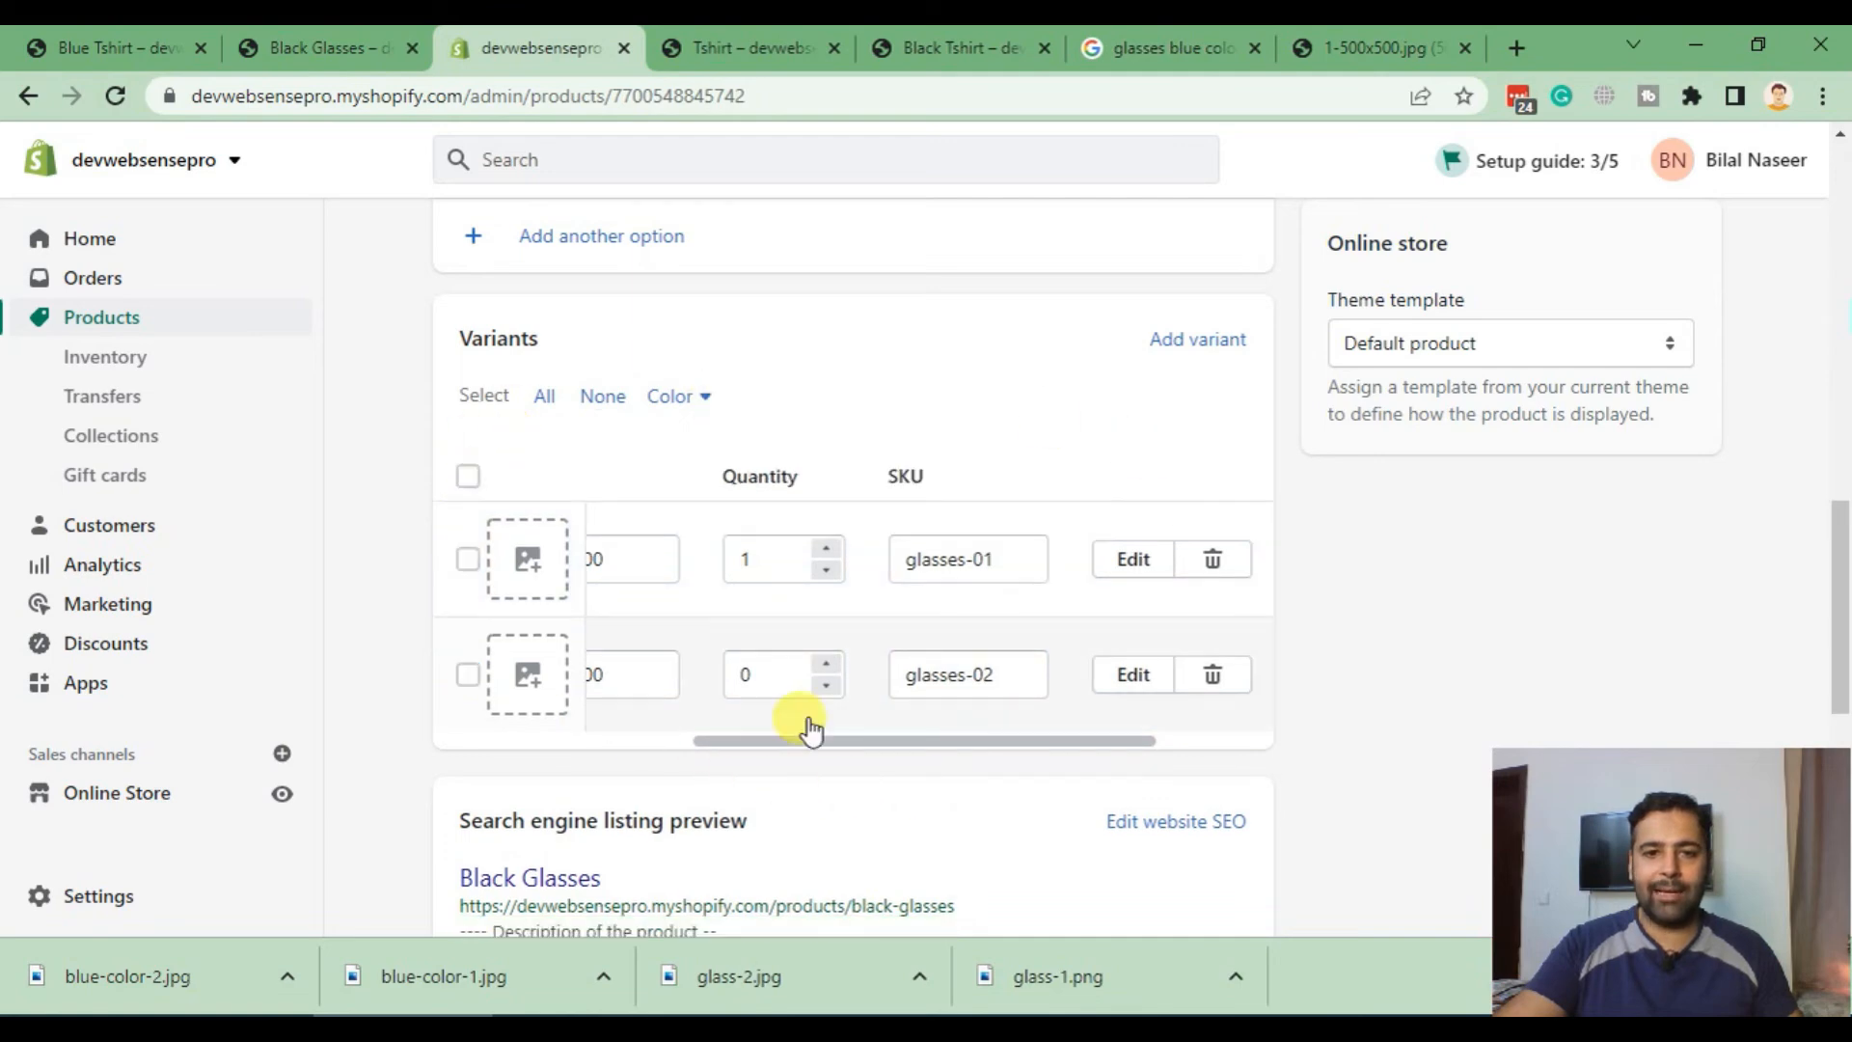
Step: Upload blue-color-1.jpg and blue-color-2.jpg to the Blue variant, assign the blue-framed glasses picture as its image and save the variant
{"action": "left_click_drag", "start_coordinate": [825, 741], "coordinate": [943, 749]}
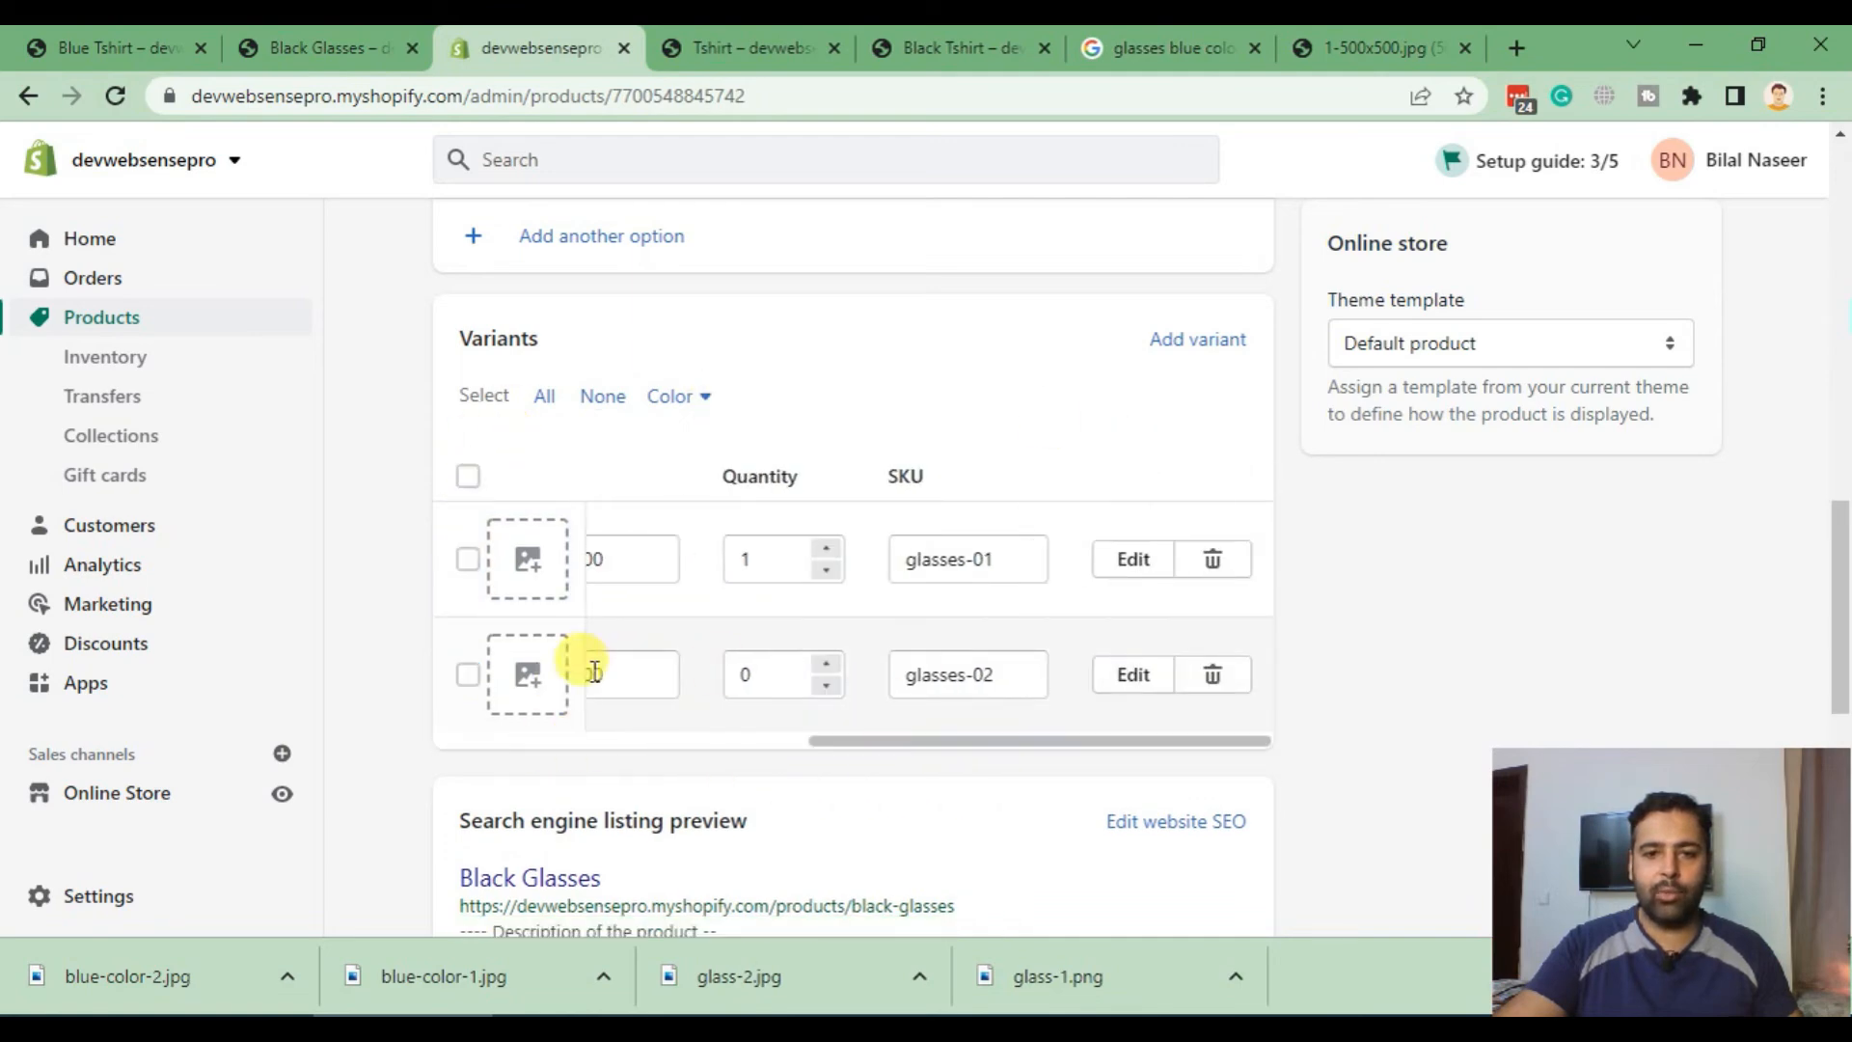
{"action": "left_click", "coordinate": [1121, 677]}
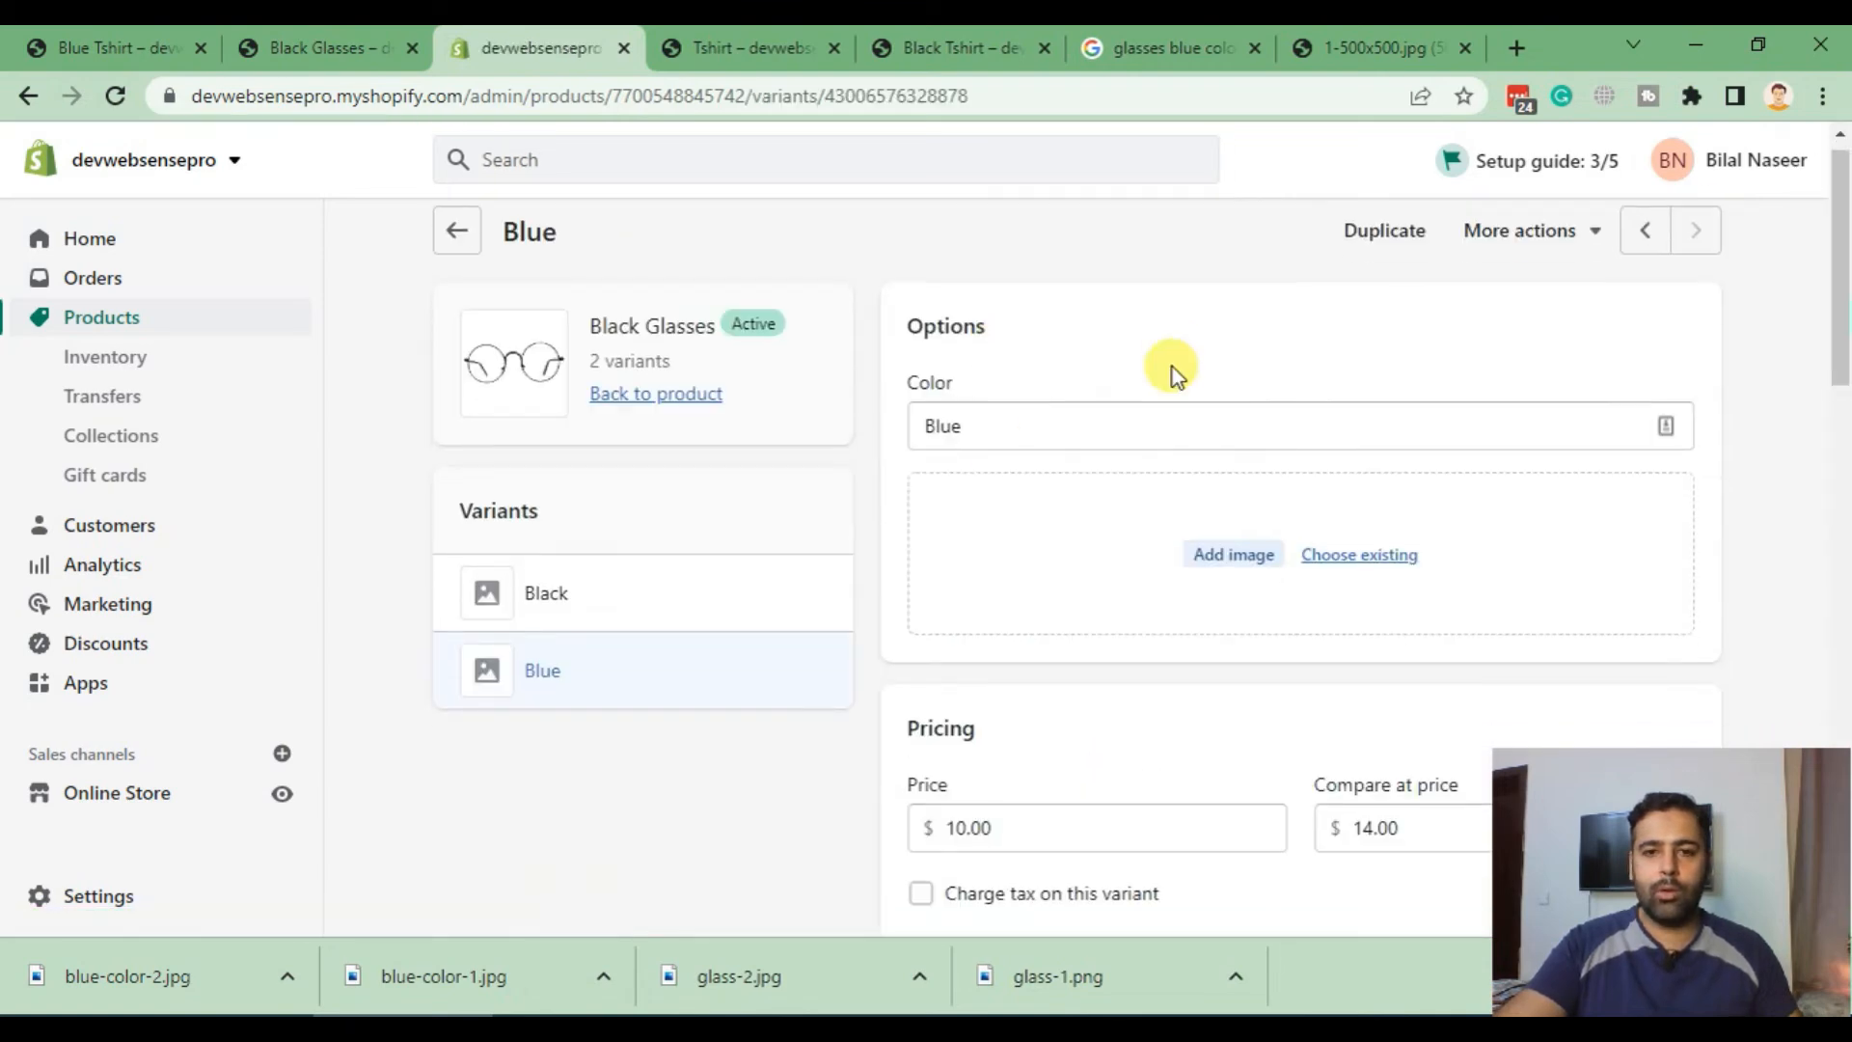
{"action": "scroll", "coordinate": [1172, 371], "scroll_direction": "down", "scroll_amount": 15}
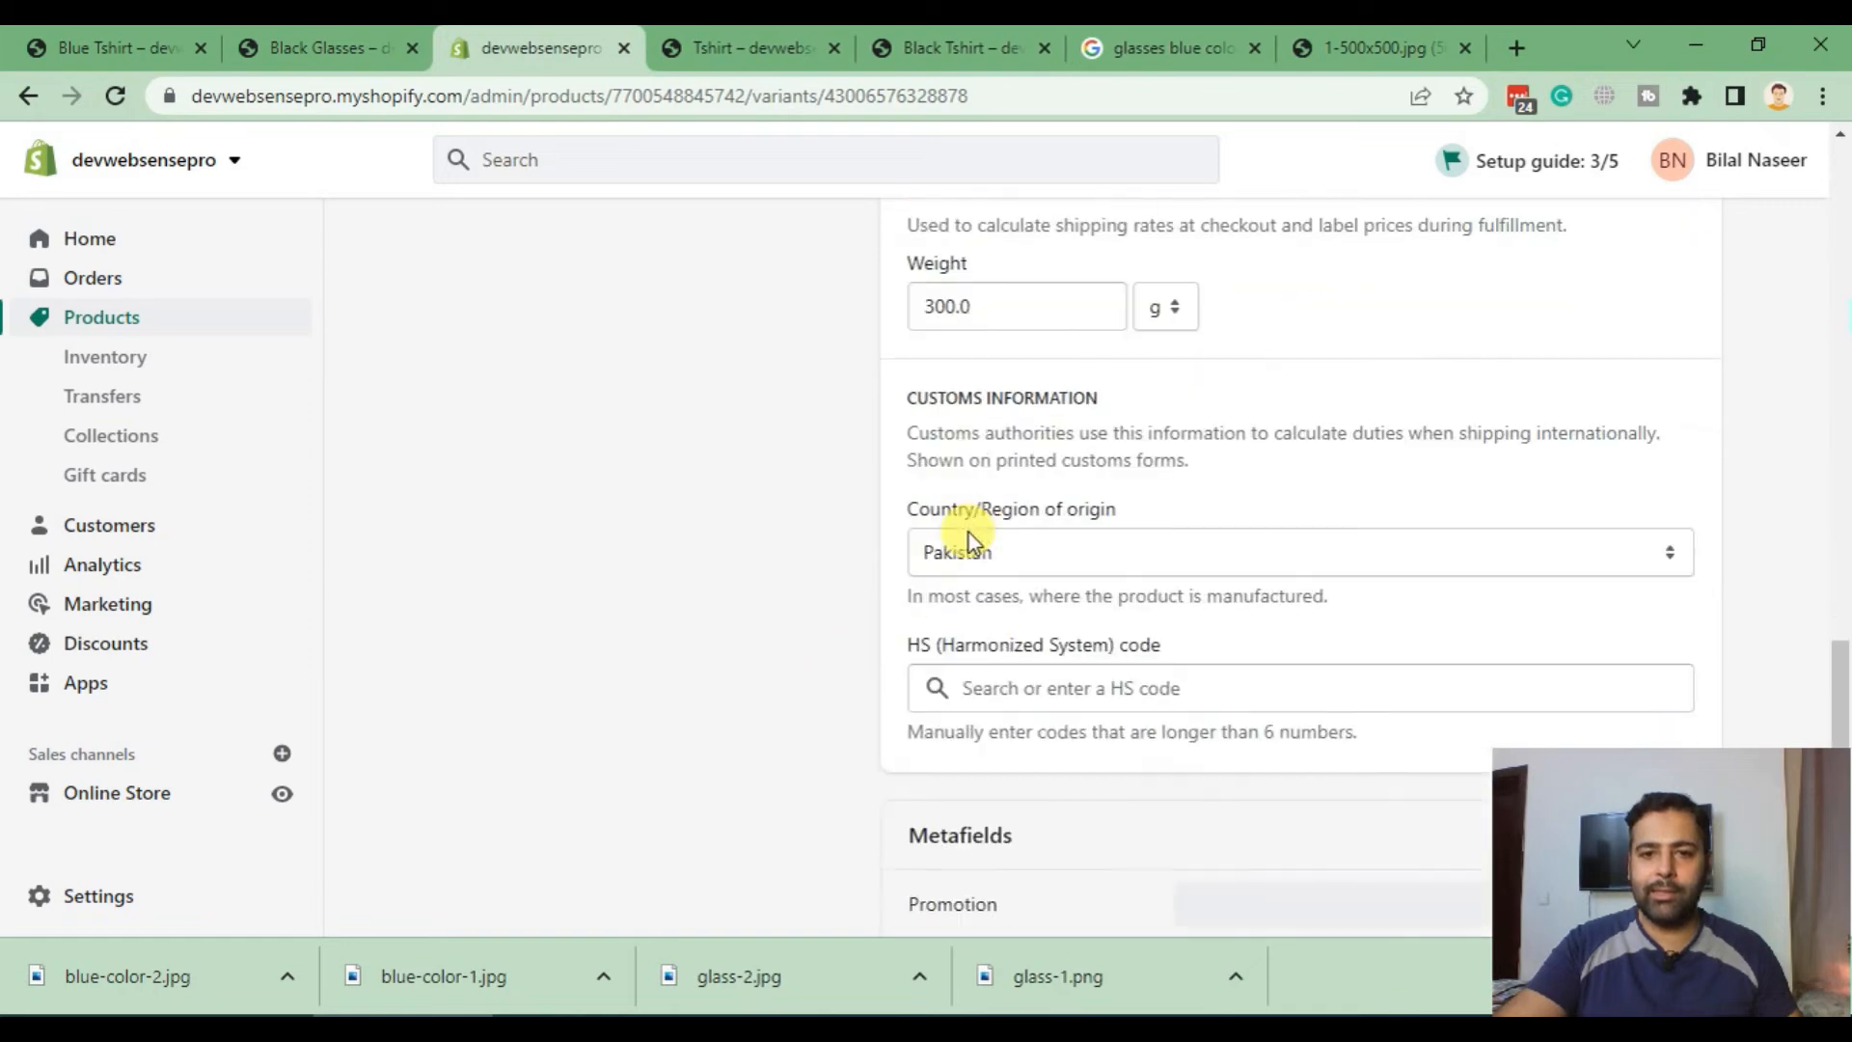
{"action": "scroll", "coordinate": [1061, 608], "scroll_direction": "up", "scroll_amount": 15}
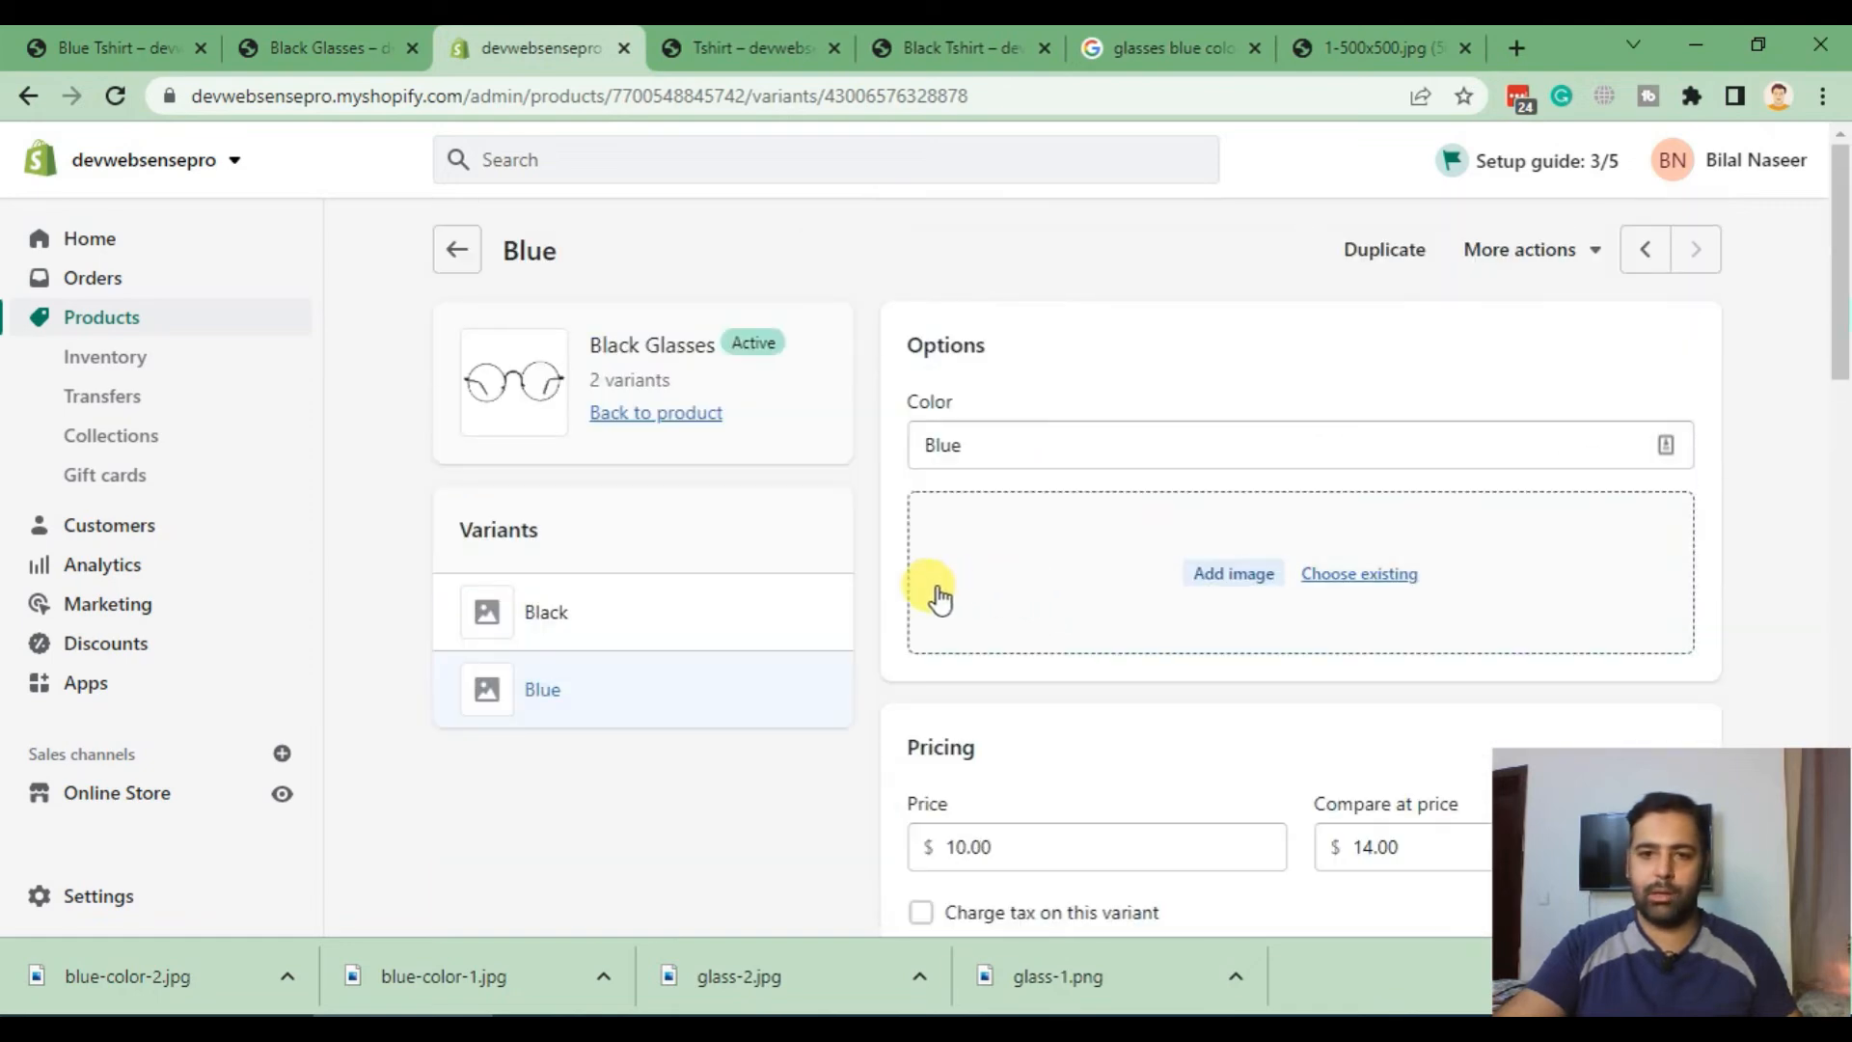
{"action": "left_click", "coordinate": [1235, 575]}
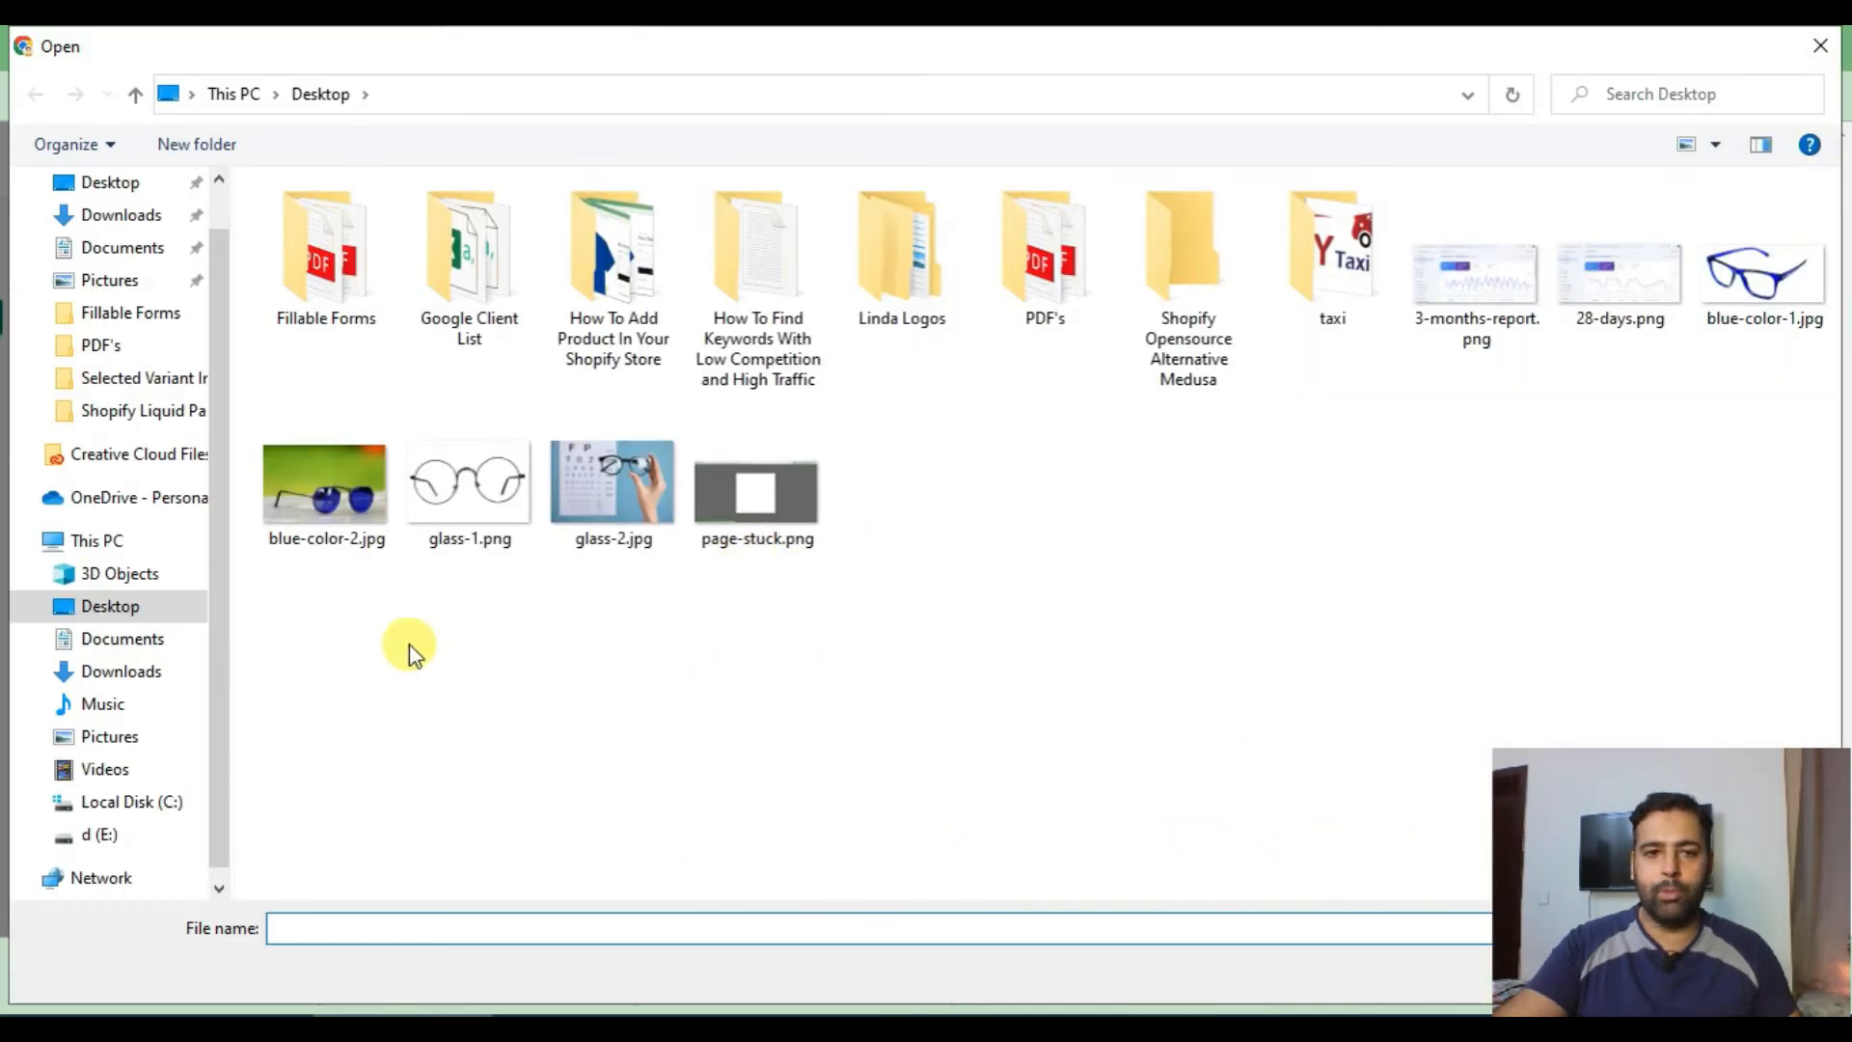
{"action": "left_click", "coordinate": [325, 483]}
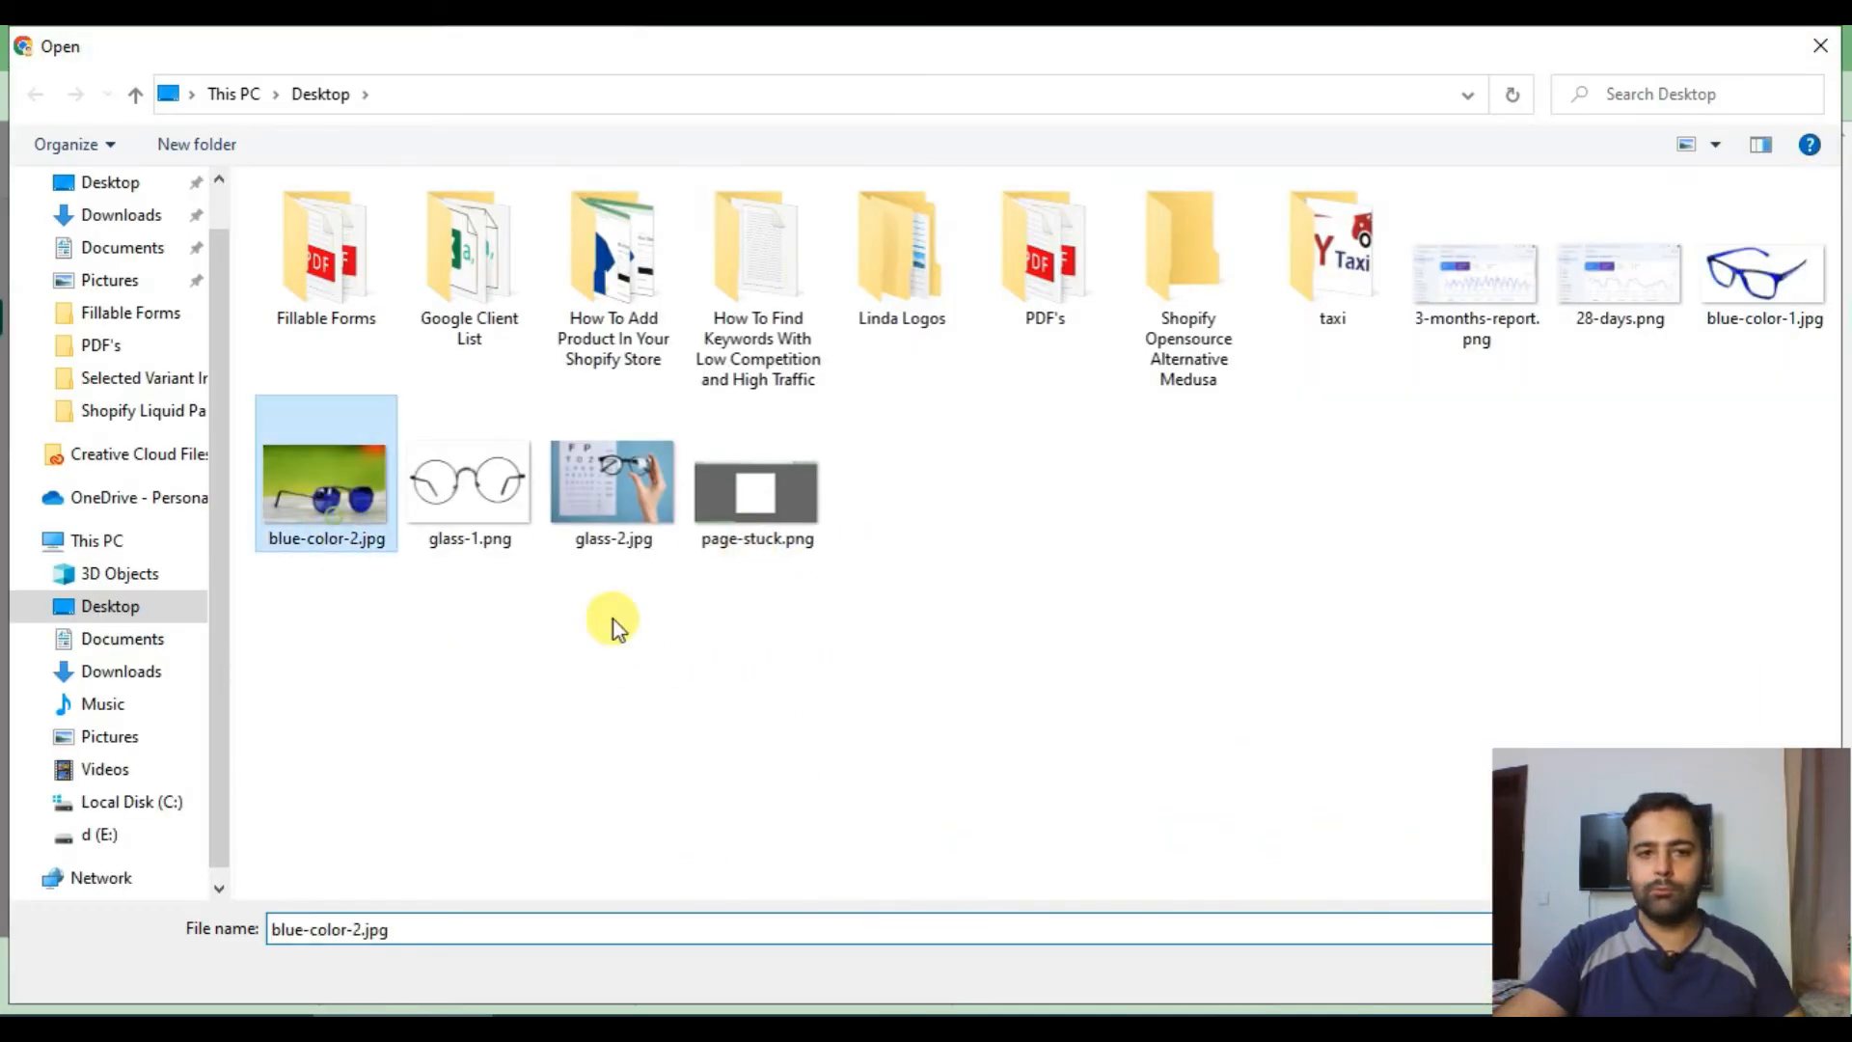
{"action": "left_click", "coordinate": [1807, 309], "text": "ctrl"}
{"action": "key", "text": "Return"}
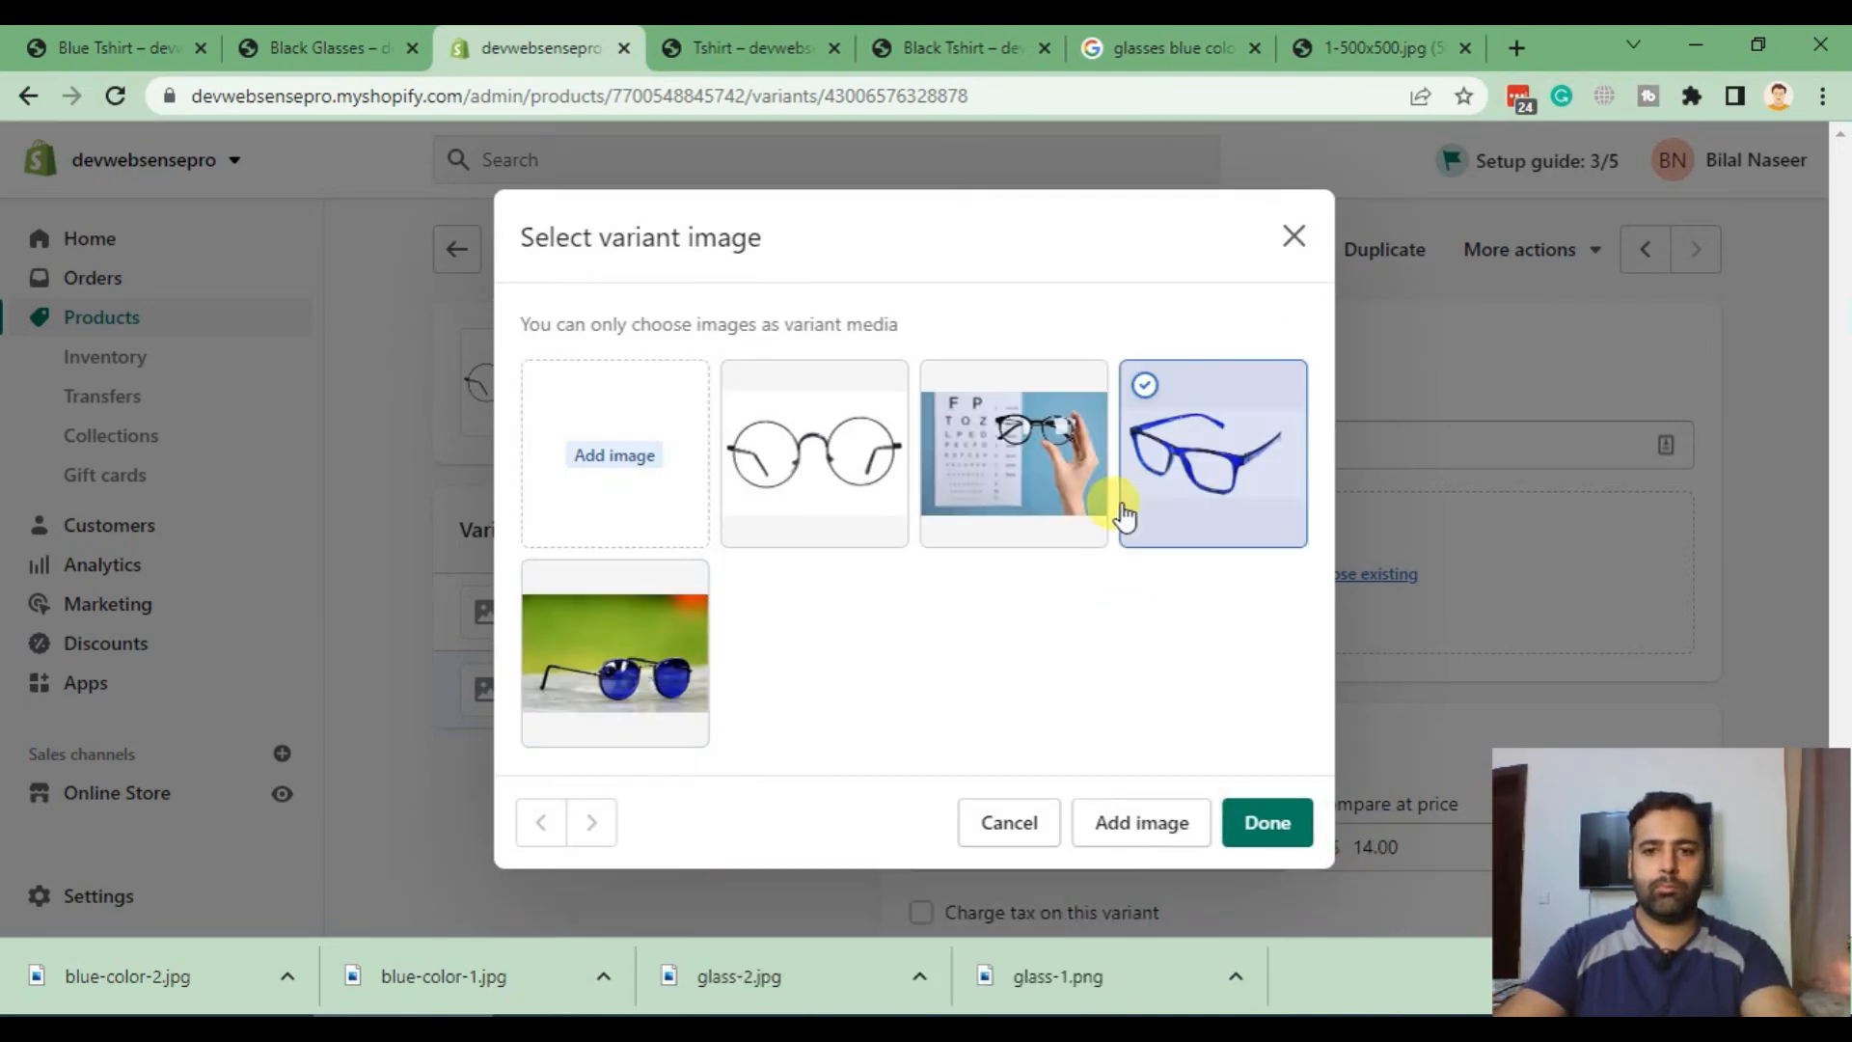
{"action": "left_click", "coordinate": [1268, 823]}
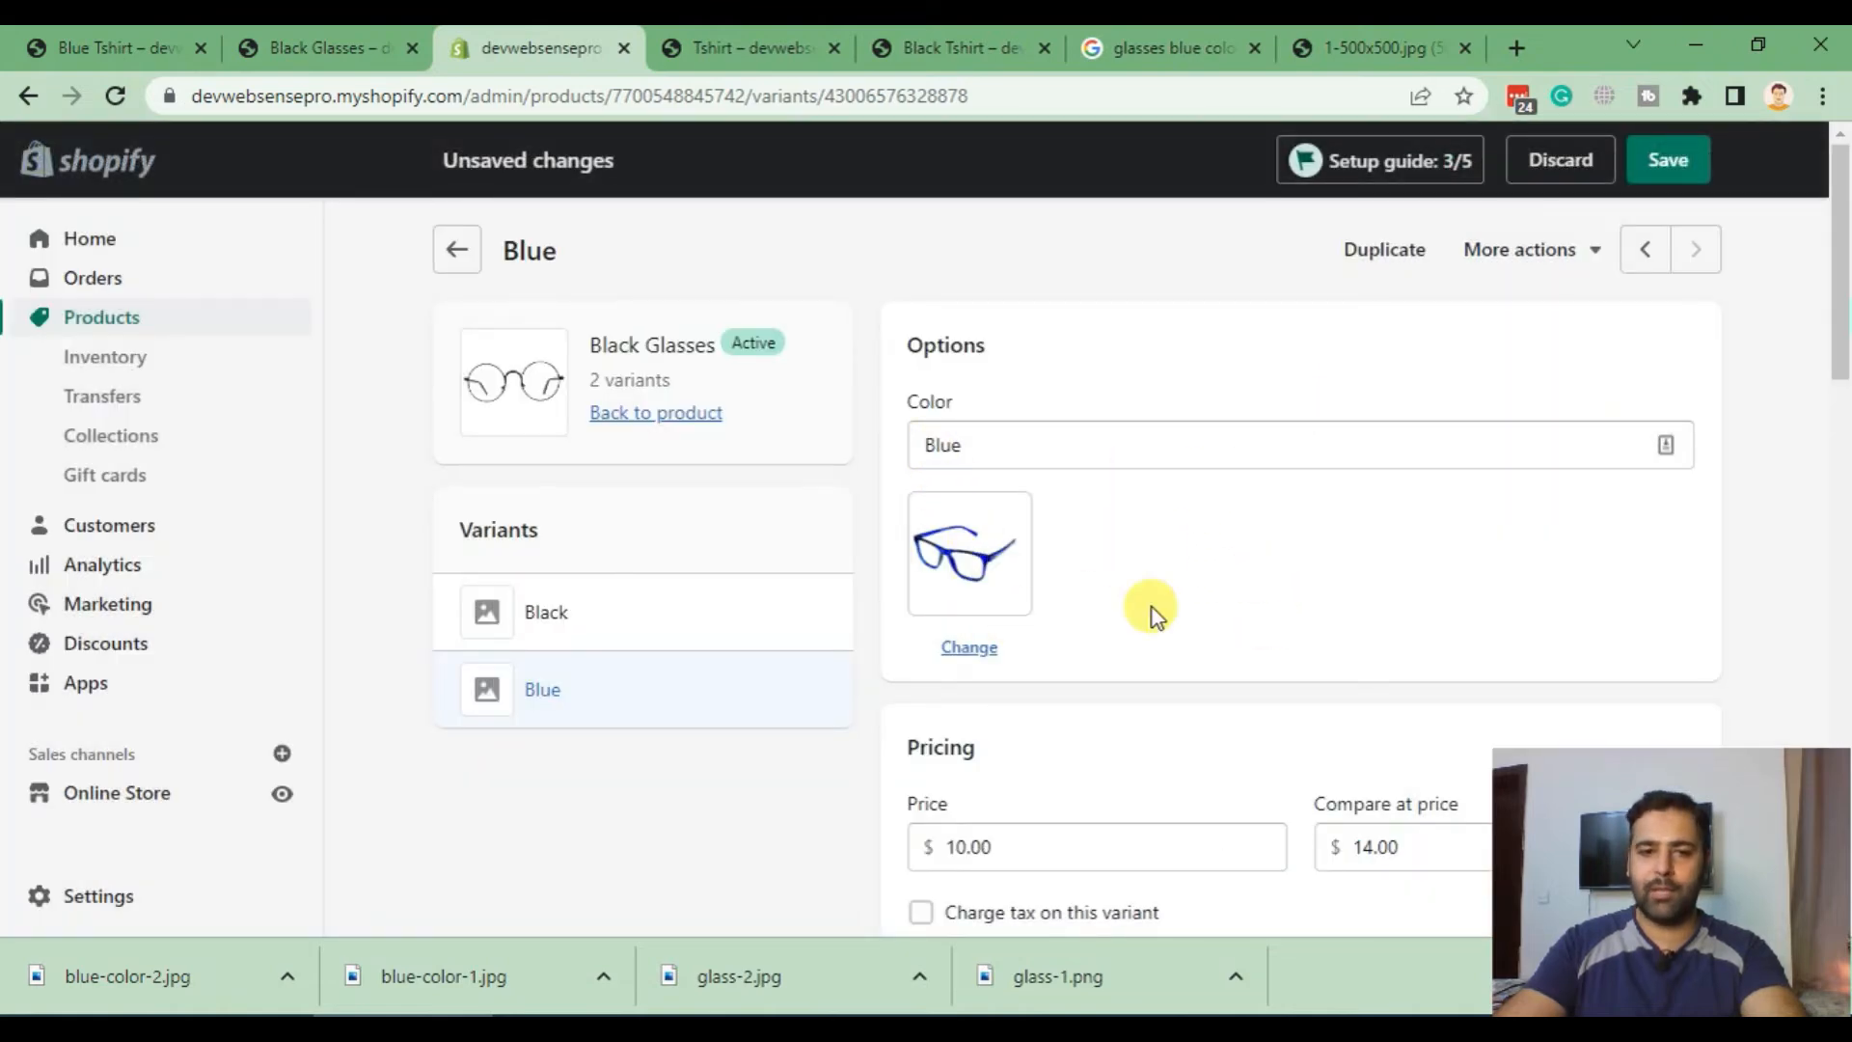
{"action": "left_click", "coordinate": [1668, 163]}
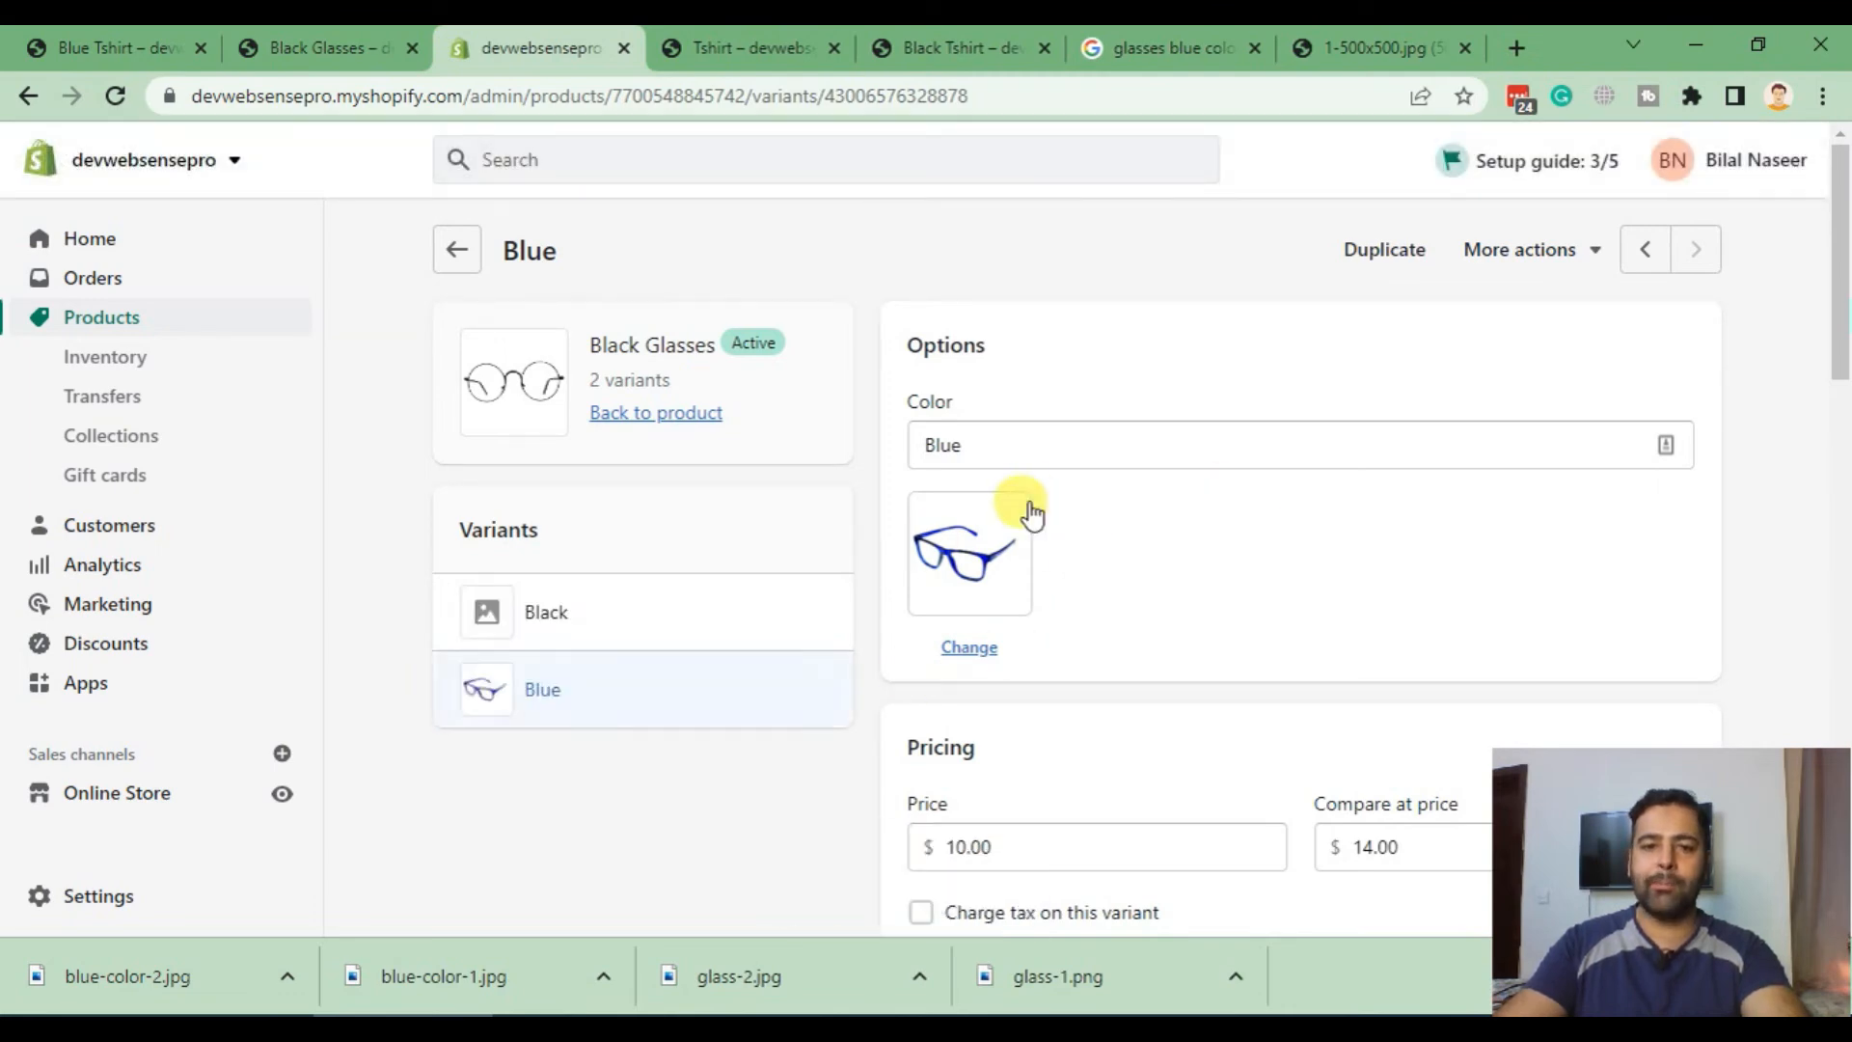
Step: Assign the existing picture of glasses held before an eye chart to the Black variant and save it
{"action": "left_click", "coordinate": [584, 623]}
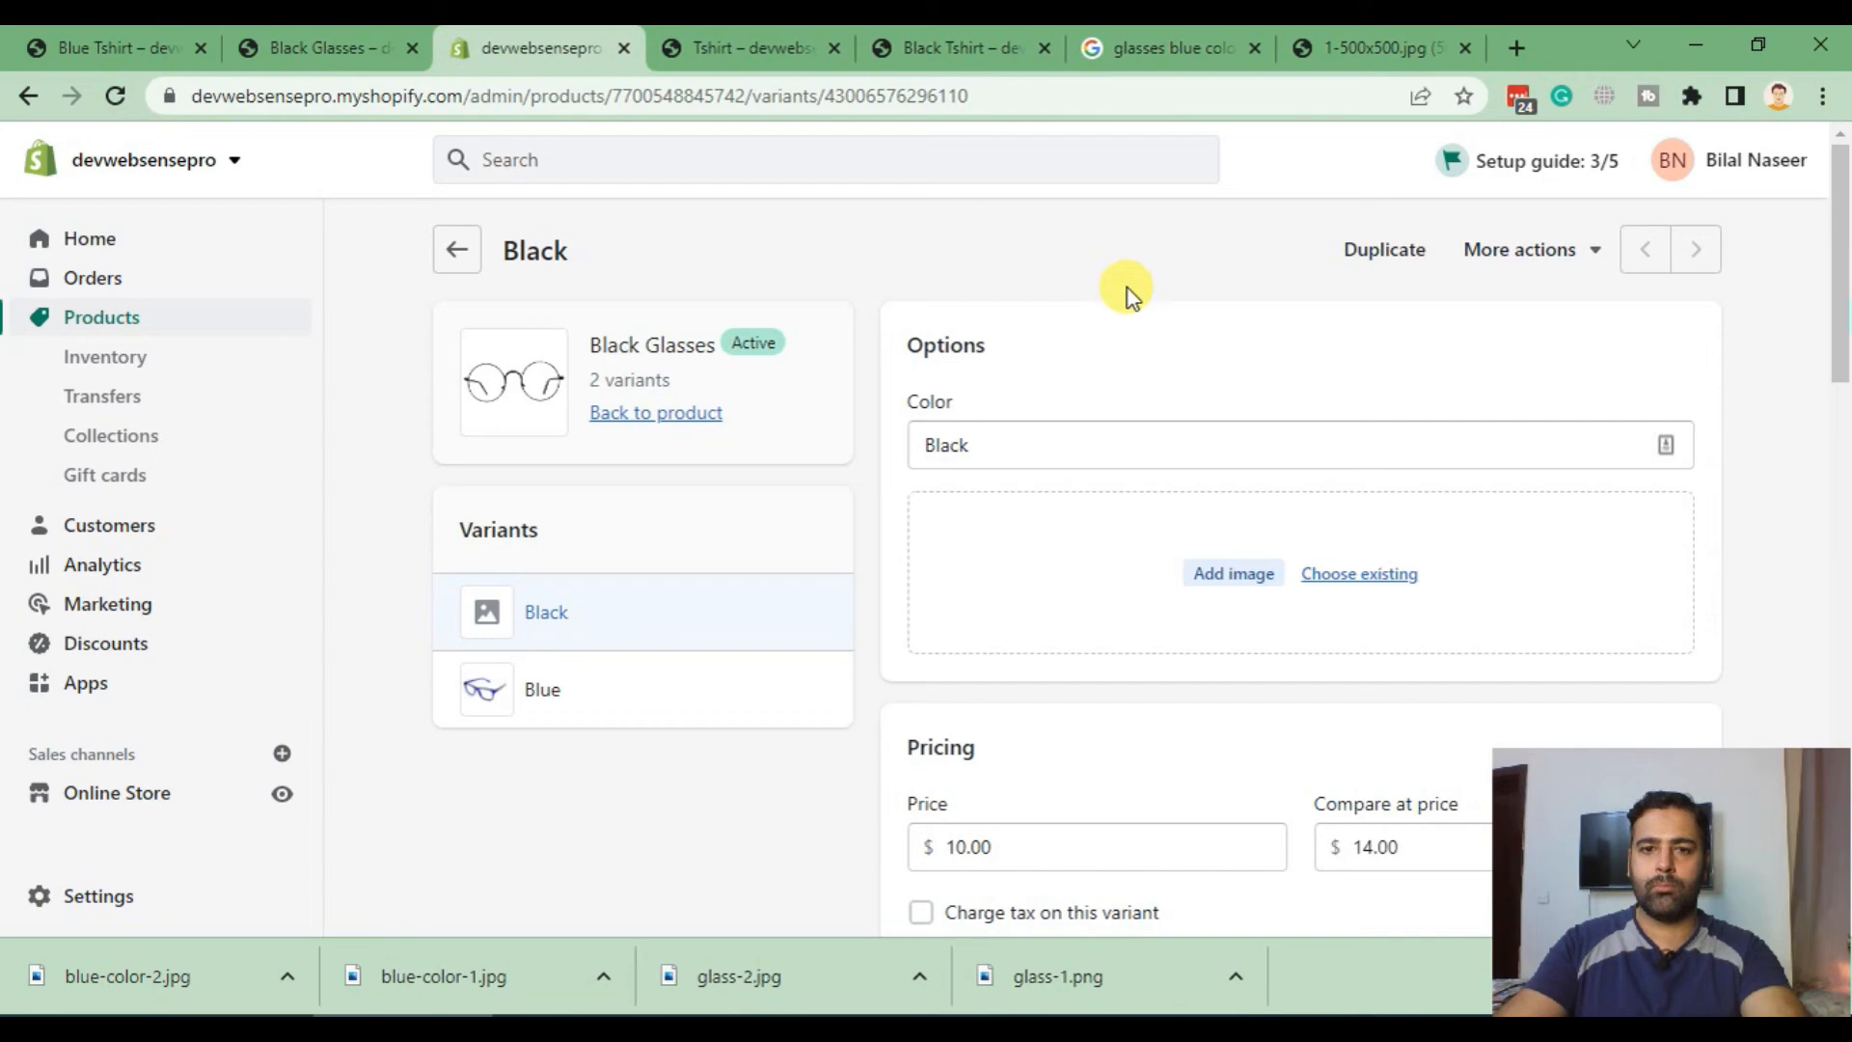
{"action": "left_click", "coordinate": [1225, 585]}
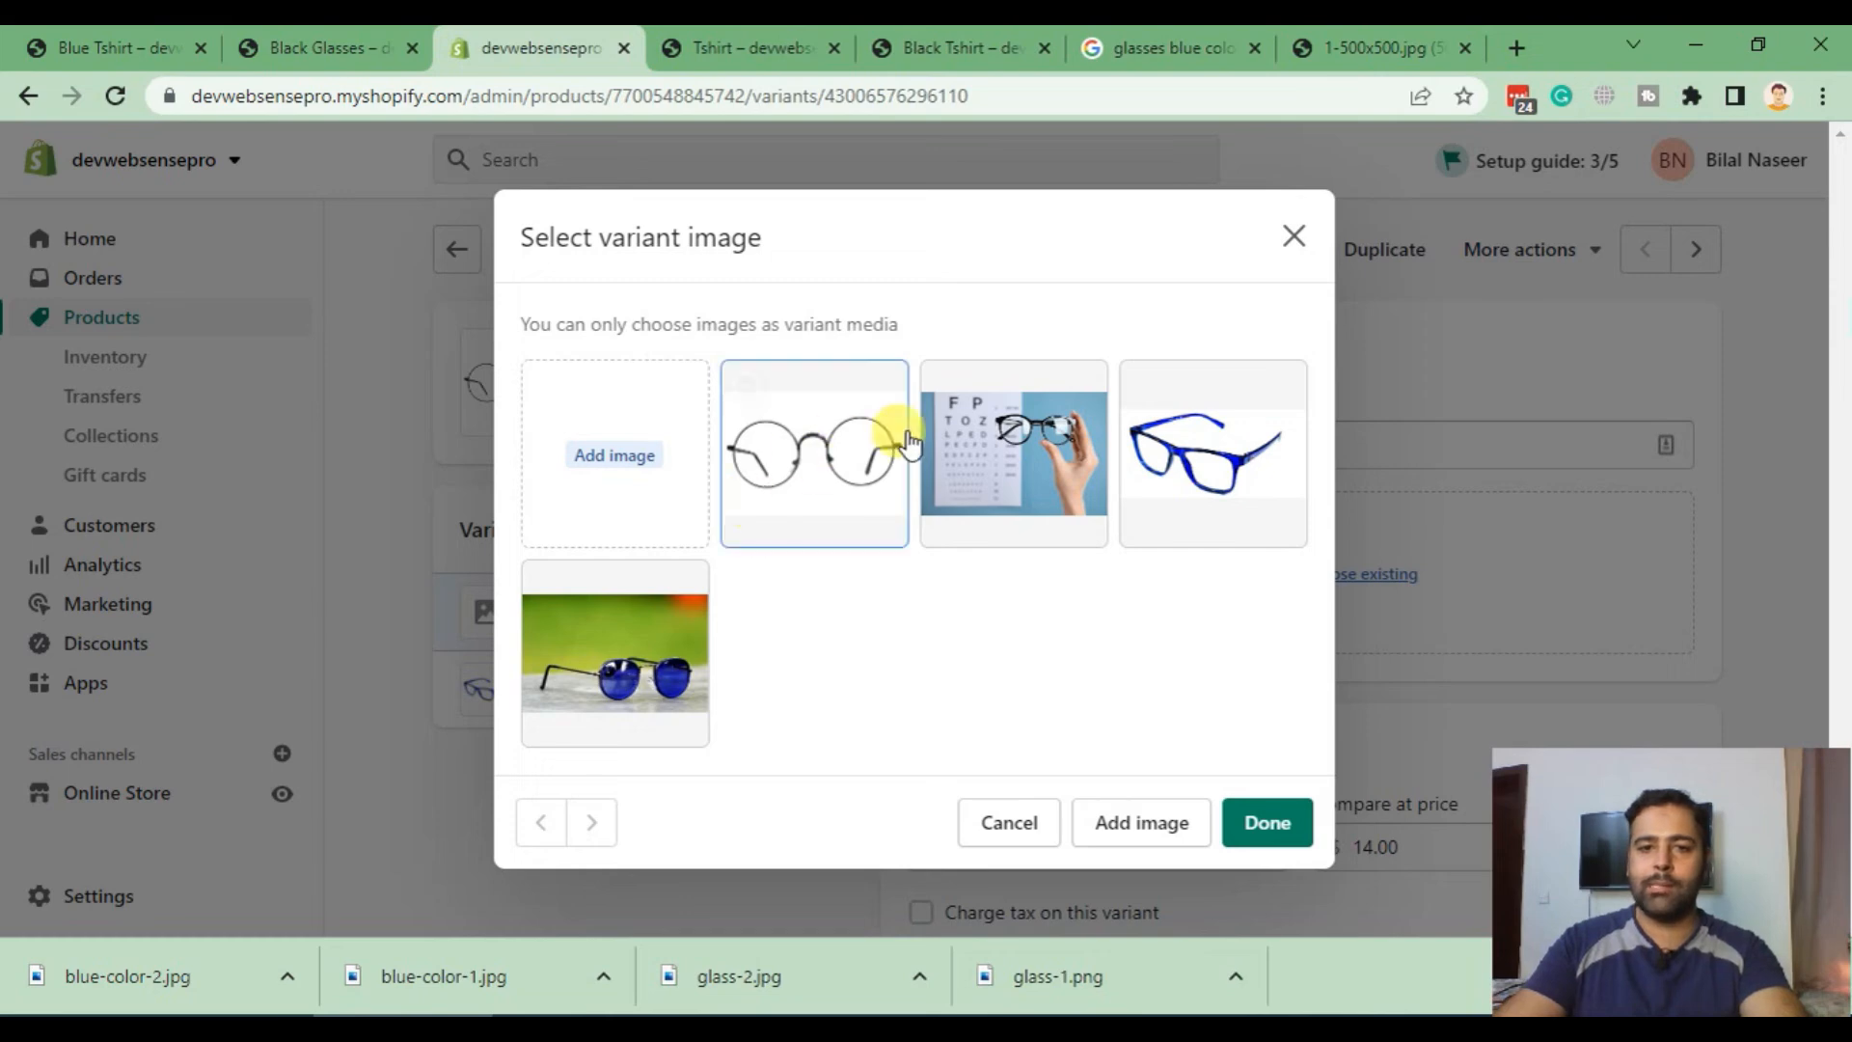
{"action": "left_click", "coordinate": [1009, 425]}
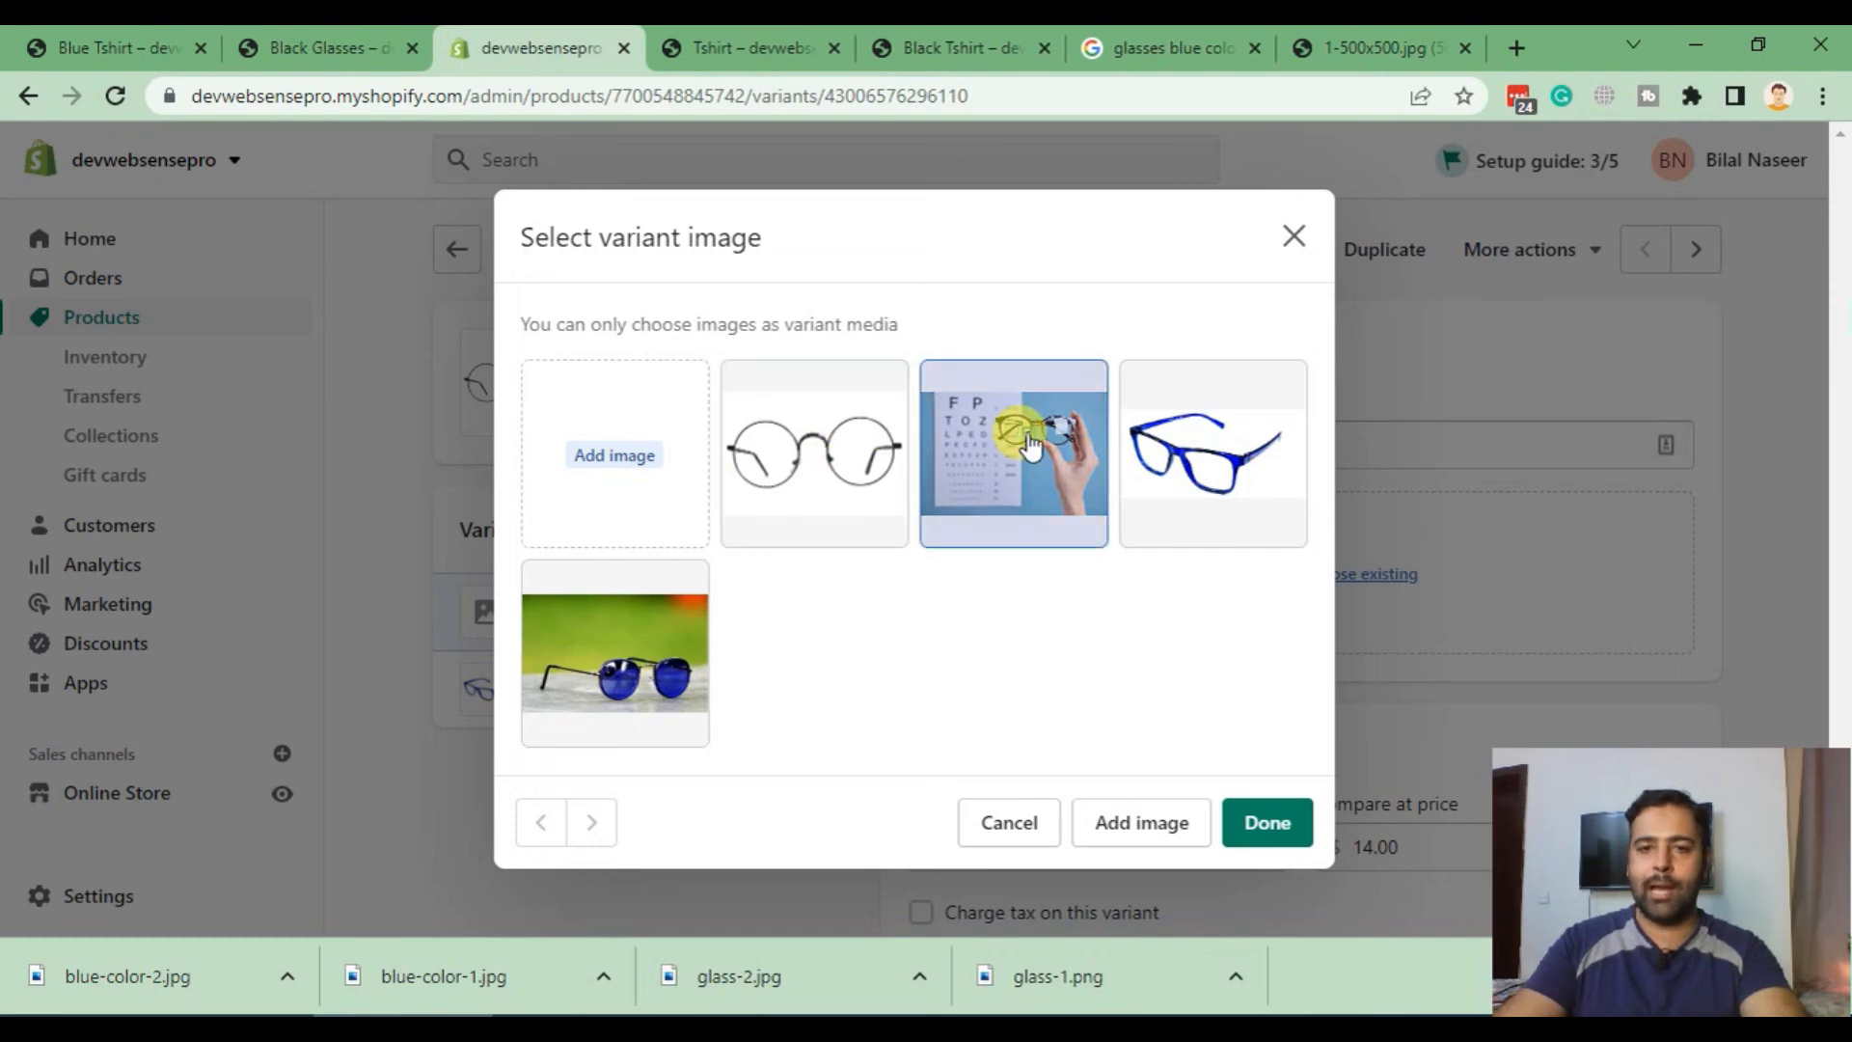
{"action": "left_click", "coordinate": [1275, 830]}
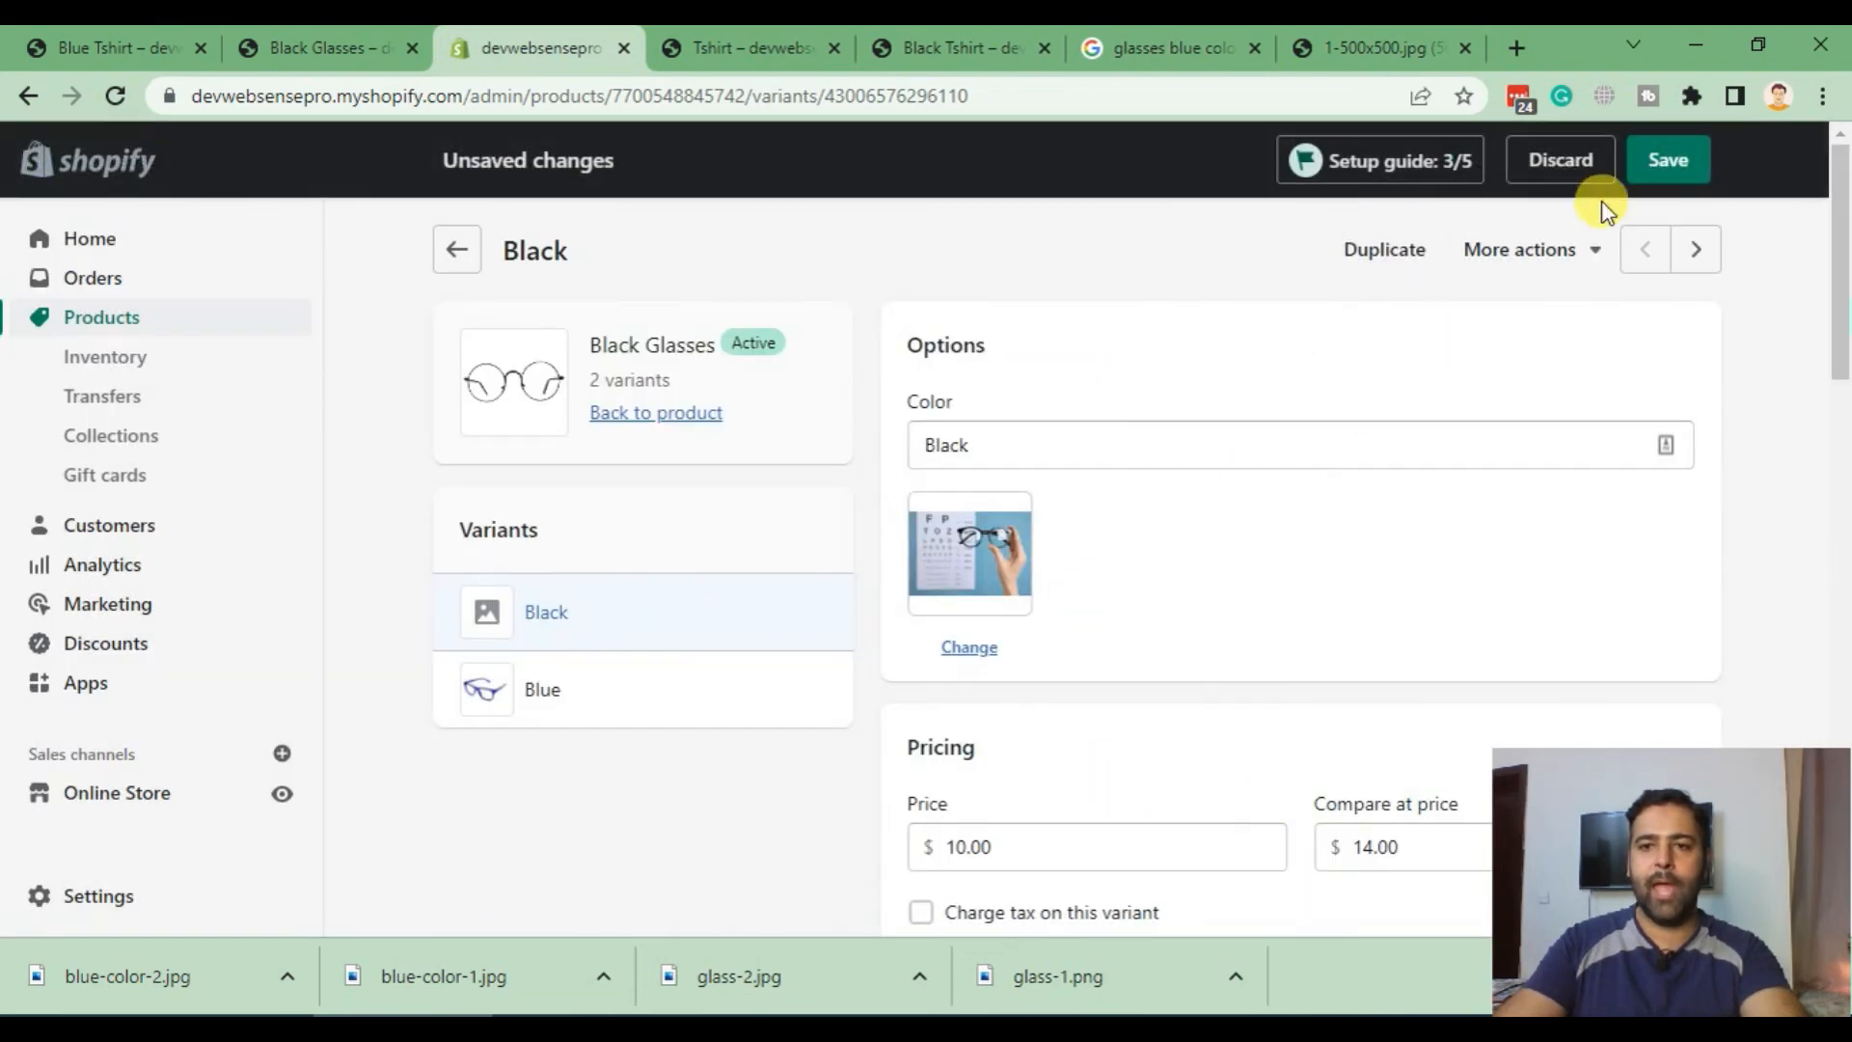
{"action": "left_click", "coordinate": [1651, 165]}
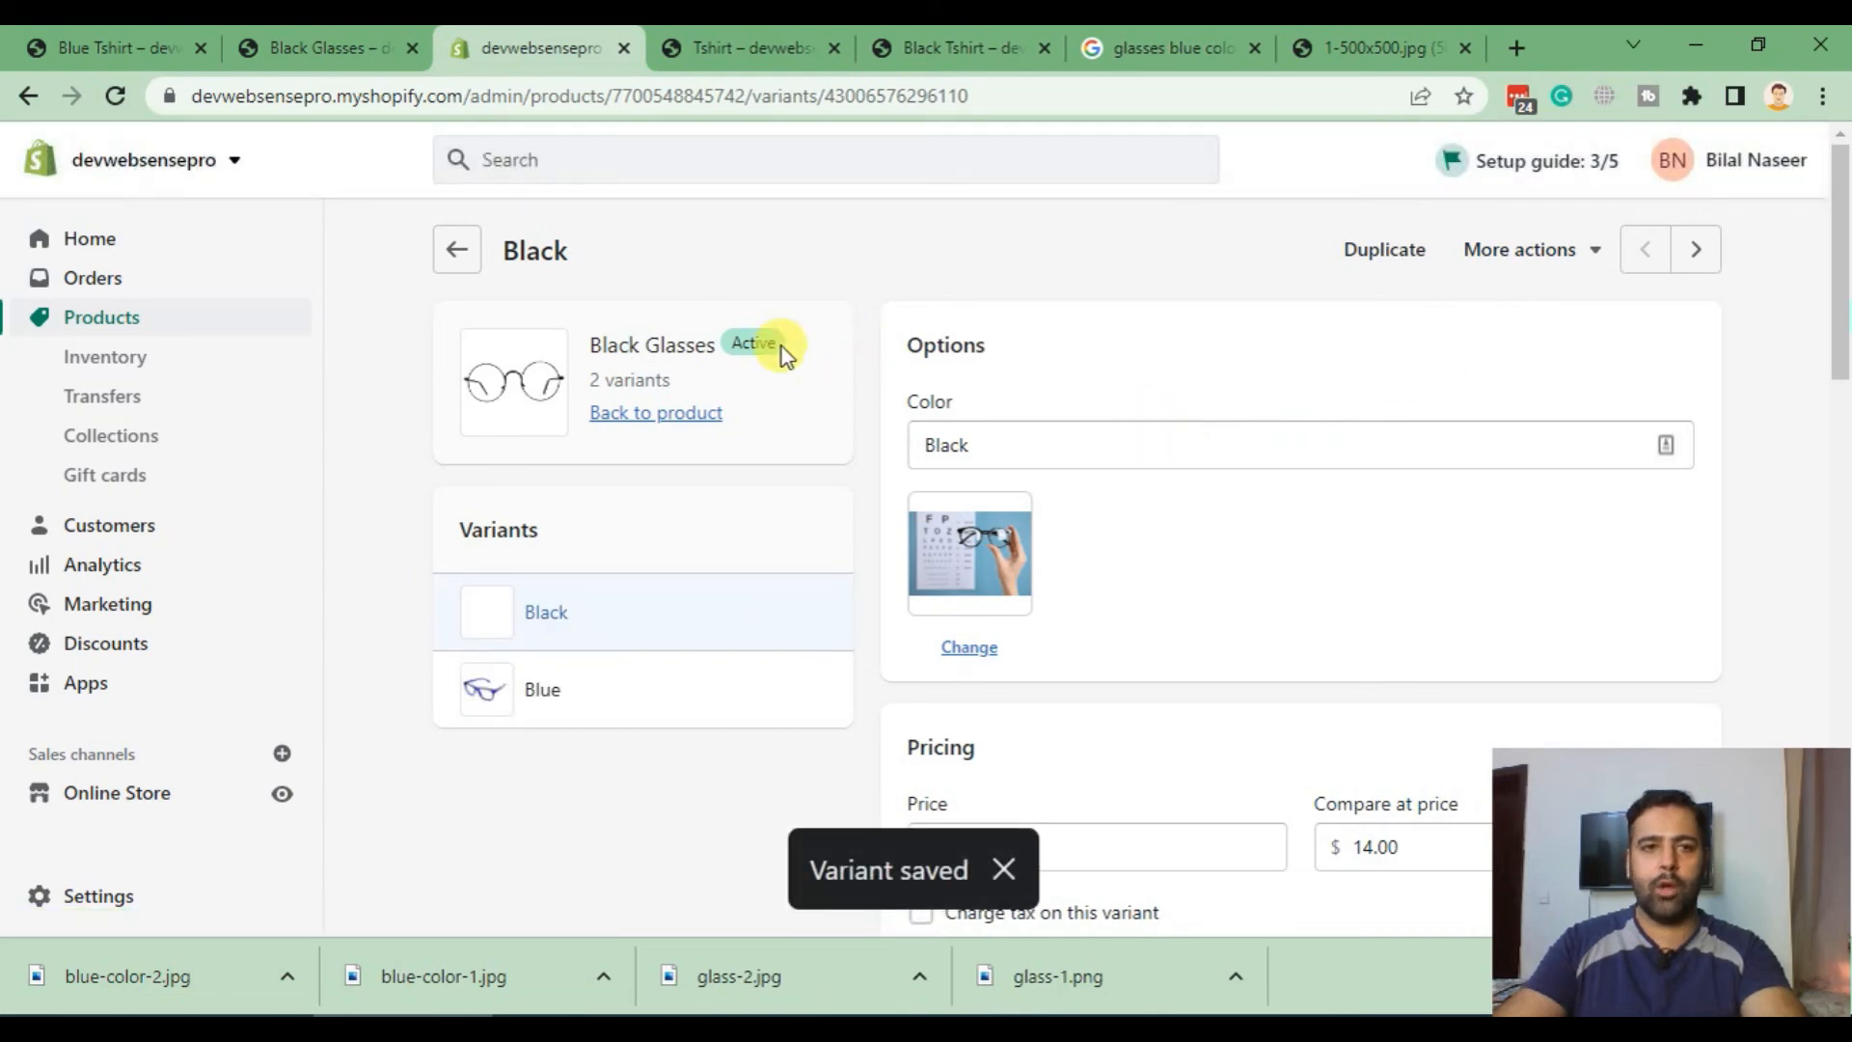
Step: Reload the Black Glasses store preview, select the Blue color, dismiss the notification popup and examine the product images
{"action": "left_click", "coordinate": [315, 52]}
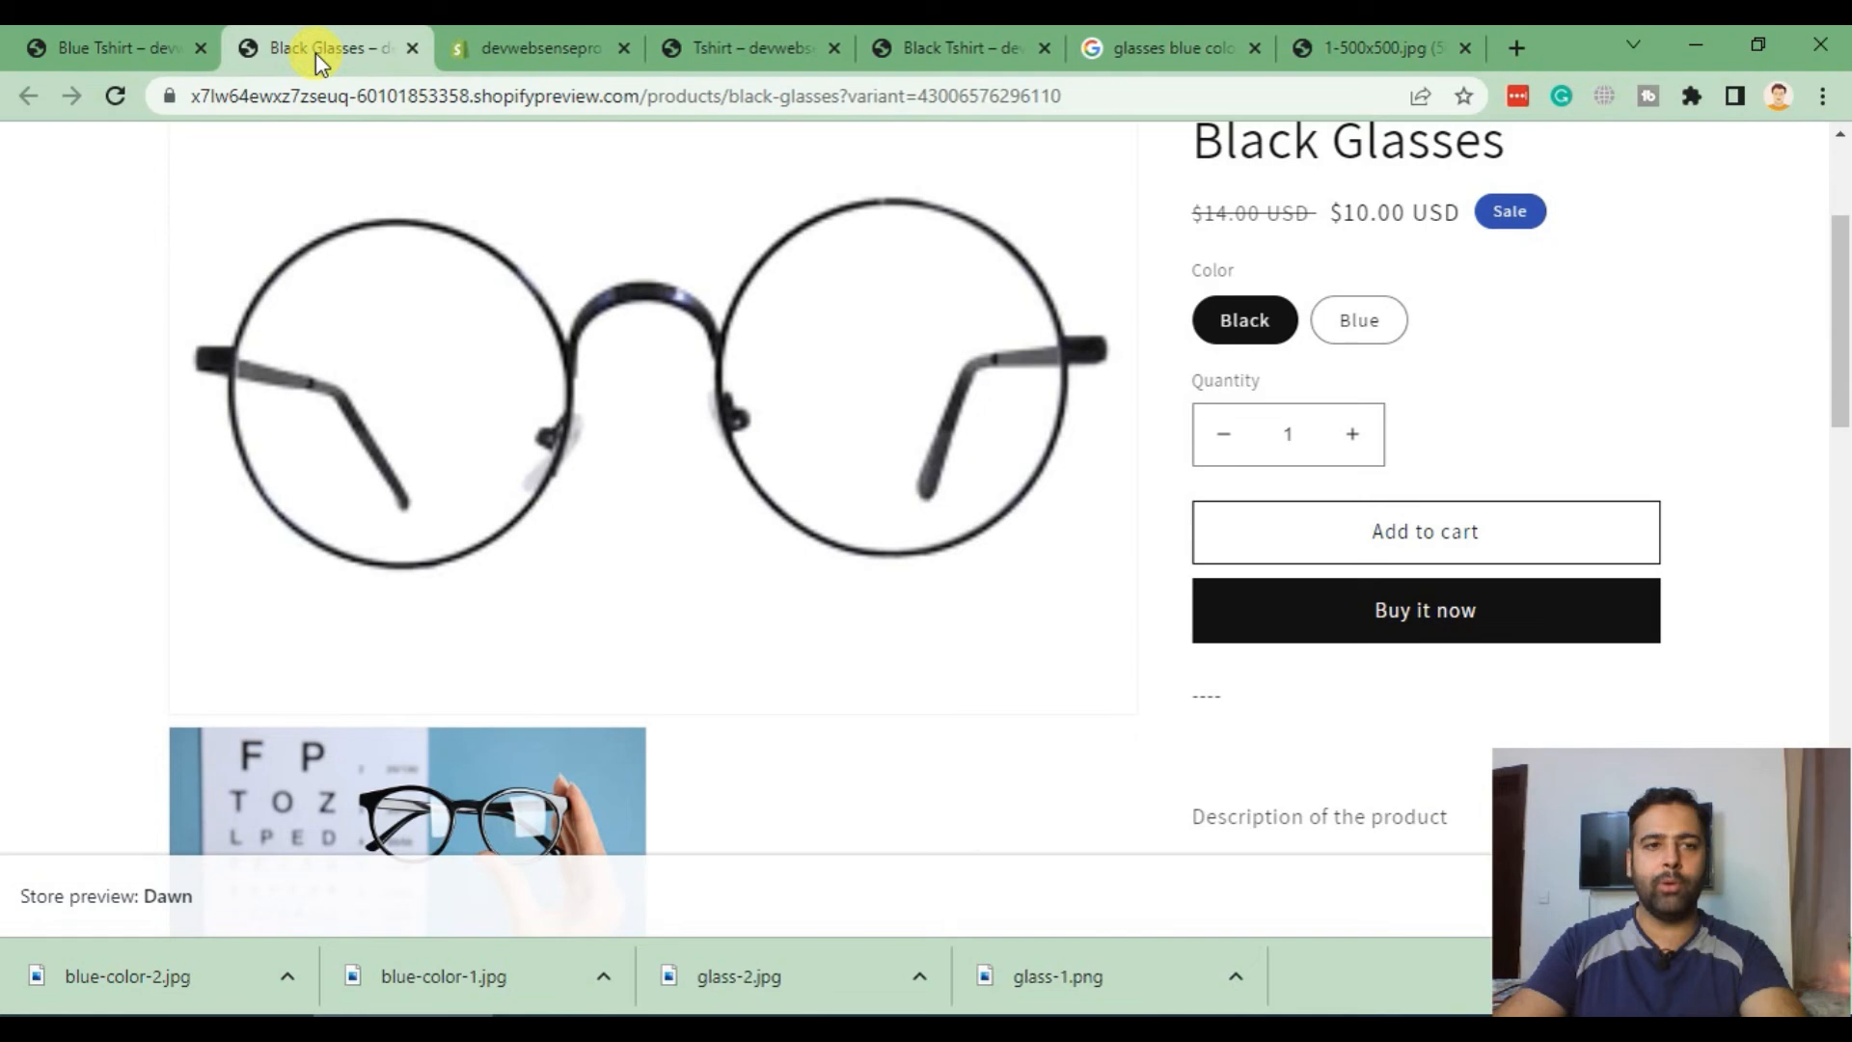
{"action": "left_click", "coordinate": [117, 97]}
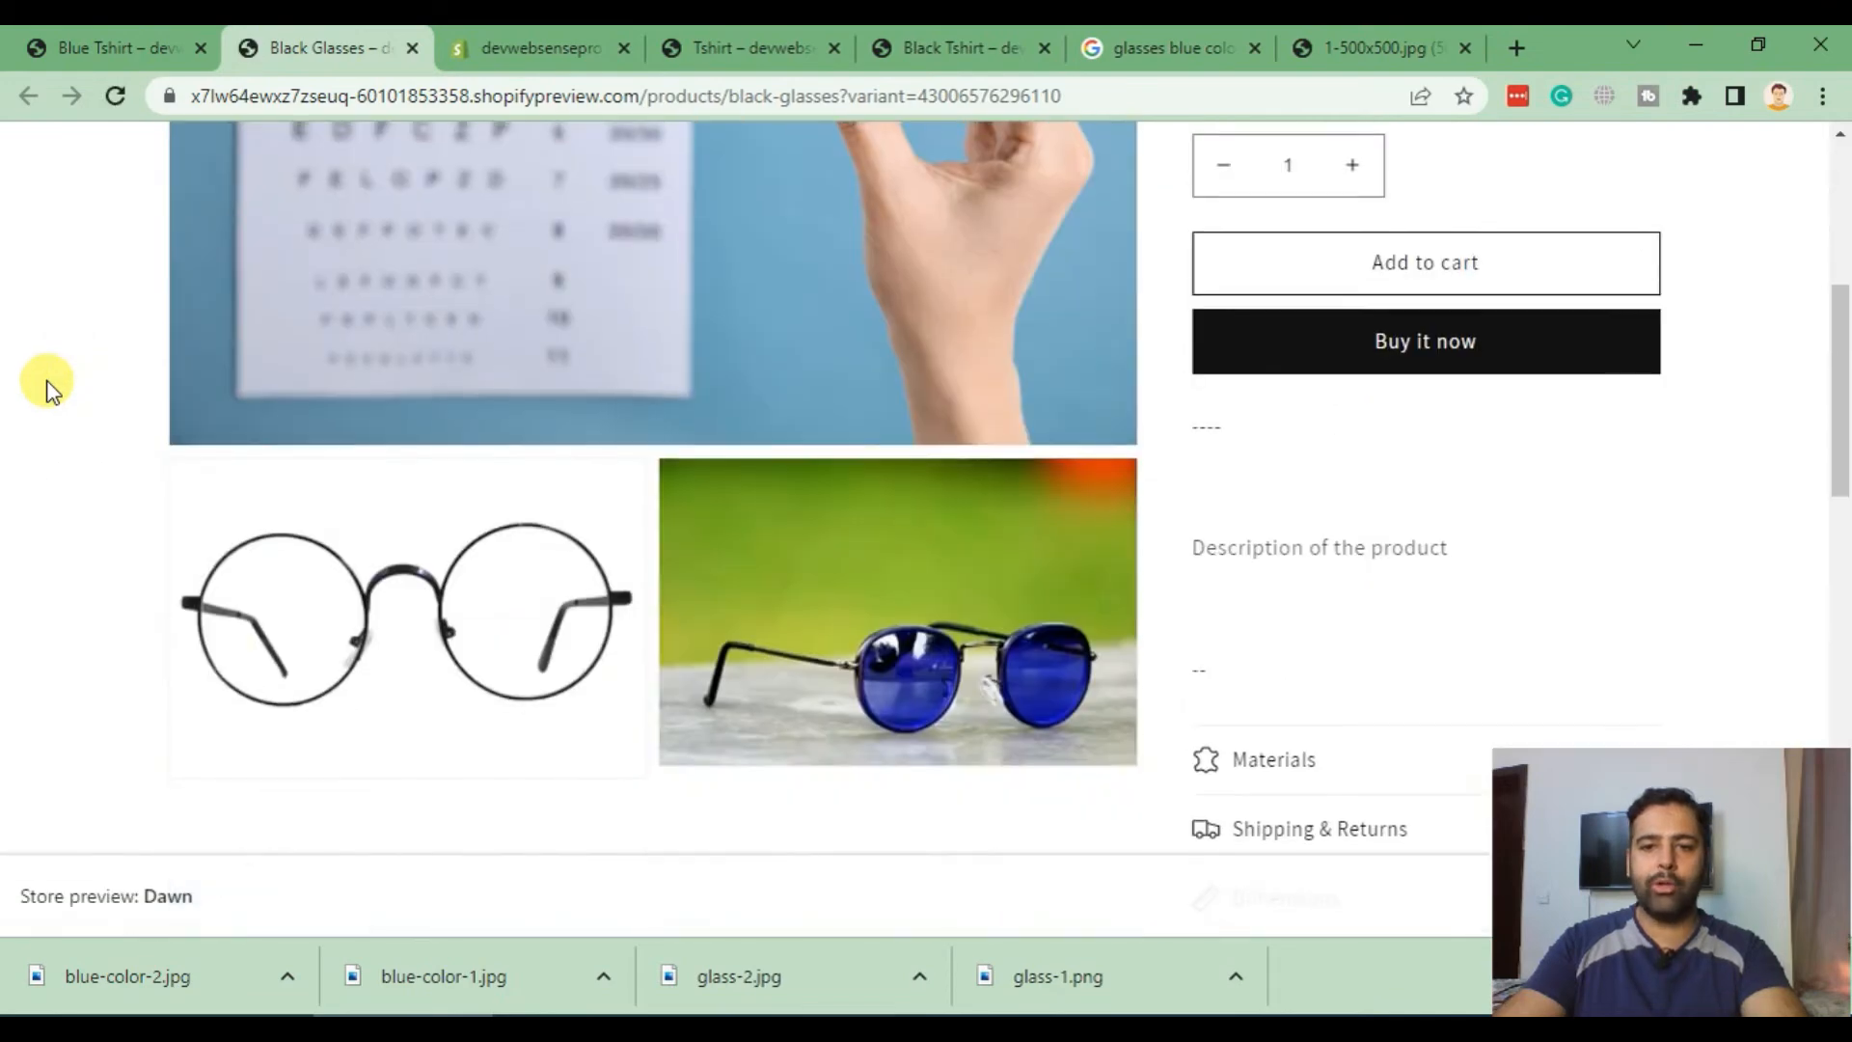
{"action": "scroll", "coordinate": [768, 610], "scroll_direction": "down", "scroll_amount": 5}
{"action": "scroll", "coordinate": [768, 614], "scroll_direction": "up", "scroll_amount": 8}
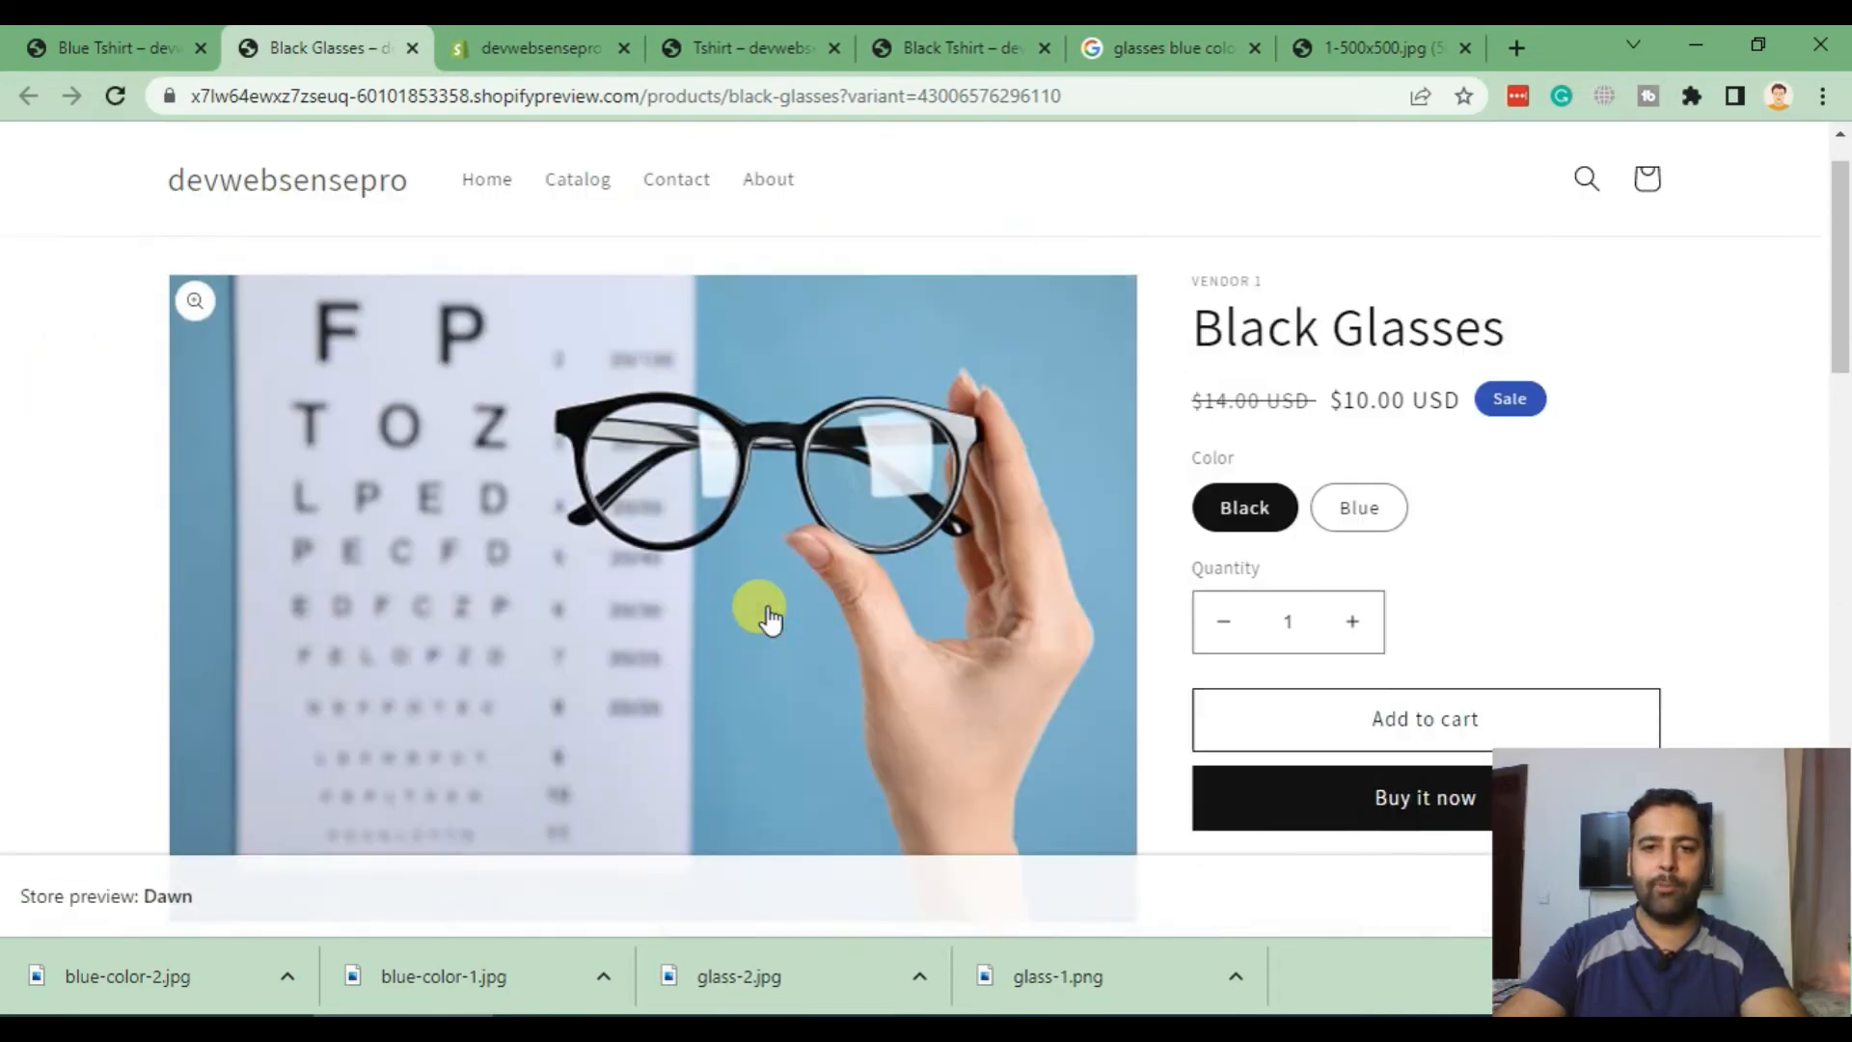
{"action": "left_click", "coordinate": [1353, 573]}
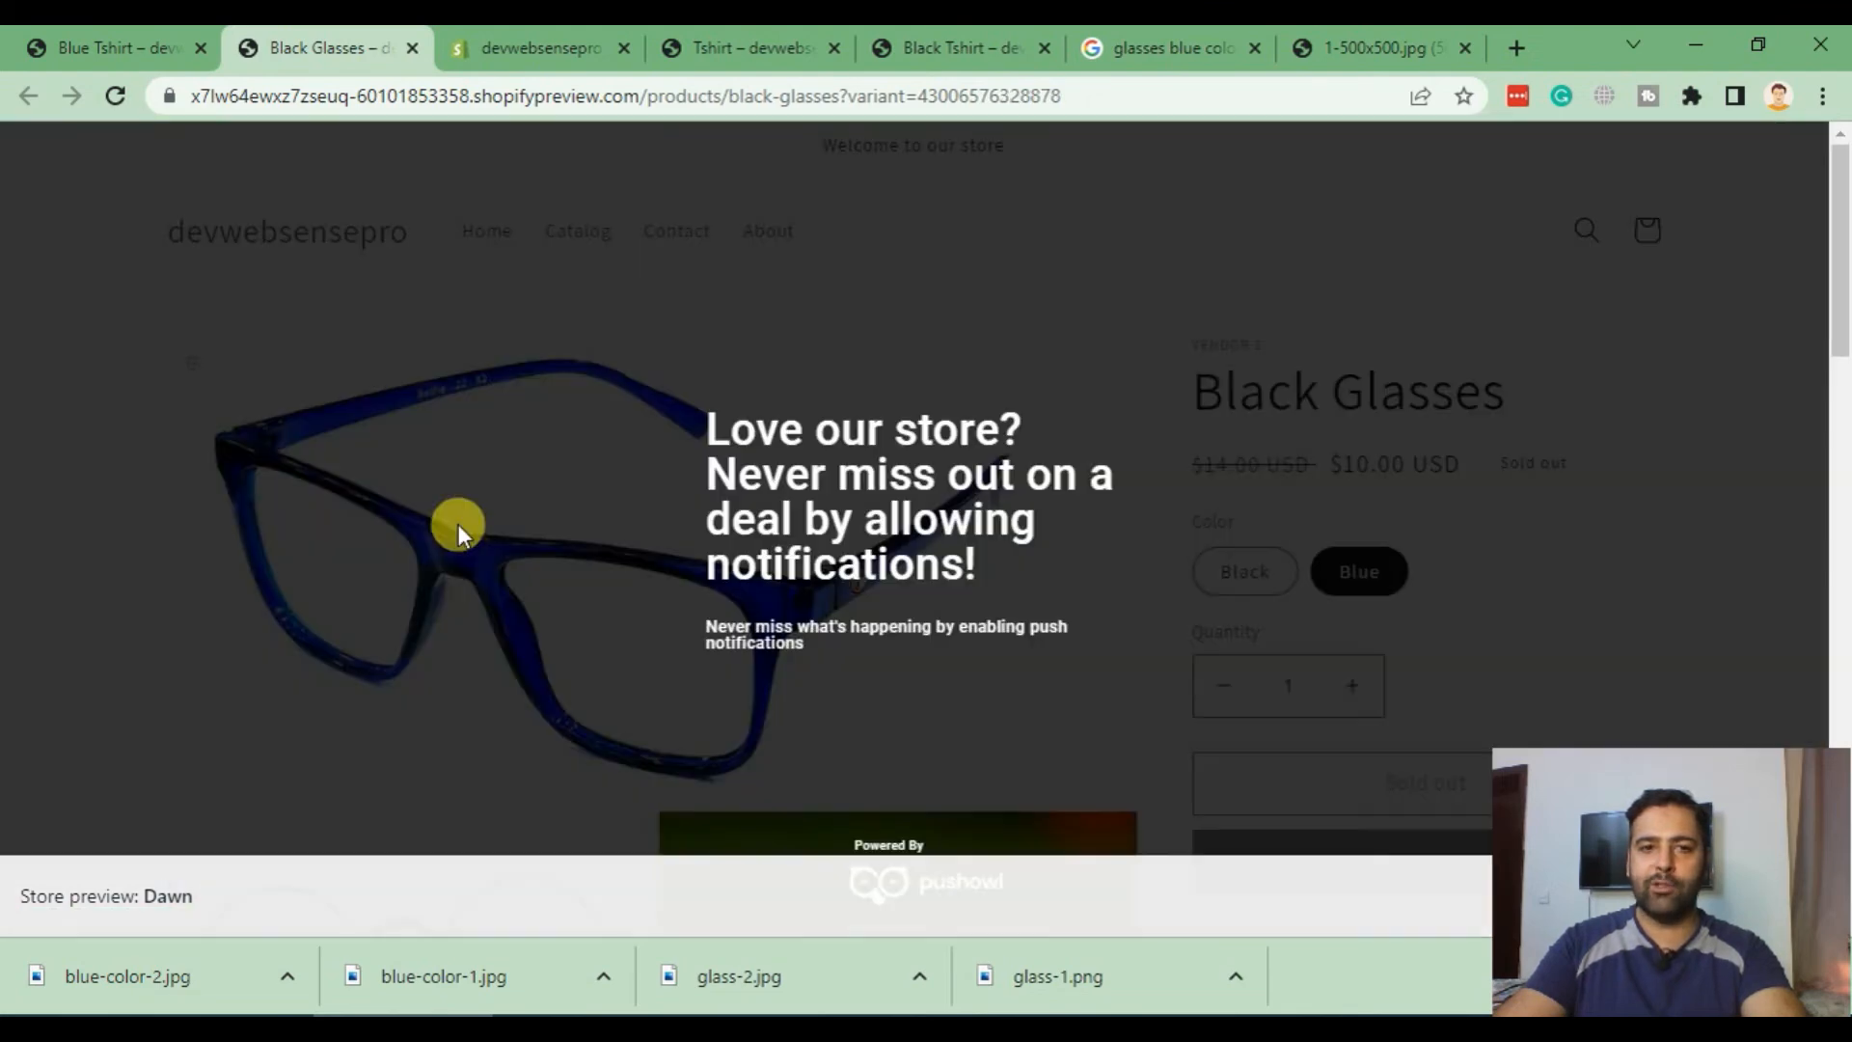
{"action": "left_click", "coordinate": [554, 143]}
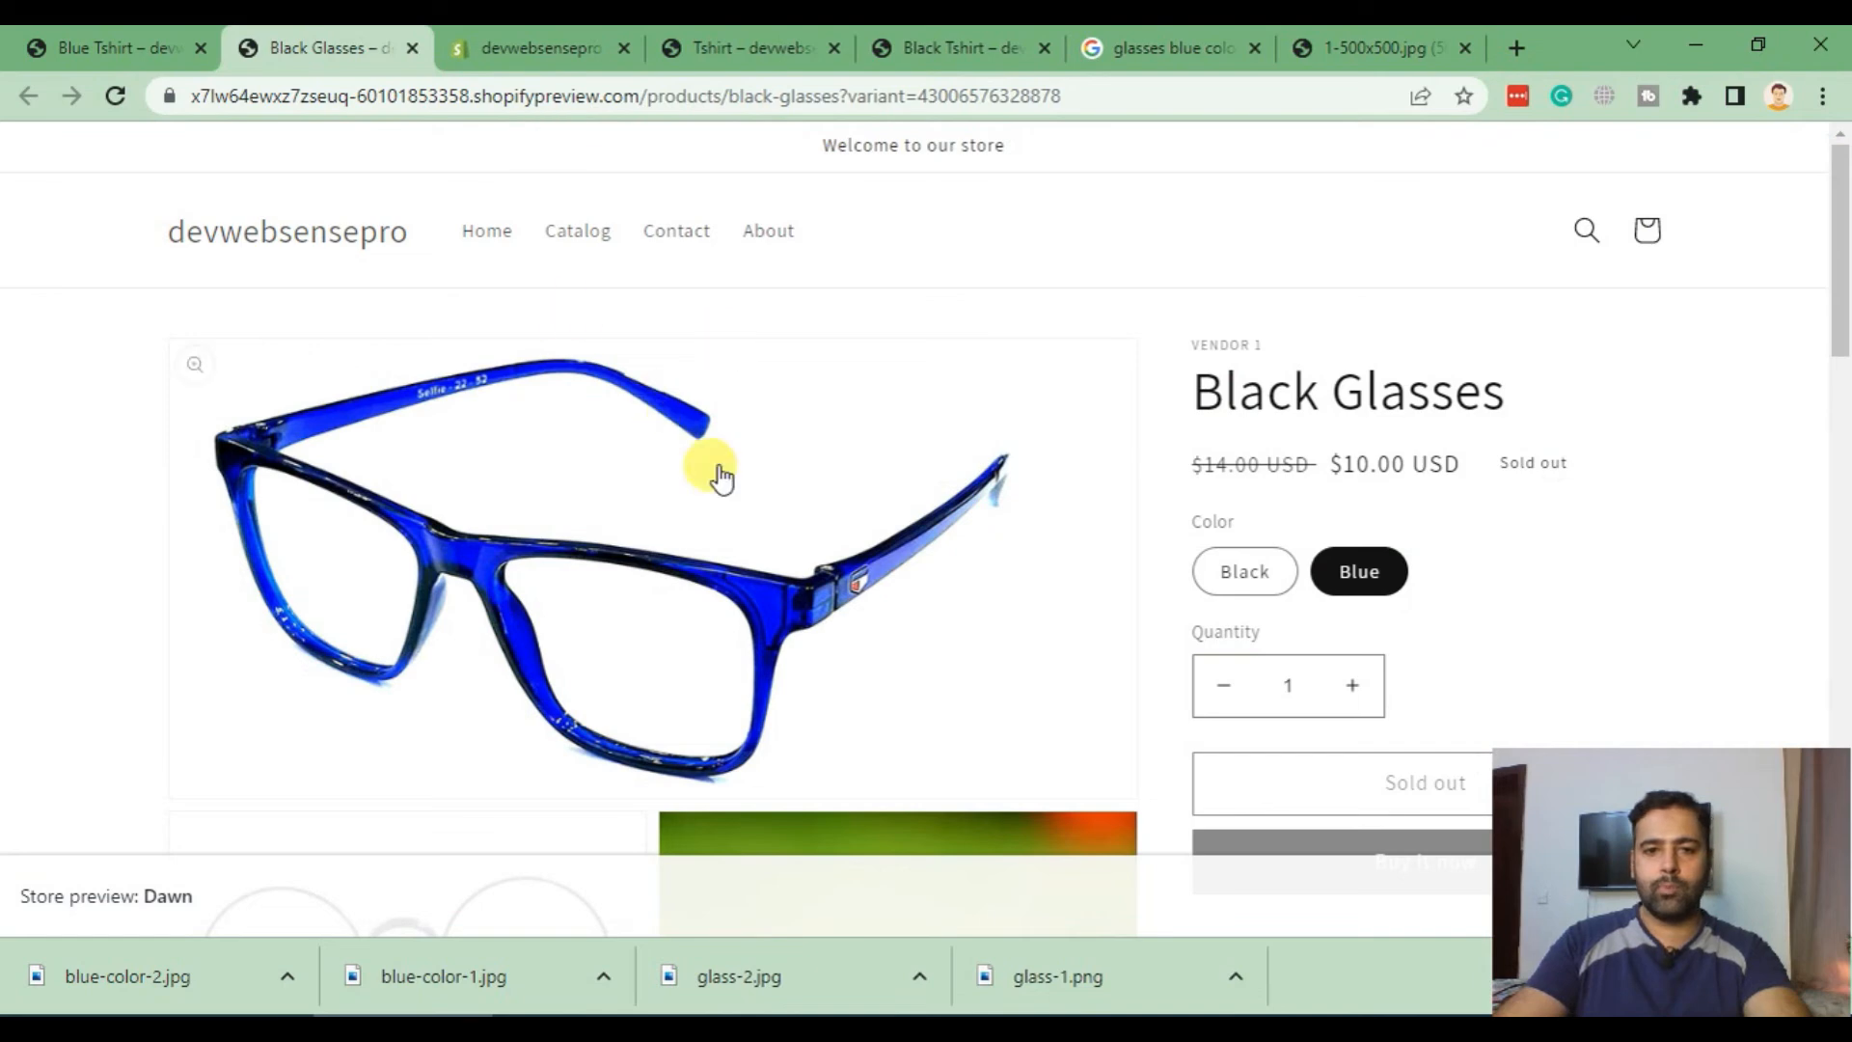
{"action": "scroll", "coordinate": [591, 467], "scroll_direction": "down", "scroll_amount": 5}
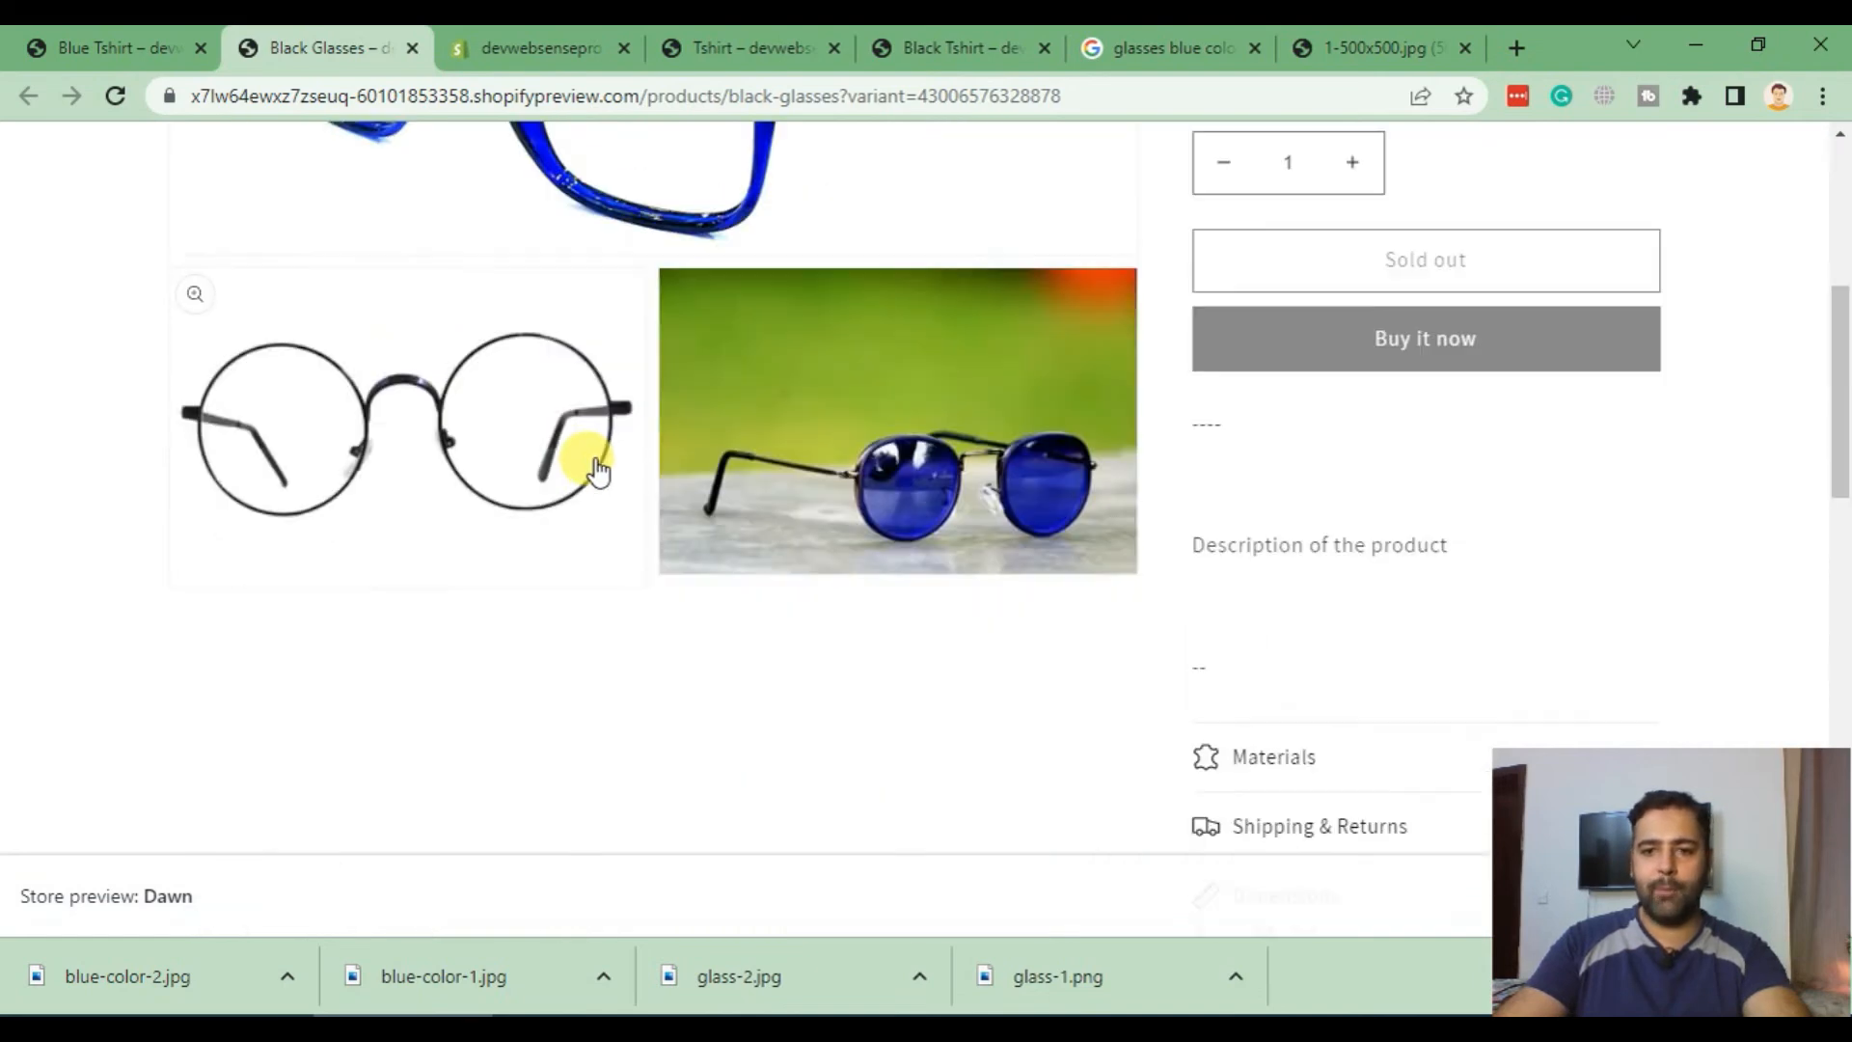
{"action": "scroll", "coordinate": [591, 467], "scroll_direction": "up", "scroll_amount": 5}
Step: Switch the store preview back to the Black color and examine its main image and gallery
{"action": "left_click", "coordinate": [1231, 578]}
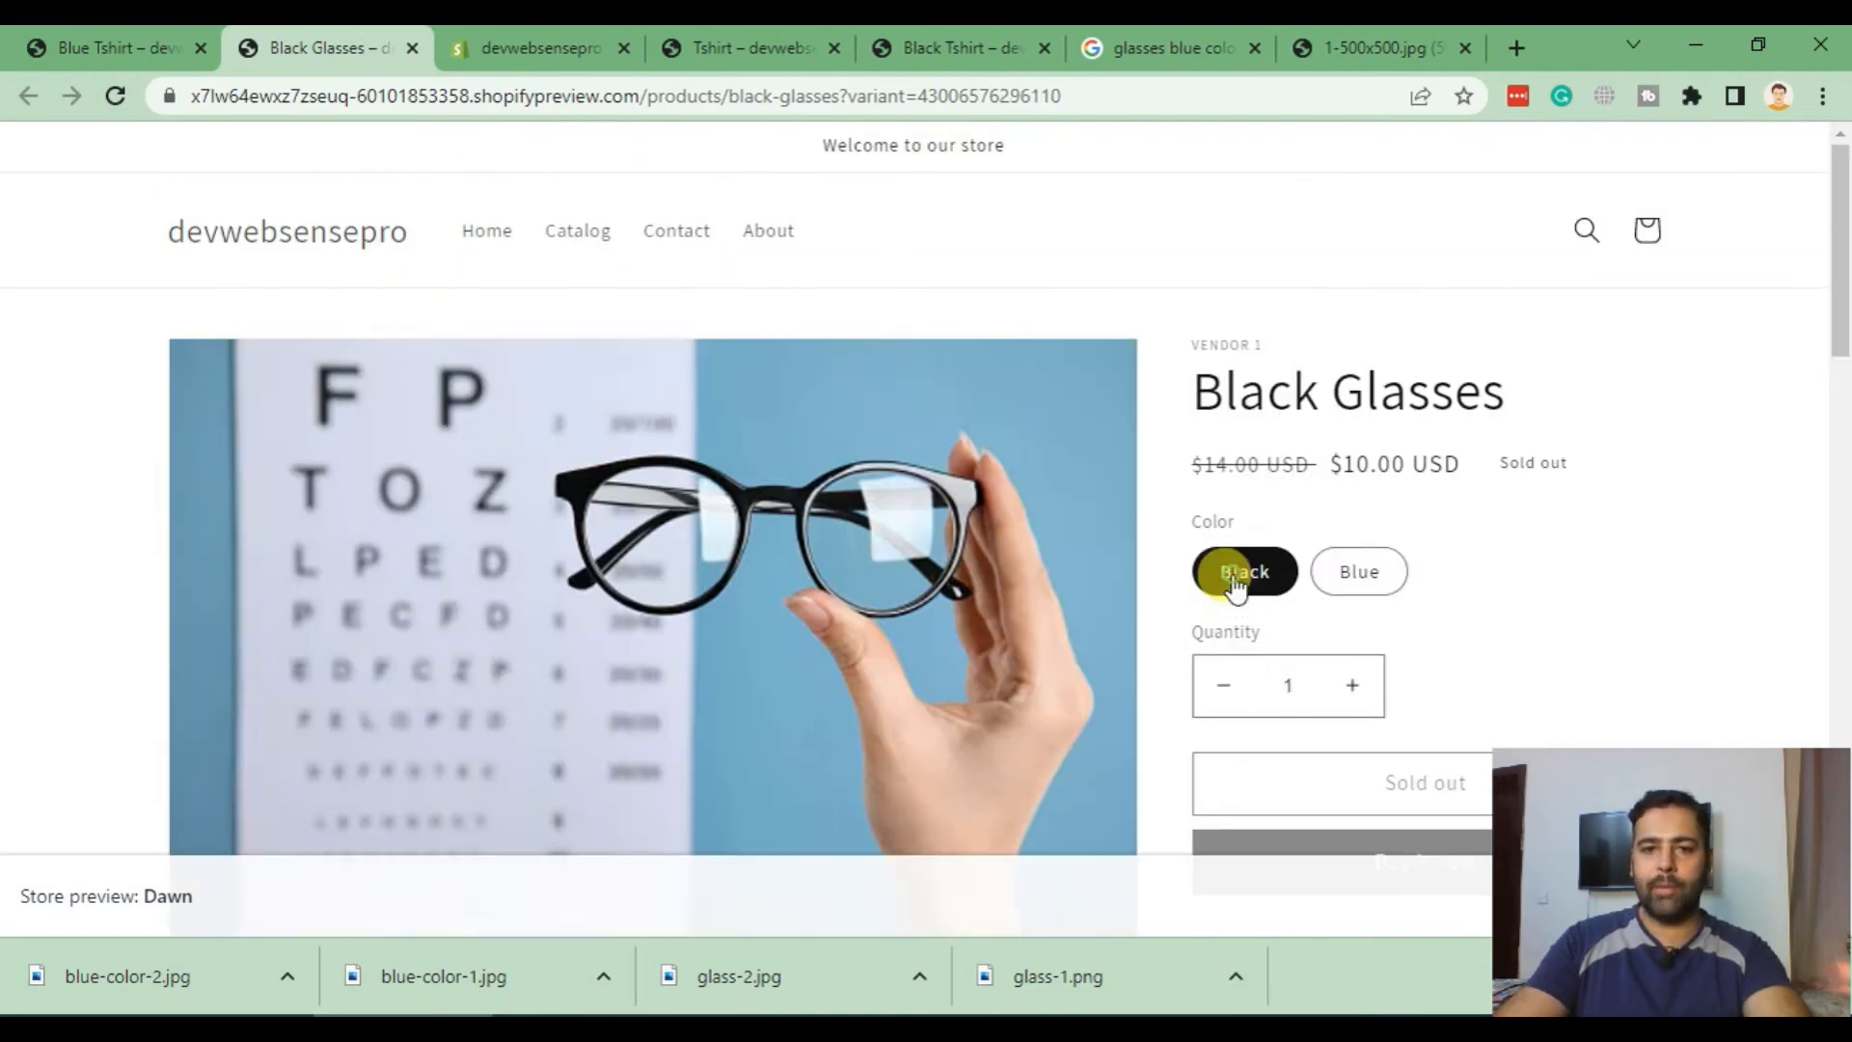
{"action": "scroll", "coordinate": [591, 439], "scroll_direction": "down", "scroll_amount": 5}
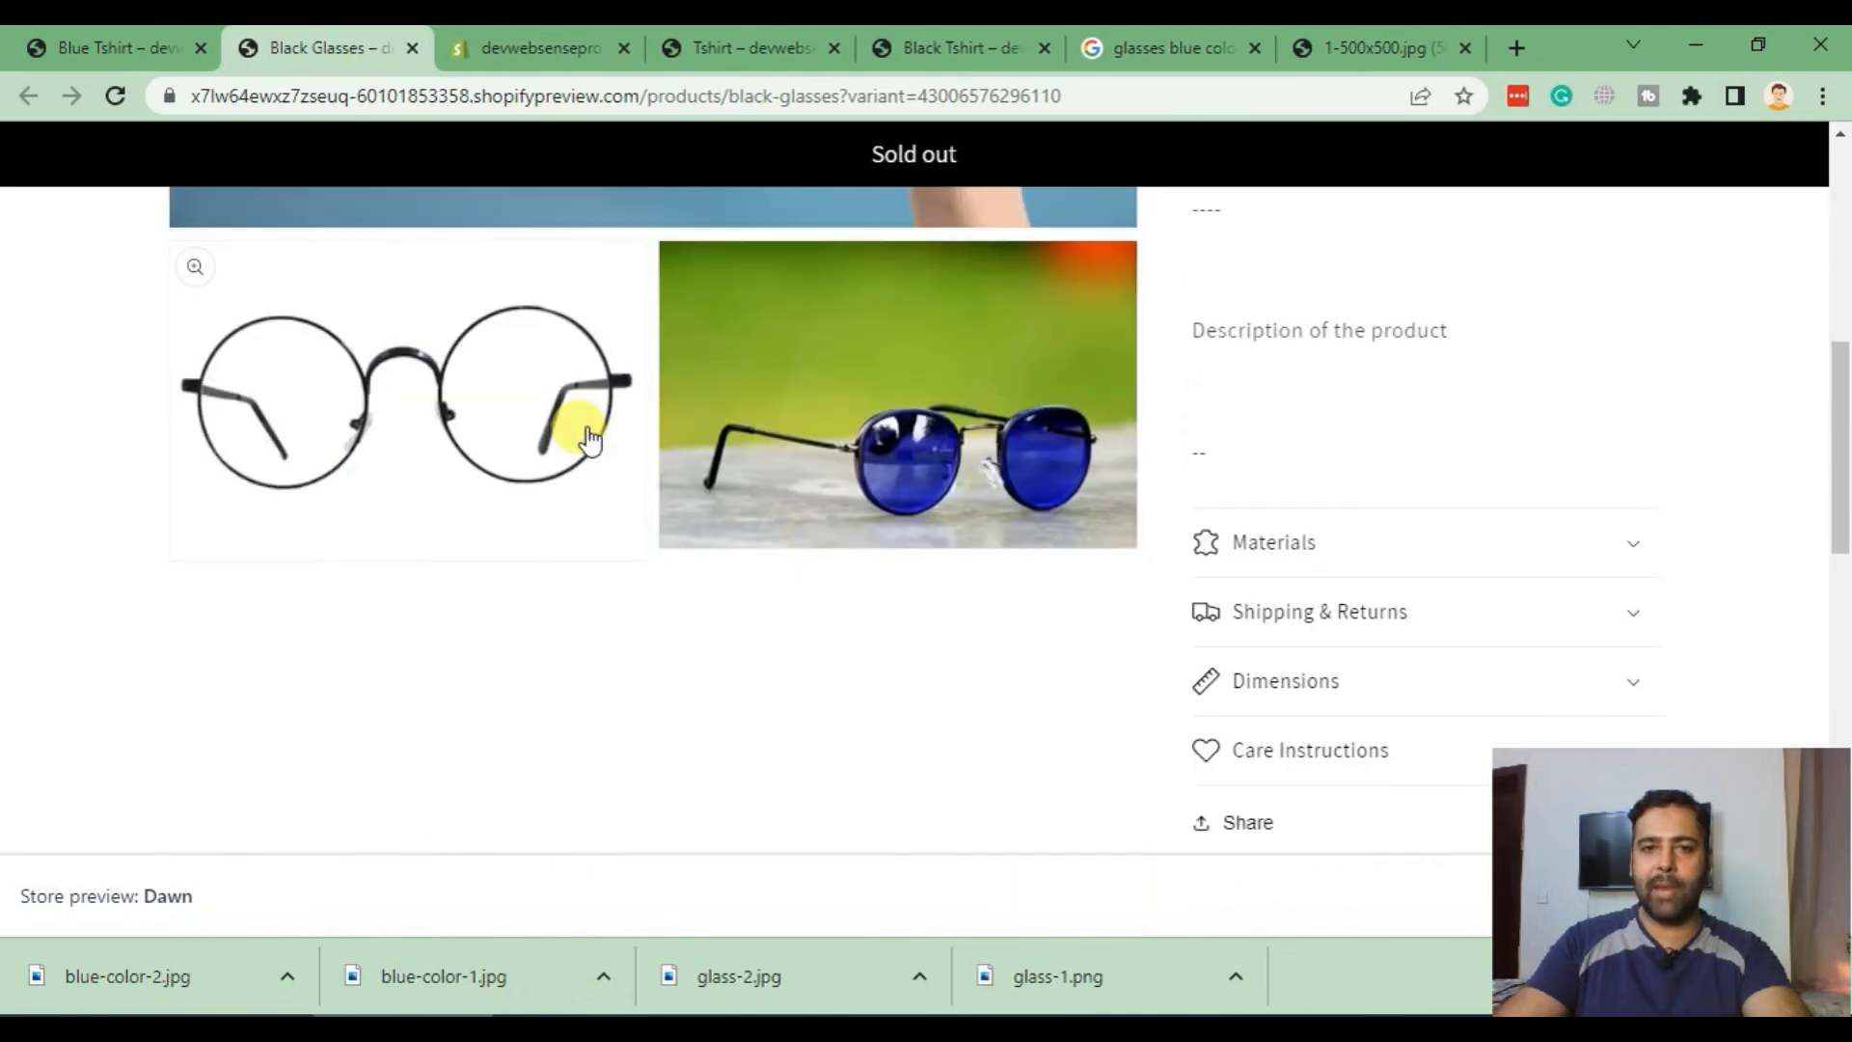
{"action": "scroll", "coordinate": [588, 438], "scroll_direction": "up", "scroll_amount": 7}
{"action": "scroll", "coordinate": [687, 534], "scroll_direction": "down", "scroll_amount": 1}
{"action": "scroll", "coordinate": [686, 531], "scroll_direction": "down", "scroll_amount": 5}
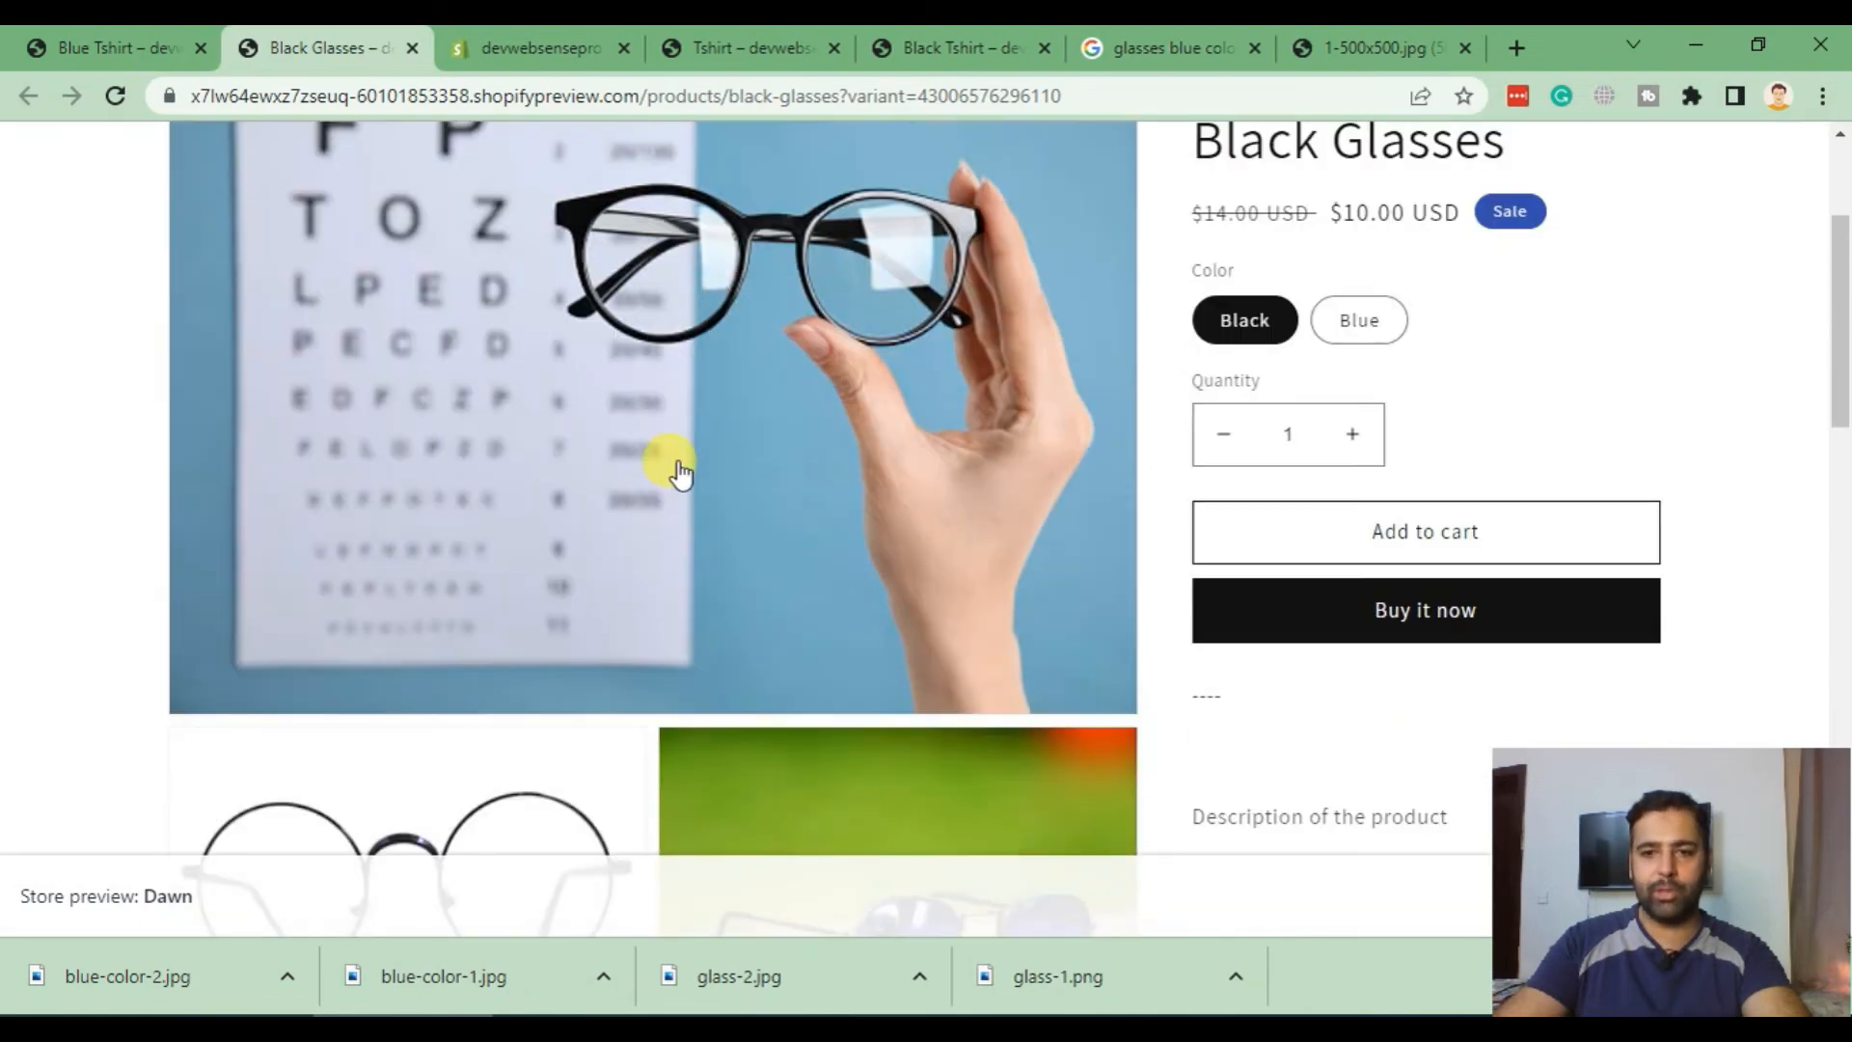
{"action": "scroll", "coordinate": [690, 528], "scroll_direction": "up", "scroll_amount": 6}
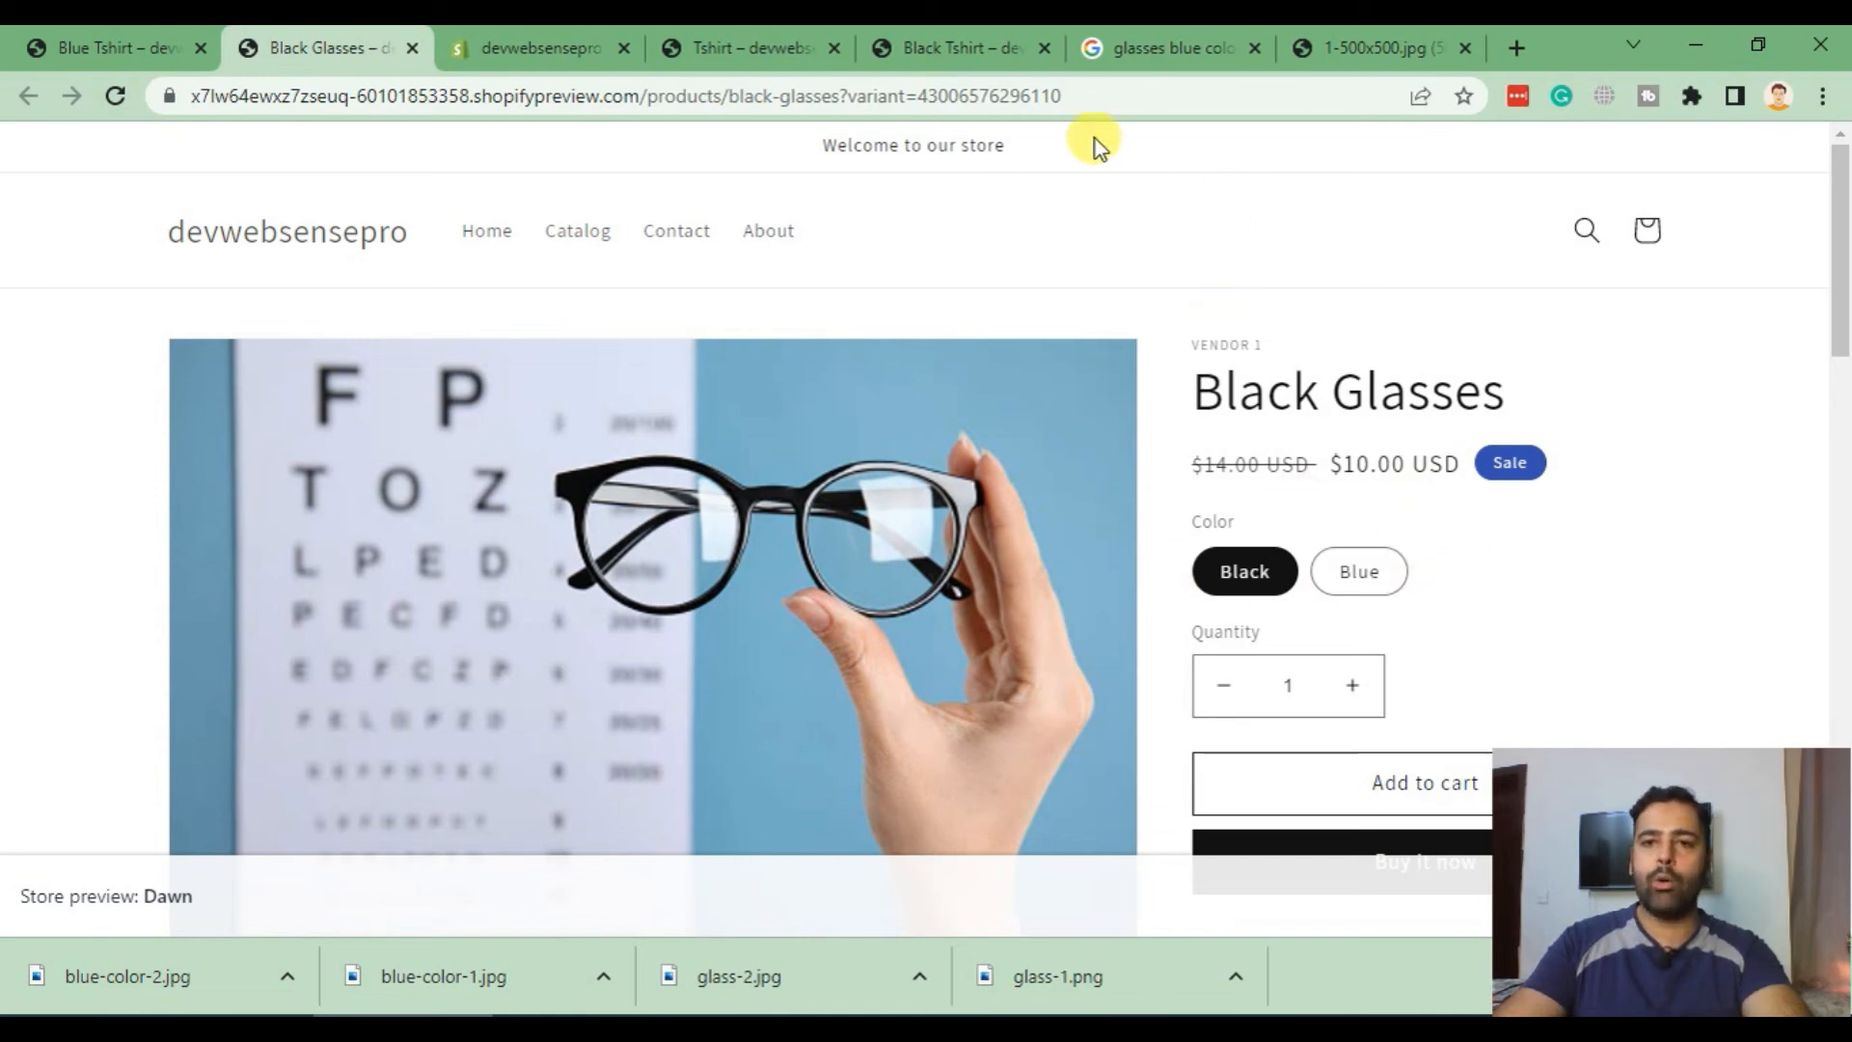
Step: Consult the Size and Color options on the Black Tshirt page, then view the Tshirt product page
{"action": "left_click", "coordinate": [955, 56]}
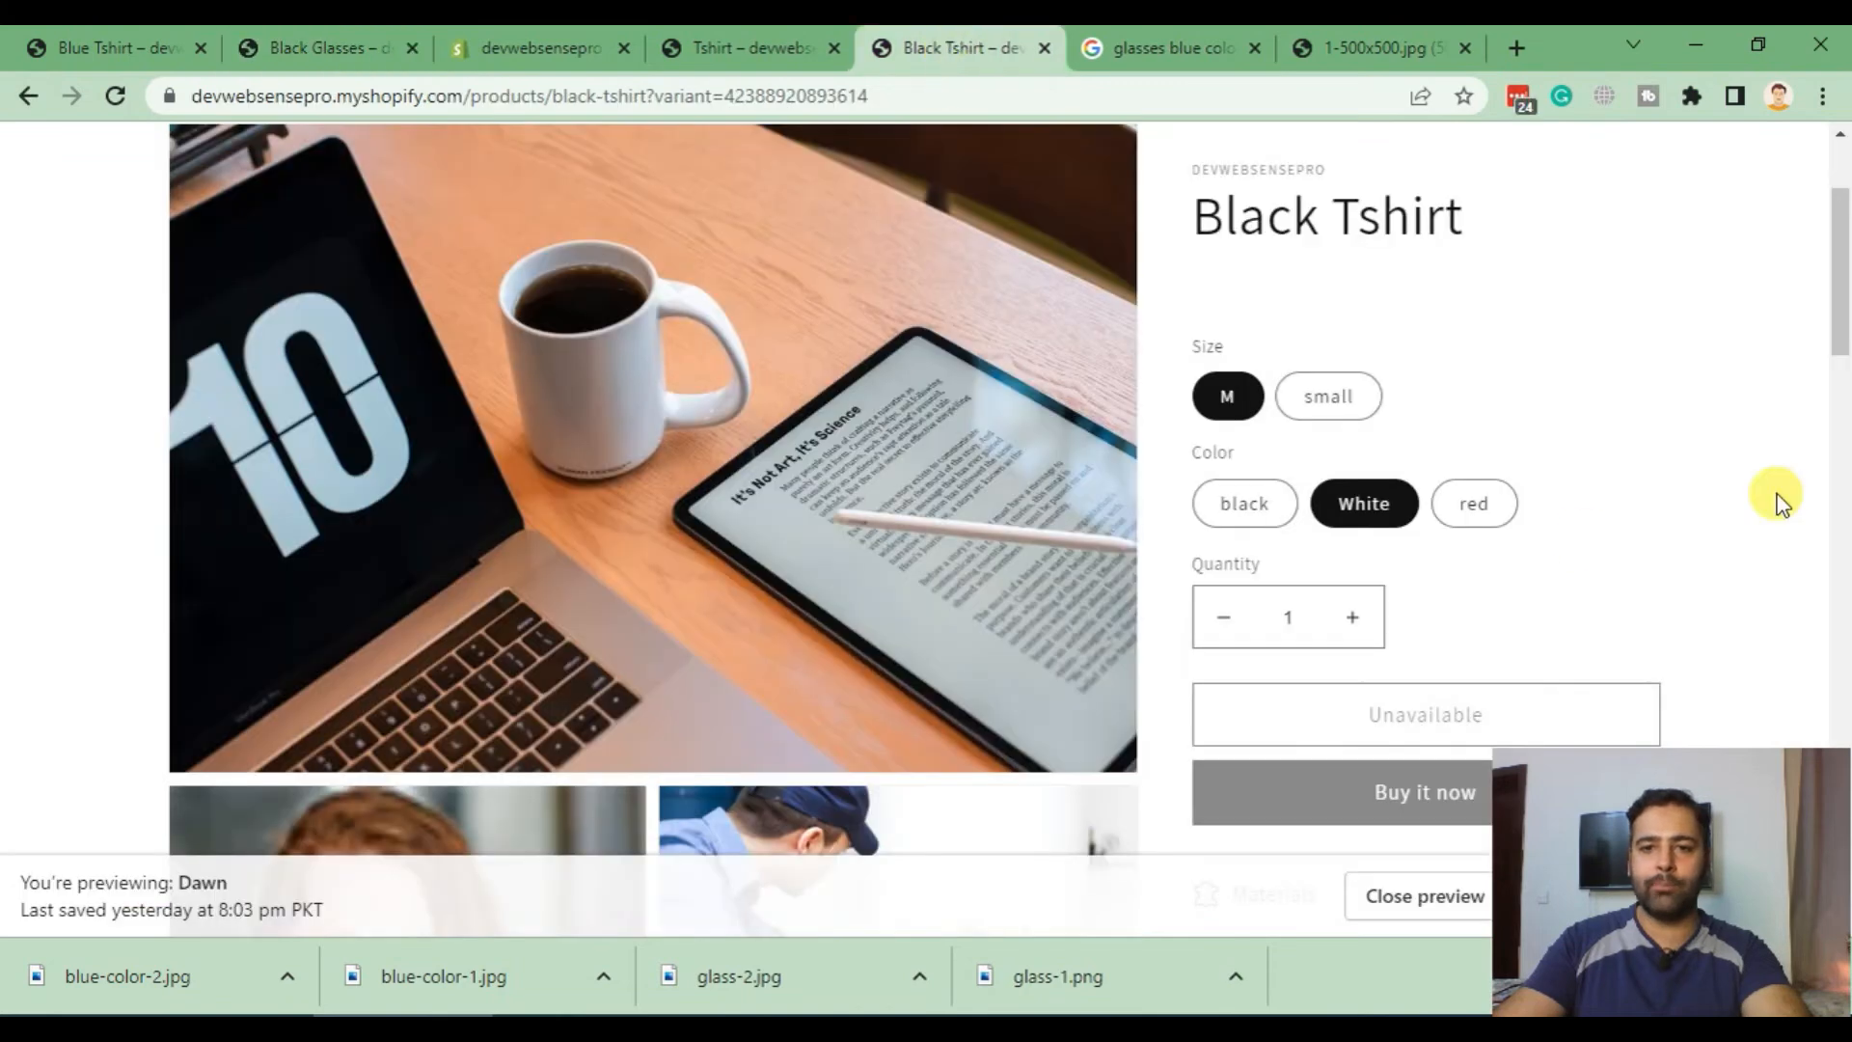
{"action": "double_click", "coordinate": [1197, 351]}
{"action": "double_click", "coordinate": [1233, 453]}
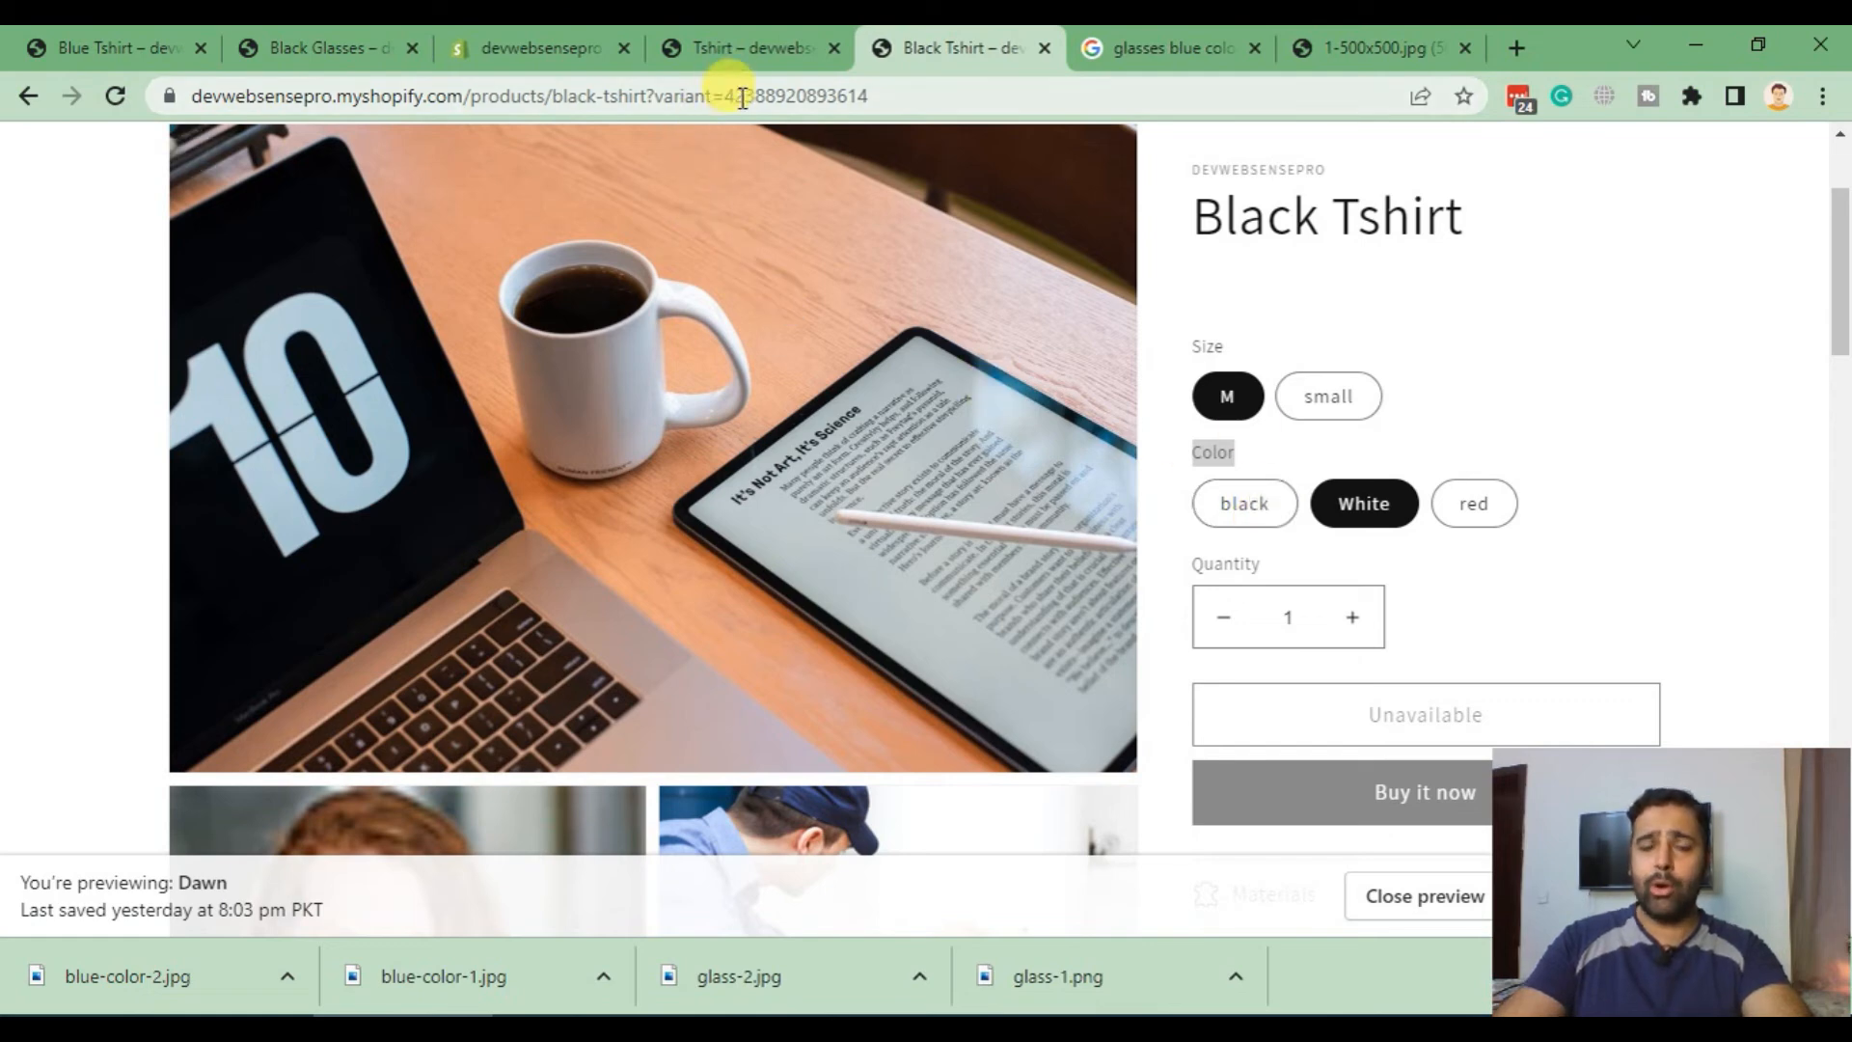
{"action": "left_click", "coordinate": [747, 56]}
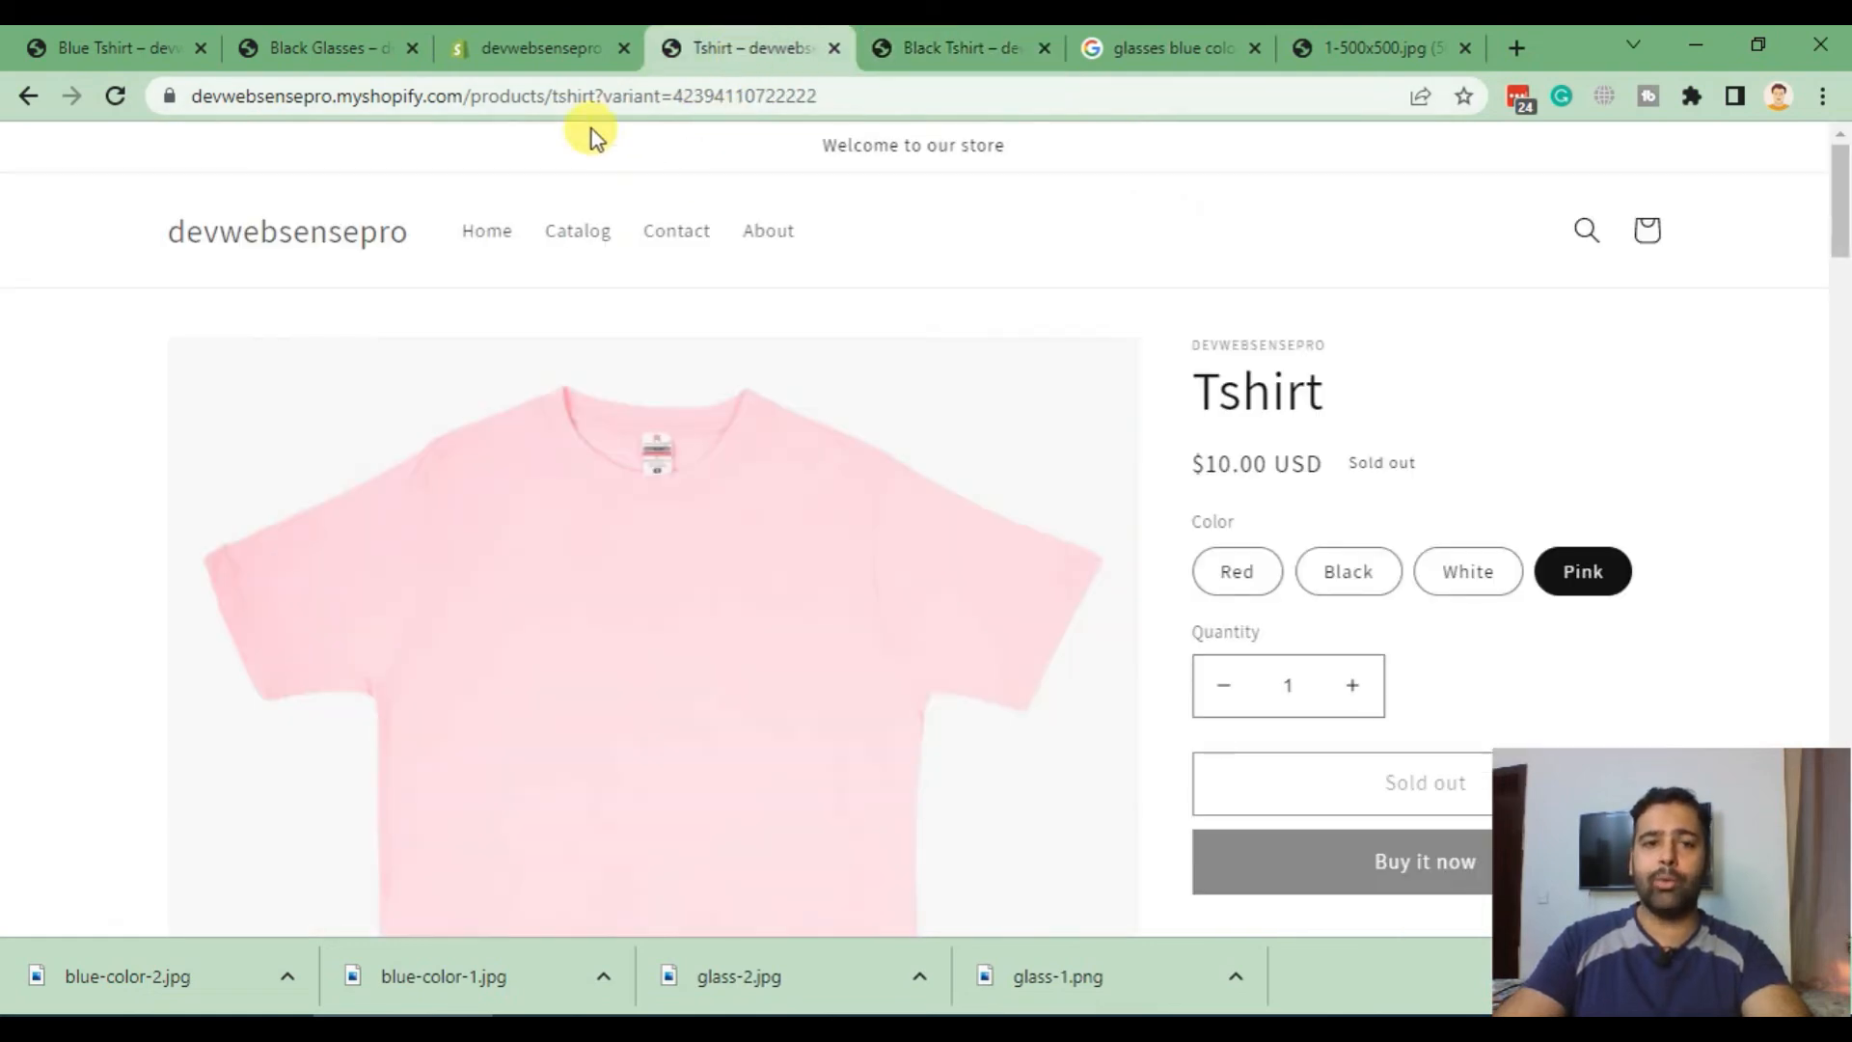
Step: Return to the Black Glasses product in the Shopify admin and add a second option named Size
{"action": "left_click", "coordinate": [542, 54]}
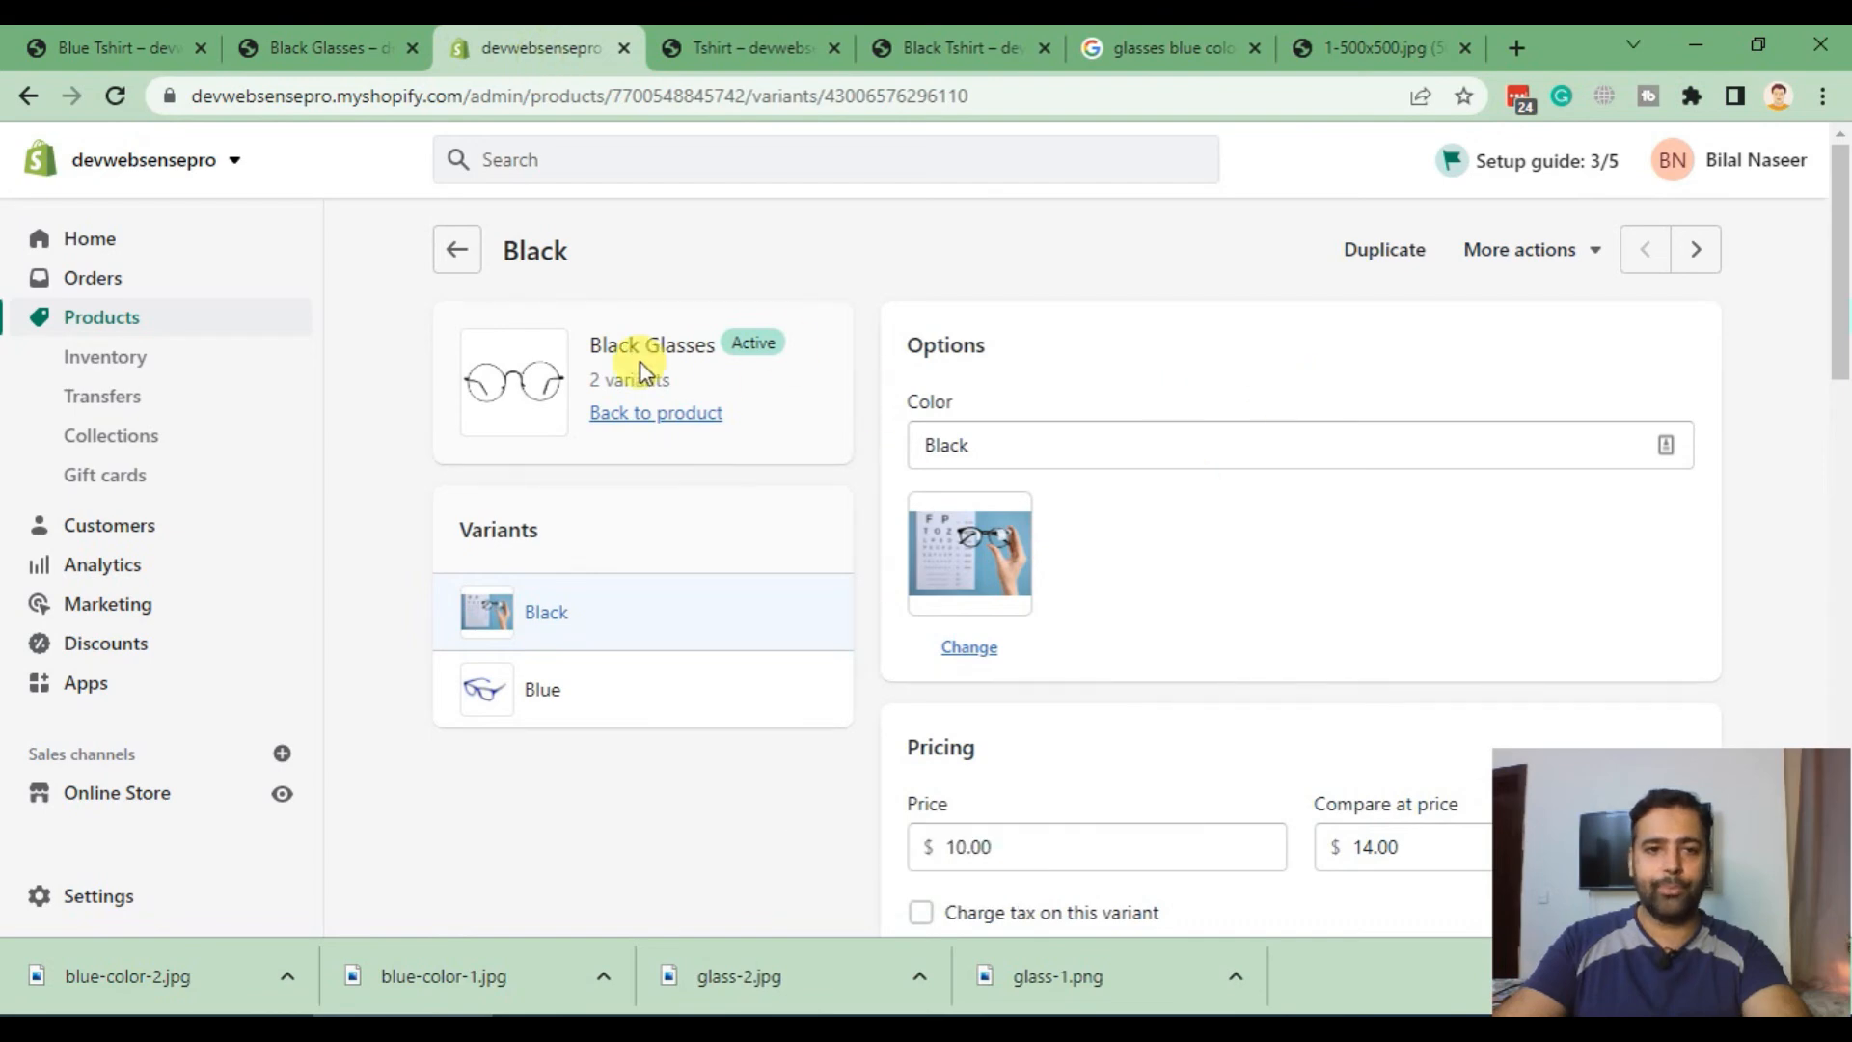
{"action": "left_click", "coordinate": [461, 253]}
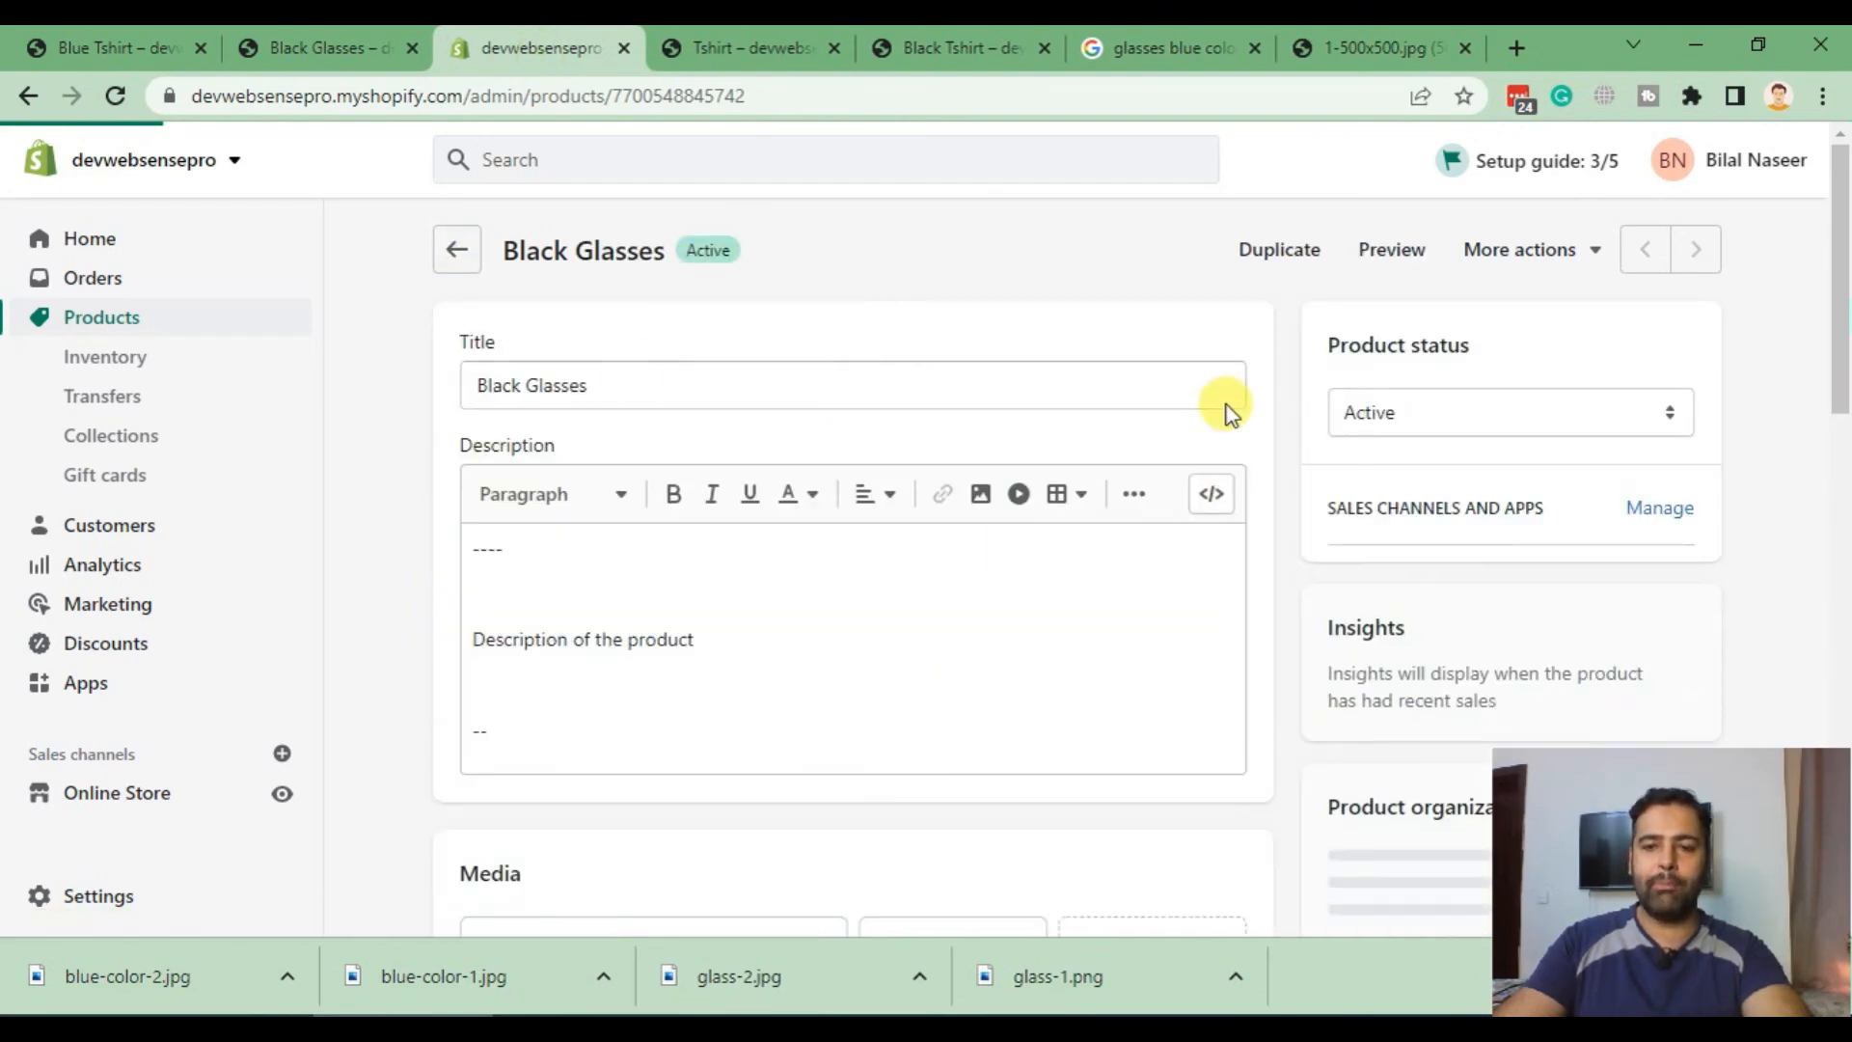
{"action": "scroll", "coordinate": [1230, 349], "scroll_direction": "down", "scroll_amount": 10}
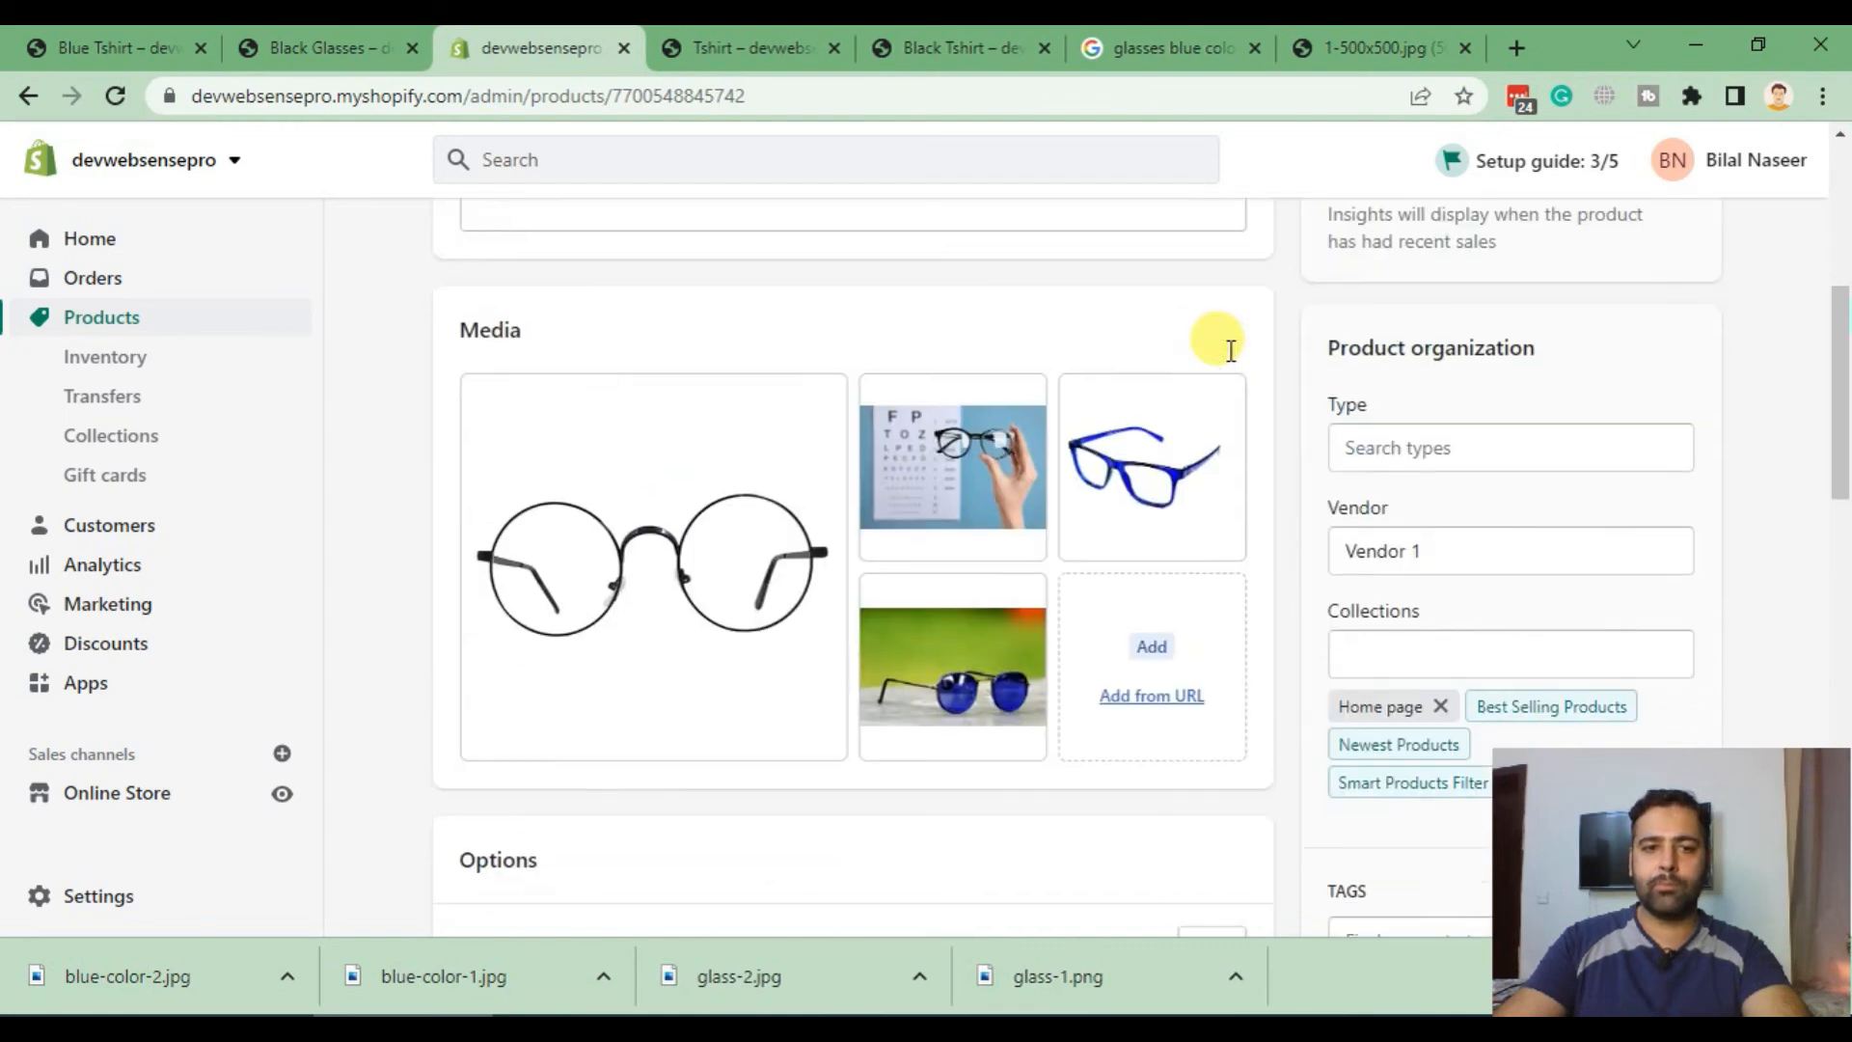
{"action": "scroll", "coordinate": [1245, 483], "scroll_direction": "down", "scroll_amount": 10}
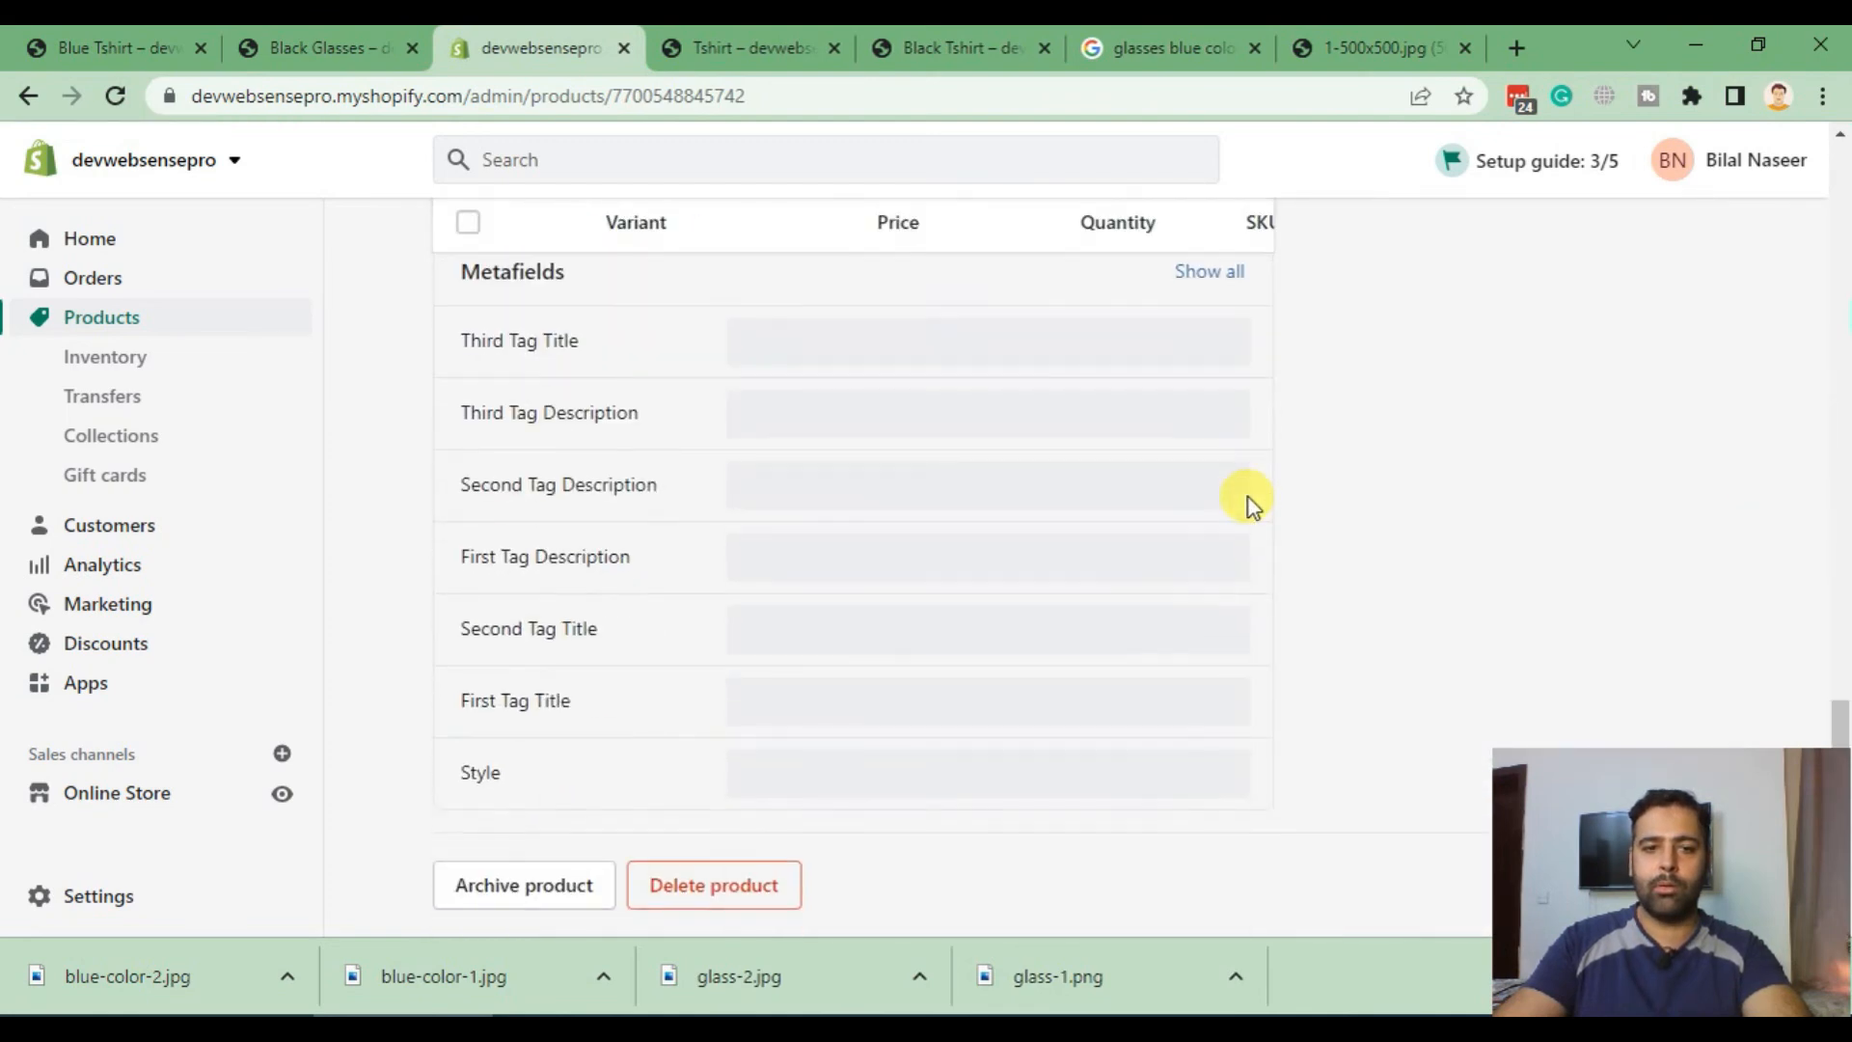
{"action": "scroll", "coordinate": [1248, 500], "scroll_direction": "up", "scroll_amount": 10}
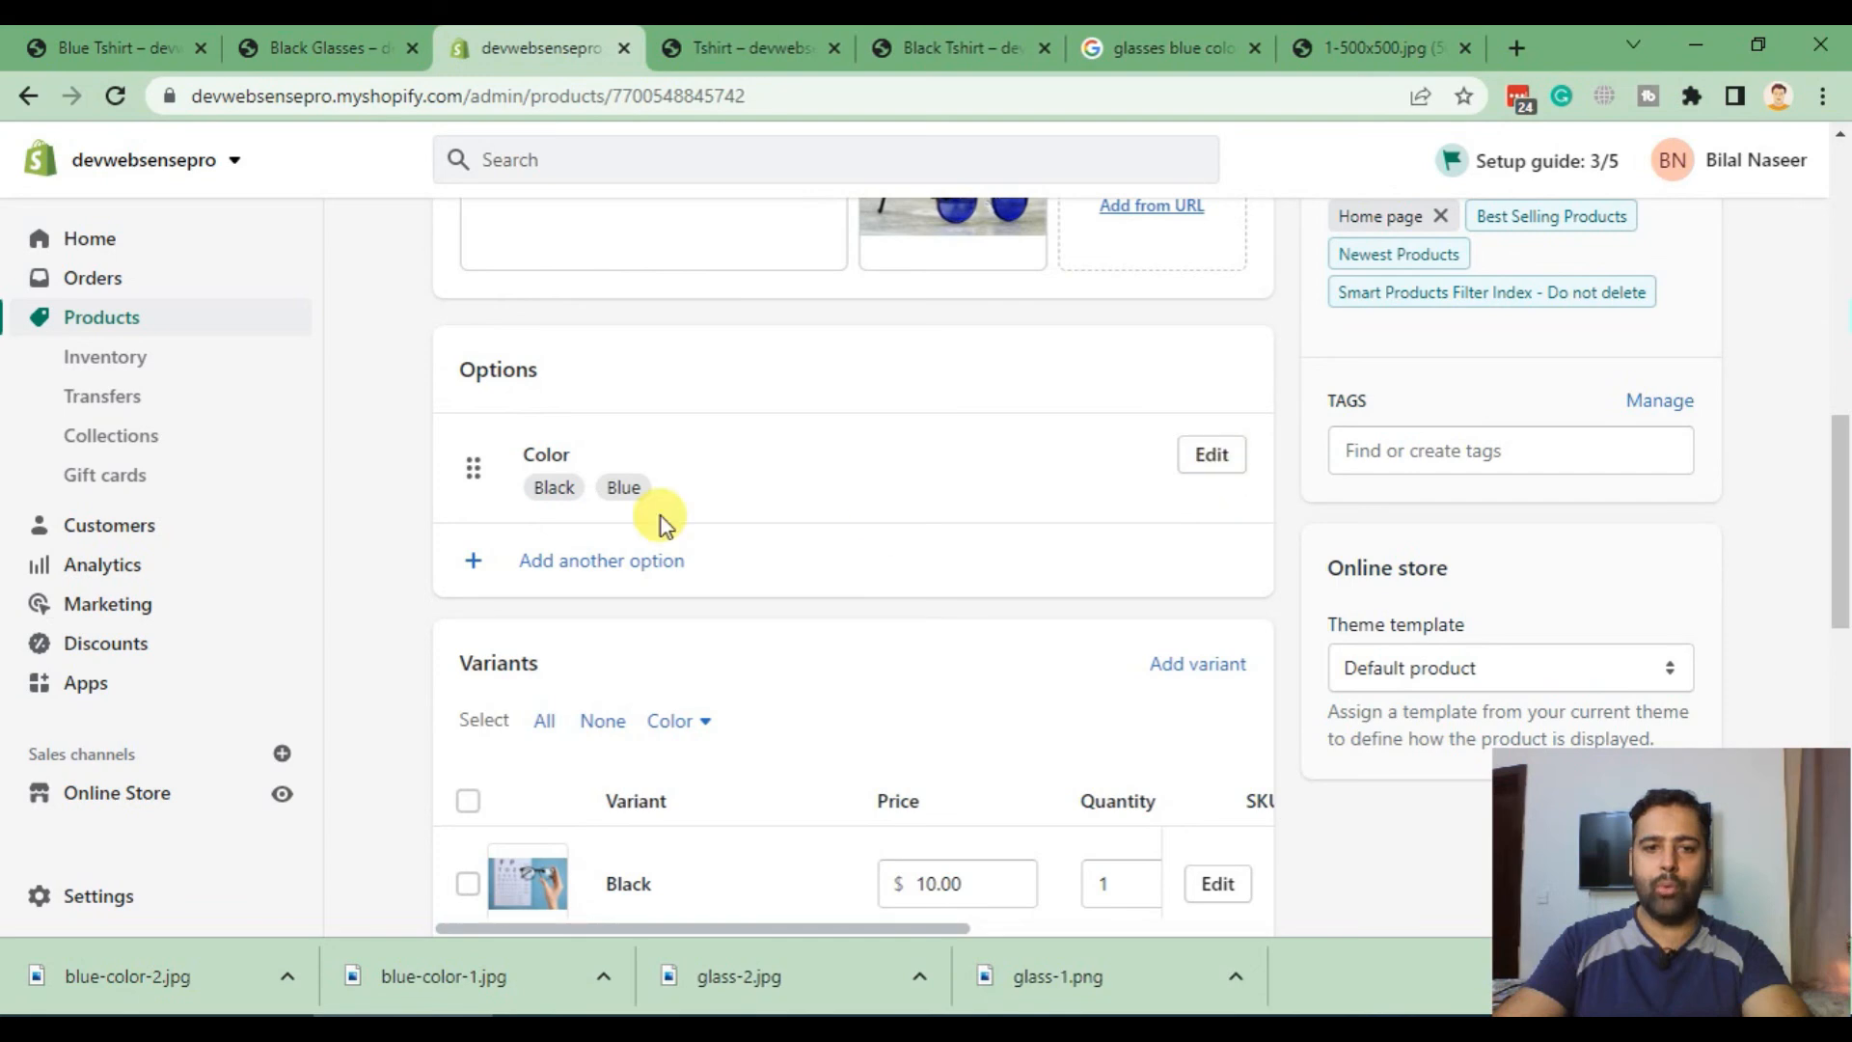
{"action": "left_click", "coordinate": [589, 569]}
{"action": "left_click", "coordinate": [711, 607]}
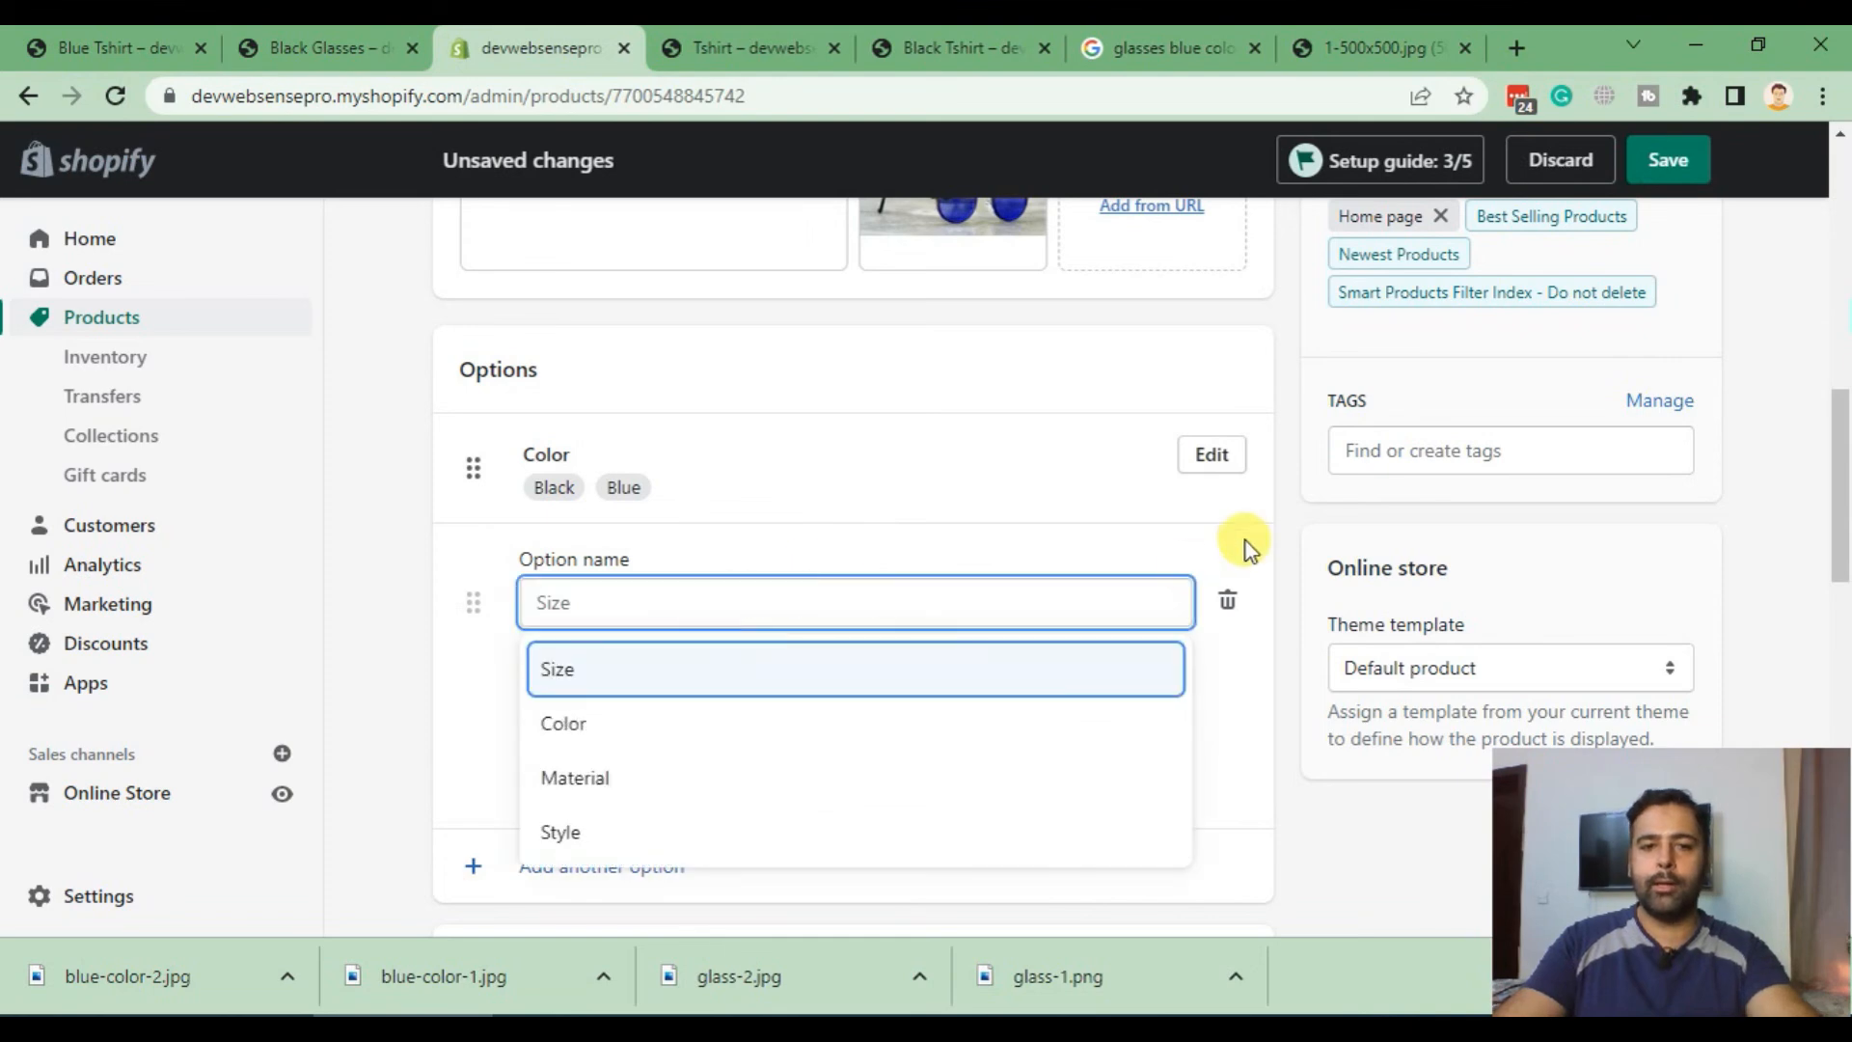
{"action": "type", "text": "Size"}
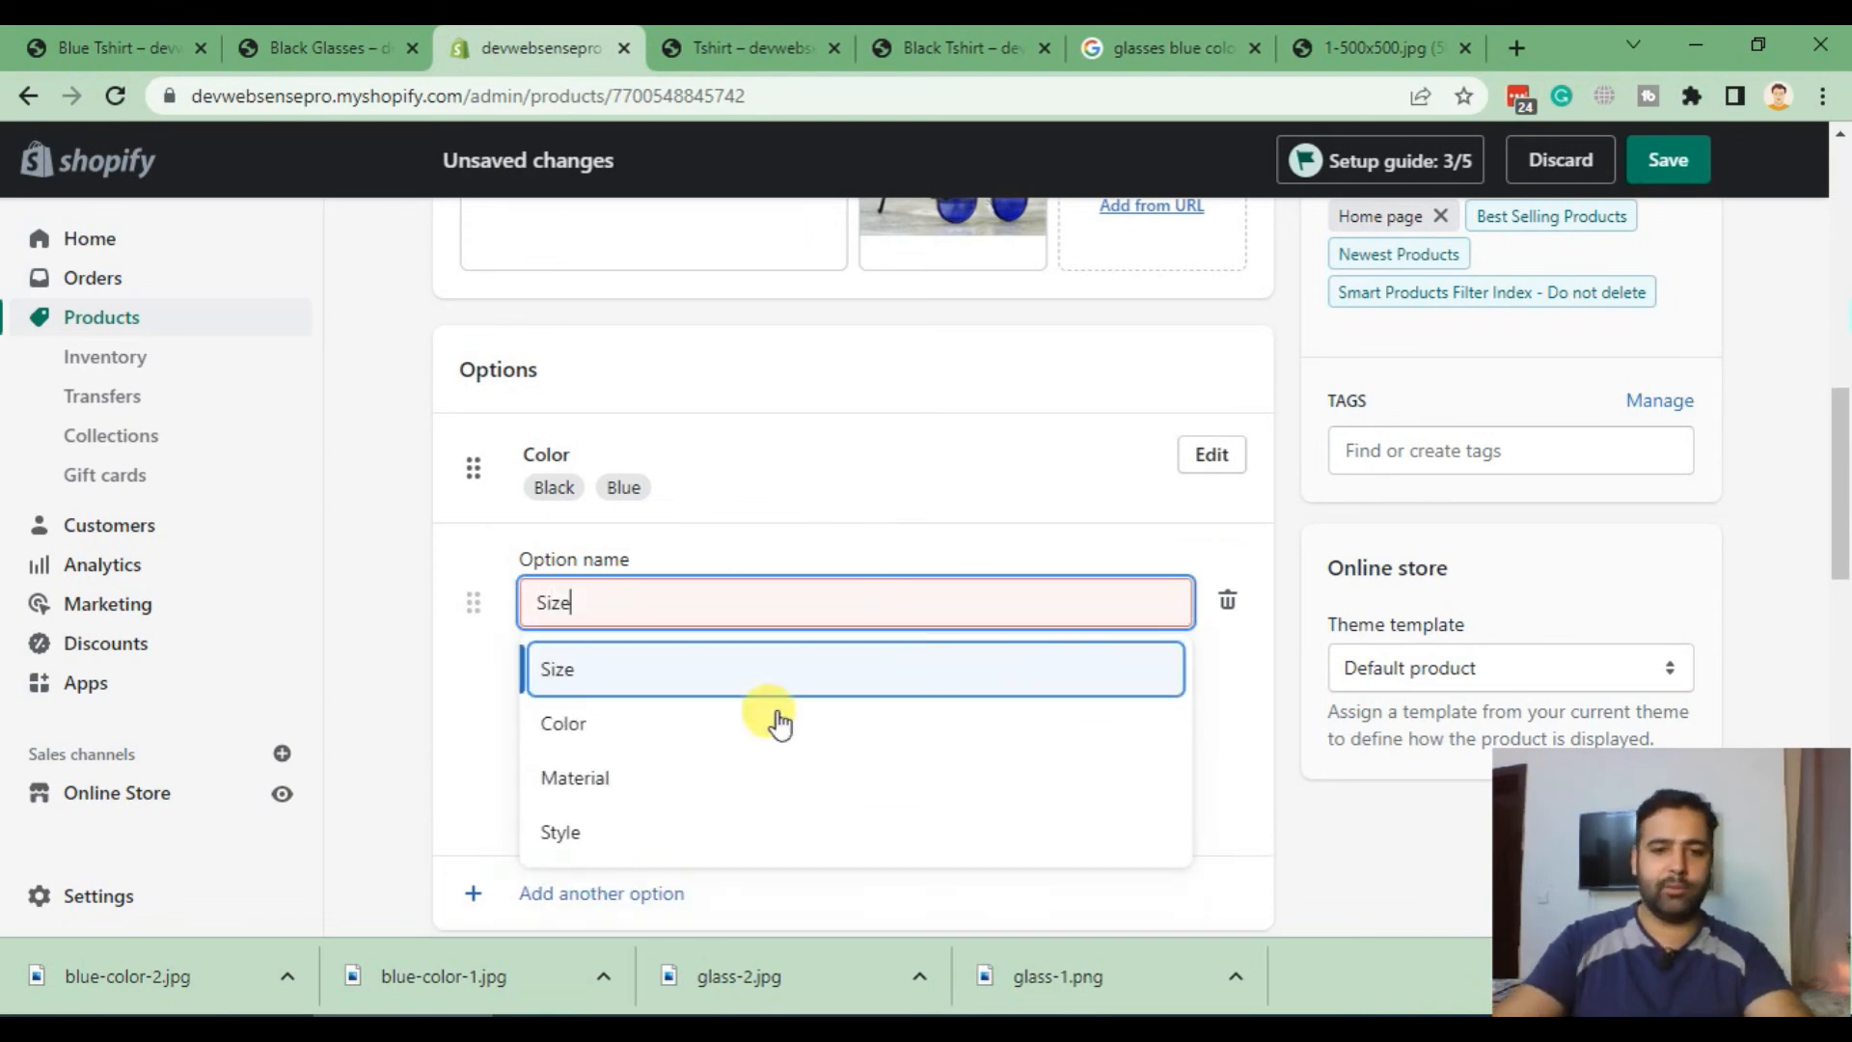
{"action": "left_click", "coordinate": [670, 669]}
{"action": "left_click", "coordinate": [729, 690]}
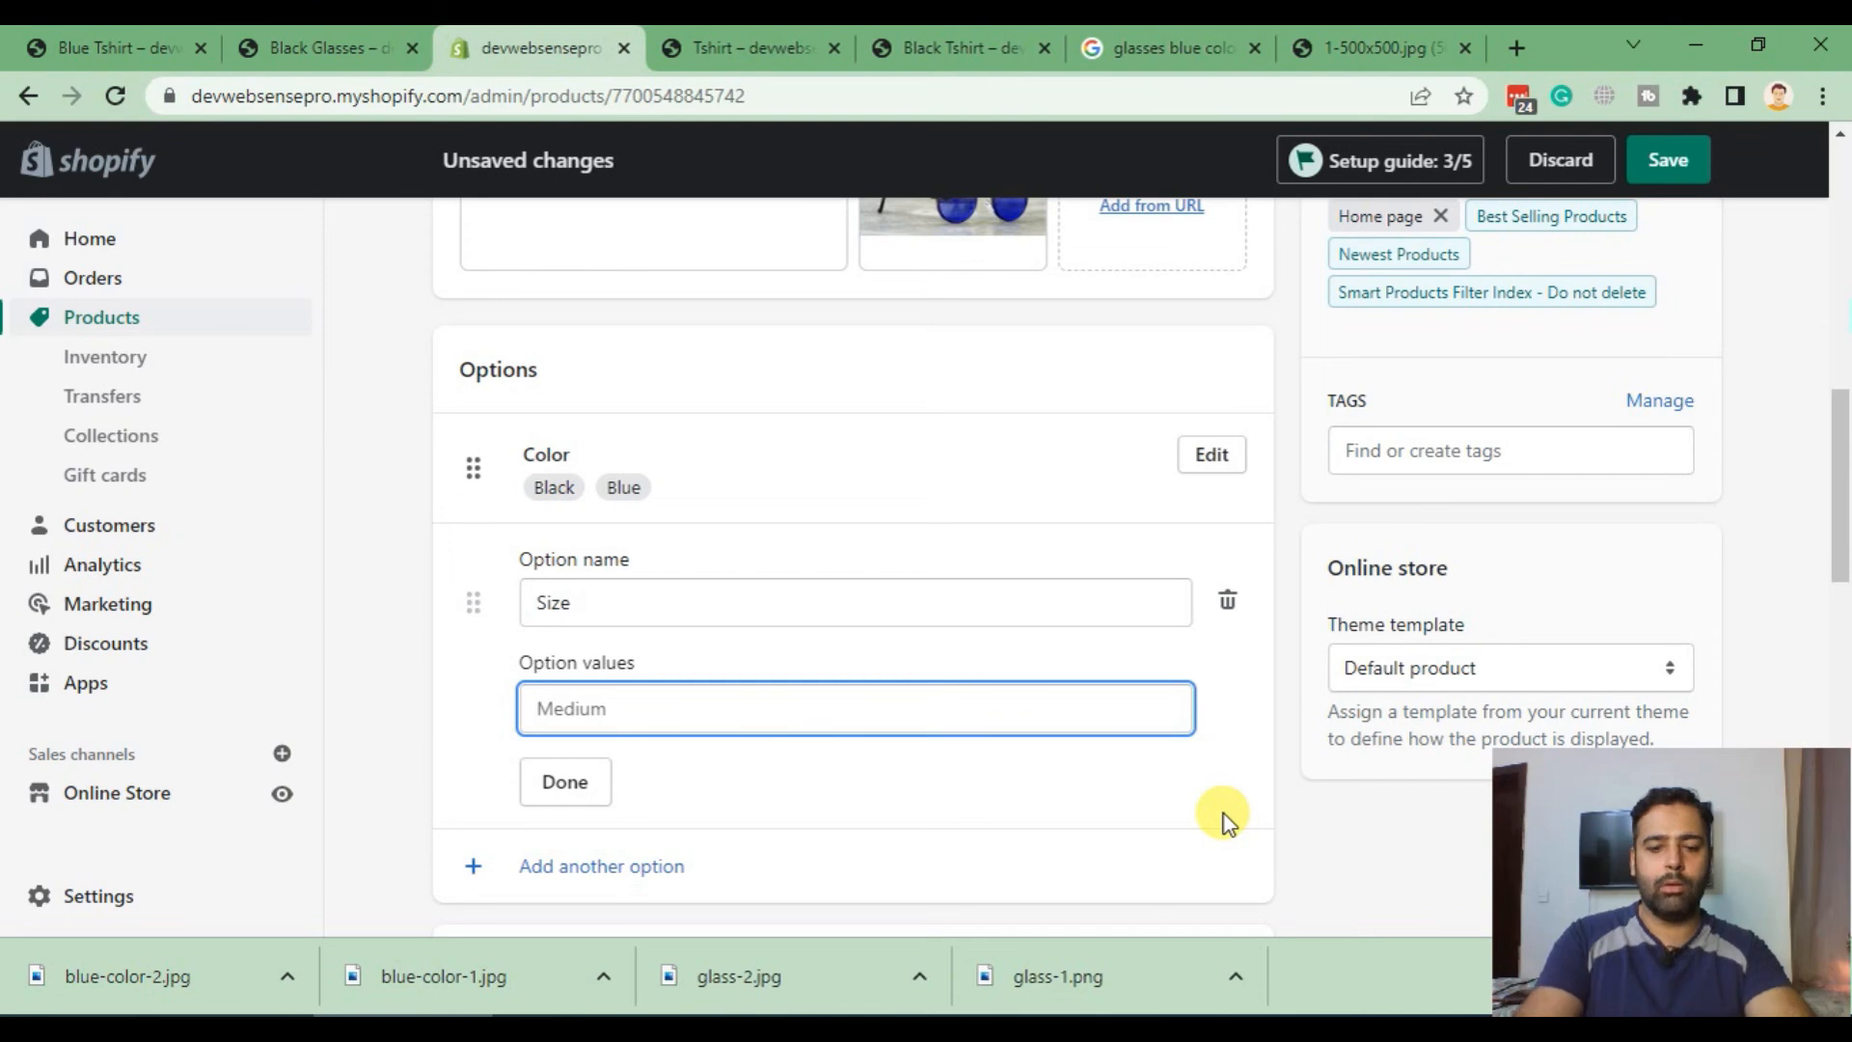
Step: Enter Small, Medium and Large as the values of the Size option and finish editing the option
{"action": "type", "text": "S"}
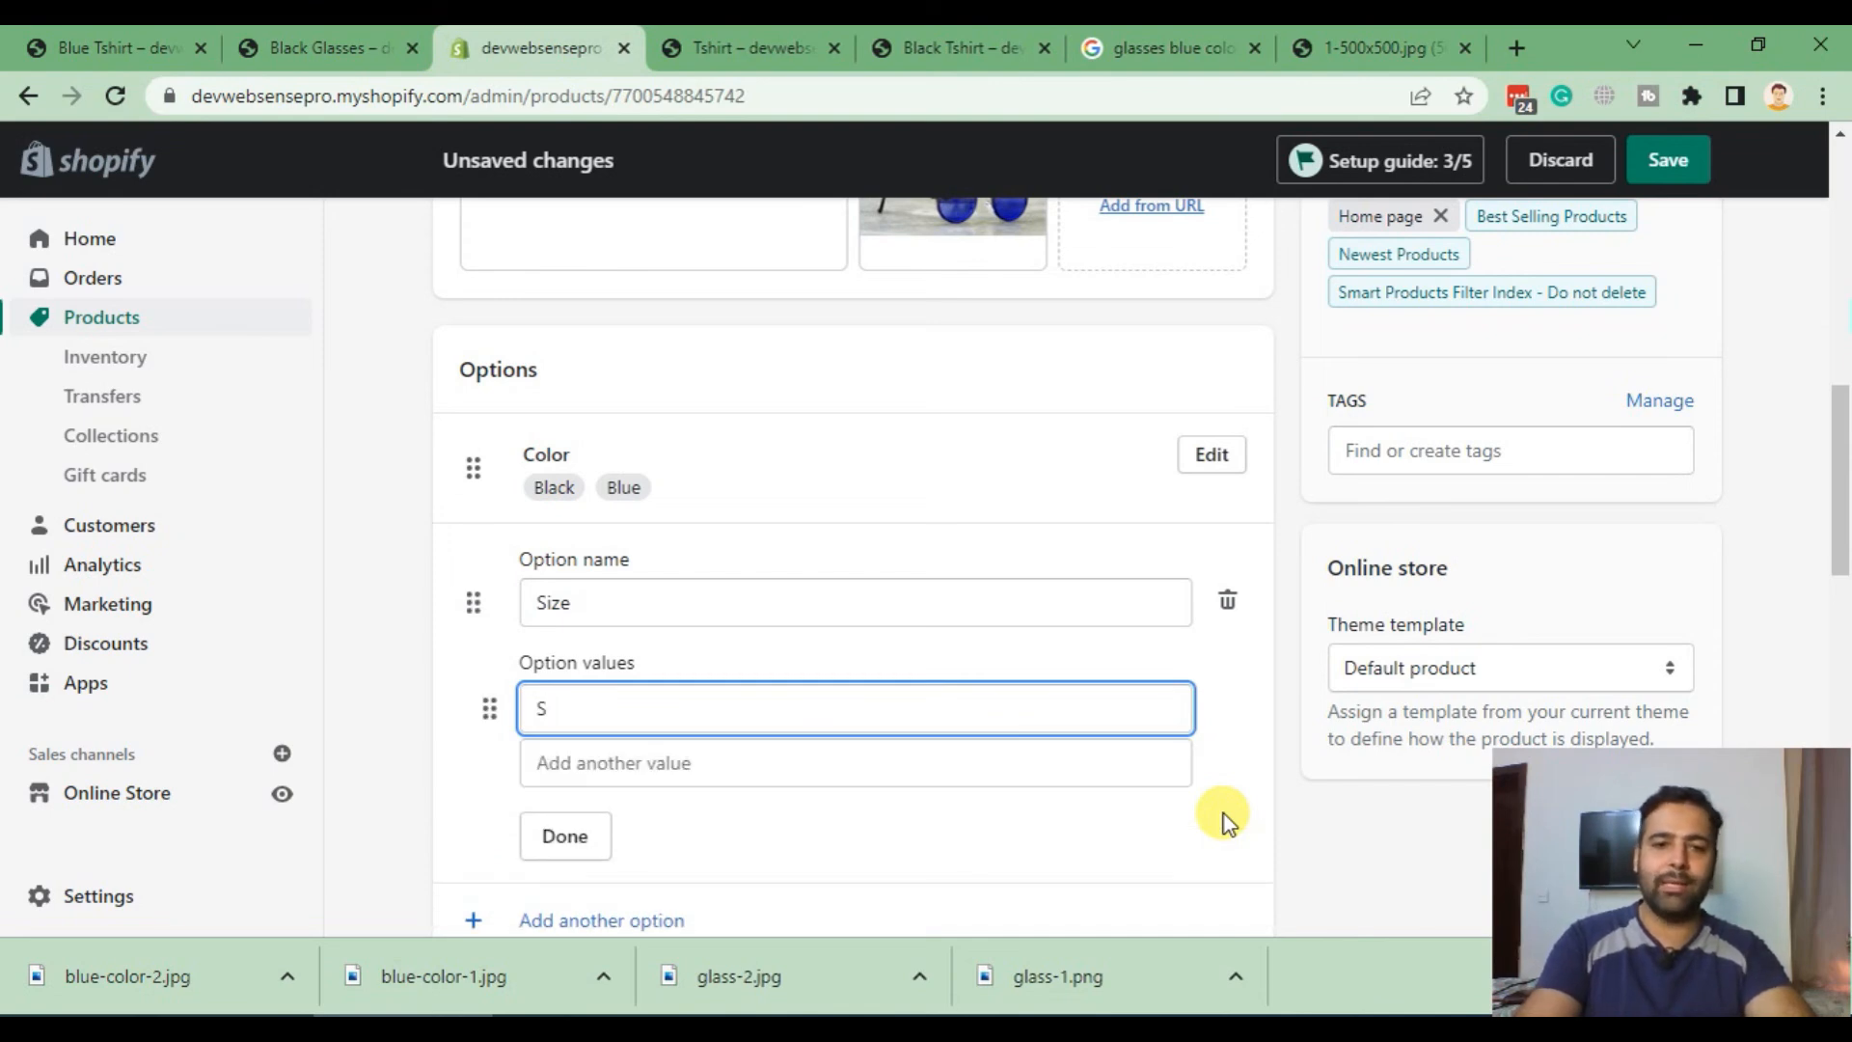
{"action": "type", "text": "ma"}
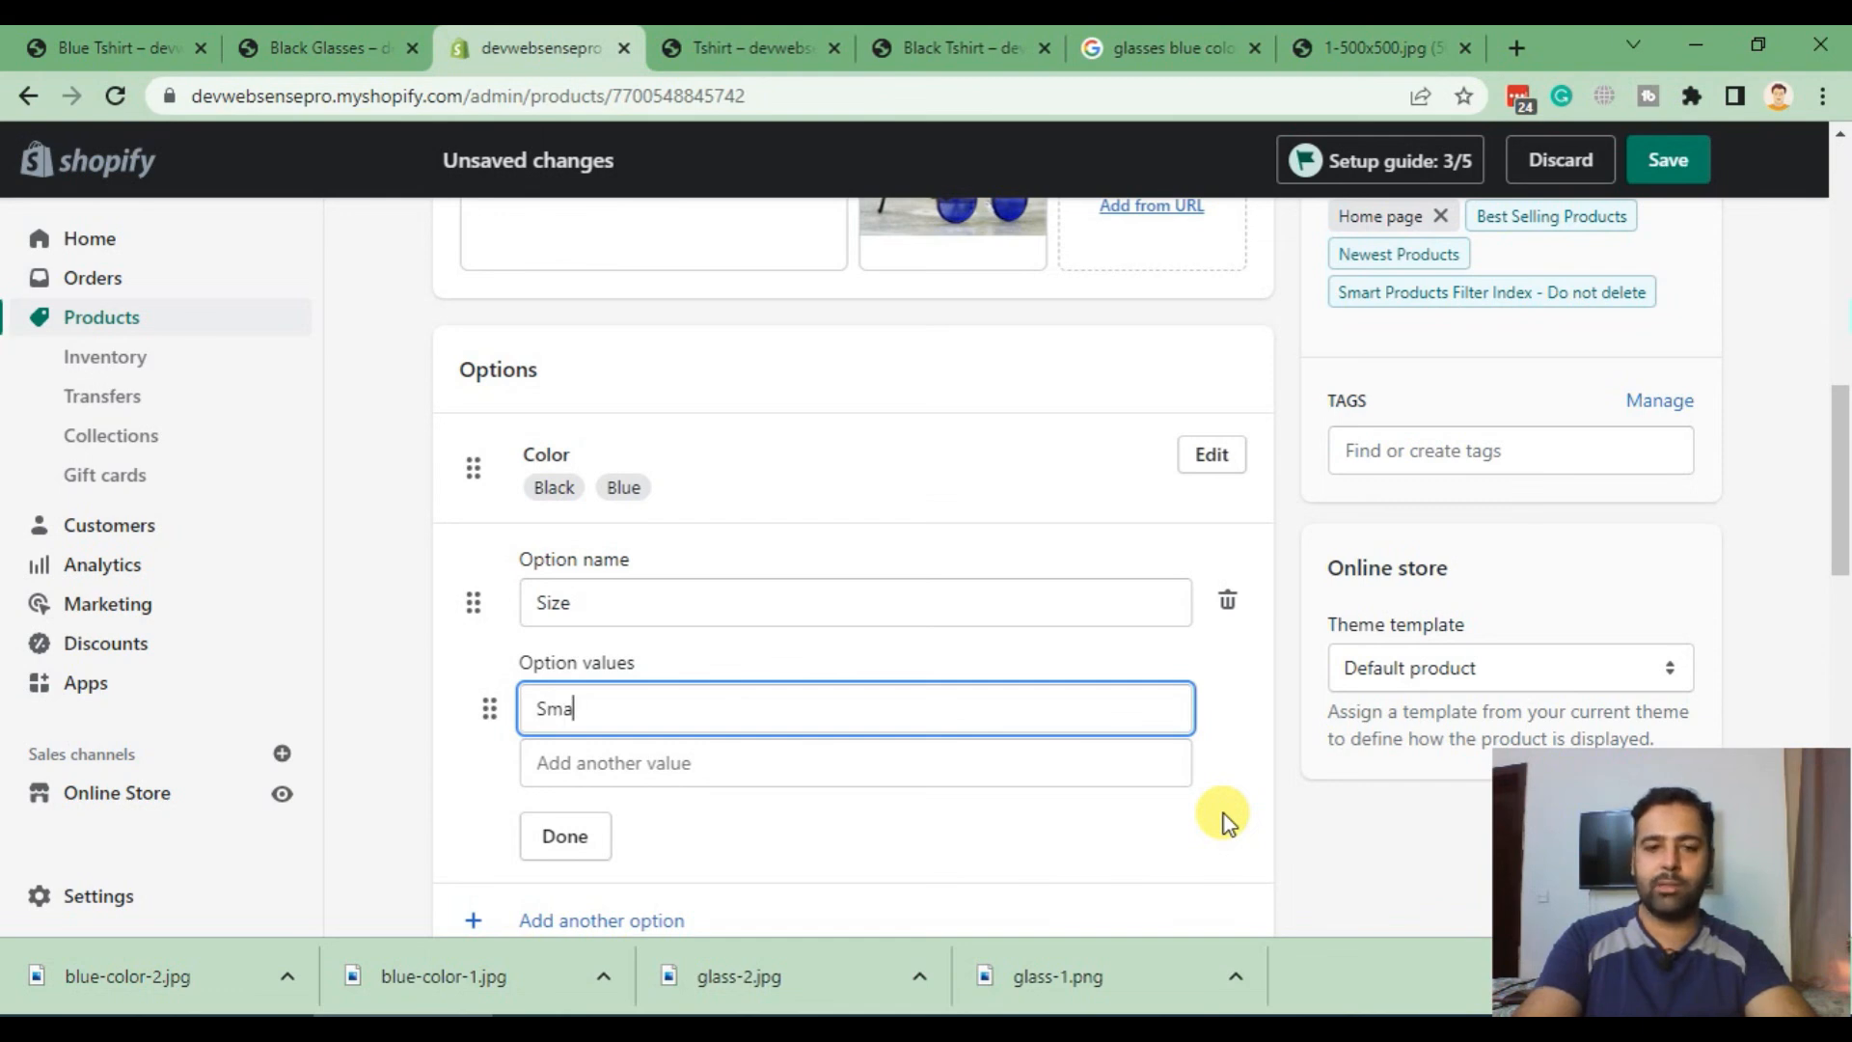
{"action": "type", "text": "ll"}
{"action": "key", "text": "Tab"}
{"action": "type", "text": "Med"}
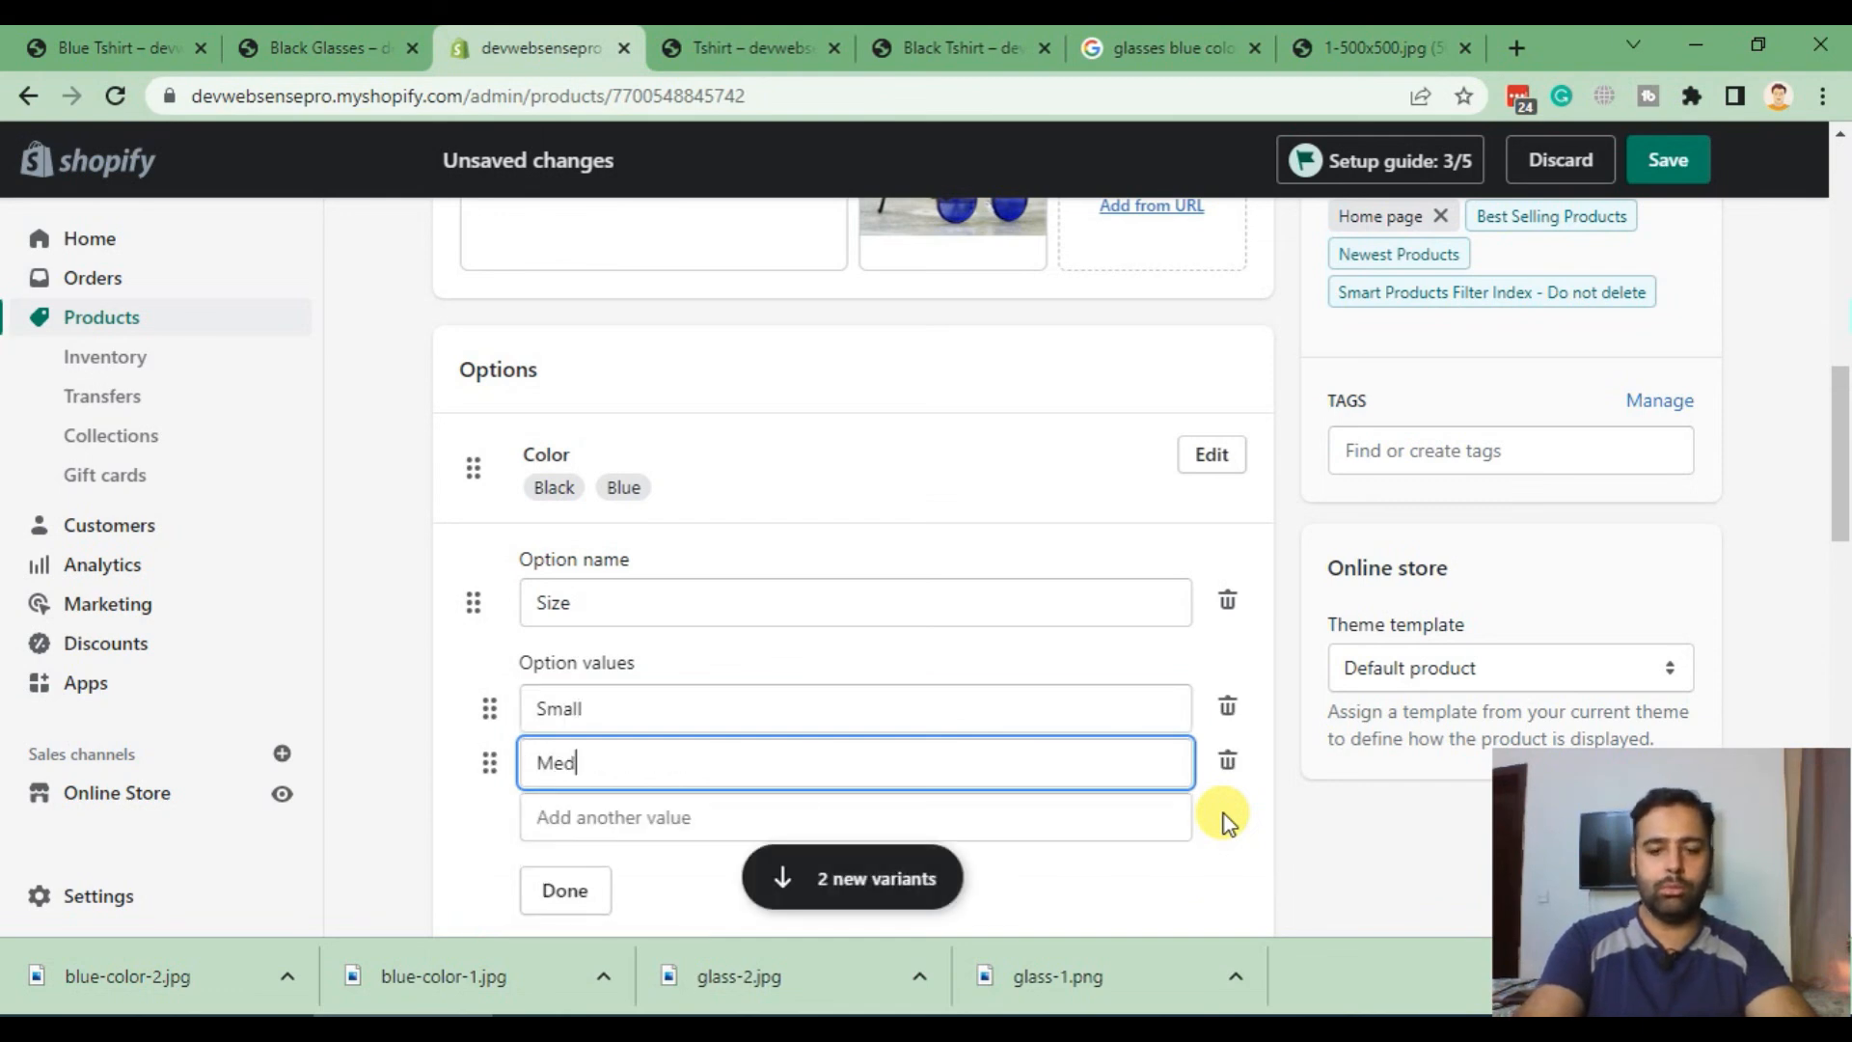
{"action": "key", "text": "Tab"}
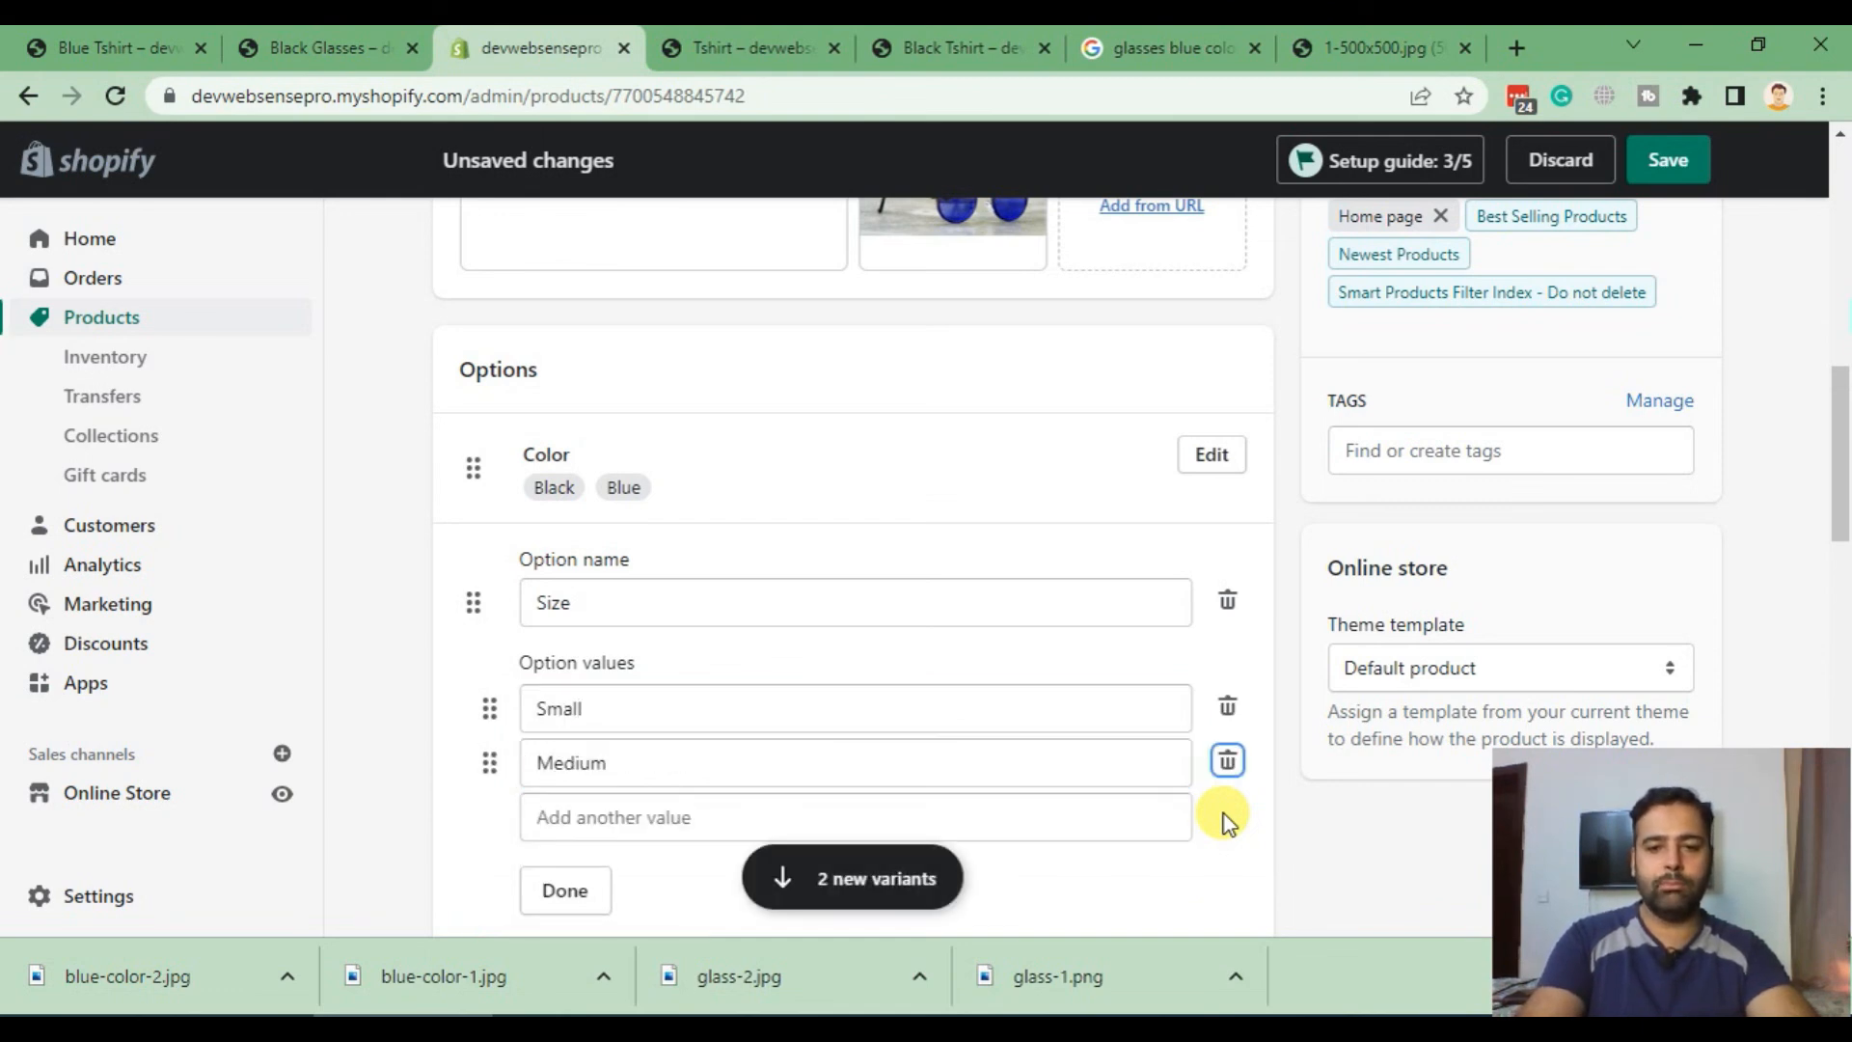
{"action": "type", "text": "Large"}
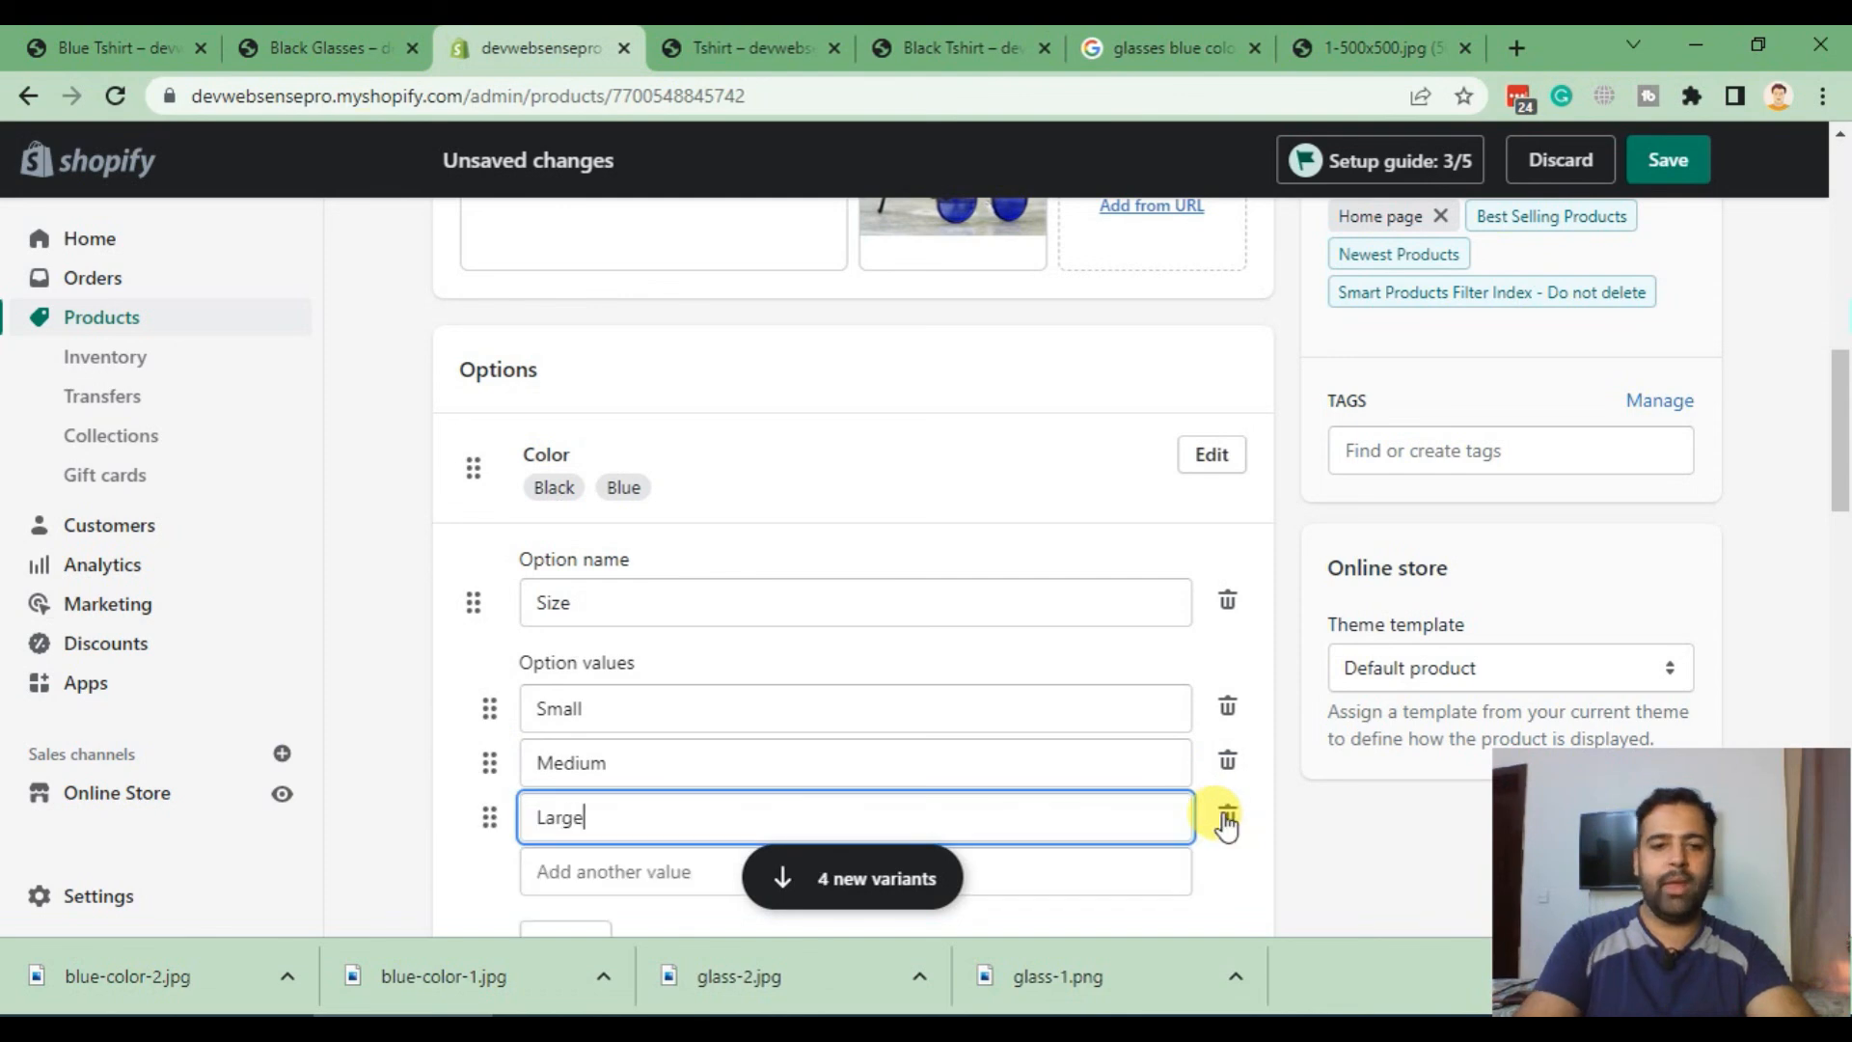
{"action": "scroll", "coordinate": [965, 676], "scroll_direction": "down", "scroll_amount": 3}
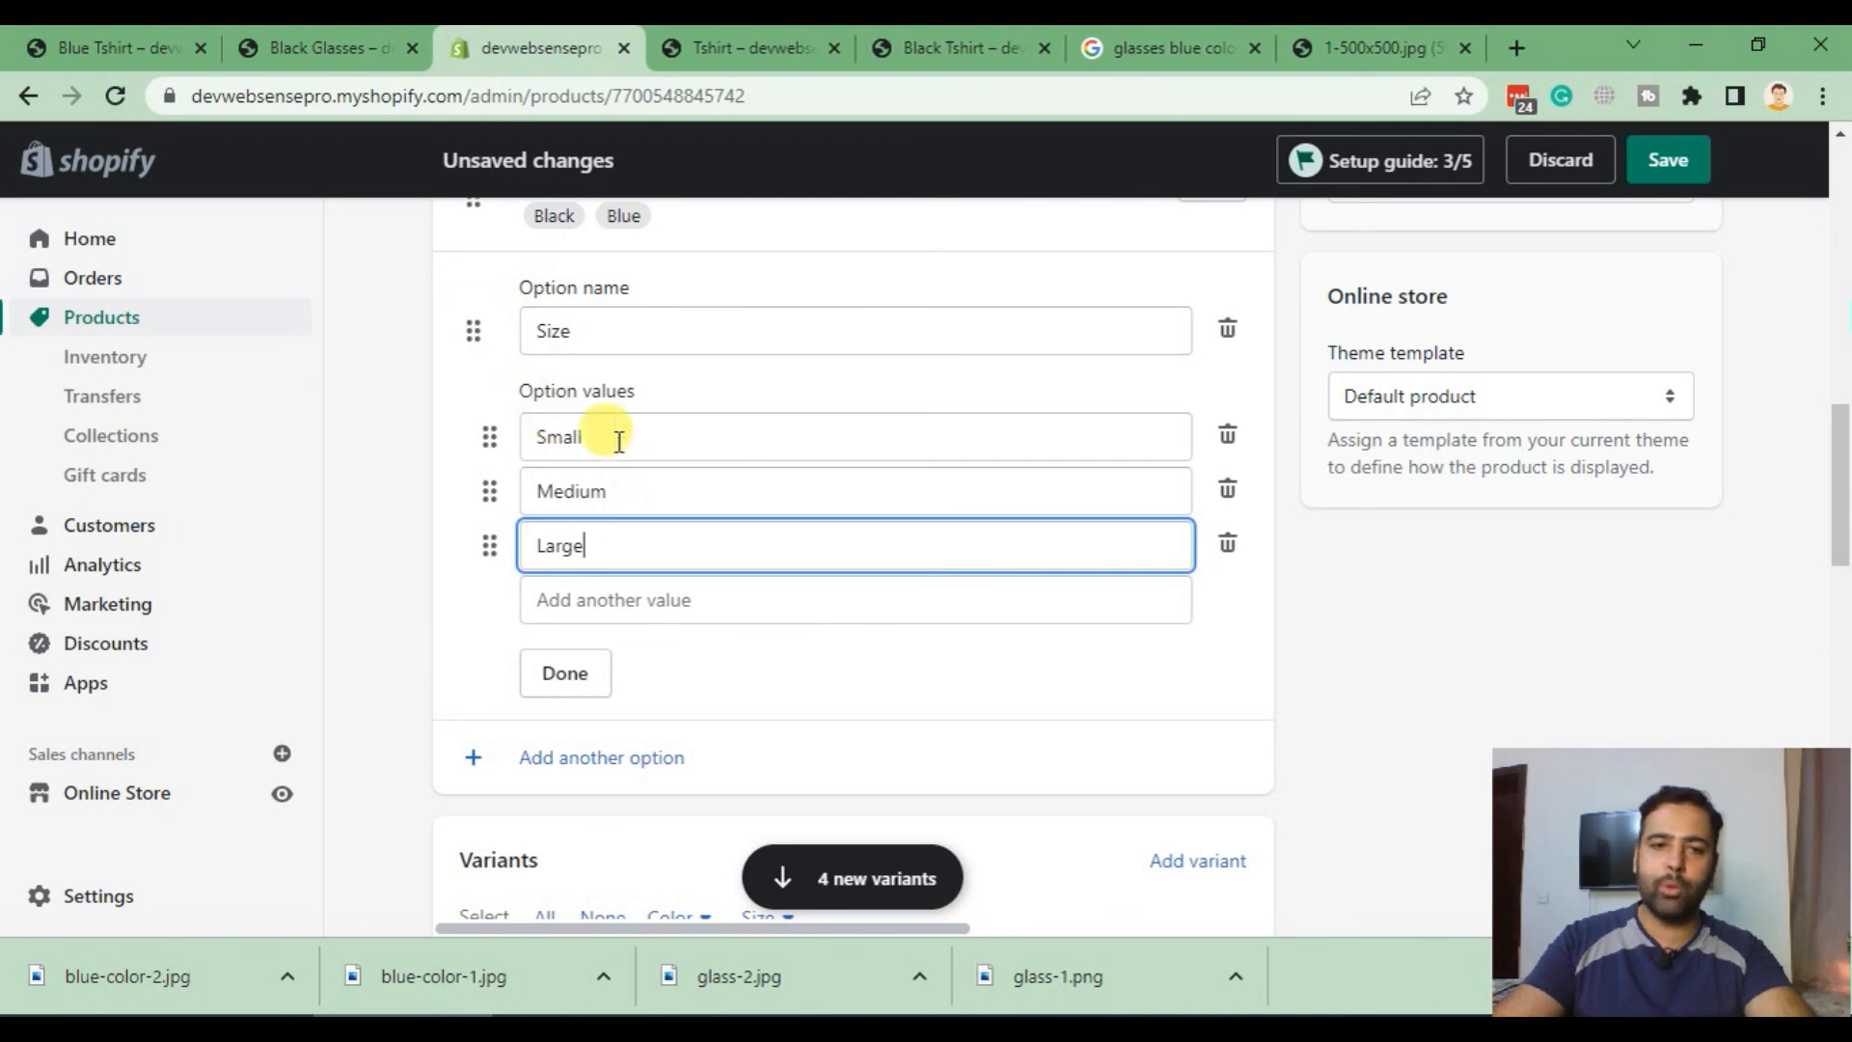
{"action": "left_click", "coordinate": [584, 695]}
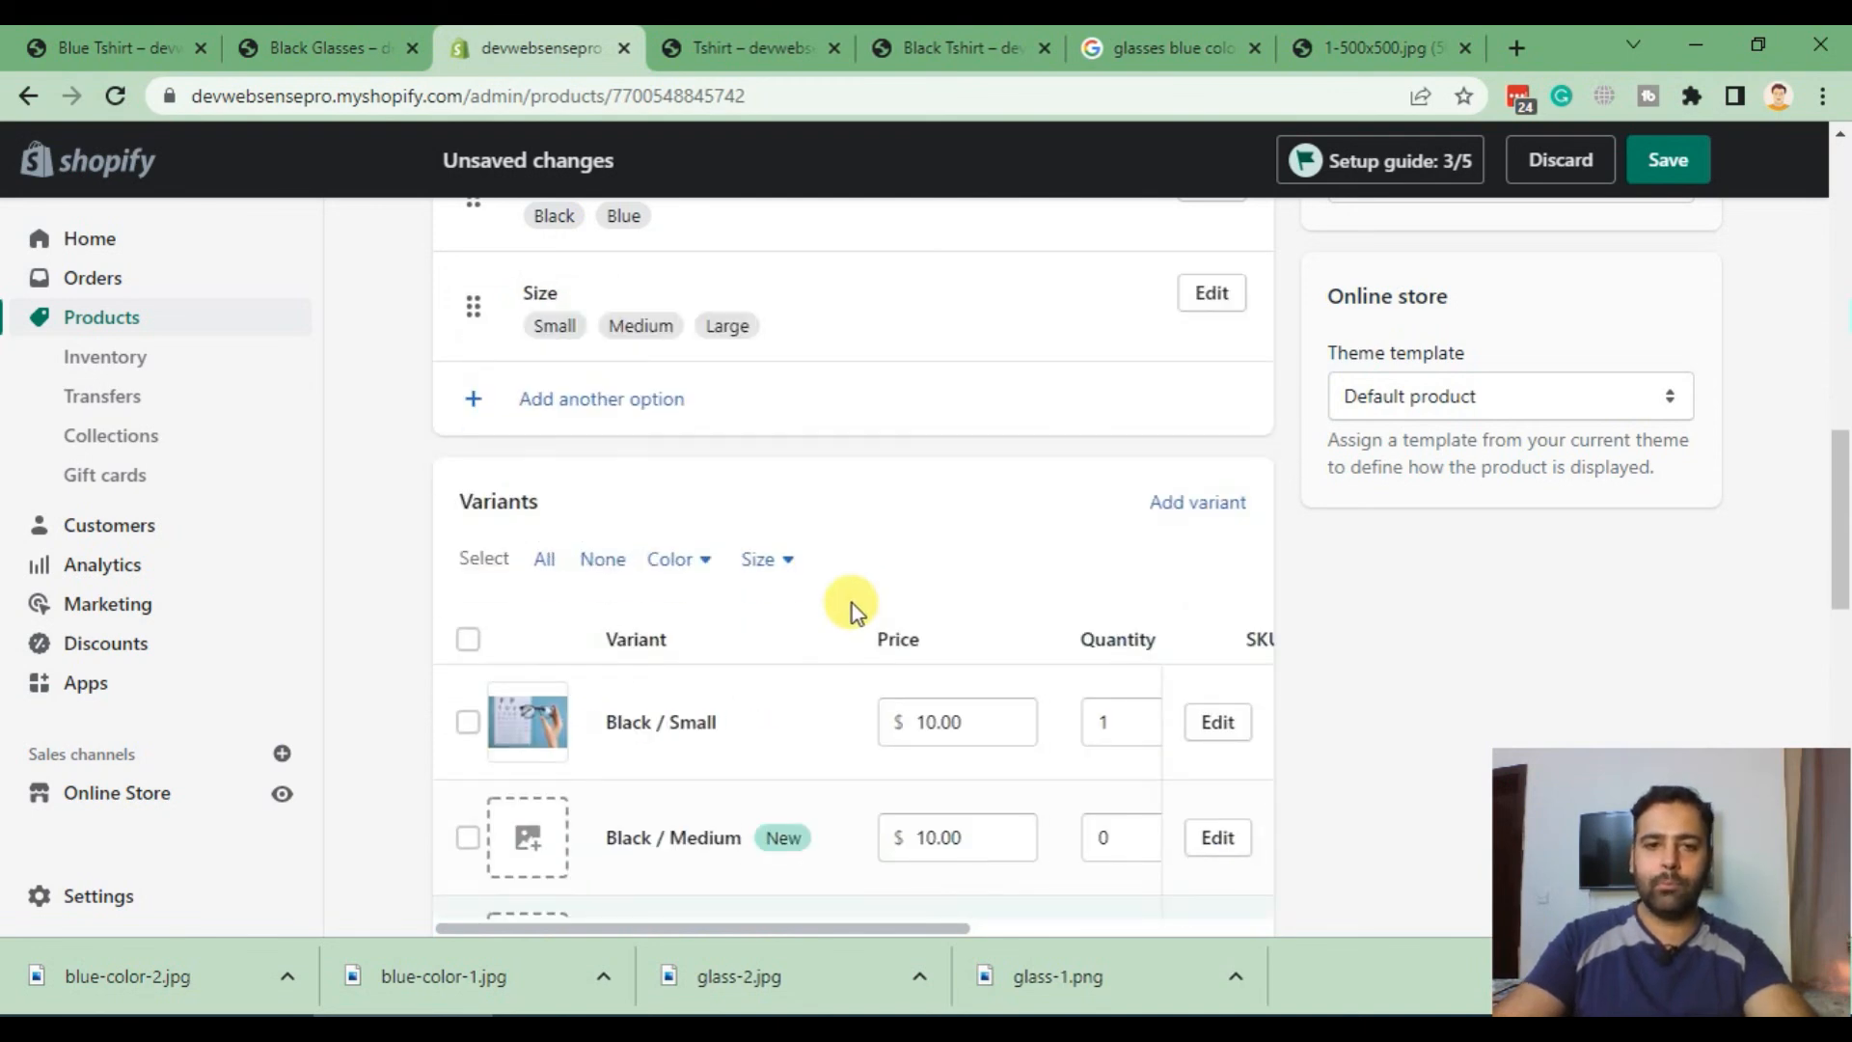
Step: Save the Black Glasses product with its Color and Size options
{"action": "scroll", "coordinate": [852, 604], "scroll_direction": "up", "scroll_amount": 3}
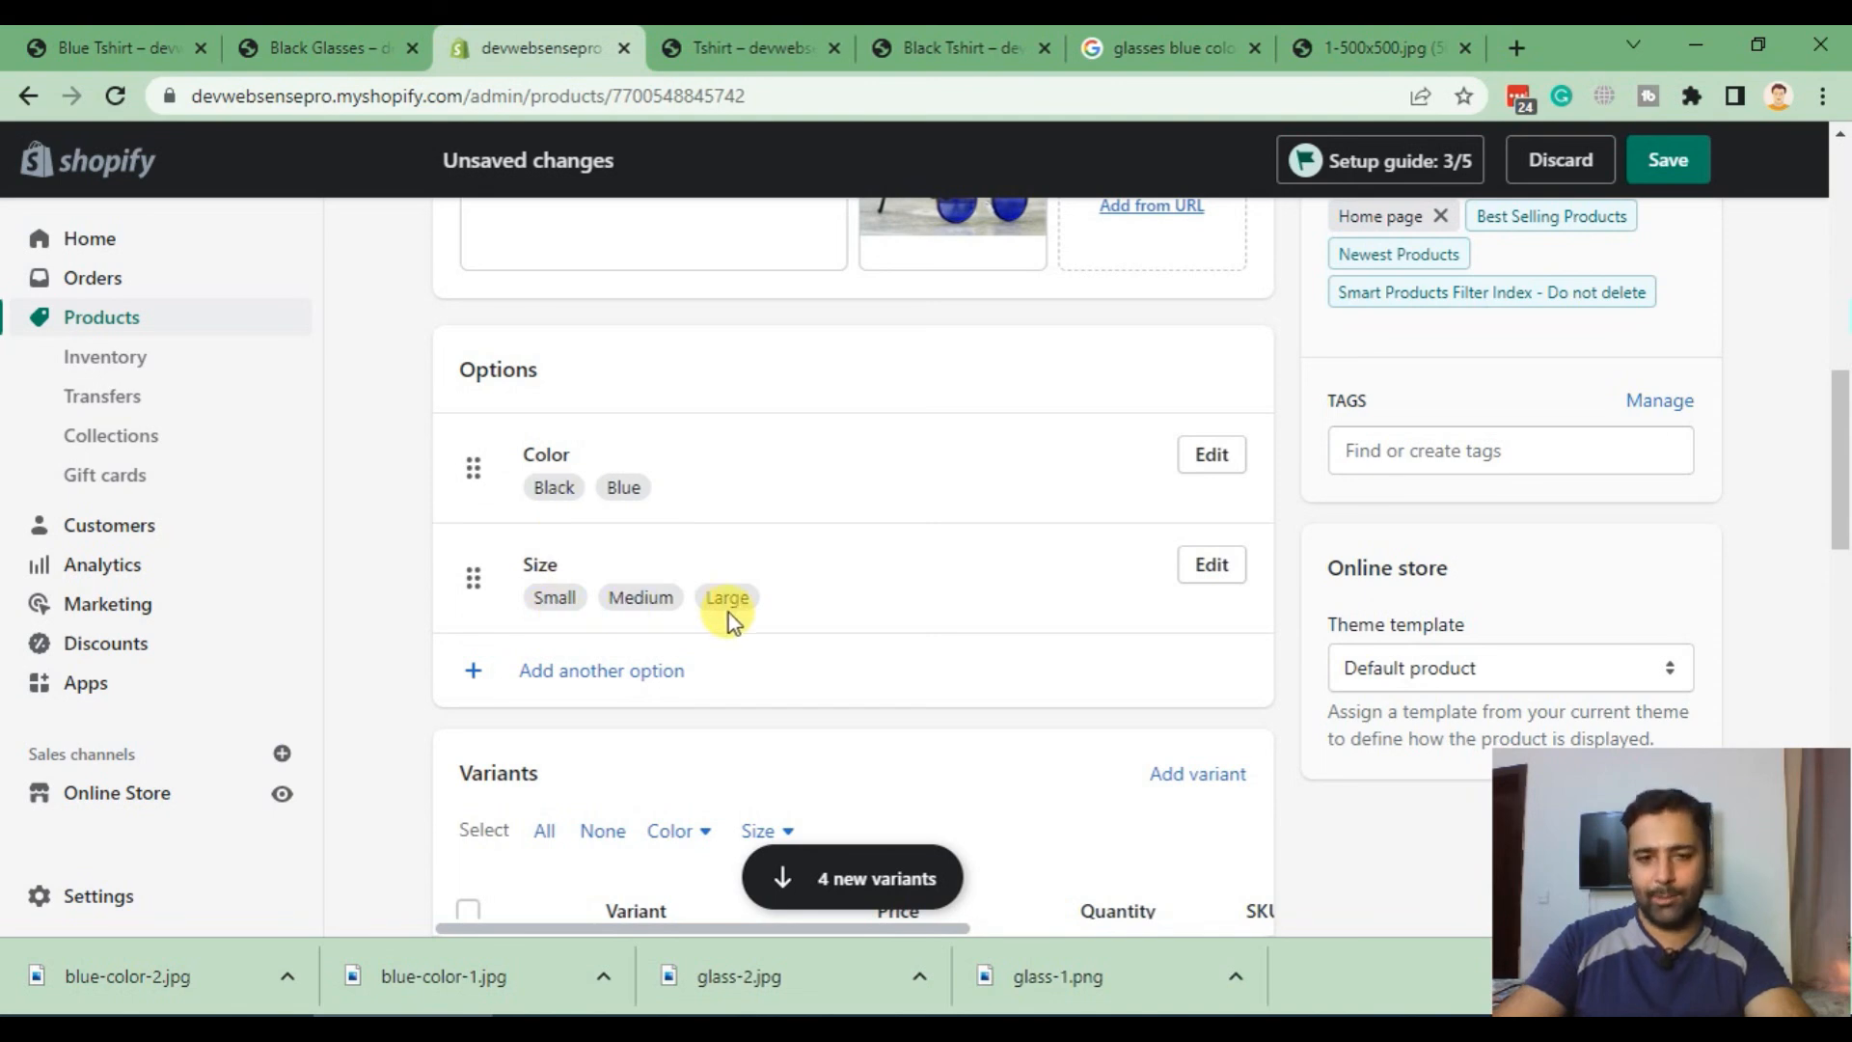
{"action": "scroll", "coordinate": [945, 625], "scroll_direction": "up", "scroll_amount": 3}
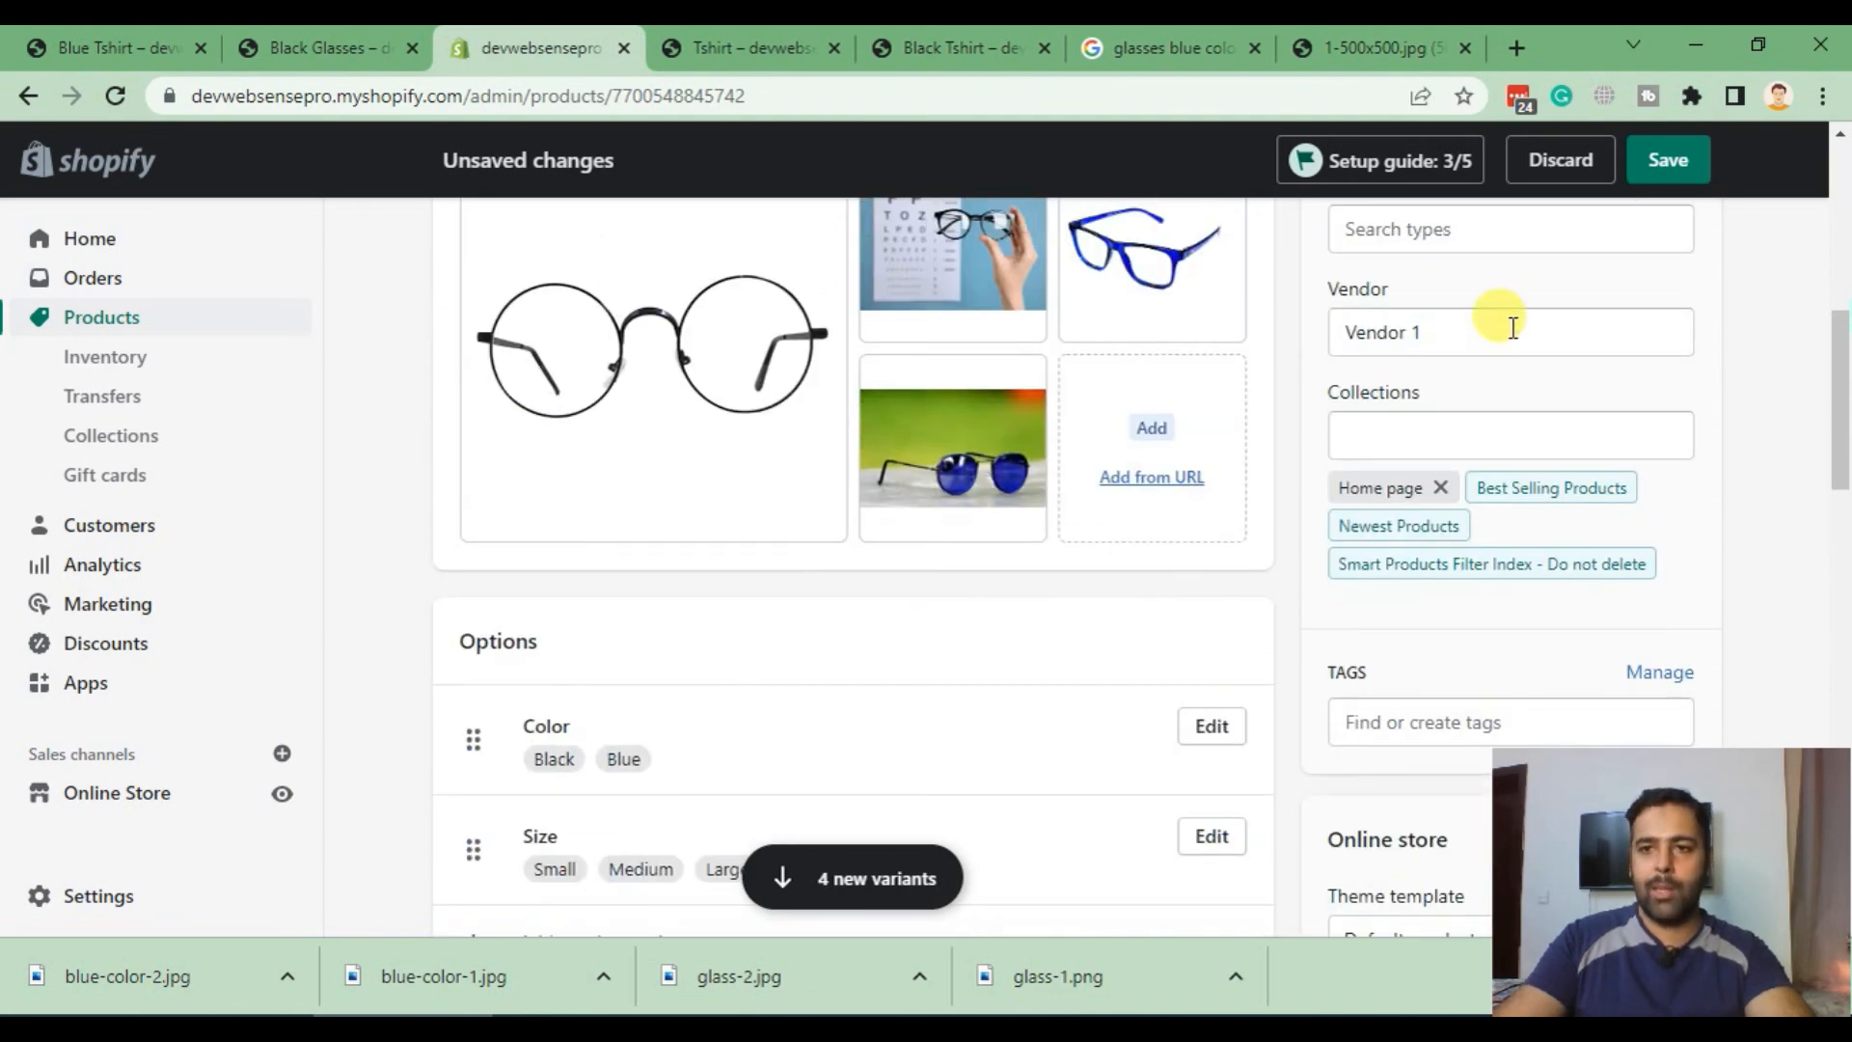
{"action": "left_click", "coordinate": [1668, 164]}
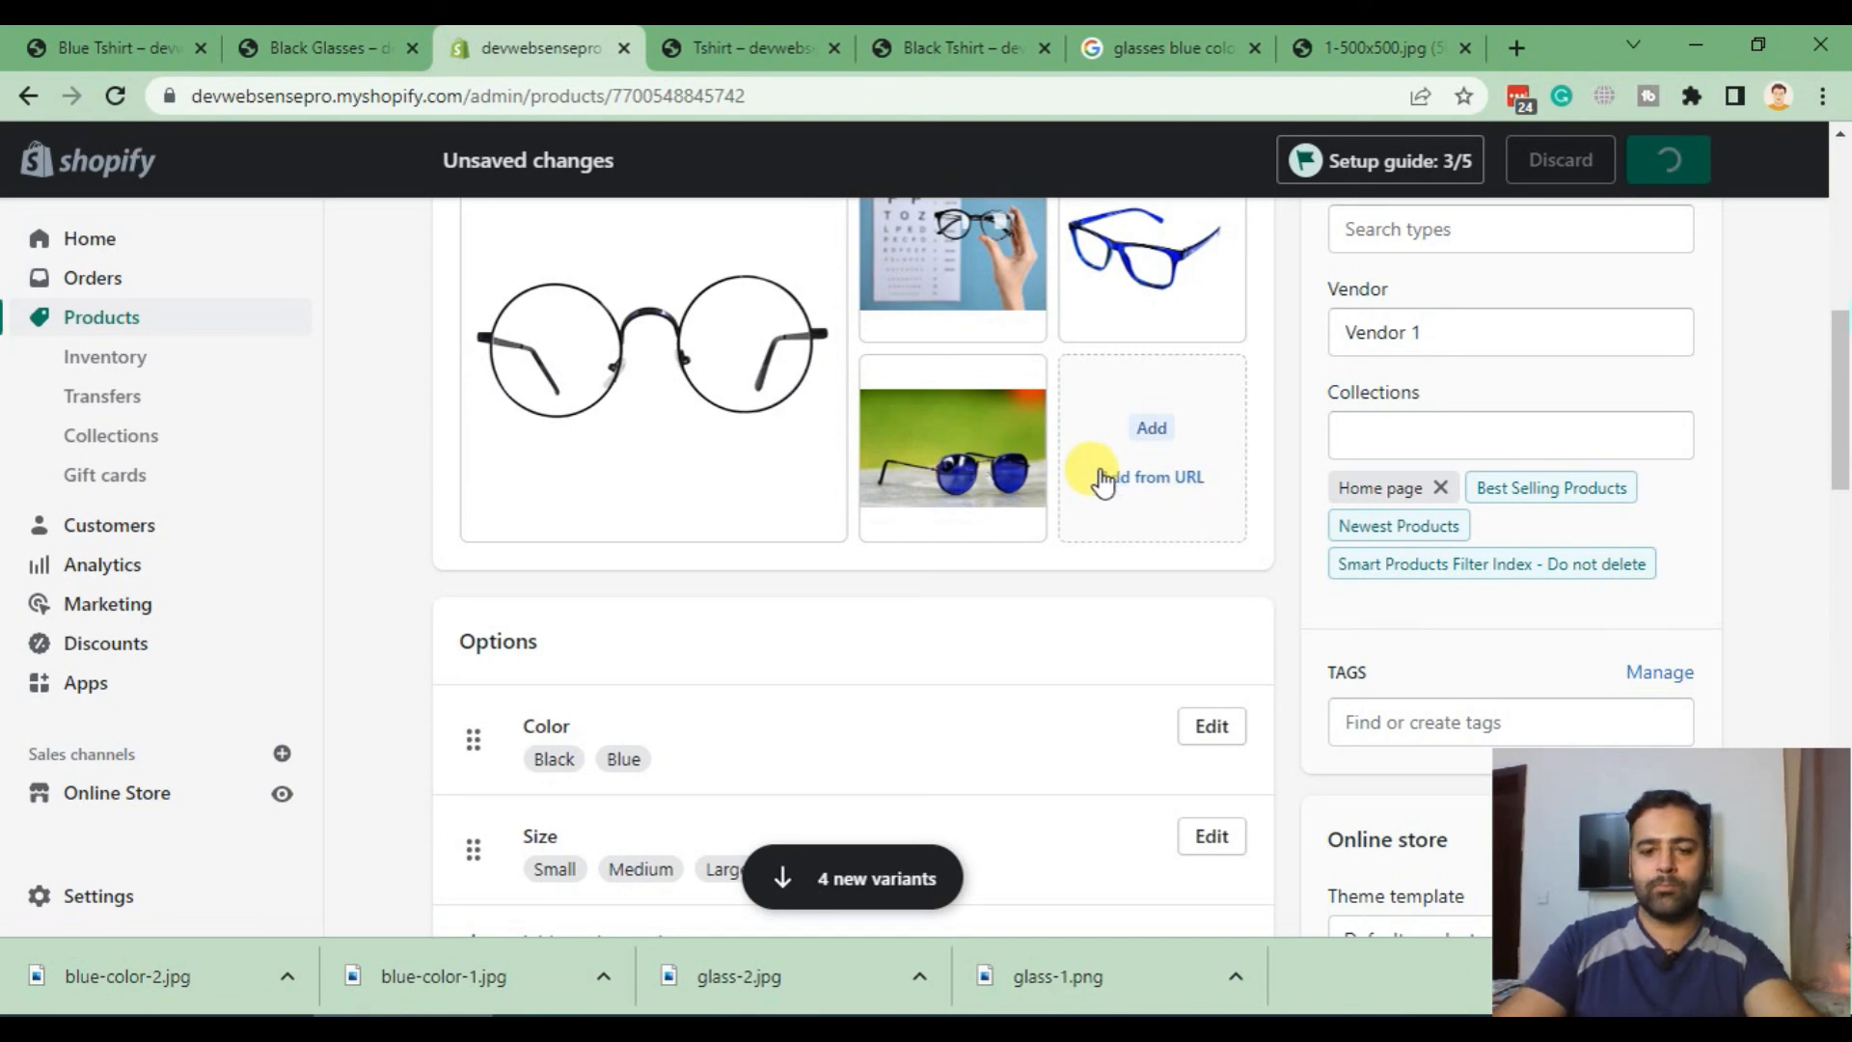
Step: Examine the images, prices and quantities of the color and size combinations in the product's variant list
{"action": "scroll", "coordinate": [1125, 347], "scroll_direction": "down", "scroll_amount": 3}
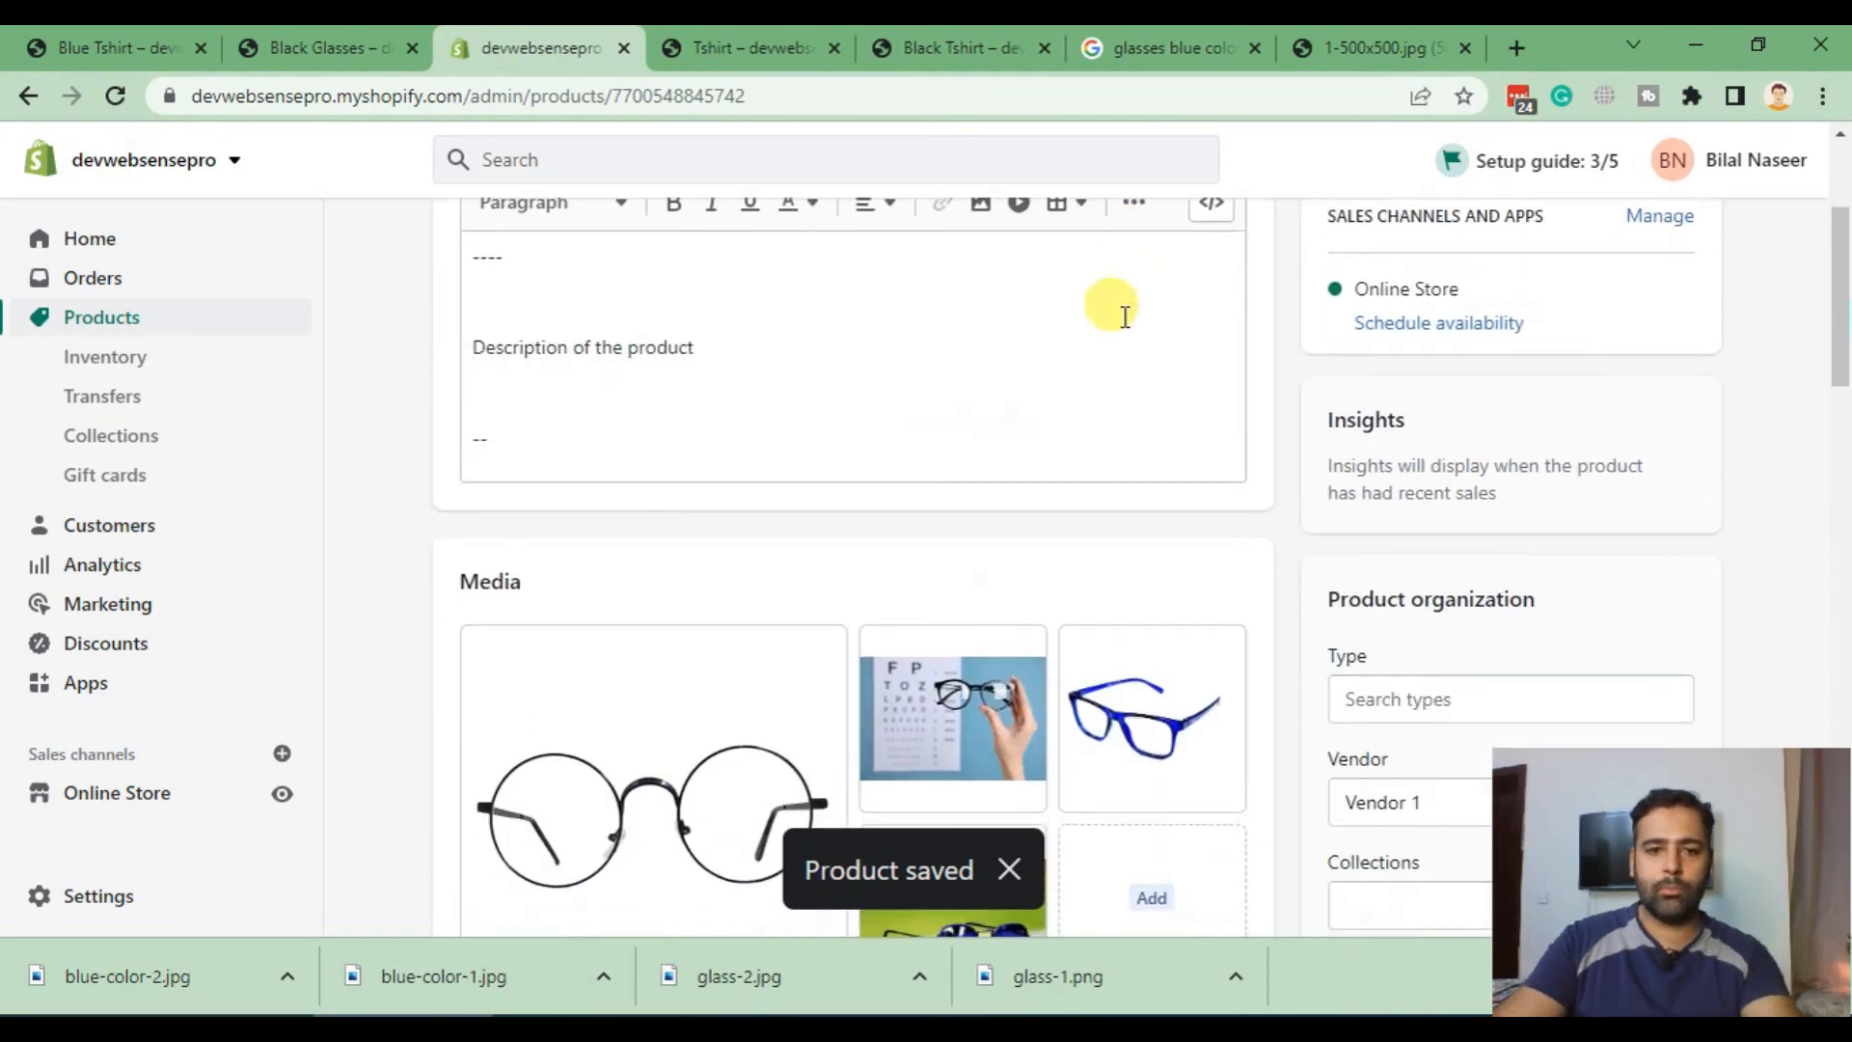
{"action": "scroll", "coordinate": [1125, 316], "scroll_direction": "down", "scroll_amount": 10}
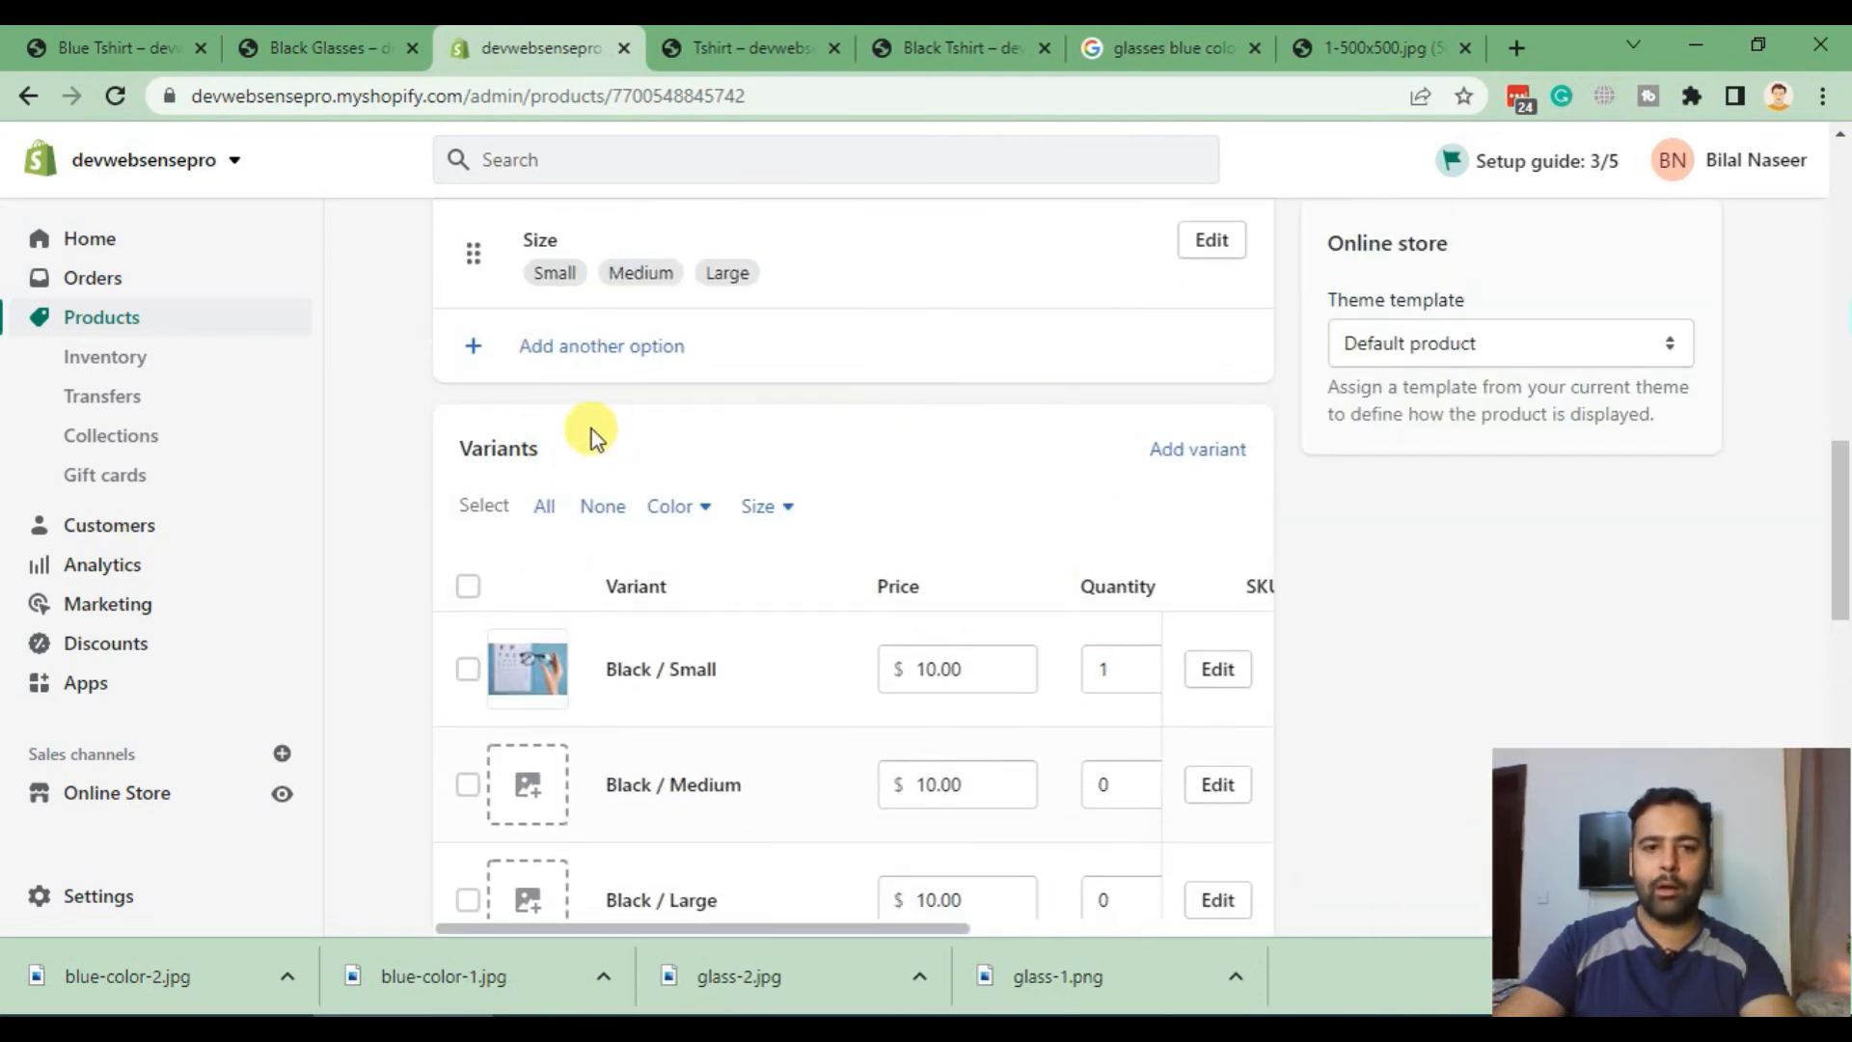
{"action": "scroll", "coordinate": [869, 541], "scroll_direction": "down", "scroll_amount": 3}
{"action": "scroll", "coordinate": [840, 656], "scroll_direction": "up", "scroll_amount": 3}
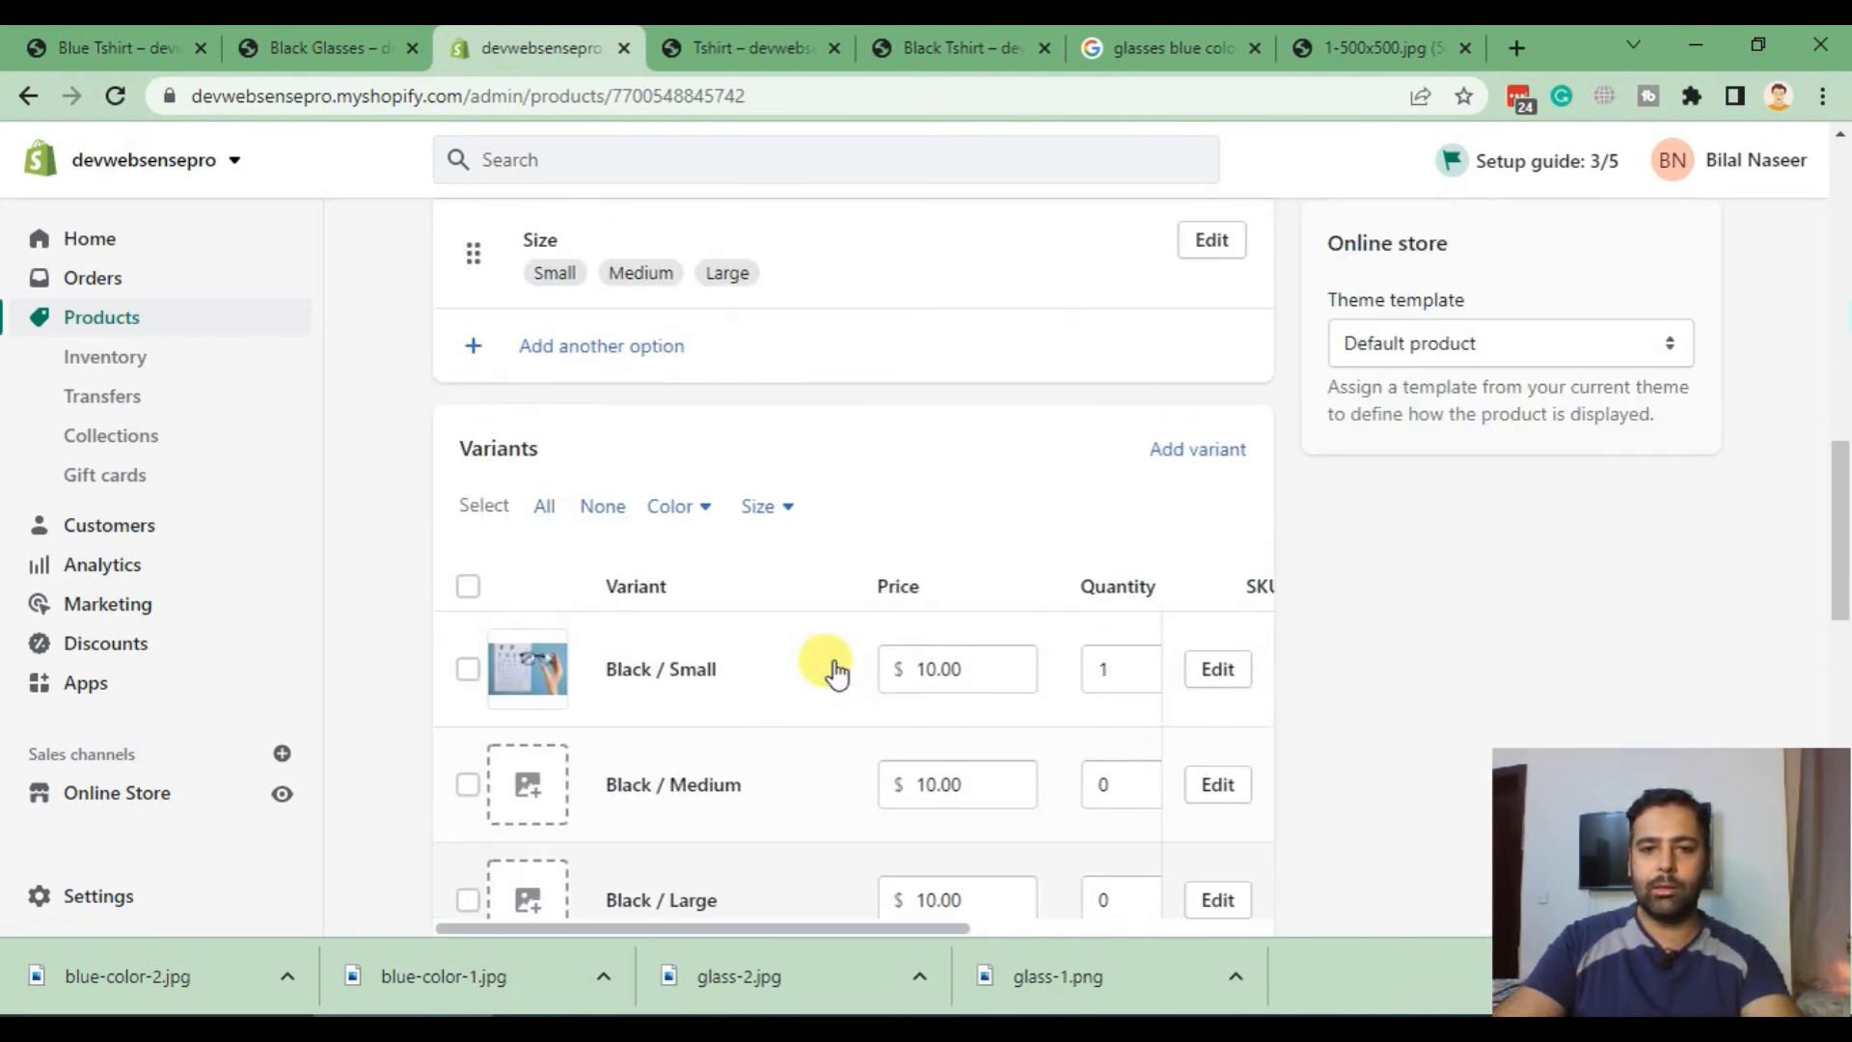
{"action": "scroll", "coordinate": [1303, 463], "scroll_direction": "down", "scroll_amount": 8}
{"action": "scroll", "coordinate": [1302, 463], "scroll_direction": "up", "scroll_amount": 5}
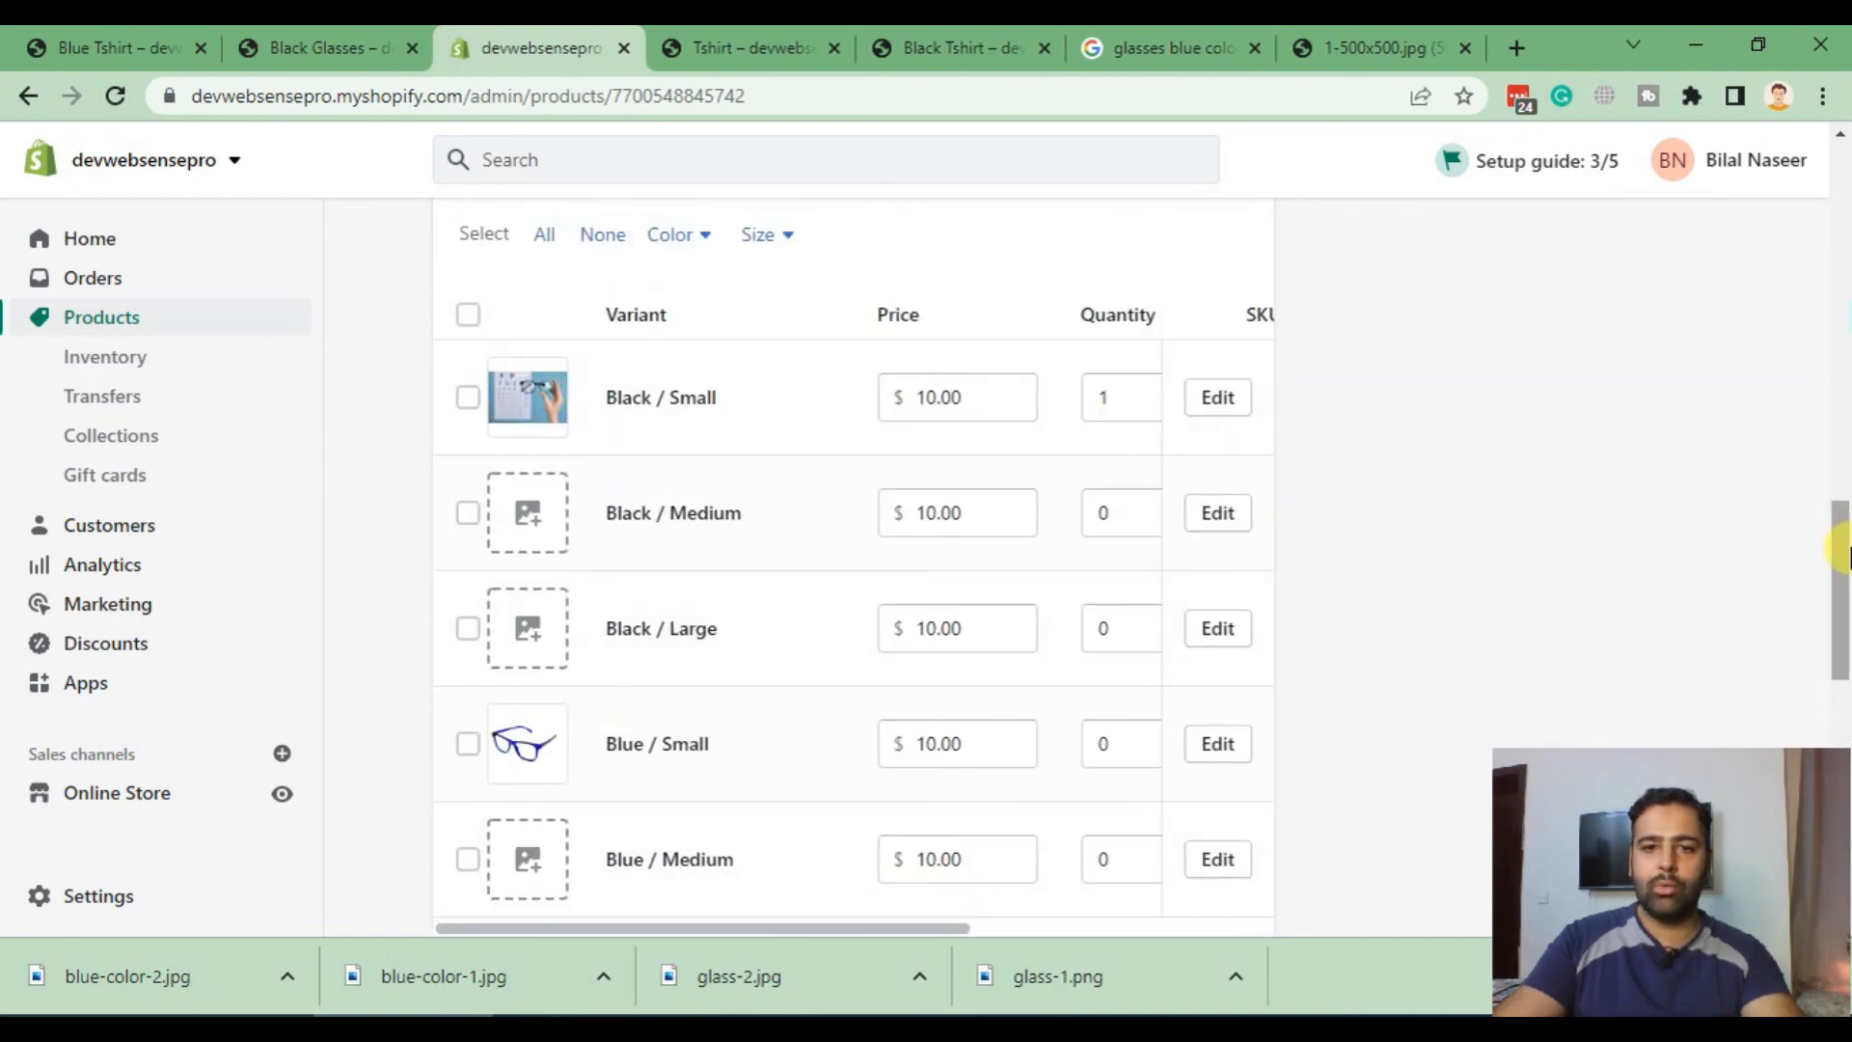
{"action": "left_click_drag", "start_coordinate": [1848, 549], "coordinate": [1849, 578]}
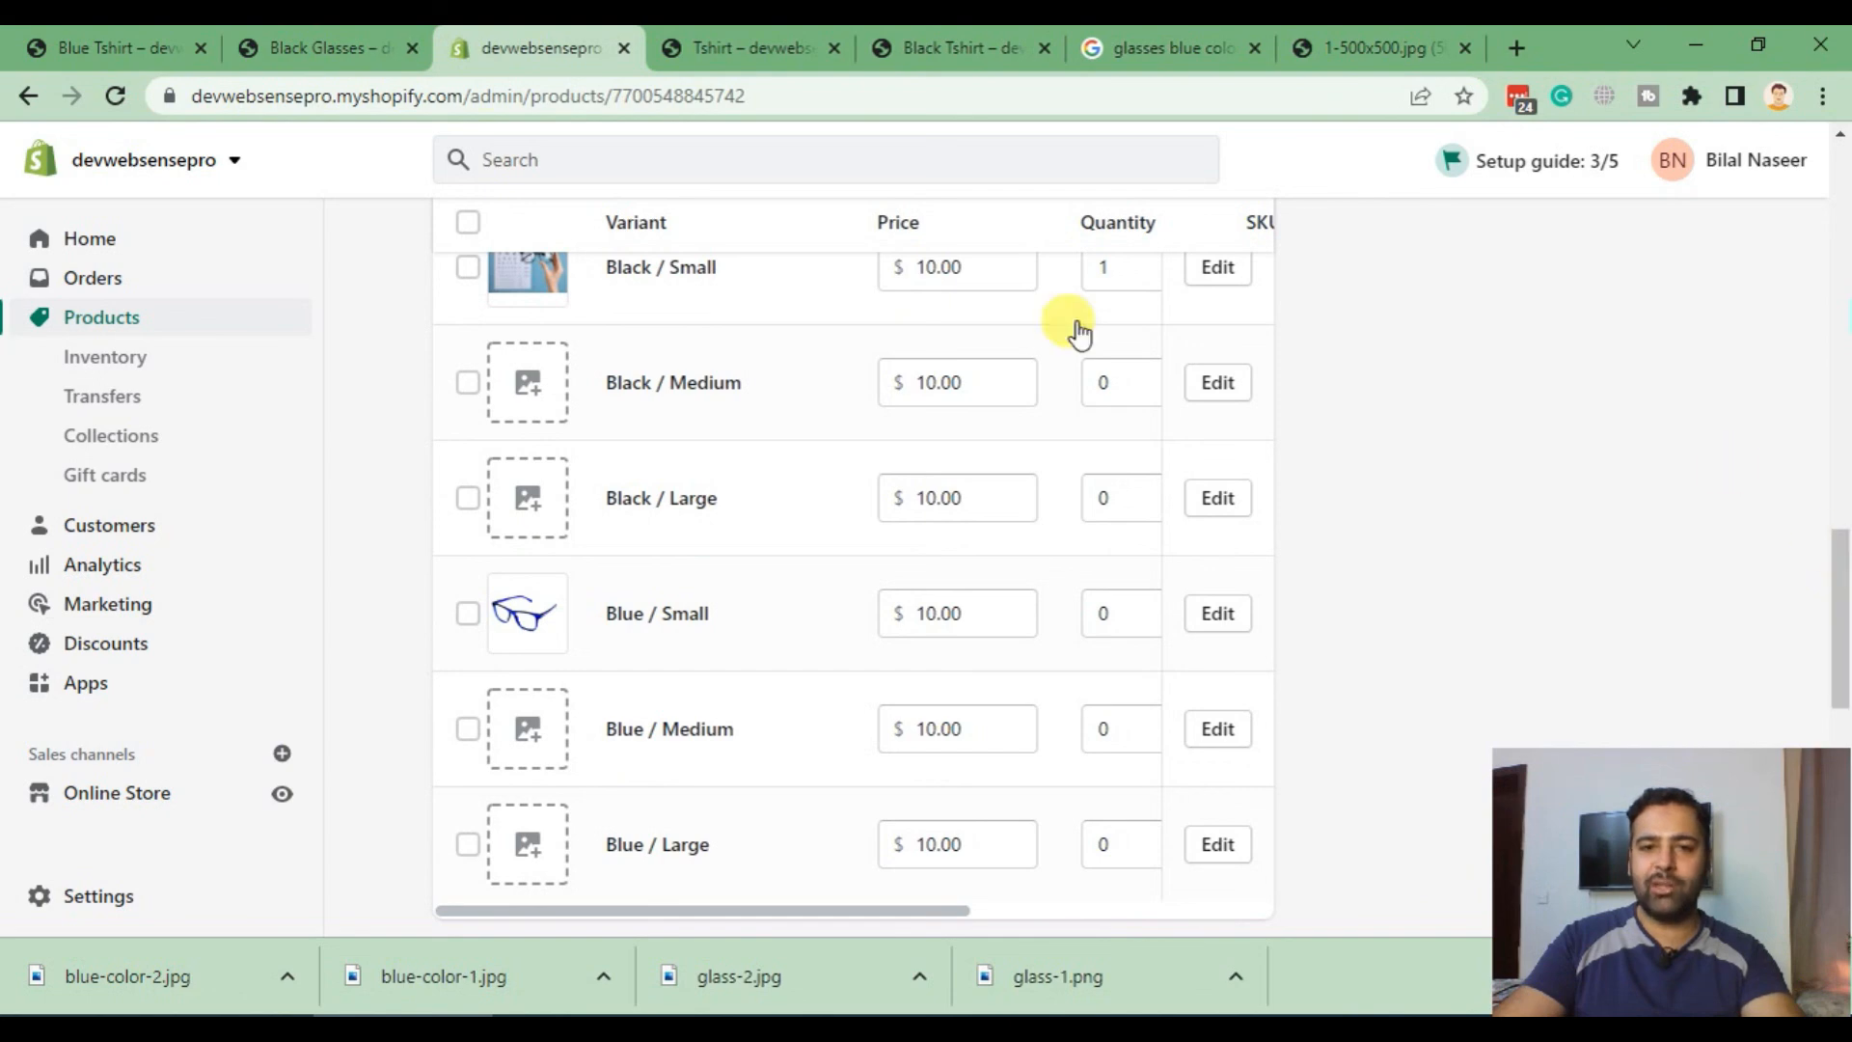
{"action": "left_click_drag", "start_coordinate": [907, 909], "coordinate": [778, 901]}
{"action": "left_click_drag", "start_coordinate": [928, 902], "coordinate": [828, 902]}
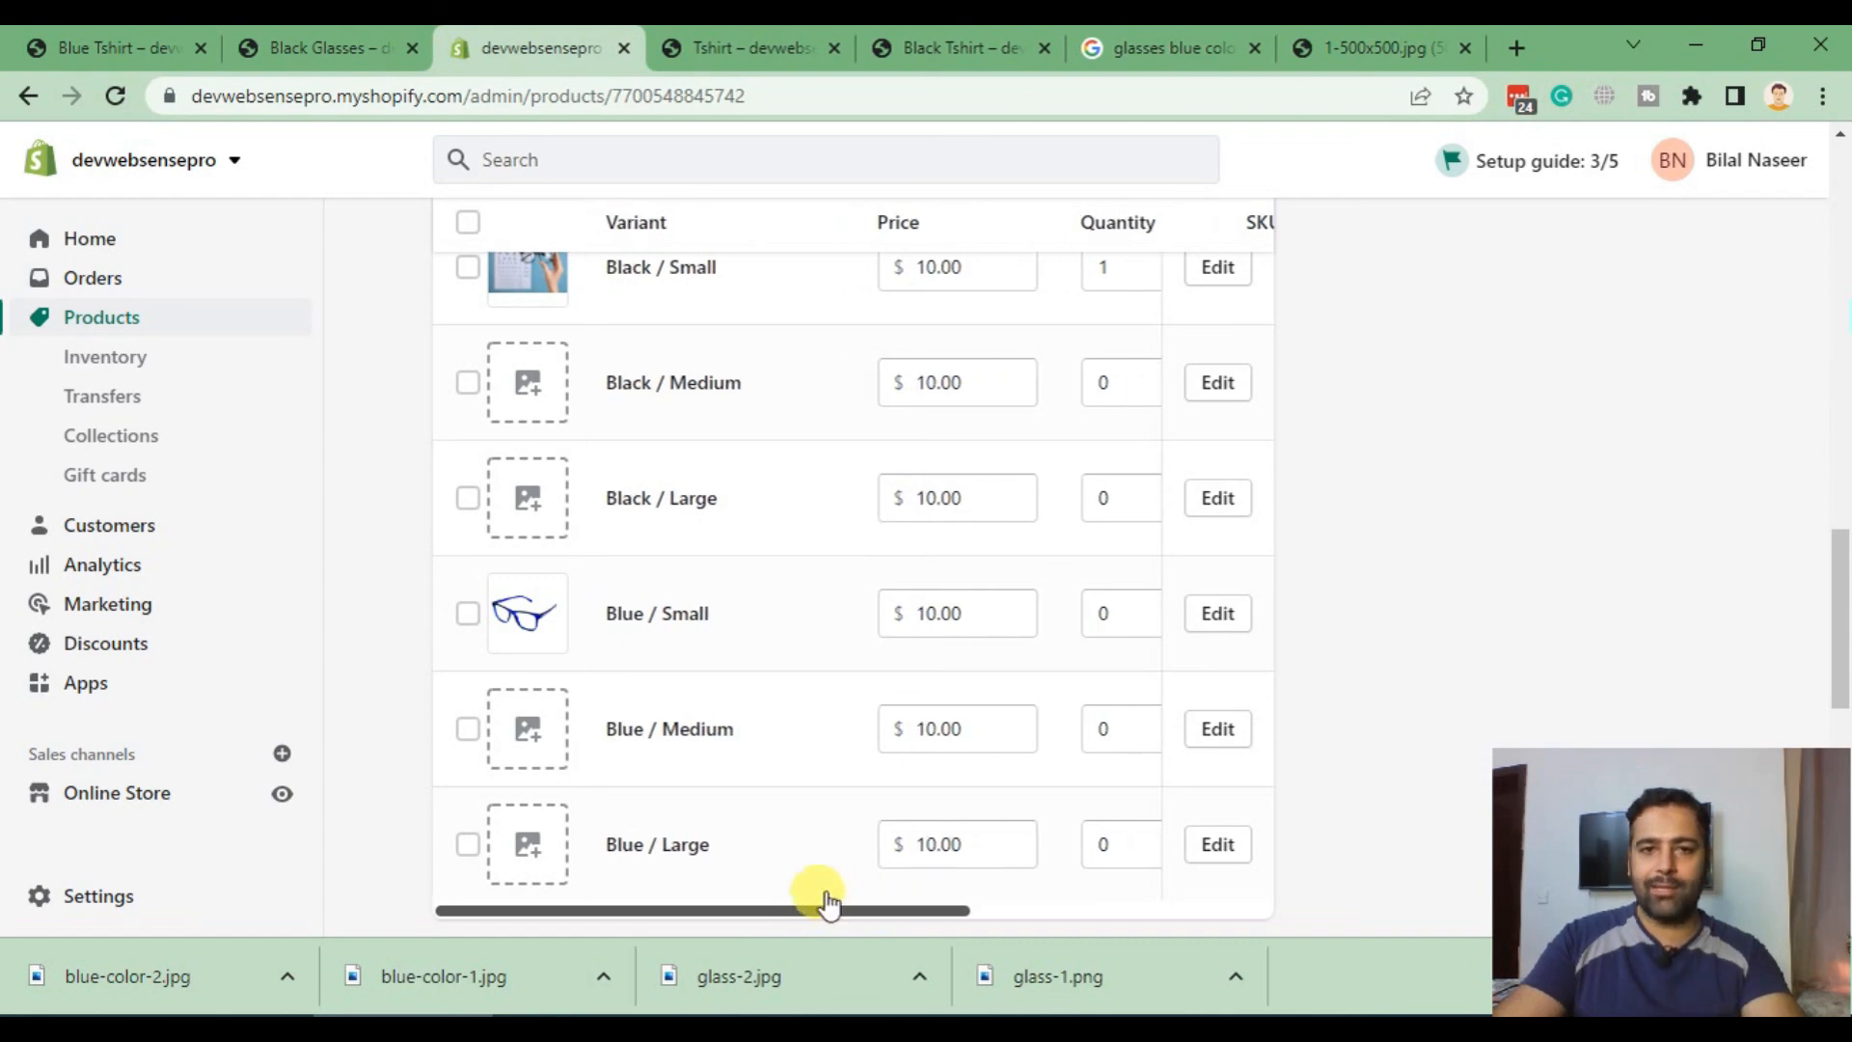
{"action": "left_click_drag", "start_coordinate": [1841, 680], "coordinate": [1841, 663]}
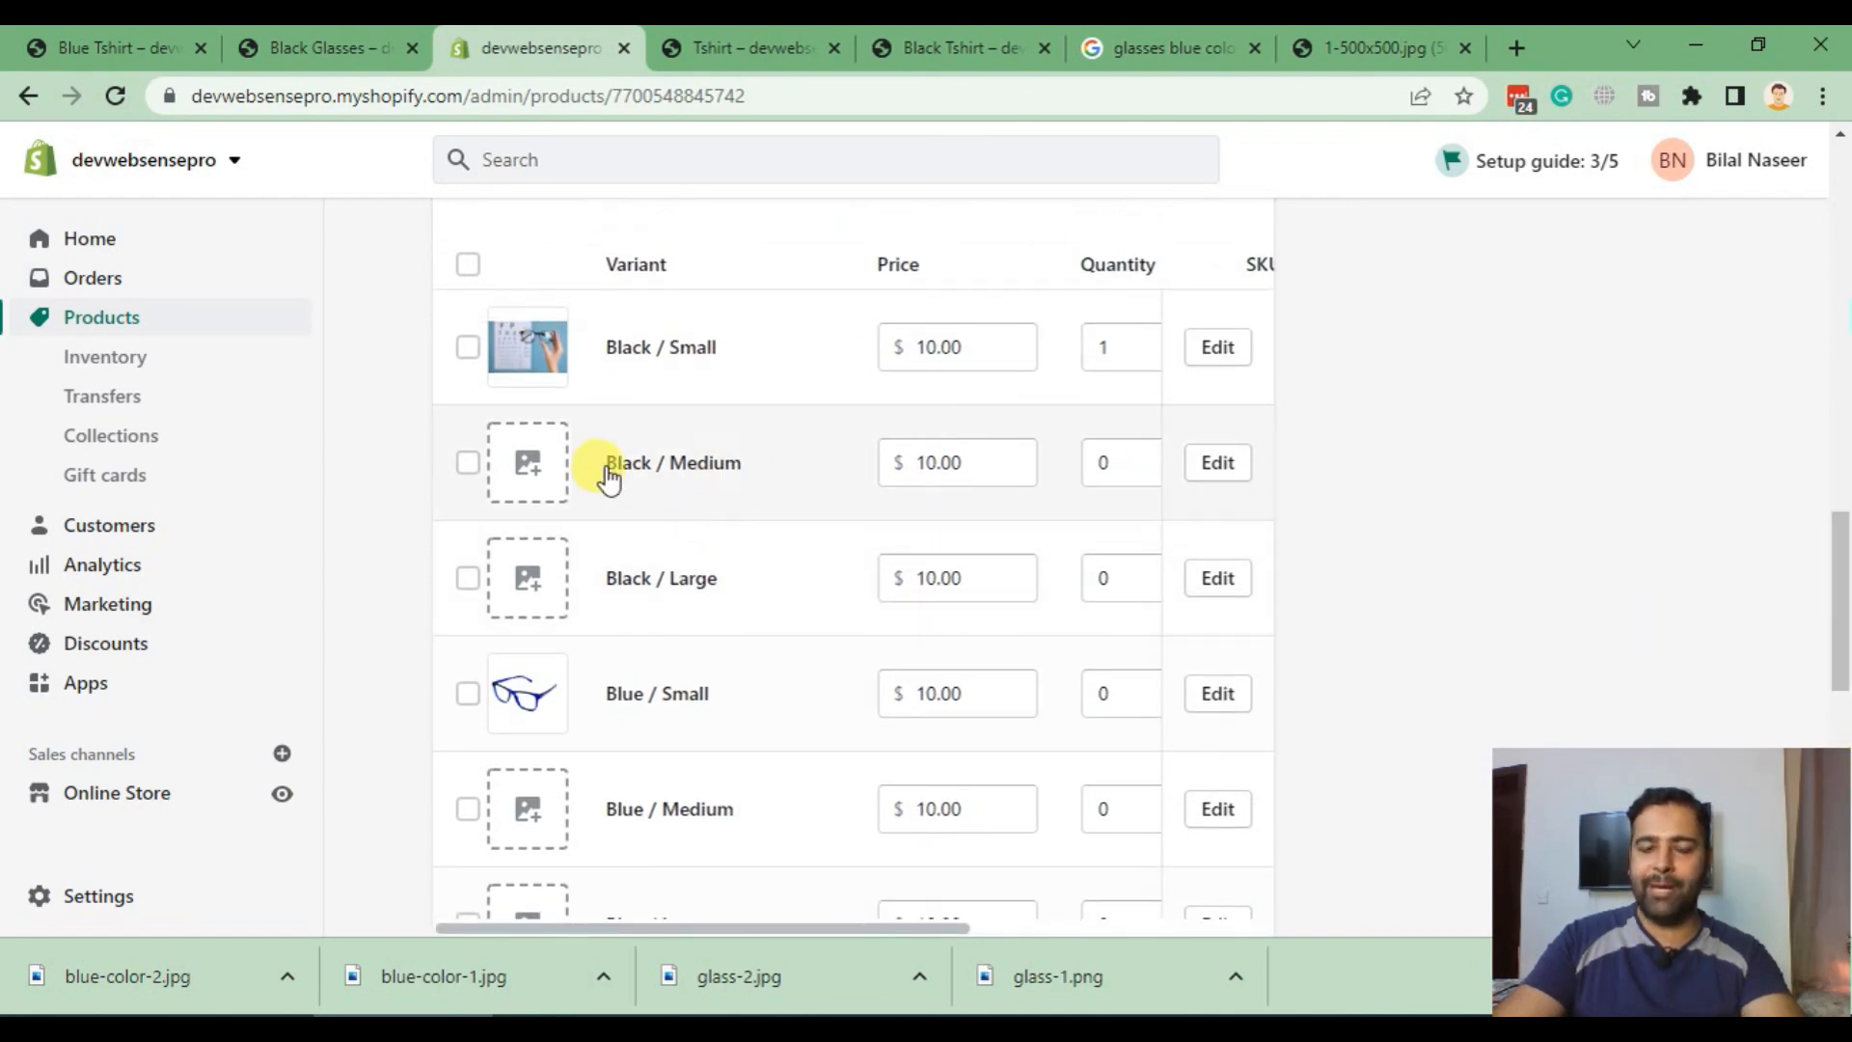
Step: Set the Black / Large variant's quantity to 3 and its price to $12, leaving the variant unselected
{"action": "double_click", "coordinate": [1099, 579]}
{"action": "left_click", "coordinate": [1148, 618]}
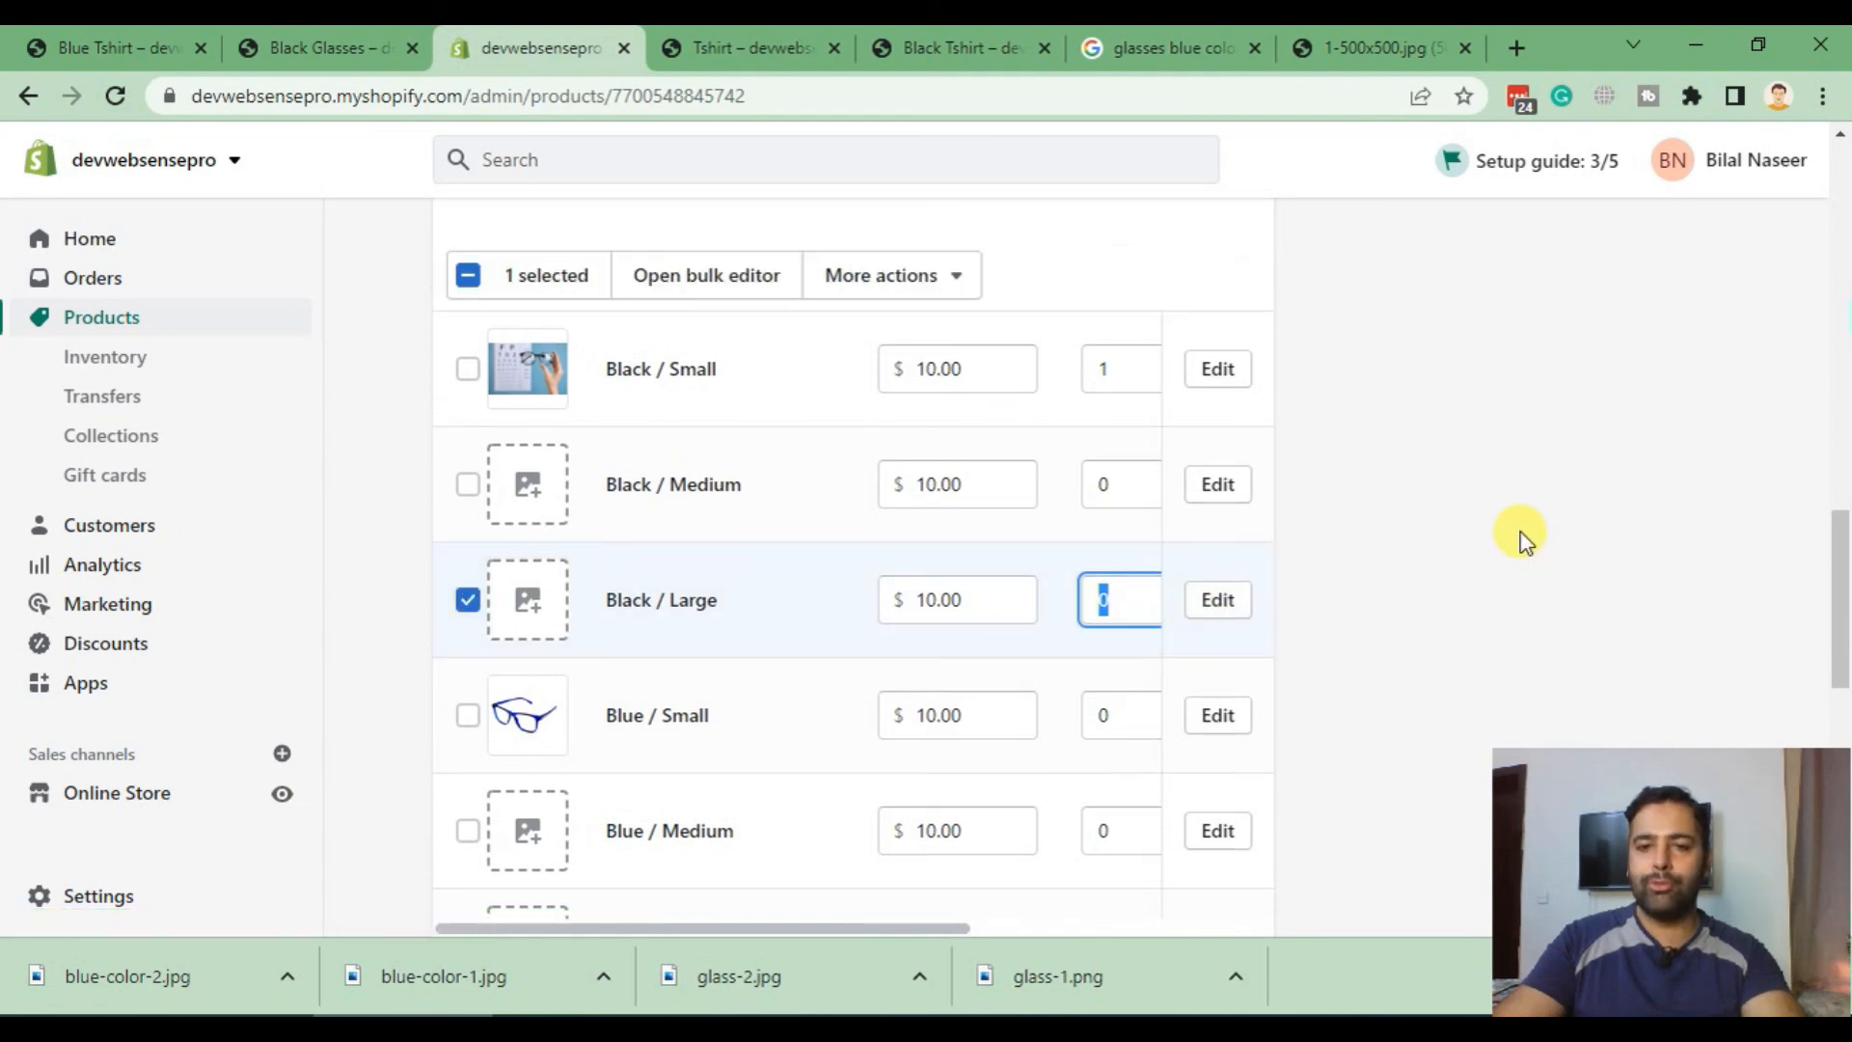
{"action": "type", "text": "3"}
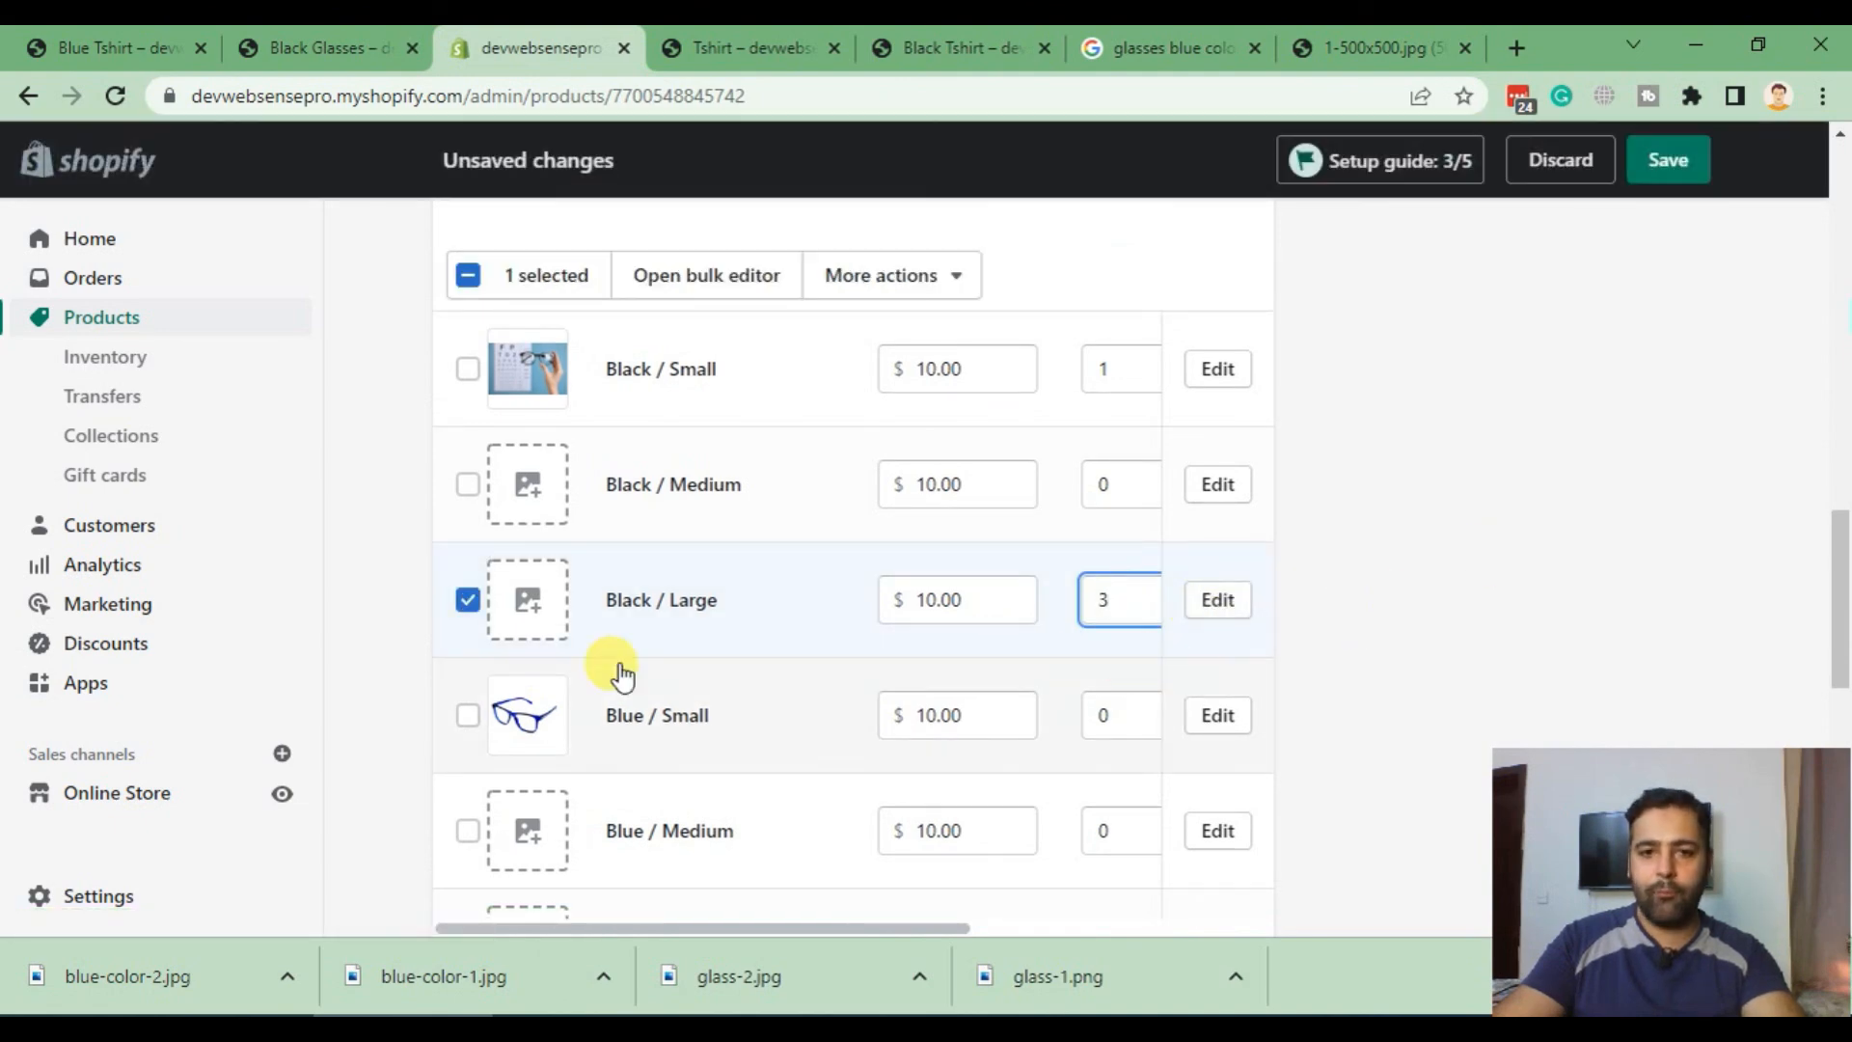
{"action": "left_click", "coordinate": [467, 599]}
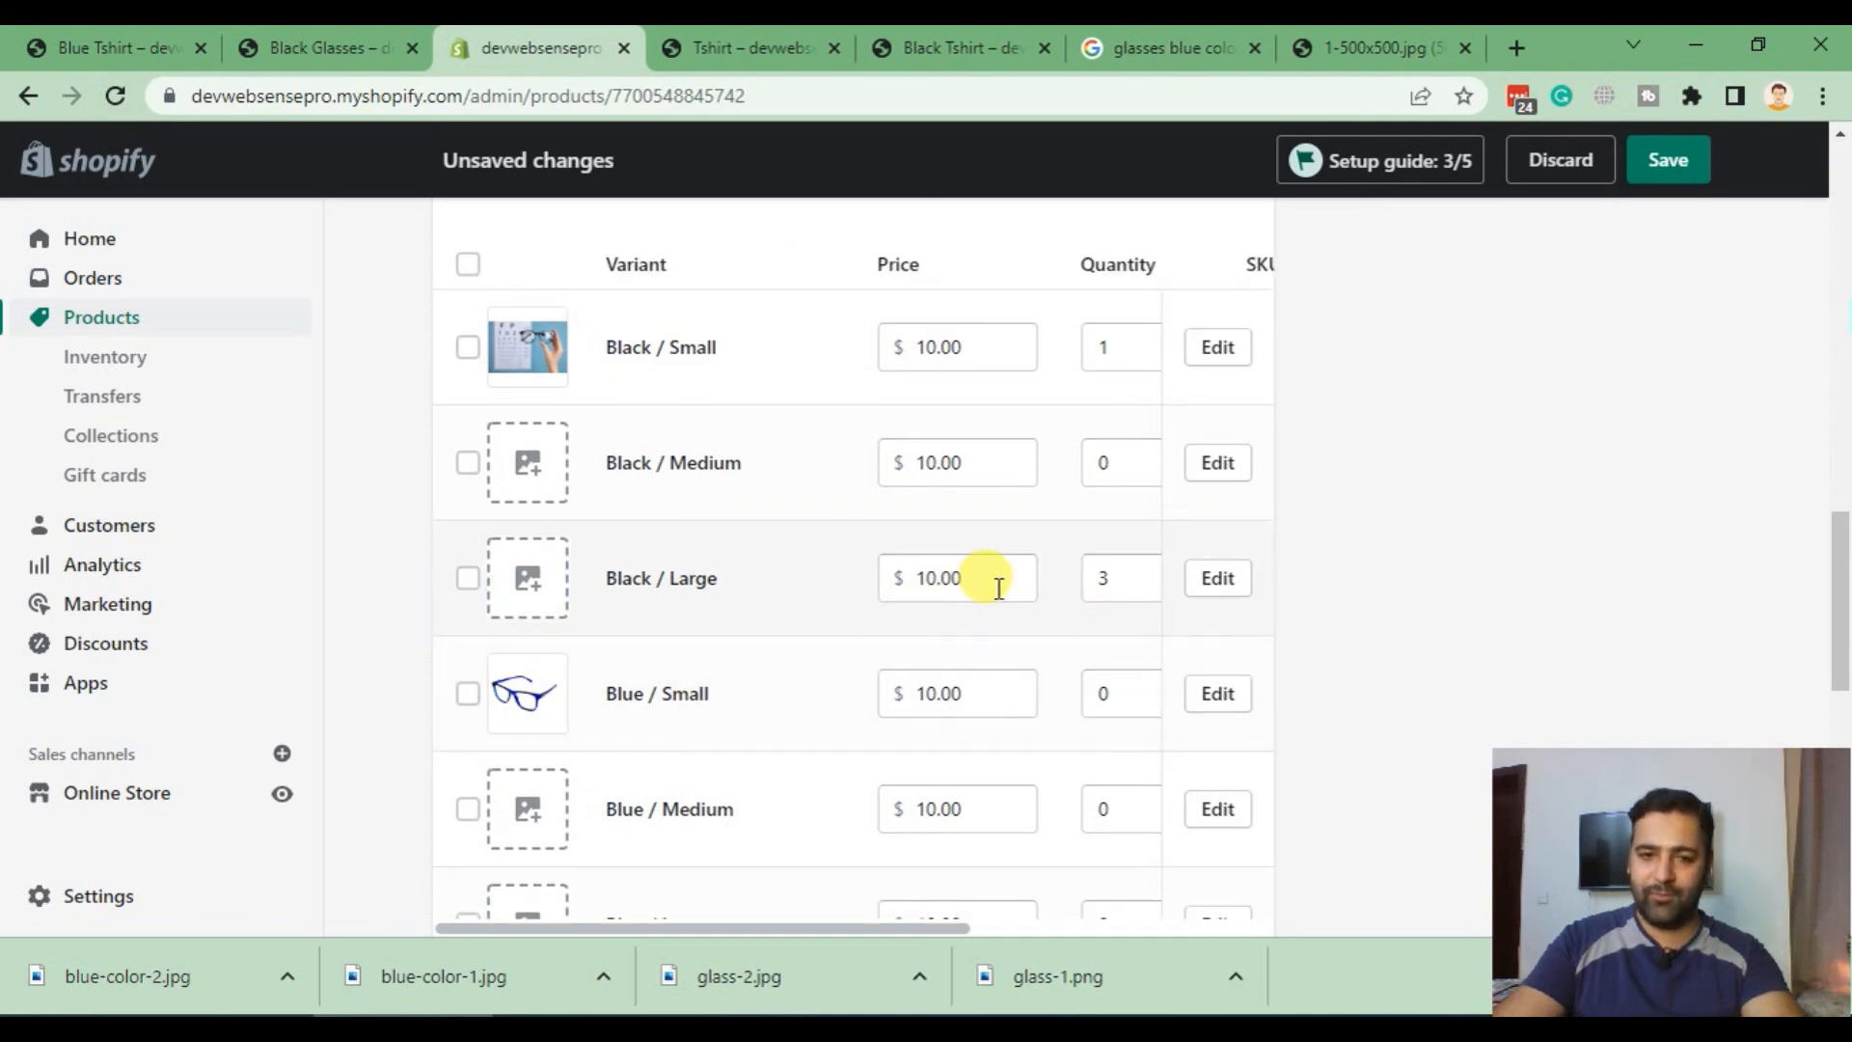
{"action": "left_click_drag", "start_coordinate": [997, 588], "coordinate": [886, 577]}
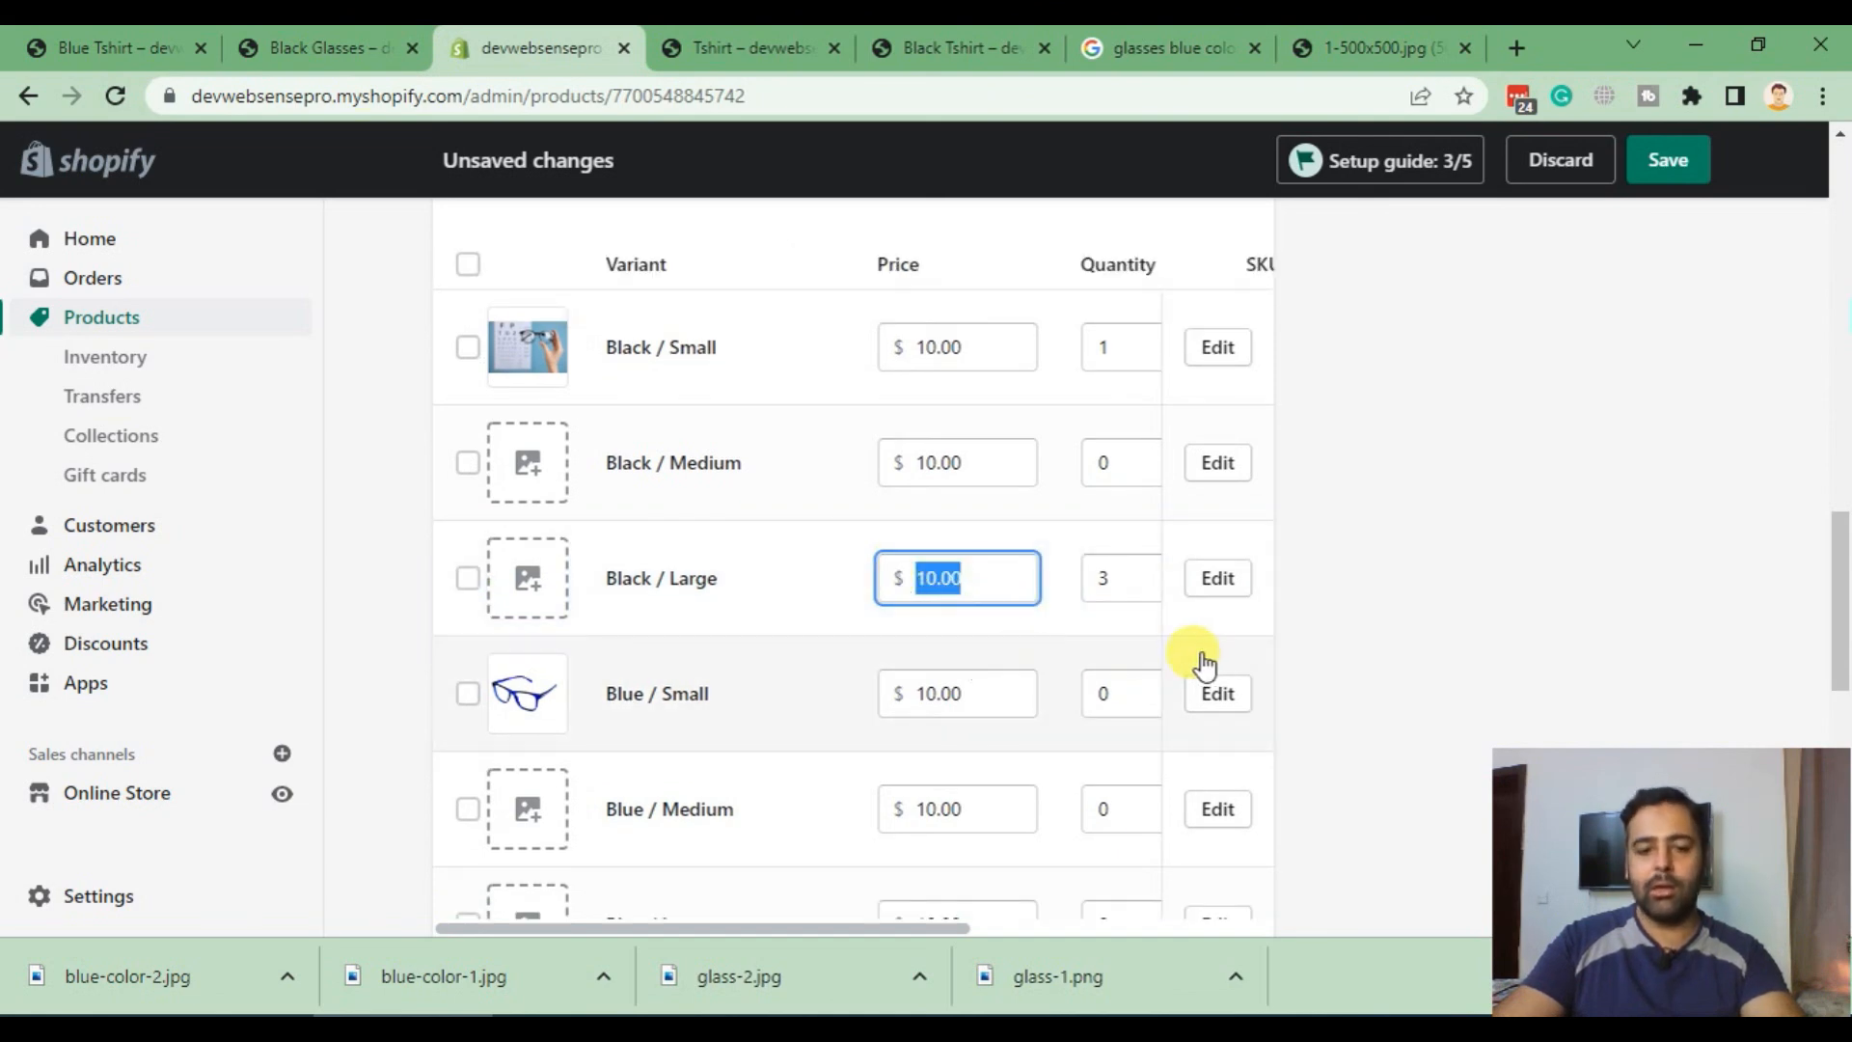
{"action": "type", "text": "12"}
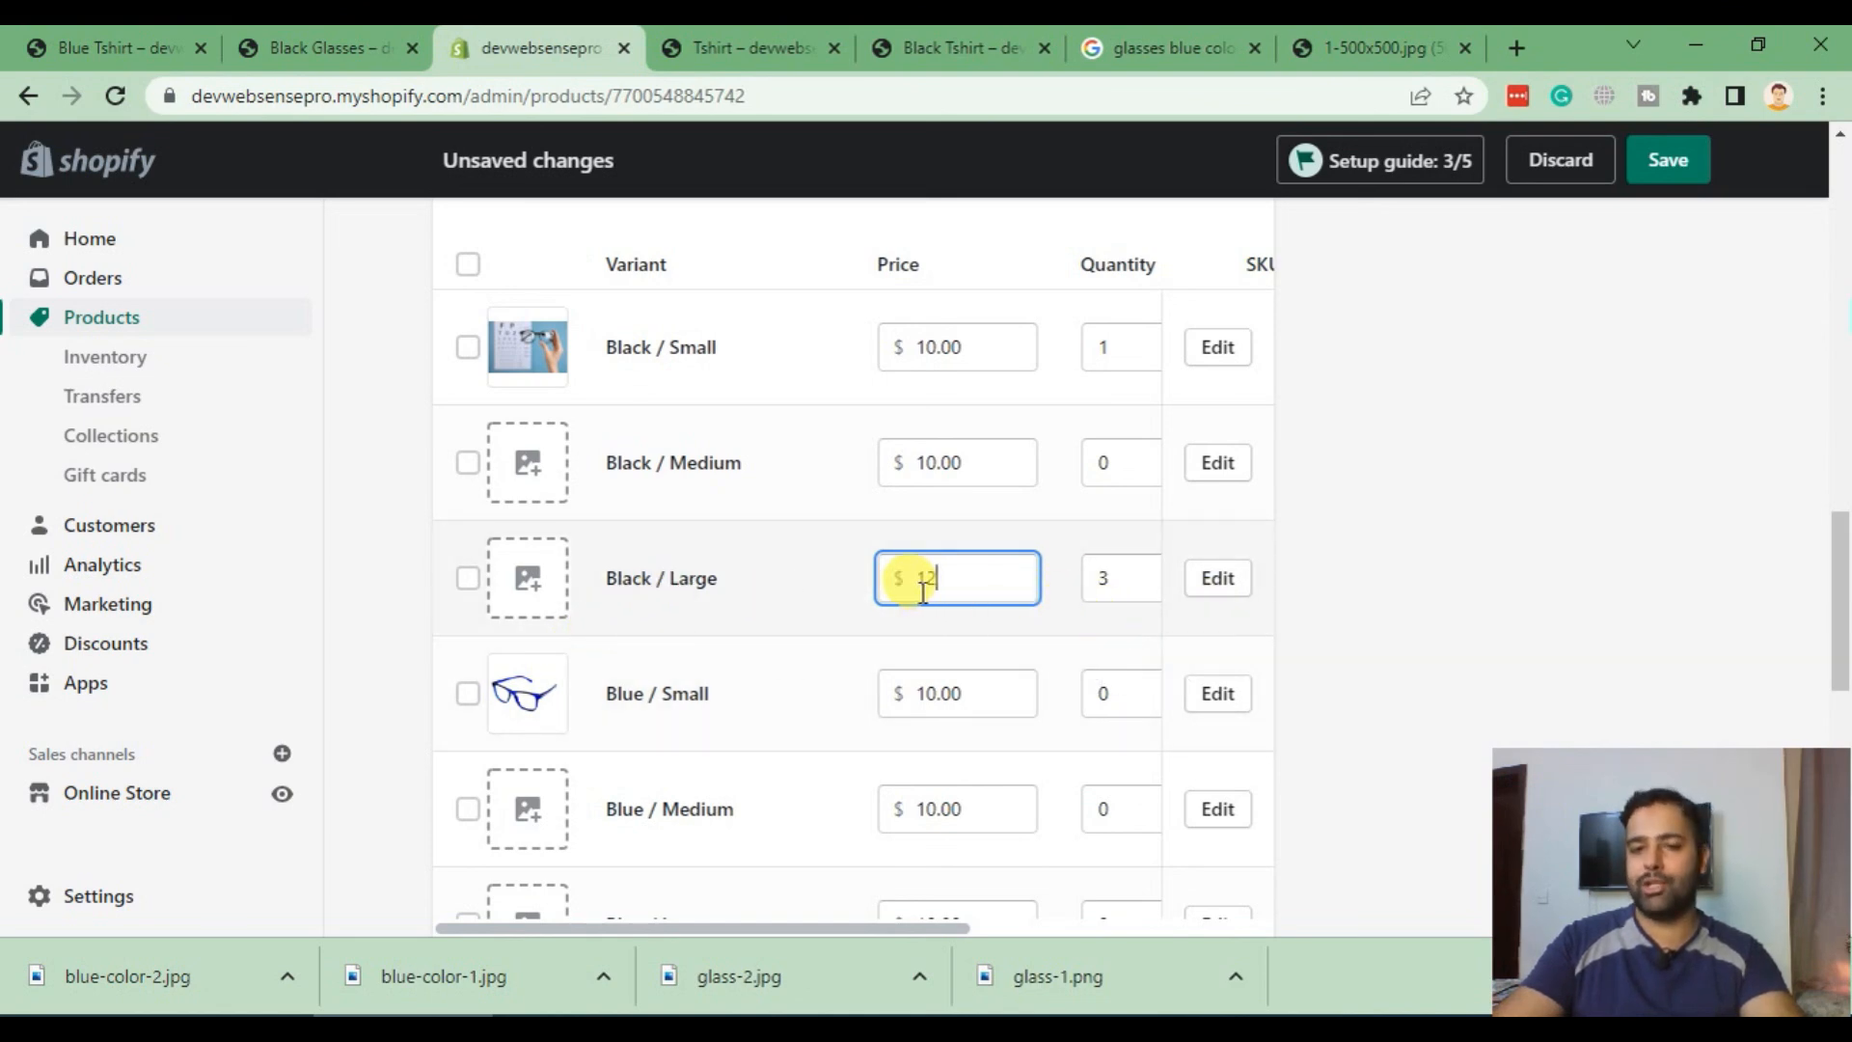
Step: Set the Blue / Large variant's price to $12 and its quantity to 2, and save the product
{"action": "scroll", "coordinate": [1004, 442], "scroll_direction": "down", "scroll_amount": 3}
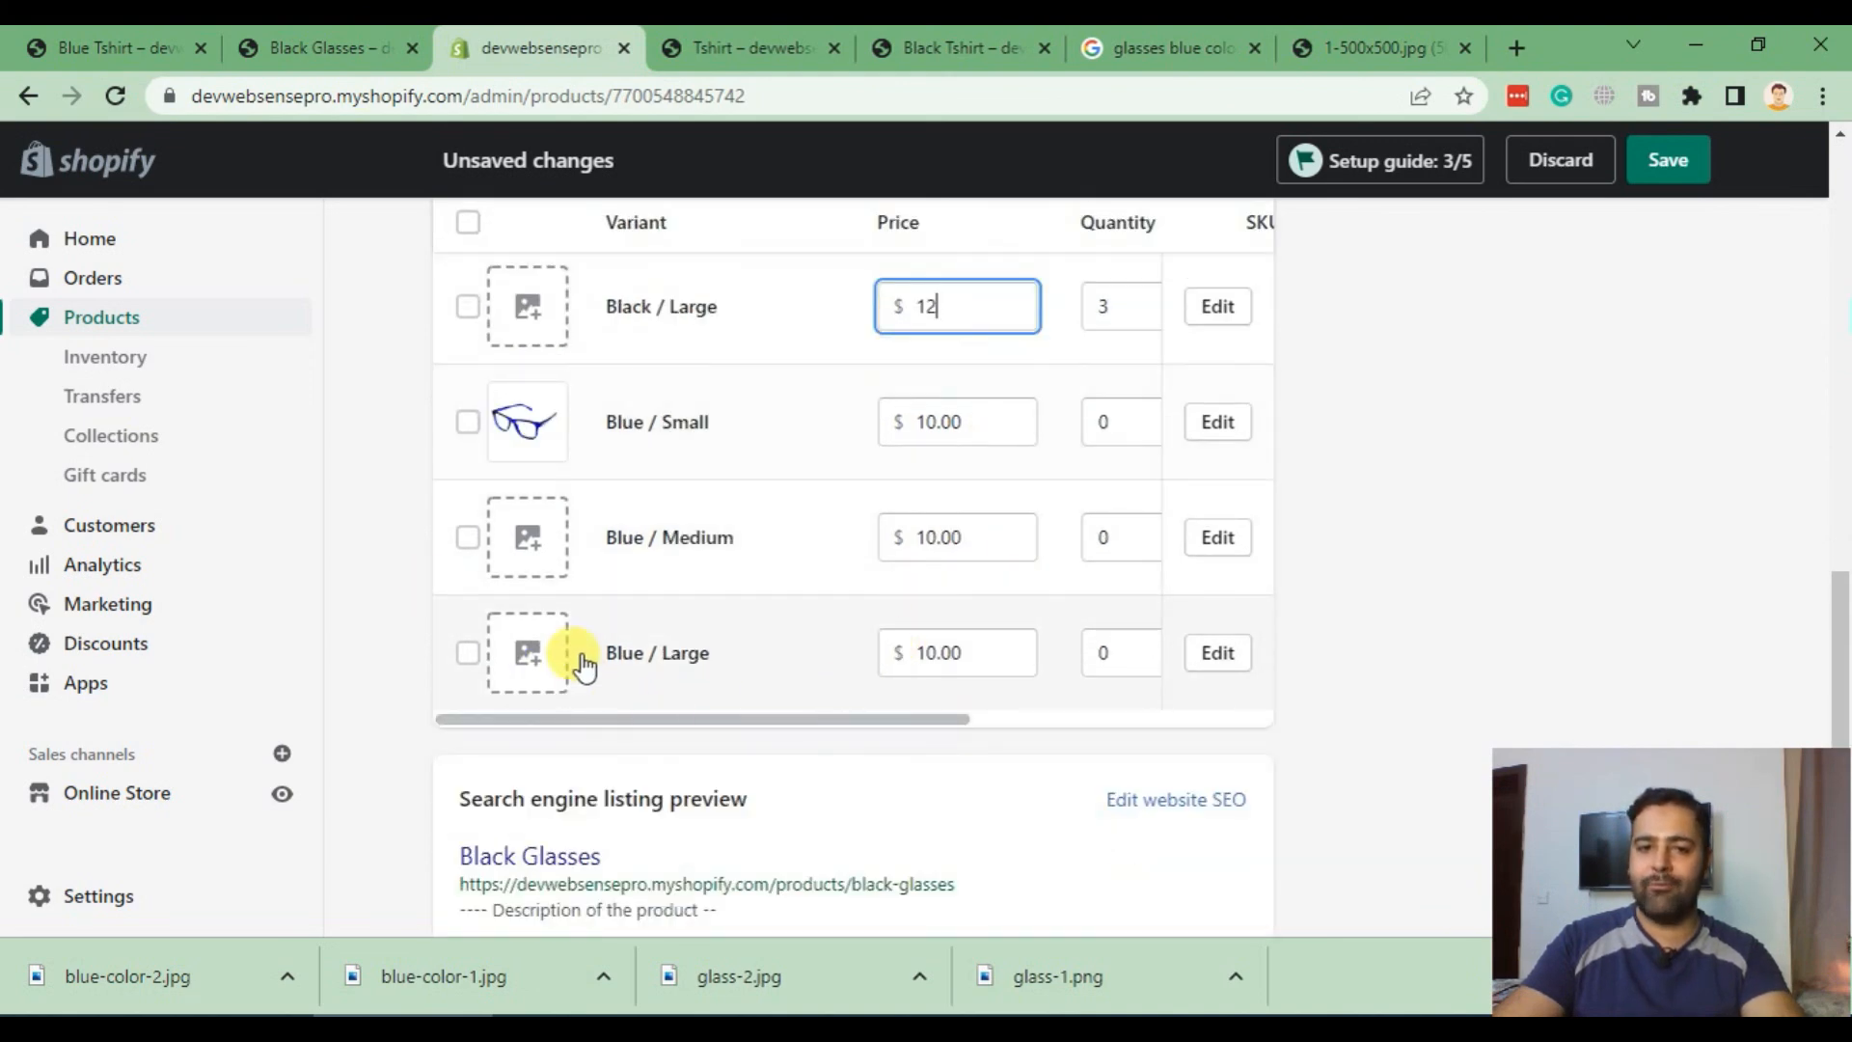
{"action": "left_click", "coordinate": [955, 652]}
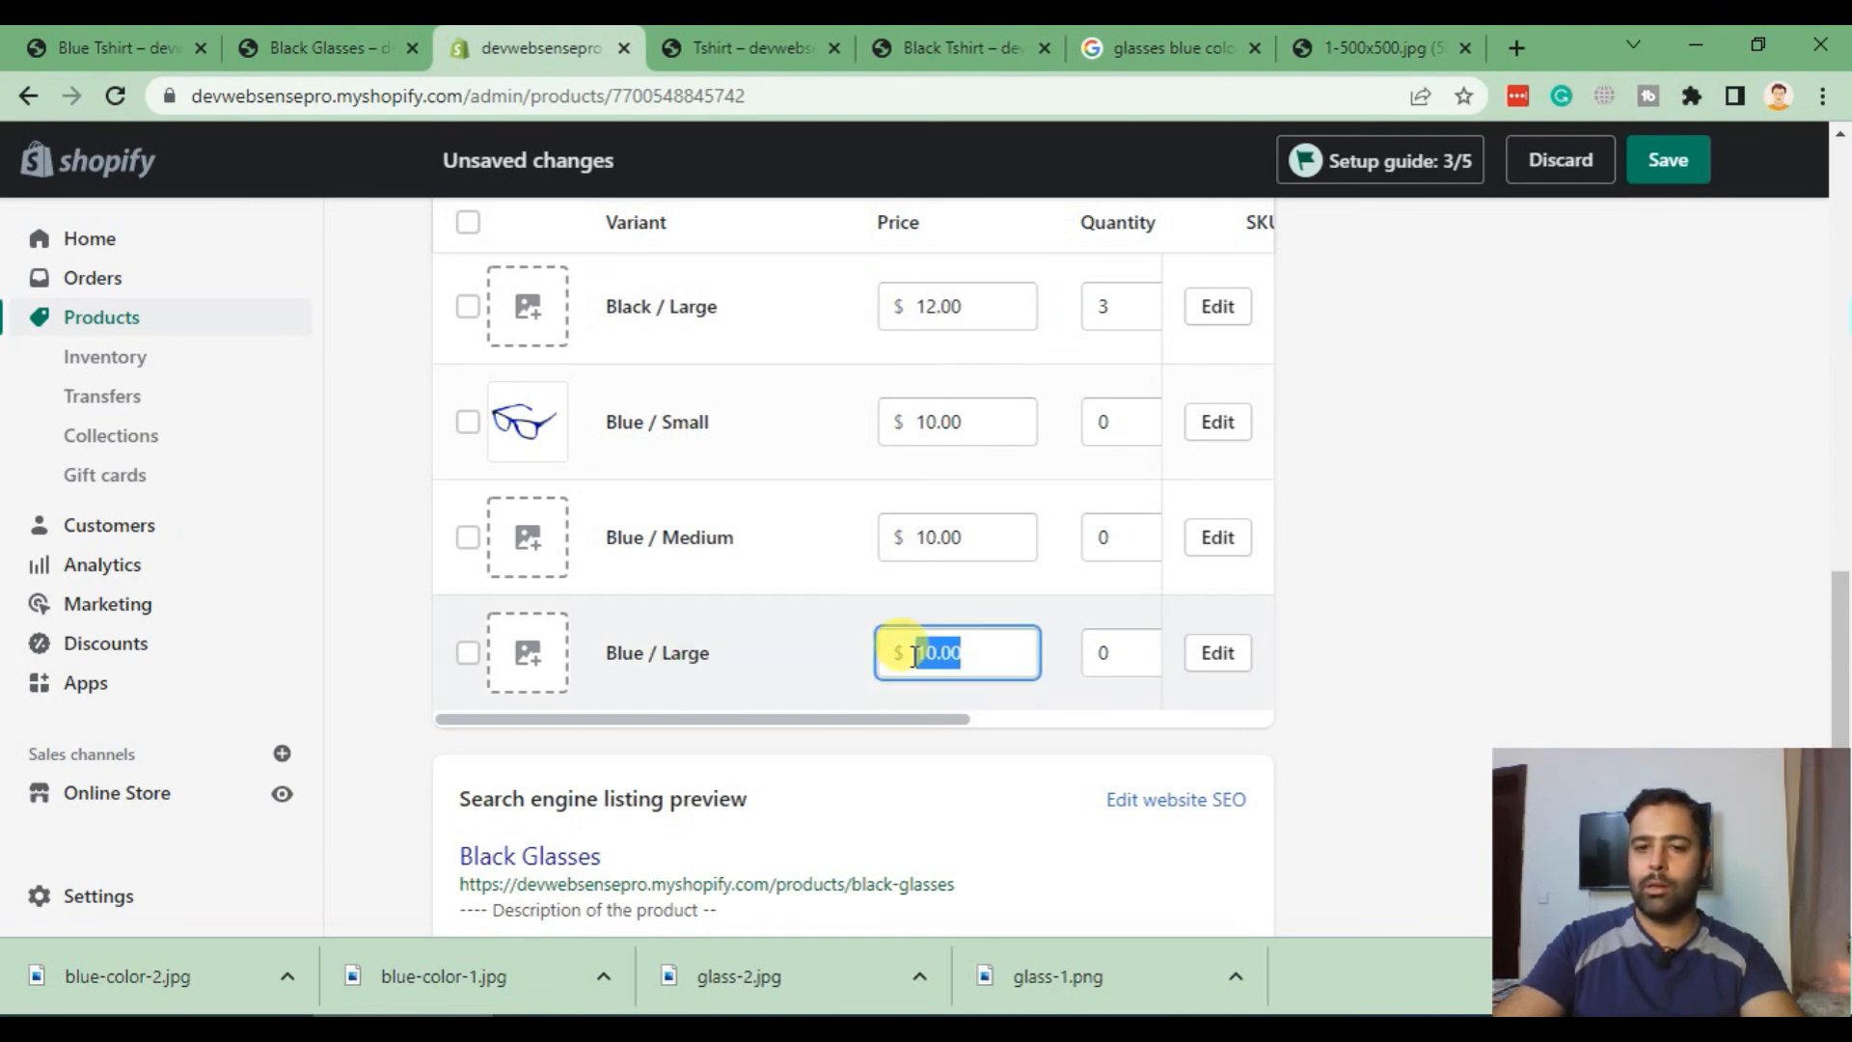
{"action": "type", "text": "12"}
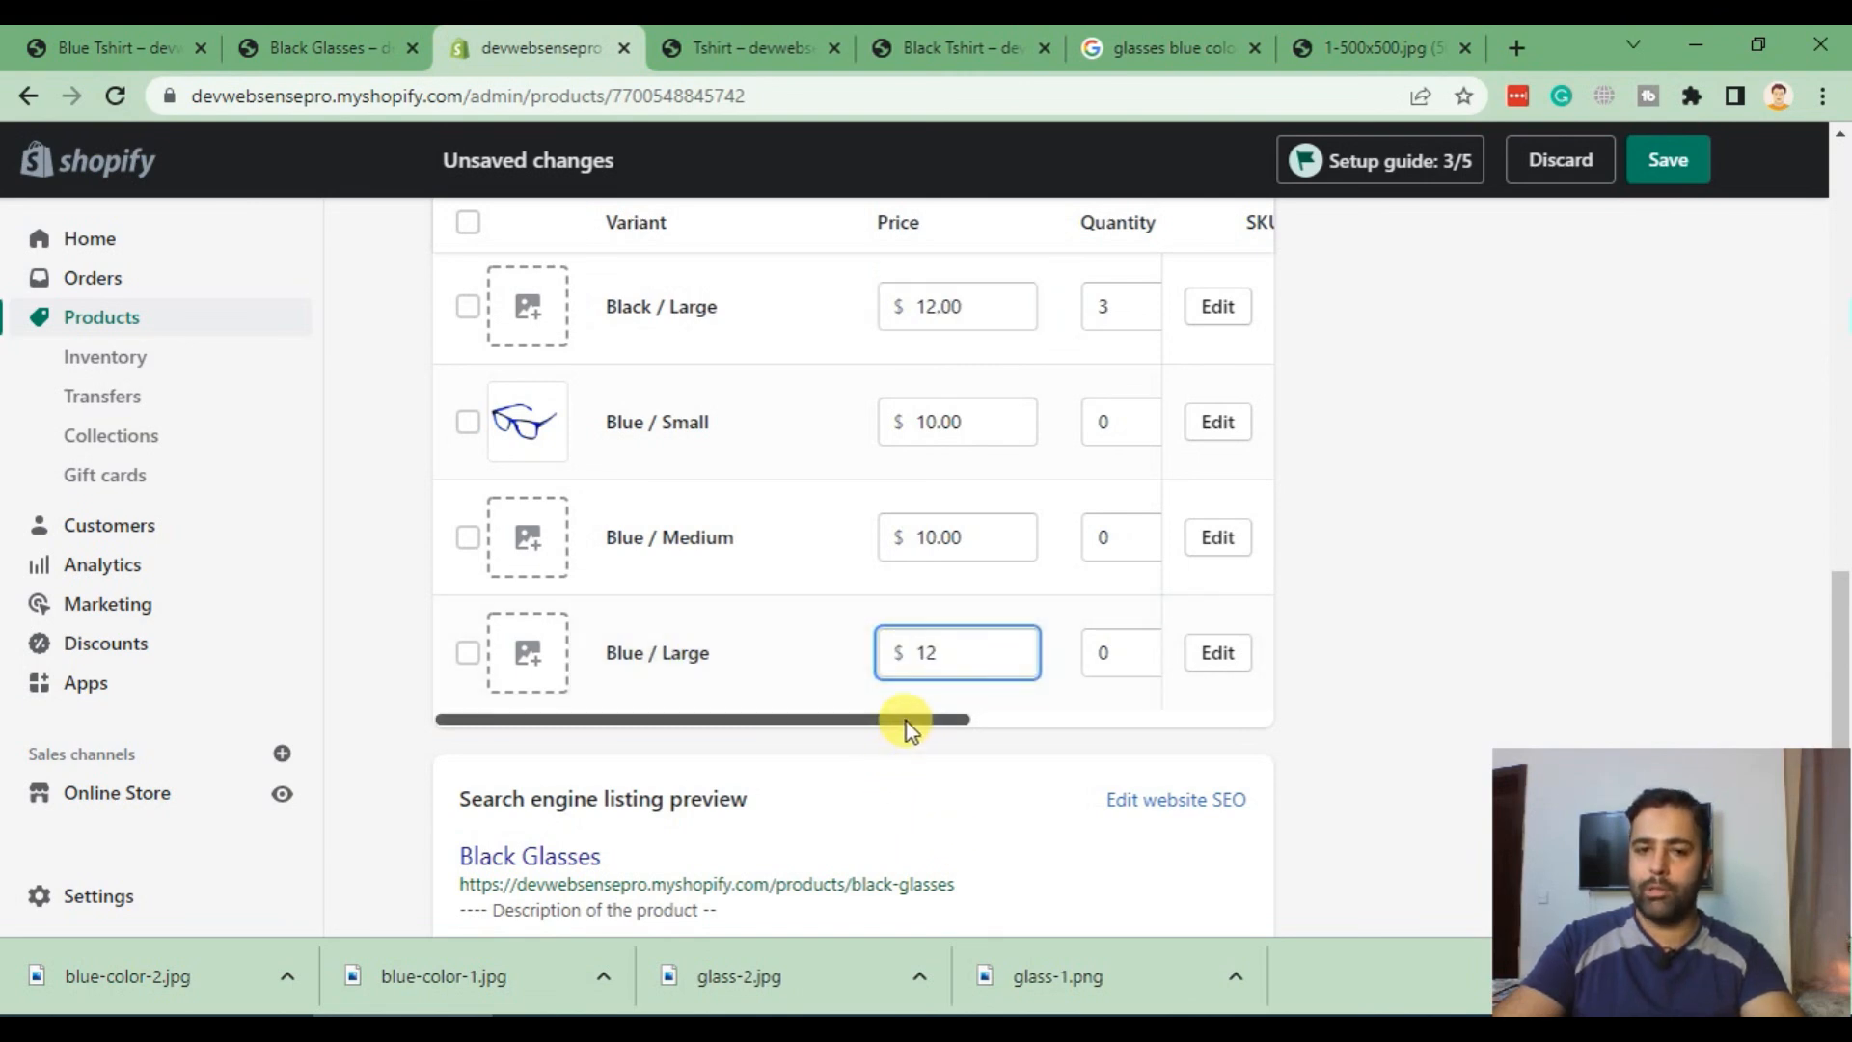
{"action": "left_click_drag", "start_coordinate": [910, 722], "coordinate": [1022, 726]}
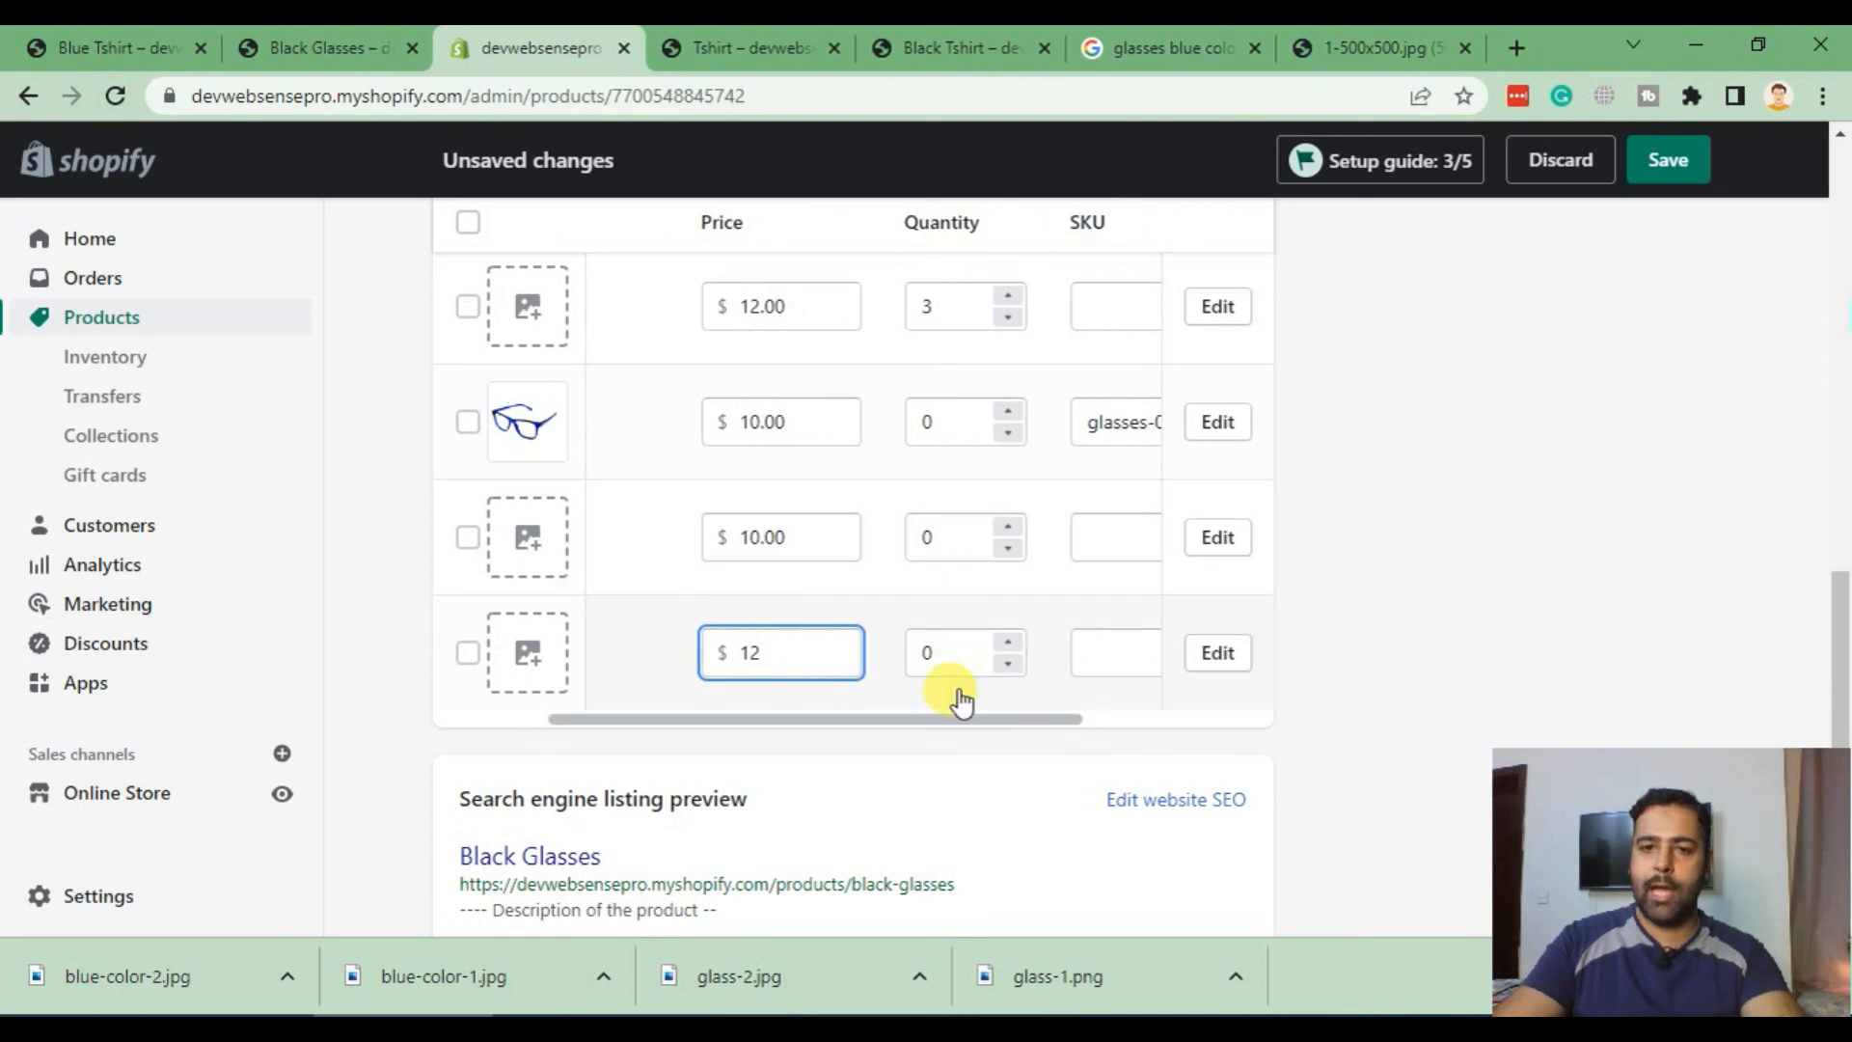
{"action": "left_click", "coordinate": [911, 654]}
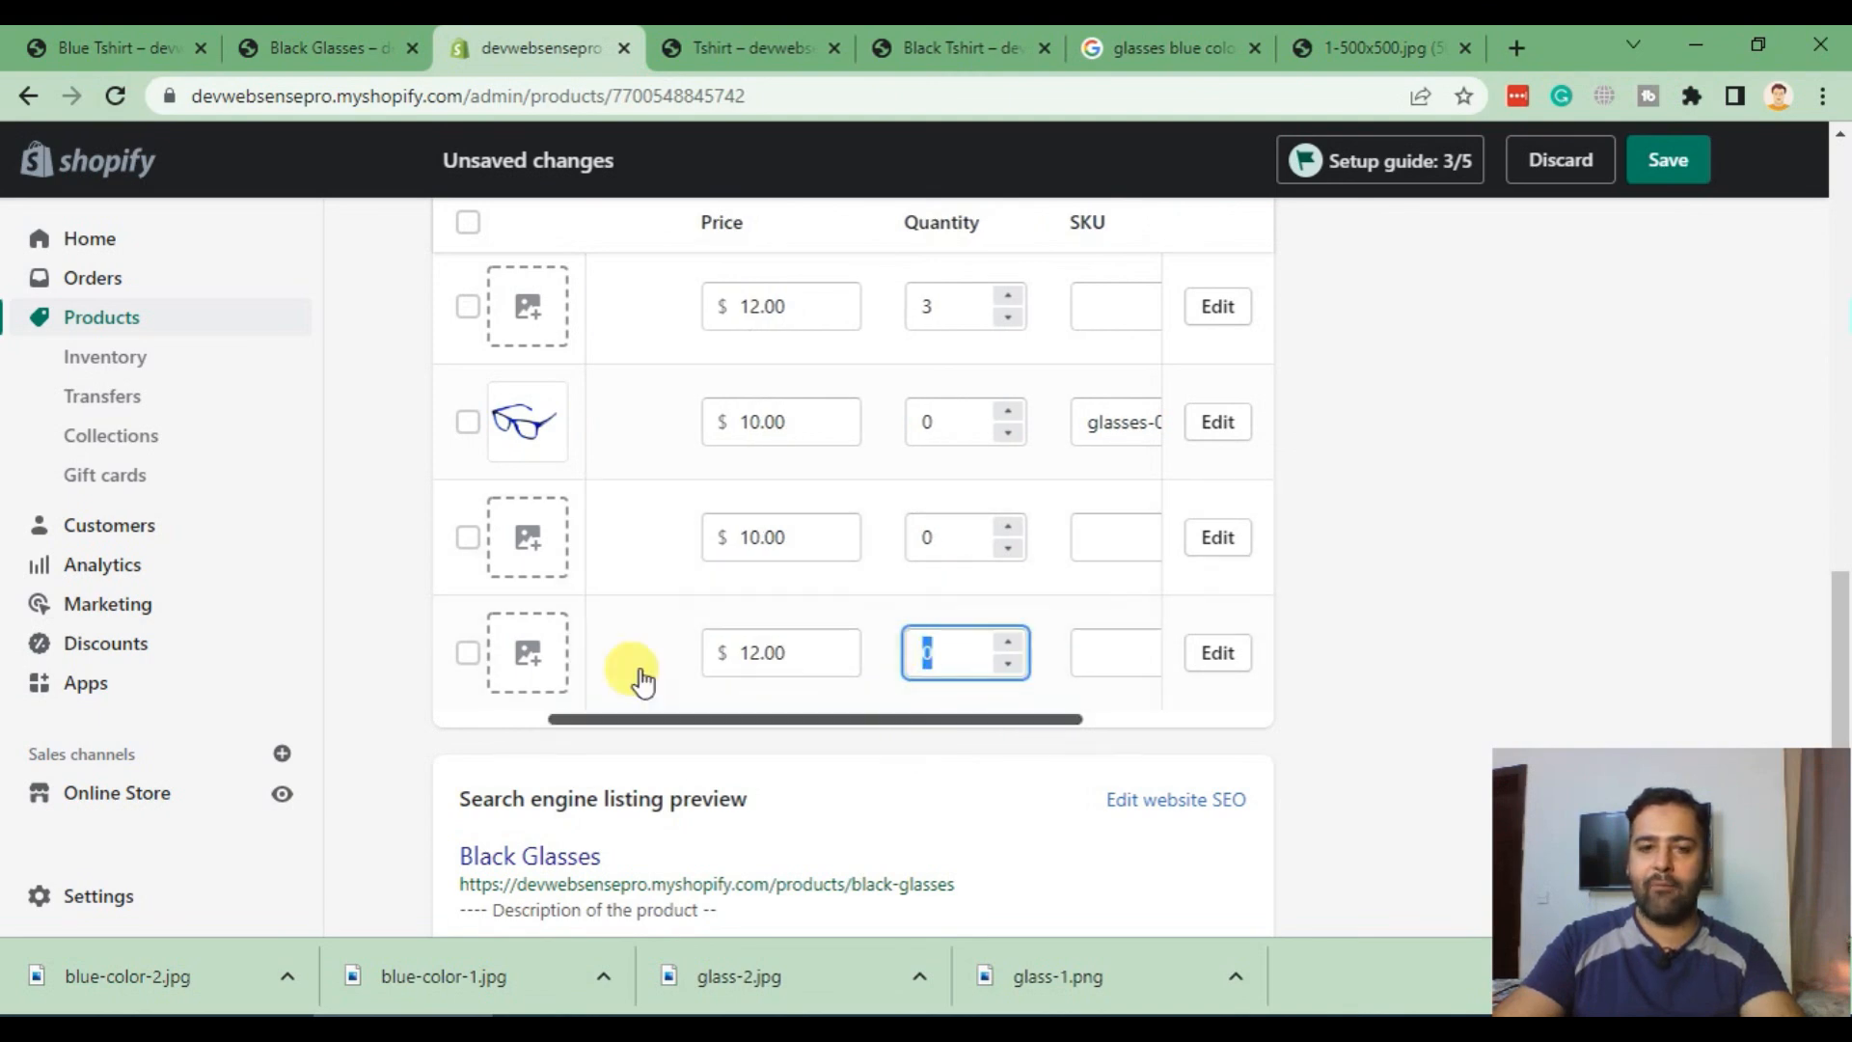
{"action": "type", "text": "2"}
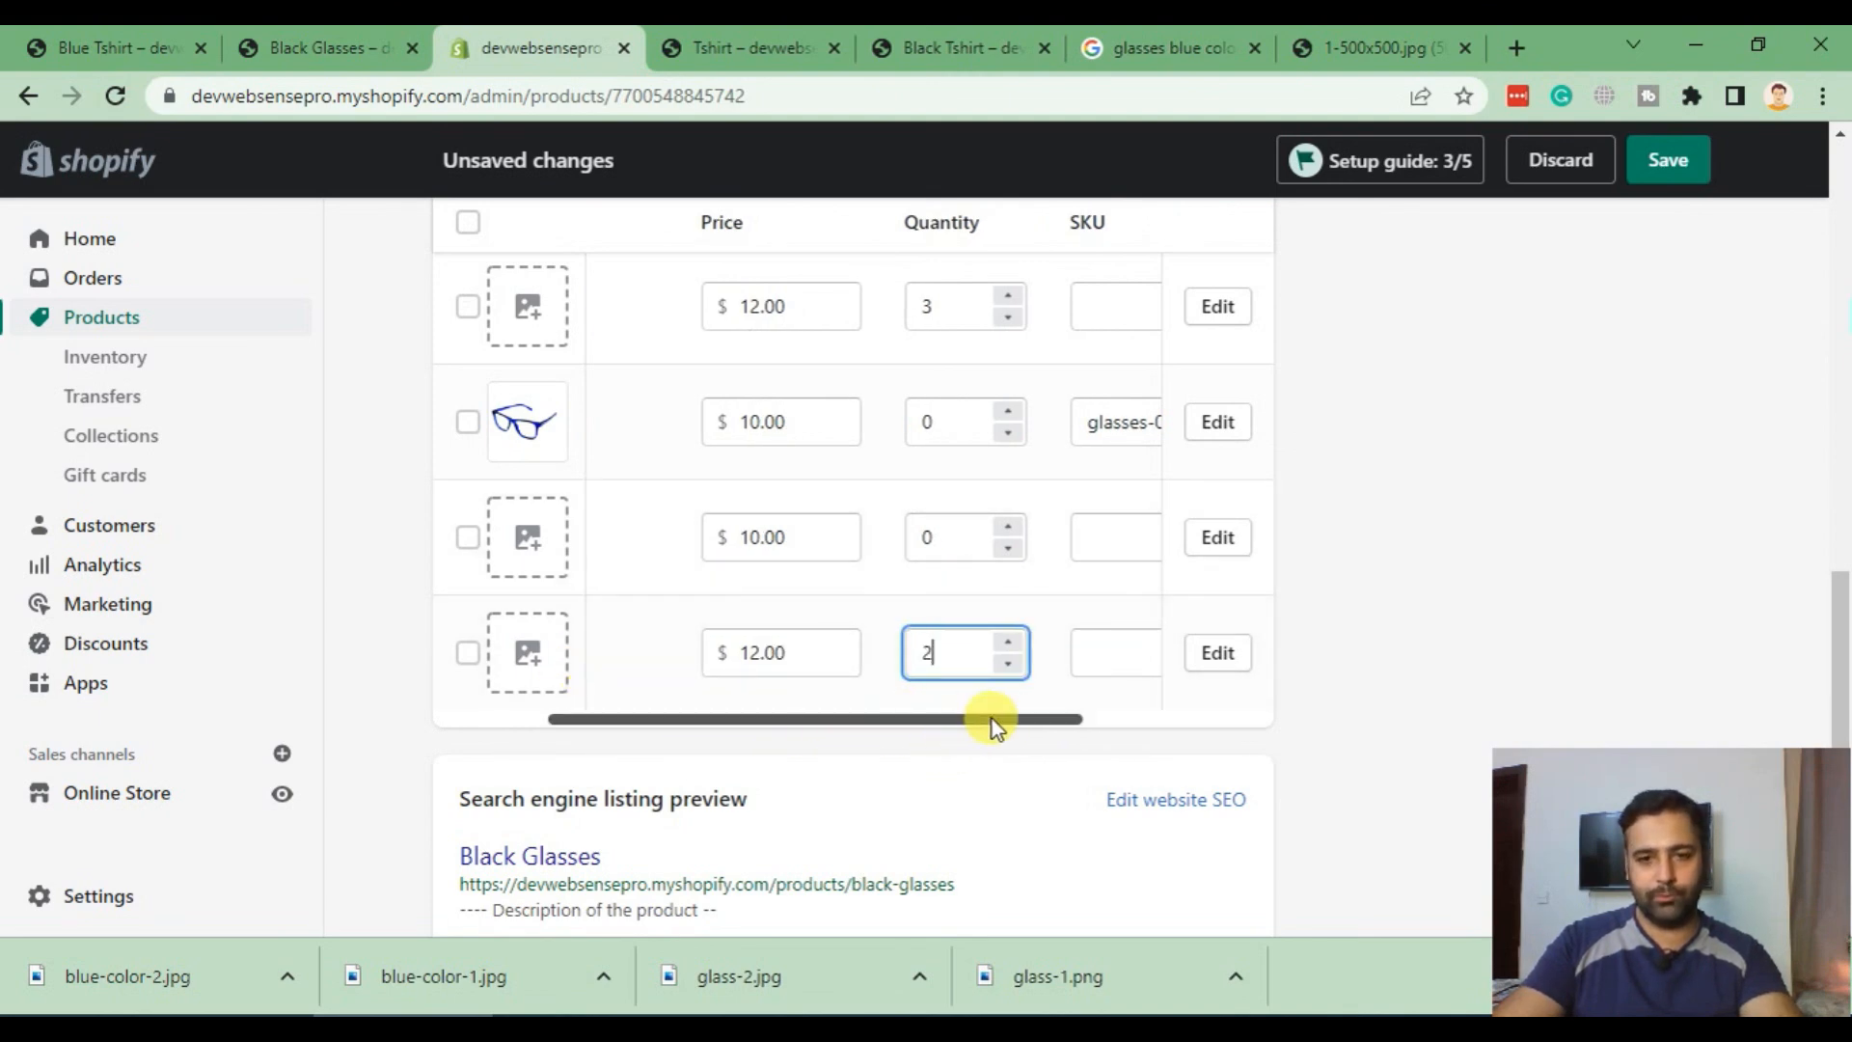
{"action": "left_click_drag", "start_coordinate": [991, 719], "coordinate": [795, 718]}
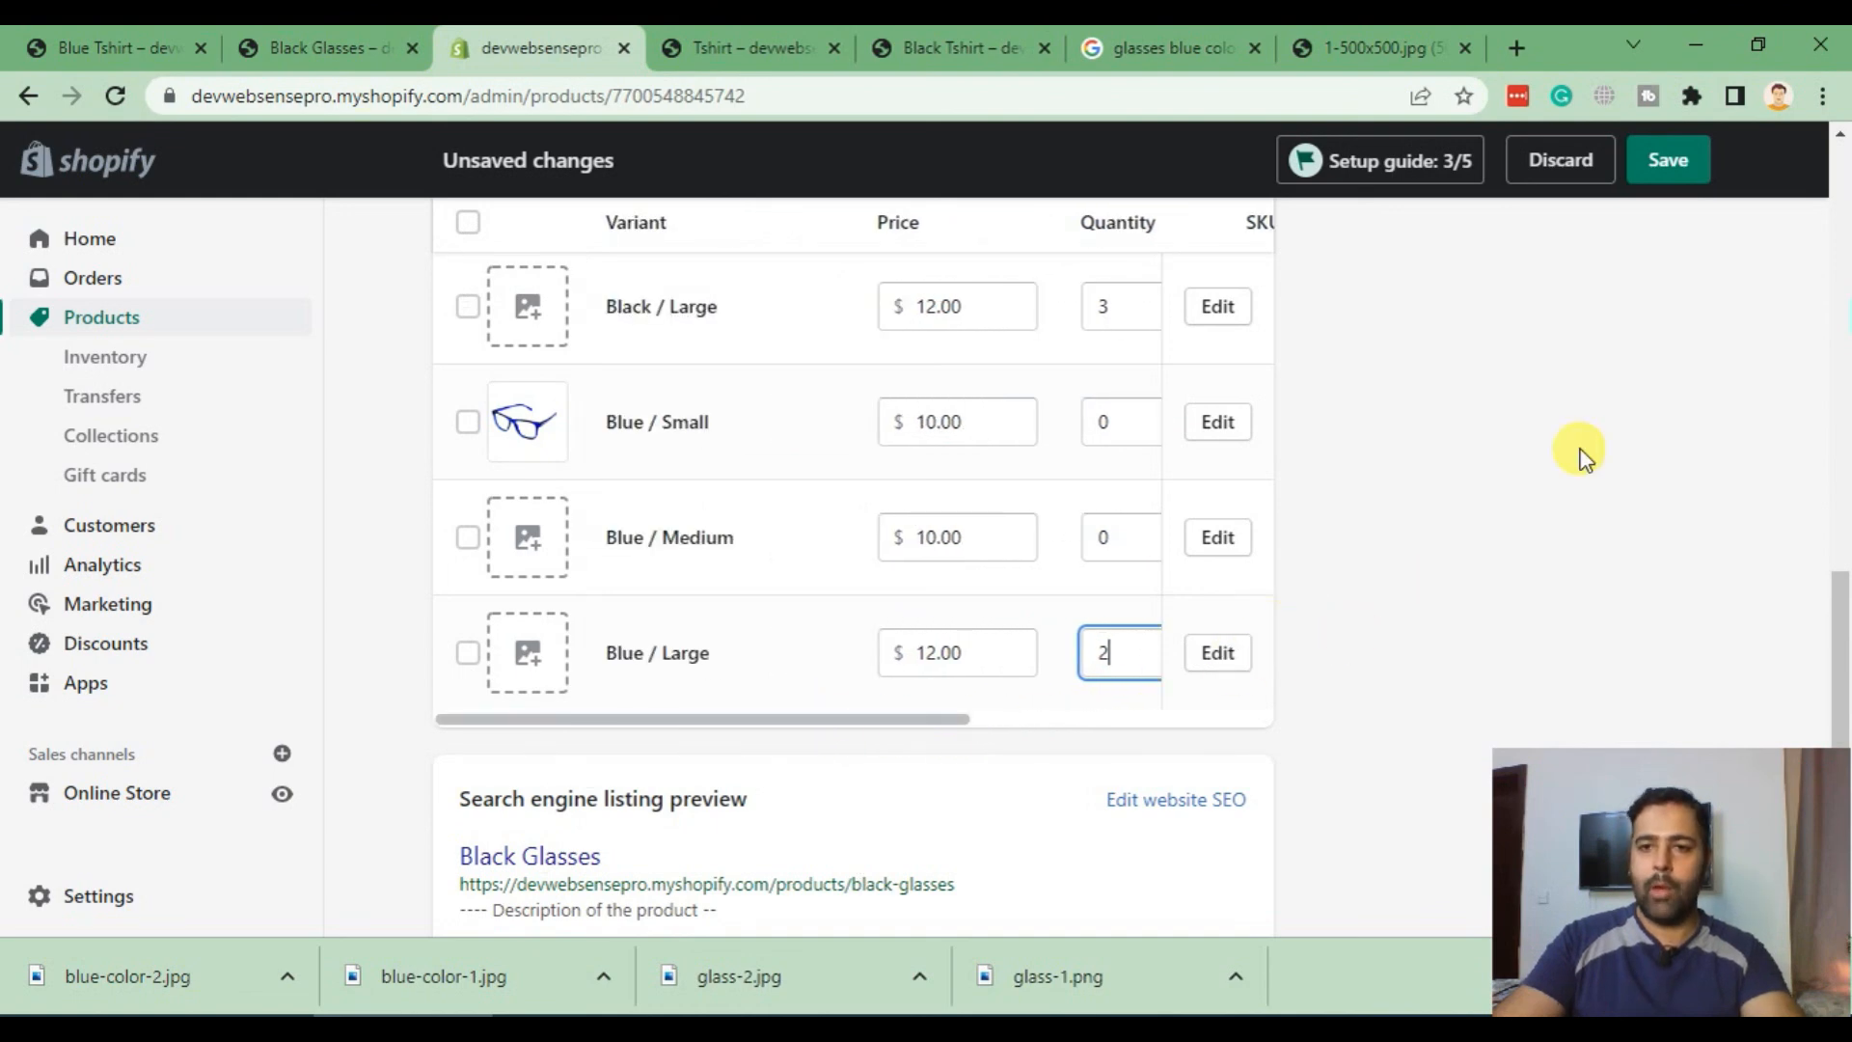
{"action": "left_click", "coordinate": [1668, 160]}
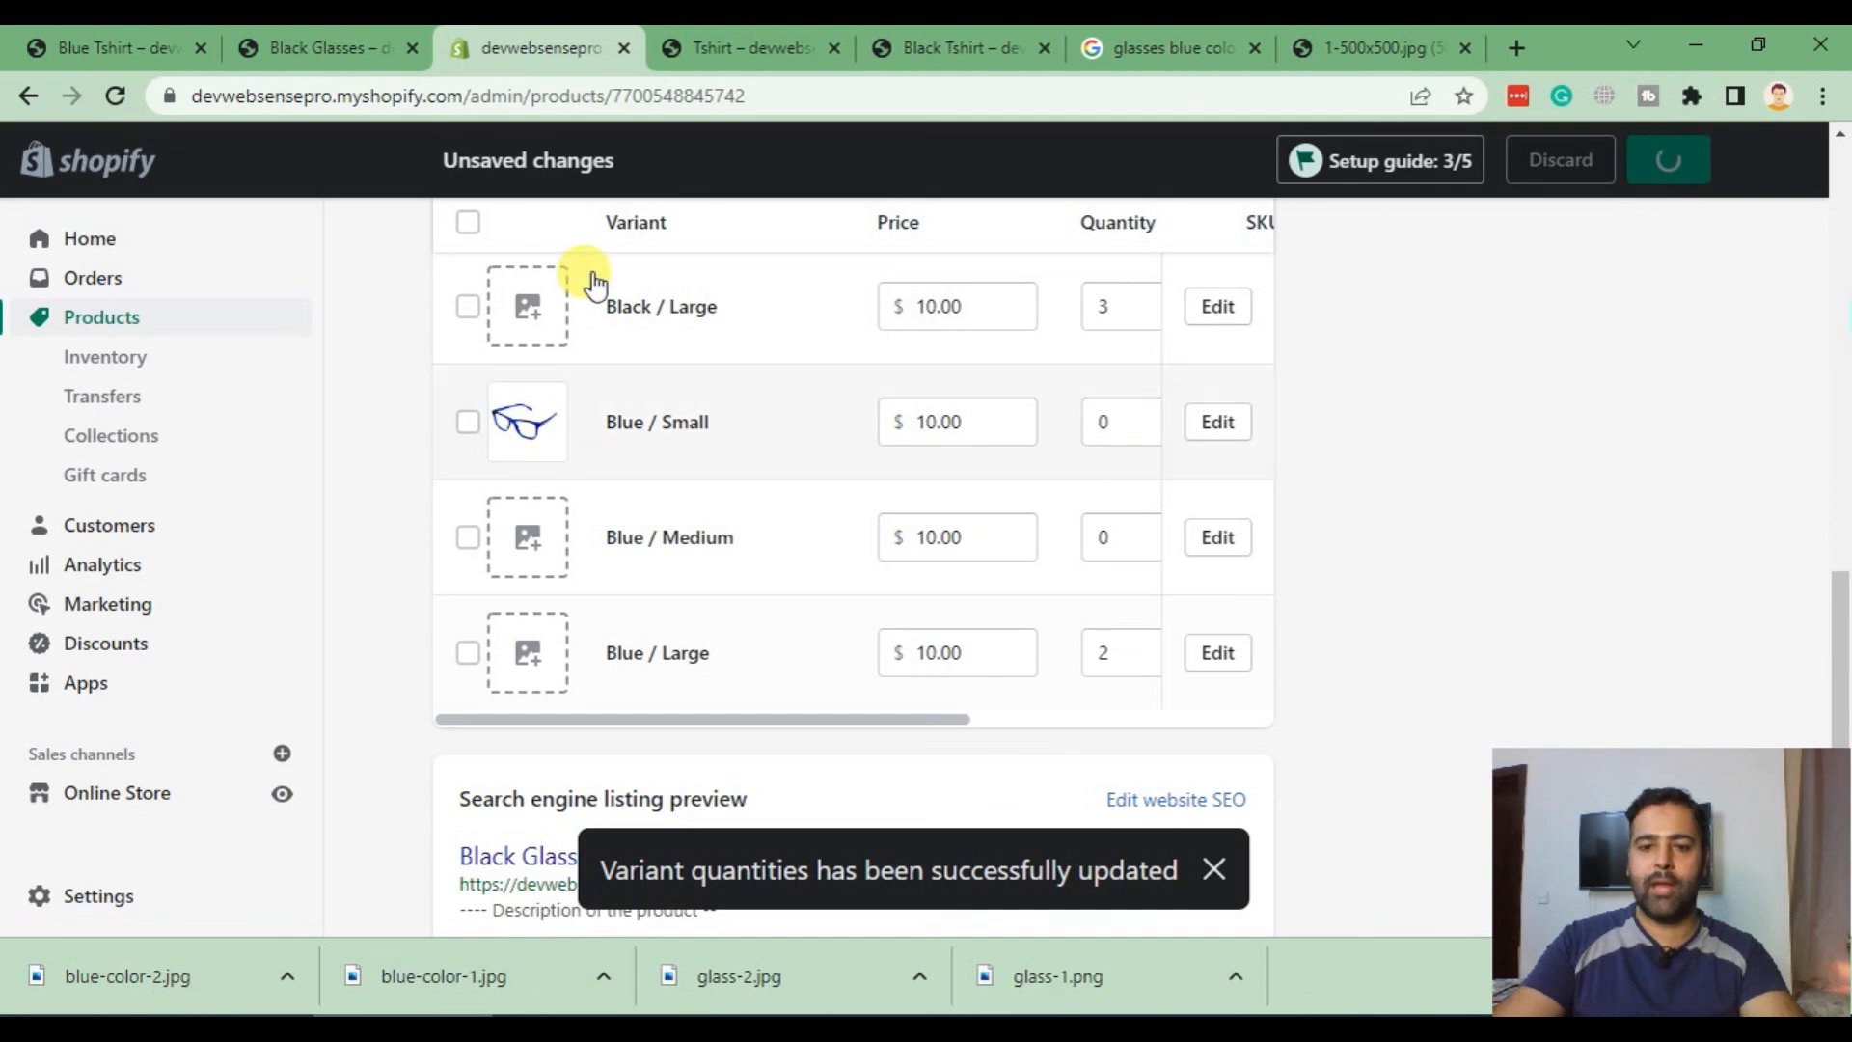
Step: Reload the Black Glasses store preview and compare the price of the Small size with that of the Large size
{"action": "left_click", "coordinate": [345, 60]}
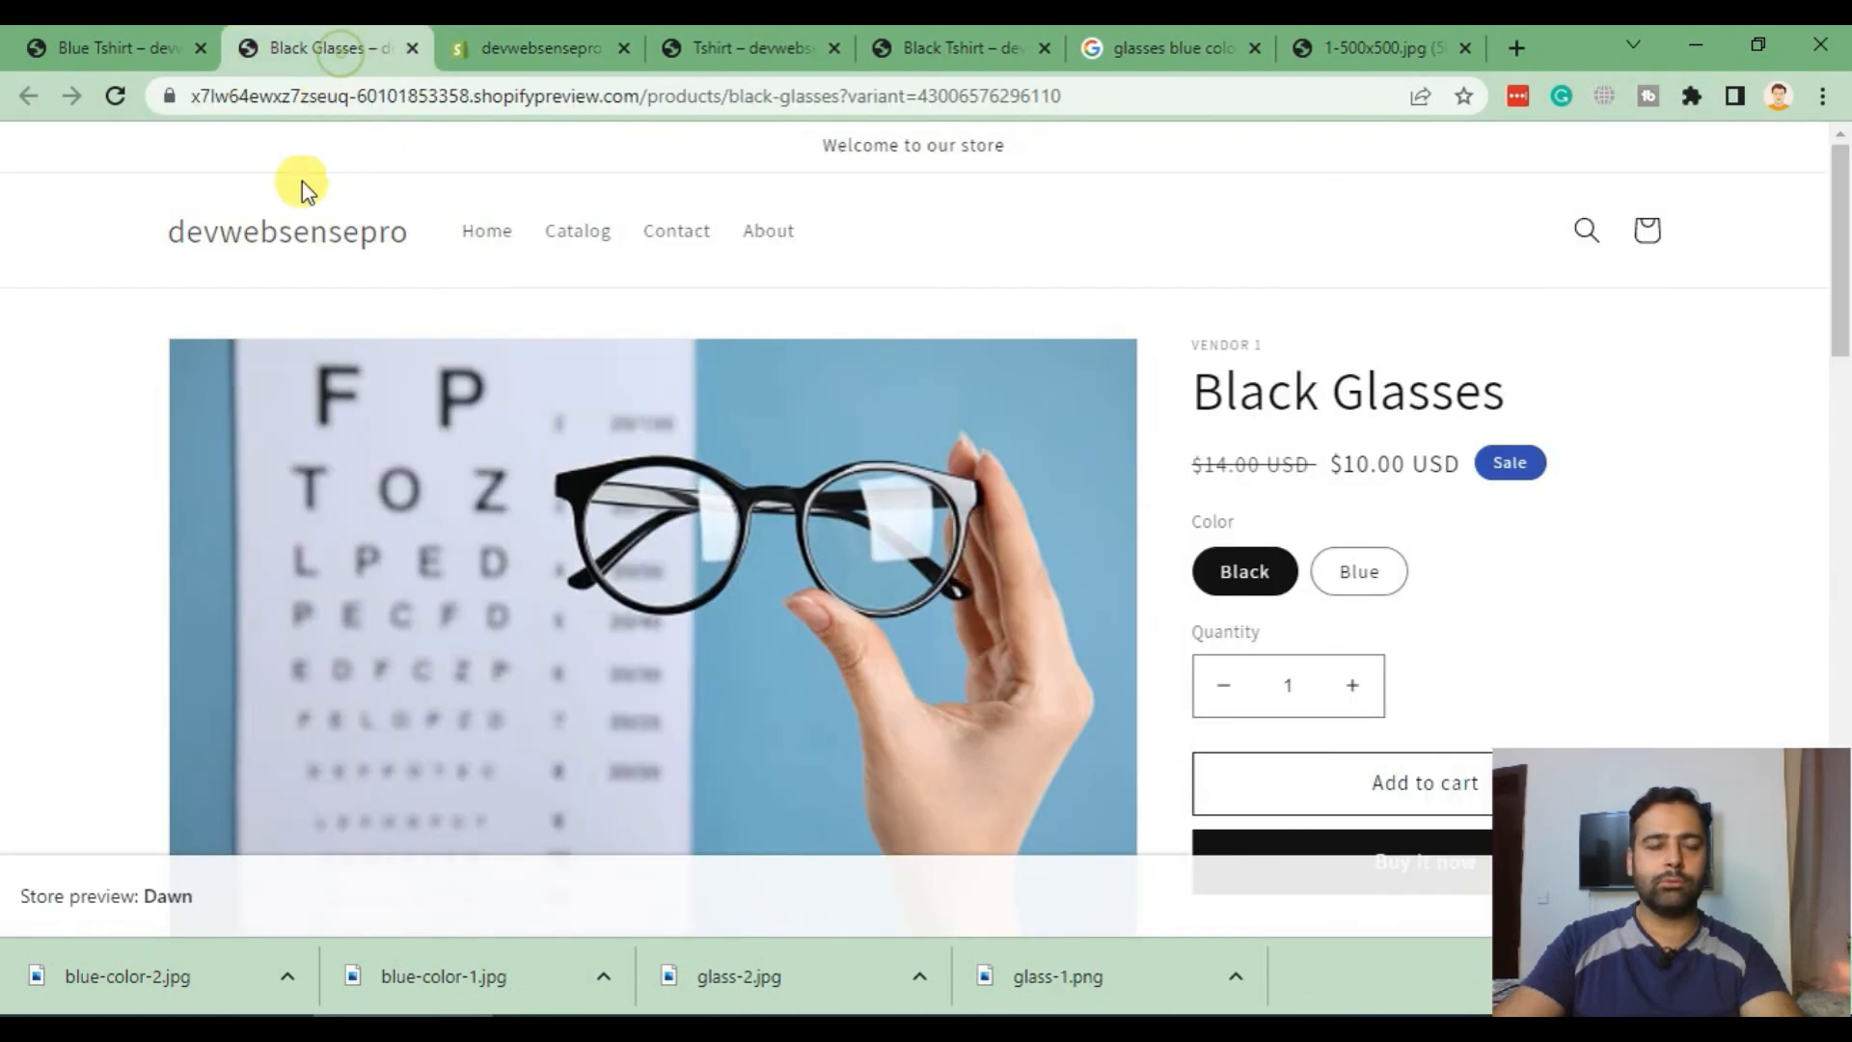
{"action": "left_click", "coordinate": [116, 99]}
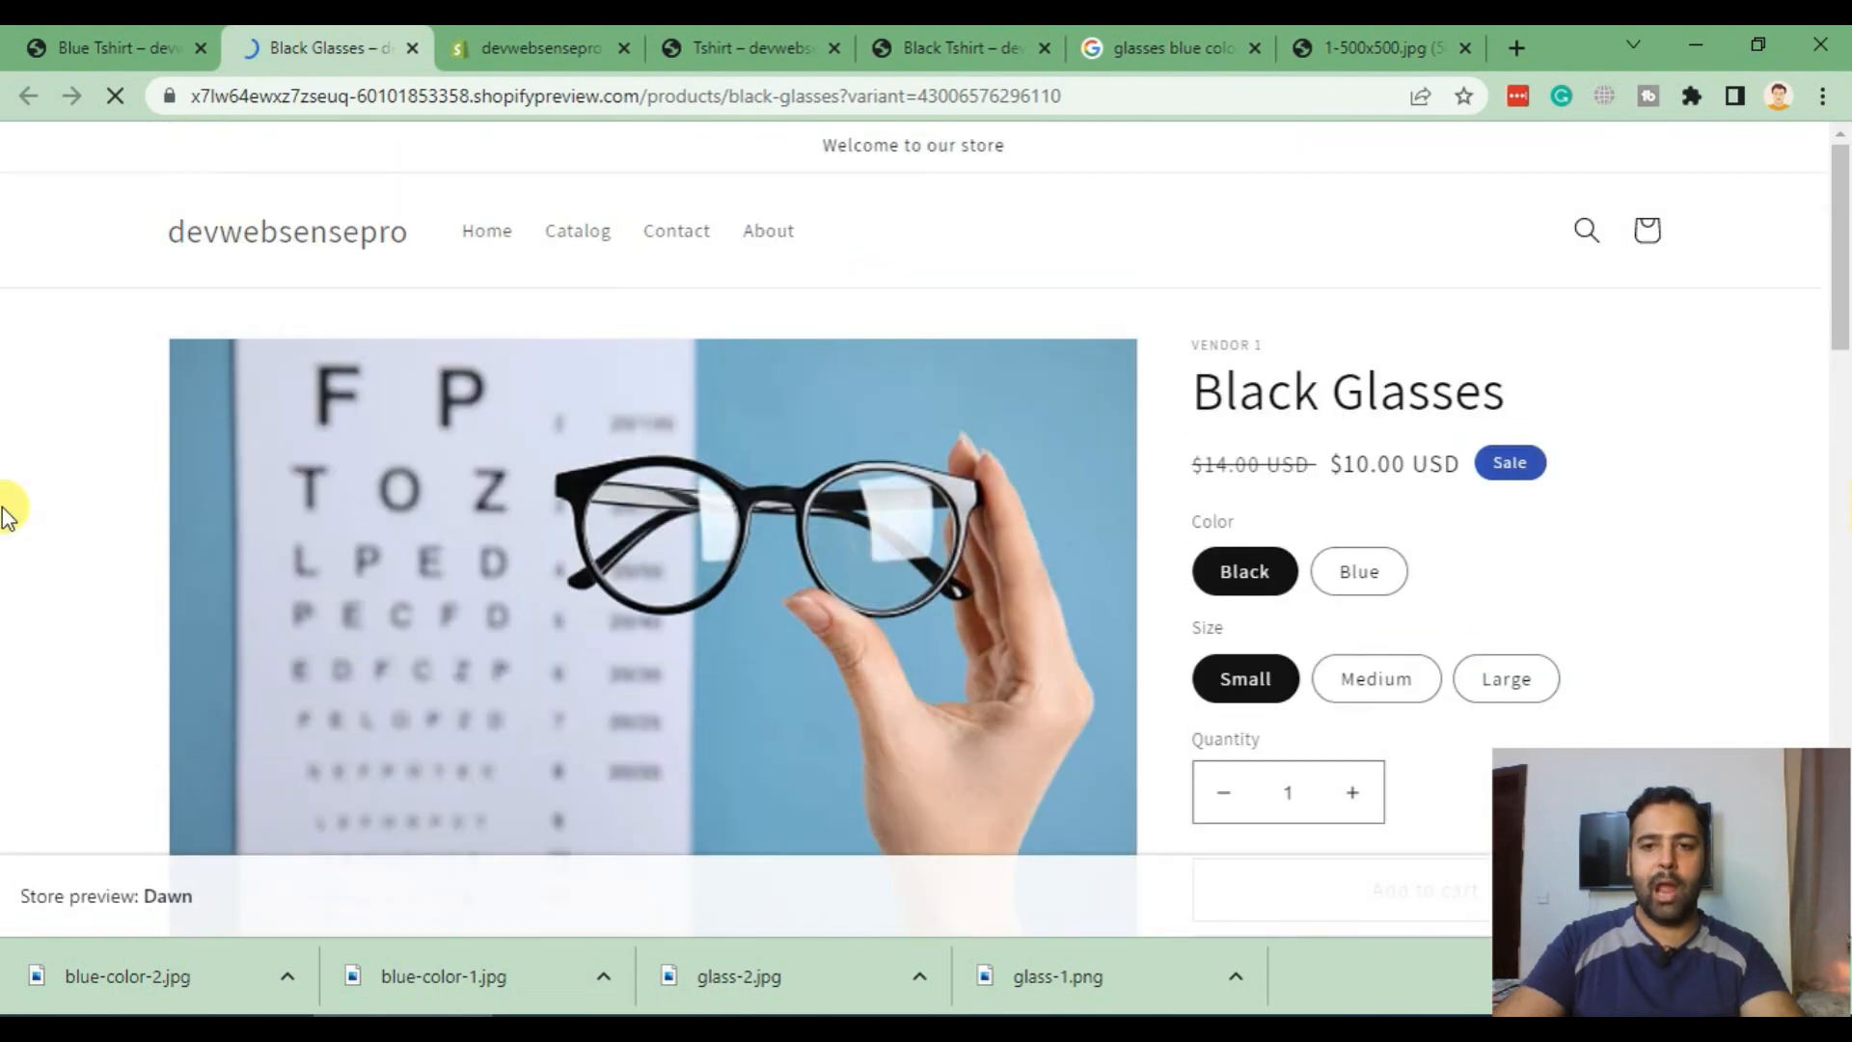
{"action": "left_click_drag", "start_coordinate": [1353, 469], "coordinate": [1455, 467]}
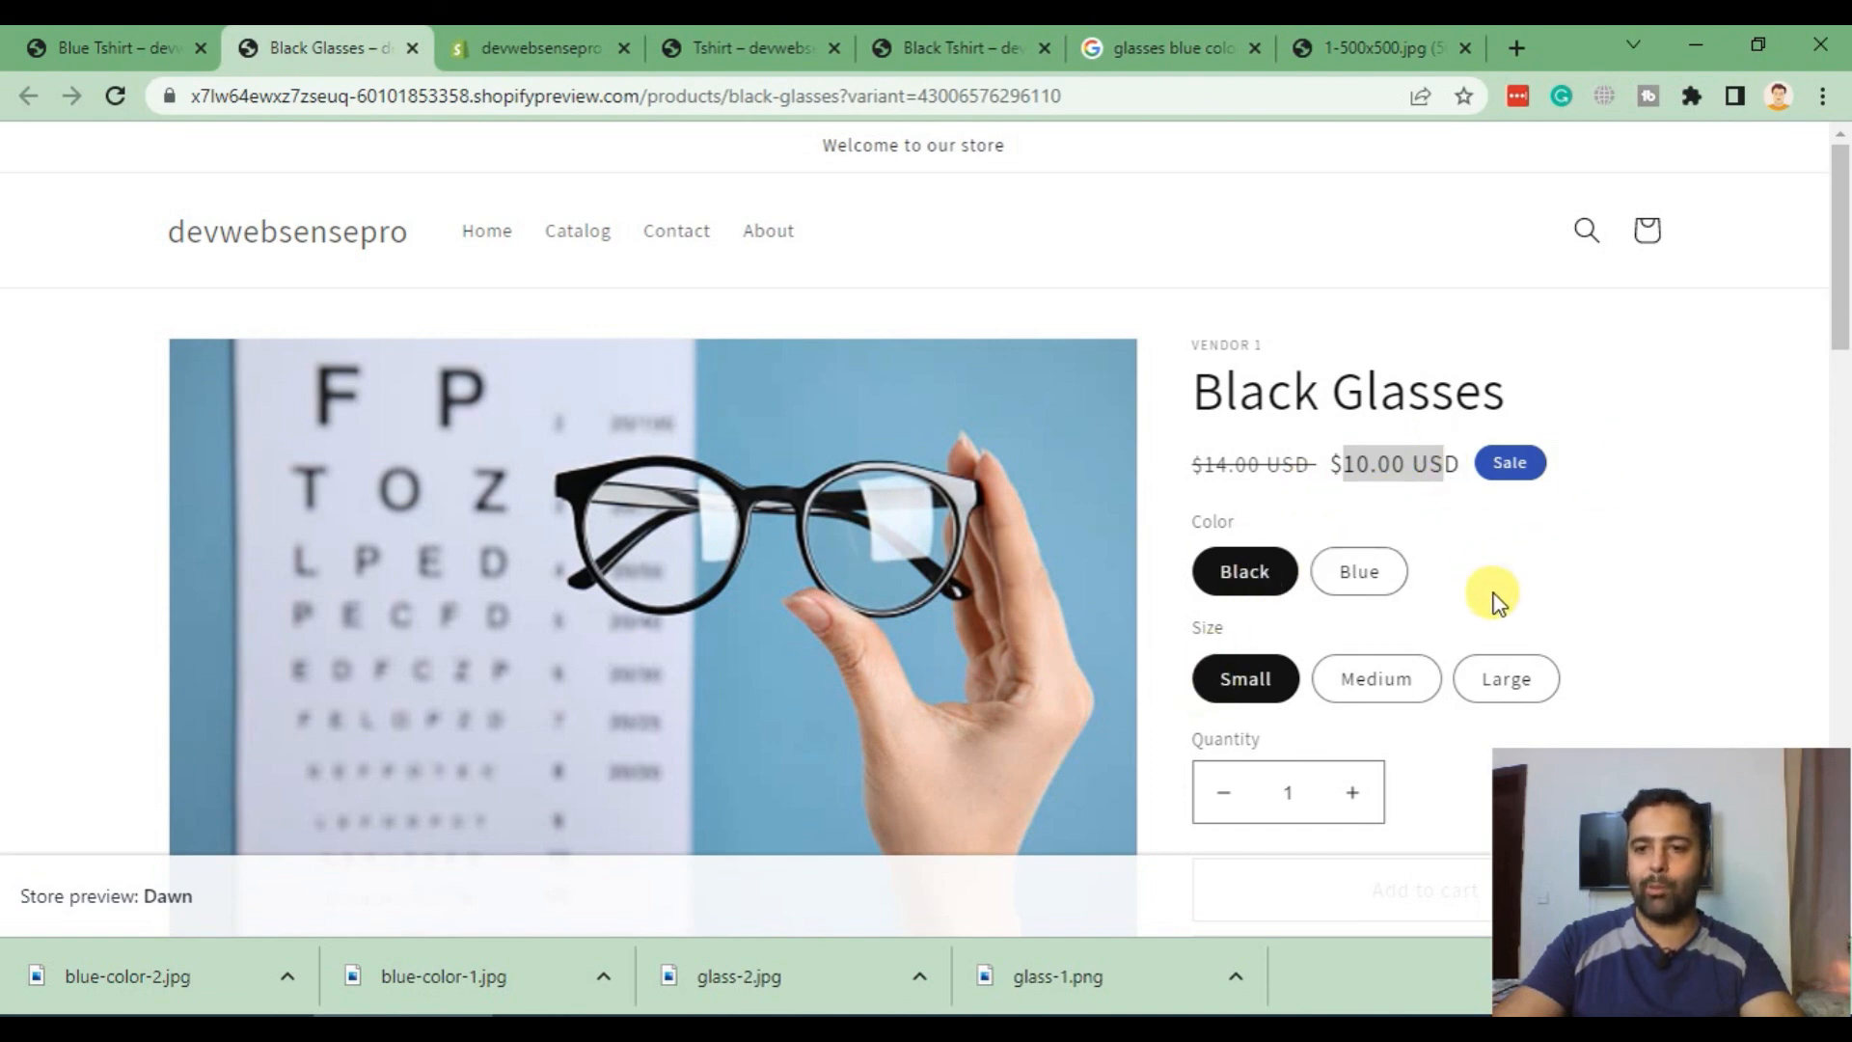
{"action": "left_click", "coordinate": [1501, 695]}
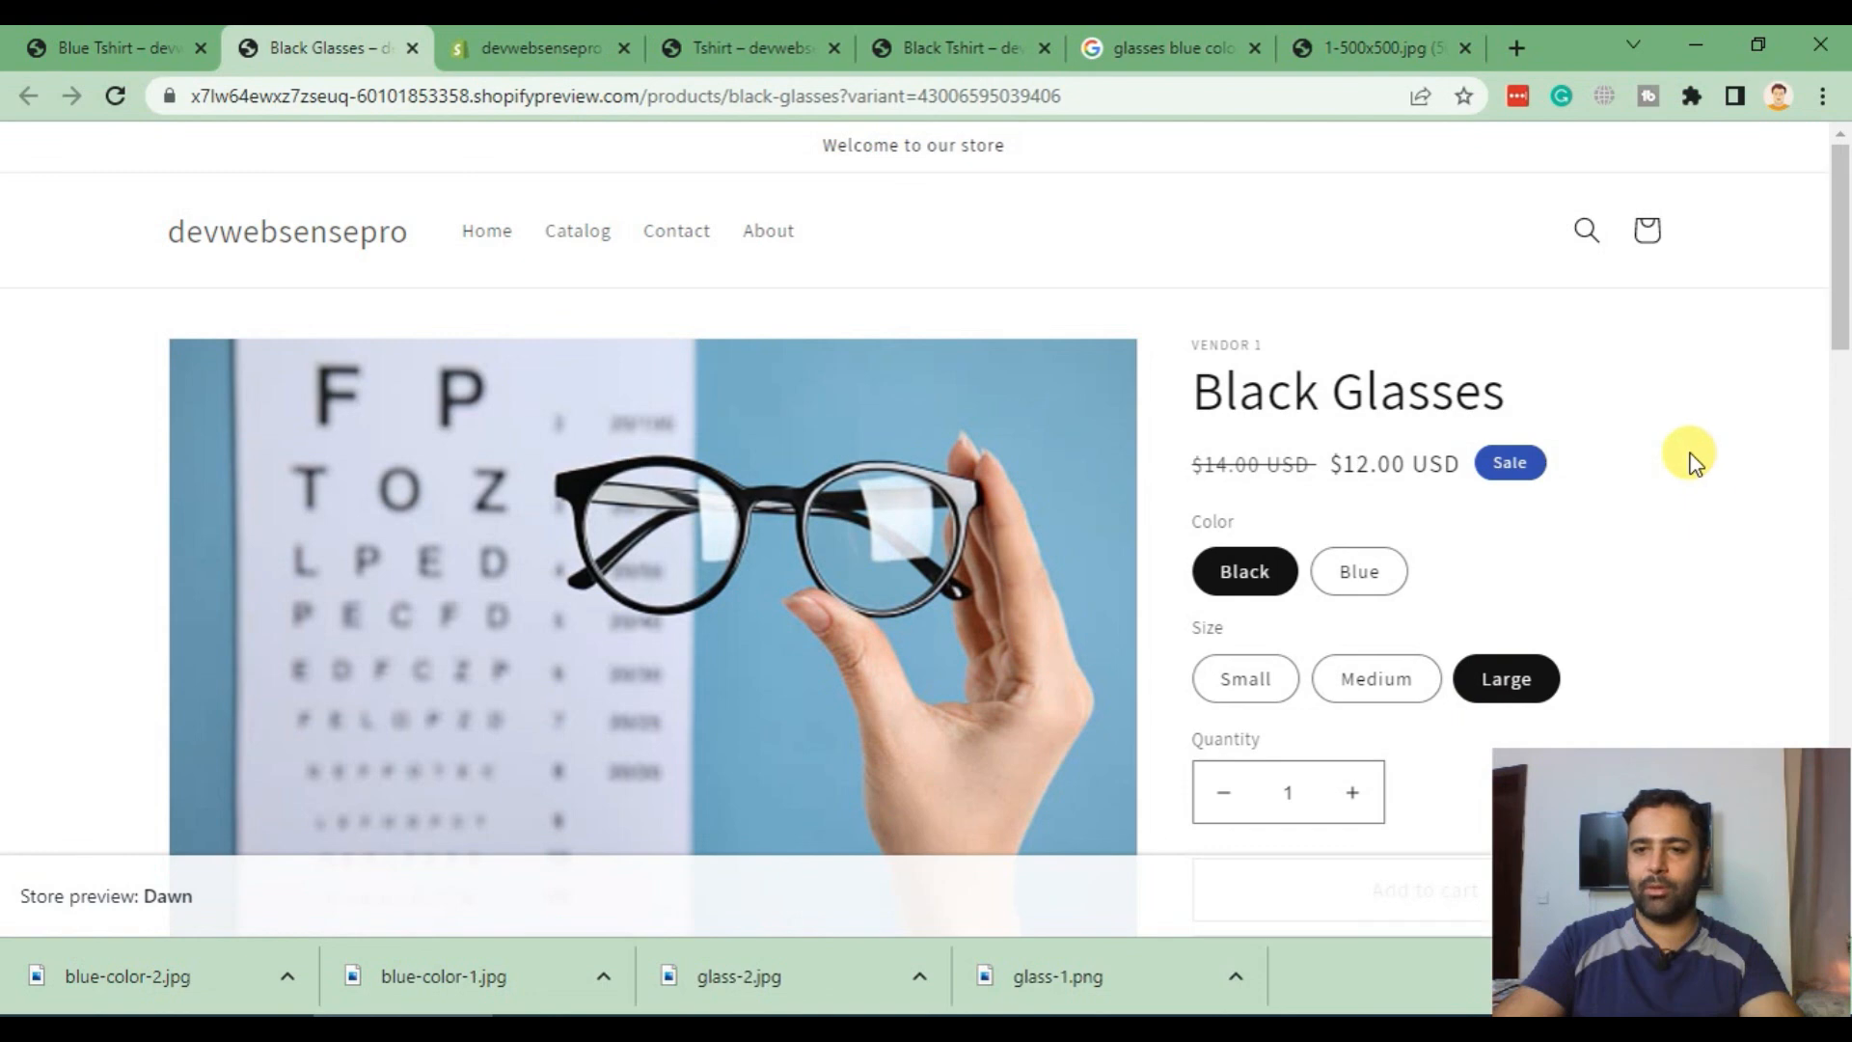
{"action": "scroll", "coordinate": [1689, 461], "scroll_direction": "down", "scroll_amount": 5}
{"action": "scroll", "coordinate": [1679, 455], "scroll_direction": "up", "scroll_amount": 5}
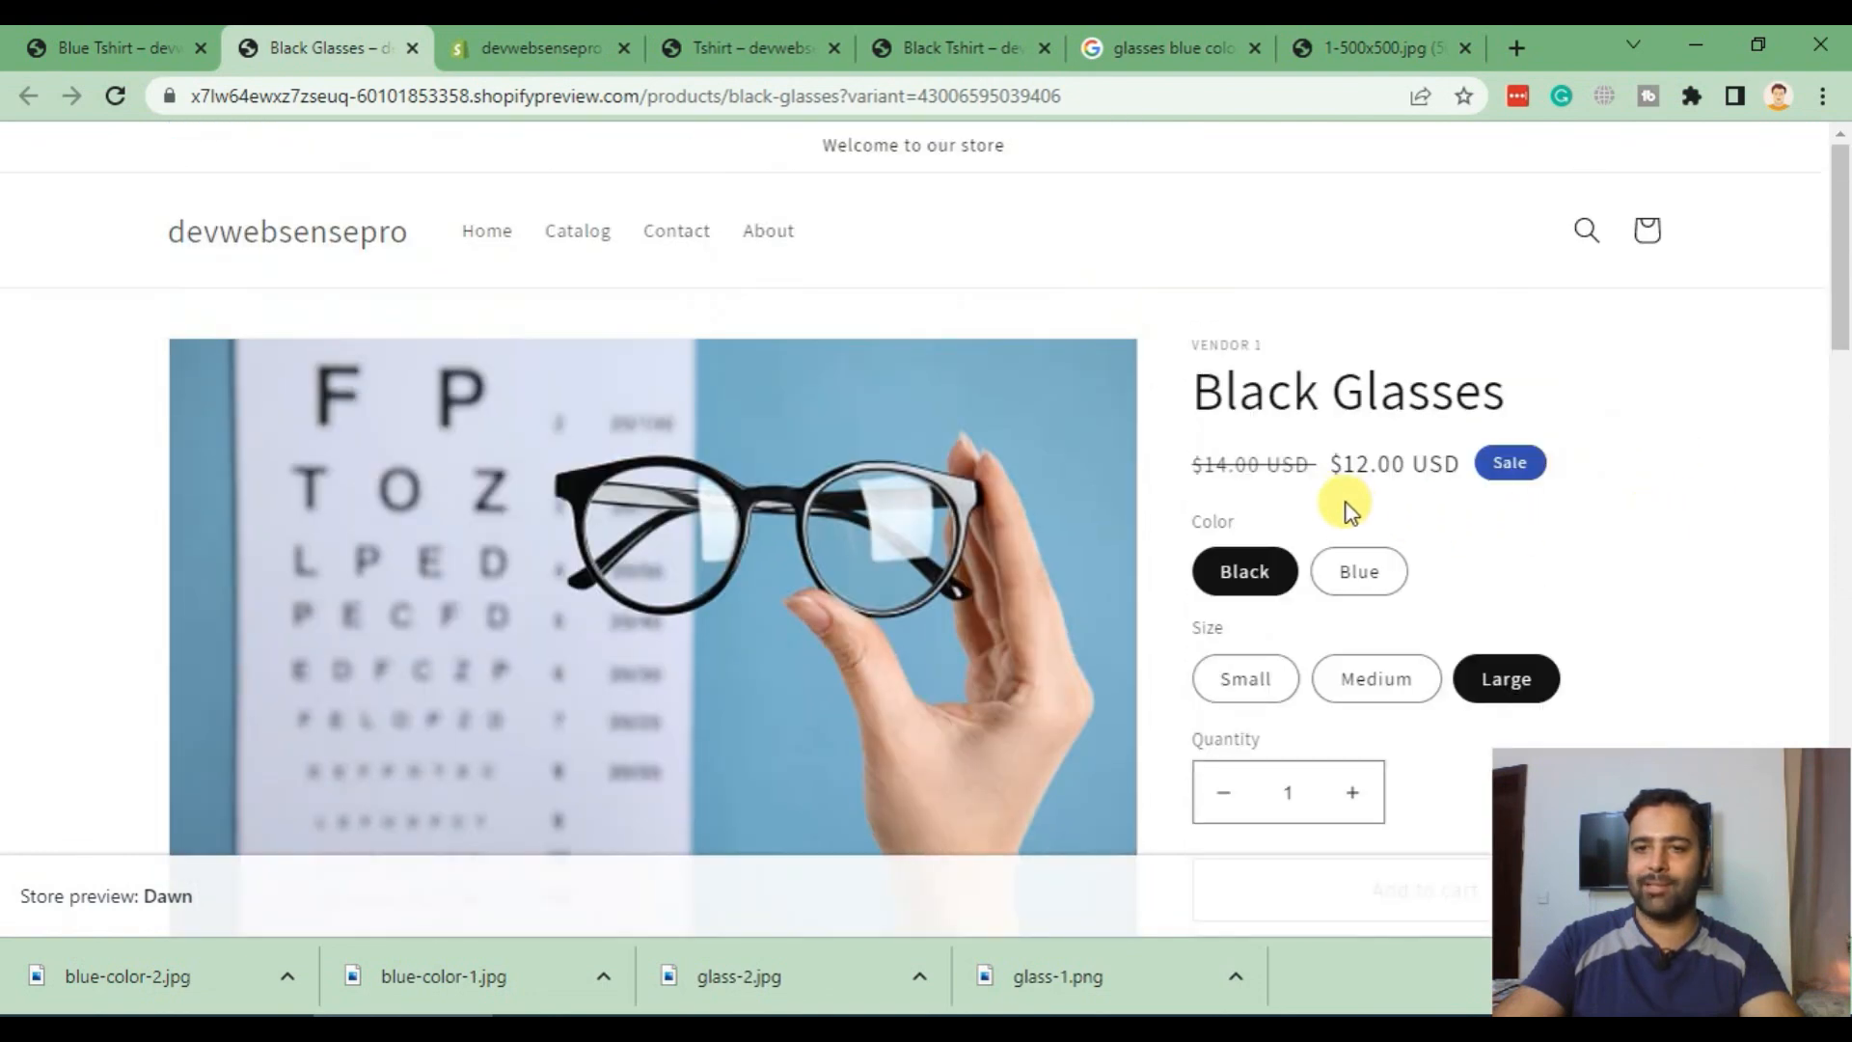
Step: Select the Medium size in the store preview and check its price and availability
{"action": "scroll", "coordinate": [1718, 386], "scroll_direction": "down", "scroll_amount": 3}
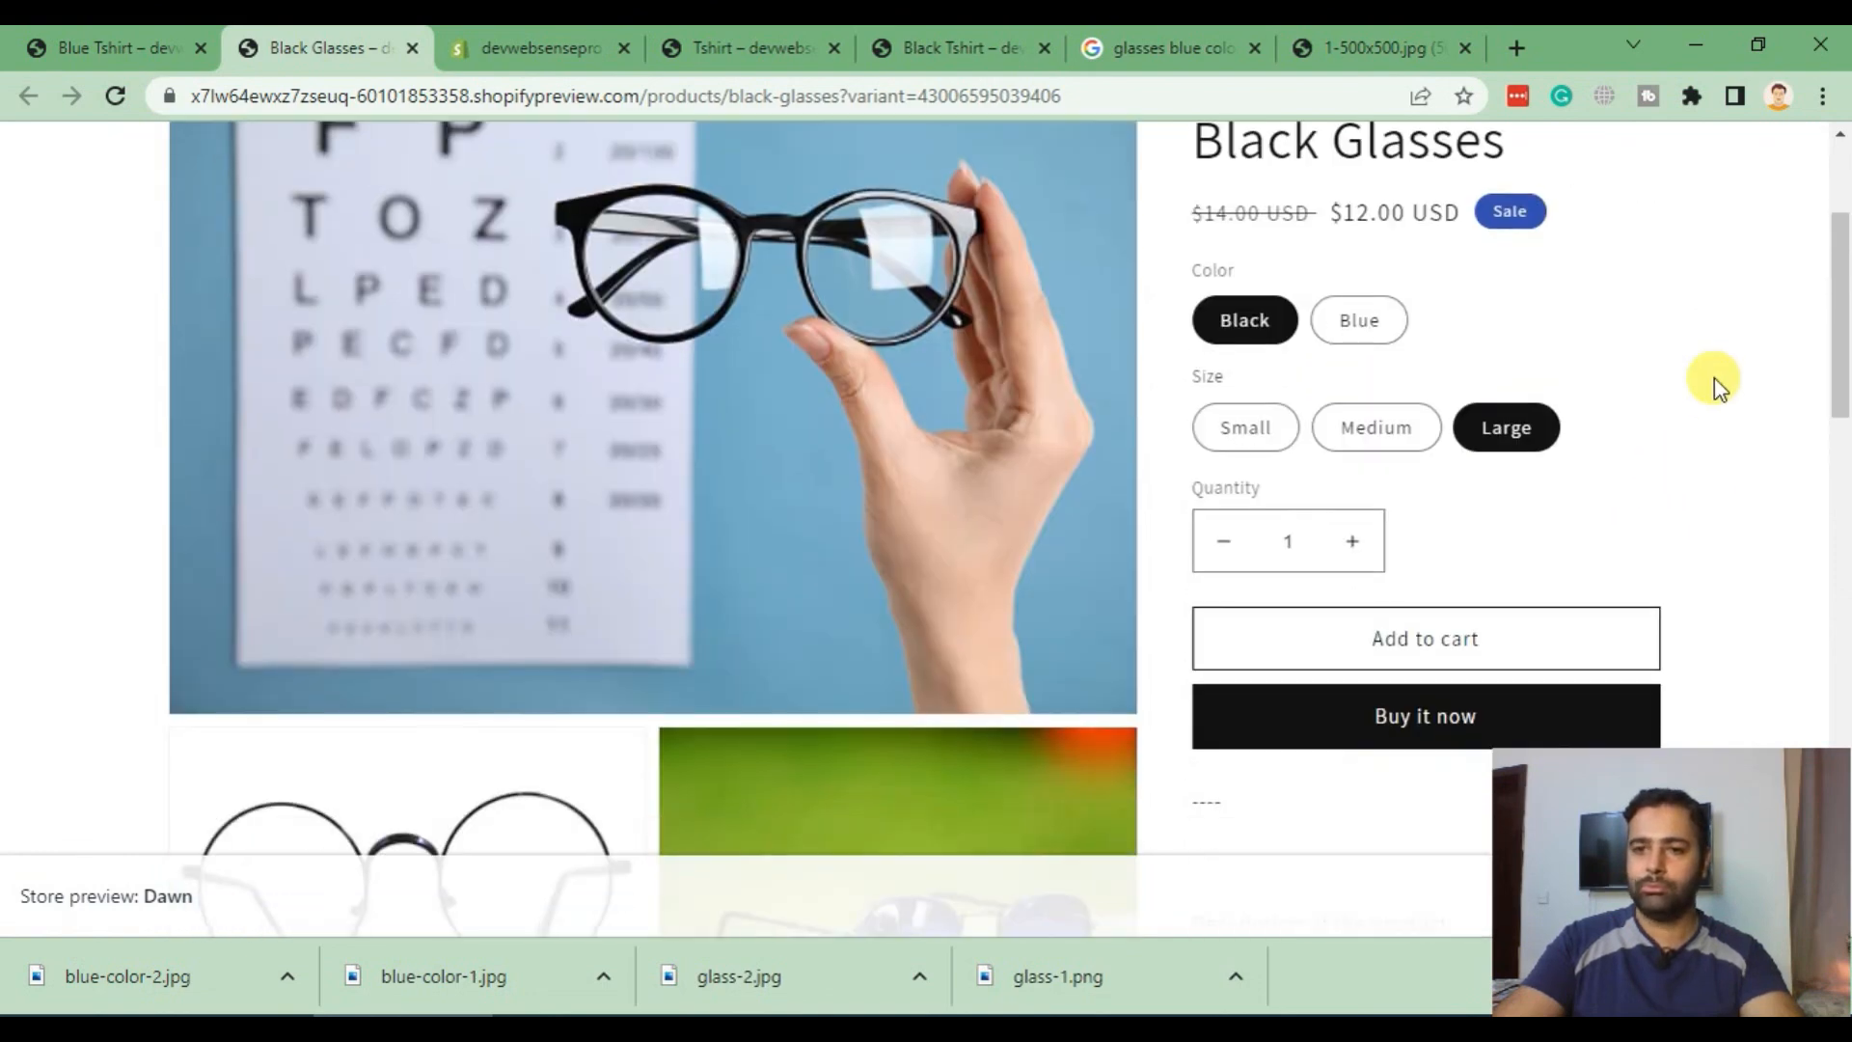
{"action": "left_click", "coordinate": [1406, 445]}
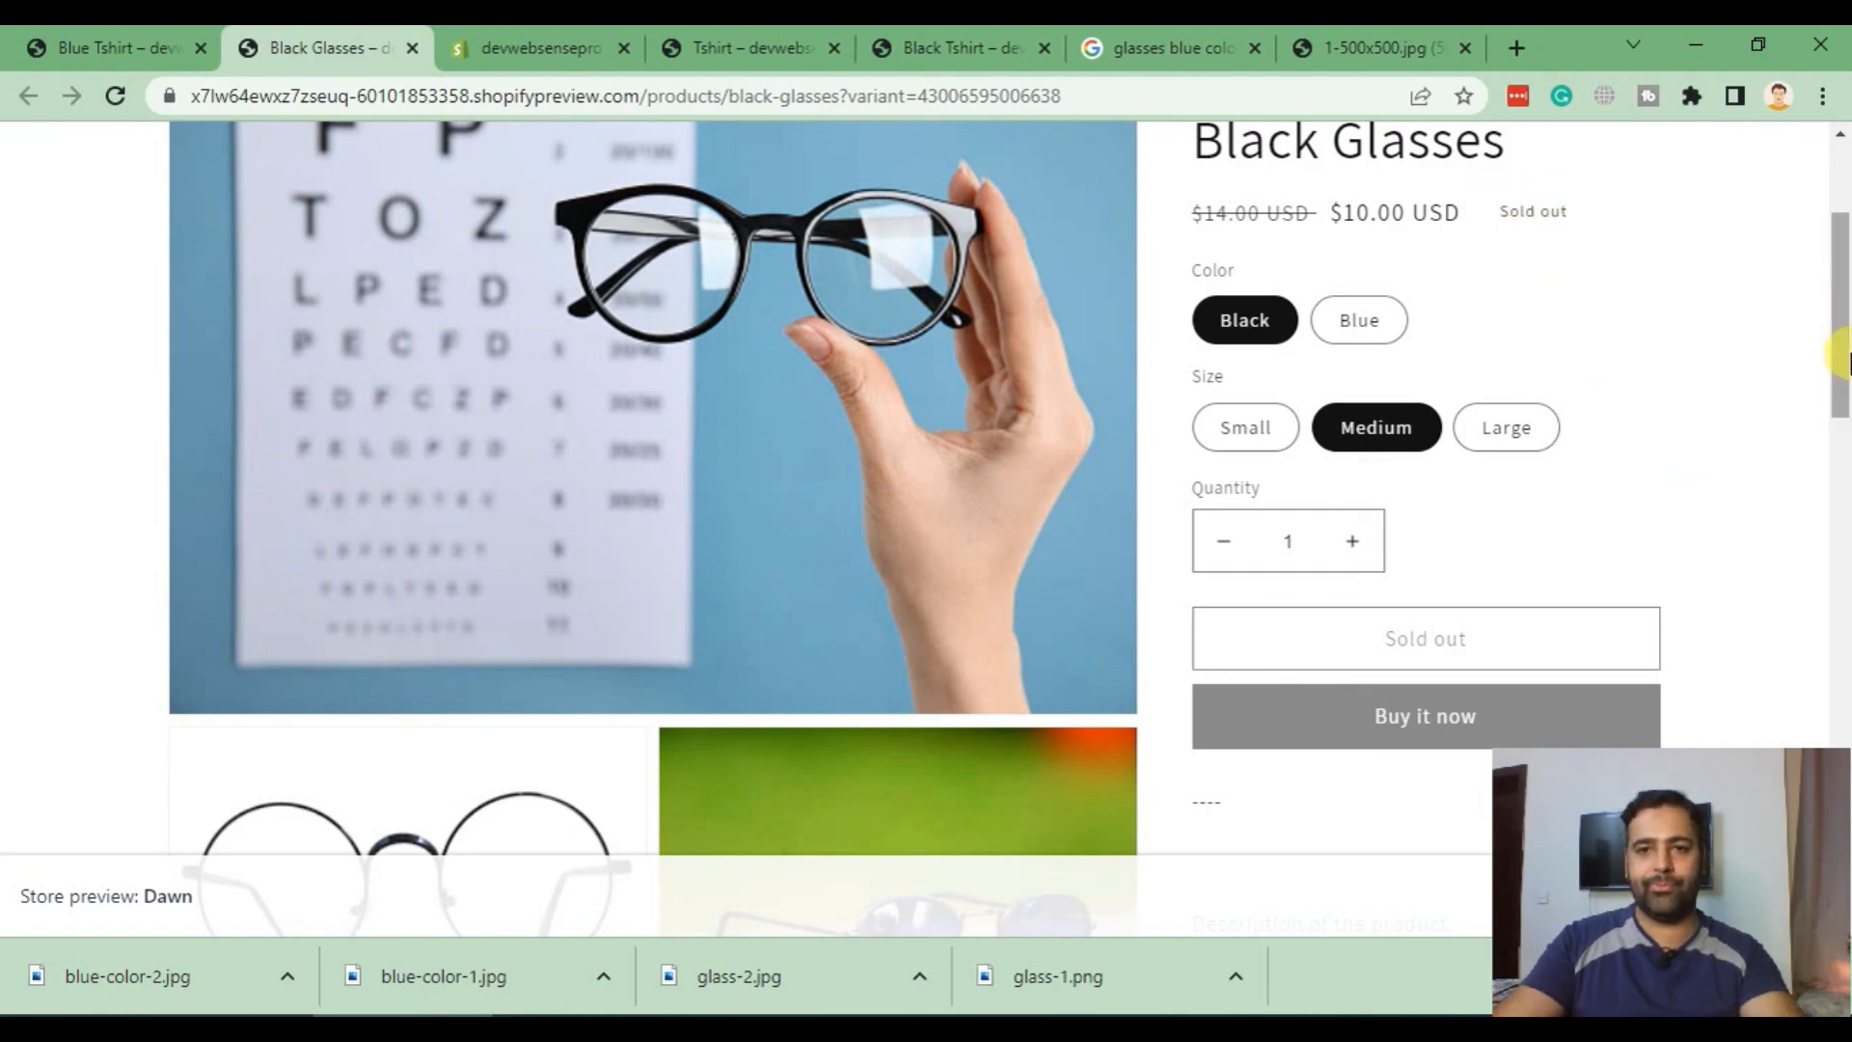
{"action": "left_click_drag", "start_coordinate": [1841, 362], "coordinate": [1831, 278]}
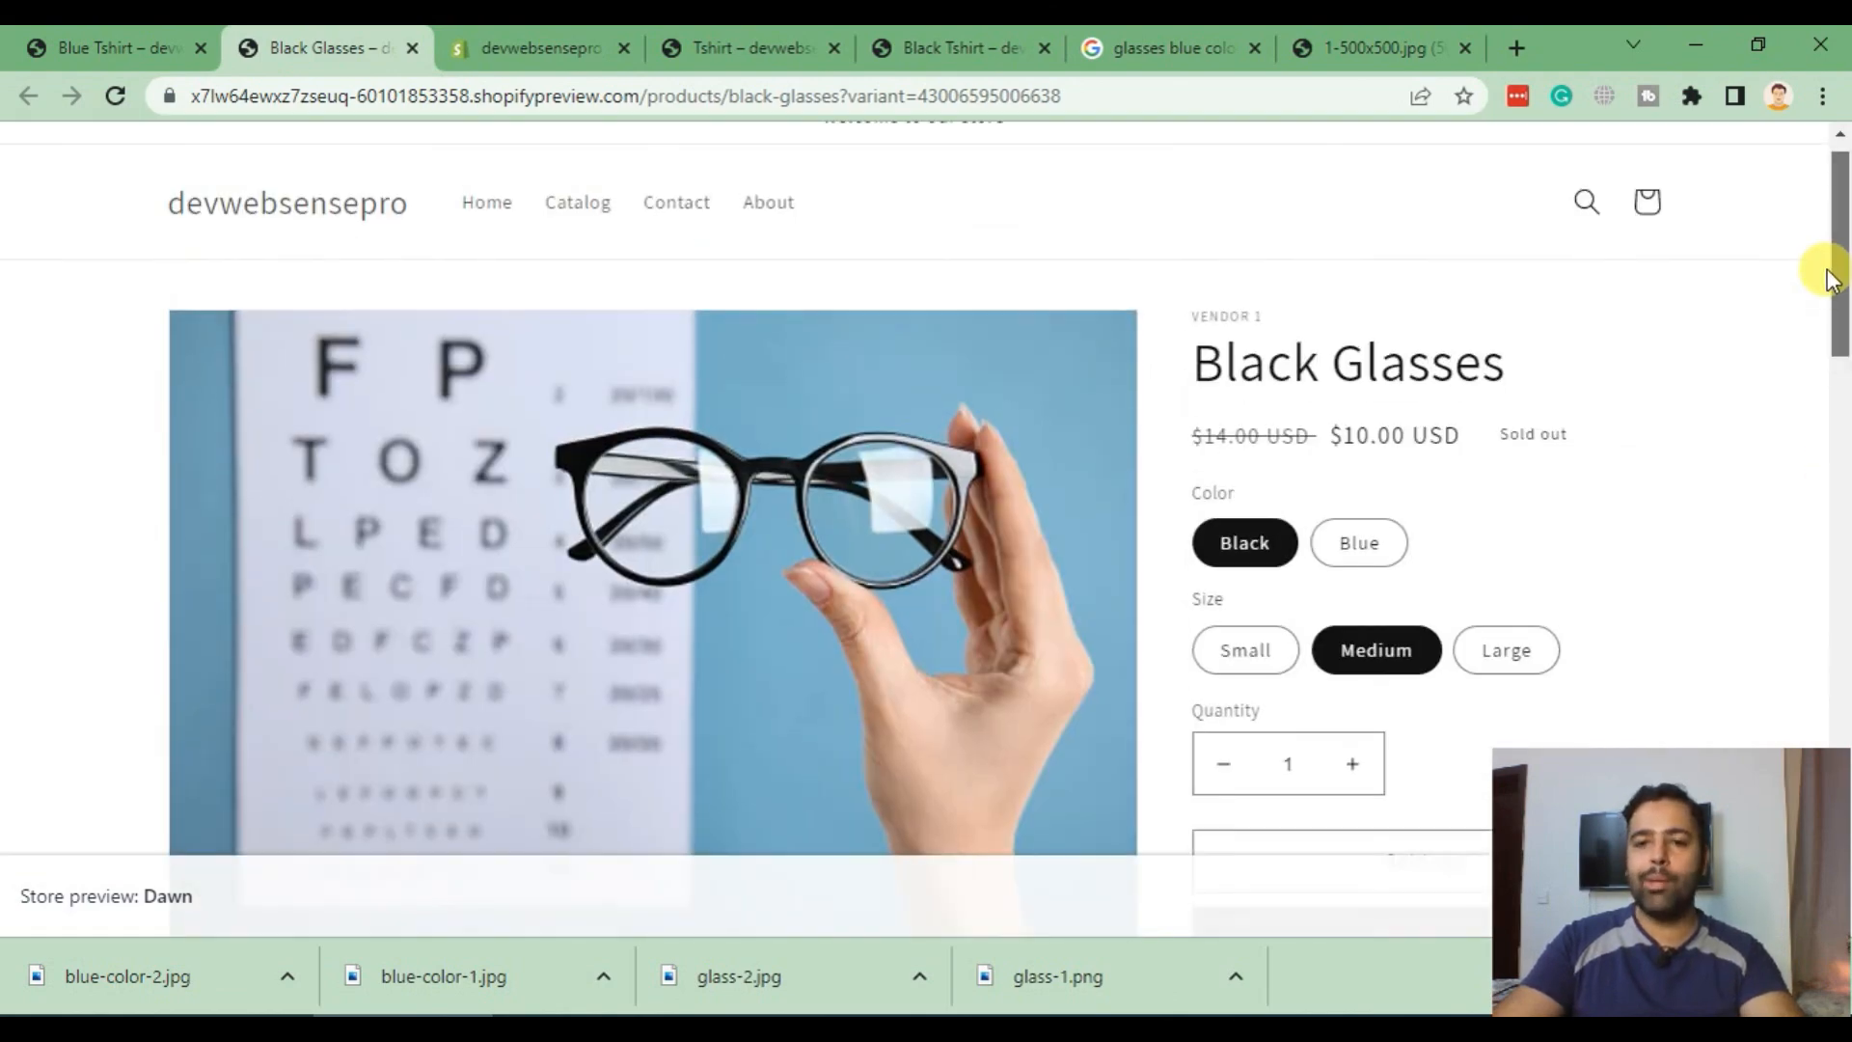